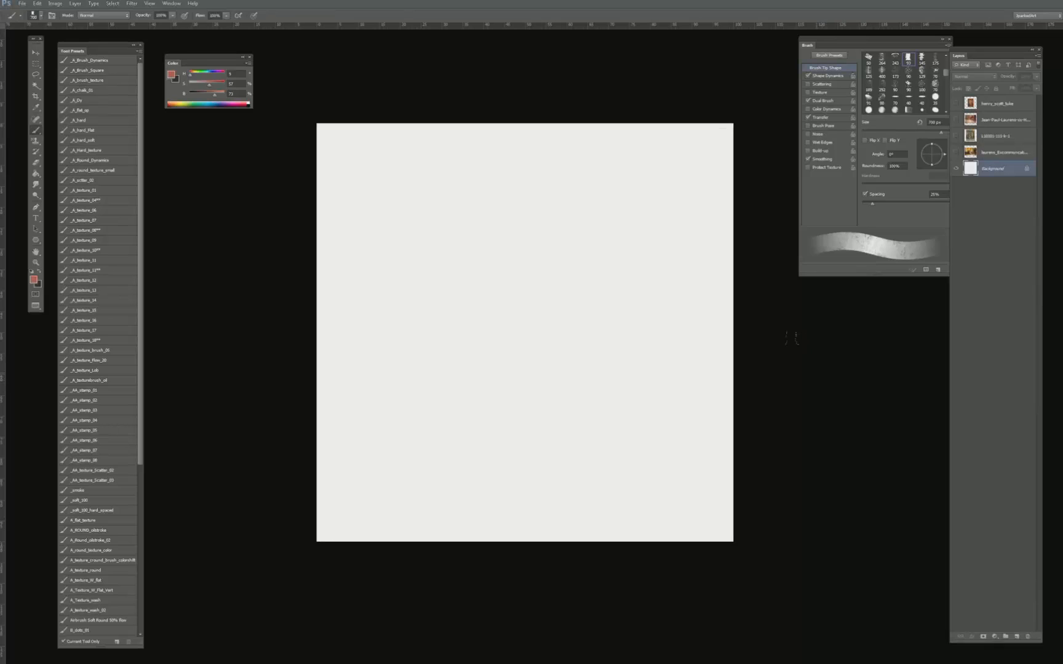
- Set the foreground colour to an ochre with hue 40 and saturation 100%, and load the _A_hard_flat brush preset
key("bracketleft")
key("bracketleft")
key("x")
left_click(203, 95)
left_click_drag(205, 85, 226, 92)
left_click(193, 75)
key("bracketright")
key("bracketright")
left_click(87, 130)
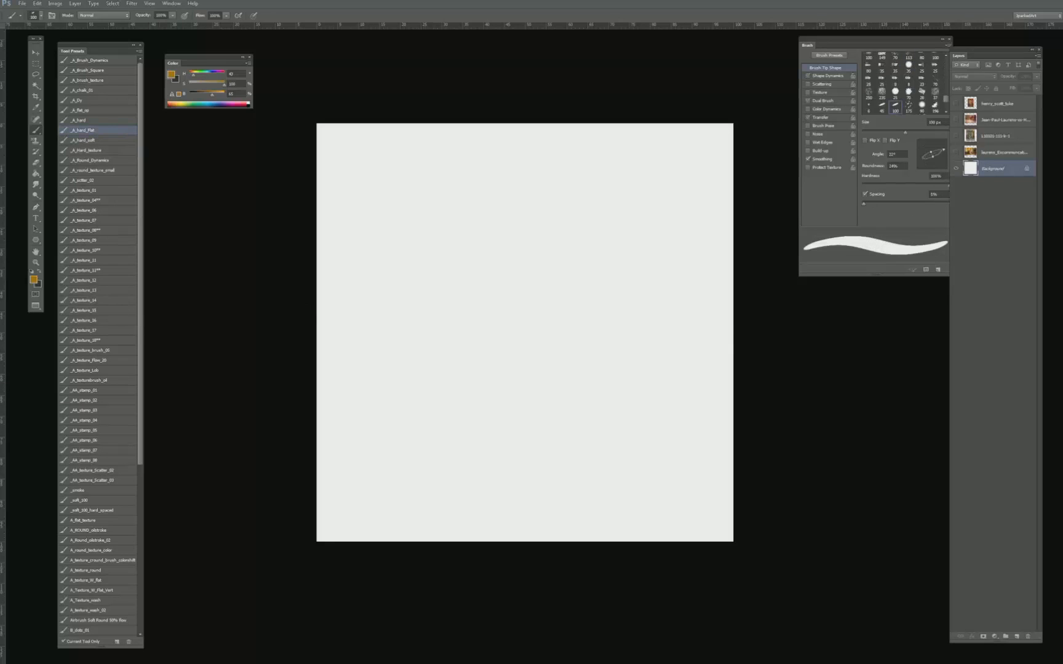
- Show the reference painting layers over the blank canvas and clear the stray selection beside the doorway painting
left_click(995, 151)
left_click(987, 104)
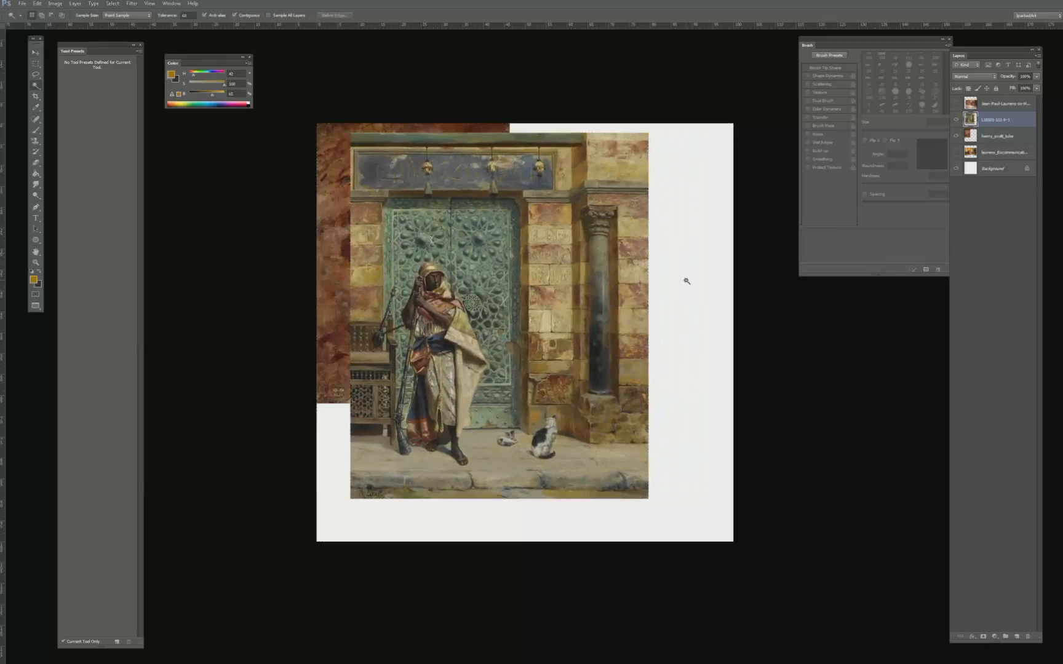
left_click(678, 287)
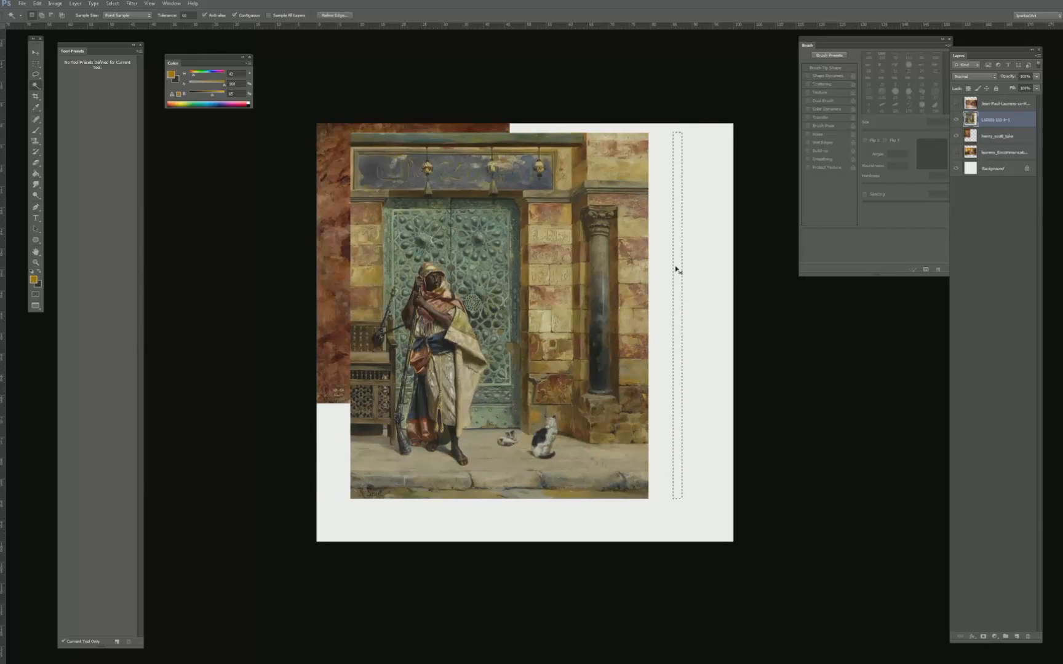
key("ctrl+d")
- Move the painting of the robed guard in front of the green door nearer the centre of the canvas
key("v")
left_click_drag(499, 361, 520, 360)
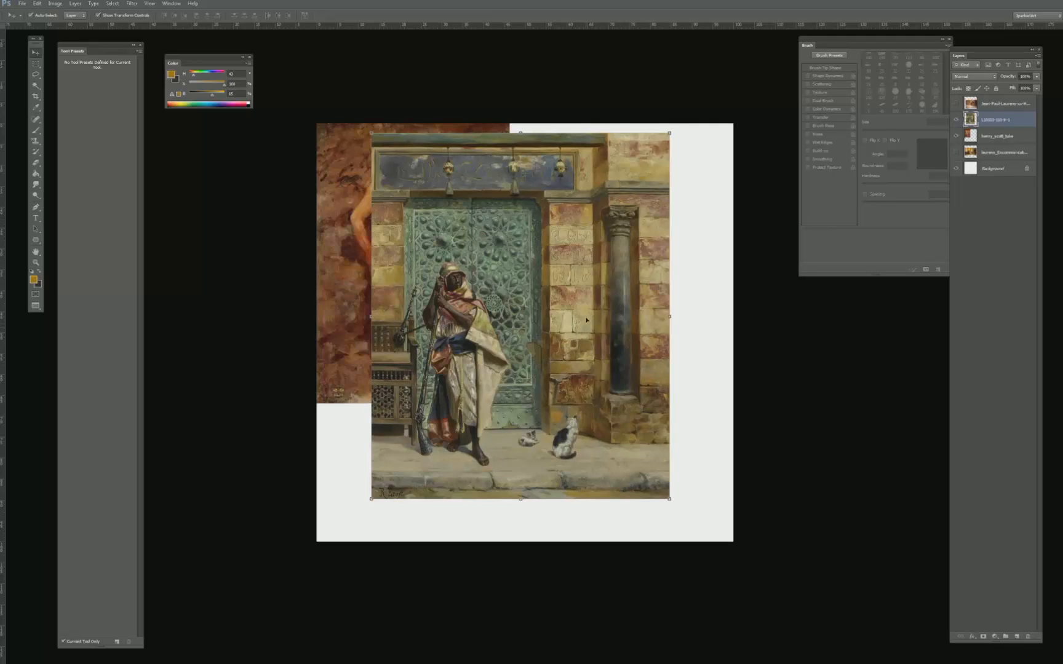
left_click_drag(586, 319, 591, 327)
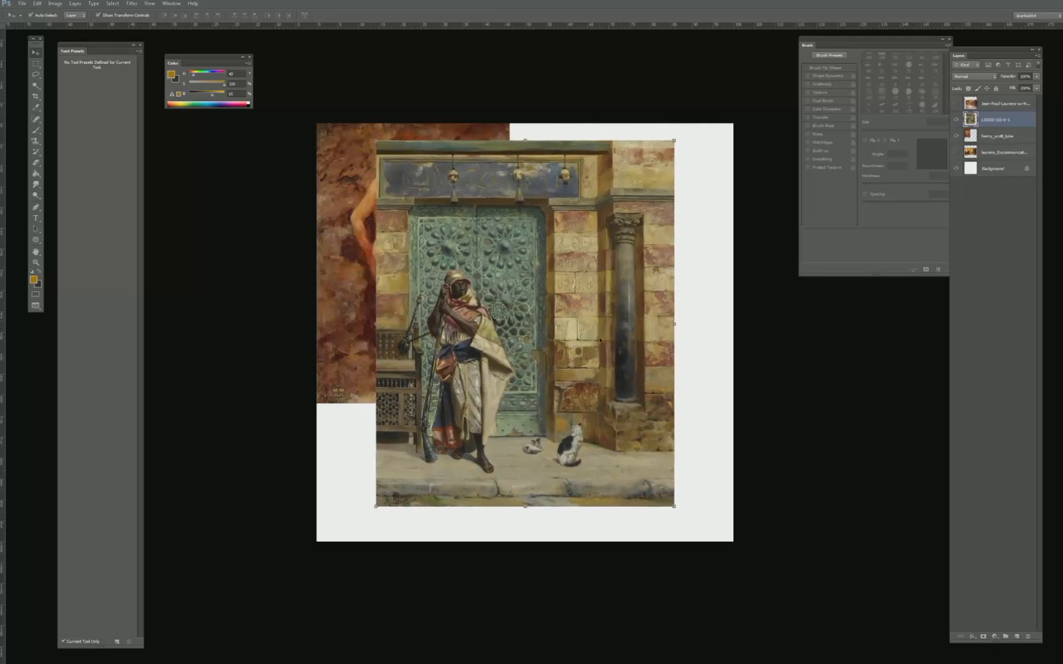
left_click_drag(660, 399, 663, 383)
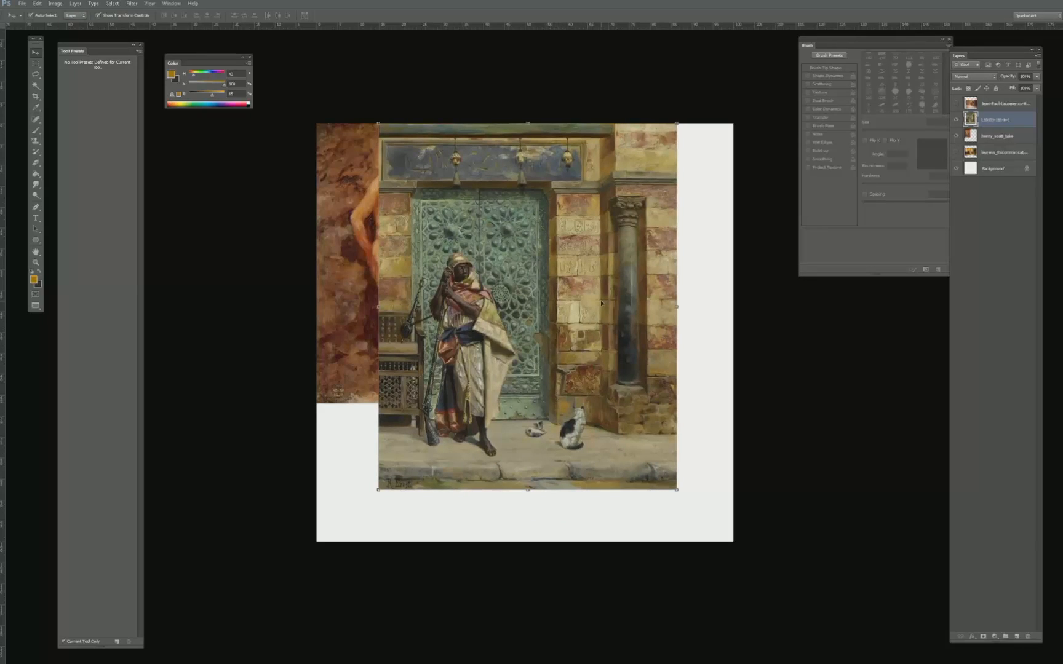
left_click_drag(601, 299, 597, 306)
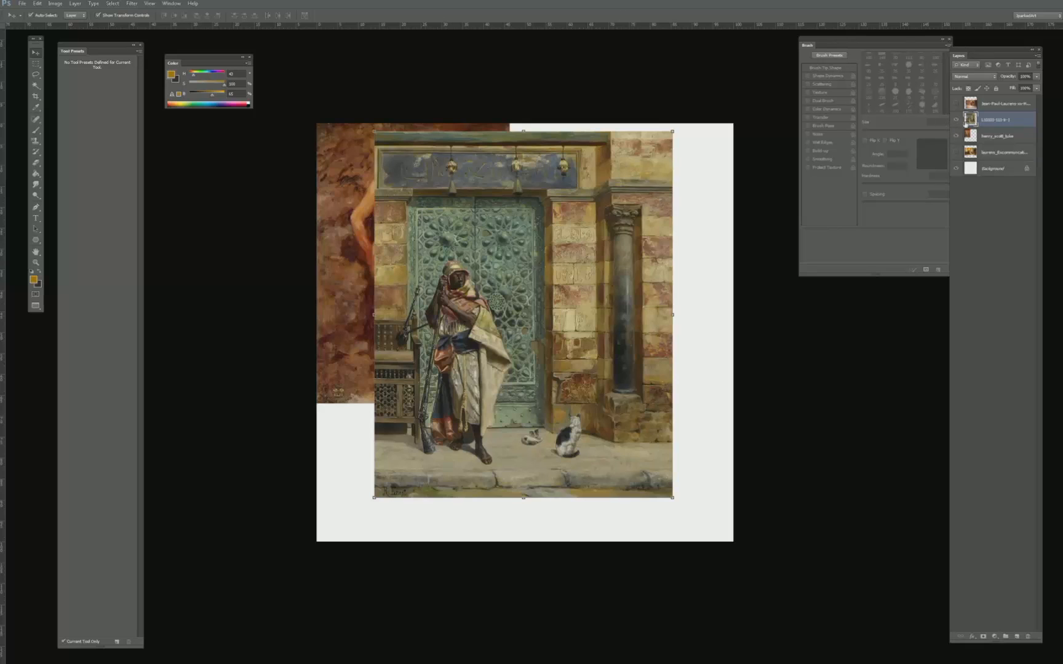
- Show the throne-room painting alone, then reposition it and enlarge it to nearly the full canvas width
left_click(957, 152)
left_click(988, 157)
left_click_drag(570, 287, 559, 285)
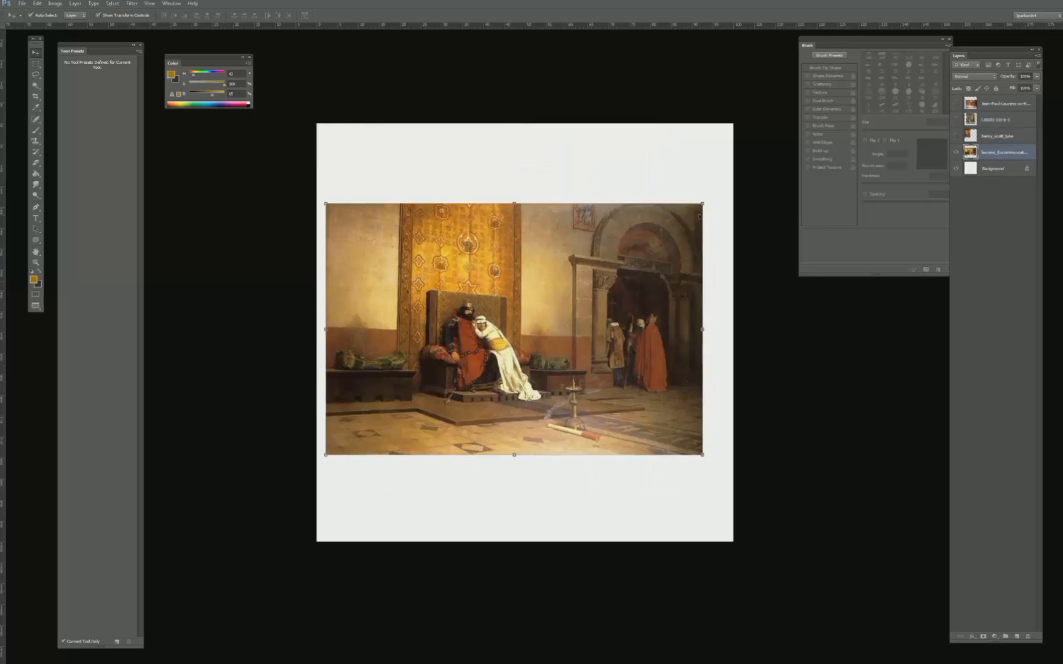
left_click_drag(705, 200, 720, 191)
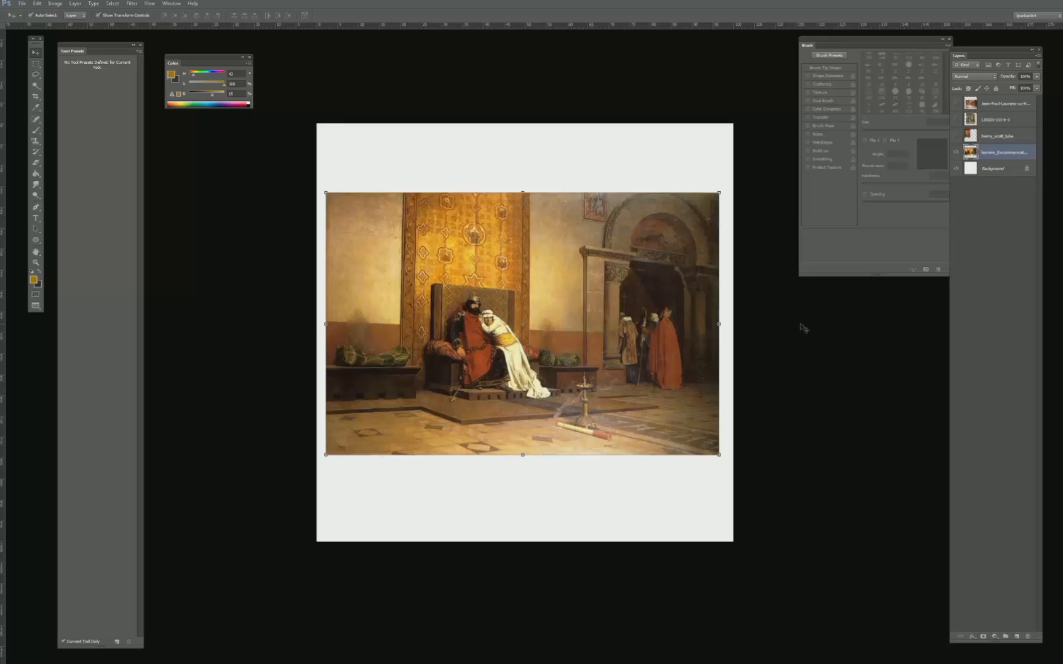
- Hide the throne-room reference painting and add a new empty layer directly above the Background layer
left_click(956, 153)
left_click(993, 169)
left_click(1017, 637)
- Load the _A_texture_18** brush preset and enlarge its tip for blocking in shapes
key("b")
left_click(104, 220)
left_click(104, 230)
key("bracketright")
left_click(103, 343)
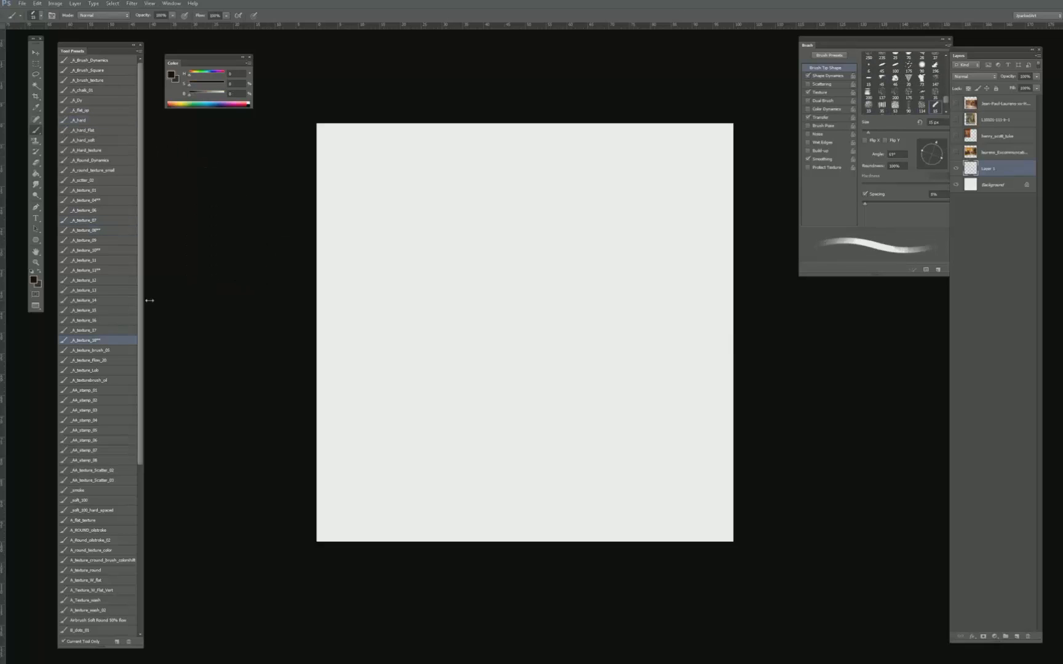
key("bracketright")
key("bracketright")
key("bracketright")
key("bracketright")
key("bracketright")
key("bracketright")
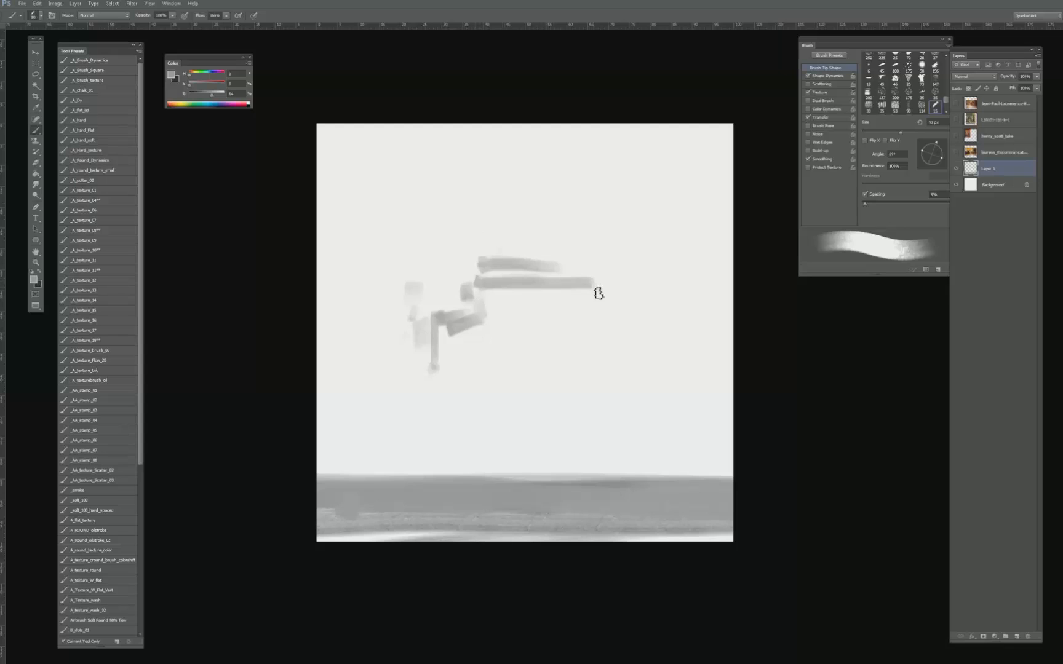
- Block in a grey ground band and the rough upper and lower hull of a walking machine at the canvas centre
left_click_drag(573, 323, 579, 298)
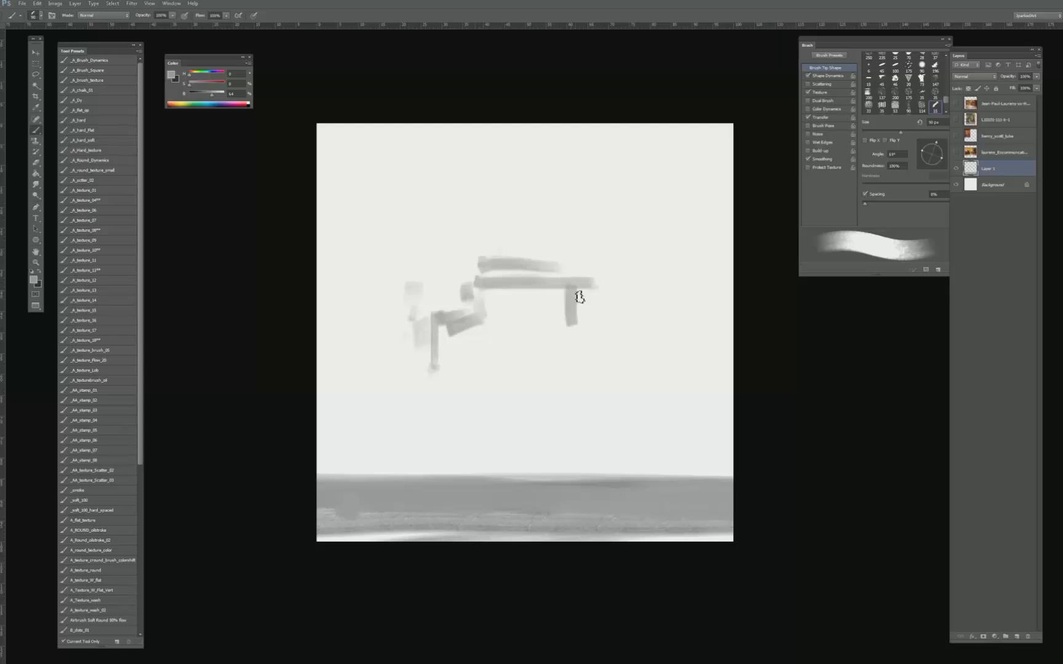
mouse_move(477, 286)
left_mouse_down()
mouse_move(481, 327)
mouse_move(442, 351)
left_mouse_up()
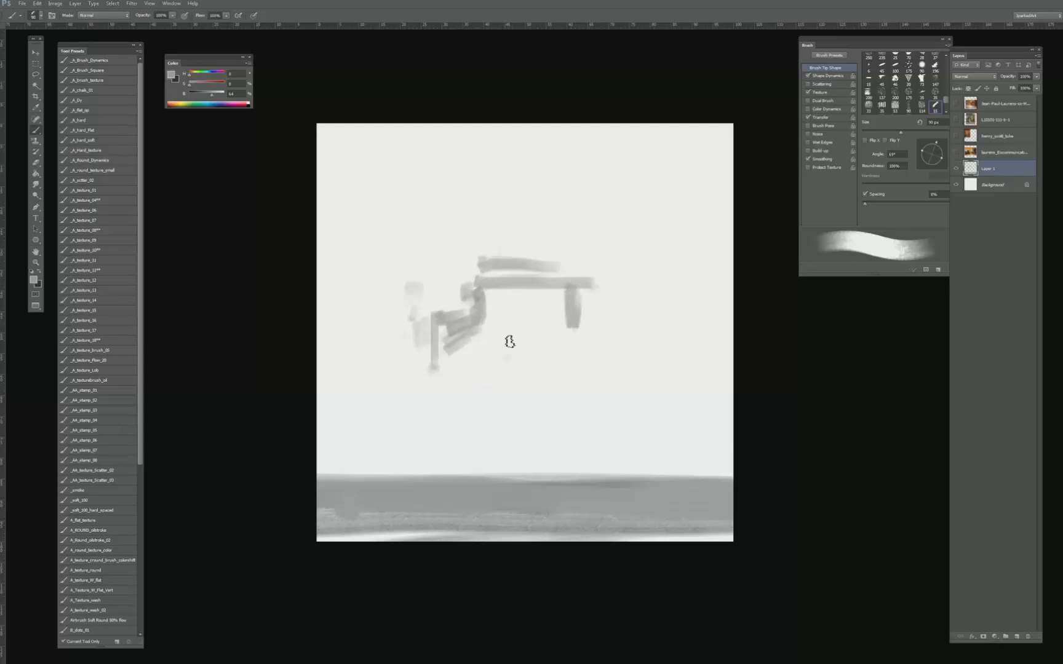
mouse_move(510, 342)
left_mouse_down()
mouse_move(517, 358)
mouse_move(498, 370)
mouse_move(543, 387)
mouse_move(535, 362)
mouse_move(550, 384)
mouse_move(572, 392)
left_mouse_up()
left_click_drag(484, 388, 482, 365)
- Paint the machine's two long left legs from the hull's shoulder to the ground with a slightly smaller brush
key("[")
mouse_move(425, 326)
left_mouse_down()
mouse_move(494, 364)
mouse_move(374, 468)
mouse_move(383, 457)
left_mouse_up()
left_click_drag(489, 346, 500, 358)
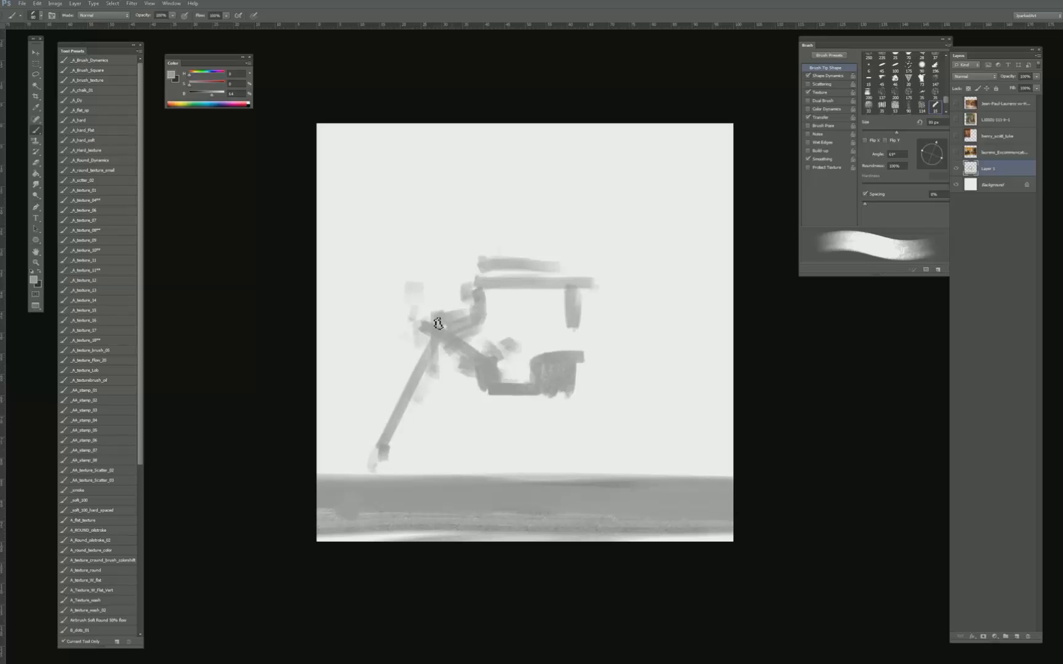
left_click_drag(432, 345, 369, 477)
key("[")
mouse_move(397, 338)
left_mouse_down()
mouse_move(431, 349)
mouse_move(376, 318)
mouse_move(333, 458)
left_mouse_up()
left_click_drag(349, 411, 348, 474)
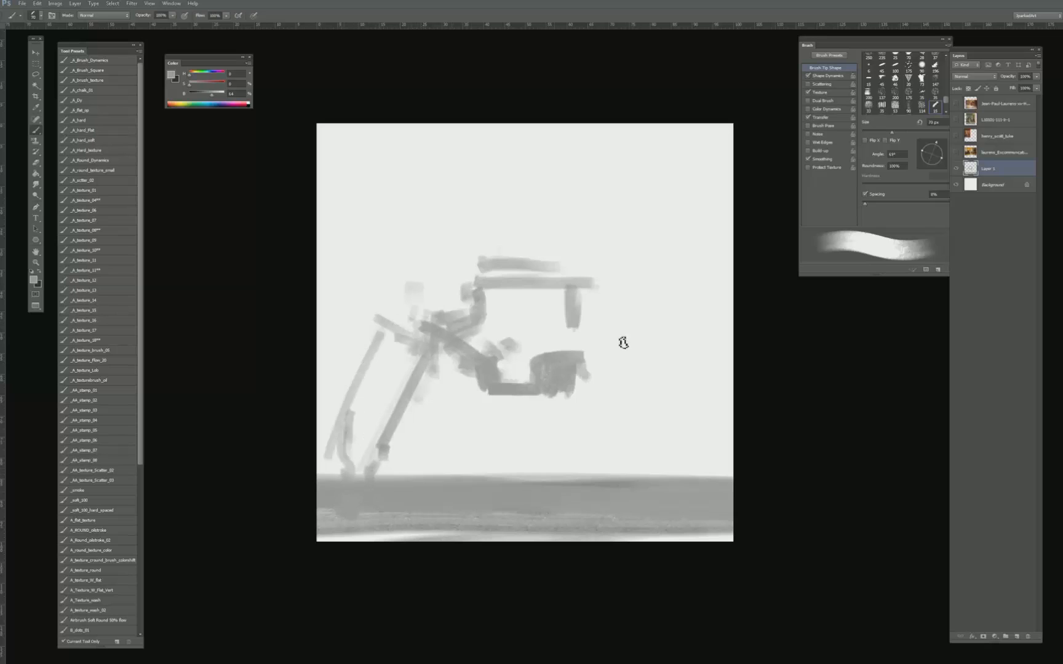
- Paint the right arm segment and two right legs reaching from the hull down to the ground band
mouse_move(581, 358)
left_mouse_down()
mouse_move(667, 338)
mouse_move(655, 360)
mouse_move(665, 375)
left_mouse_up()
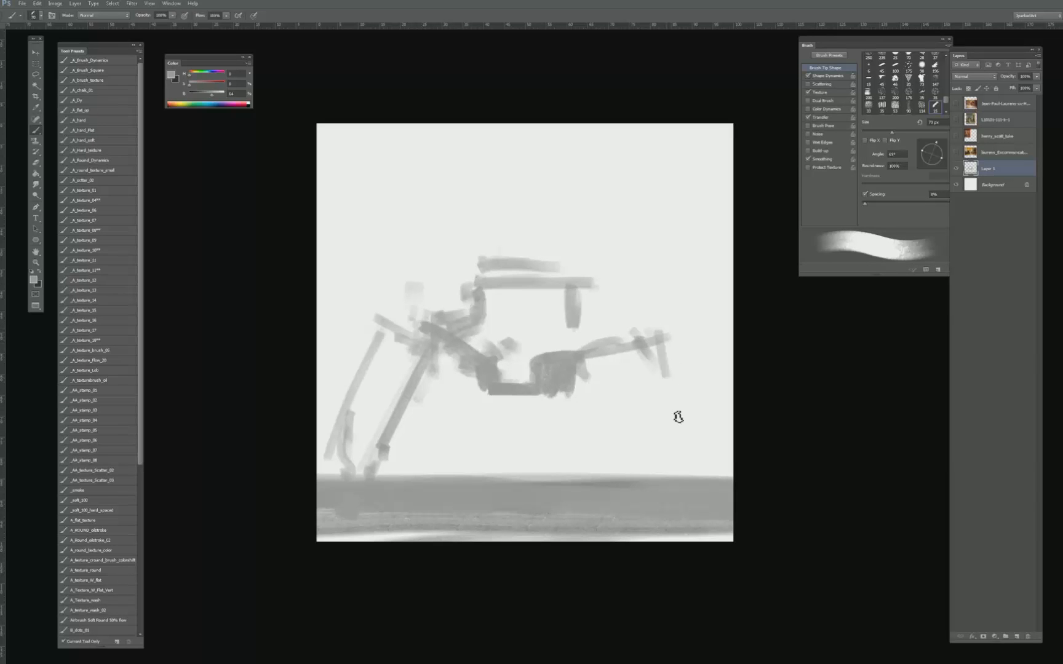
mouse_move(658, 329)
left_mouse_down()
mouse_move(693, 453)
mouse_move(688, 477)
left_mouse_up()
left_click_drag(589, 394, 615, 474)
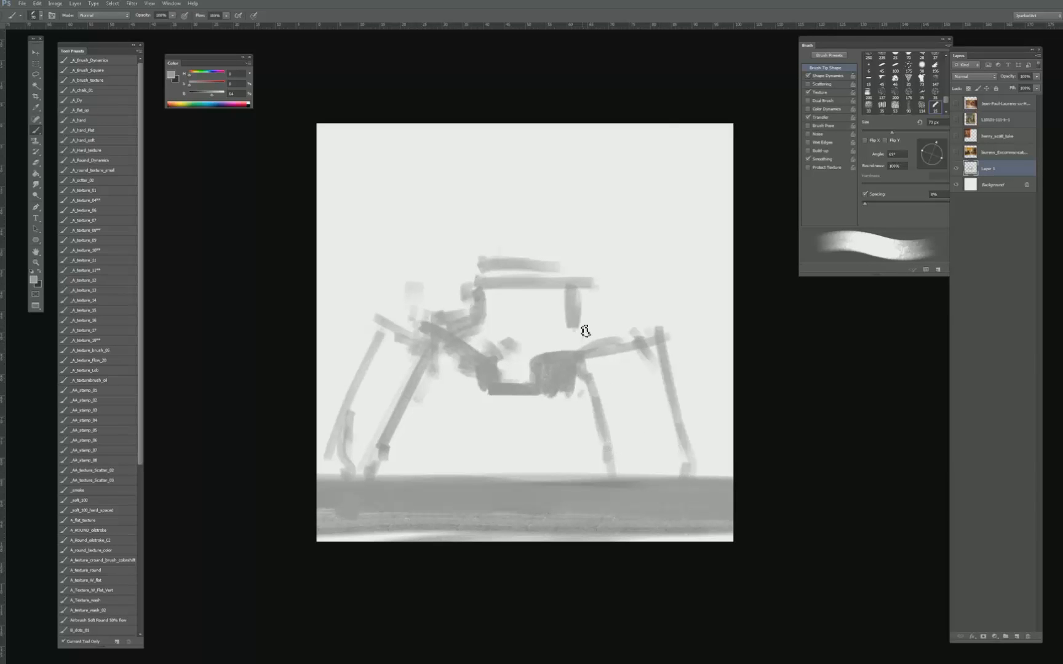
- Add rough grey detail strokes on top of the cab, along its right side and beneath the hull
left_click_drag(583, 334, 582, 340)
left_click_drag(543, 287, 550, 298)
left_click(526, 280)
key("bracketleft")
mouse_move(489, 253)
left_mouse_down()
mouse_move(478, 255)
mouse_move(491, 253)
left_mouse_up()
mouse_move(505, 254)
left_mouse_down()
mouse_move(527, 238)
mouse_move(548, 252)
mouse_move(541, 320)
left_mouse_up()
left_click_drag(545, 395, 545, 407)
left_click_drag(557, 403, 580, 397)
left_click(611, 374)
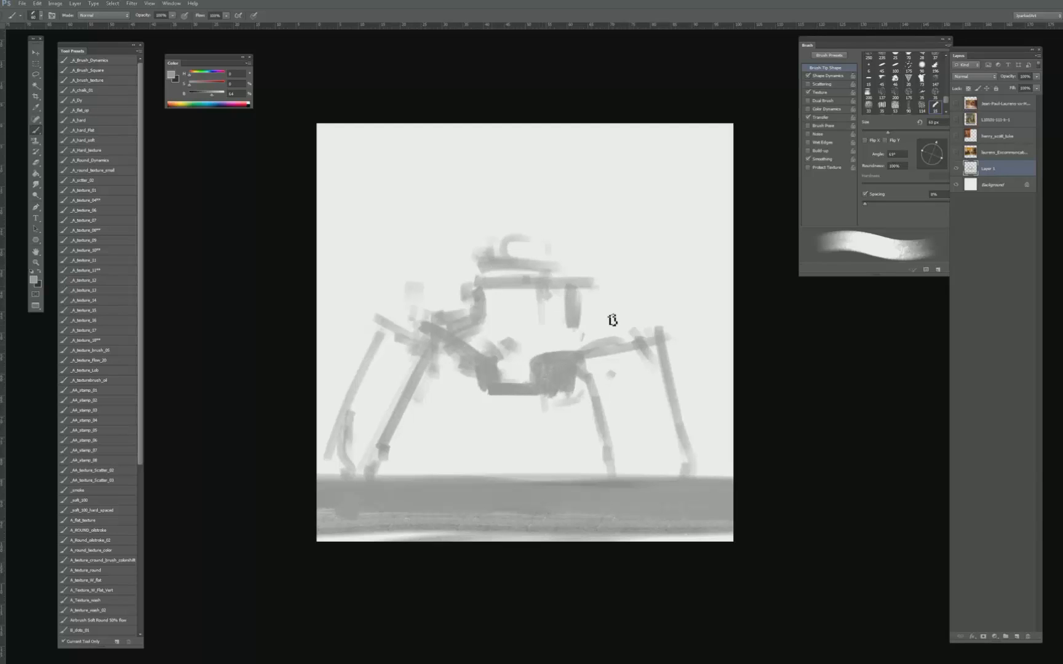
- Sketch a round joint and a vertical strut between the cab and the right leg
left_click_drag(608, 320, 583, 338)
left_click_drag(614, 282, 614, 394)
mouse_move(607, 338)
left_mouse_down()
mouse_move(561, 283)
mouse_move(616, 302)
mouse_move(632, 278)
mouse_move(649, 317)
mouse_move(620, 259)
mouse_move(626, 323)
mouse_move(595, 331)
left_mouse_up()
left_click(623, 279)
key("bracketleft")
key("bracketleft")
key("bracketright")
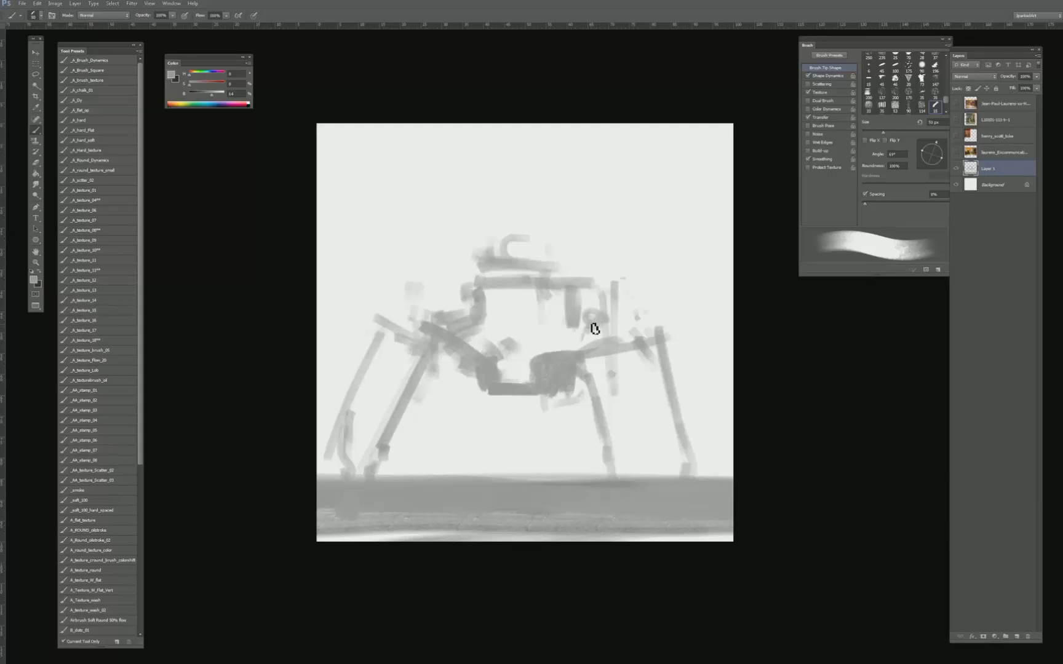
- Erase the machine's upper cab with an enlarged hard eraser, leaving the lower hull and legs
key("e")
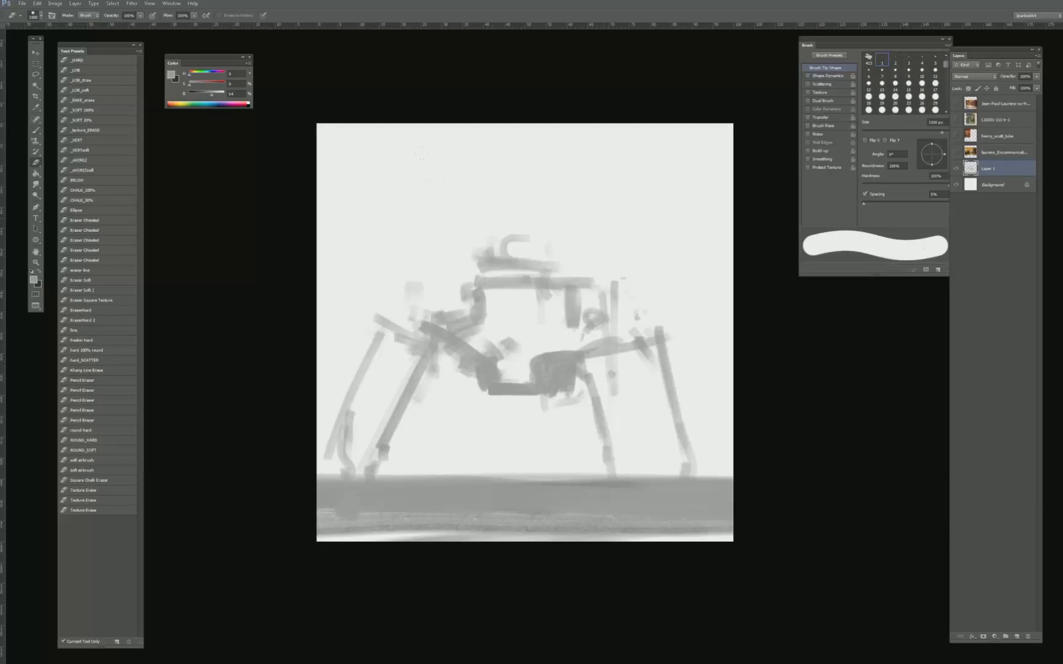
left_click(94, 60)
key("bracketright")
key("bracketright")
key("bracketright")
key("bracketright")
key("bracketright")
key("bracketright")
key("bracketright")
key("bracketright")
left_click_drag(504, 244, 607, 259)
mouse_move(462, 285)
left_mouse_down()
mouse_move(578, 289)
mouse_move(485, 315)
mouse_move(614, 320)
left_mouse_up()
- Redraw the cab as a boxy outlined shape with angled sides above the lower hull
key("b")
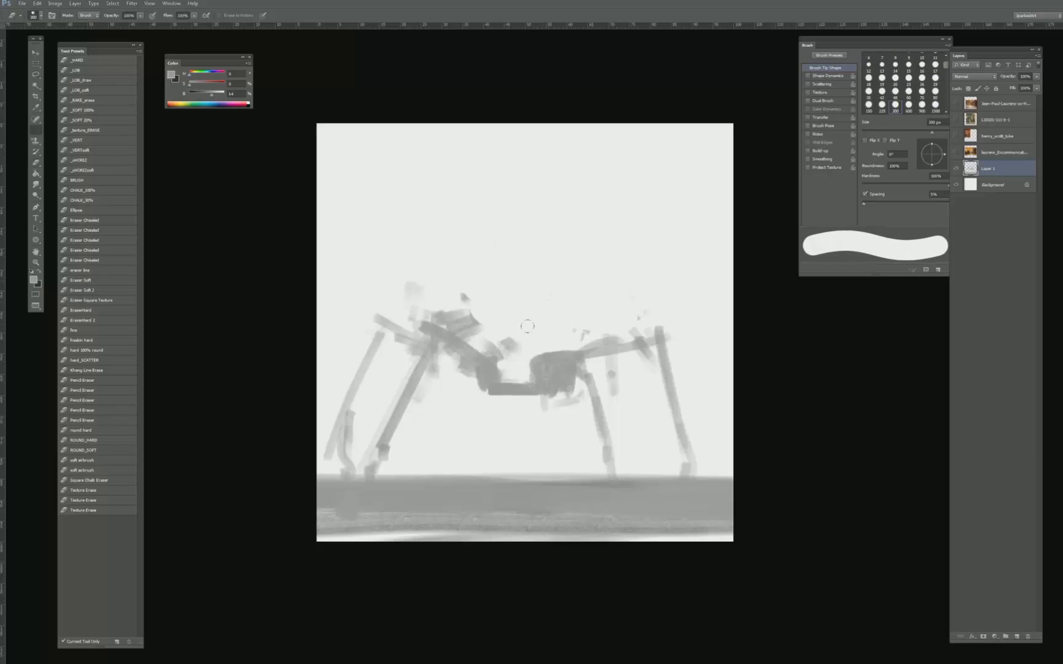
mouse_move(556, 354)
left_mouse_down()
mouse_move(475, 344)
mouse_move(489, 336)
mouse_move(487, 322)
mouse_move(500, 329)
mouse_move(496, 315)
mouse_move(500, 328)
mouse_move(518, 319)
mouse_move(561, 345)
mouse_move(546, 336)
mouse_move(565, 328)
mouse_move(572, 295)
left_mouse_up()
mouse_move(478, 310)
left_mouse_down()
mouse_move(481, 289)
mouse_move(506, 276)
mouse_move(564, 278)
mouse_move(565, 316)
mouse_move(540, 275)
mouse_move(473, 295)
mouse_move(462, 284)
mouse_move(452, 319)
left_mouse_up()
mouse_move(462, 278)
left_mouse_down()
mouse_move(555, 279)
mouse_move(577, 318)
left_mouse_up()
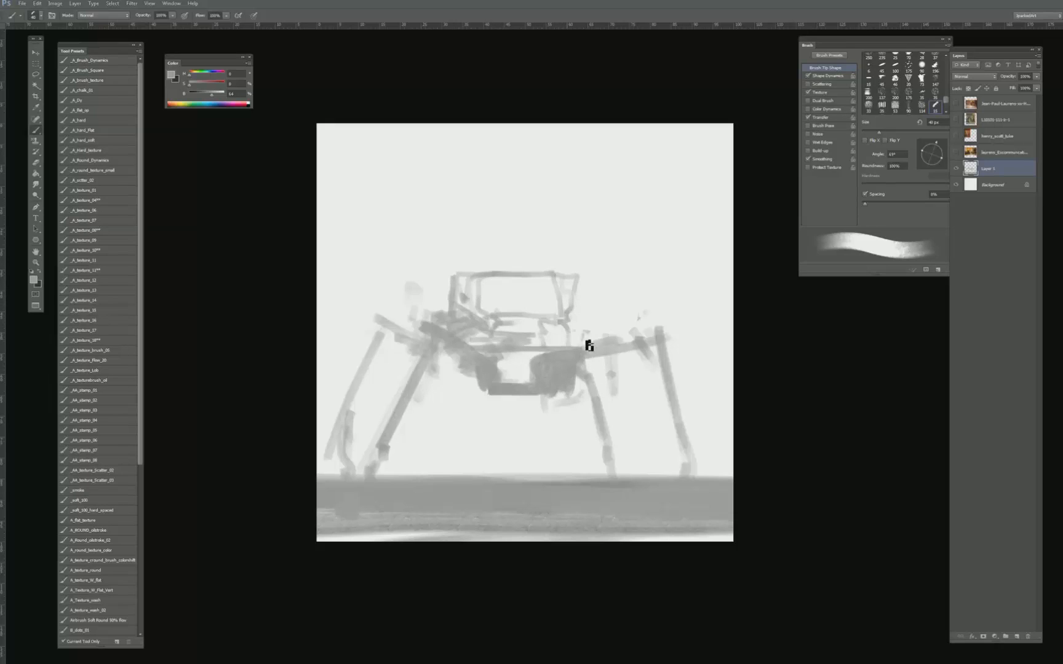
- Erase the dark right end of the lower hull below the cab
key("e")
mouse_move(566, 337)
left_mouse_down()
mouse_move(576, 368)
mouse_move(553, 411)
mouse_move(571, 342)
left_mouse_up()
key("bracketright")
key("b")
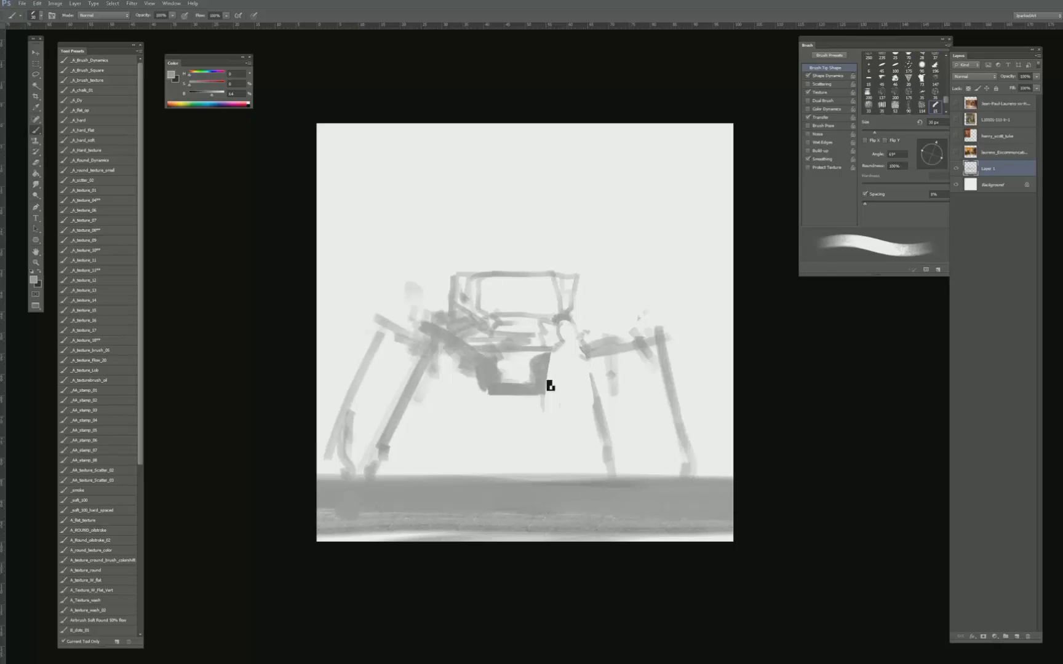
left_click_drag(551, 385, 553, 442)
key("bracketleft")
left_click_drag(564, 334, 576, 327)
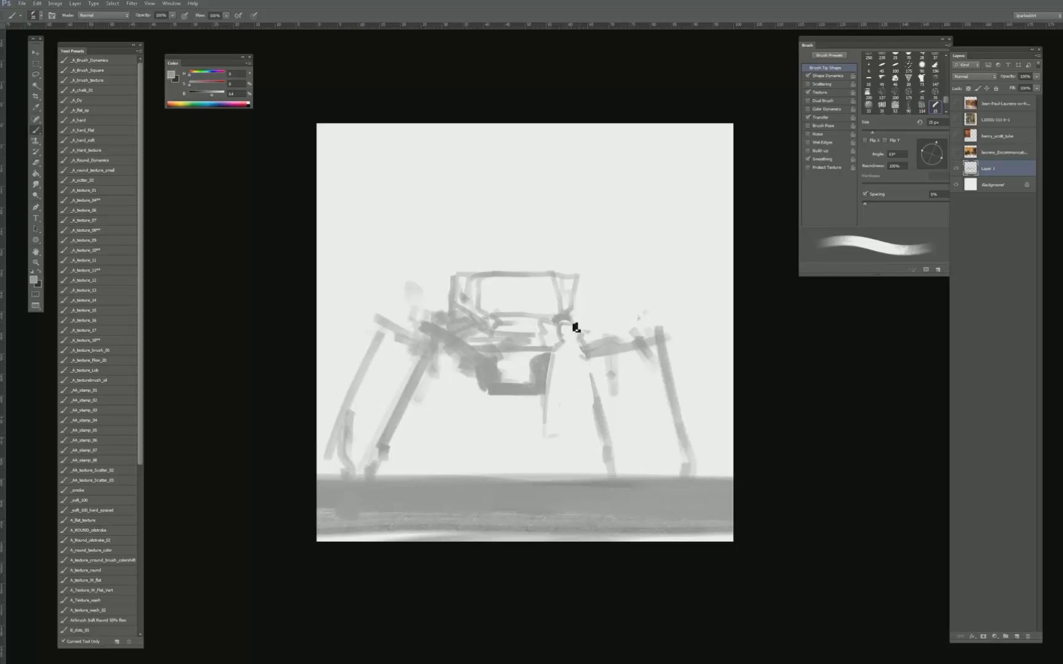
key("e")
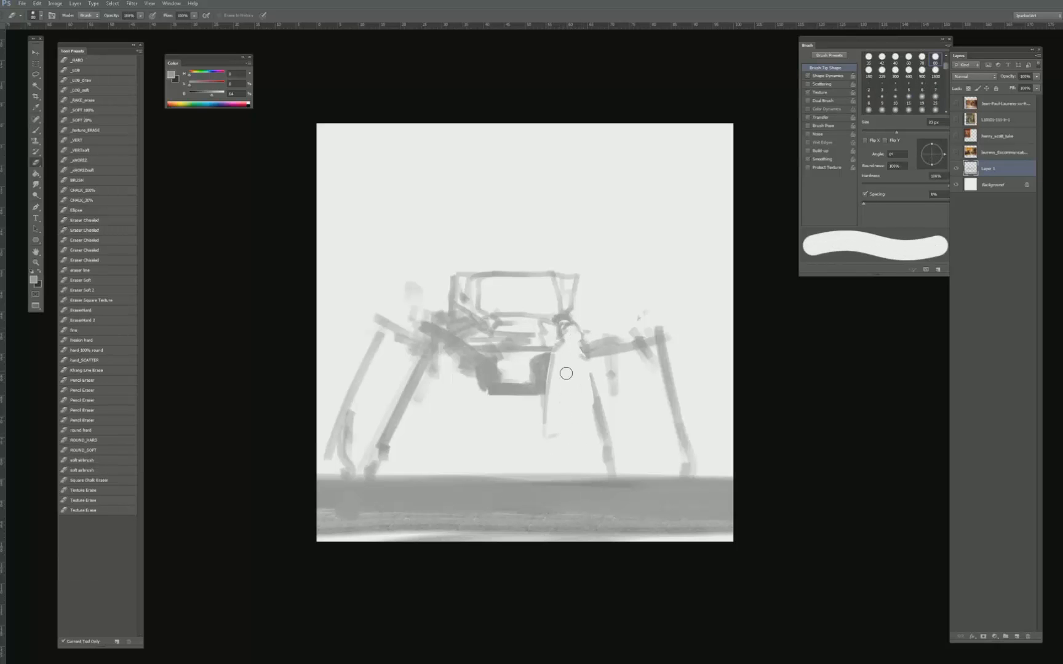
left_click_drag(547, 428, 546, 395)
mouse_move(561, 339)
left_mouse_down()
mouse_move(579, 327)
mouse_move(561, 325)
mouse_move(551, 353)
left_mouse_up()
- Sketch a small boxy detail at the hull's right end and reconnect it to the right arm
key("b")
mouse_move(566, 369)
left_mouse_down()
mouse_move(551, 393)
mouse_move(574, 386)
mouse_move(553, 383)
left_mouse_up()
left_click_drag(569, 353, 576, 376)
mouse_move(583, 352)
left_mouse_down()
mouse_move(558, 357)
mouse_move(569, 330)
left_mouse_up()
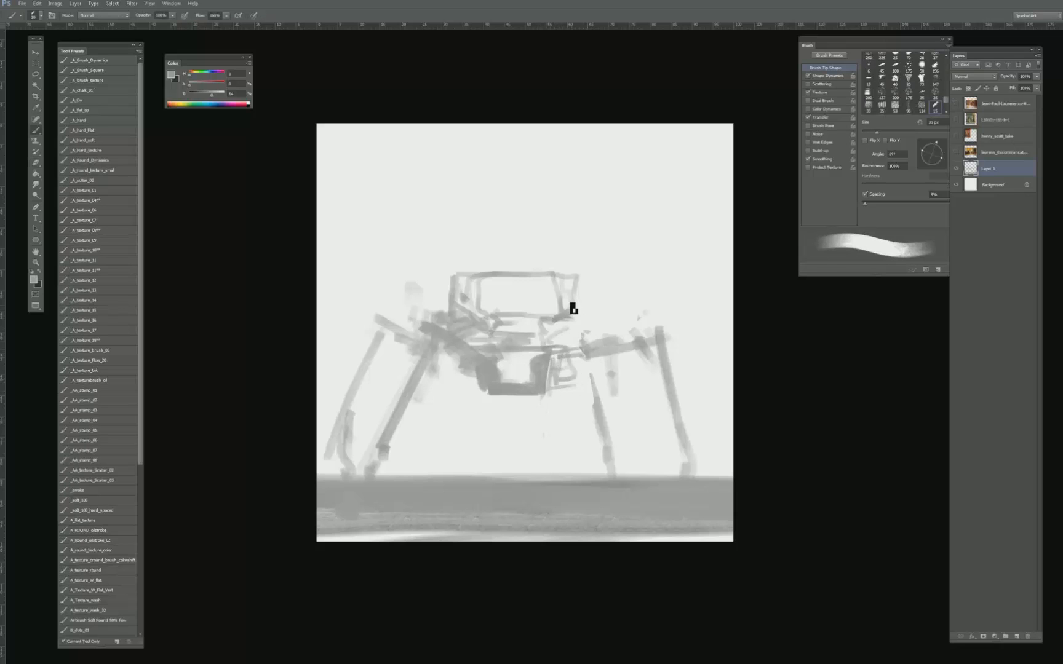
- Draw thin details around the cab: short antenna marks on the roof, a rounded left shape and an upright right panel
key("bracketleft")
key("bracketleft")
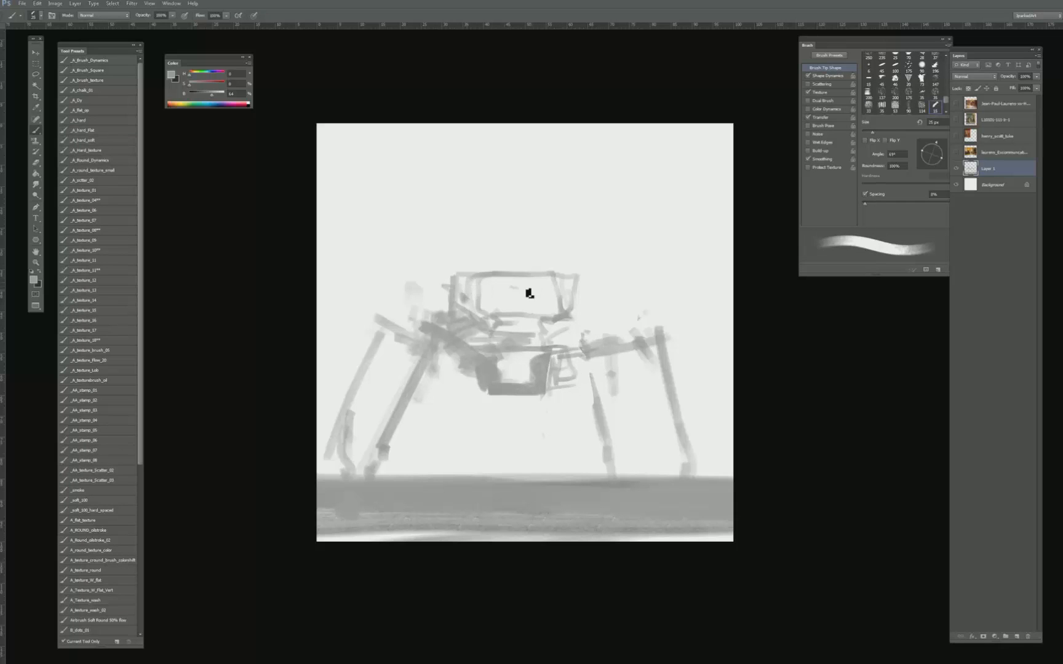
left_click_drag(537, 292, 450, 291)
mouse_move(486, 237)
left_mouse_down()
mouse_move(477, 255)
mouse_move(540, 263)
left_mouse_up()
mouse_move(462, 268)
left_mouse_down()
mouse_move(434, 279)
mouse_move(447, 295)
left_mouse_up()
key("bracketleft")
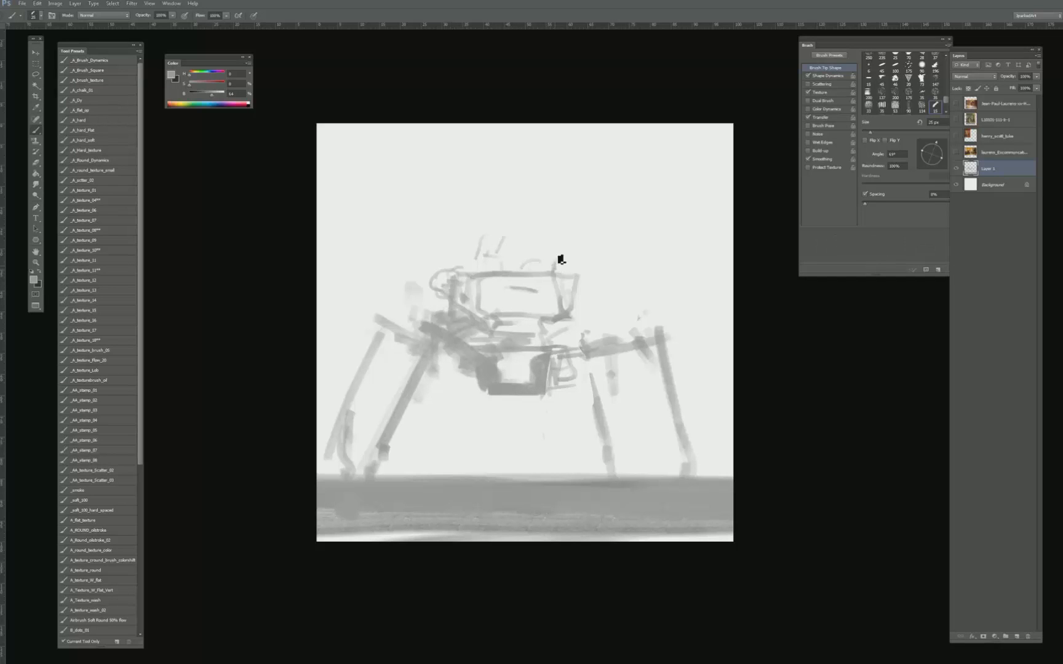
left_click_drag(581, 236, 587, 289)
left_click_drag(524, 252, 525, 261)
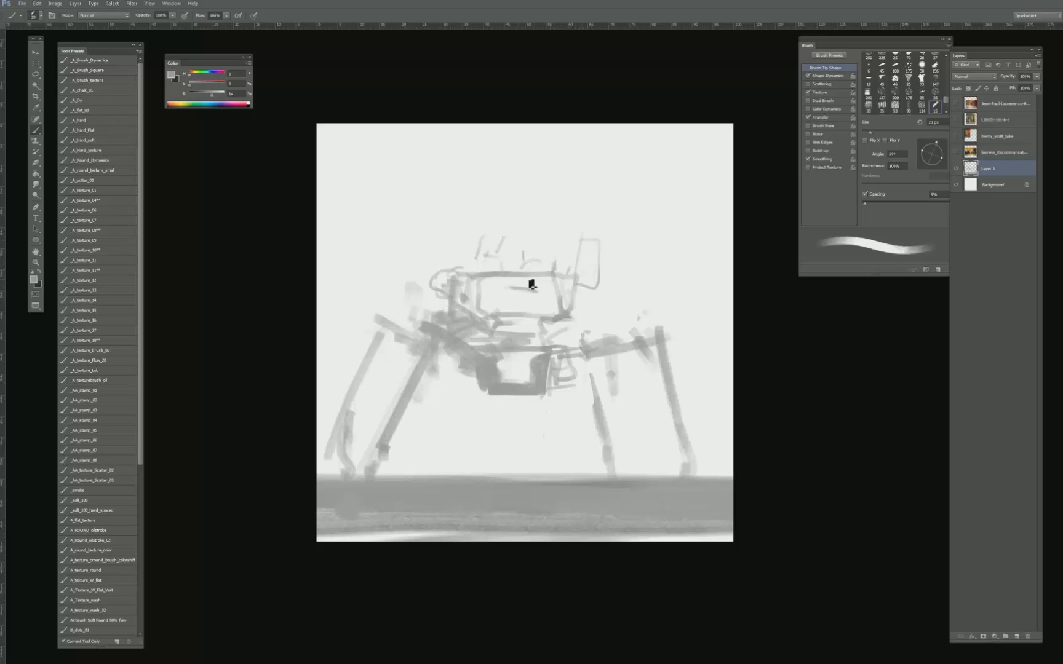
- Erase a diagonal band along the hull's lower-left side and outline a thin front left leg down to the ground
left_click_drag(421, 360, 474, 388)
mouse_move(426, 367)
left_mouse_down()
mouse_move(474, 391)
mouse_move(438, 344)
mouse_move(493, 382)
mouse_move(387, 475)
left_mouse_up()
key("e")
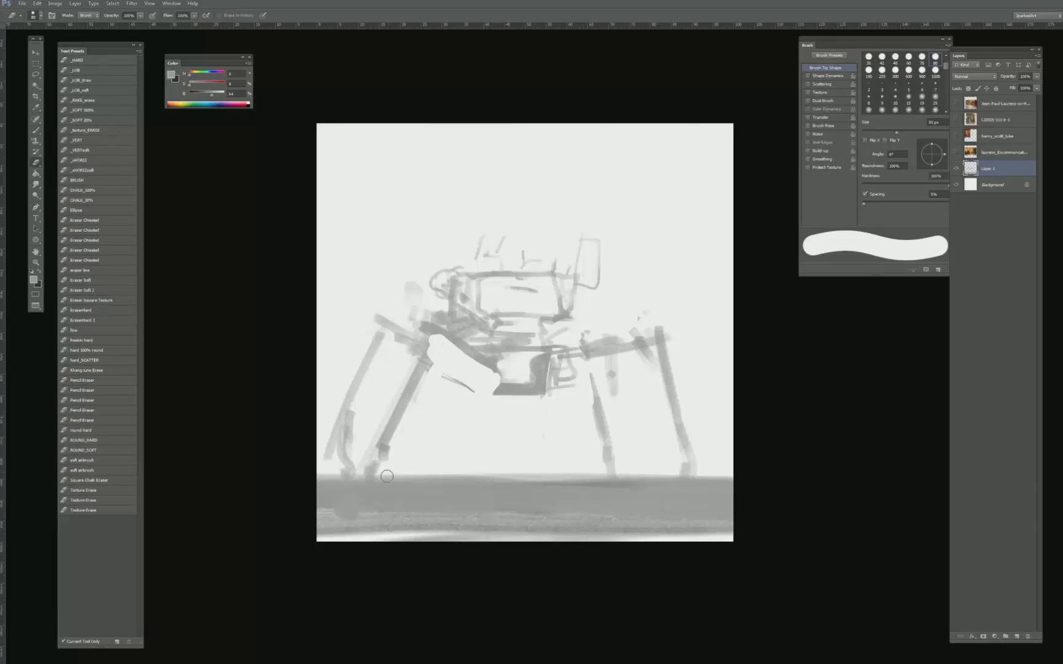
key("b")
left_click_drag(439, 367, 420, 429)
left_click_drag(440, 366, 397, 488)
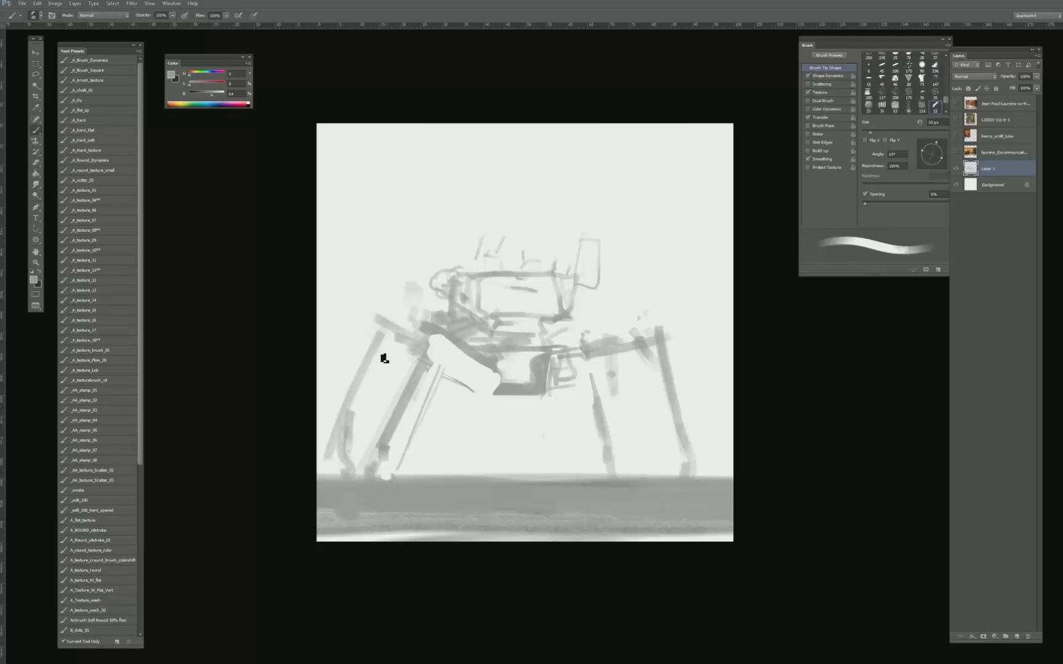
- Fill out the outer left leg and thicken the hull's lower-left edge with a larger brush
key("bracketright")
key("bracketright")
key("bracketright")
key("bracketright")
key("bracketright")
key("bracketright")
mouse_move(391, 338)
left_mouse_down()
mouse_move(341, 472)
mouse_move(399, 349)
mouse_move(405, 364)
left_mouse_up()
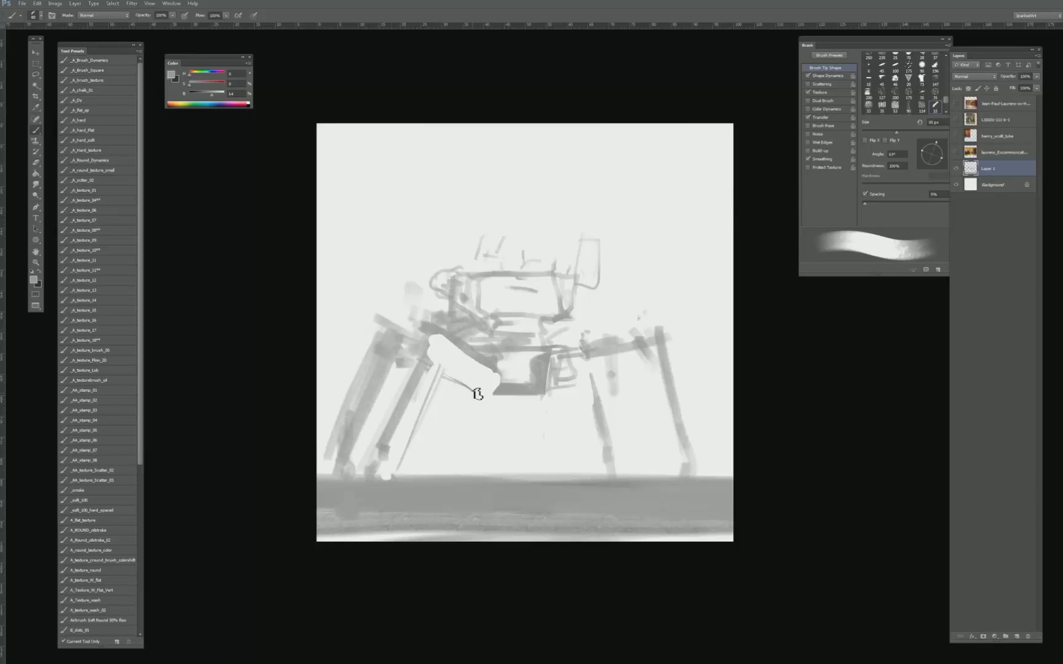
left_click_drag(478, 393, 445, 375)
- Trim and repaint the outer left leg's top joint, then darken the hull's underside
key("e")
mouse_move(399, 329)
left_mouse_down()
mouse_move(372, 325)
mouse_move(411, 341)
left_mouse_up()
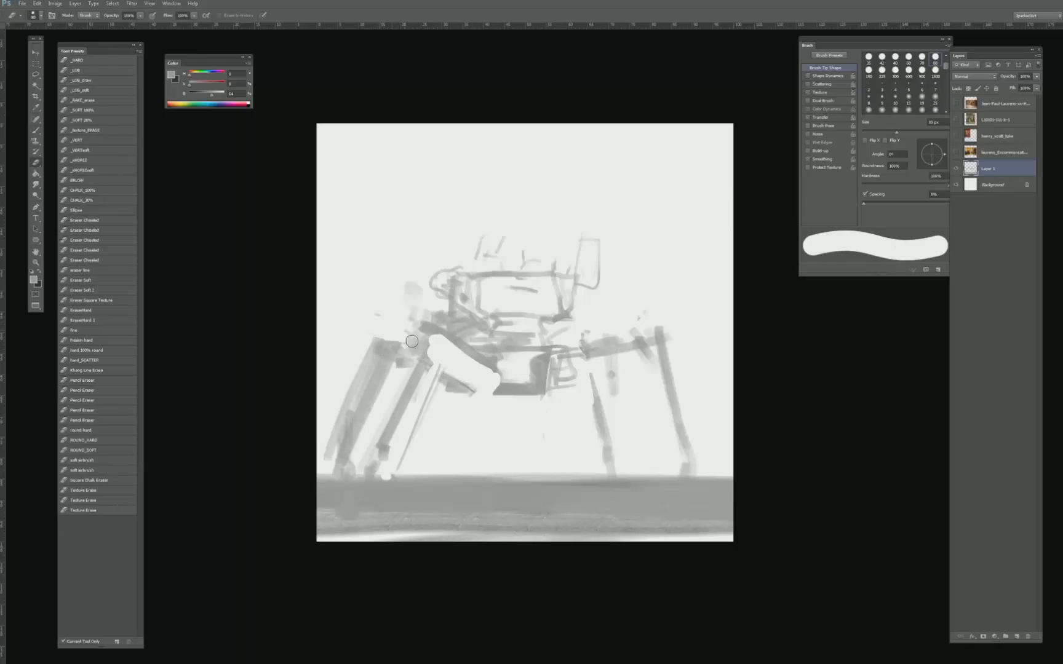
key("b")
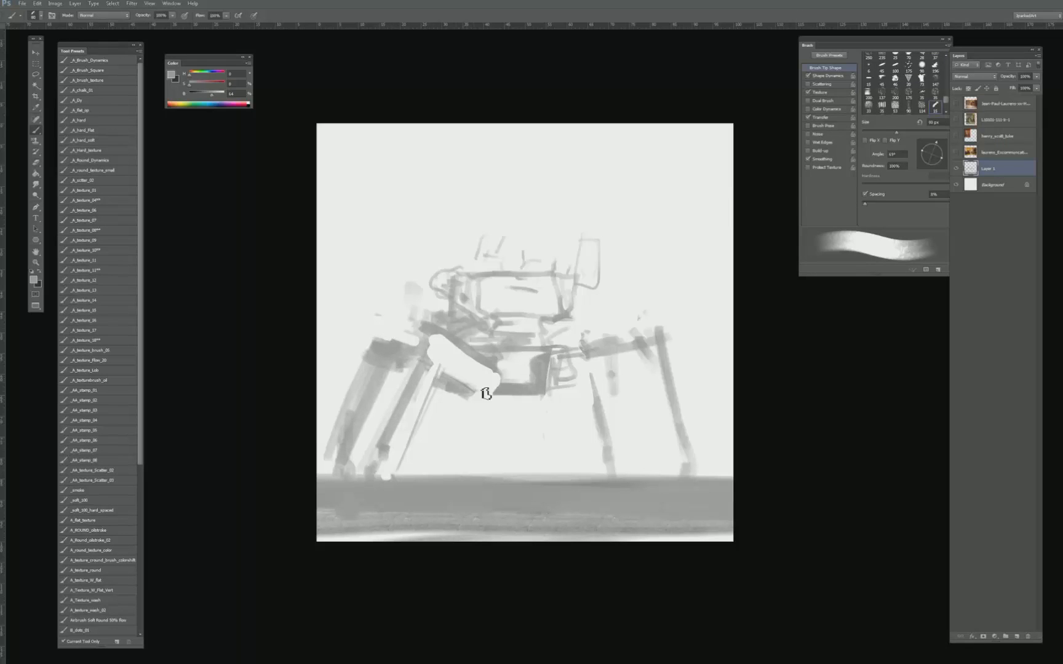
mouse_move(485, 394)
left_mouse_down()
mouse_move(486, 404)
mouse_move(473, 380)
mouse_move(451, 394)
mouse_move(546, 402)
left_mouse_up()
- Strengthen the base of the cab's upright right panel and shade the cab's left side with a smaller brush
key("bracketleft")
left_click_drag(570, 277, 594, 283)
left_click_drag(581, 242, 572, 273)
key("bracketleft")
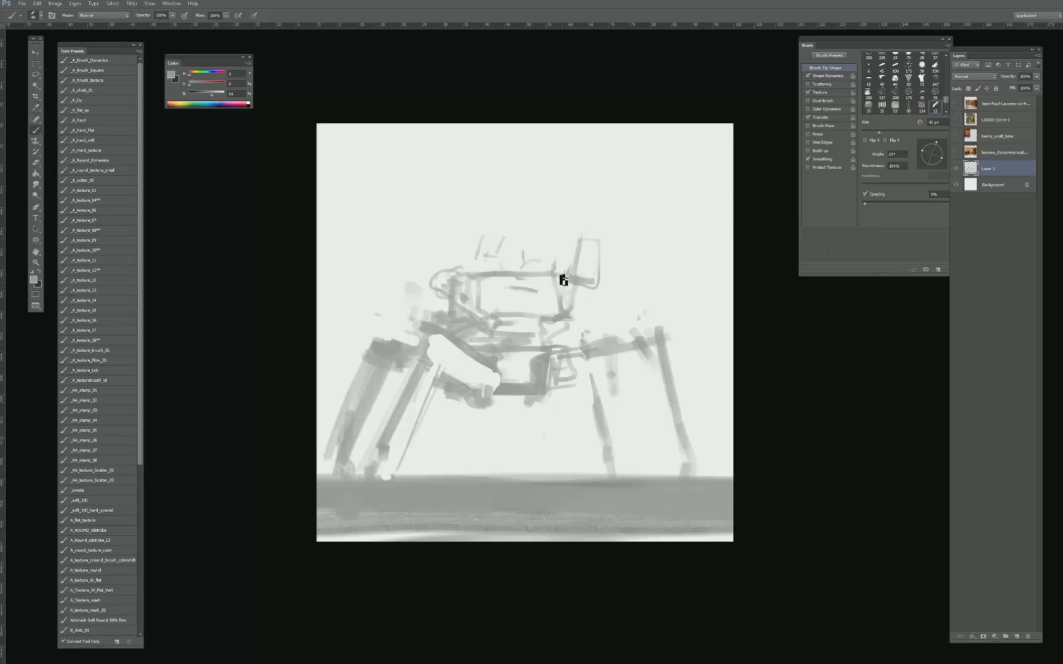
key("bracketleft")
key("bracketleft")
key("bracketleft")
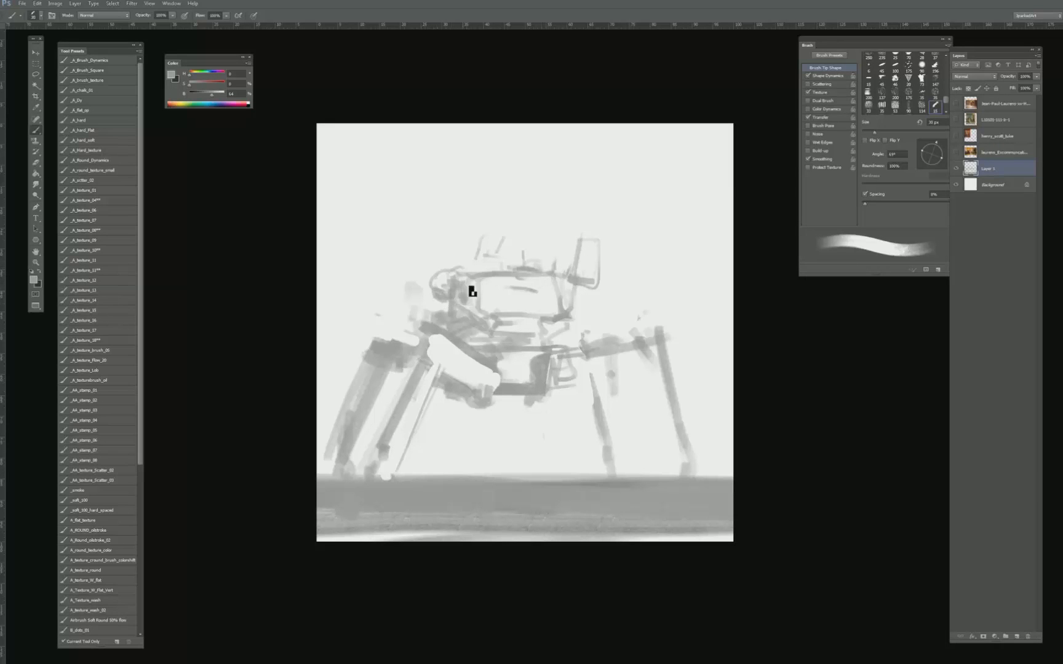
- Erase a short diagonal band between the cab's lower-left side and the top of the left legs
key("e")
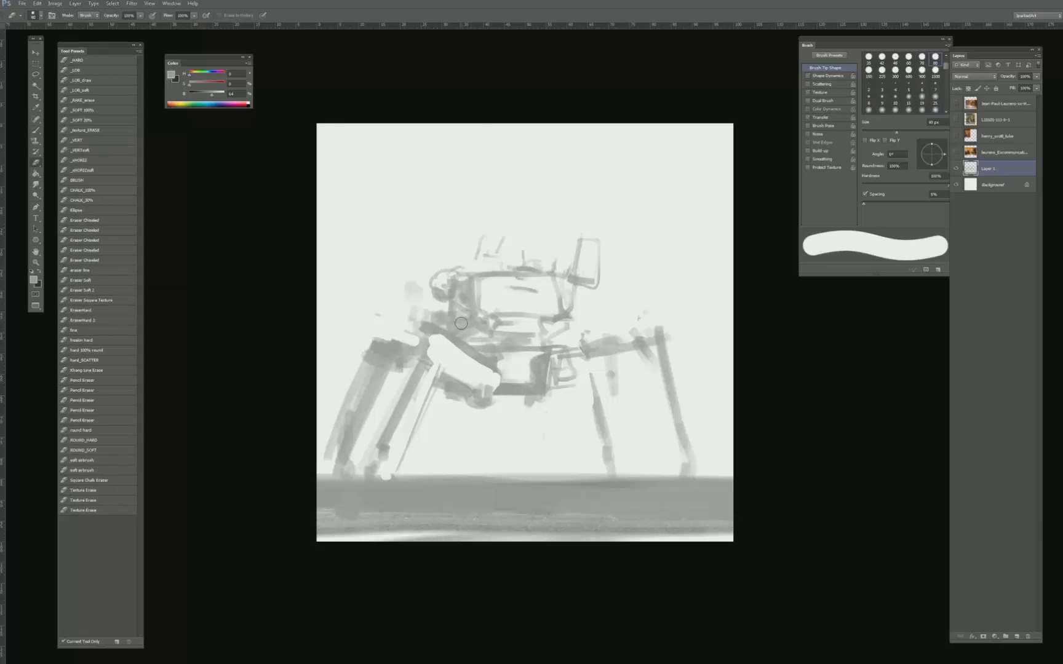
key("bracketleft")
key("bracketleft")
mouse_move(465, 327)
left_mouse_down()
mouse_move(452, 318)
mouse_move(471, 334)
mouse_move(439, 317)
left_mouse_up()
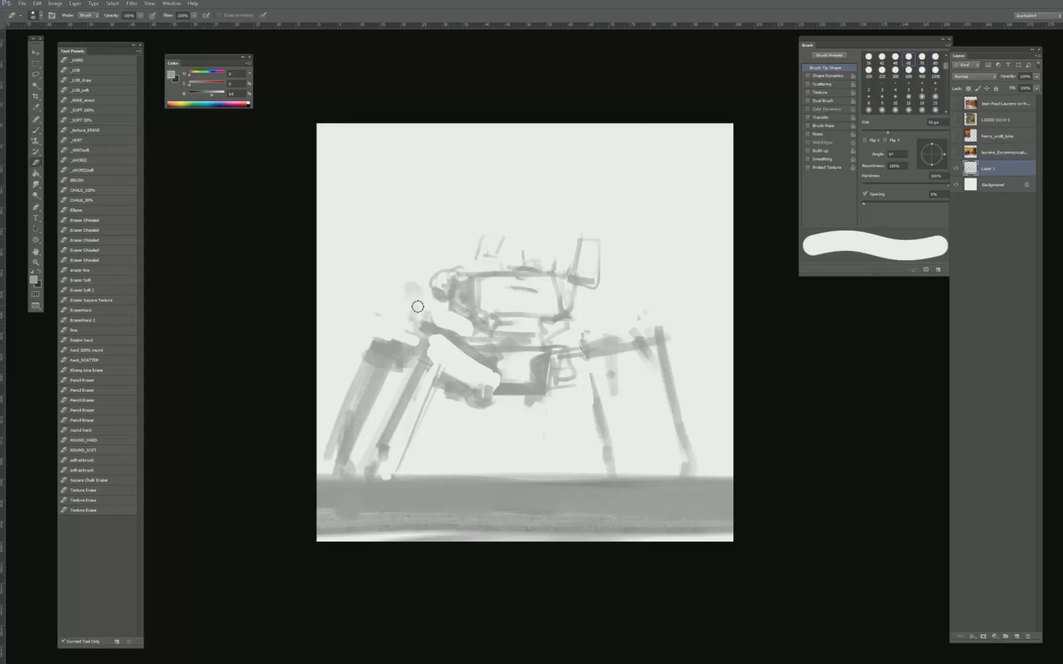
- Outline and fill a thick upper leg segment from the hull's right side out to the outer right leg
key("b")
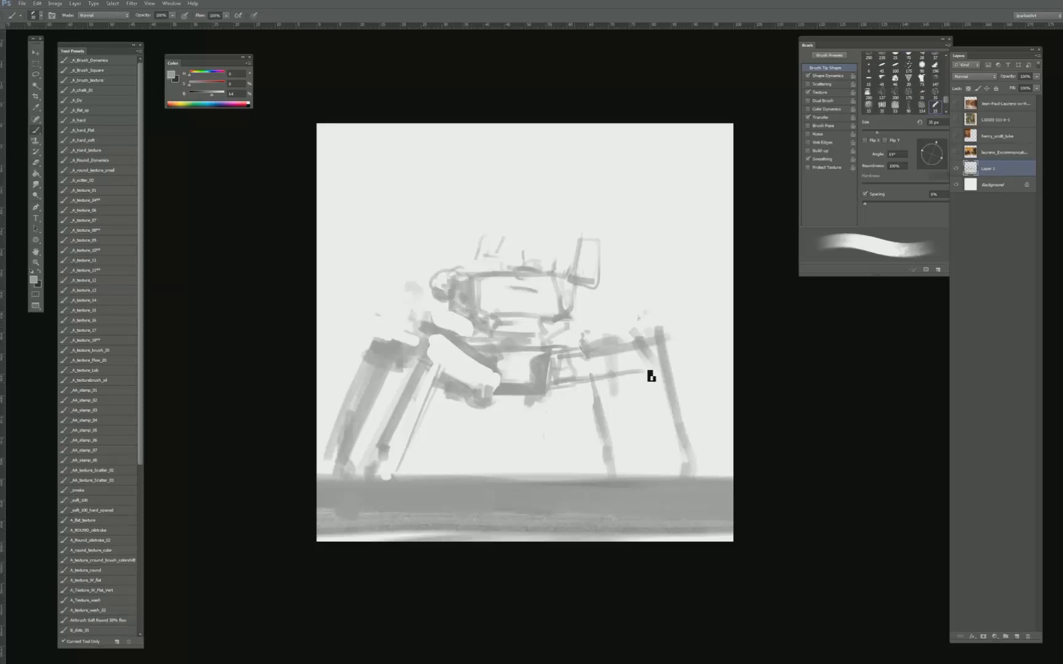
key("bracketright")
key("bracketright")
key("bracketright")
key("bracketright")
key("bracketright")
mouse_move(607, 368)
left_mouse_down()
mouse_move(559, 368)
mouse_move(642, 379)
mouse_move(655, 358)
mouse_move(656, 384)
left_mouse_up()
key("bracketleft")
key("bracketleft")
key("bracketleft")
key("bracketleft")
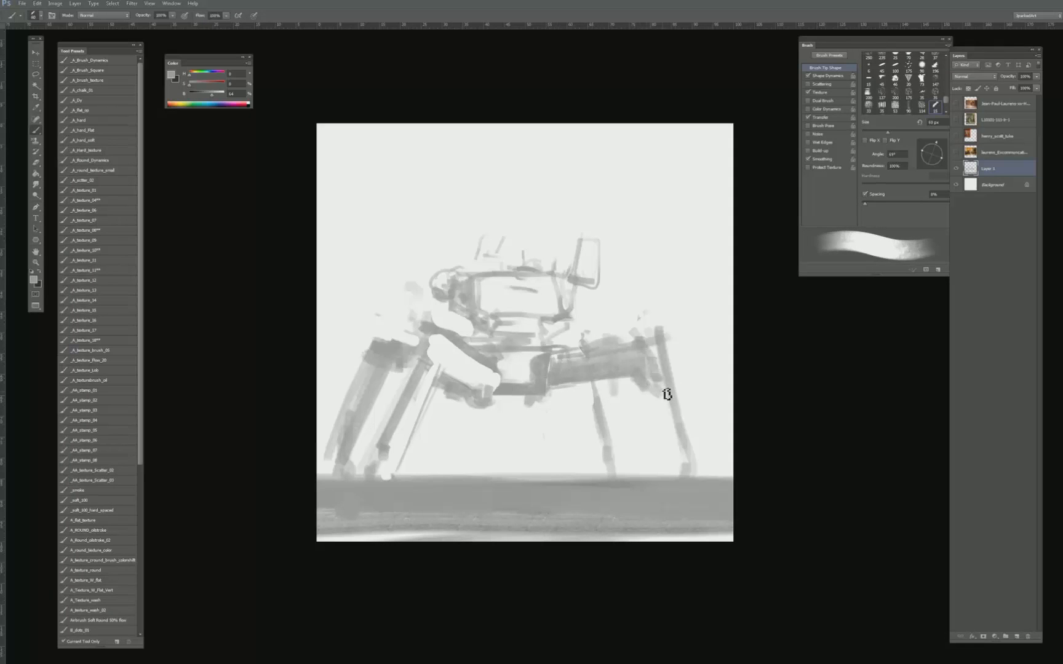
- Fill out the outer right leg down to the ground and reinforce the thin inner right leg
key("bracketright")
key("bracketright")
left_click_drag(659, 434, 684, 467)
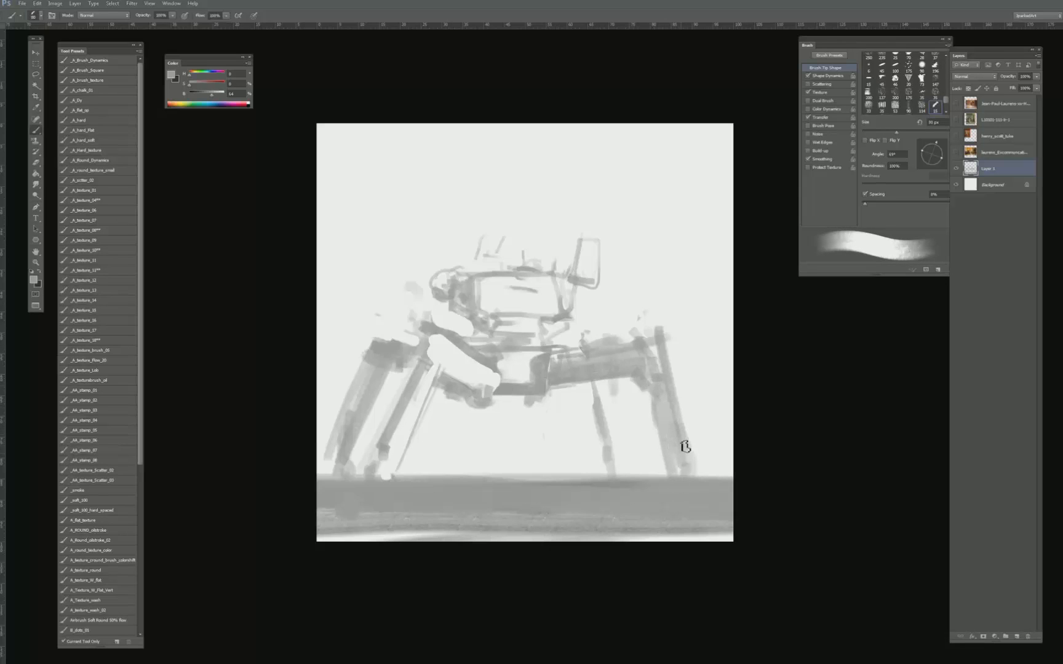
key("bracketleft")
key("bracketleft")
left_click_drag(592, 389, 612, 474)
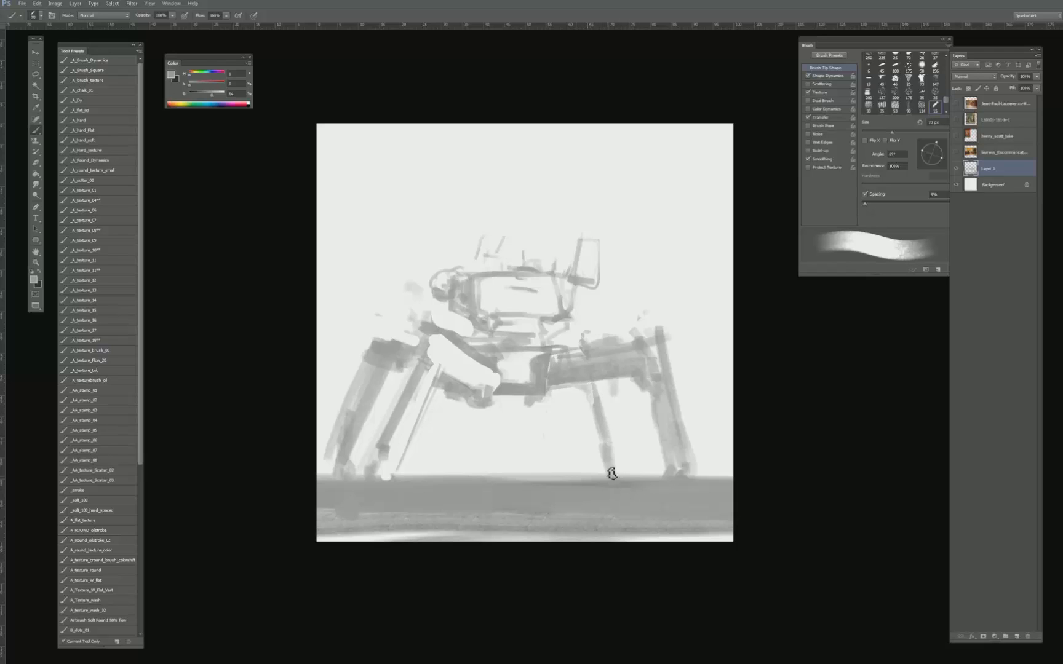
- Erase a light front right leg shape below the hull's right joint and add faint edge lines down to the ground
key("e")
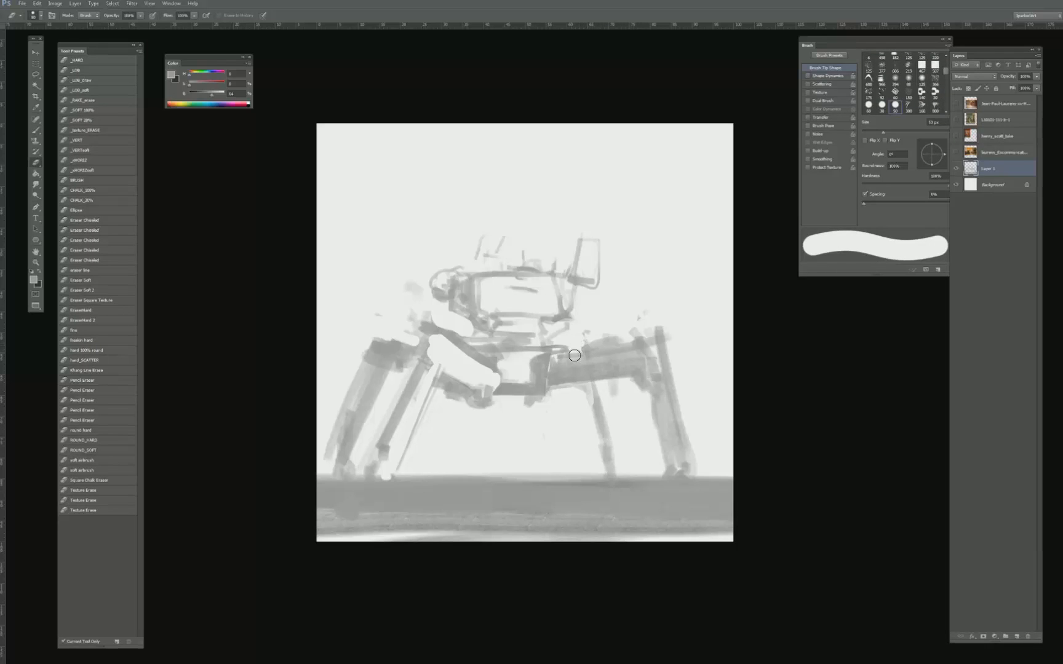
mouse_move(575, 356)
left_mouse_down()
mouse_move(569, 374)
mouse_move(591, 348)
mouse_move(574, 378)
left_mouse_up()
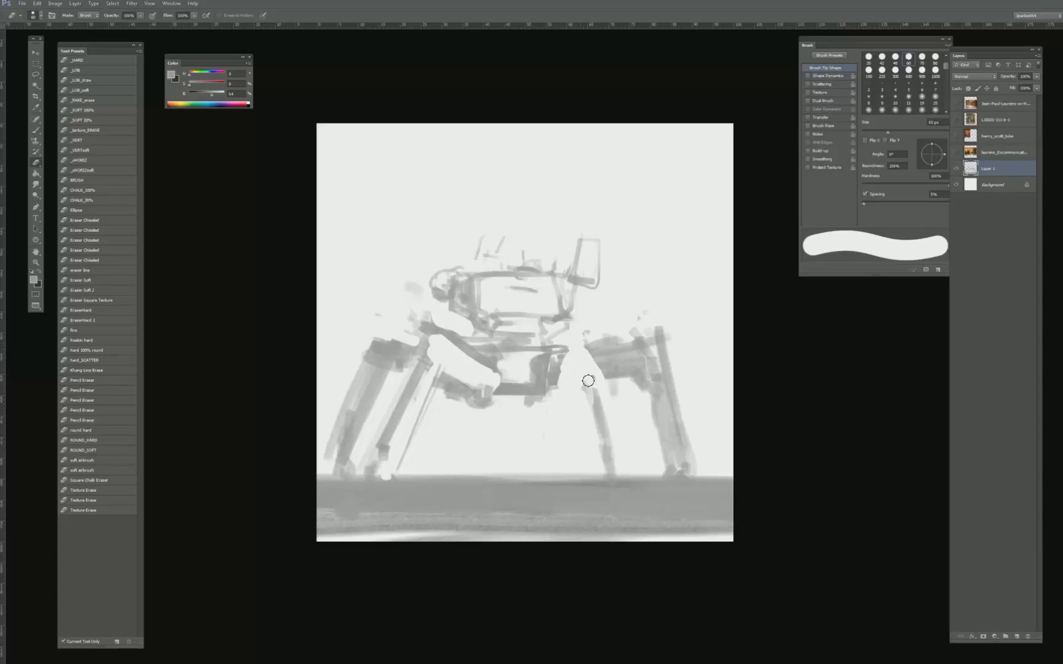
key("b")
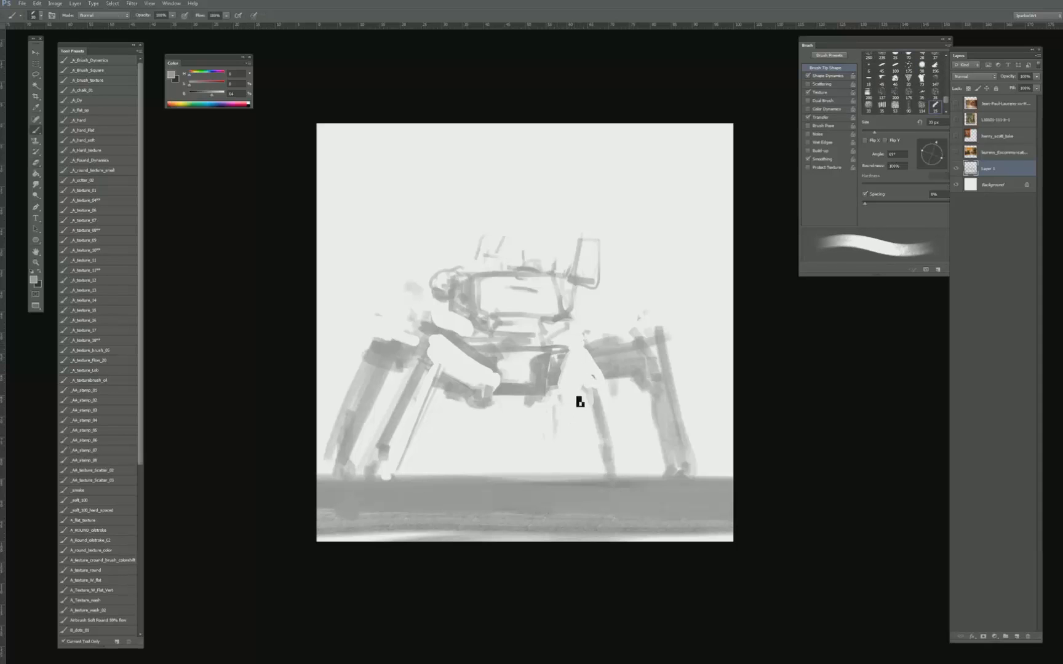
key("bracketleft")
key("bracketleft")
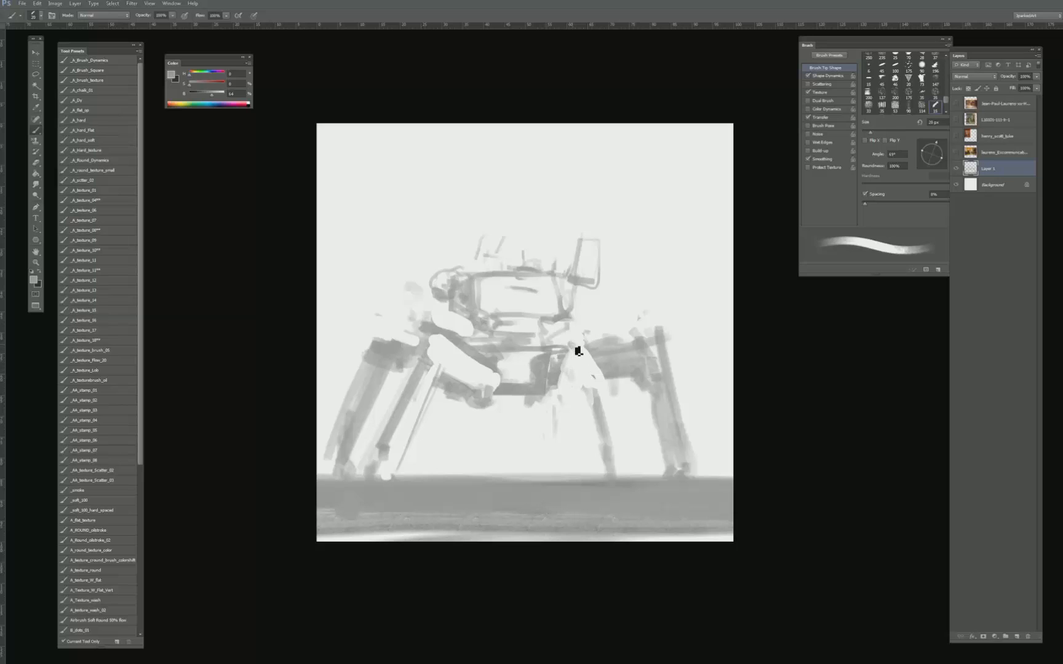
key("bracketright")
key("e")
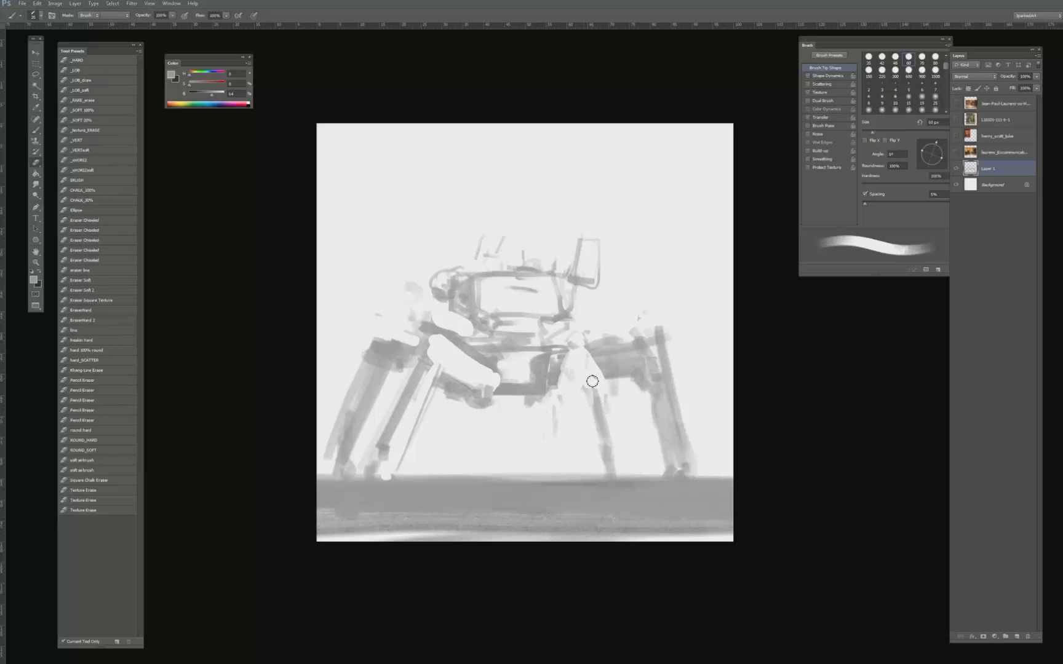
mouse_move(593, 379)
left_mouse_down()
mouse_move(585, 404)
mouse_move(601, 406)
mouse_move(592, 431)
mouse_move(610, 404)
mouse_move(601, 484)
mouse_move(564, 451)
mouse_move(557, 476)
left_mouse_up()
- Add a small round detail under the hull's left side and a thin vertical line from its underside to the ground
key("b")
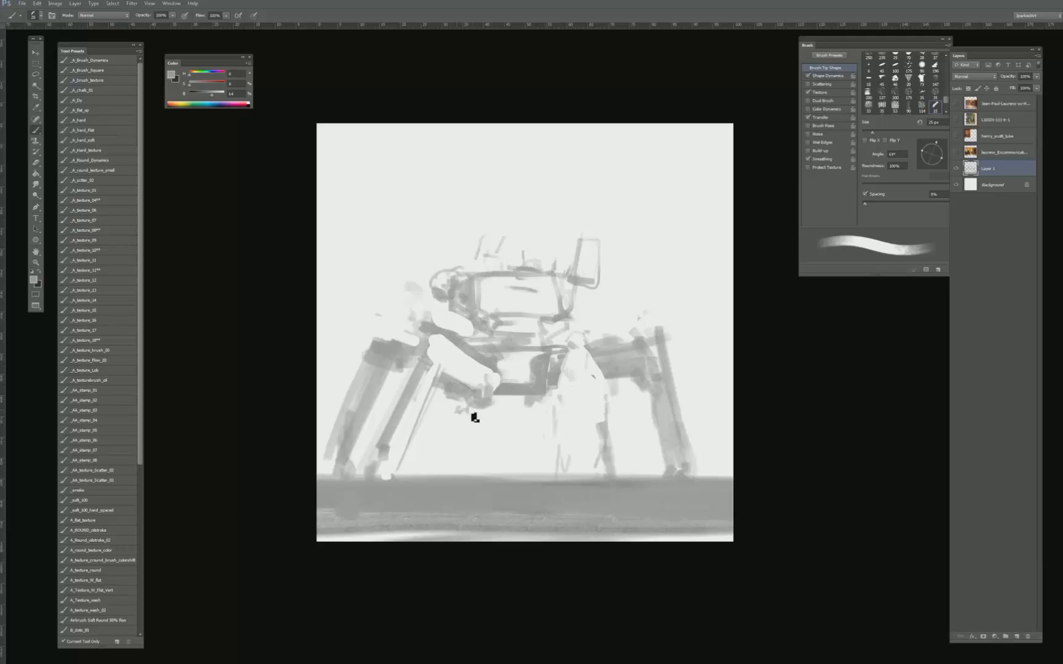
key("bracketright")
key("bracketright")
key("bracketright")
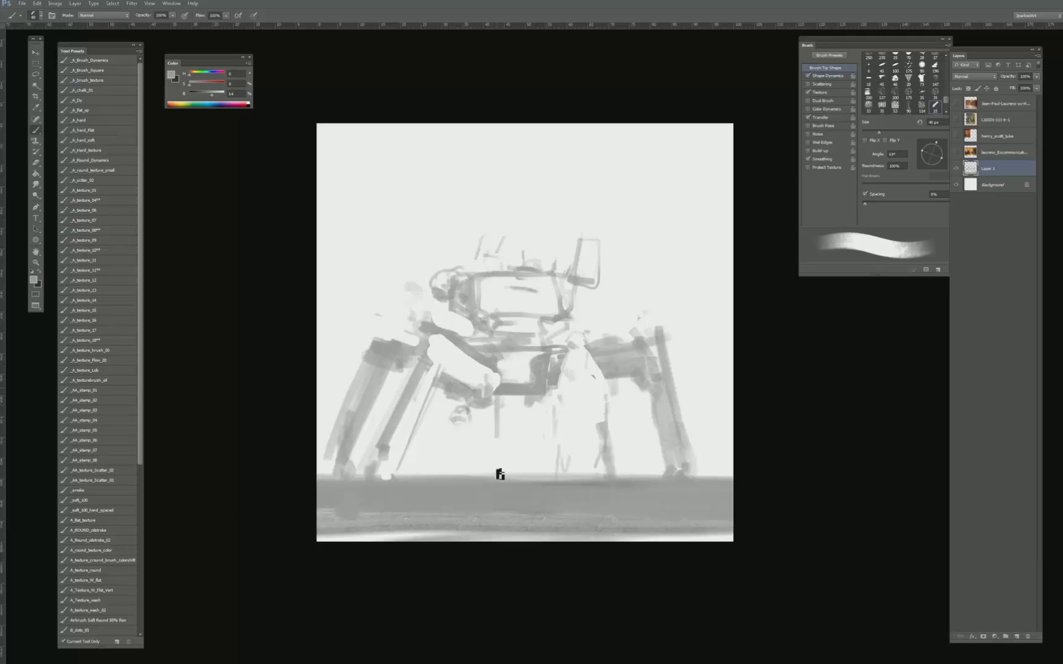
- Block in a broad grey background behind the machine's left side and above the cab, refining it around the outer left leg
key("bracketright")
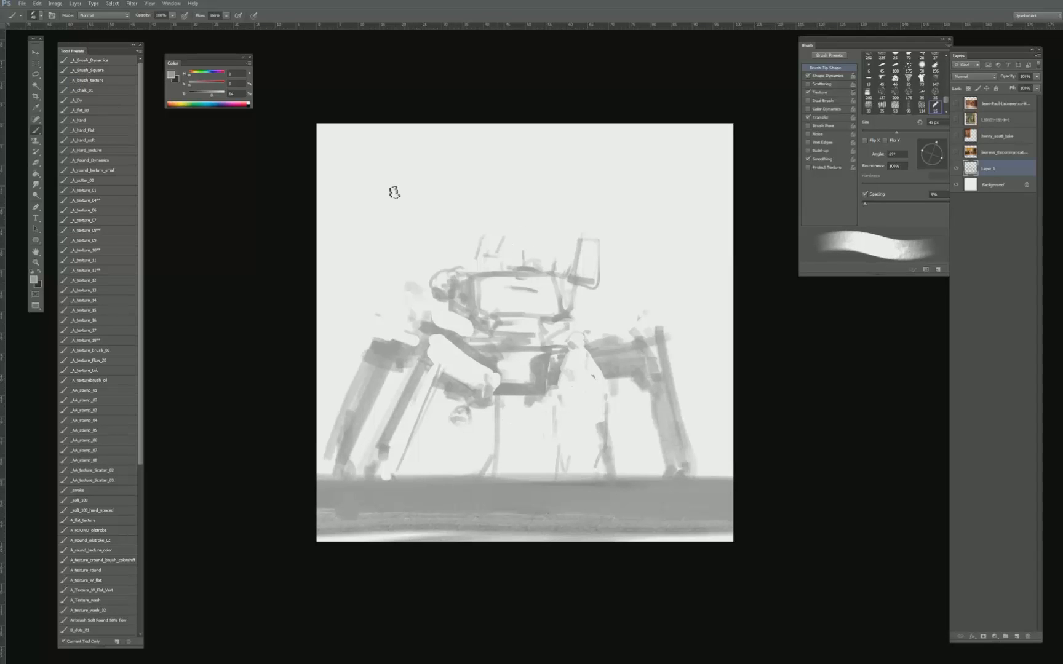
mouse_move(328, 147)
left_mouse_down()
mouse_move(329, 370)
mouse_move(357, 172)
mouse_move(394, 332)
mouse_move(415, 192)
mouse_move(429, 317)
mouse_move(452, 336)
left_mouse_up()
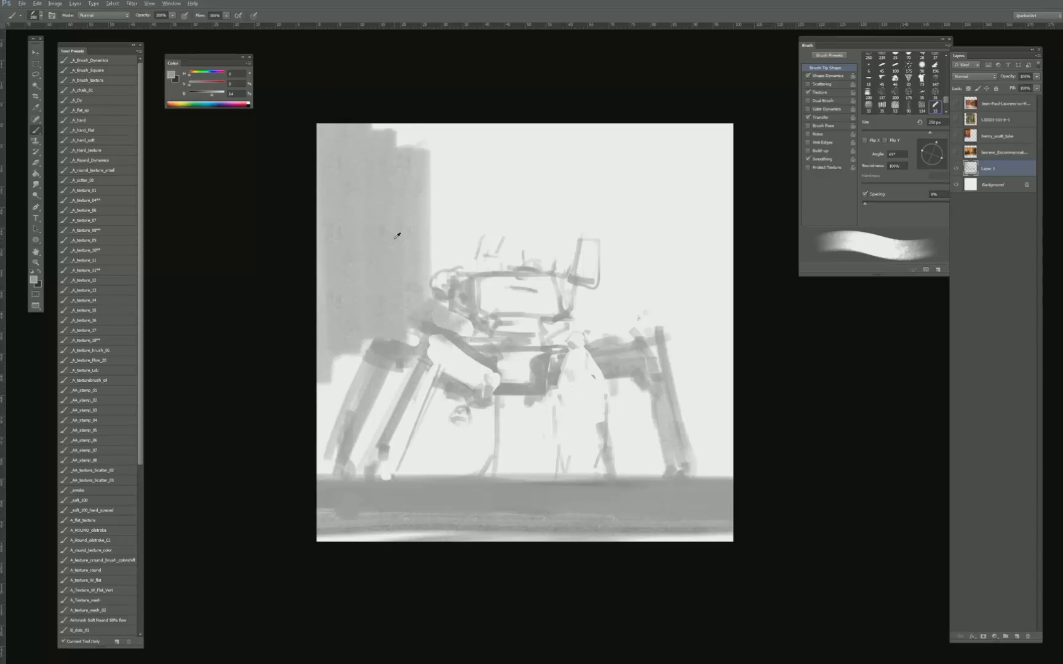
mouse_move(434, 147)
left_mouse_down()
mouse_move(449, 246)
mouse_move(470, 129)
mouse_move(484, 225)
mouse_move(517, 133)
mouse_move(536, 252)
mouse_move(553, 123)
mouse_move(572, 277)
mouse_move(586, 160)
left_mouse_up()
key("bracketleft")
key("bracketleft")
key("bracketleft")
key("bracketleft")
key("bracketleft")
mouse_move(366, 344)
left_mouse_down()
mouse_move(321, 443)
mouse_move(322, 370)
left_mouse_up()
key("bracketleft")
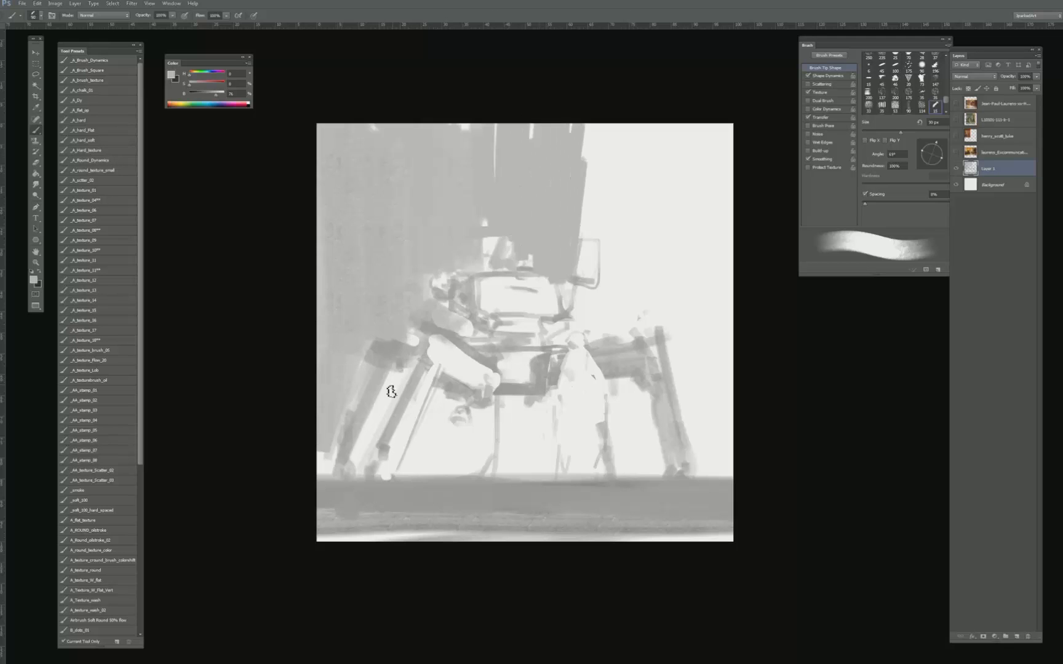
- Fill the gaps around the left legs with grey and erase light silhouettes along the legs
mouse_move(392, 392)
left_mouse_down()
mouse_move(374, 444)
mouse_move(400, 381)
left_mouse_up()
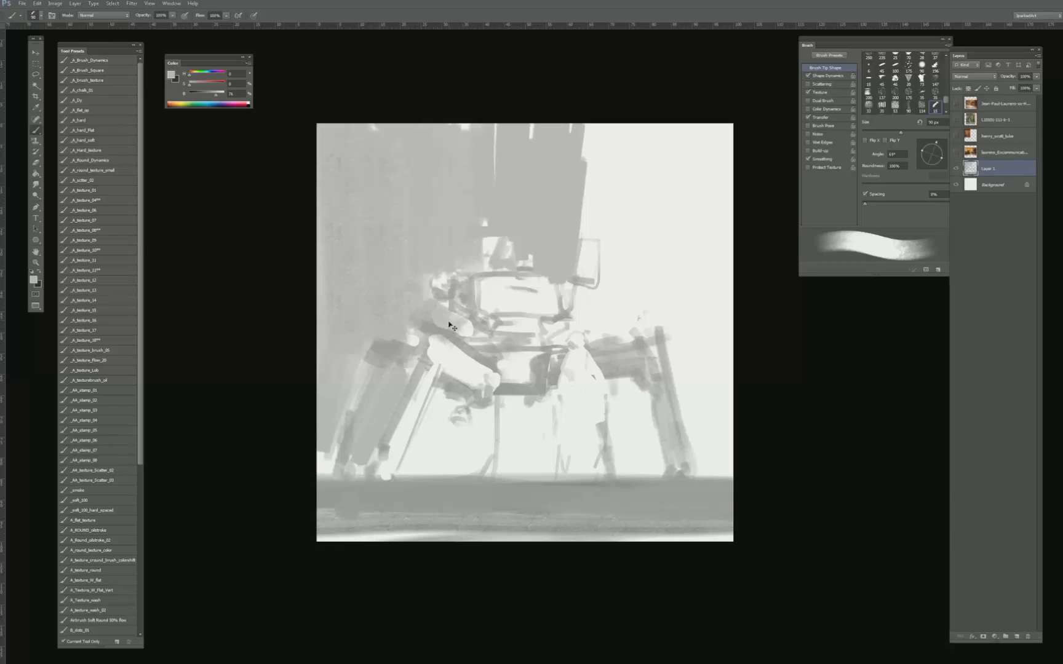
key("ctrl+z")
key("e")
mouse_move(380, 352)
left_mouse_down()
mouse_move(346, 463)
mouse_move(375, 401)
mouse_move(453, 402)
mouse_move(436, 404)
mouse_move(406, 469)
mouse_move(438, 459)
mouse_move(464, 394)
mouse_move(483, 412)
mouse_move(488, 467)
left_mouse_up()
key("b")
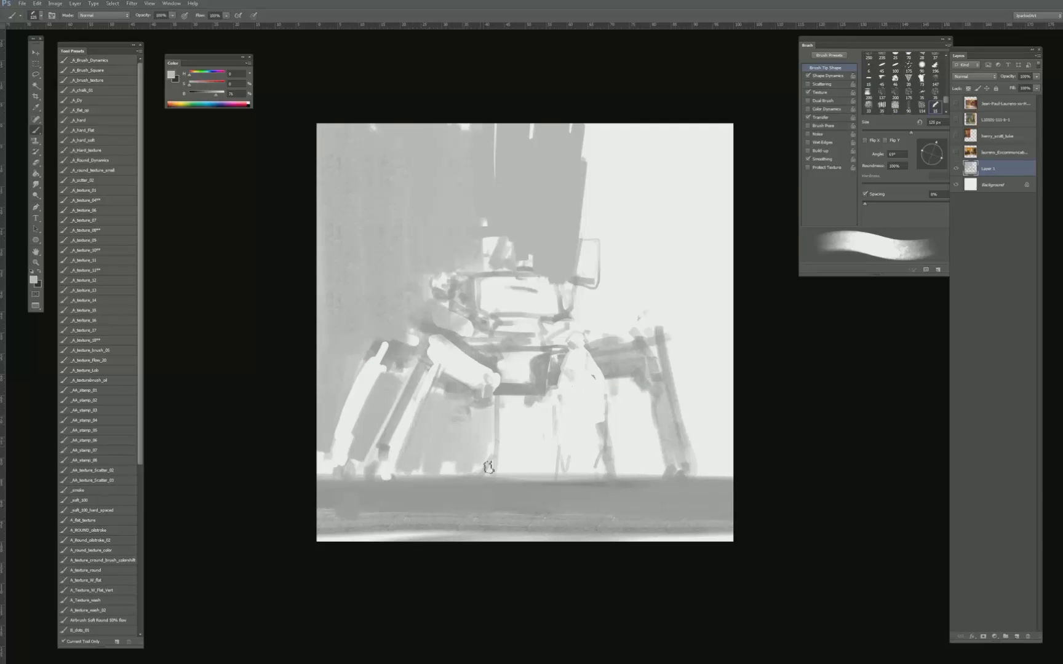
- Paint grey vertical strokes beneath the hull and a pale strip along the right edge of the background tower
mouse_move(520, 397)
left_mouse_down()
mouse_move(516, 471)
mouse_move(513, 403)
mouse_move(532, 453)
mouse_move(565, 431)
left_mouse_up()
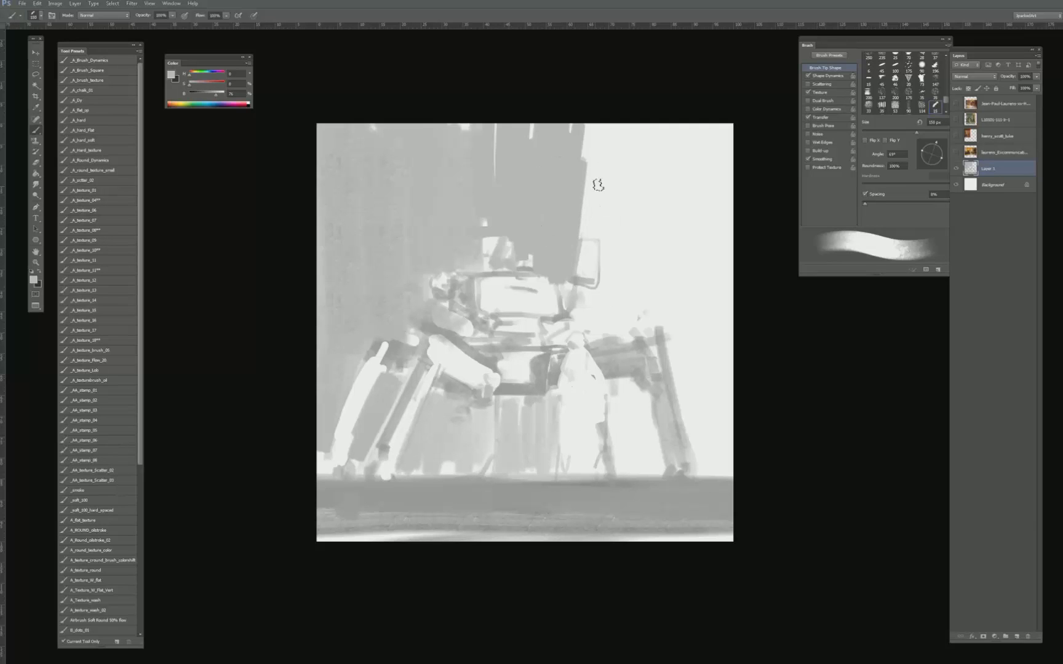
left_click_drag(589, 231, 599, 130)
- Sample the near-white sky and paint over the grey background in the upper left down to the cab's side
left_click(639, 190, "alt")
key("bracketright")
key("bracketright")
key("bracketright")
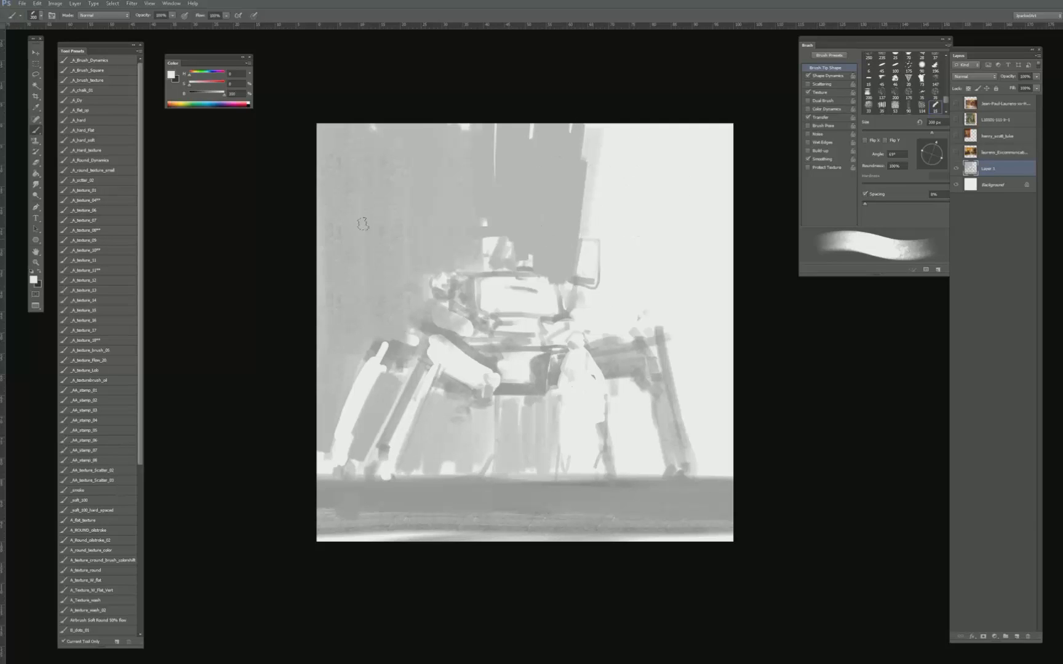
mouse_move(362, 224)
left_mouse_down()
mouse_move(337, 228)
mouse_move(340, 141)
mouse_move(376, 111)
mouse_move(419, 231)
mouse_move(479, 254)
mouse_move(408, 272)
mouse_move(424, 288)
mouse_move(378, 304)
mouse_move(345, 242)
mouse_move(323, 312)
mouse_move(343, 315)
mouse_move(400, 270)
mouse_move(419, 308)
left_mouse_up()
key("bracketleft")
key("bracketleft")
key("bracketleft")
- Cut the grey tower above the cab into a slanted wedge by painting near-white over its left side
key("bracketleft")
mouse_move(447, 309)
left_mouse_down()
mouse_move(416, 219)
mouse_move(424, 312)
left_mouse_up()
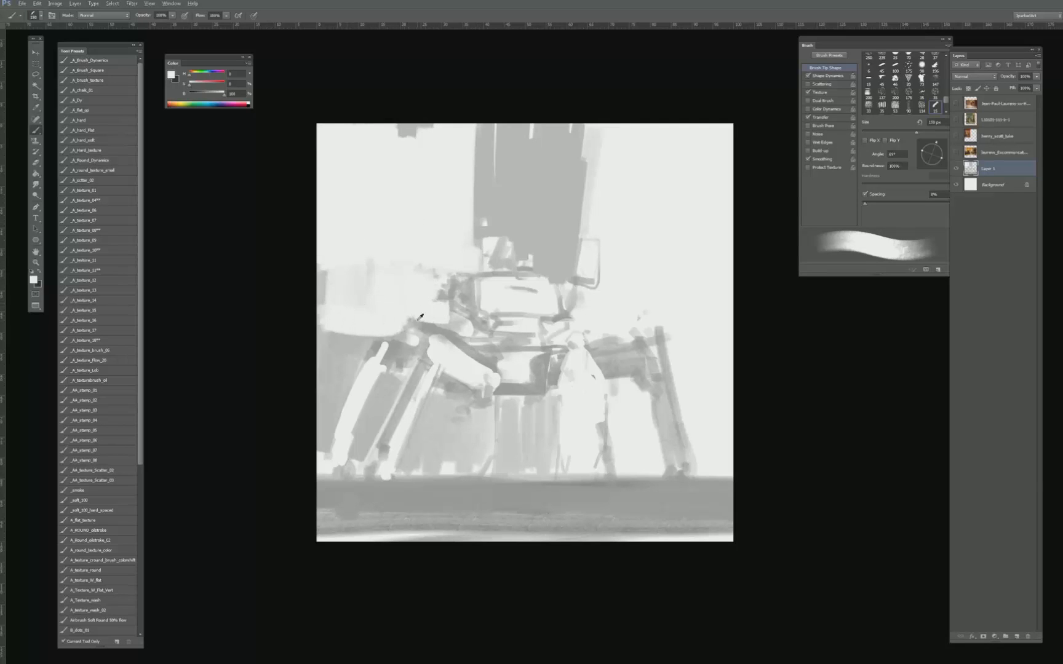
left_click(420, 317, "alt")
key("bracketleft")
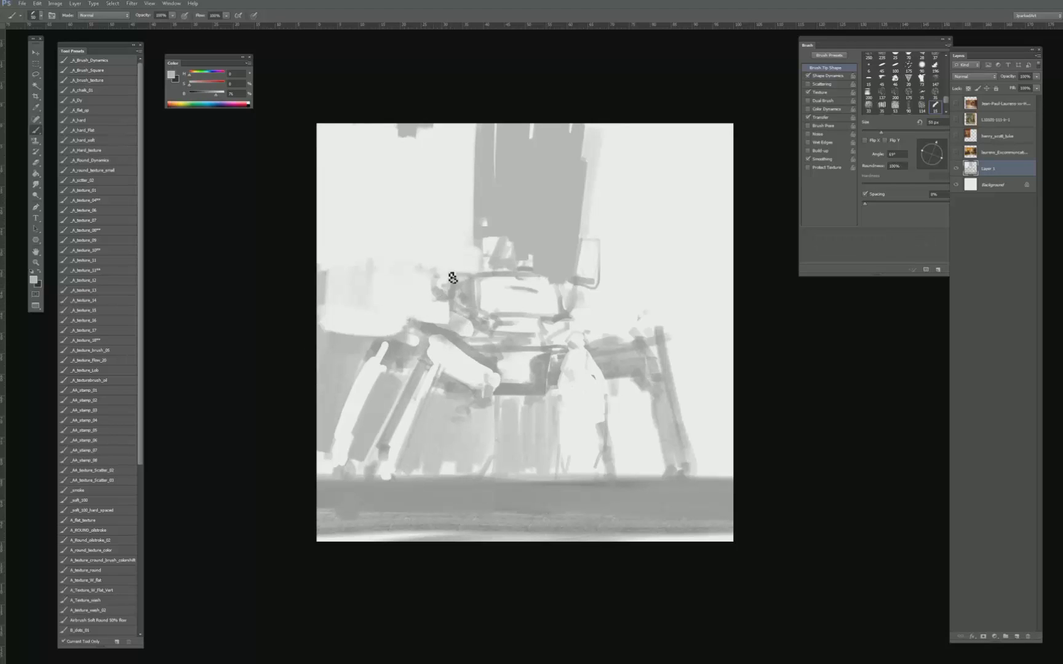
left_click(437, 155, "alt")
mouse_move(484, 180)
left_mouse_down()
mouse_move(484, 128)
mouse_move(498, 174)
mouse_move(493, 217)
mouse_move(553, 135)
mouse_move(499, 234)
left_mouse_up()
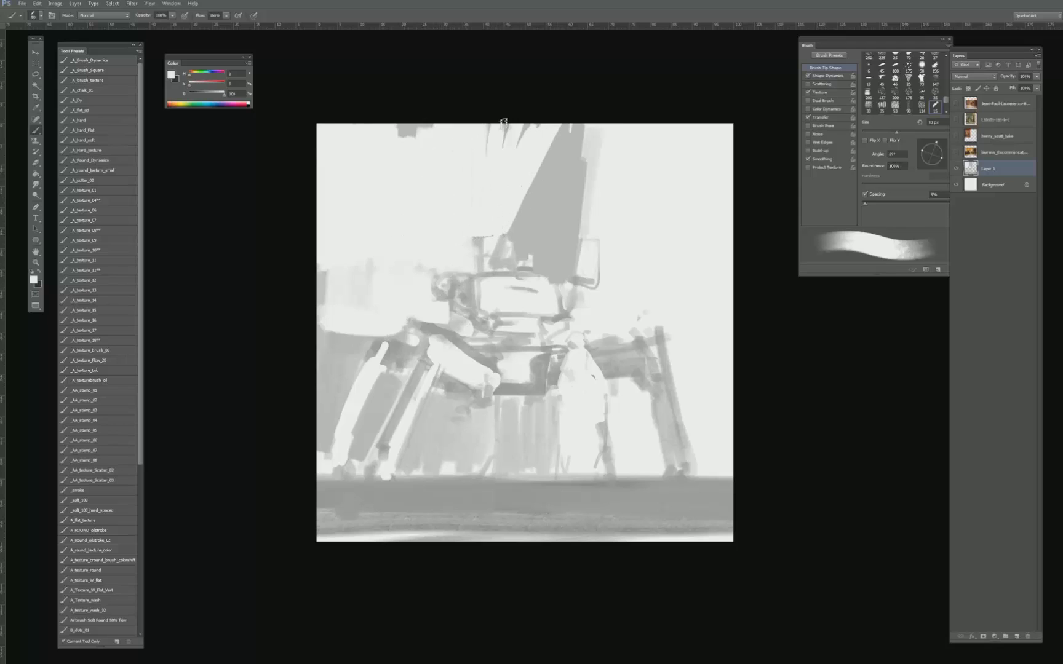
- Paint a large rounded grey shape behind the left legs and erase a small light spot beside the cab
left_click(335, 309, "alt")
mouse_move(368, 305)
left_mouse_down()
mouse_move(382, 289)
mouse_move(394, 314)
mouse_move(418, 304)
mouse_move(351, 289)
left_mouse_up()
mouse_move(390, 252)
left_mouse_down()
mouse_move(455, 262)
mouse_move(457, 254)
mouse_move(359, 301)
mouse_move(348, 341)
mouse_move(401, 243)
mouse_move(386, 260)
mouse_move(461, 261)
mouse_move(424, 277)
mouse_move(442, 292)
left_mouse_up()
key("e")
key("b")
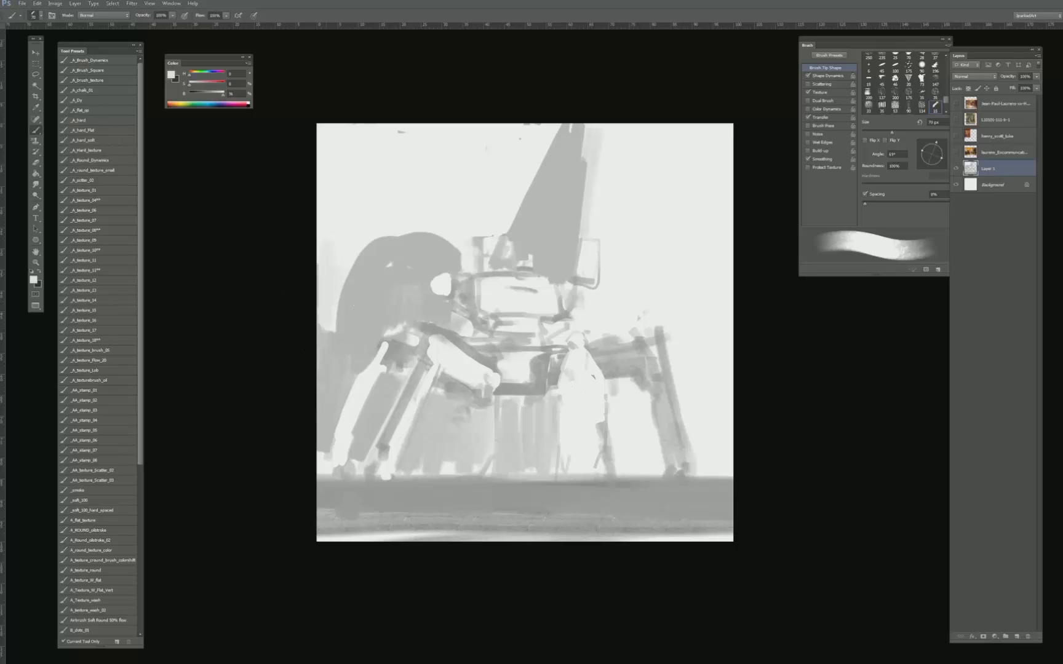
- Fill the background on the canvas's right side with broad grey strokes using a larger brush
left_click(571, 191, "alt")
key("]")
key("]")
key("]")
key("]")
key("]")
key("]")
left_click_drag(588, 128, 588, 180)
mouse_move(585, 293)
left_mouse_down()
mouse_move(581, 318)
mouse_move(607, 314)
mouse_move(615, 289)
mouse_move(603, 113)
mouse_move(614, 277)
mouse_move(635, 155)
mouse_move(667, 113)
mouse_move(689, 356)
mouse_move(718, 305)
mouse_move(703, 372)
left_mouse_up()
left_click(607, 313, "alt")
key("]")
left_click_drag(719, 303, 688, 456)
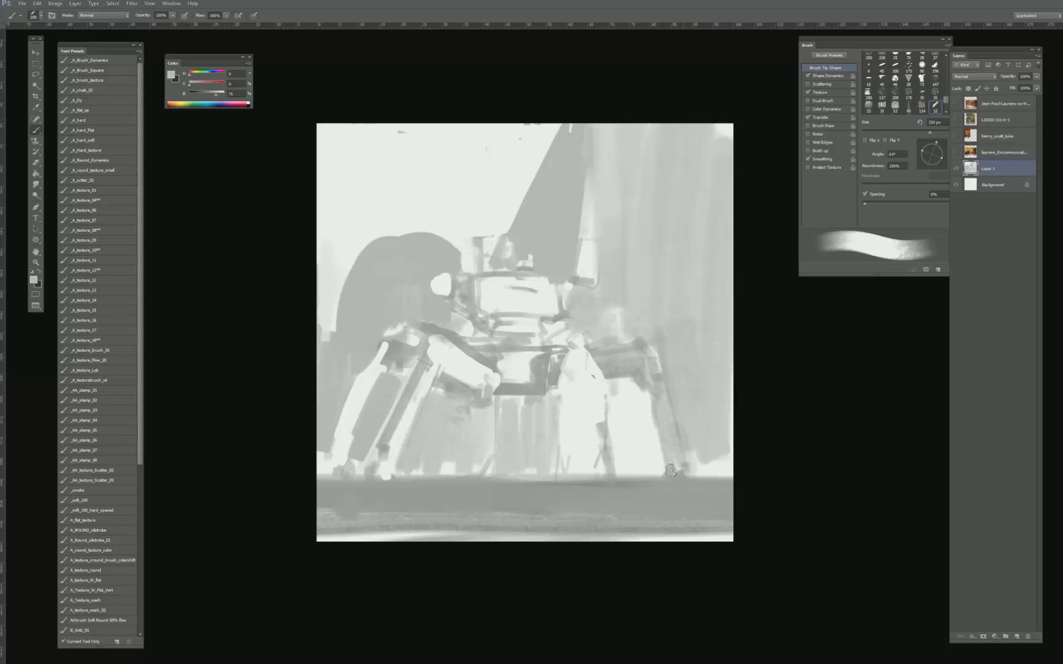
- Fill the gap between the right legs with grey and erase the outer right leg into a light silhouette
left_click_drag(636, 401, 611, 464)
key("e")
left_click_drag(656, 363, 665, 403)
left_click_drag(674, 442, 681, 470)
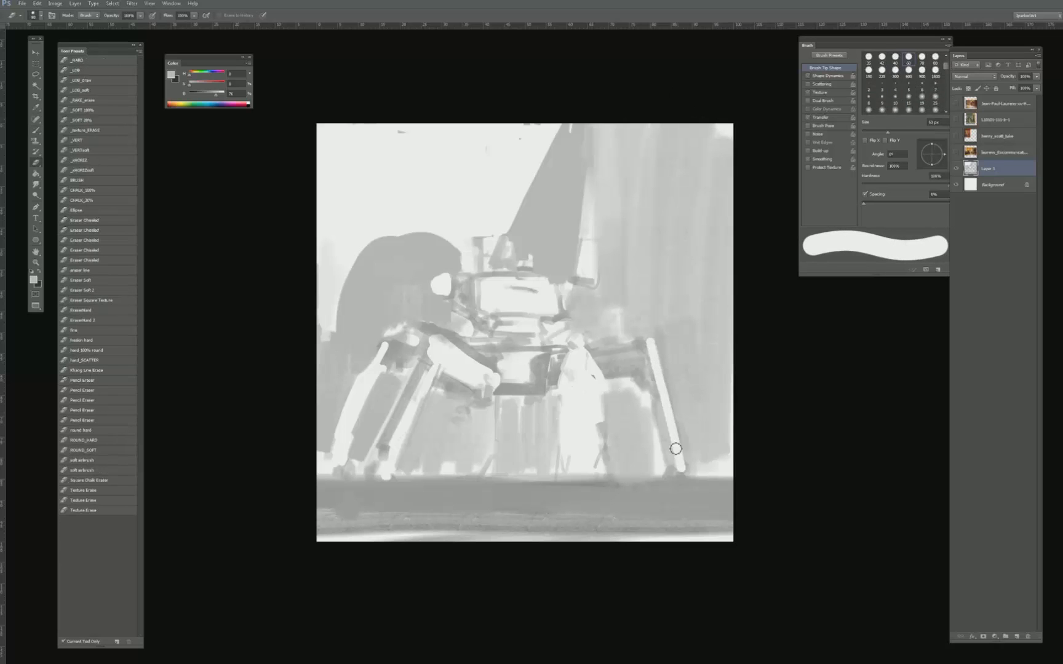
left_click_drag(656, 342, 684, 477)
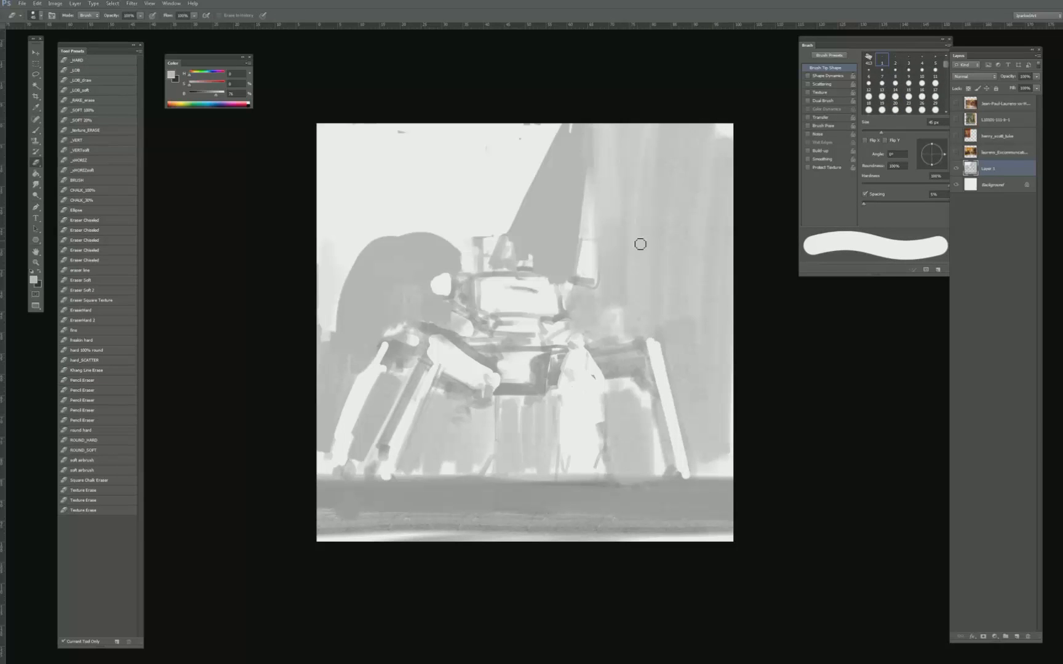
- Clean the stray grey marks from the sky along the canvas's top edge with an enlarged eraser
key("b")
left_click(412, 146, "alt")
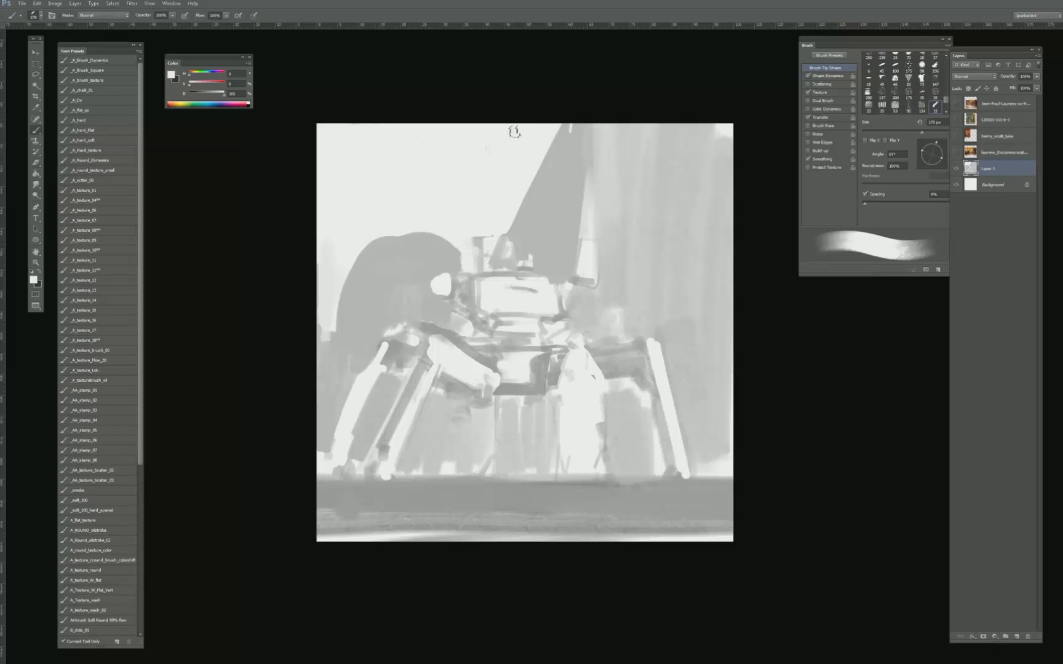
key("e")
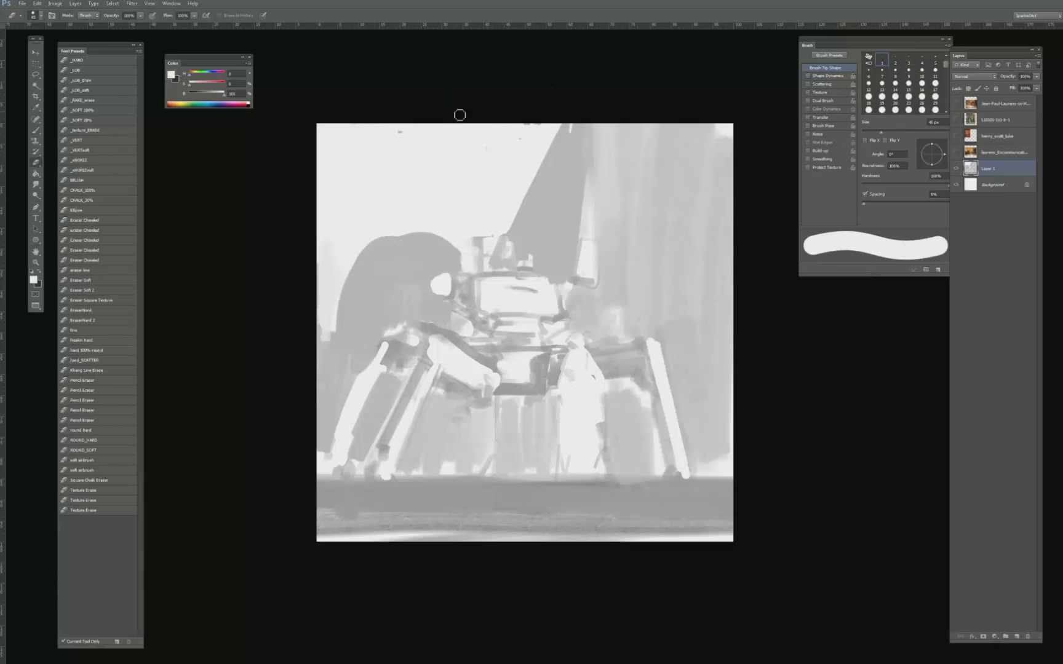
key("bracketright")
key("bracketright")
key("bracketright")
key("bracketright")
key("bracketright")
key("bracketright")
key("bracketright")
key("bracketright")
key("bracketright")
key("bracketright")
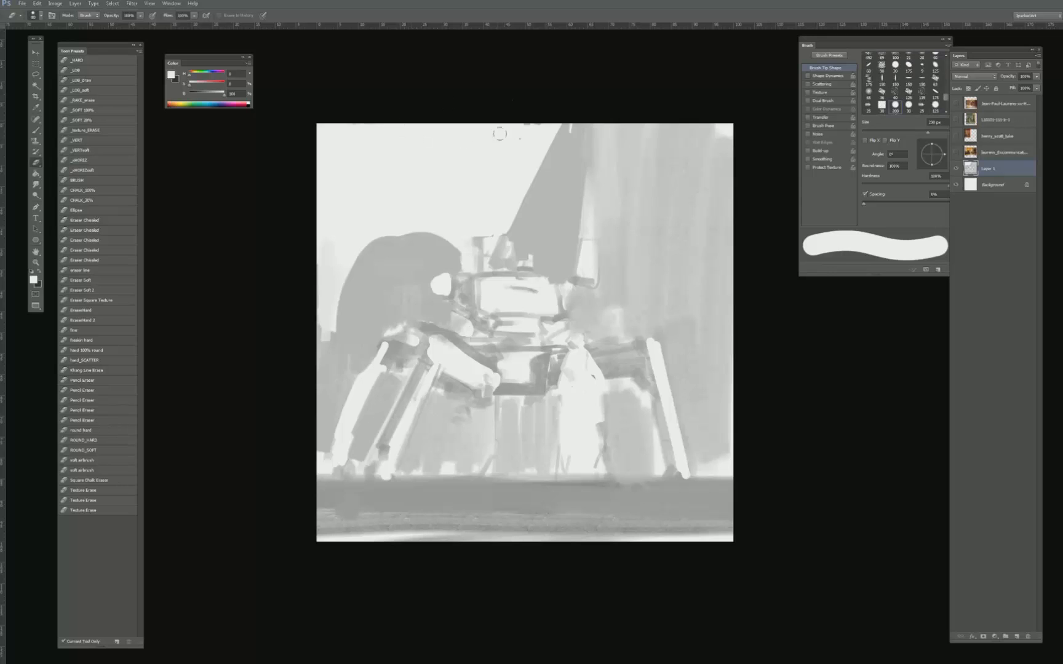
- Paint over the light upper joint of the outer left leg with grey sampled from the rounded background shape
key("b")
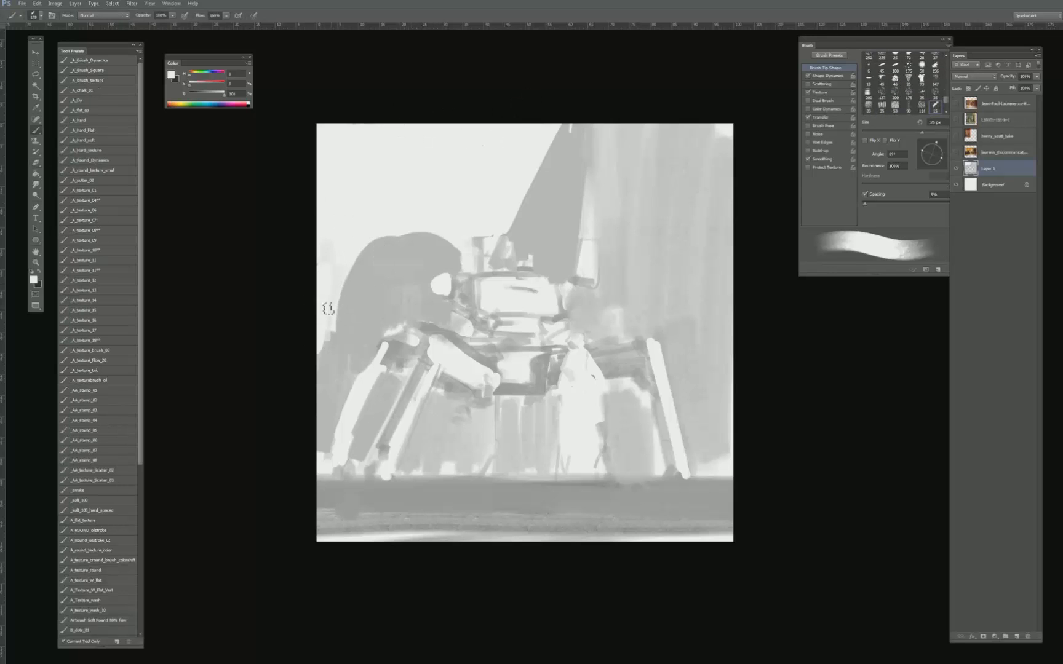
key("bracketleft")
key("bracketleft")
left_click(382, 264, "alt")
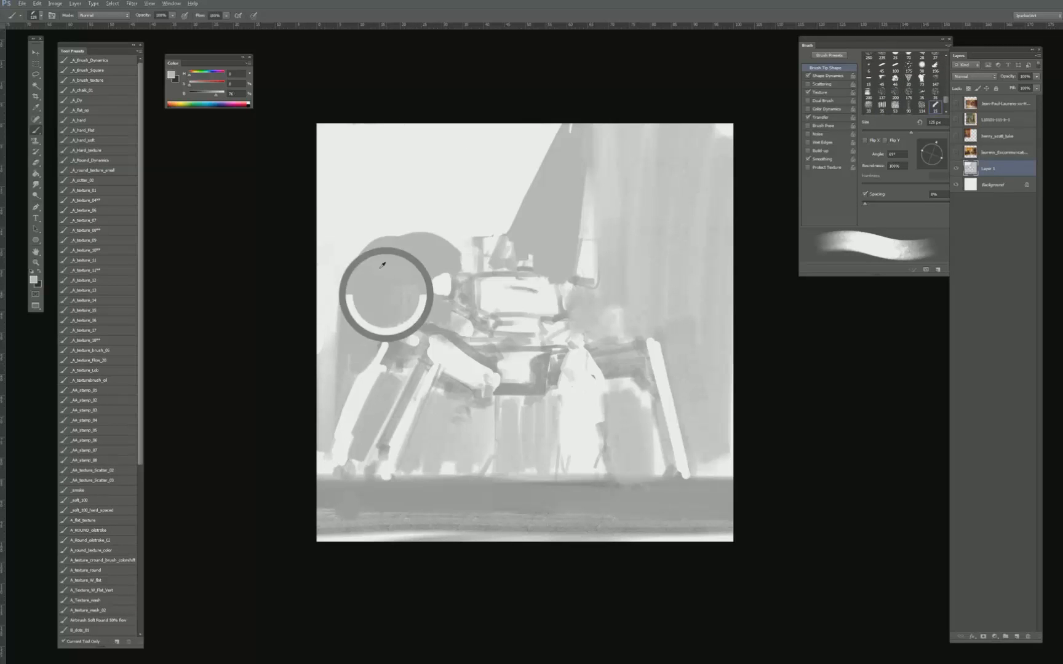
key("bracketleft")
key("bracketleft")
key("bracketright")
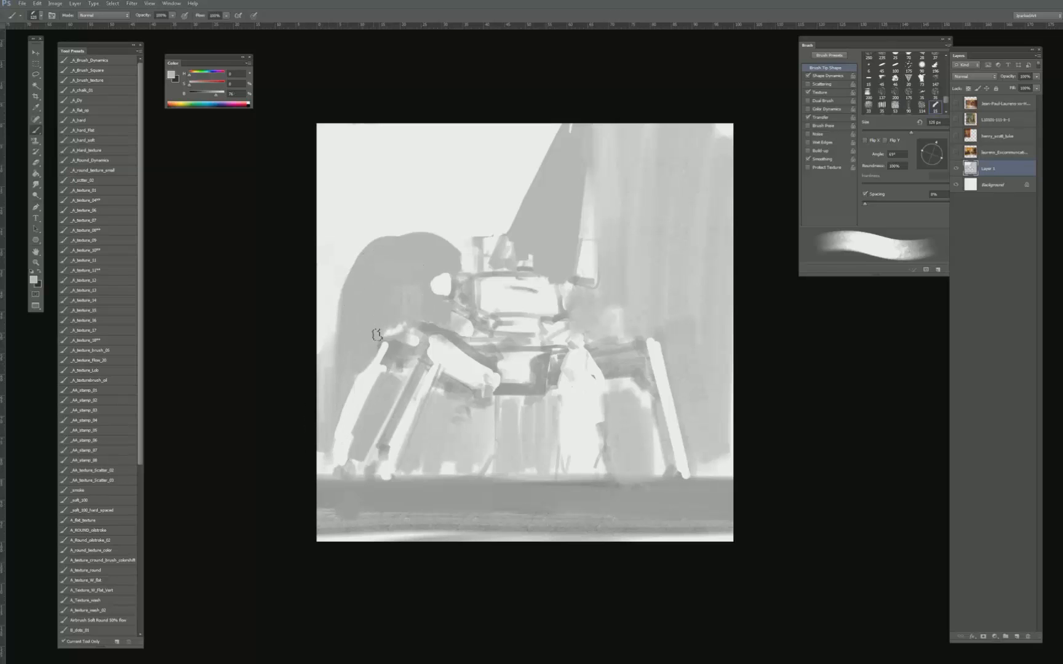
left_click(382, 326, "alt")
left_click(402, 347, "alt")
left_click(374, 334, "alt")
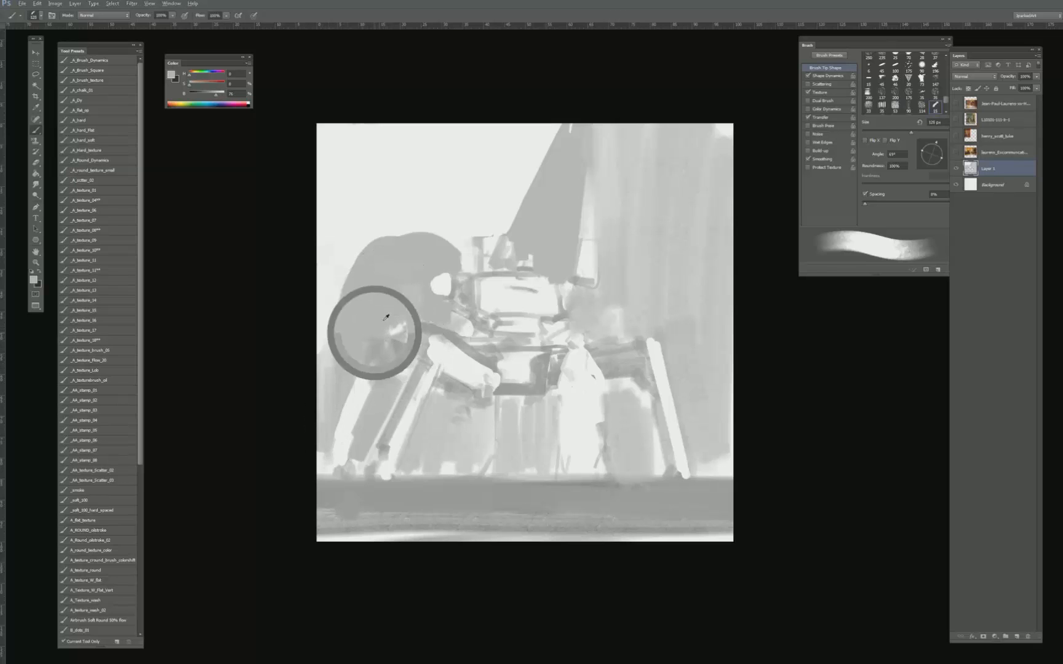
left_click_drag(372, 342, 366, 386)
key("bracketleft")
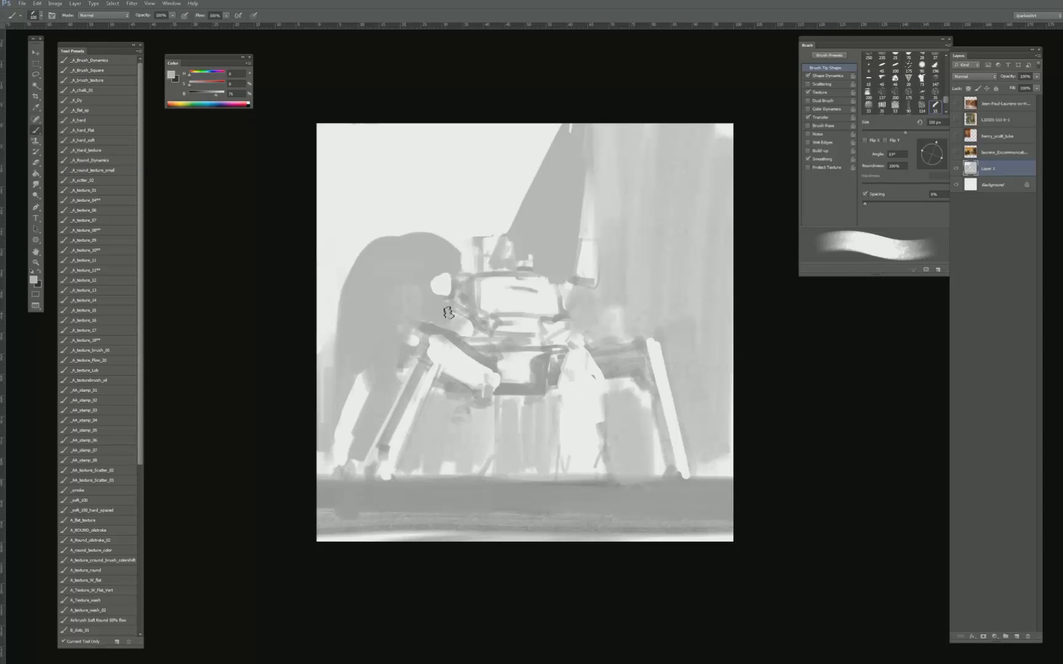
- Clean up the cab's left edge and trim the light spot beside it with grey
left_click(434, 301, "alt")
key("bracketleft")
key("bracketleft")
key("e")
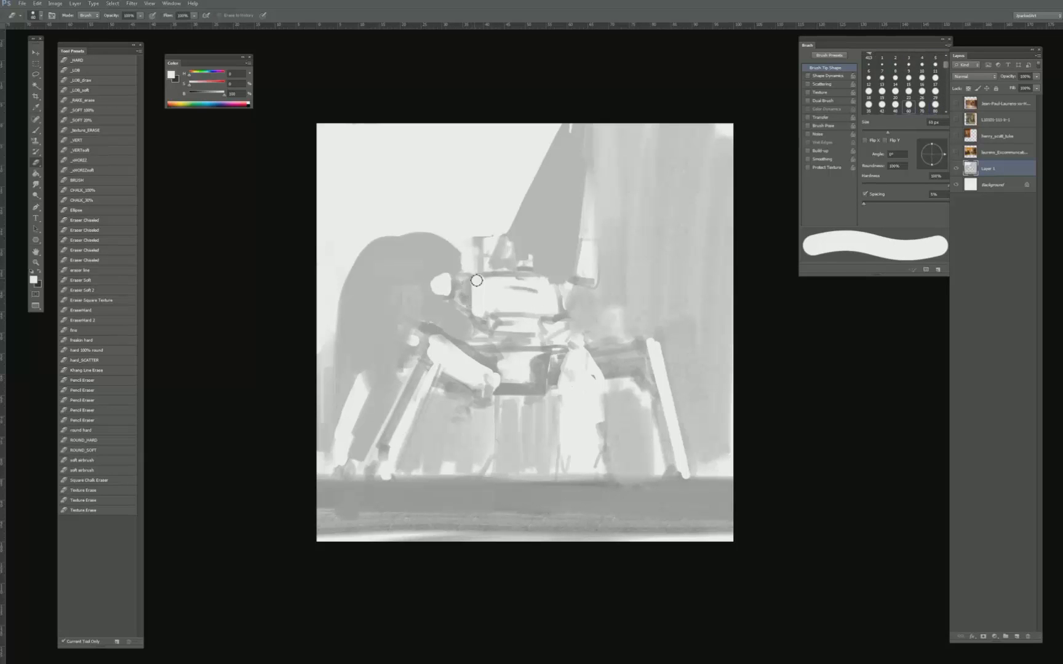
key("bracketleft")
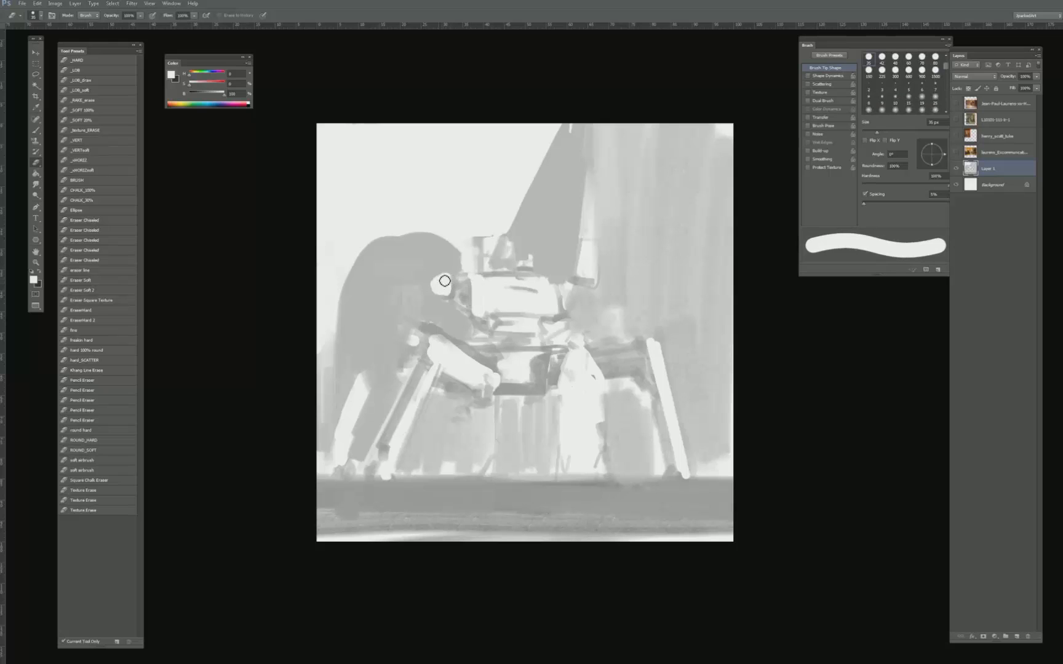
key("b")
left_click(449, 271, "alt")
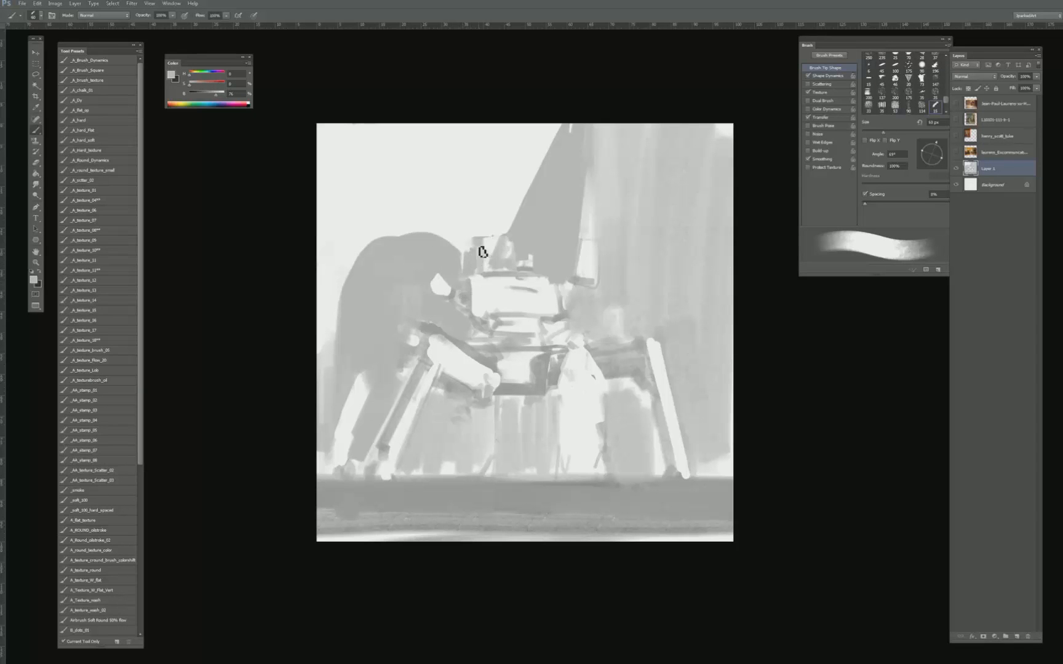
- Add thin grey shading to the cab and paint a darker piece hanging beneath the hull
key("bracketleft")
key("bracketleft")
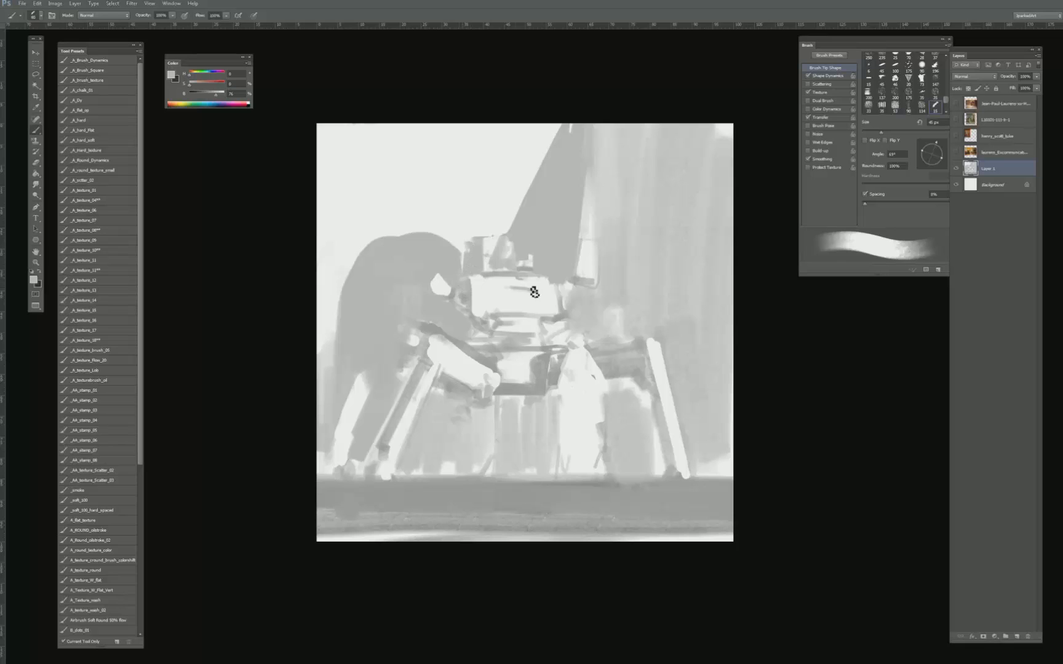
left_click(542, 355, "alt")
key("bracketright")
key("bracketright")
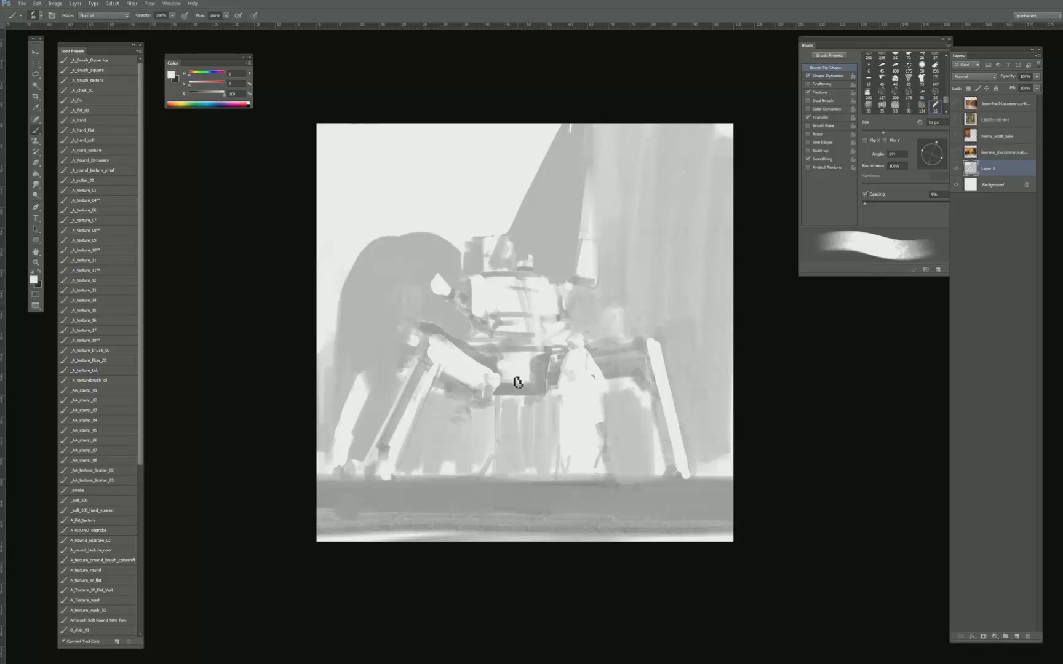
left_click(506, 386, "alt")
left_click(520, 367, "alt")
left_click(533, 381, "alt")
left_click_drag(540, 379, 541, 402)
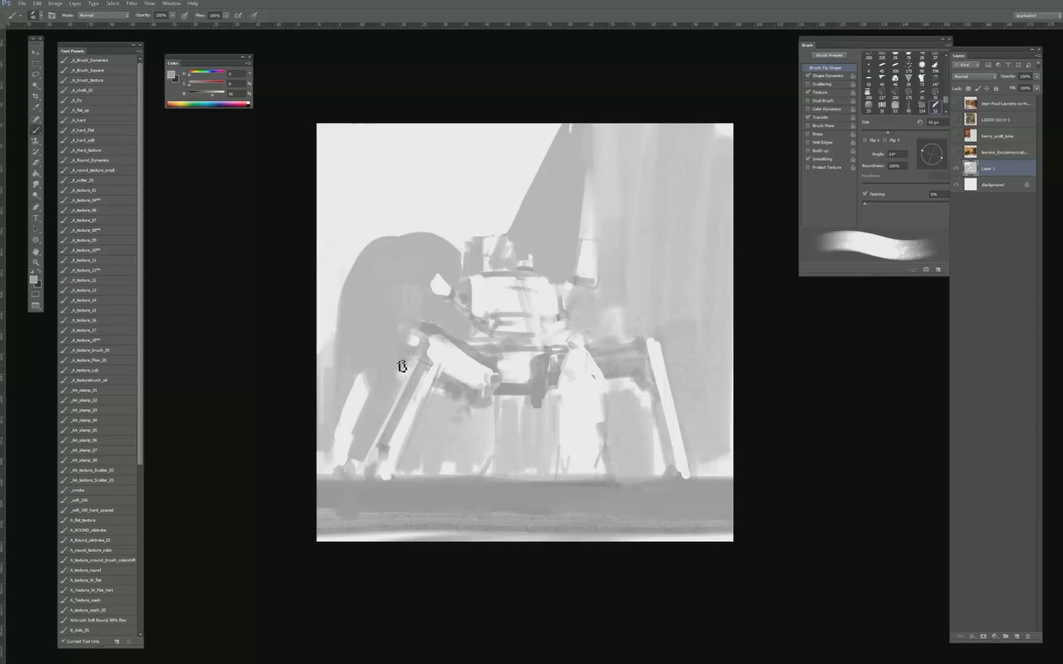
- Darken the shadow side of the inner left leg down to its foot with narrow grey strokes
key("bracketleft")
key("bracketleft")
key("bracketleft")
left_click_drag(432, 337, 384, 456)
key("bracketright")
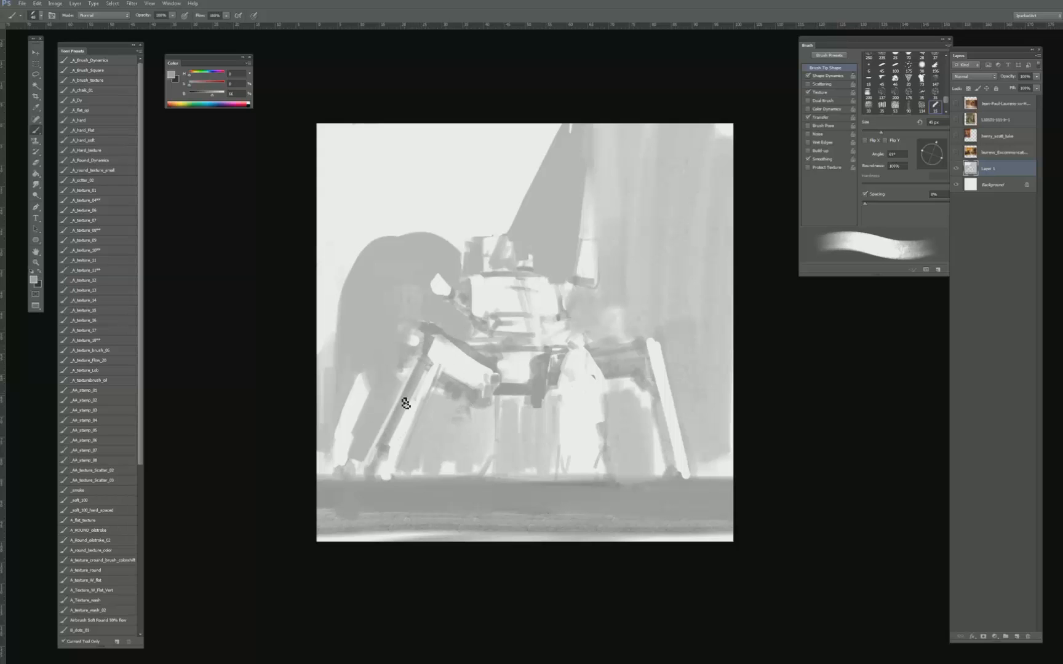
mouse_move(405, 403)
left_mouse_down()
mouse_move(372, 469)
mouse_move(386, 470)
left_mouse_up()
left_click(397, 445, "alt")
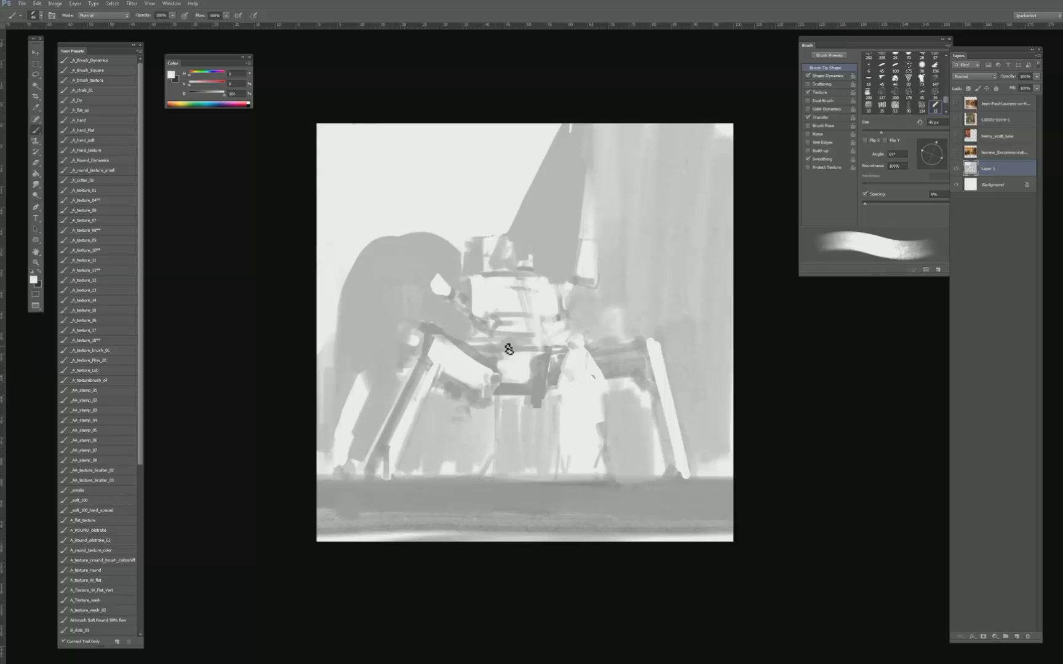
- Break up the inner right leg's light mass with a thin vertical grey stroke down to the ground
key("bracketright")
key("bracketright")
key("bracketright")
key("bracketright")
left_click(610, 432, "alt")
left_click(594, 428, "alt")
left_click(620, 441, "alt")
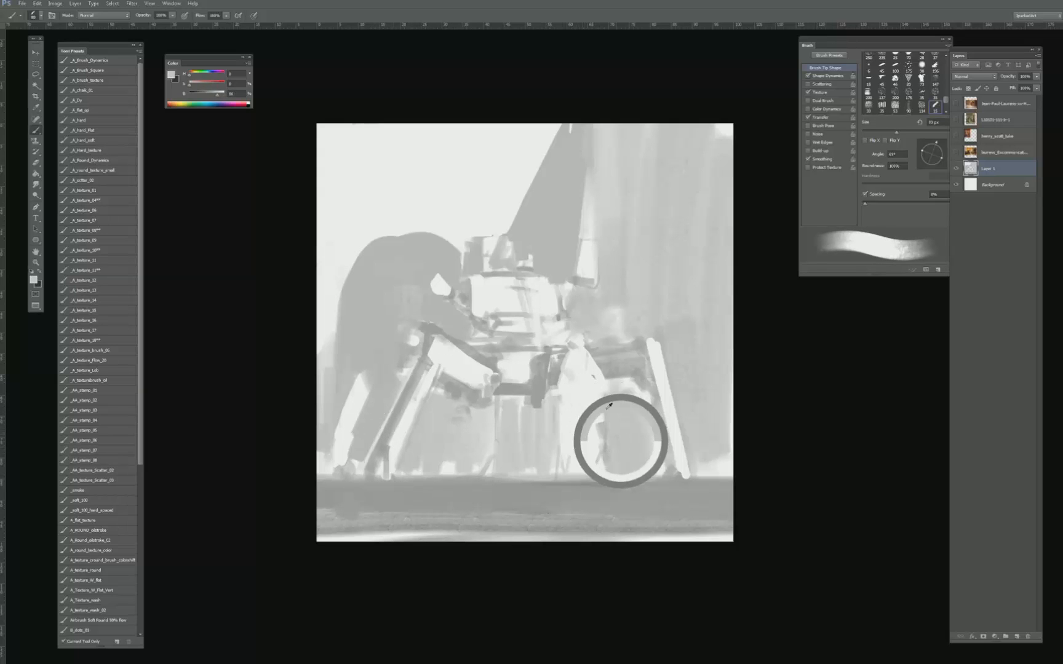
left_click(609, 444, "alt")
key("bracketleft")
key("bracketleft")
mouse_move(586, 474)
left_mouse_down()
mouse_move(588, 425)
mouse_move(590, 484)
left_mouse_up()
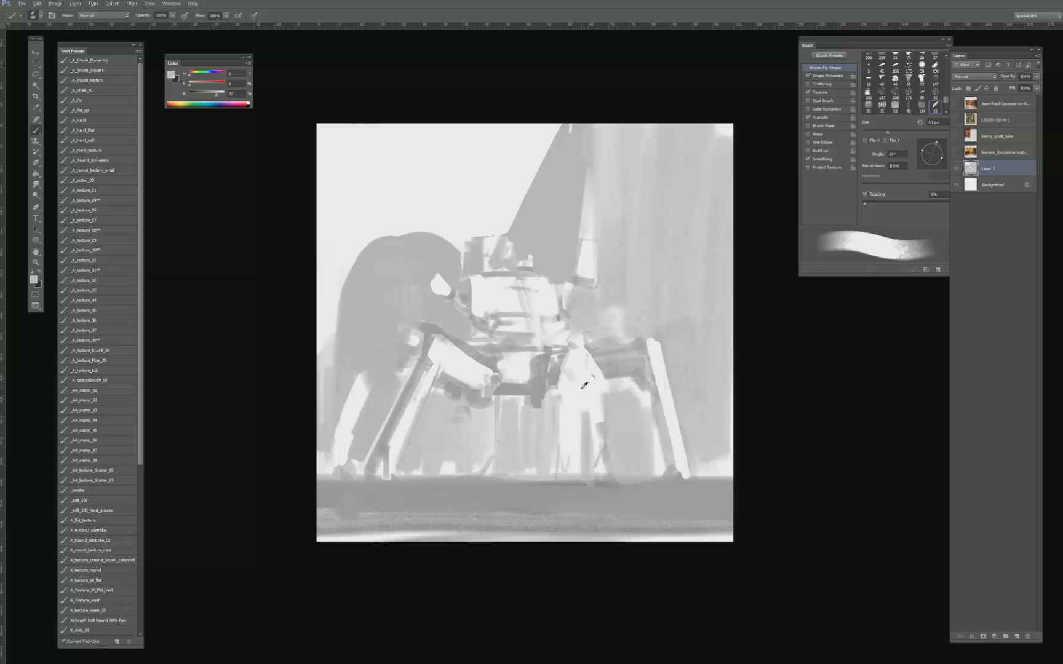
- Tone the inner right leg with light grey and paint a darker vertical strut along its inner side
key("bracketright")
left_click(581, 451, "alt")
mouse_move(569, 409)
left_mouse_down()
mouse_move(578, 378)
mouse_move(572, 411)
left_mouse_up()
left_click(582, 371, "alt")
key("bracketright")
left_click(572, 403, "alt")
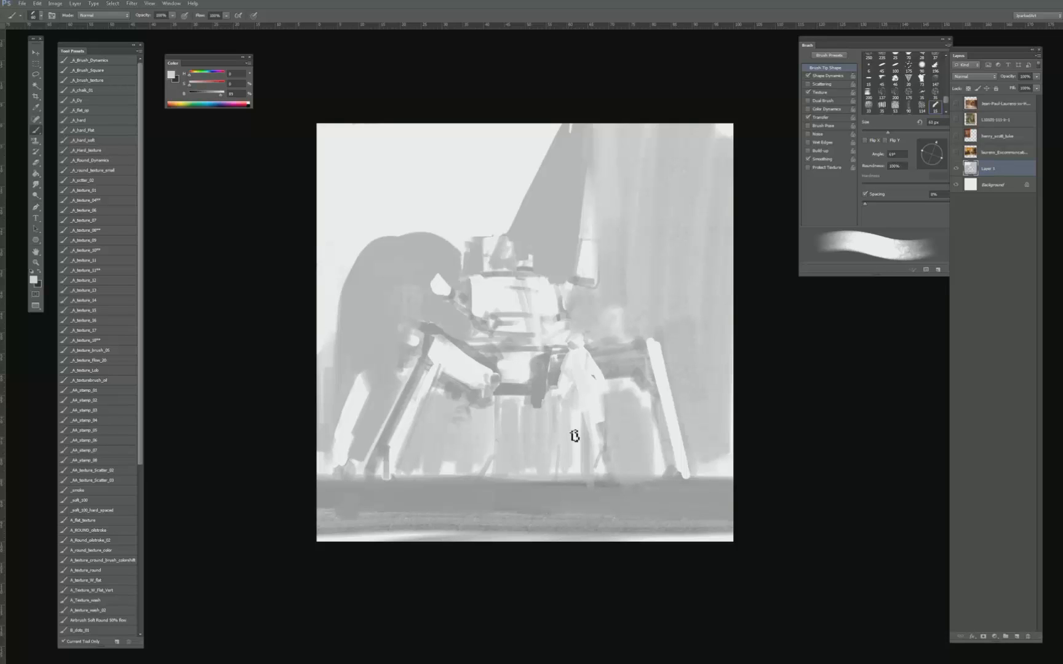
left_click(581, 458, "alt")
left_click(544, 367, "alt")
key("bracketleft")
key("bracketleft")
mouse_move(568, 406)
left_mouse_down()
mouse_move(570, 483)
mouse_move(574, 456)
mouse_move(567, 477)
left_mouse_up()
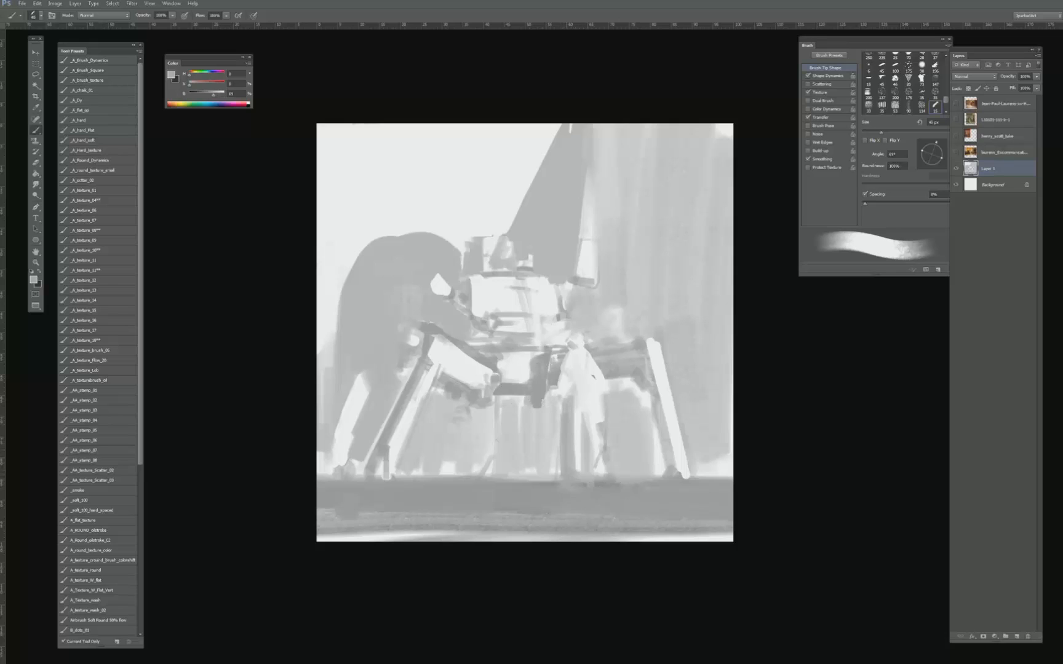
- Lighten the left part of the dark ground with horizontal light grey strokes
key("bracketleft")
left_click(513, 395, "alt")
key("bracketleft")
key("bracketleft")
key("bracketleft")
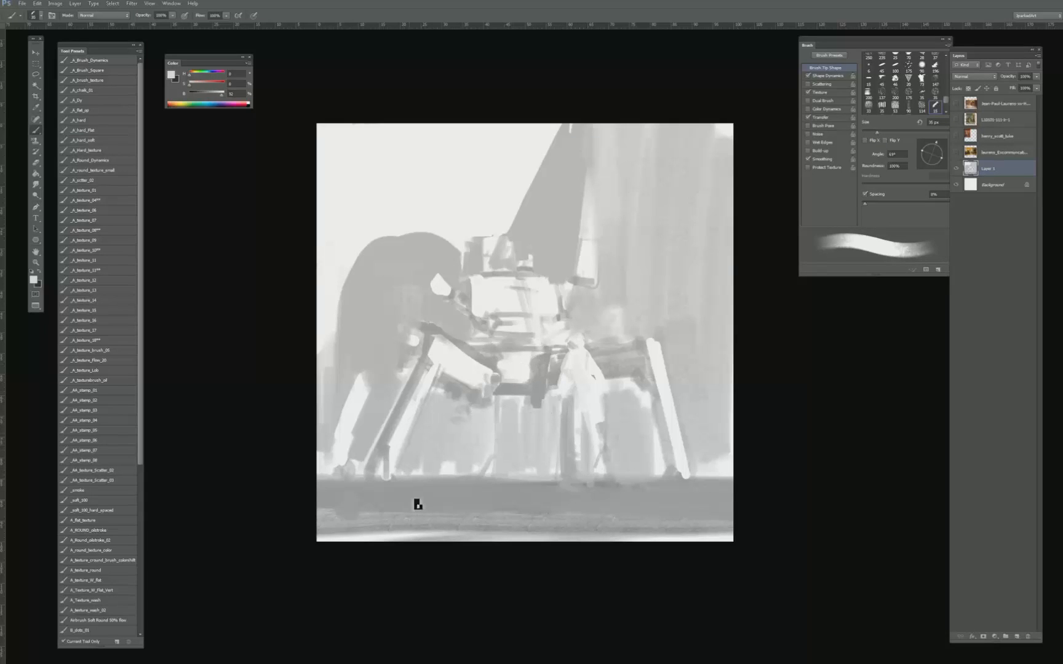
left_click_drag(411, 503, 502, 497)
mouse_move(364, 497)
left_mouse_down()
mouse_move(513, 498)
mouse_move(320, 506)
mouse_move(575, 485)
left_mouse_up()
left_click(361, 536, "alt")
- Cover the whole ground below the horizon with broad near-white strokes using an enlarged brush
key("bracketright")
key("bracketright")
key("bracketright")
key("bracketright")
key("bracketright")
key("bracketright")
key("bracketright")
key("bracketright")
key("bracketright")
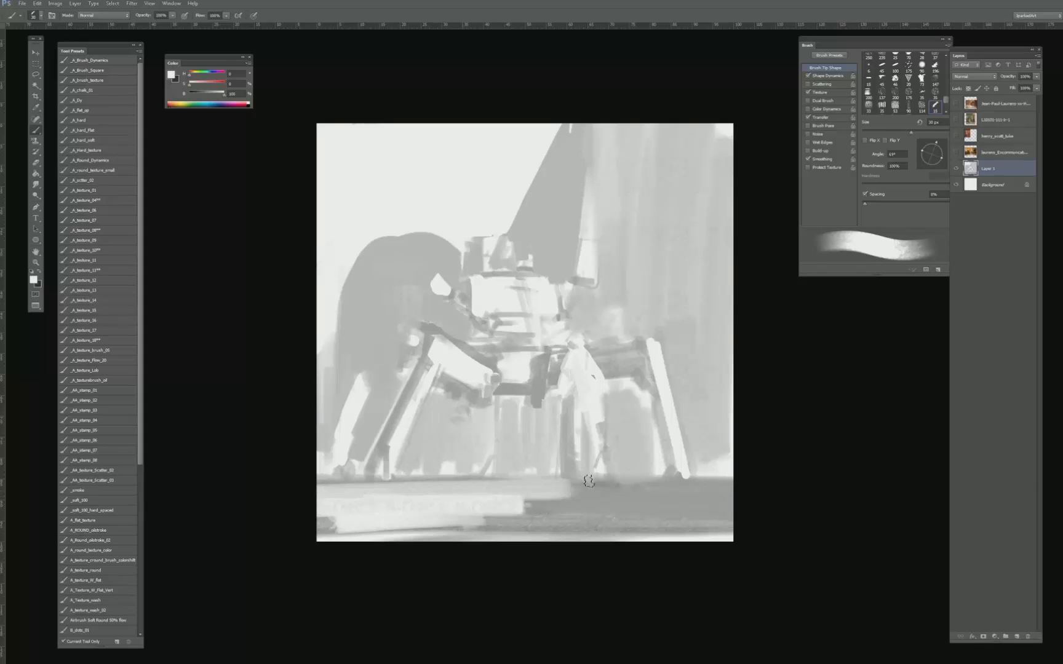
left_click_drag(396, 502, 653, 500)
key("bracketright")
key("bracketright")
key("bracketright")
mouse_move(327, 523)
left_mouse_down()
mouse_move(649, 506)
mouse_move(439, 514)
mouse_move(301, 504)
left_mouse_up()
left_click_drag(775, 491, 406, 491)
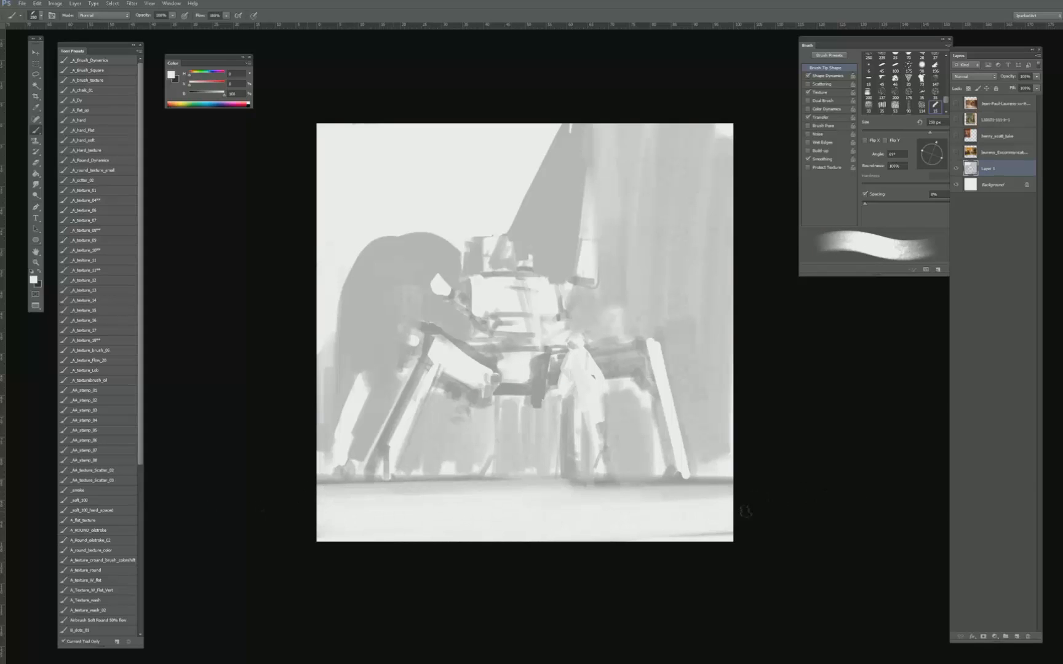
left_click_drag(745, 511, 420, 535)
left_click_drag(420, 535, 815, 517)
- Draw thin grey perspective lines across the light ground with a much smaller brush
key("bracketleft")
key("bracketleft")
key("bracketleft")
key("bracketleft")
key("bracketleft")
key("bracketleft")
key("bracketleft")
key("bracketleft")
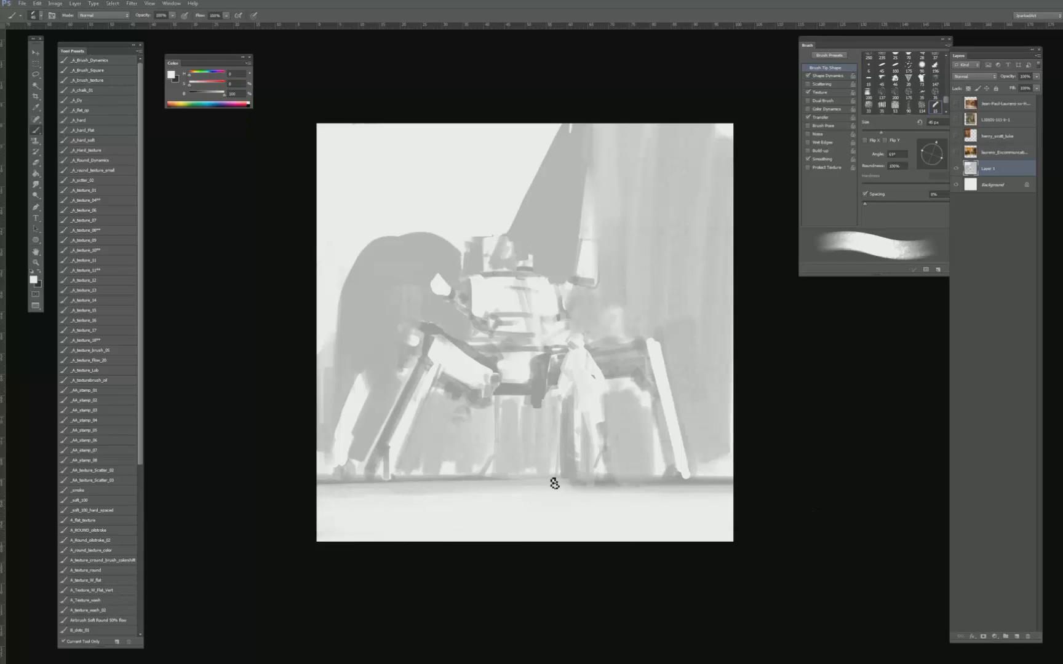
left_click(411, 483, "alt")
key("bracketleft")
key("bracketleft")
key("bracketleft")
key("bracketleft")
key("bracketleft")
key("bracketleft")
key("bracketleft")
key("bracketleft")
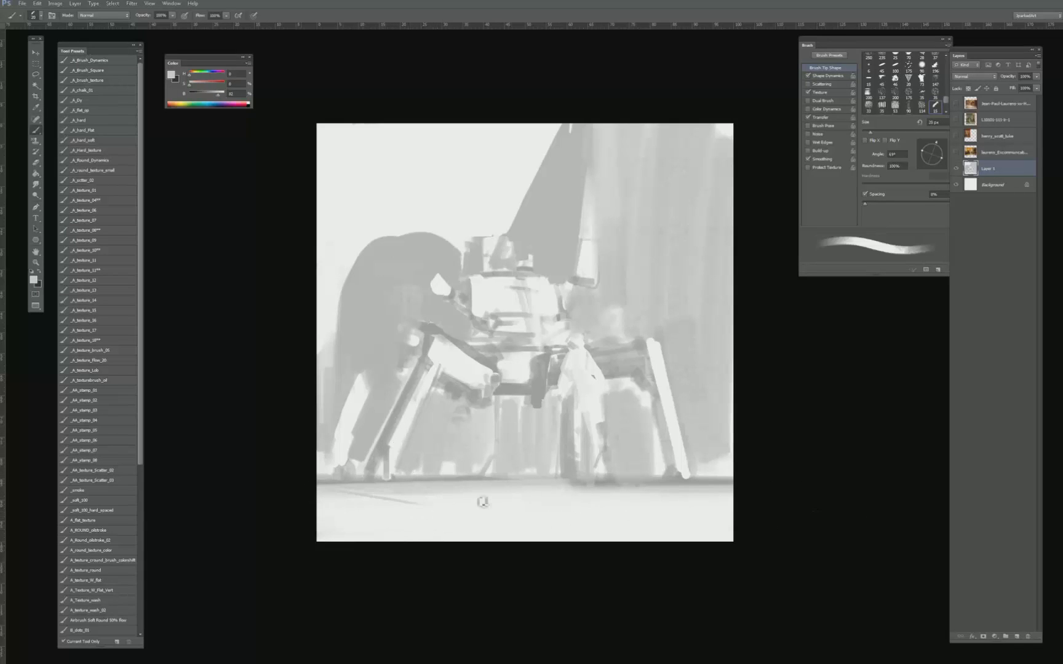
left_click_drag(323, 521, 781, 497)
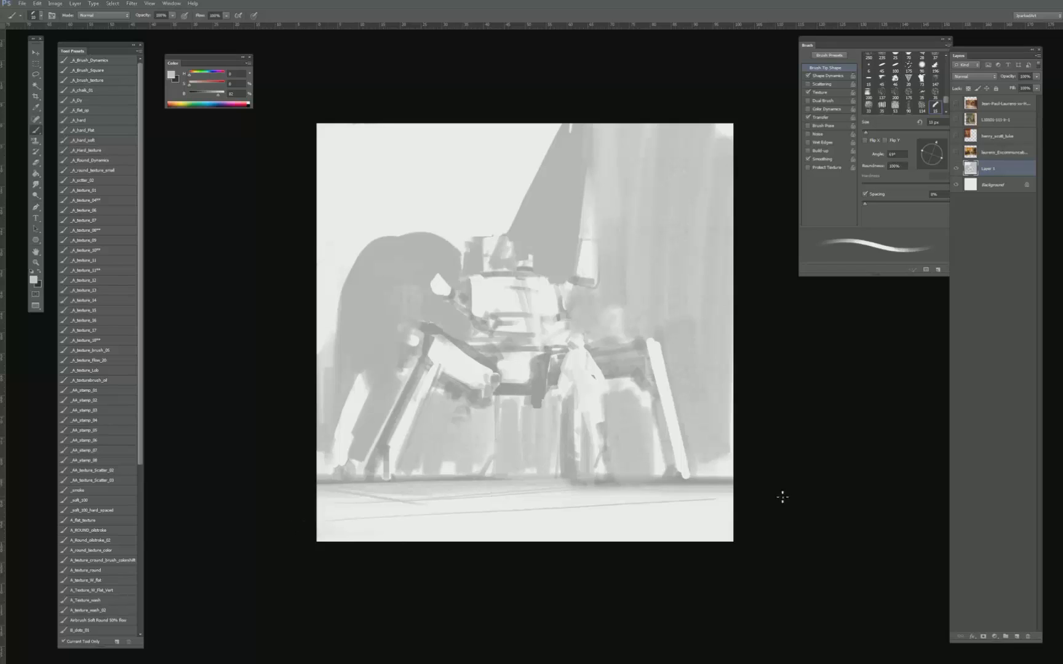
left_click_drag(423, 544, 730, 511)
- Soften the horizon beneath the machine and paint light background patches between the left legs
key("bracketright")
key("bracketright")
key("bracketright")
key("bracketright")
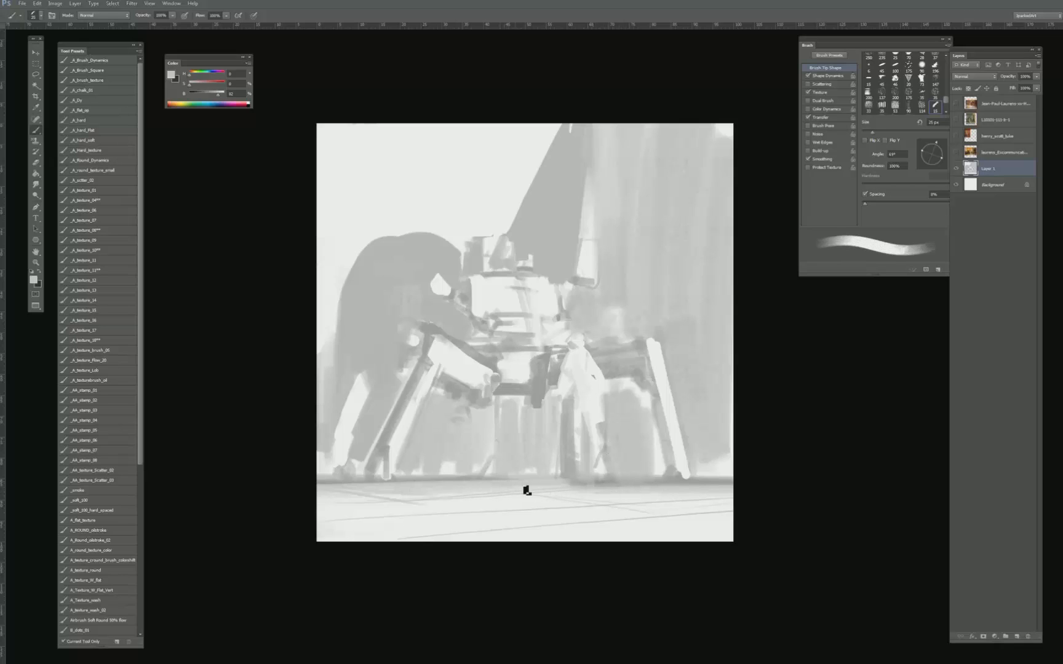
key("bracketright")
left_click_drag(558, 483, 494, 481)
left_click(496, 486, "alt")
left_click(460, 475, "alt")
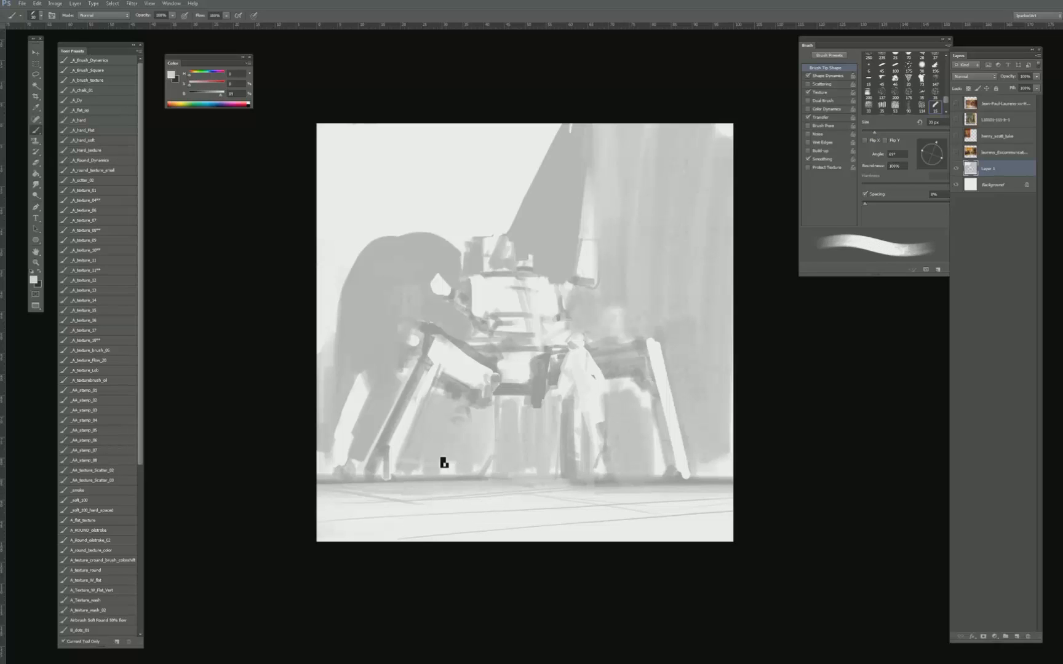
key("bracketright")
key("bracketright")
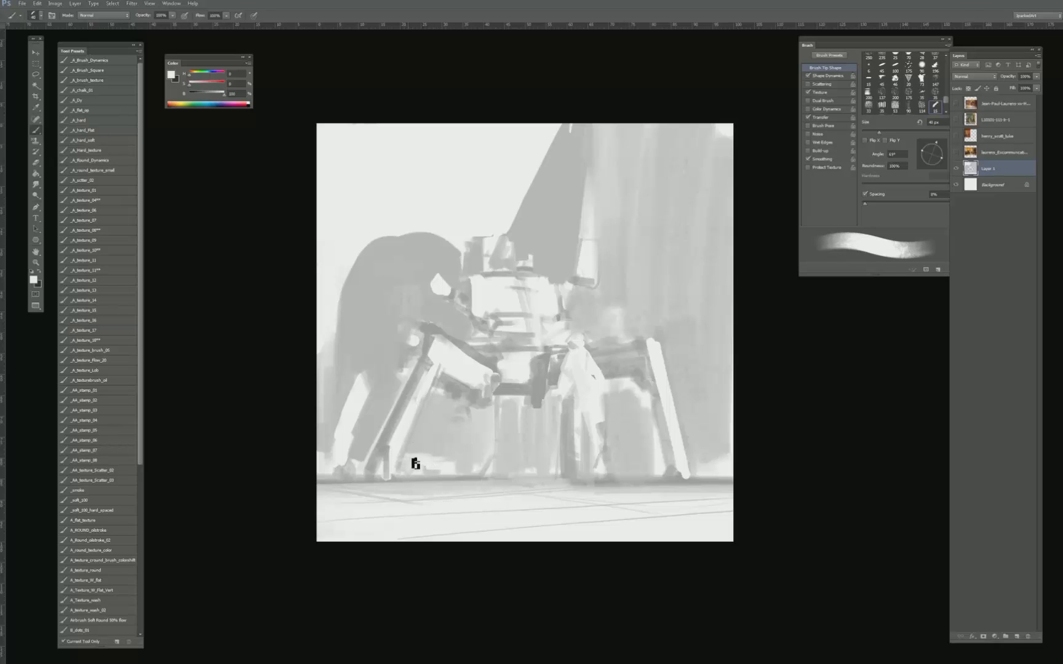
key("bracketright")
key("bracketright")
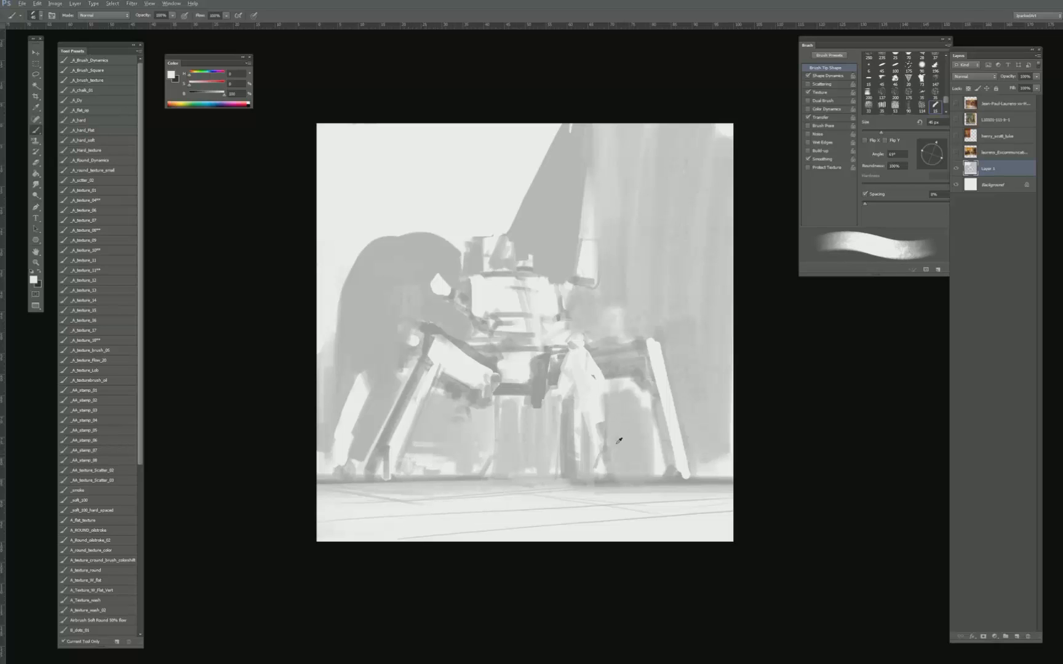
- Fill the base of the background beneath the hull with grey strokes along the horizon
left_click(571, 446, "alt")
key("bracketright")
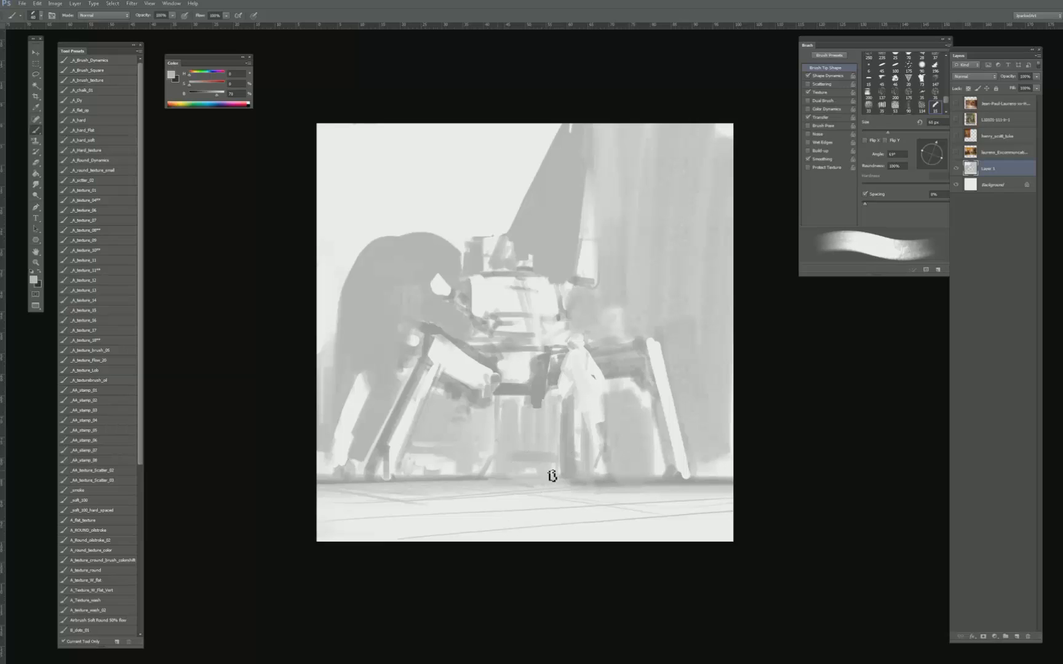
left_click_drag(552, 476, 563, 469)
key("bracketleft")
left_click(511, 449, "alt")
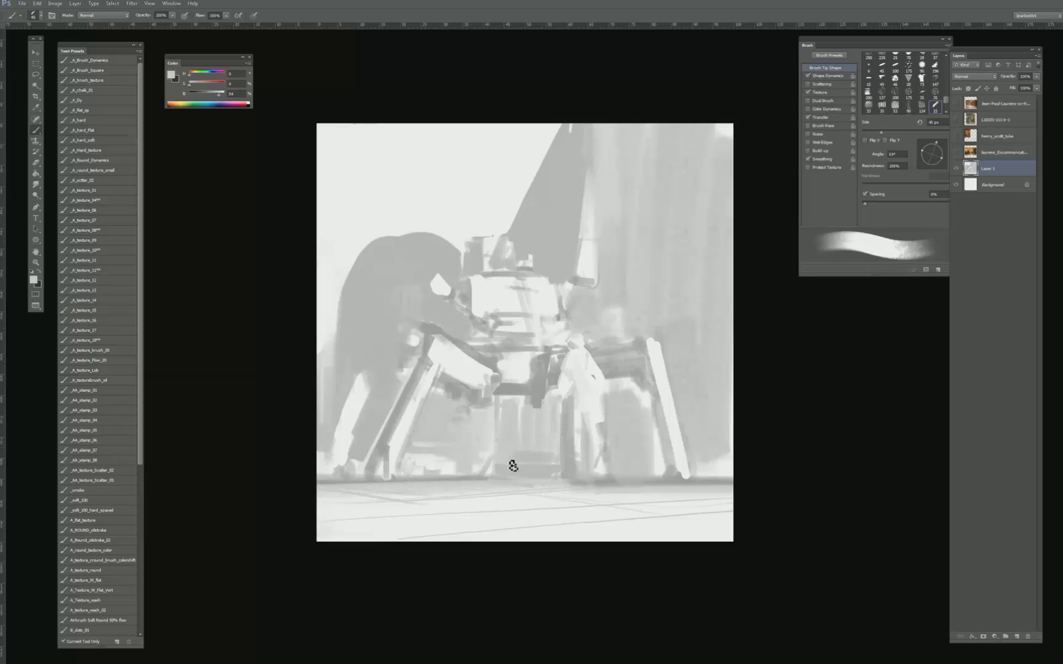
left_click(497, 483, "alt")
key("bracketright")
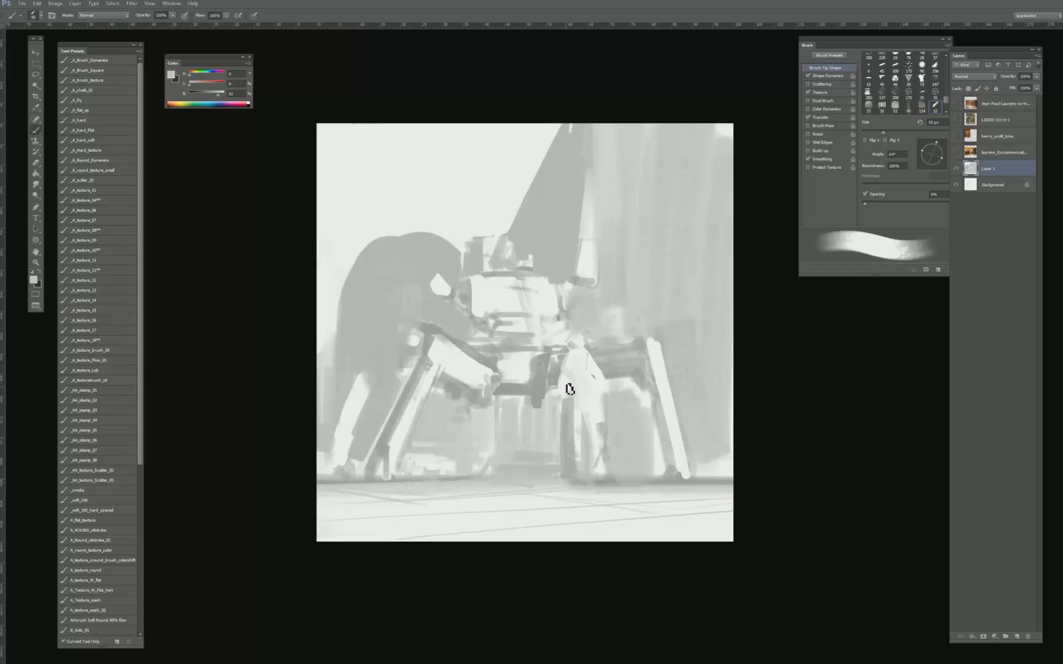
- Roughen the upper edge of the rounded background shape with sampled grey tones
left_click(563, 234, "alt")
key("bracketright")
left_click(400, 272, "alt")
left_click(606, 329, "alt")
- Erase a thin light antenna rising from the cab's top against the dark spire
key("e")
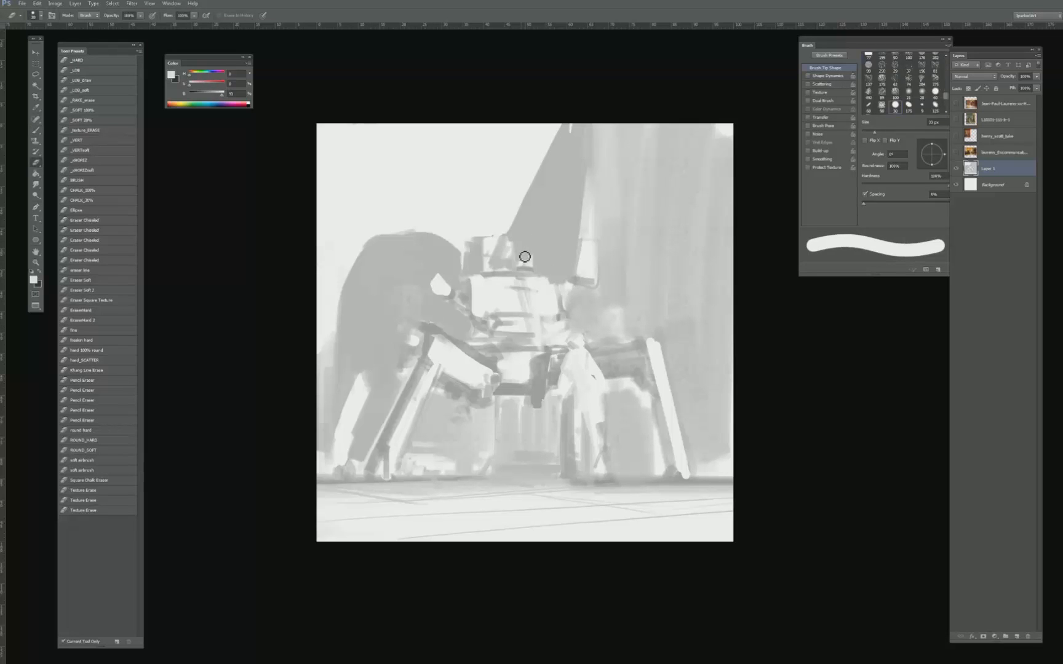
key("b")
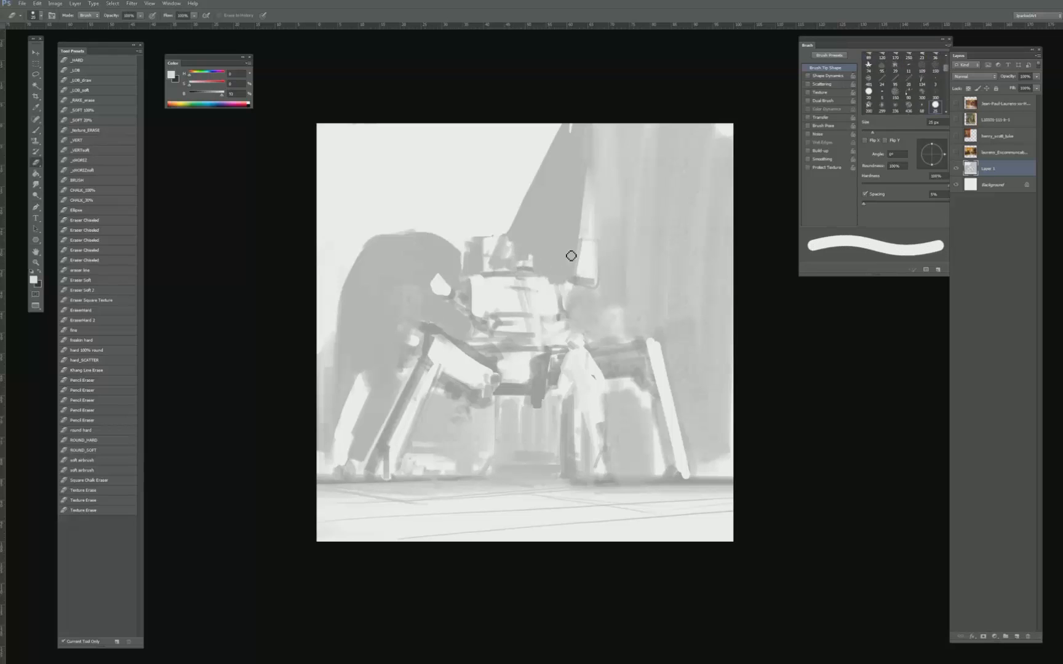
key("e")
left_click_drag(541, 226, 536, 263)
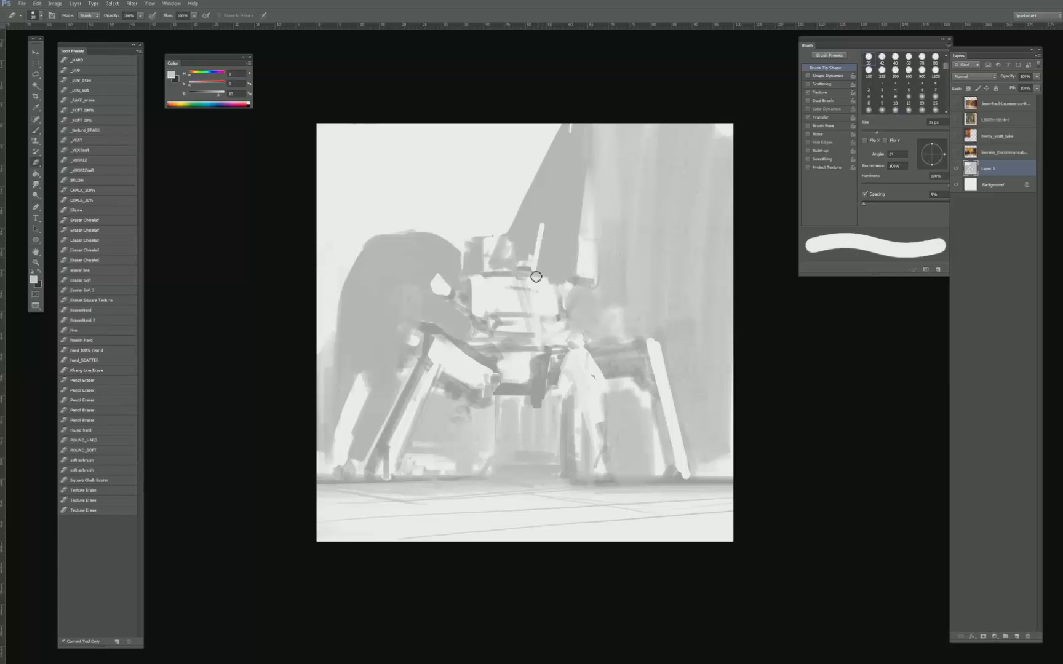
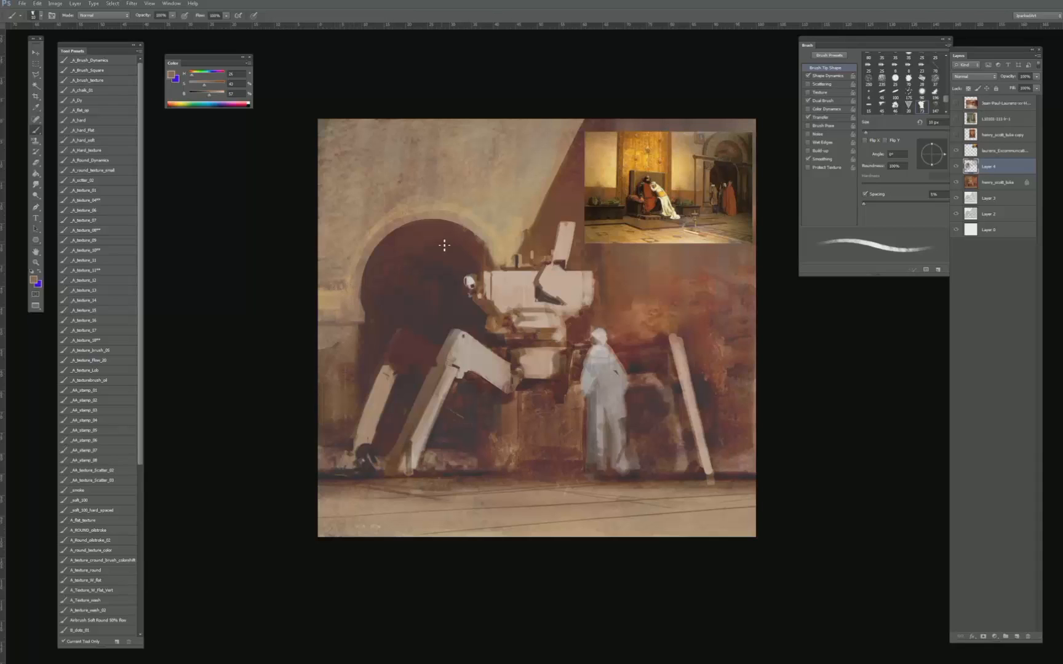
- Select everything outside a circle fitted around the dark arched opening's outer rim
key("m")
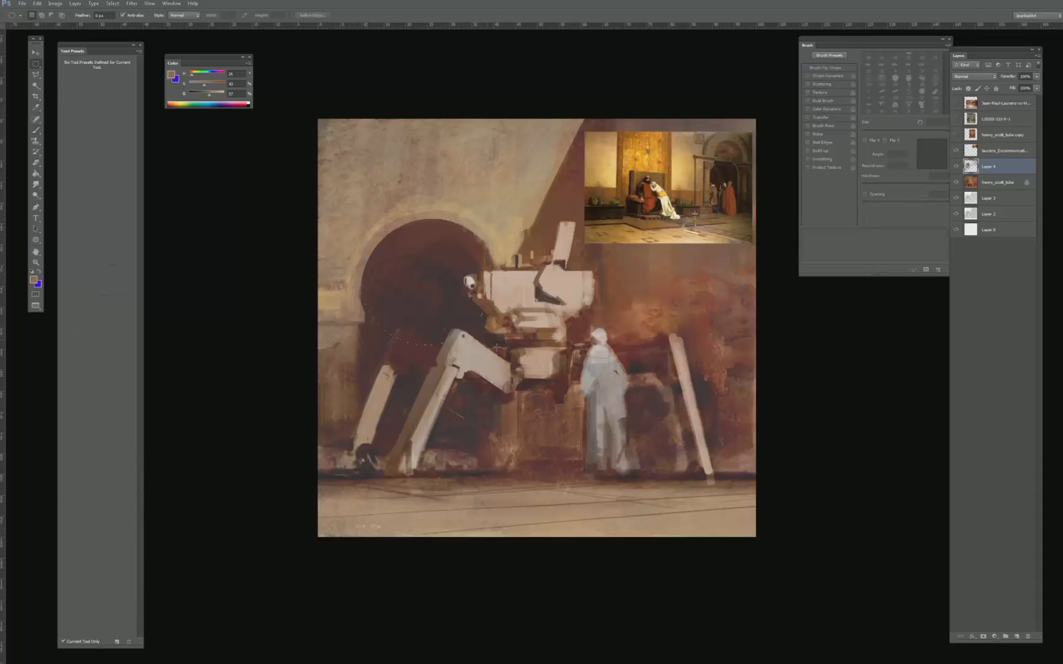
left_click_drag(362, 219, 501, 343)
left_click_drag(477, 283, 470, 283)
key("ctrl+shift+i")
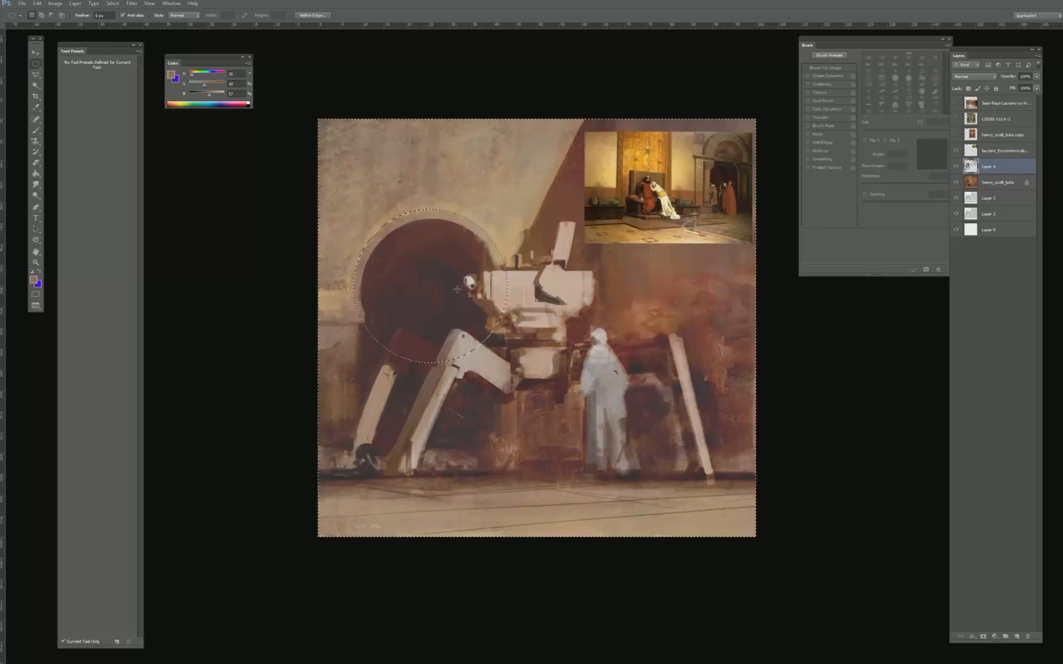
- Paint broken stone texture along the selection edge above the dark arch, then deselect
key("b")
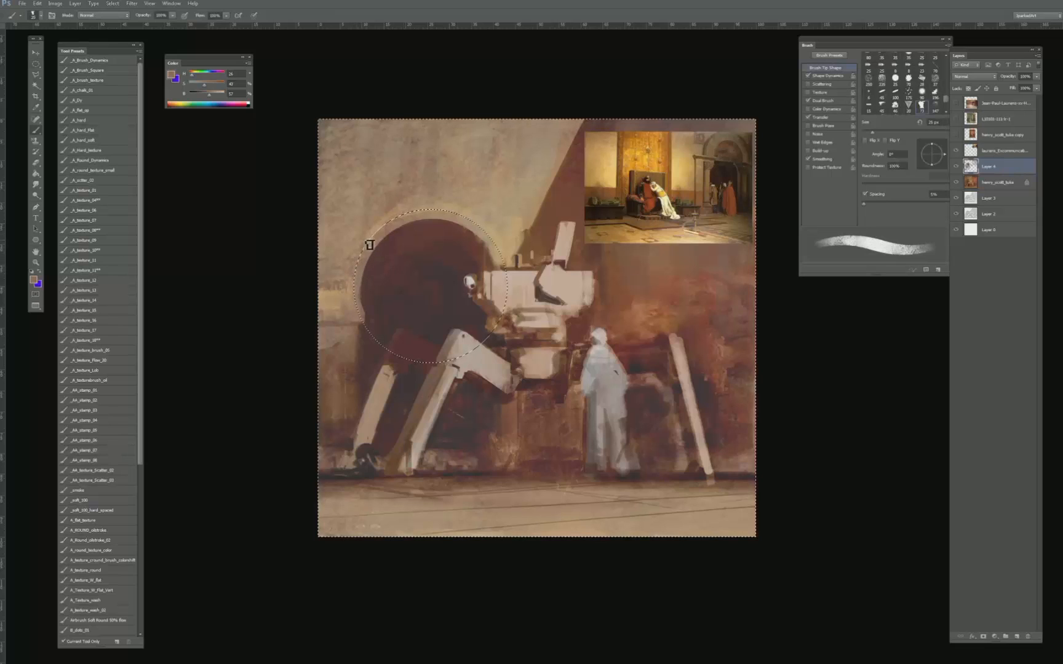
key("bracketleft")
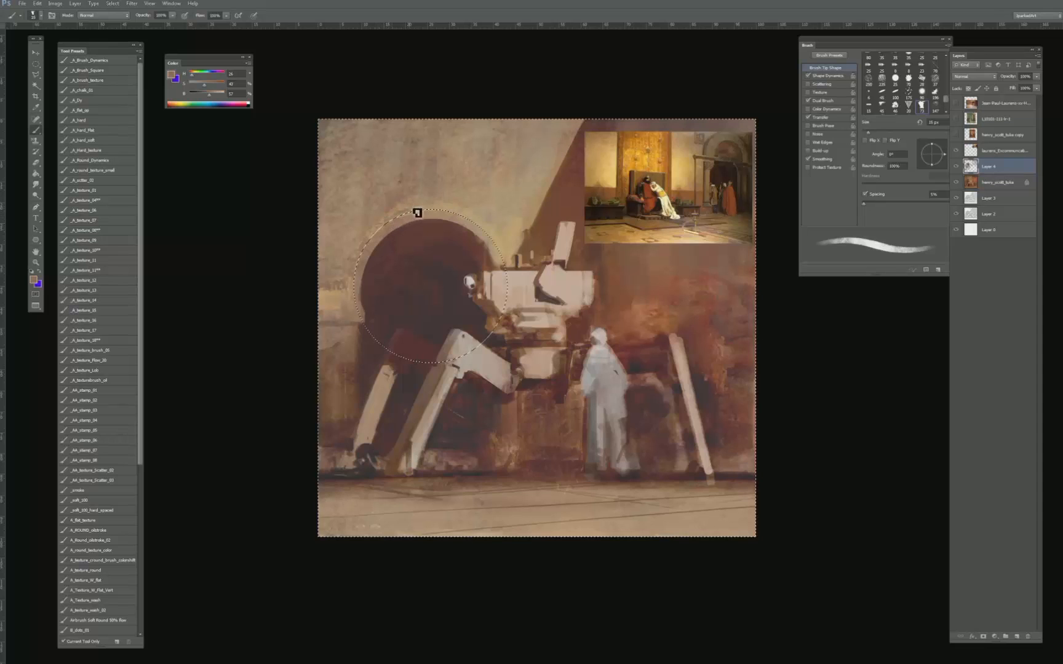
key("bracketright")
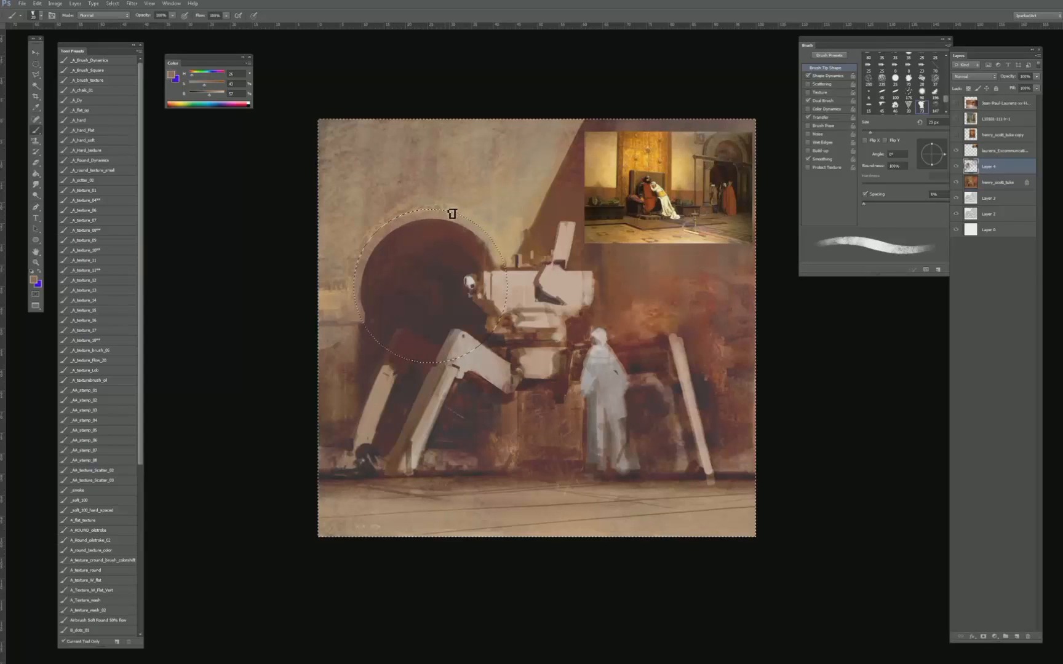
key("bracketleft")
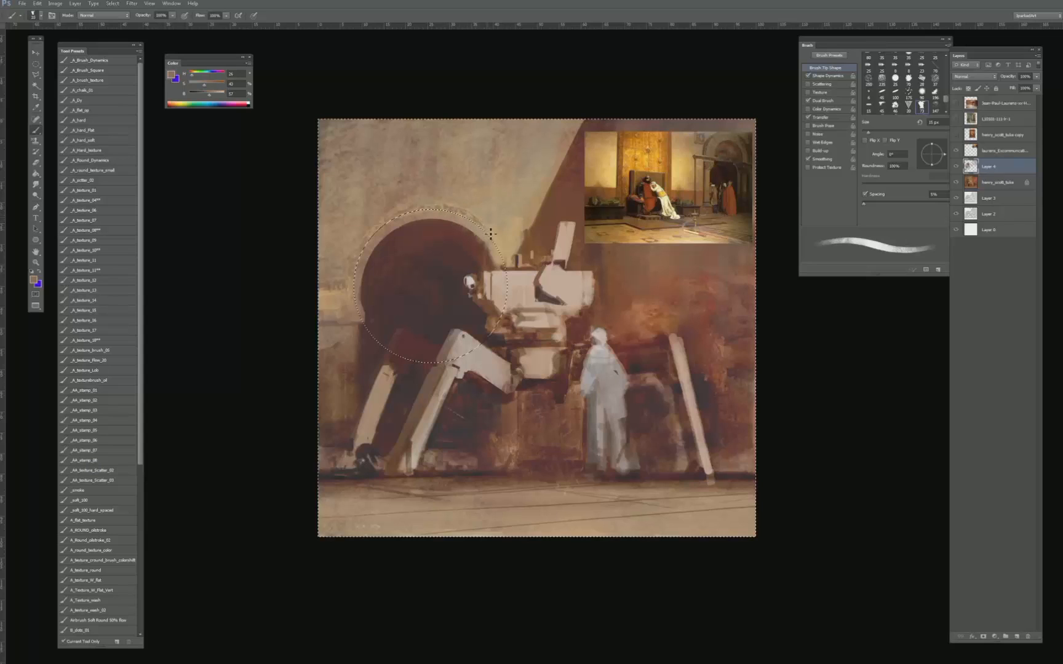
key("bracketleft")
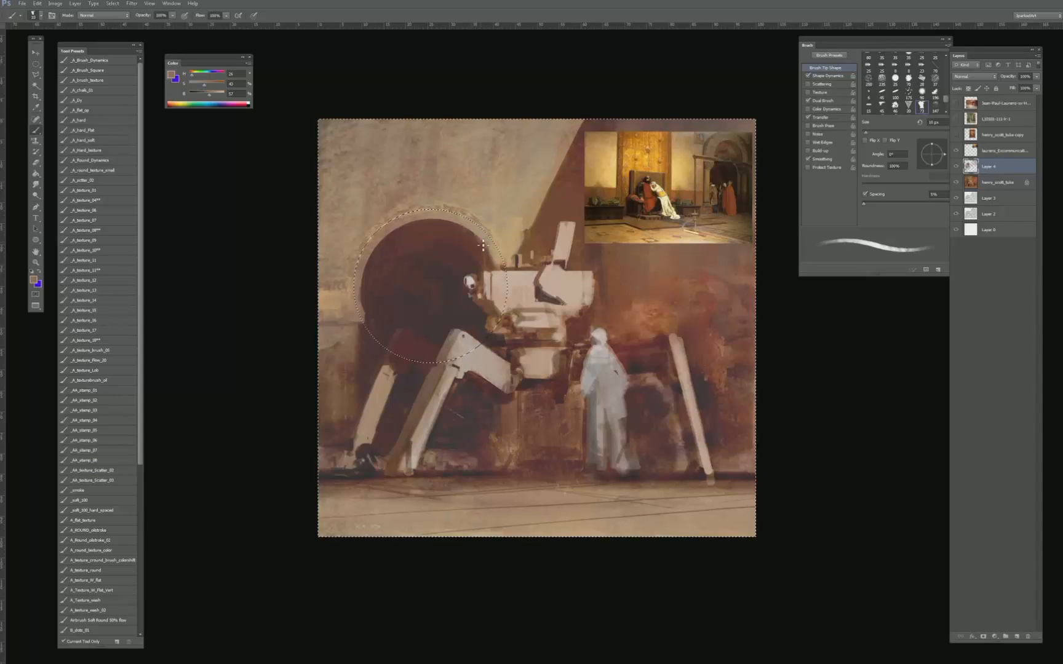
key("ctrl+d")
- Paint darker brown tones on the wall beside the arch's left edge, below its ledge
key("bracketright")
key("bracketright")
key("bracketright")
key("bracketright")
key("bracketright")
key("bracketright")
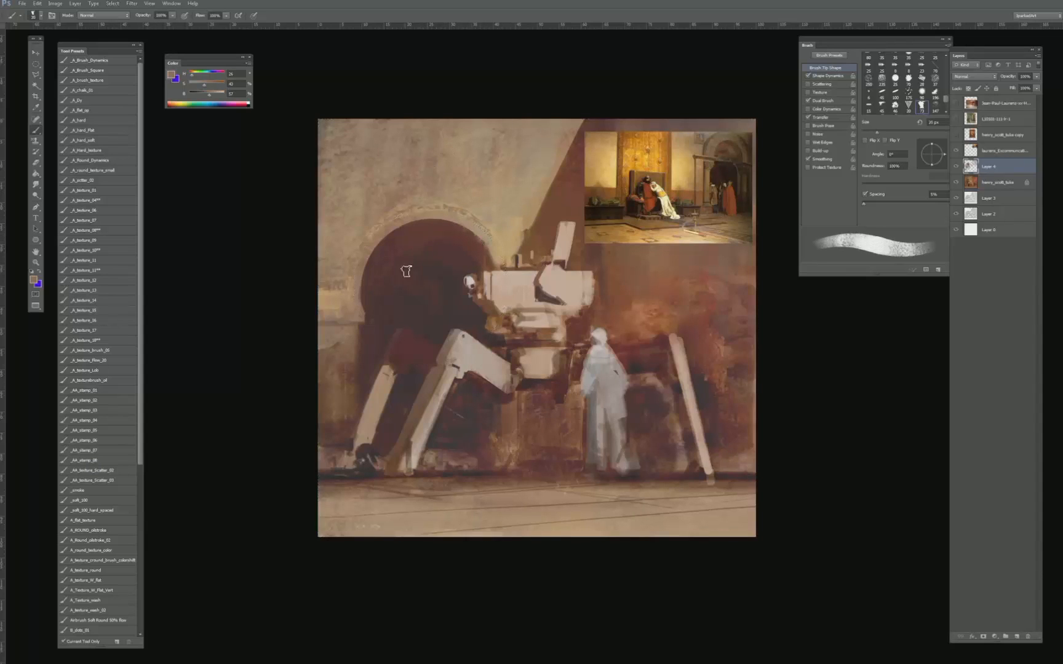
mouse_move(379, 230)
left_mouse_down()
mouse_move(394, 308)
mouse_move(337, 400)
mouse_move(349, 367)
mouse_move(348, 379)
left_mouse_up()
key("bracketright")
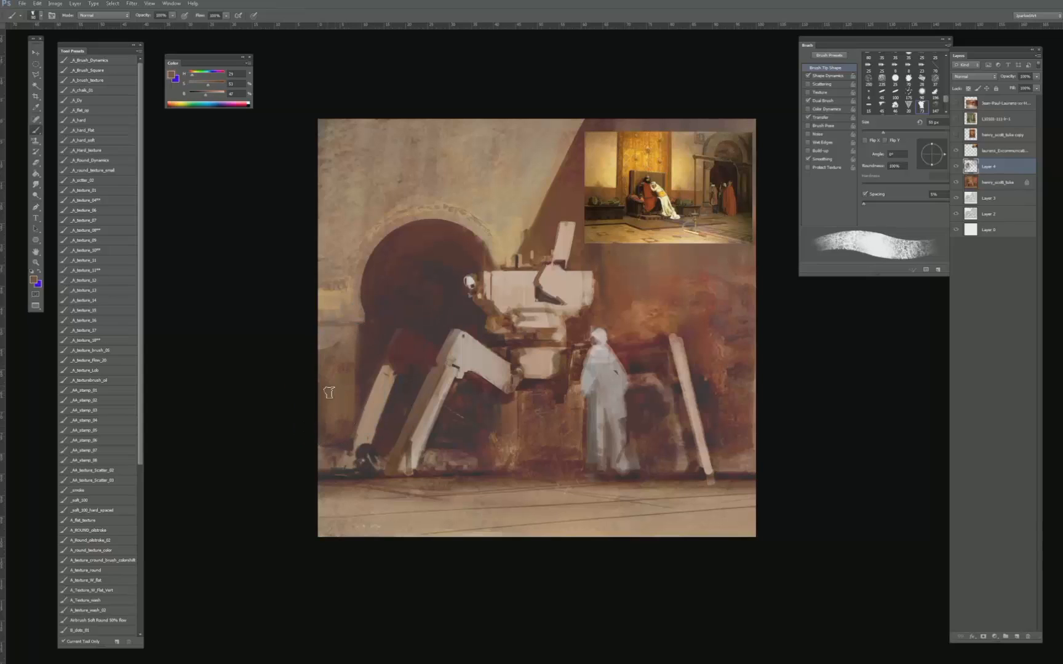
left_click_drag(363, 360, 363, 351)
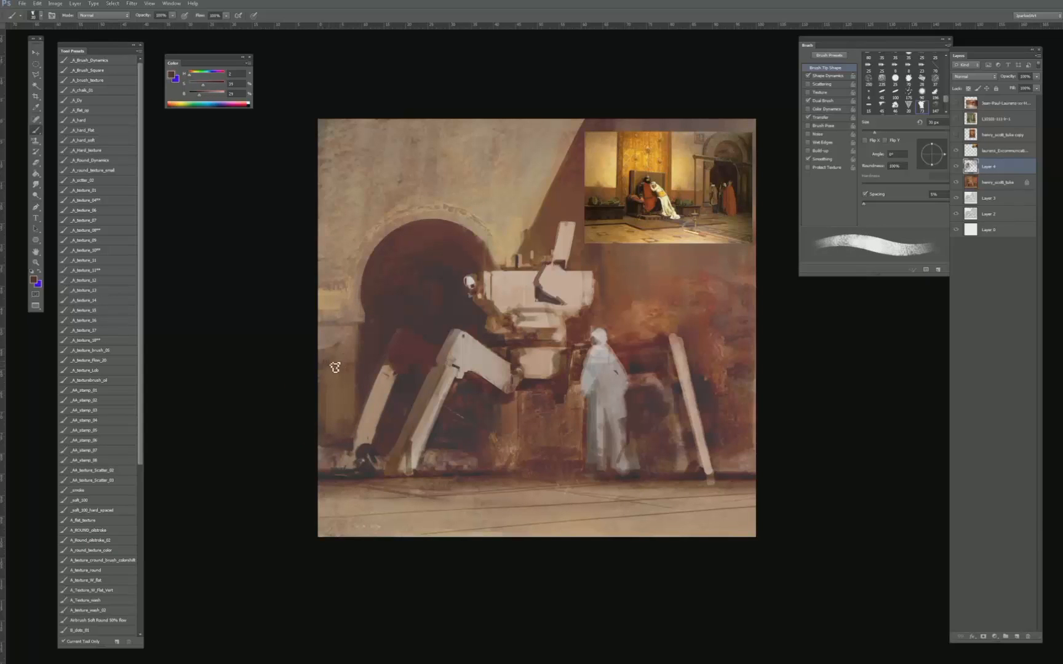
- Refine the stone ledge and pillar edge left of the arch with sampled browns and small brush strokes
key("bracketleft")
key("bracketleft")
key("bracketright")
left_click(346, 345, "alt")
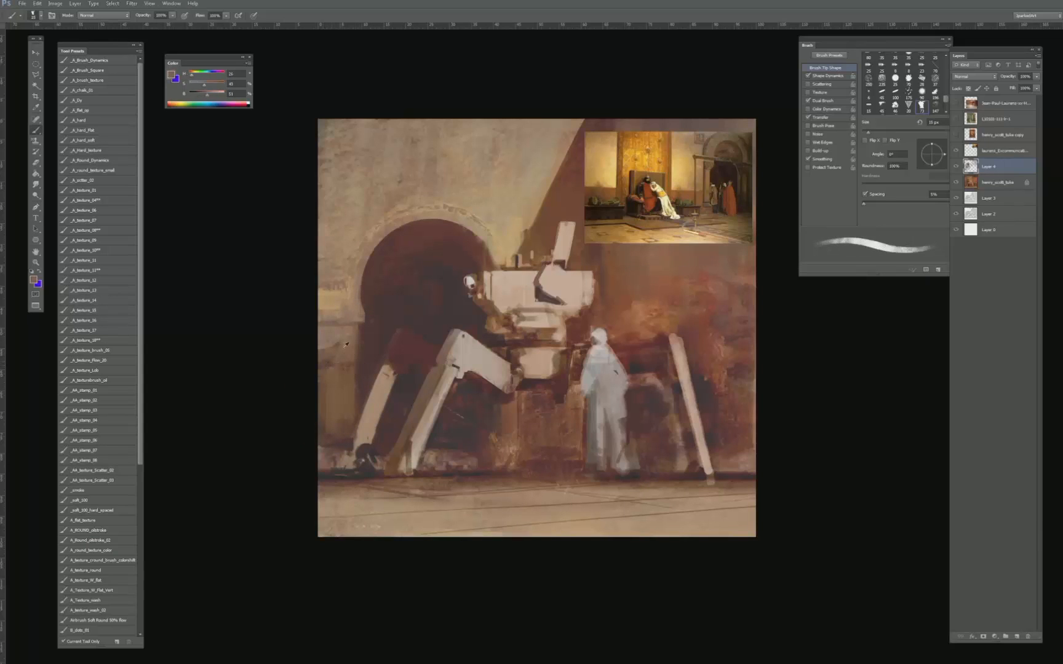
left_click(338, 346, "alt")
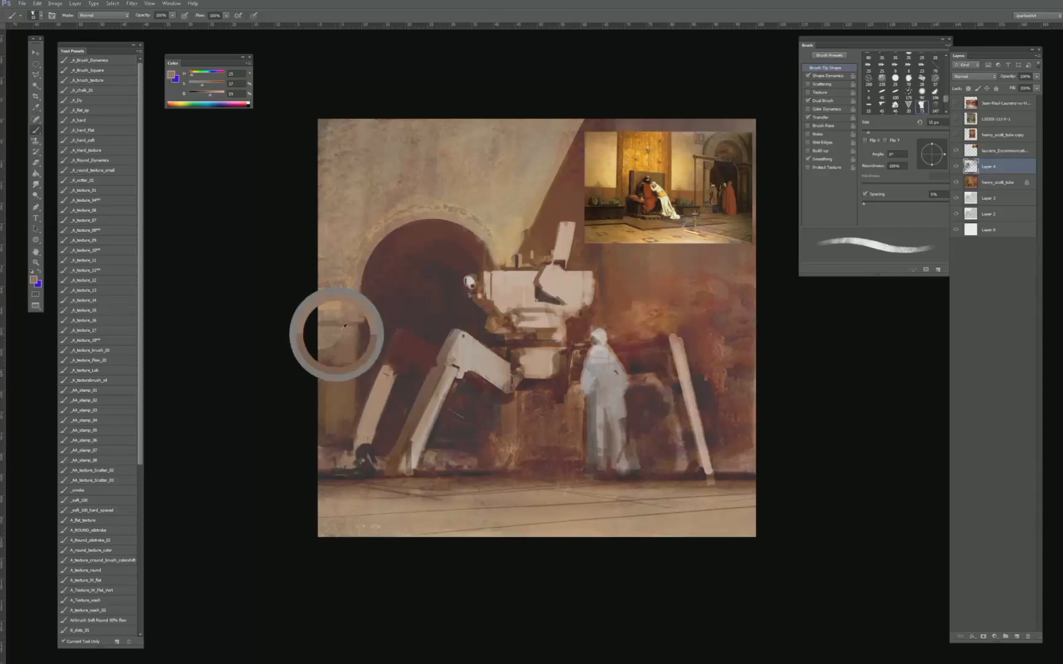
key("bracketleft")
key("bracketleft")
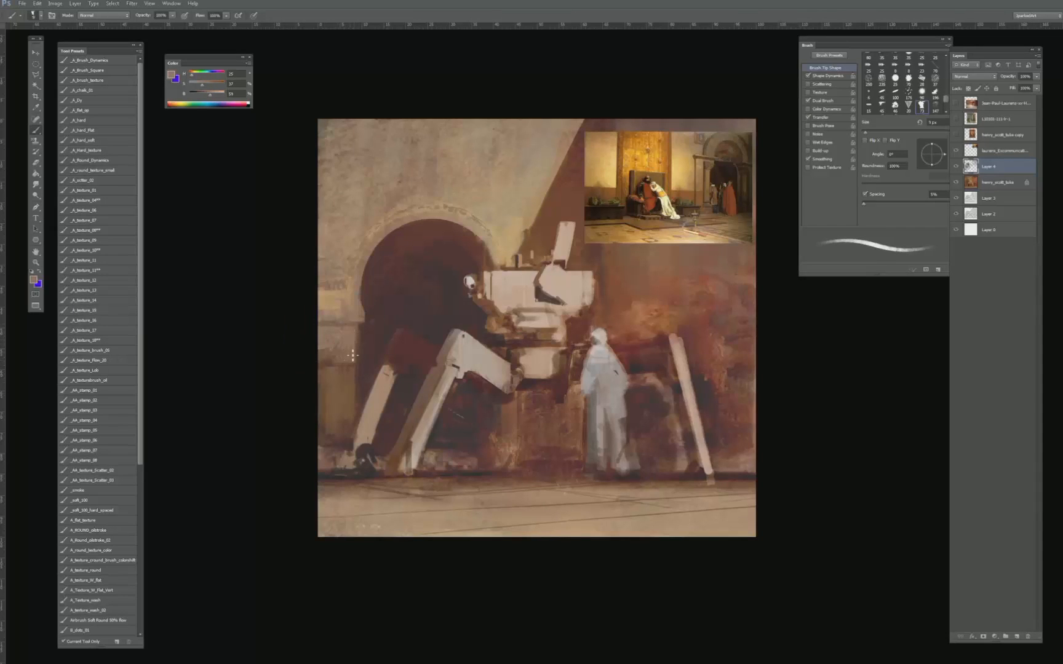
key("bracketright")
key("bracketright")
key("bracketright")
key("bracketright")
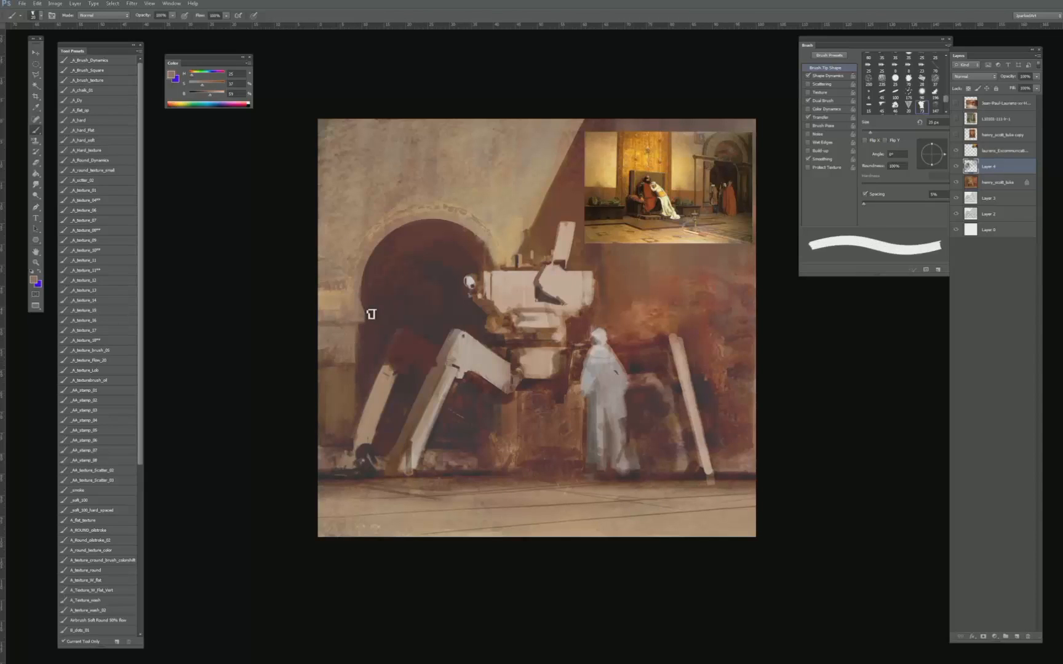
- Darken the wall's base beside the machine's left foot and touch up the adjoining ground with sampled tones
key("bracketright")
key("bracketright")
left_click(328, 455, "alt")
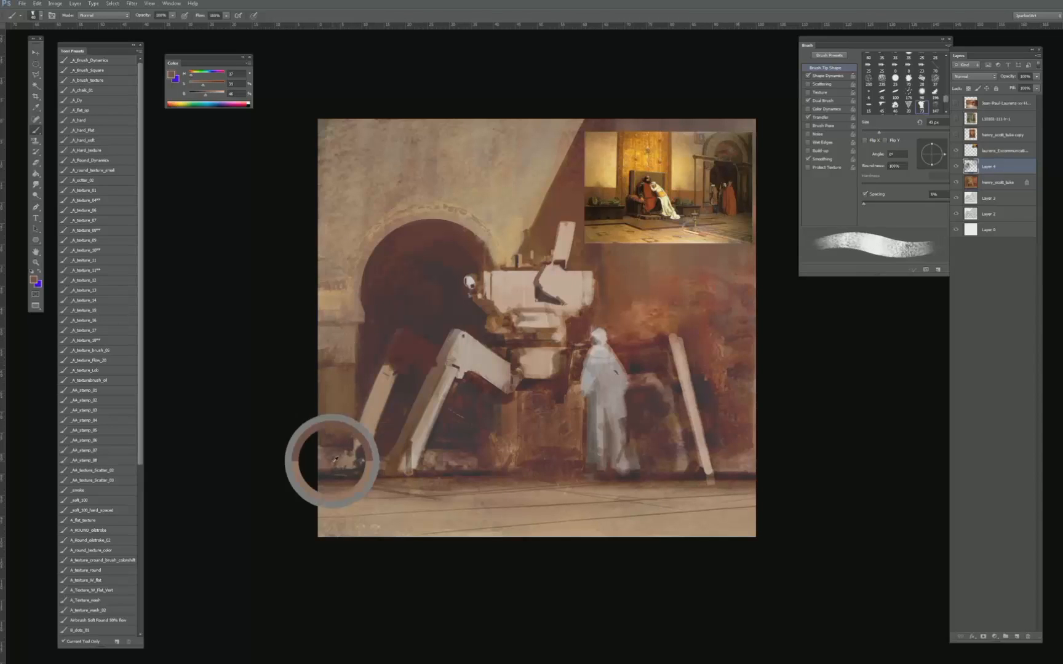
left_click(349, 458, "alt")
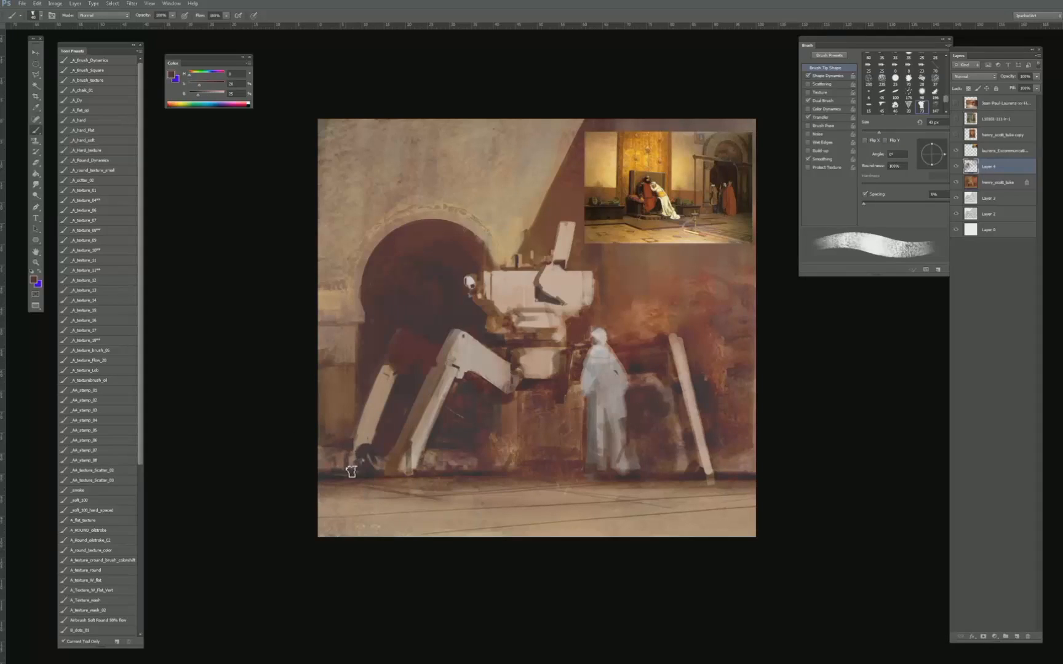
key("bracketleft")
key("bracketright")
left_click(456, 493, "alt")
key("bracketright")
key("bracketright")
key("ctrl+r")
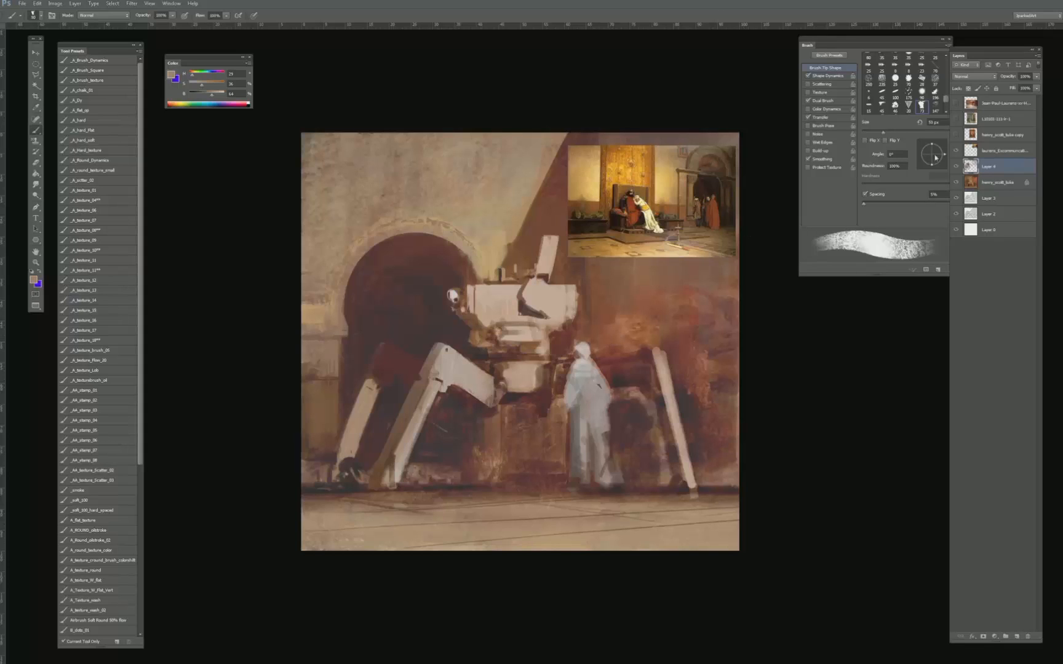
- Hide the inset reference painting covering the wall's upper right area
left_click(955, 151)
left_click(956, 152)
left_click_drag(832, 315, 792, 319)
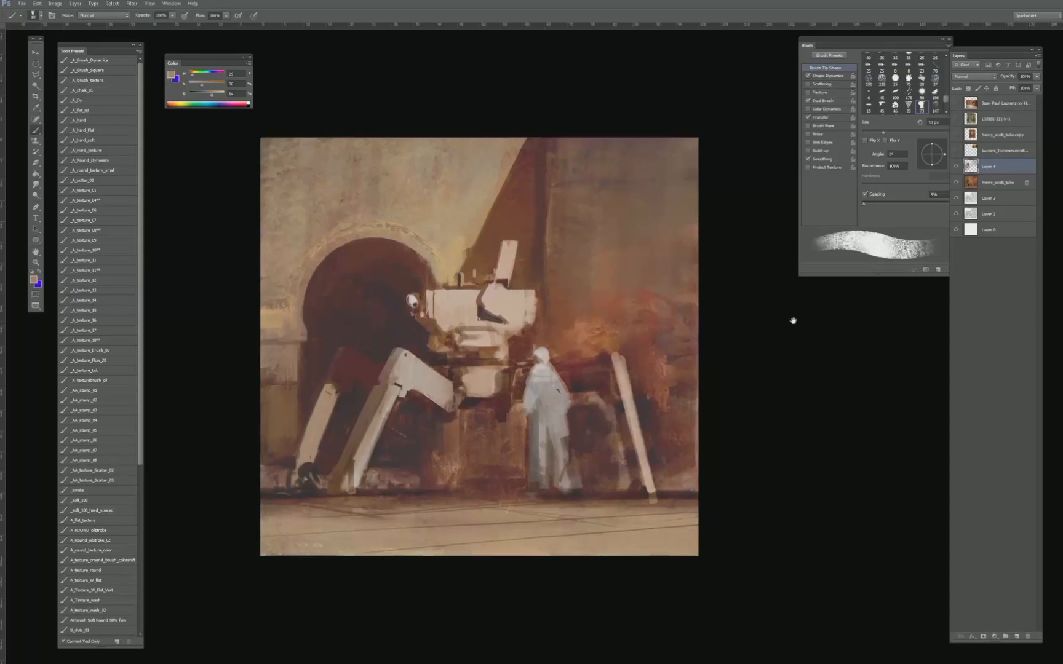
- Show the reference painting of the guard and green door, examine its column and stonework, hide it and reselect Layer 4
left_click(956, 120)
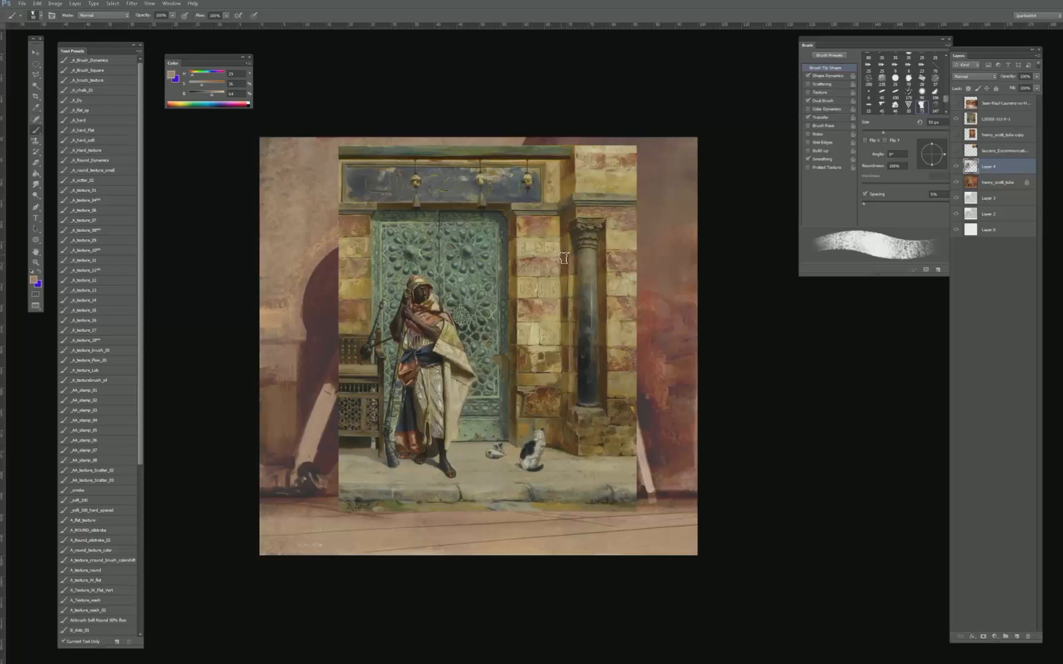
key("v")
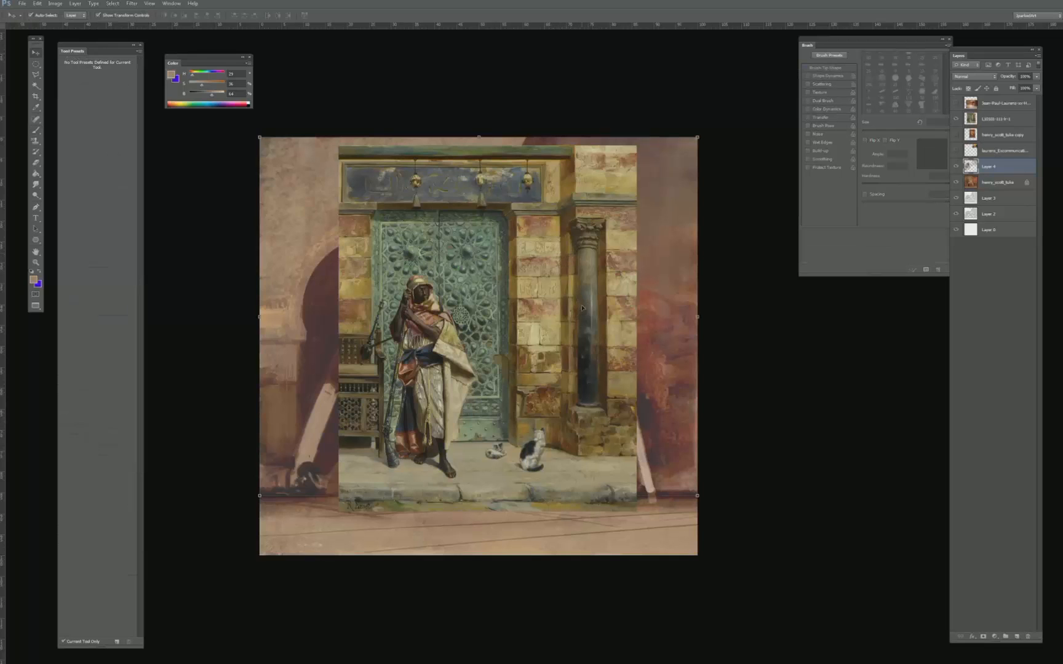
left_click(610, 284)
key("ctrl+plus")
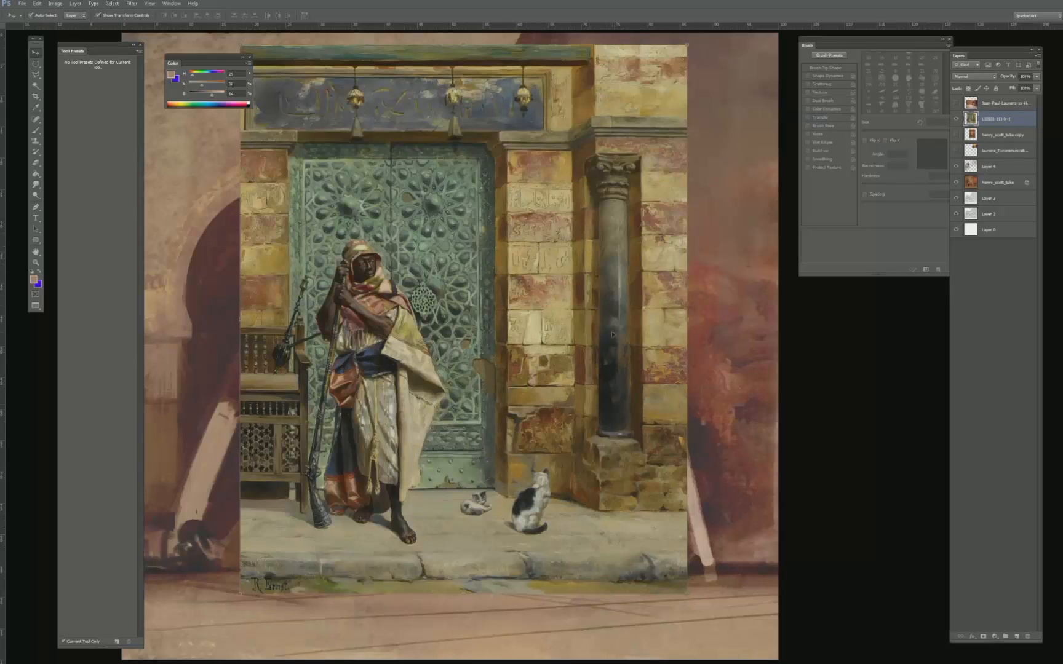
key("ctrl+minus")
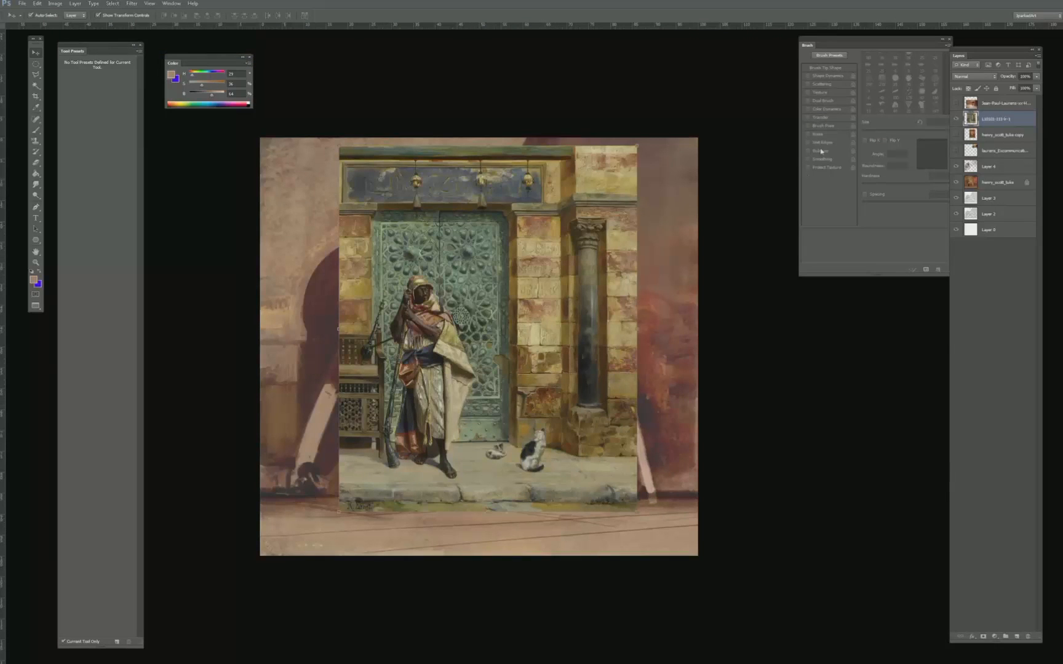
left_click(957, 119)
left_click(988, 167)
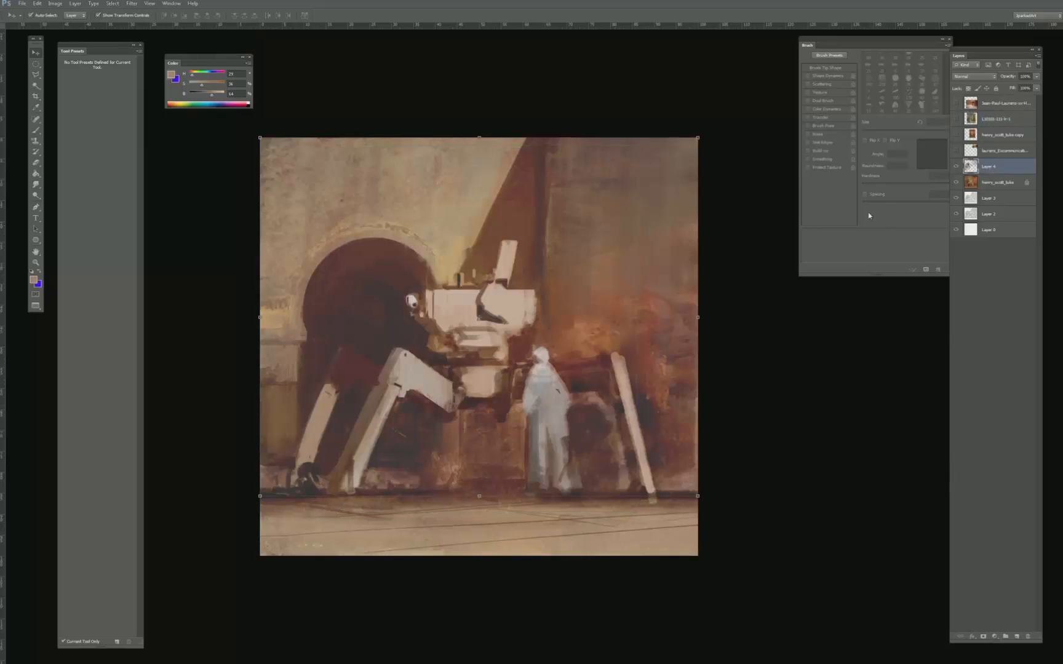
- Set up the textured brush with a near-black sampled from the dark area beside the robed figure
key("b")
left_click(578, 385, "alt")
key("bracketleft")
key("bracketleft")
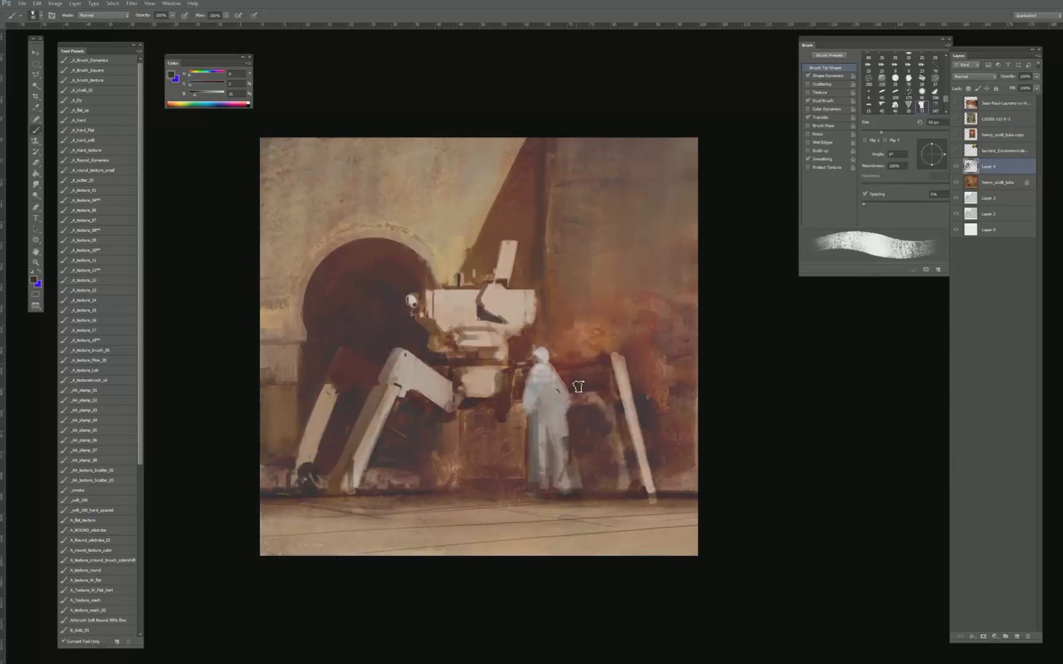
key("bracketleft")
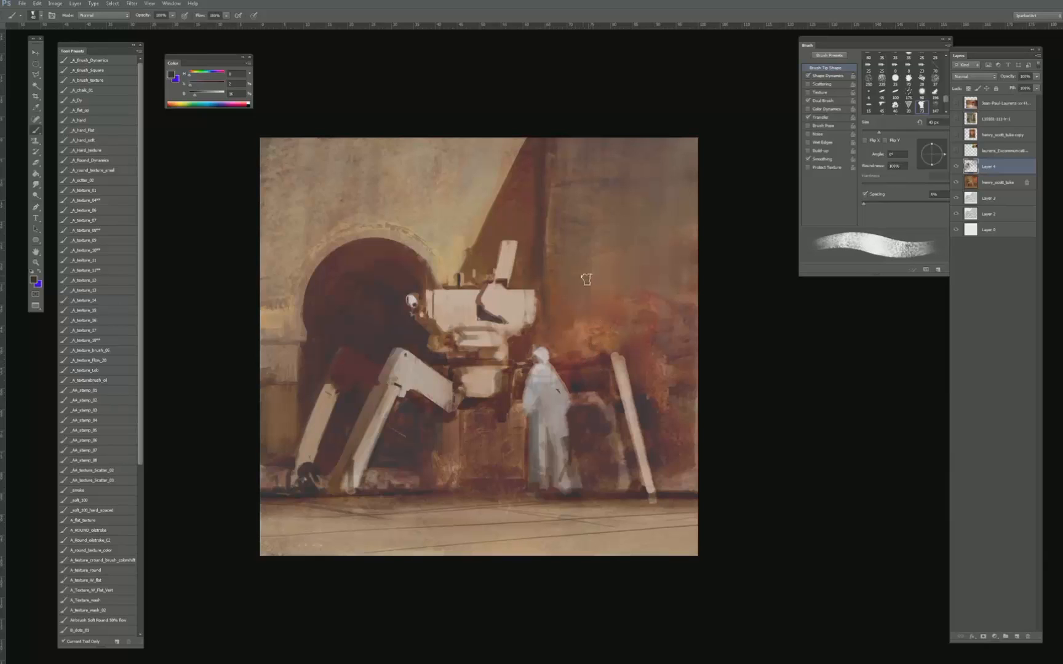
key("bracketright")
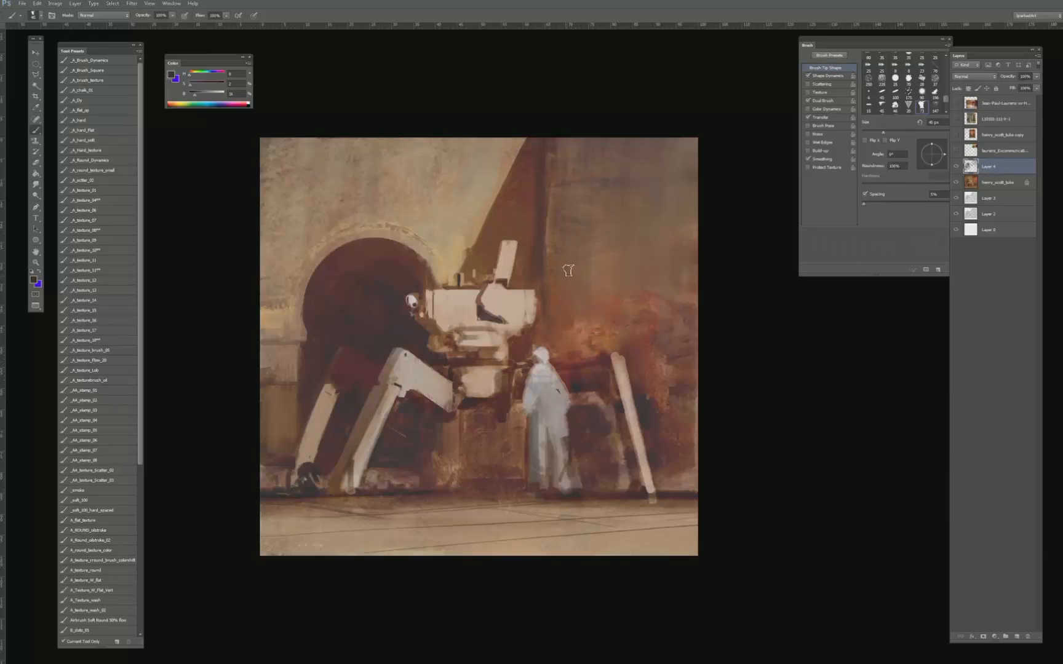
- Try painting a broad dark vertical shape on the wall above the robed figure
mouse_move(567, 266)
left_mouse_down()
mouse_move(571, 360)
mouse_move(592, 263)
mouse_move(579, 258)
mouse_move(583, 249)
left_mouse_up()
key("bracketright")
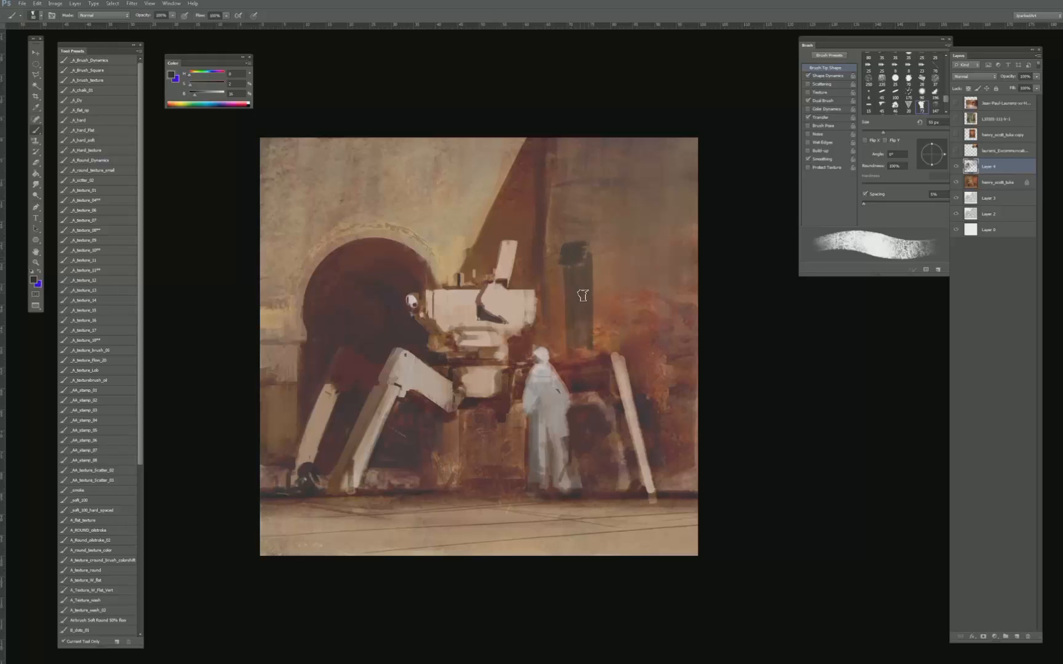
key("ctrl+alt+z")
key("ctrl+alt+z")
key("ctrl+alt+z")
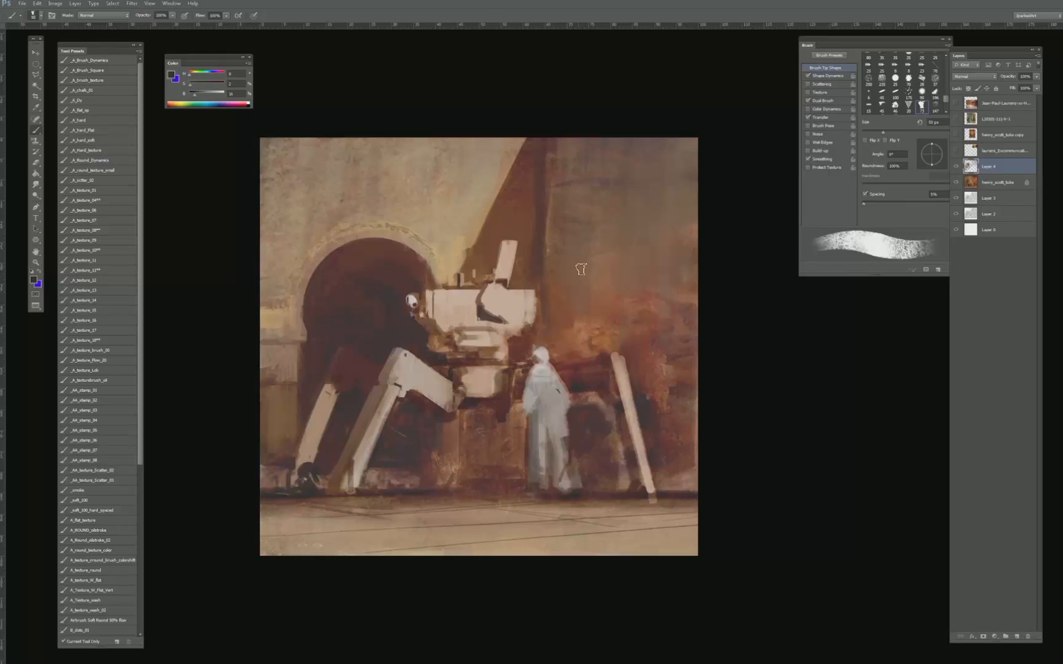
- Try a smaller dark window mark on the right-hand wall with a reduced brush
key("bracketleft")
key("bracketleft")
key("bracketleft")
key("bracketleft")
left_click_drag(596, 244, 598, 224)
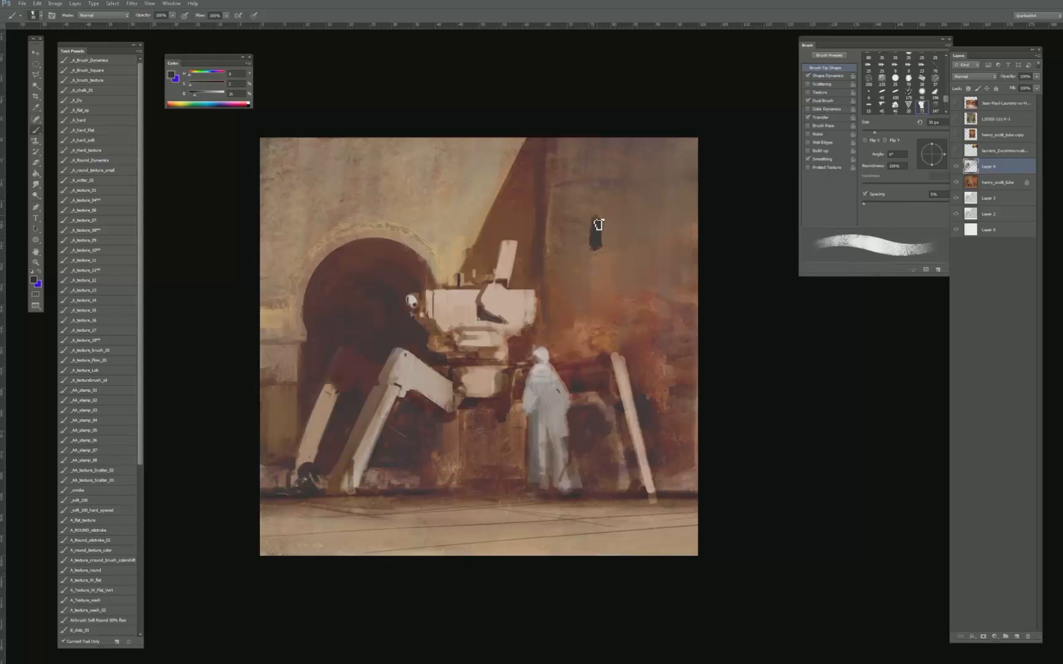
key("ctrl+alt+z")
key("ctrl+alt+z")
- Add a new layer above Layer 4 and paint a narrow dark vertical window high on the right-hand wall
left_click(1016, 636)
key("bracketright")
key("bracketright")
key("bracketright")
key("bracketright")
key("bracketright")
key("bracketright")
mouse_move(600, 219)
left_mouse_down()
mouse_move(601, 231)
mouse_move(601, 185)
left_mouse_up()
- Shape the dark window with a pointed top and trim its lower edge with the eraser
key("bracketleft")
key("bracketleft")
key("bracketleft")
key("bracketleft")
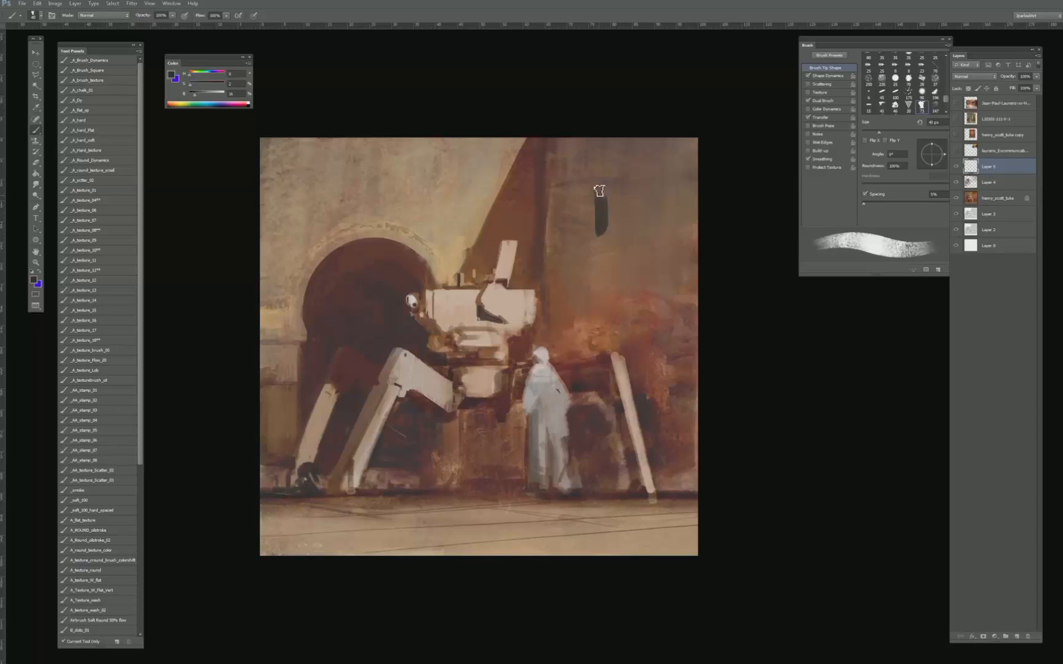
key("bracketleft")
key("bracketleft")
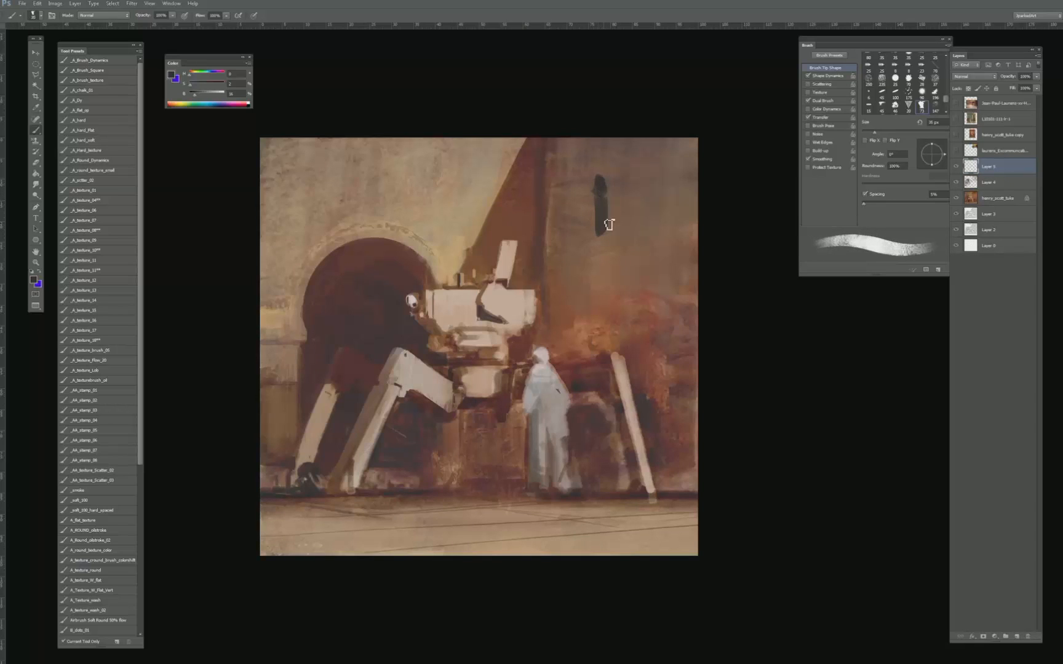
key("e")
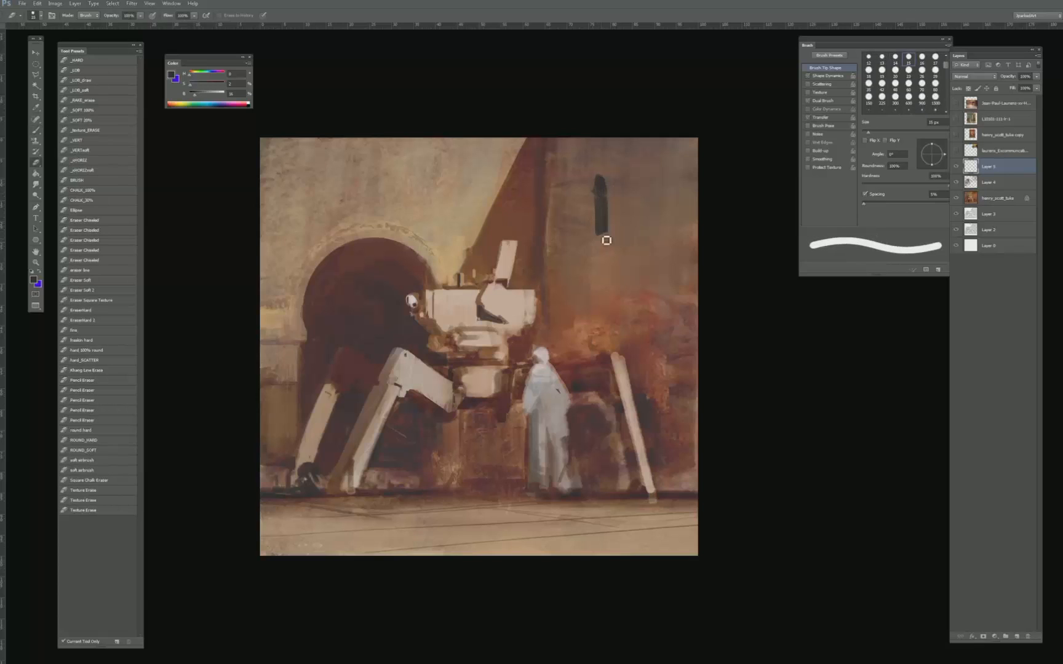
key("b")
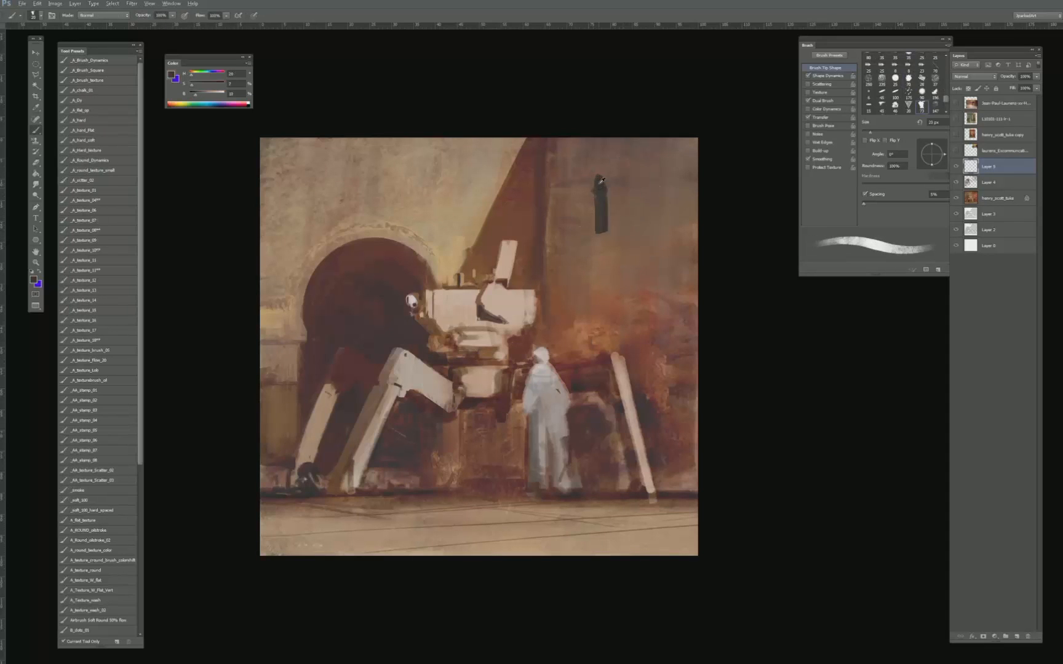
key("bracketleft")
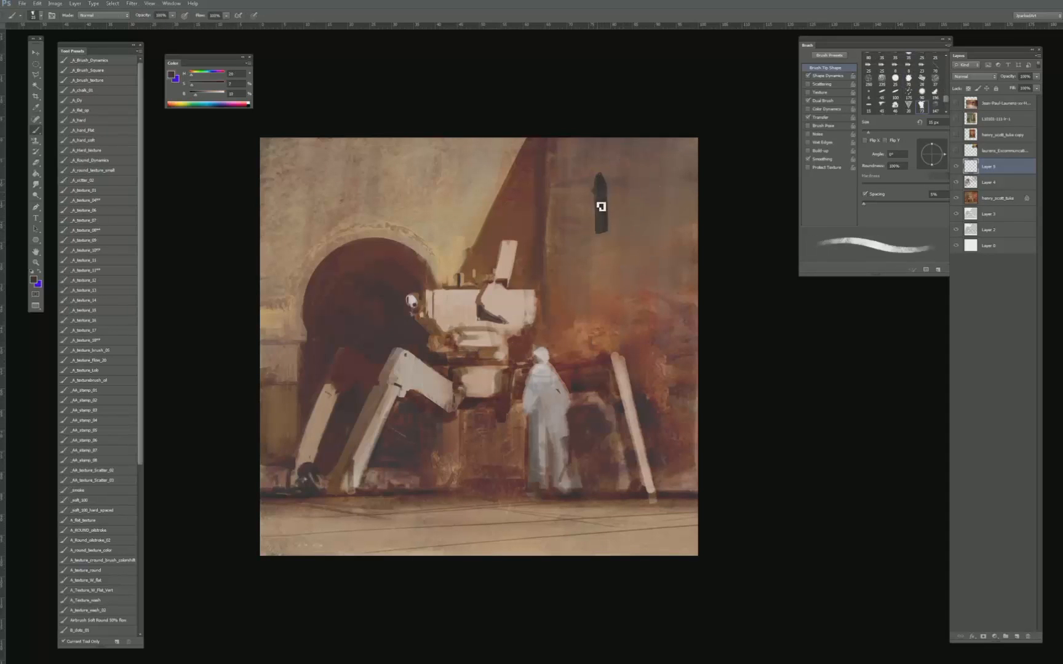
- Duplicate the narrow window's layer and place the copy up and to the right on the same wall
left_click(607, 195, "alt")
mouse_move(610, 184)
left_mouse_down()
mouse_move(608, 171)
mouse_move(660, 184)
mouse_move(671, 138)
left_mouse_up()
left_click(601, 179, "alt")
key("v")
key("Return")
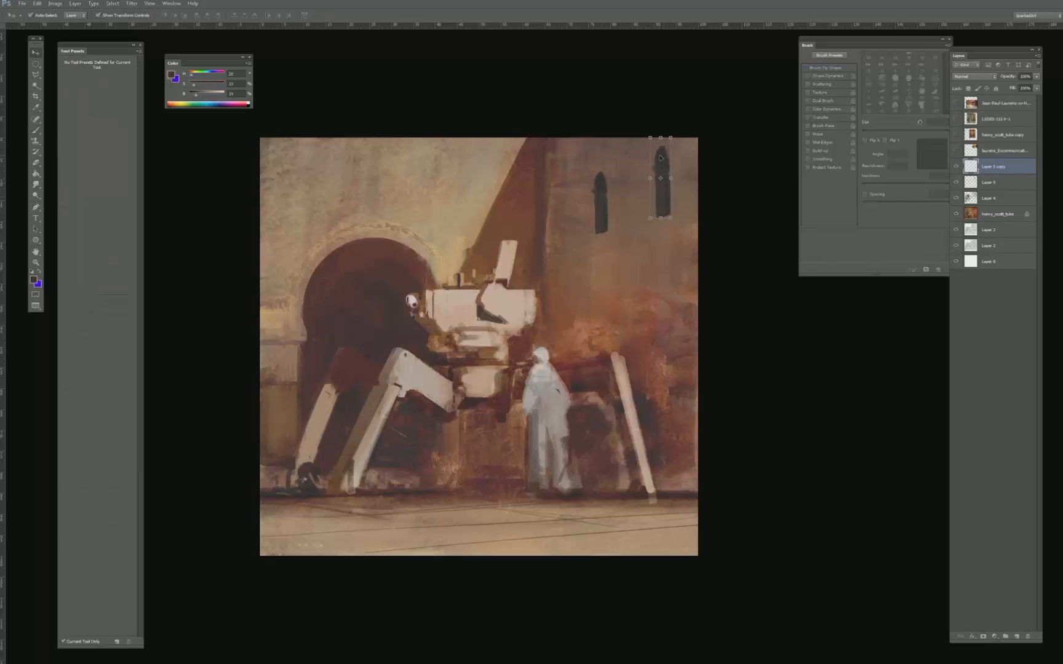
- Merge the two window layers into one and merge the result down into Layer 4
key("ctrl+e")
key("e")
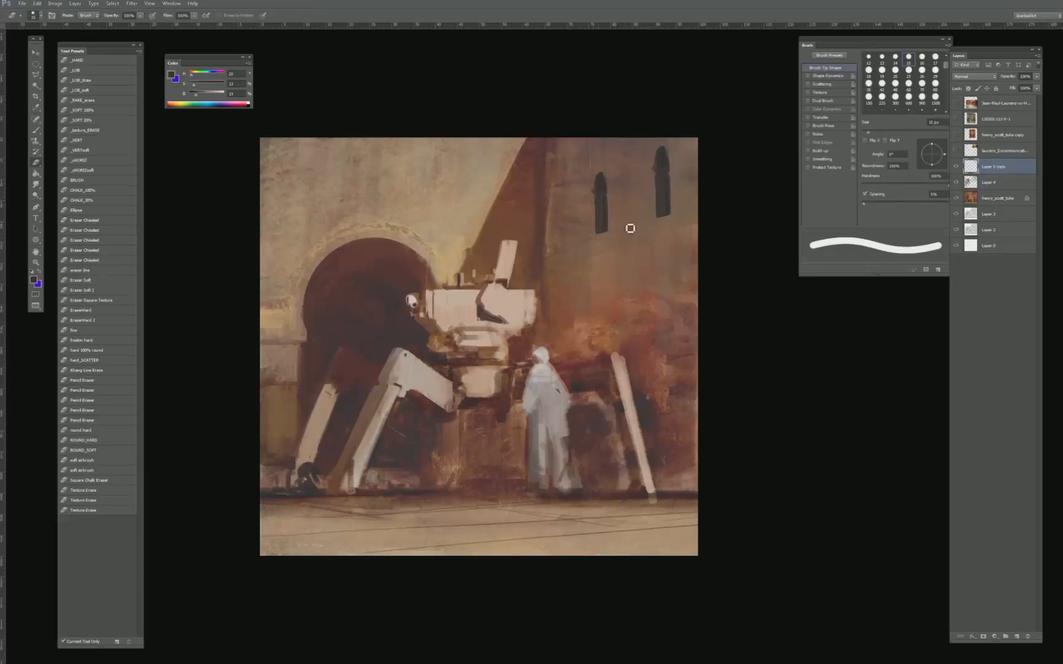
key("v")
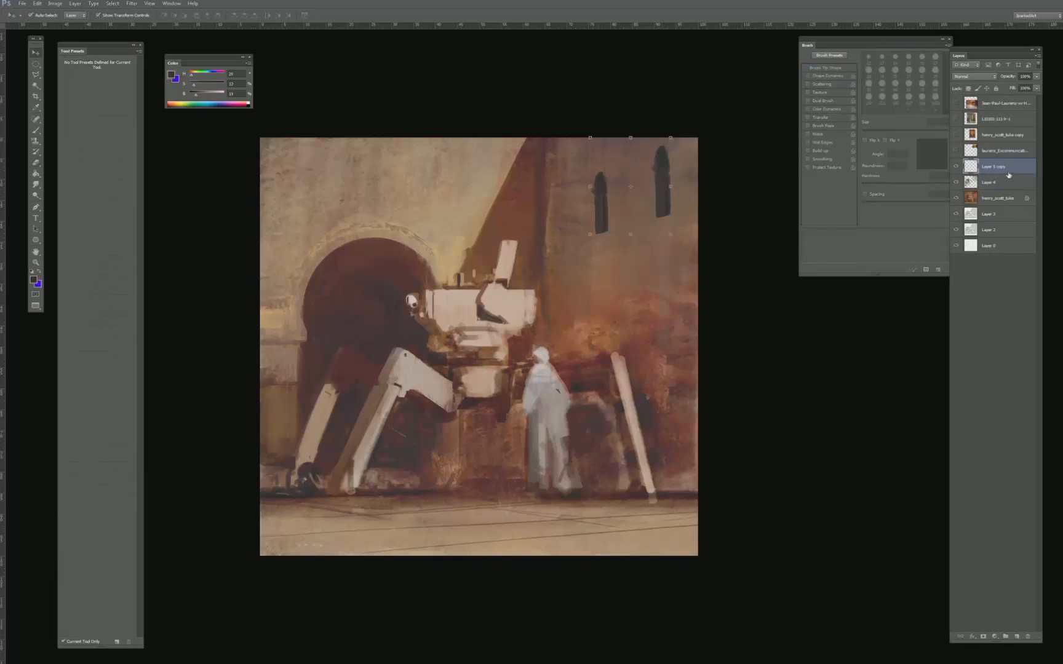
key("ctrl+e")
- Paint over the angular panel on the walking machine's upper hull with pale tones sampled from its body
key("b")
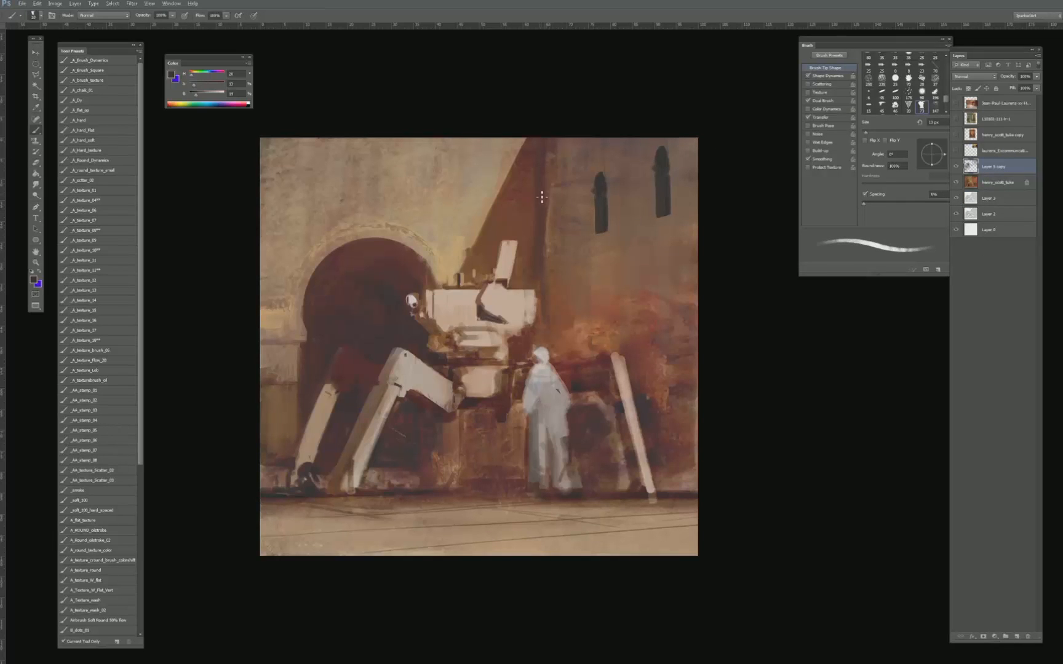
left_click(523, 230, "alt")
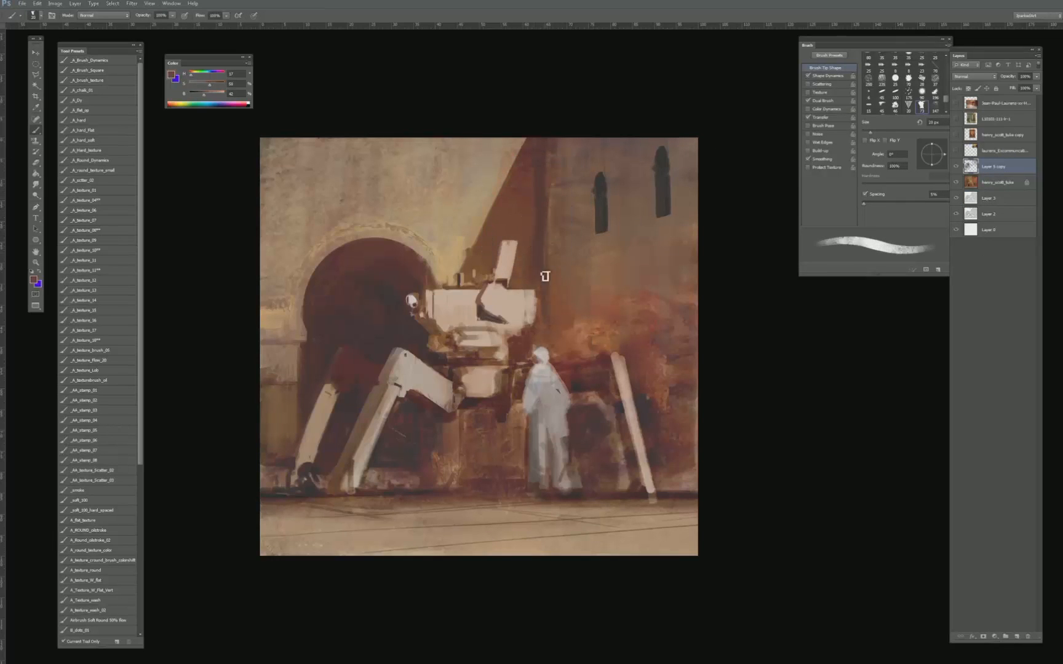
key("bracketright")
left_click(512, 294, "alt")
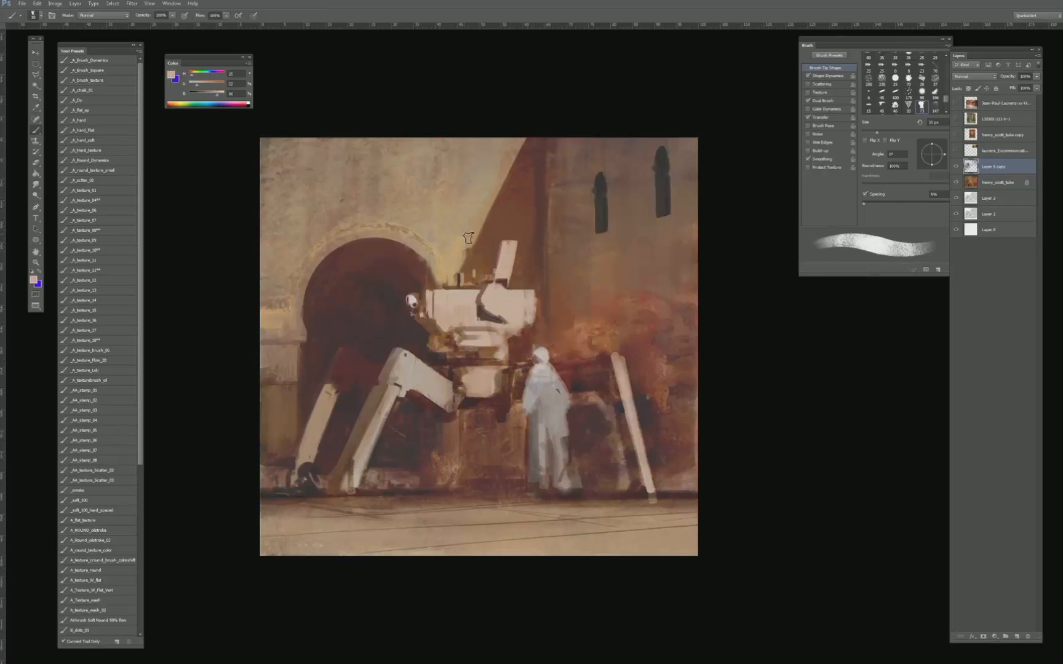
key("bracketleft")
left_click(509, 307, "alt")
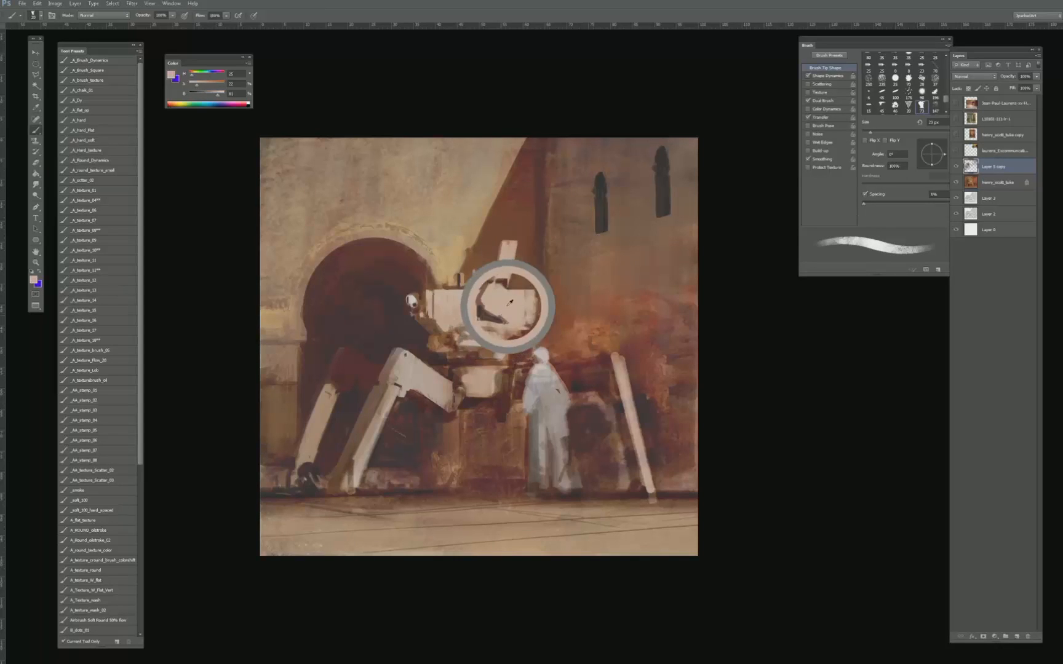
key("bracketleft")
key("bracketleft")
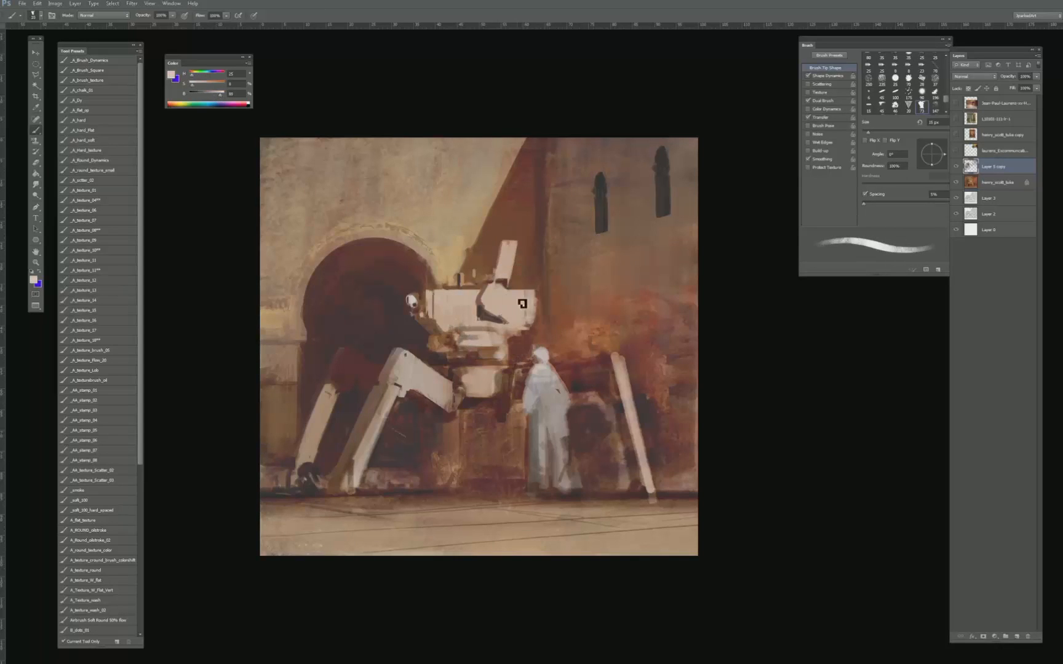
key("bracketright")
key("bracketright")
key("bracketright")
key("bracketright")
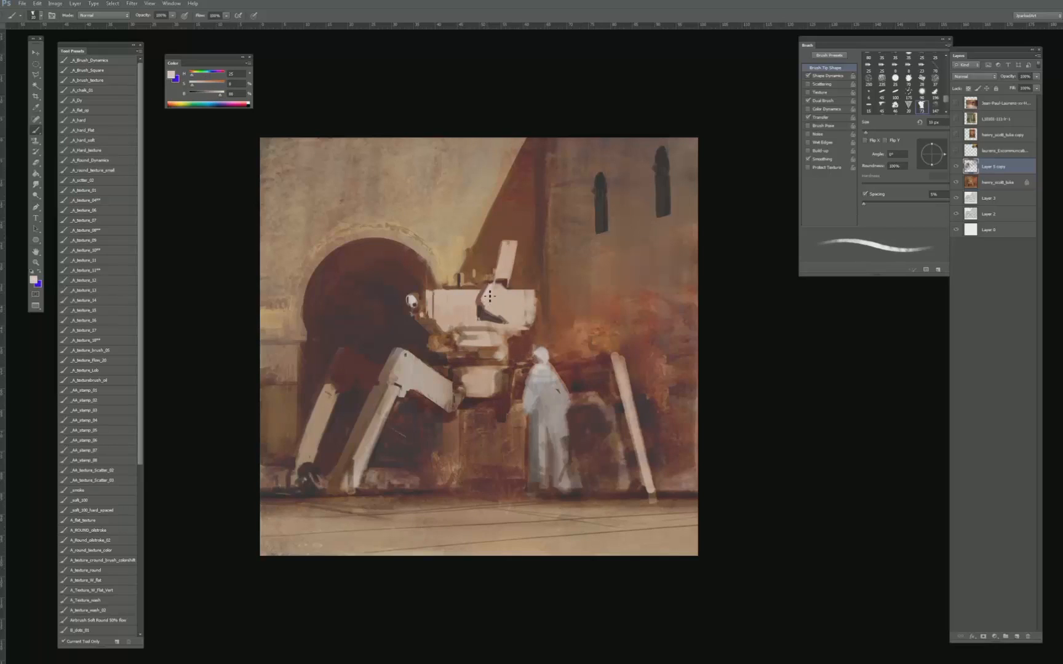
- Select the angular hull panel with a polygonal outline and paint its upper edge in sampled off-white inside the selection
key("l")
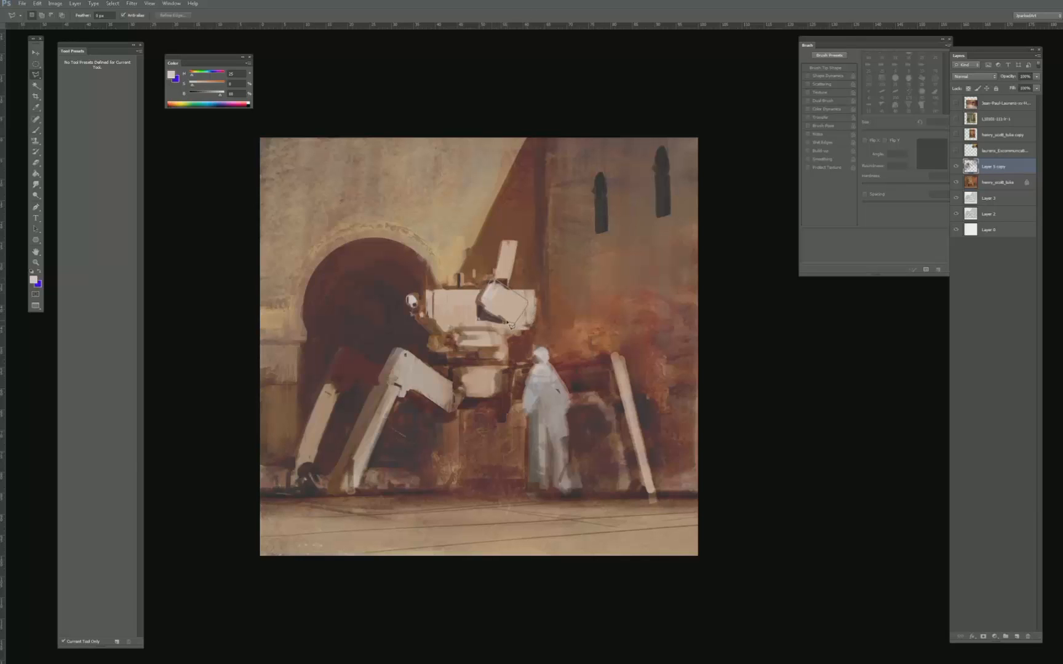
key("b")
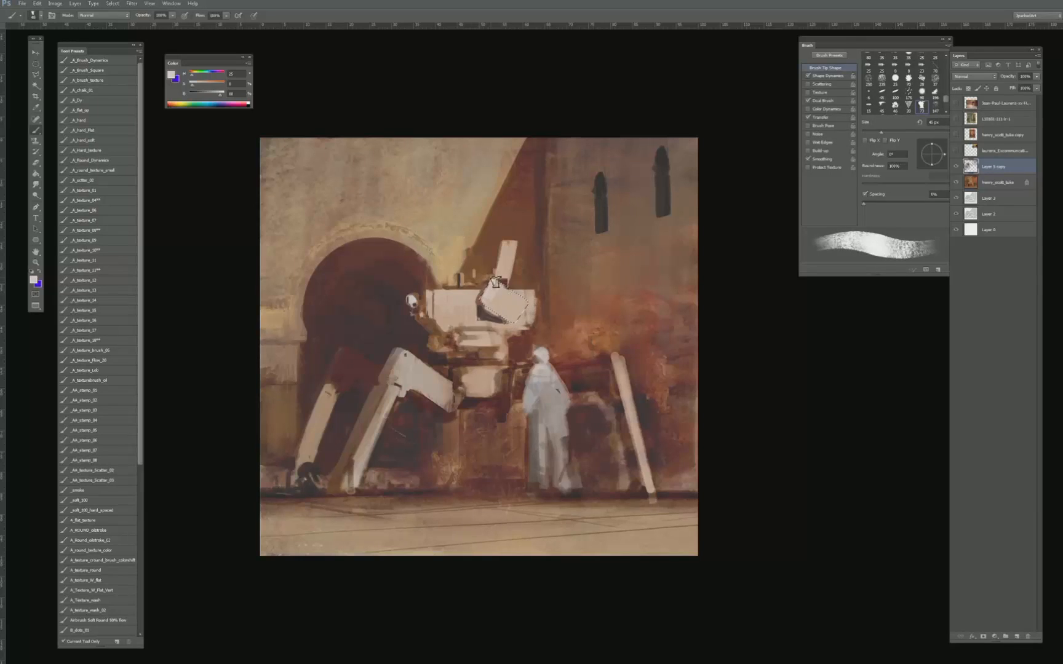
key("bracketleft")
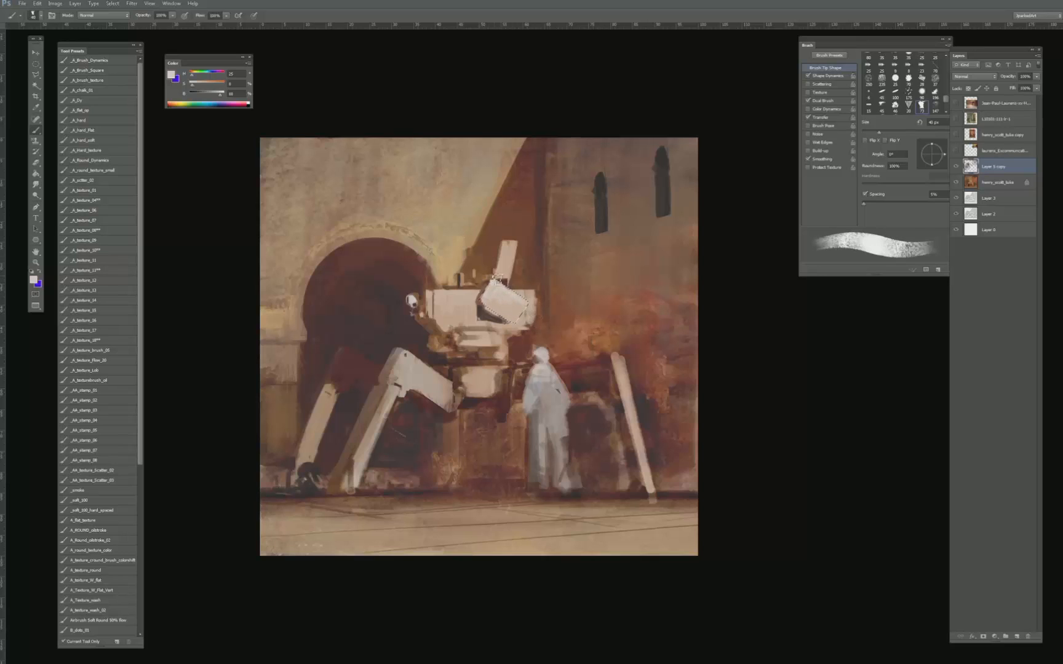
key("bracketleft")
left_click(497, 291, "alt")
key("bracketleft")
left_click(495, 290, "alt")
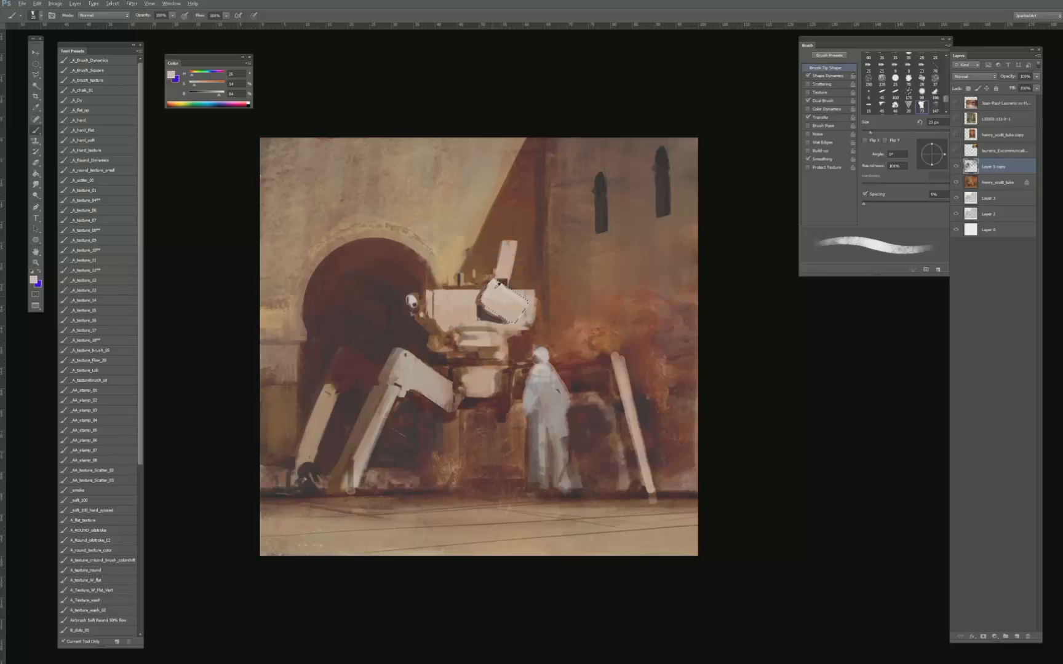
key("bracketleft")
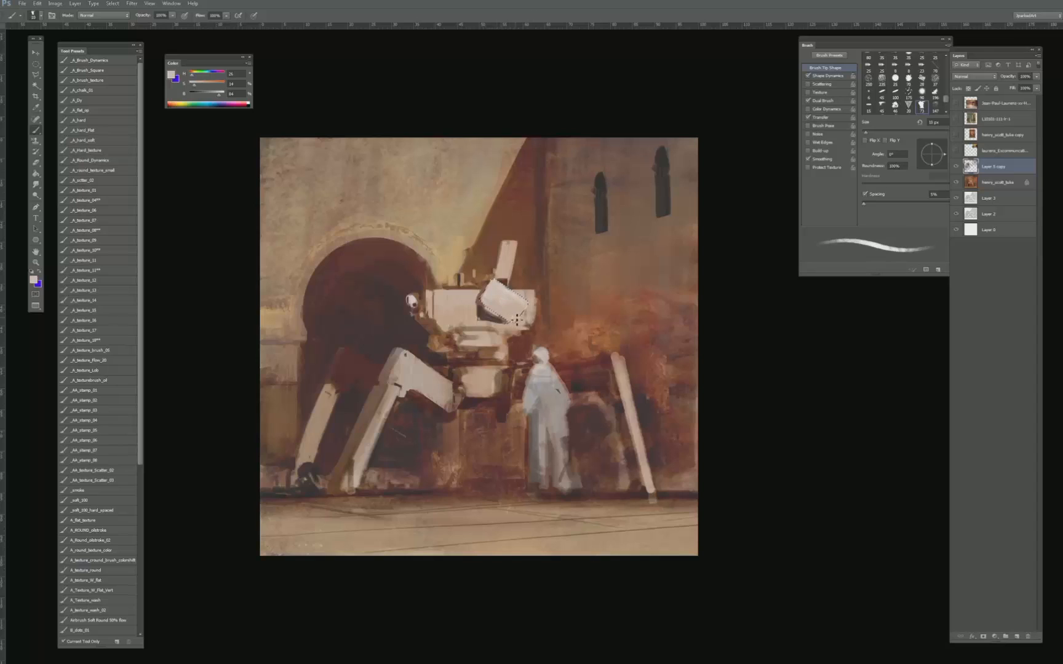
- Paint a thin dark shadow along the selected panel's lower edge and remove the selection
left_click(492, 305, "alt")
left_click(487, 308, "alt")
key("bracketright")
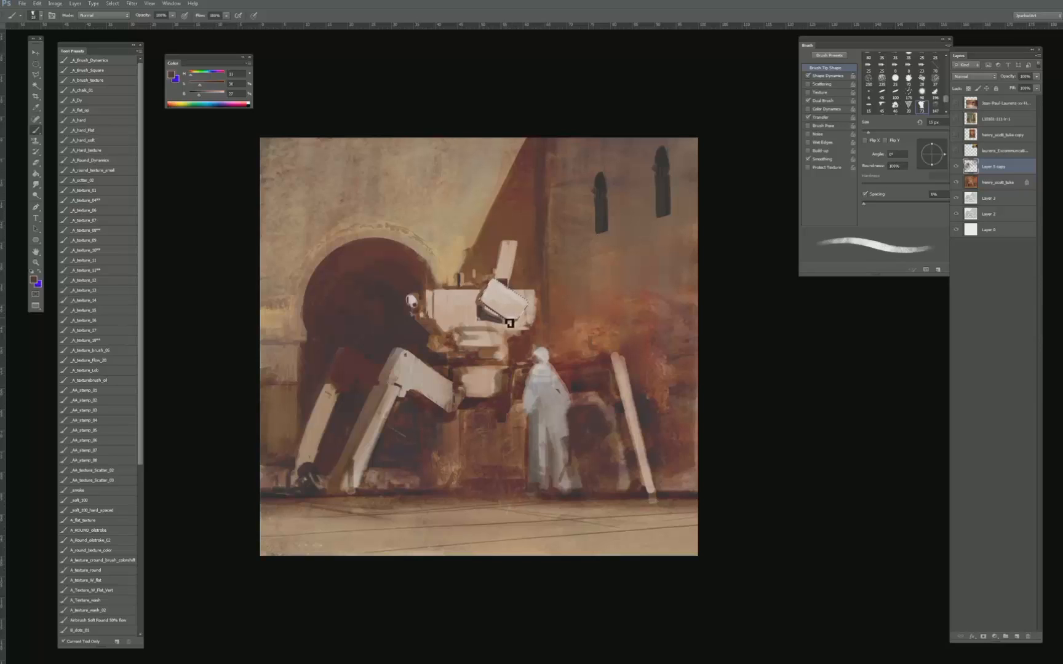
key("bracketleft")
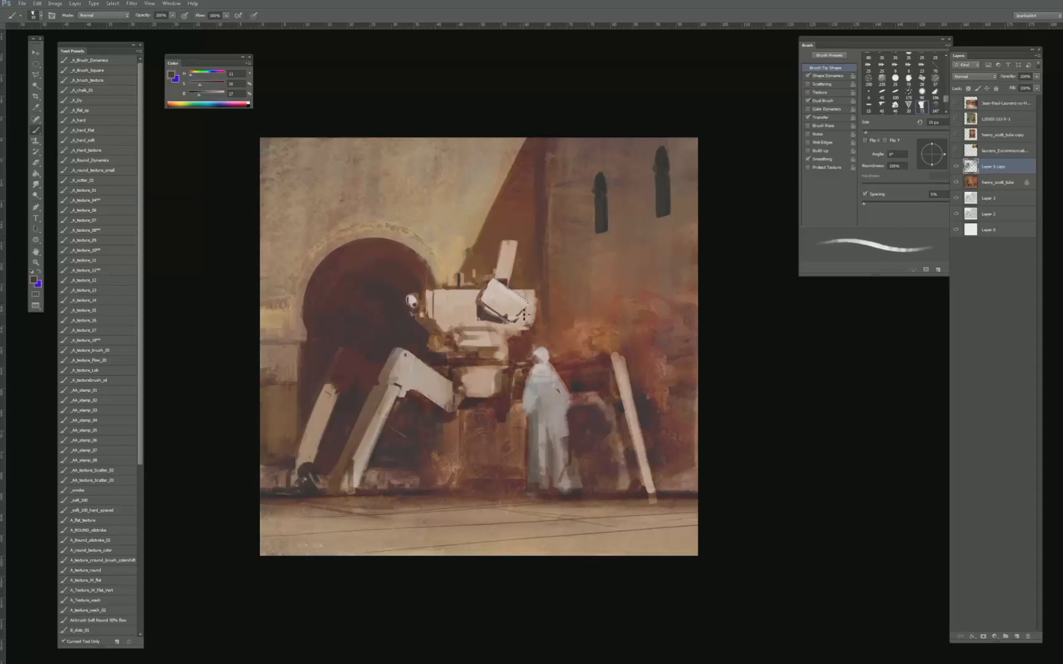
key("bracketright")
key("ctrl+d")
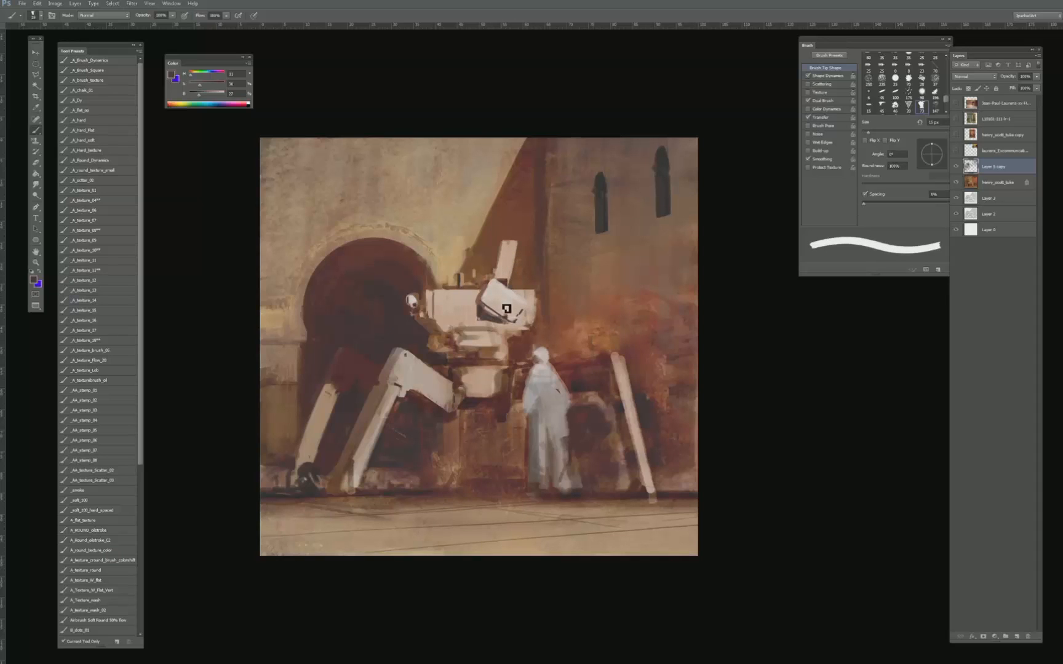
- Refine the hull panel's left and lower edges by alternating sampled pale and dark tones with a small brush
key("bracketright")
key("bracketright")
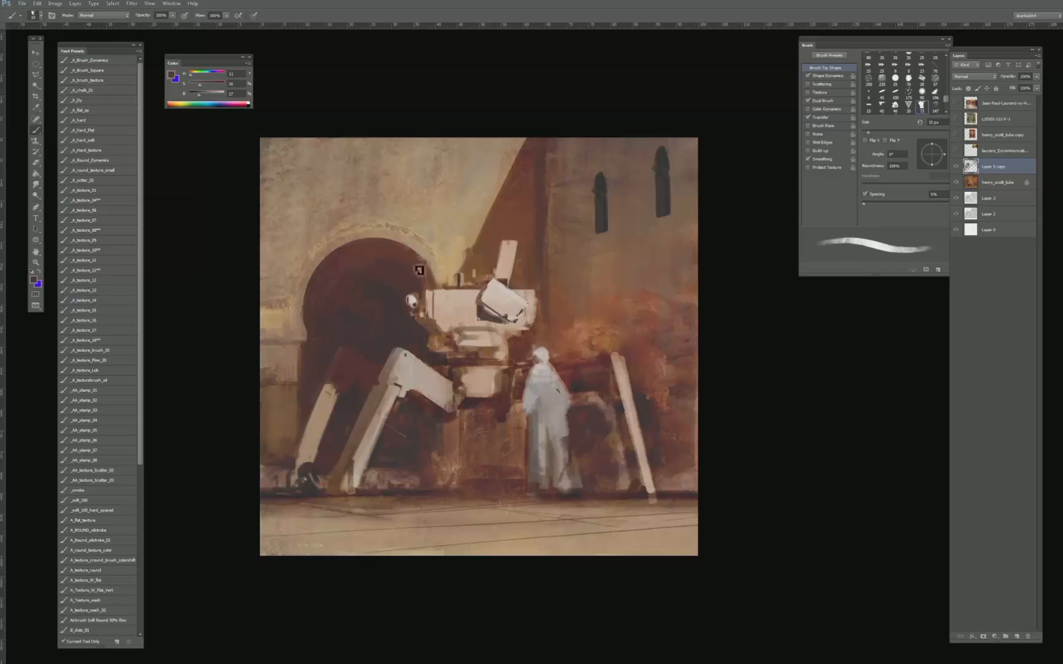
left_click(486, 304, "alt")
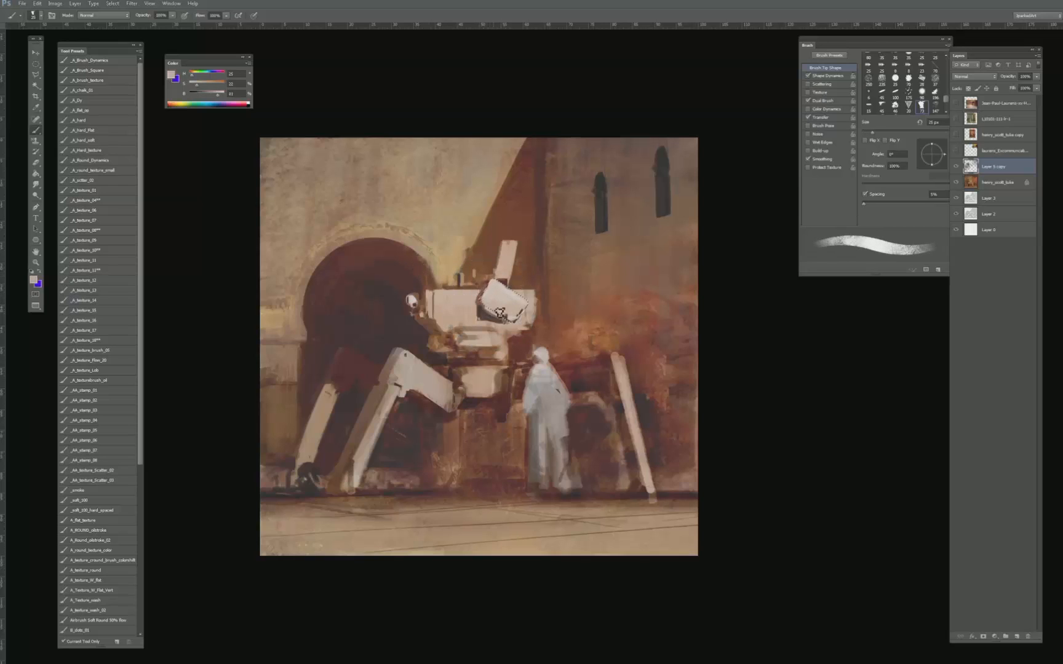
left_click(509, 315, "alt")
key("bracketleft")
left_click(487, 304, "alt")
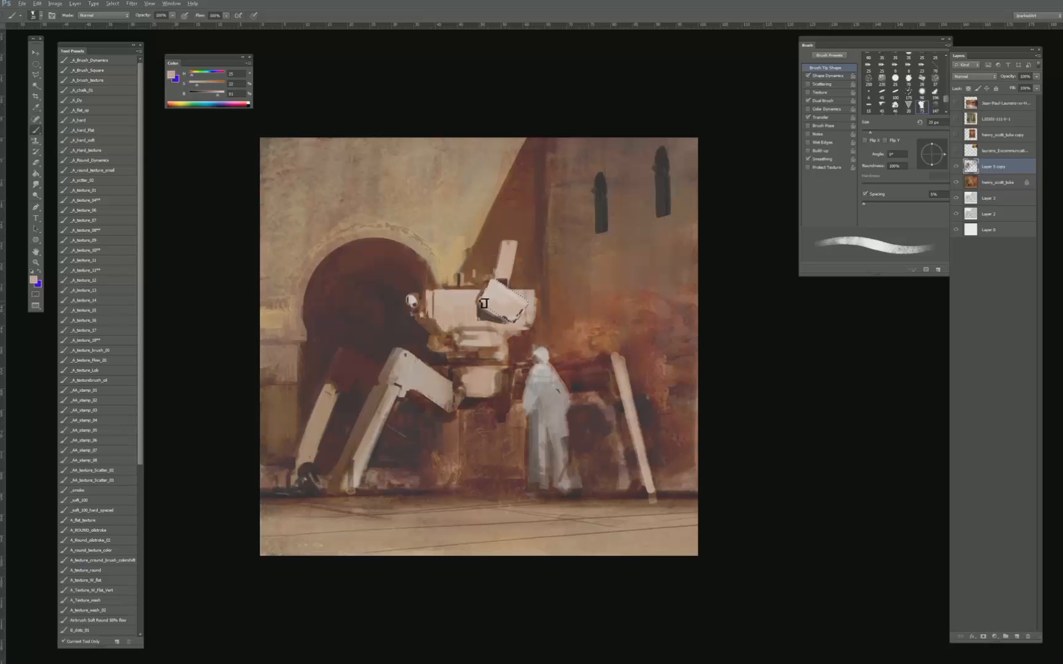
left_click(489, 296, "alt")
key("bracketleft")
left_click(481, 302, "alt")
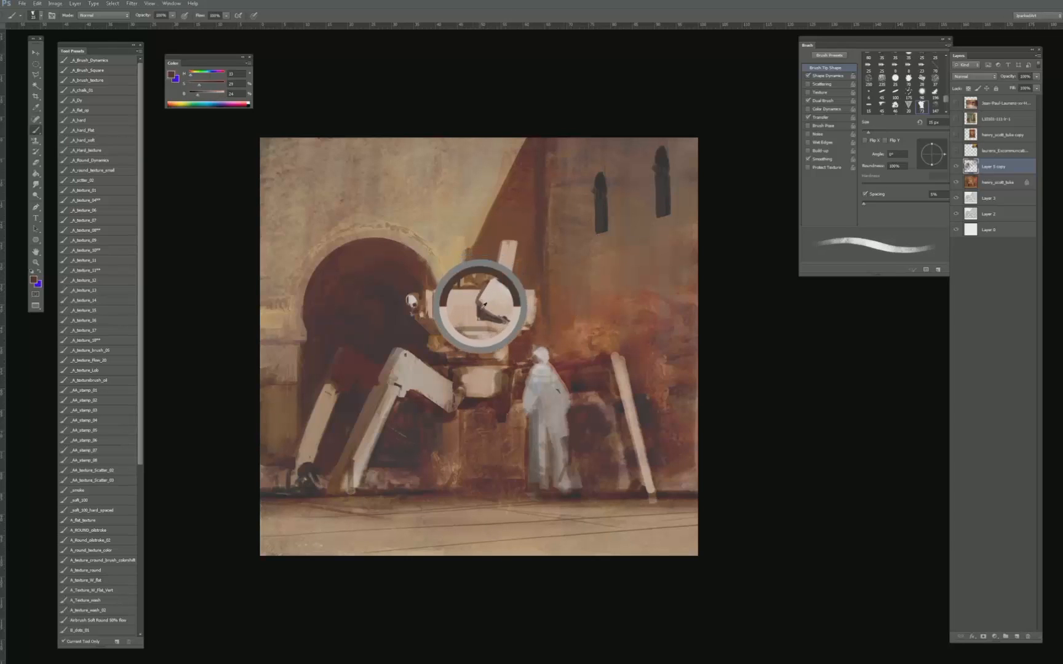
key("bracketleft")
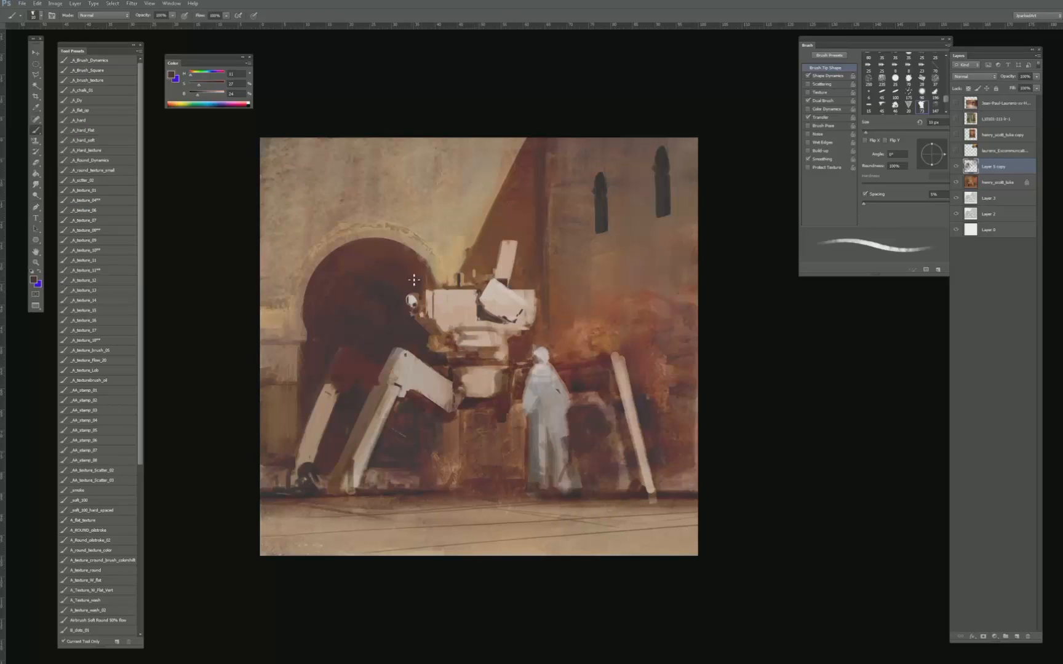
- Paint dark brown accents under the hull and along the joint above the machine's lower body block
key("bracketright")
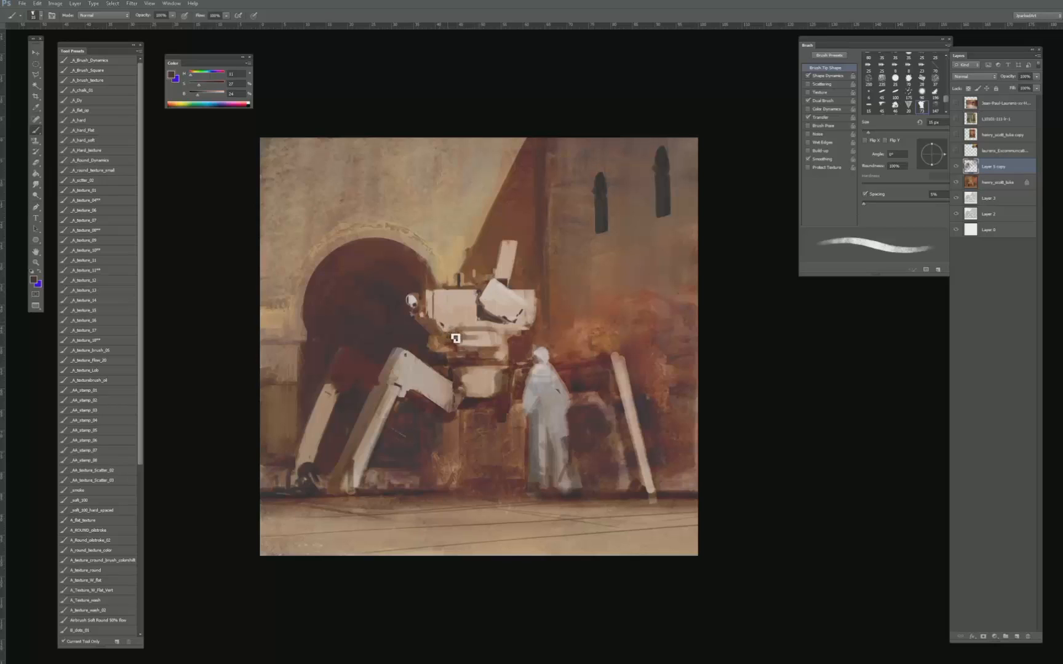
key("bracketright")
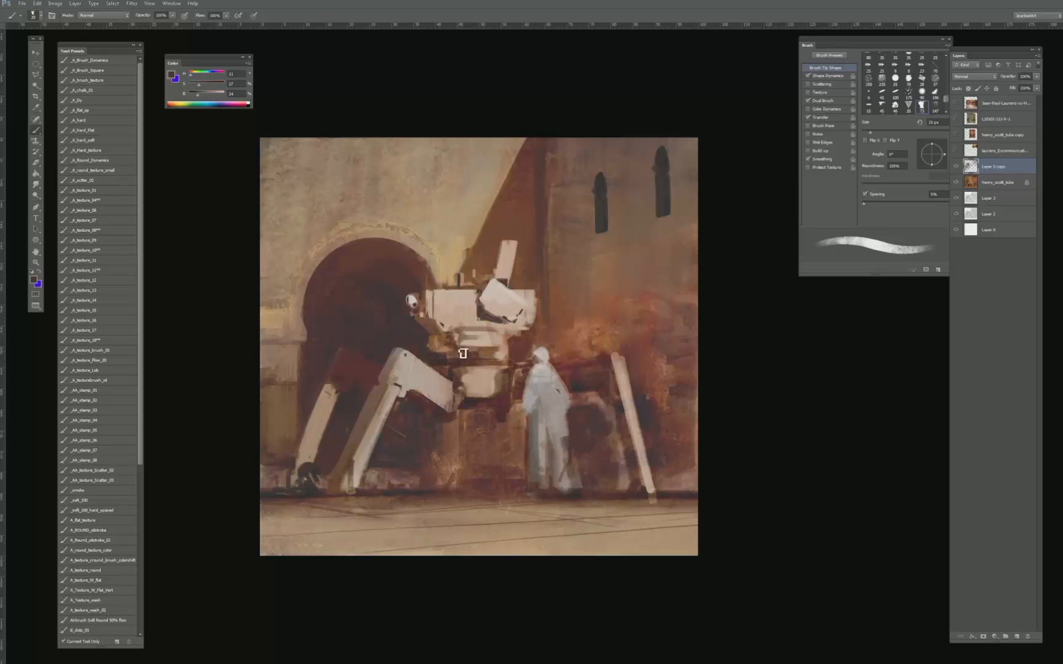
key("bracketleft")
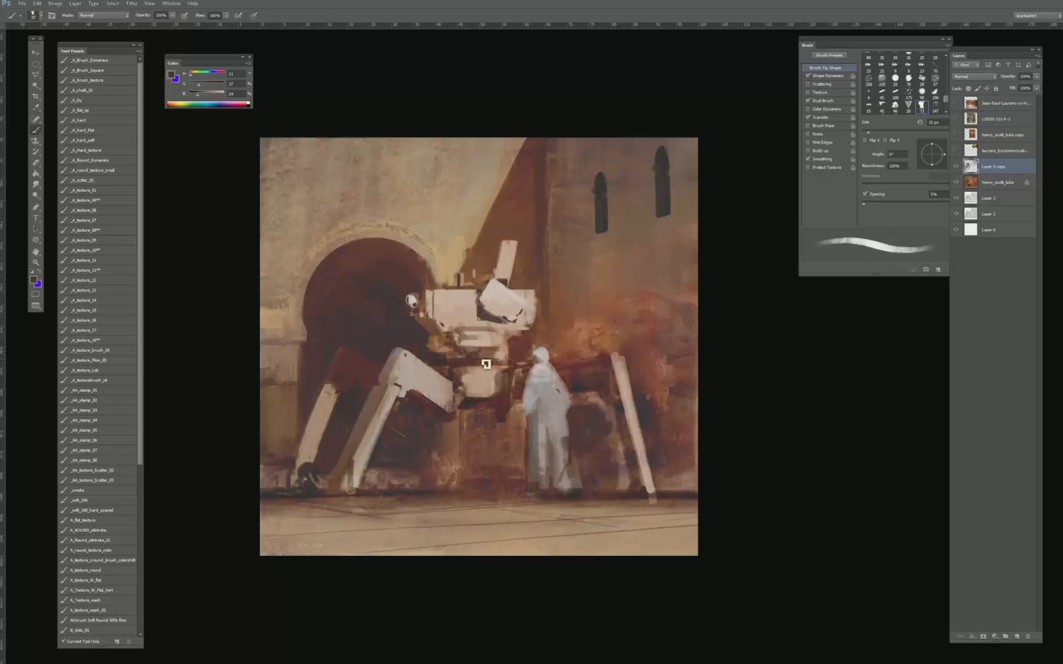
key("bracketright")
left_click(466, 404, "alt")
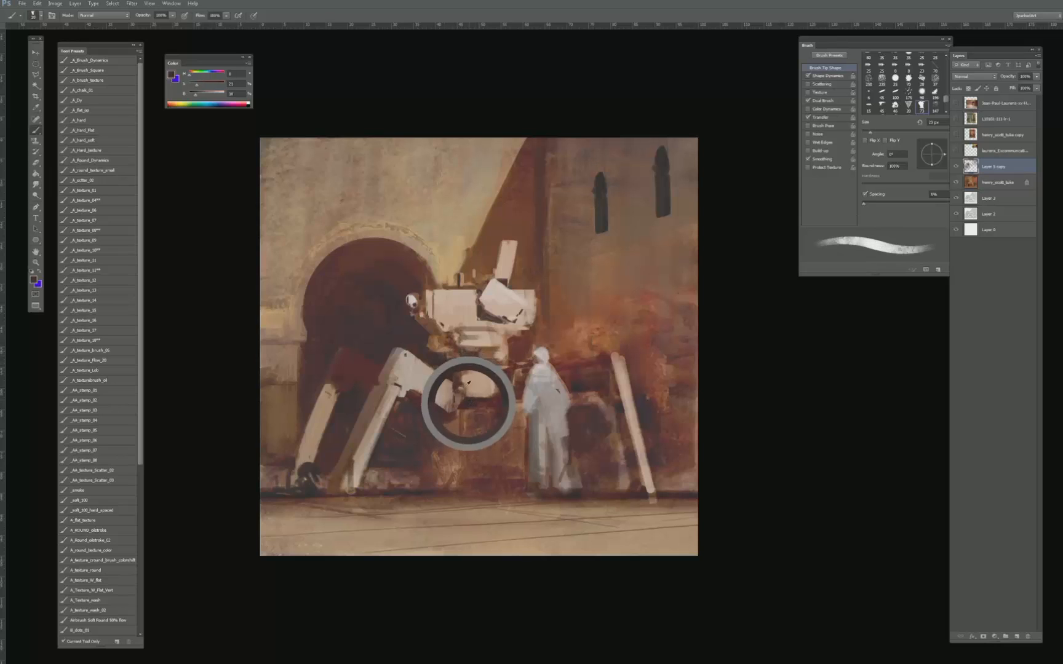
key("bracketright")
- Paint a small pale diagonal strut between the machine's hull and its lower body block
left_click(467, 353, "alt")
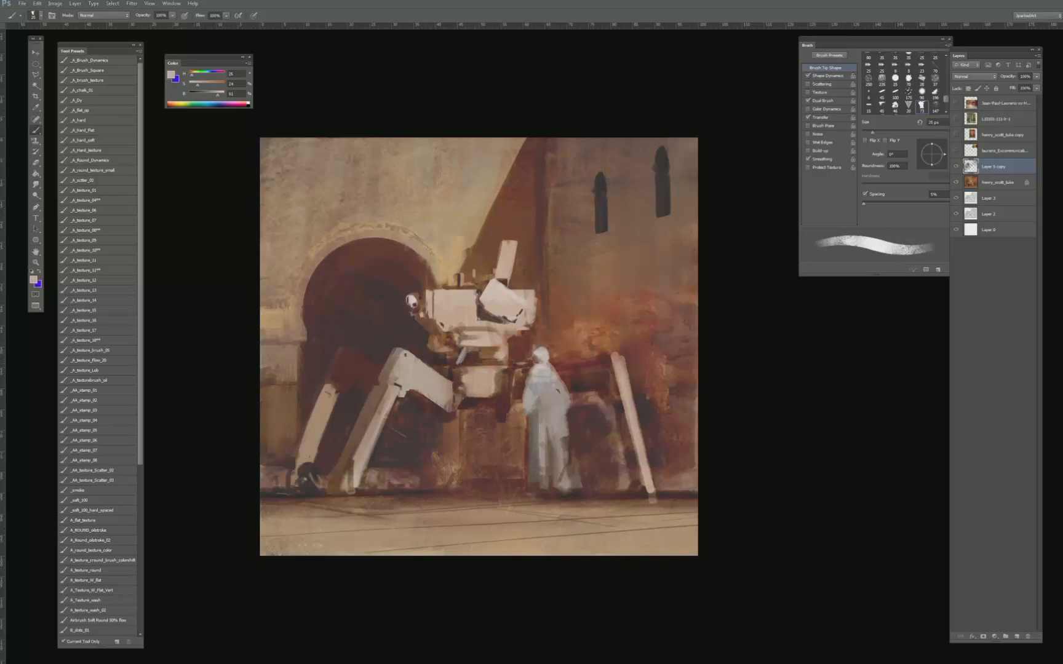
key("bracketleft")
left_click(467, 353, "alt")
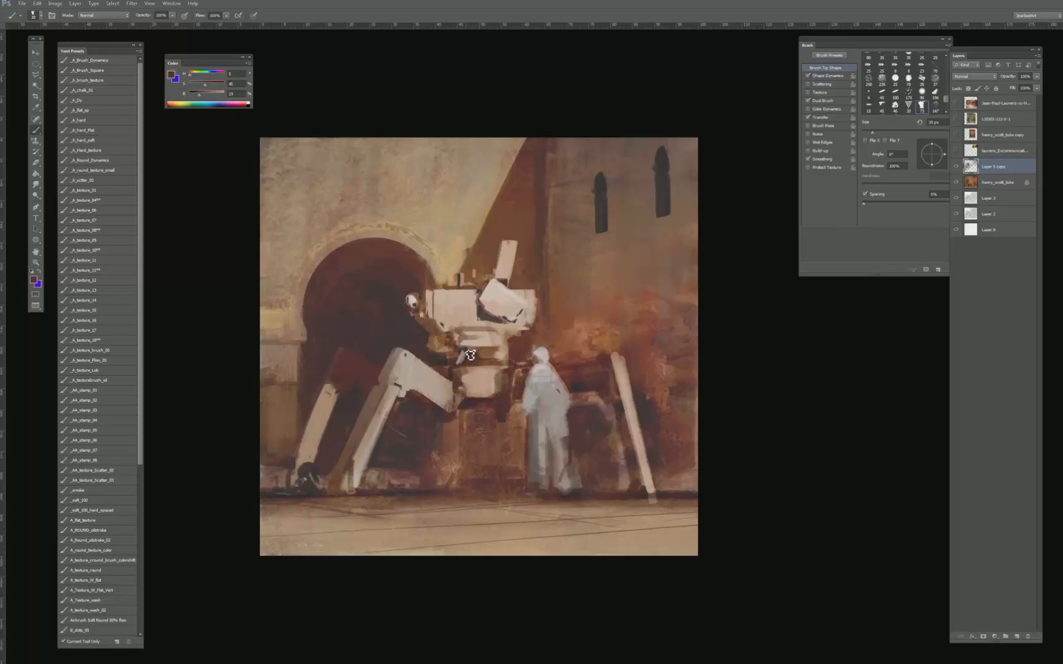
key("bracketright")
left_click(455, 355, "alt")
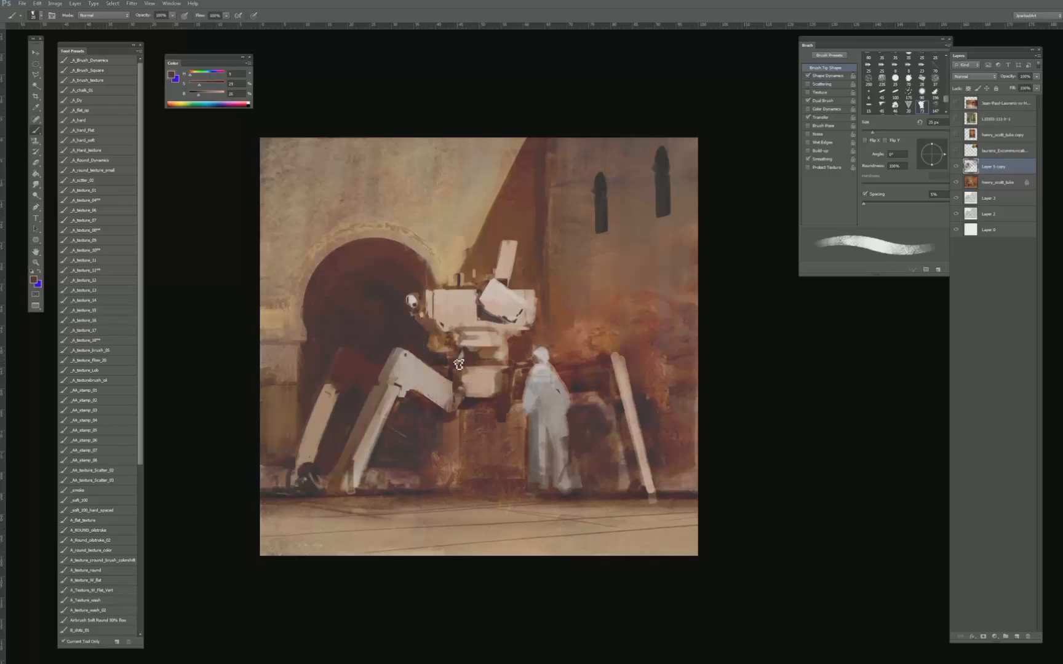
- Trim the small diagonal strut and deepen the gap around it with sampled dark and warm browns
left_click(466, 359, "alt")
left_click(487, 353, "alt")
left_click(467, 357, "alt")
key("bracketleft")
left_click(446, 358, "alt")
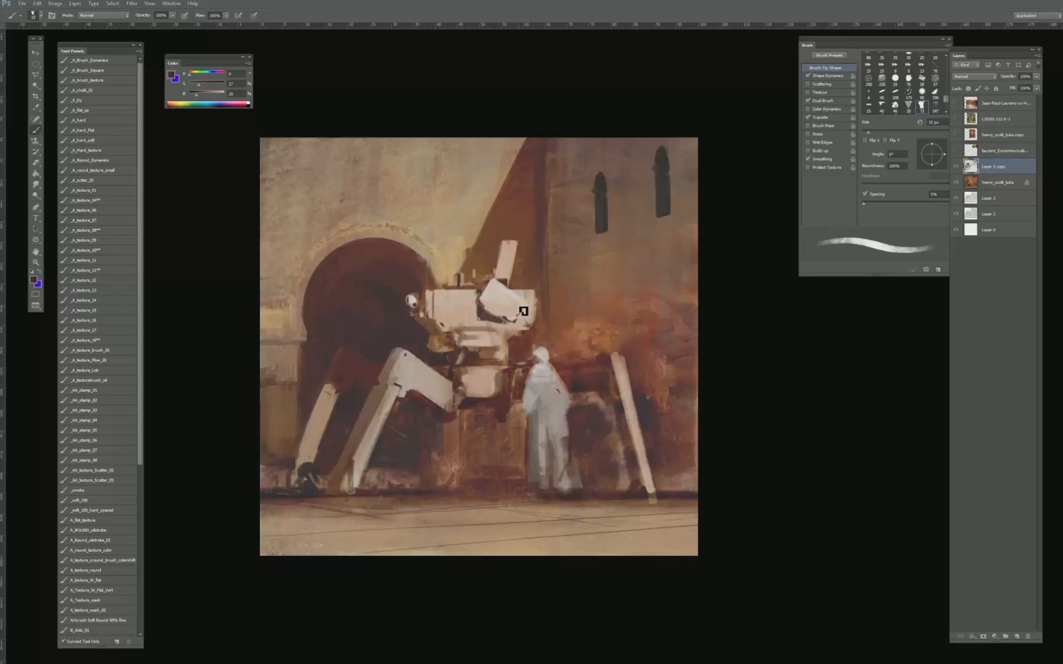
key("bracketright")
key("bracketright")
left_click(439, 339, "alt")
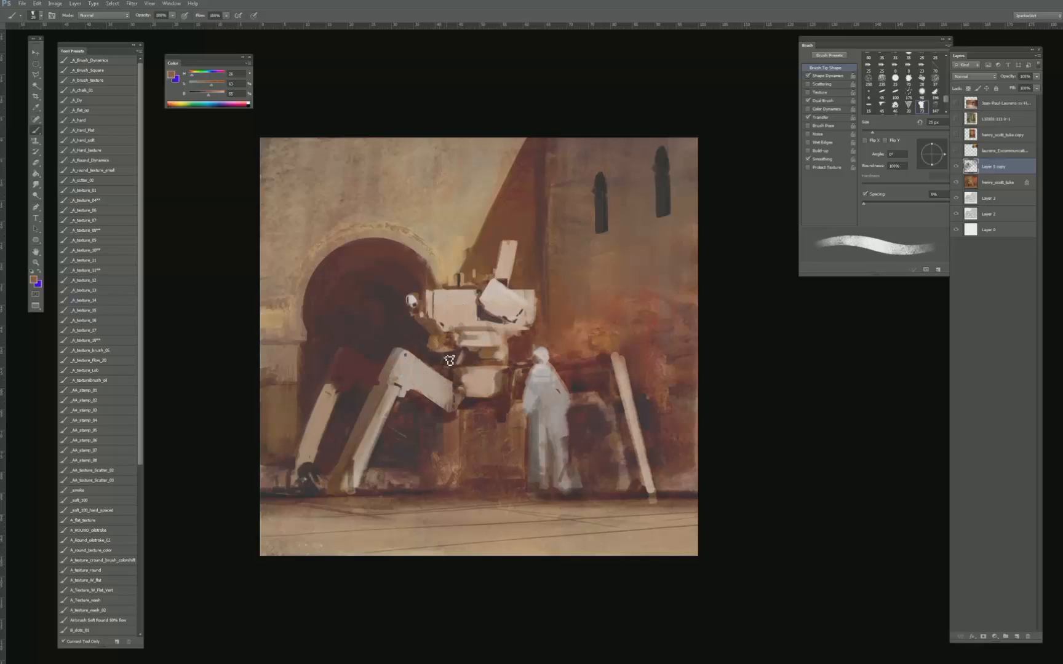
left_click(451, 364, "alt")
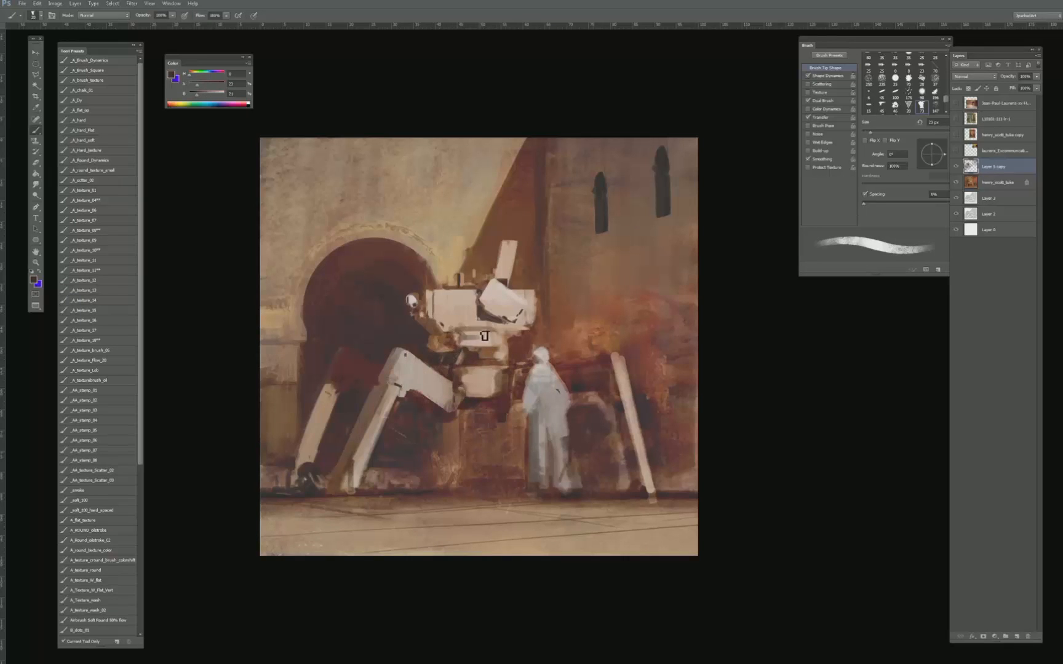
- Paint warm brown background tones over the right part of the machine's neck to open the gap beneath the hull
left_click(492, 351, "alt")
left_click_drag(497, 350, 496, 354)
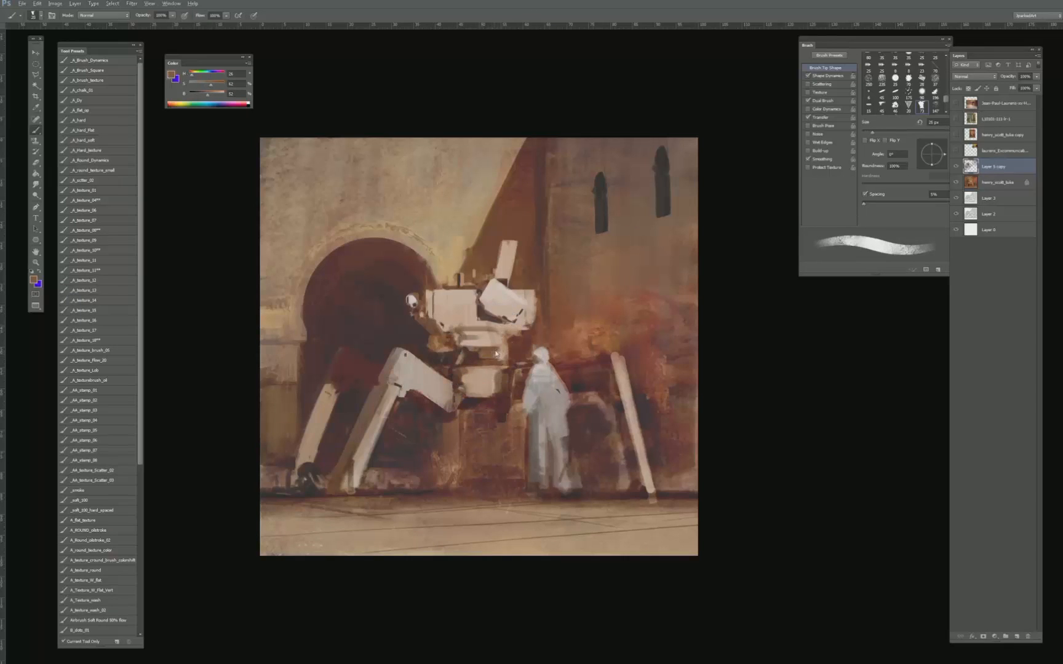
left_click(508, 349, "alt")
left_click(509, 359, "alt")
key("bracketright")
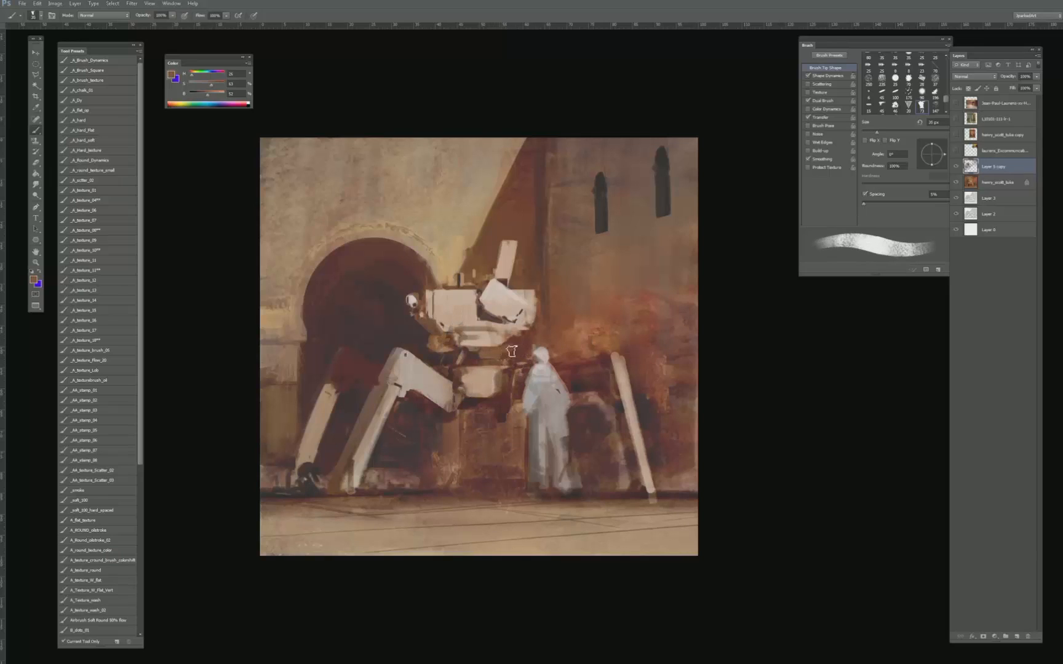
left_click(517, 347, "alt")
key("bracketleft")
- Sample a pale hull tone and paint along the underside of the machine's hull with a resized brush
key("bracketleft")
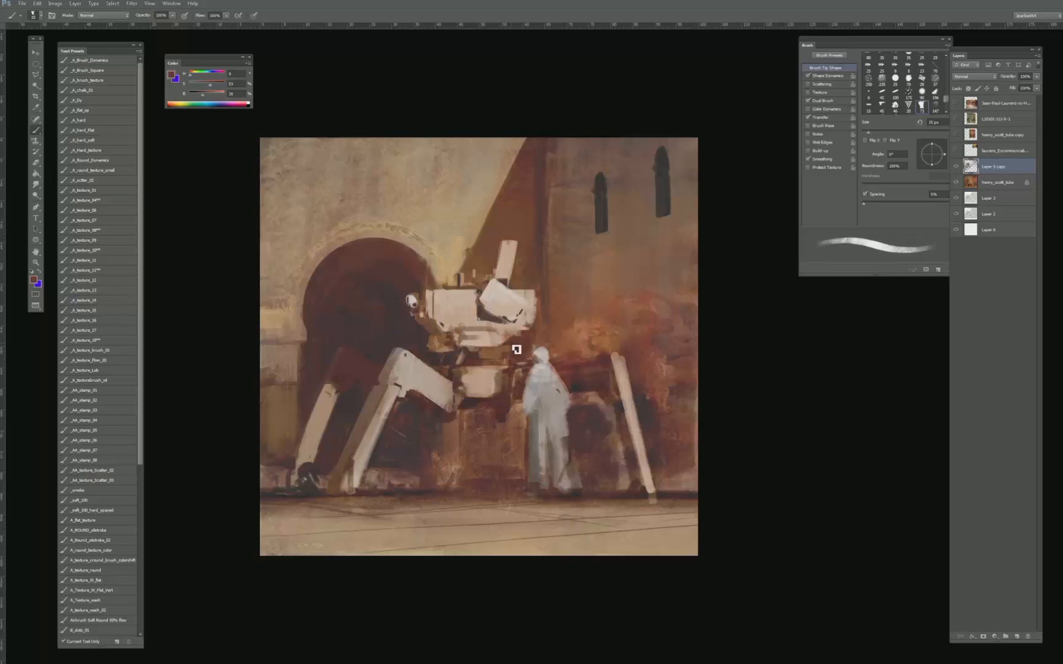
left_click(486, 345, "alt")
key("bracketright")
key("bracketright")
- Sample a pale hull tone and touch up the lower edge of the hull's front panel with a 5 px brush
key("bracketleft")
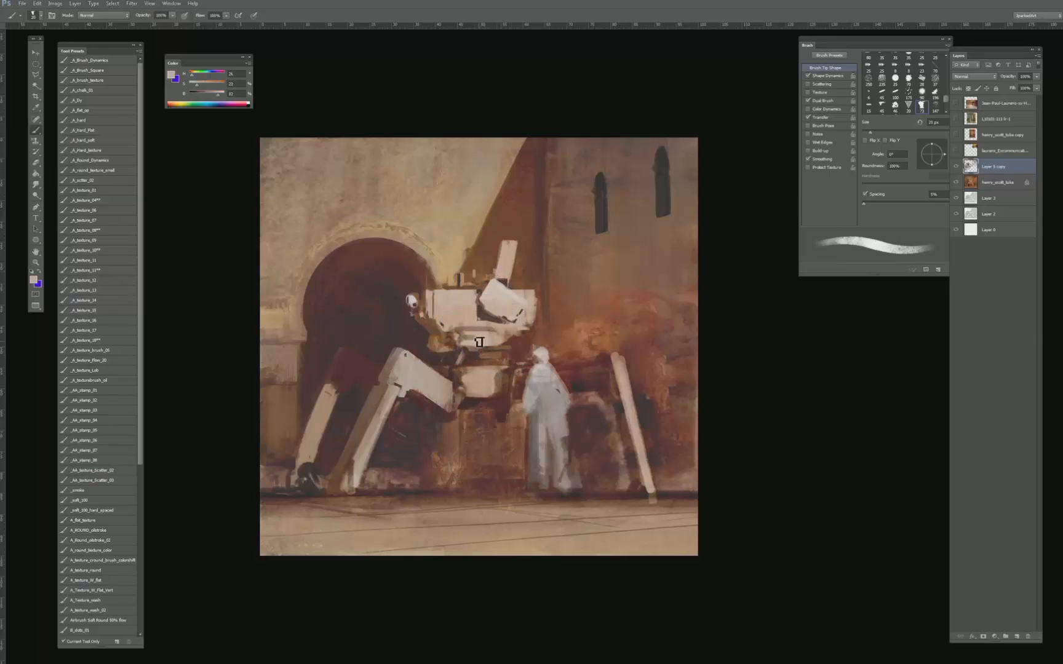
left_click(469, 320, "alt")
left_click(458, 307, "alt")
key("bracketleft")
key("bracketleft")
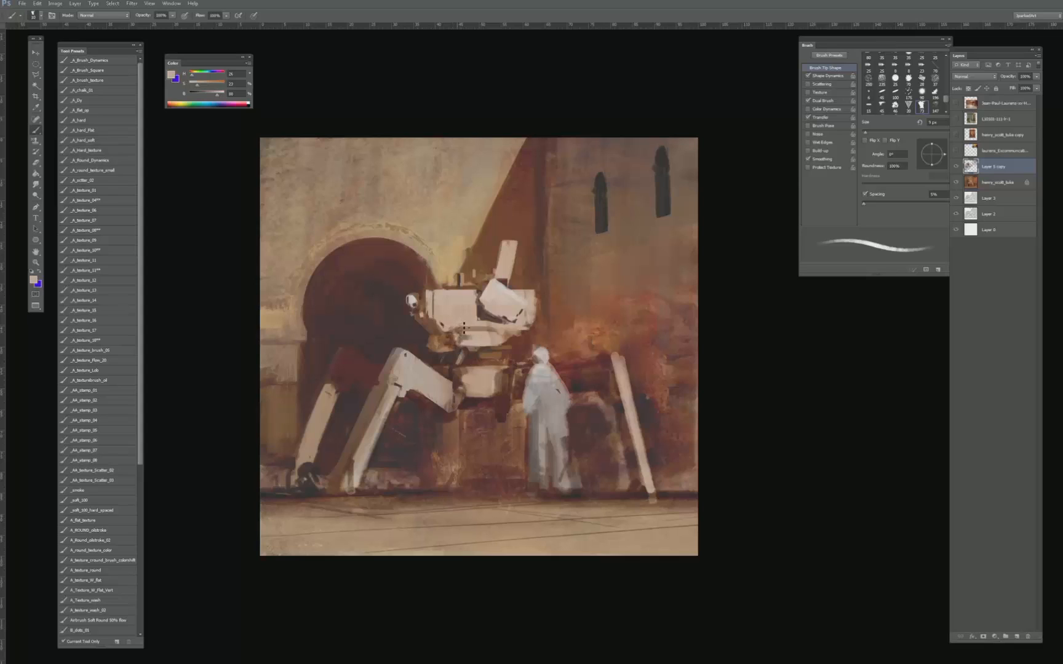
- Select the pale front panel of the machine's hull with the Magic Wand
key("l")
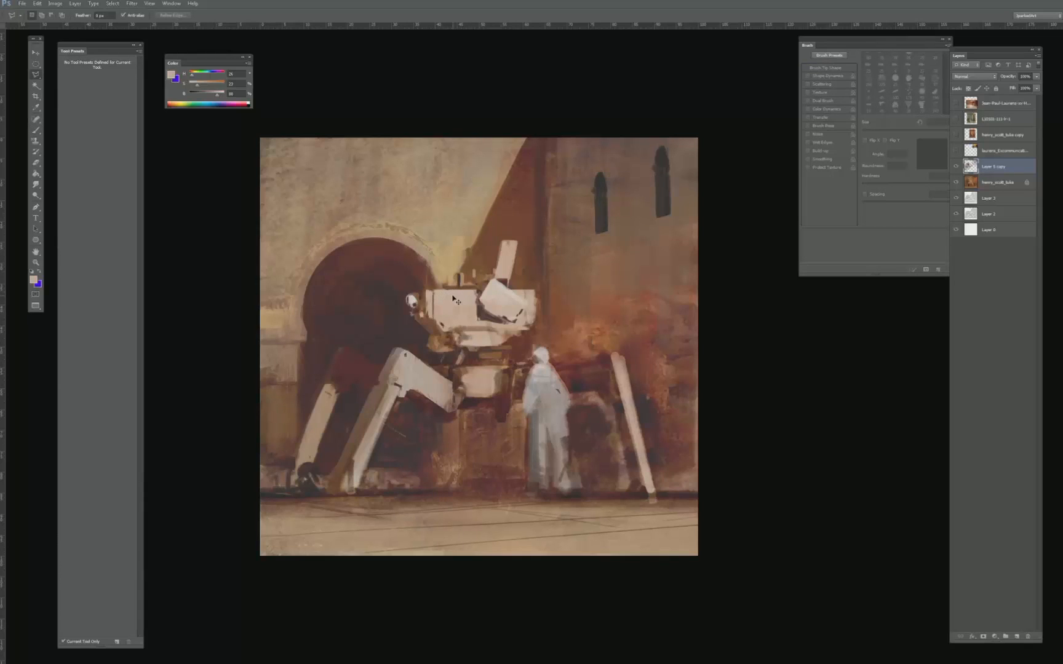
key("w")
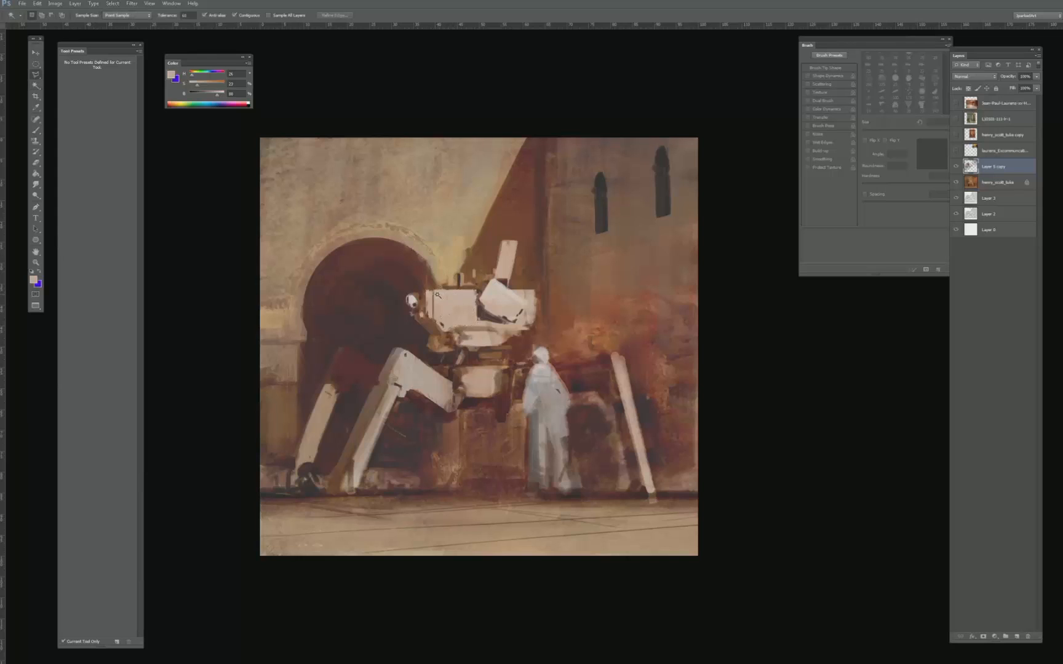
key("l")
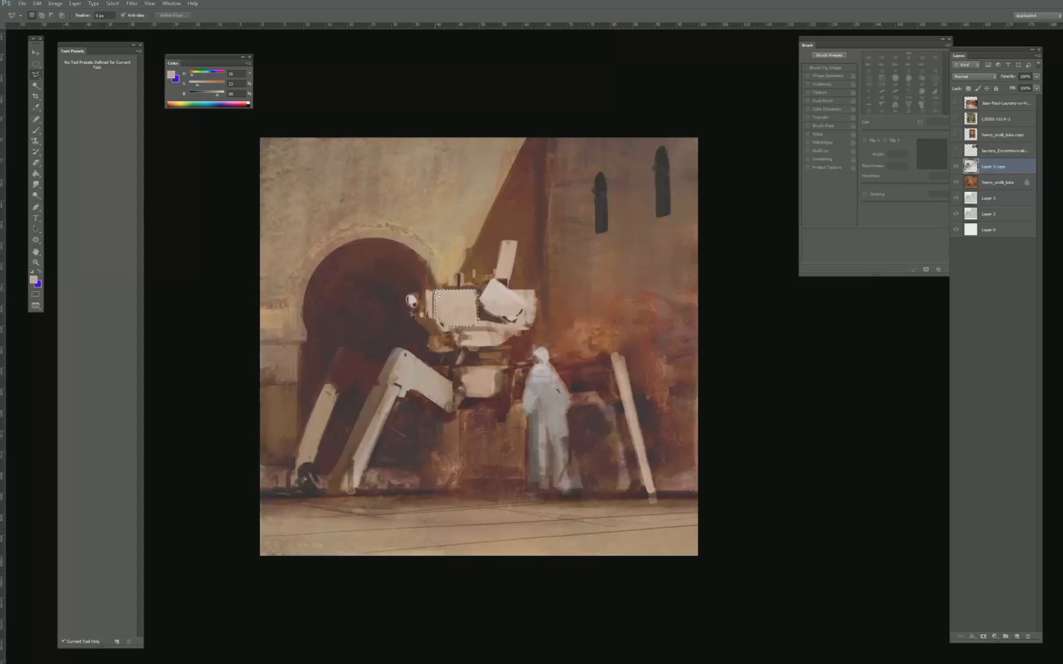
key("b")
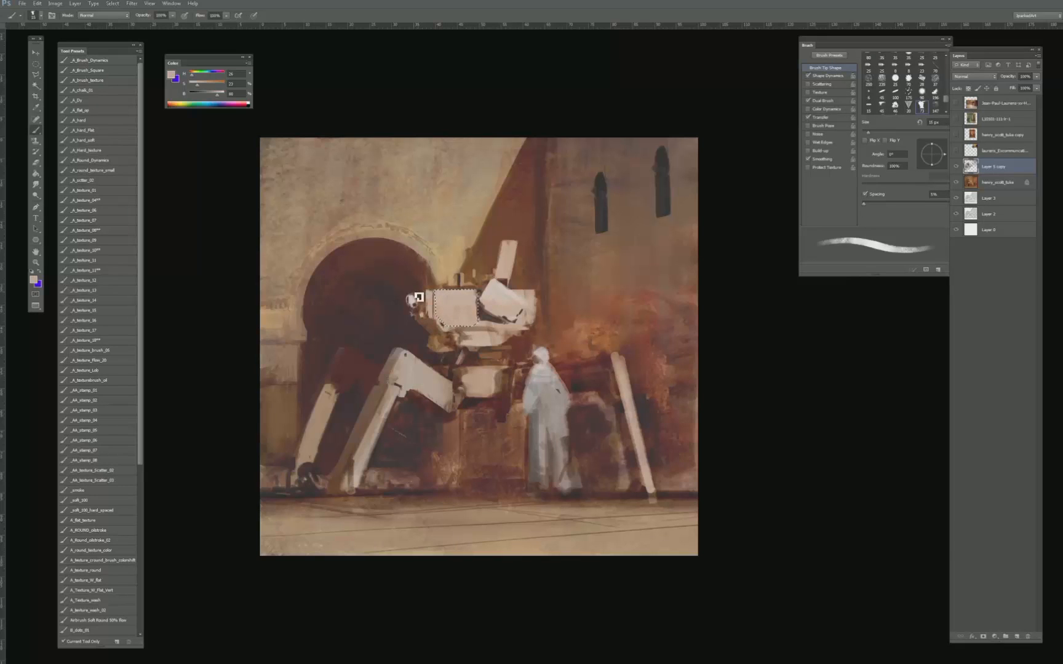
key("bracketleft")
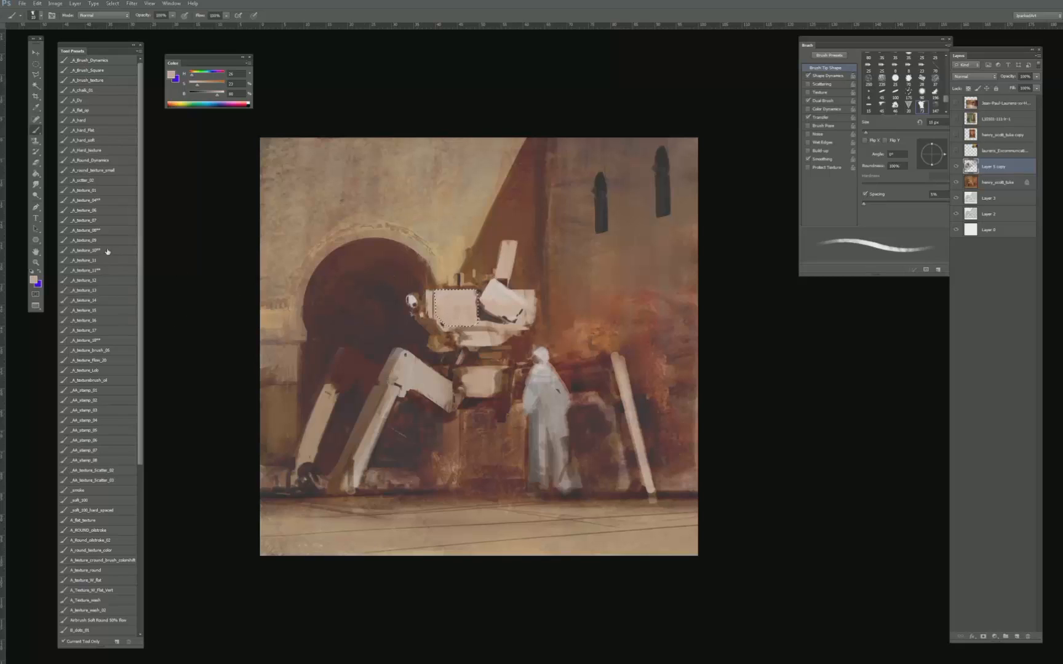
- Sample a light hull tone and brush it softly inside the selected front panel using the _A_Round_Dynamics preset
left_click(92, 530)
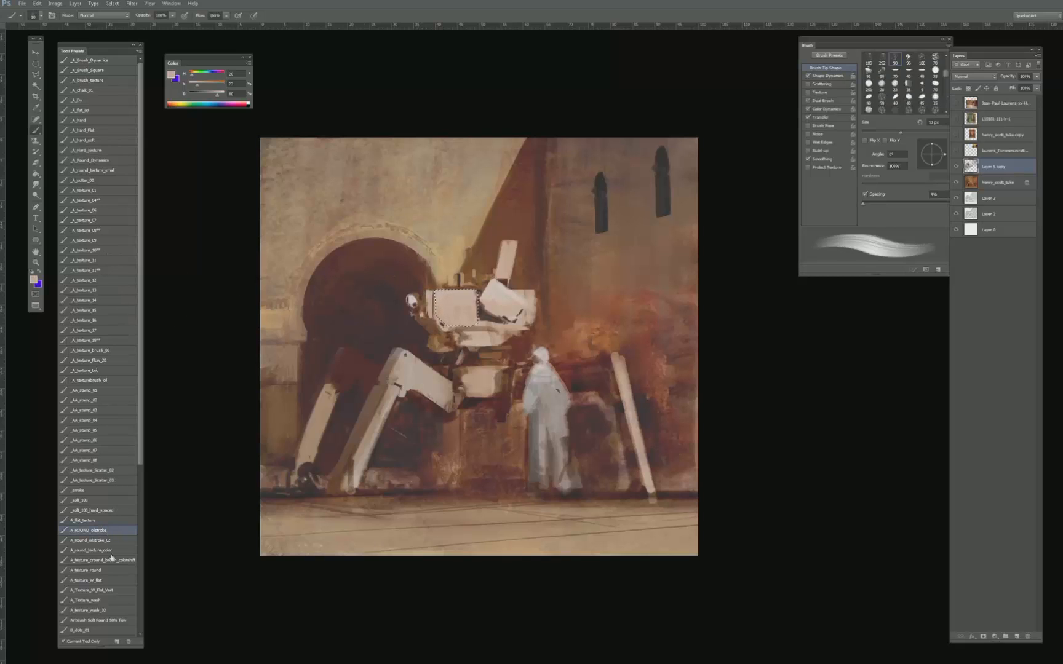
left_click(104, 590)
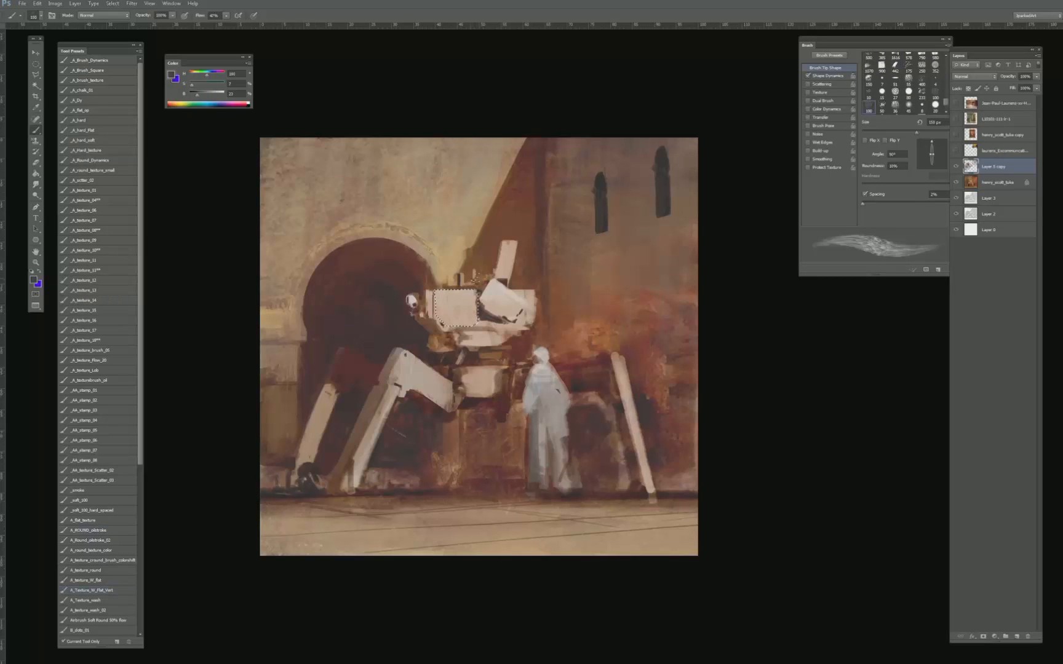
left_click(455, 296, "alt")
key("bracketright")
scroll(143, 447, "down", 1)
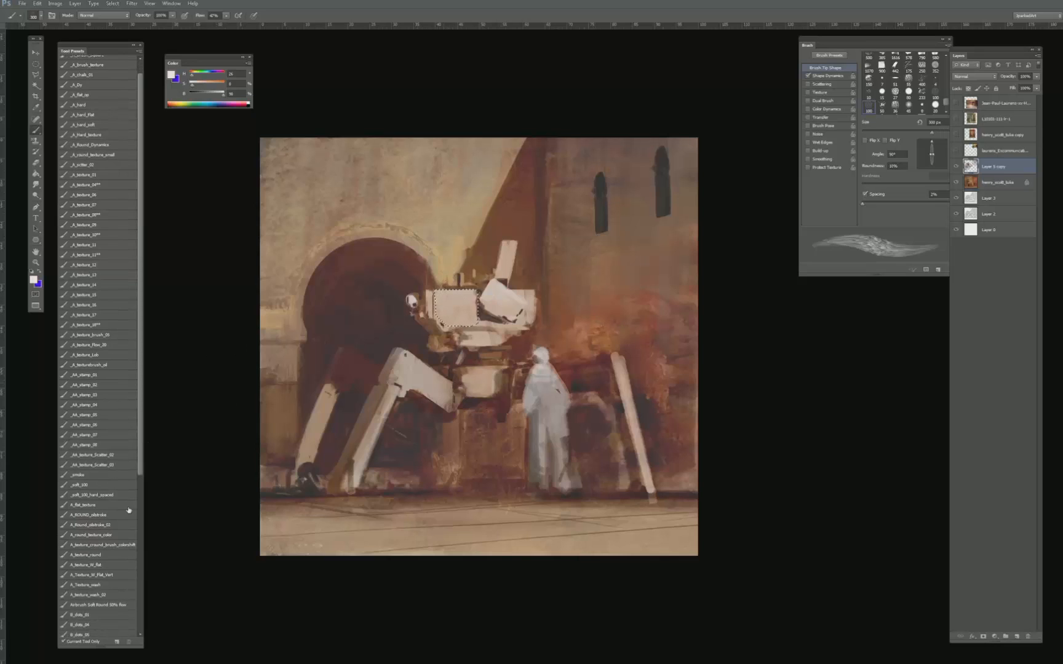
left_click(116, 496)
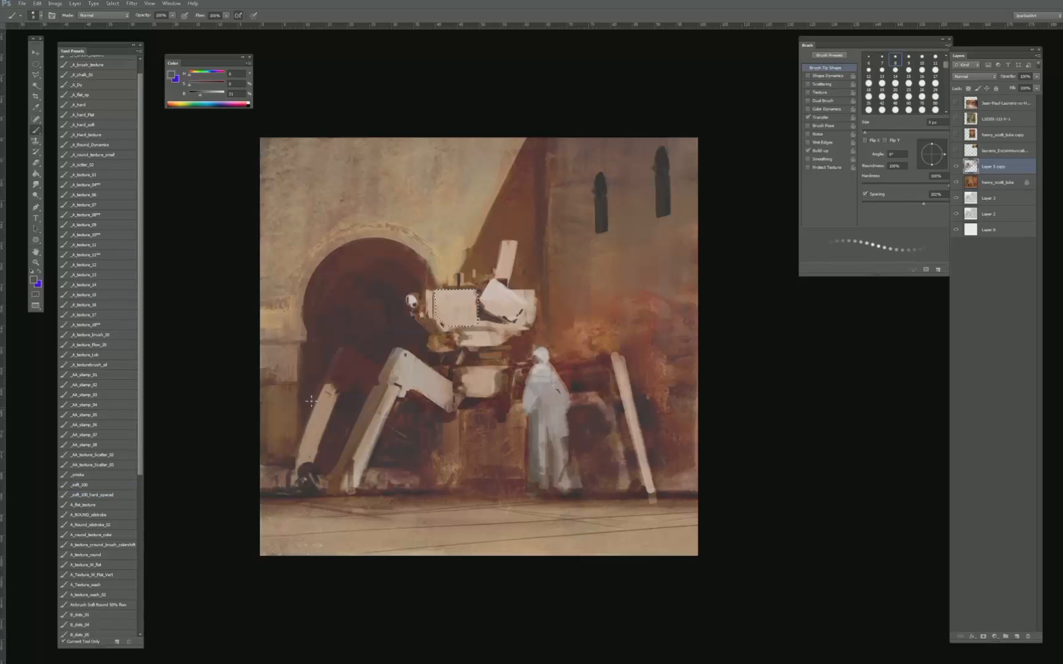
left_click(114, 144)
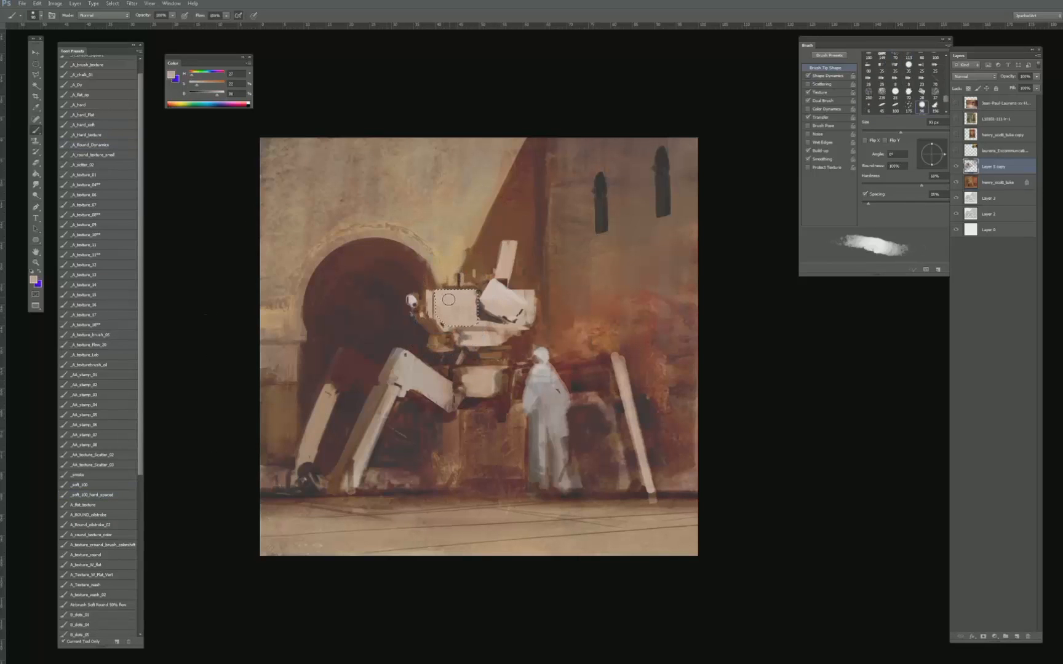
left_click(450, 291, "alt")
key("bracketleft")
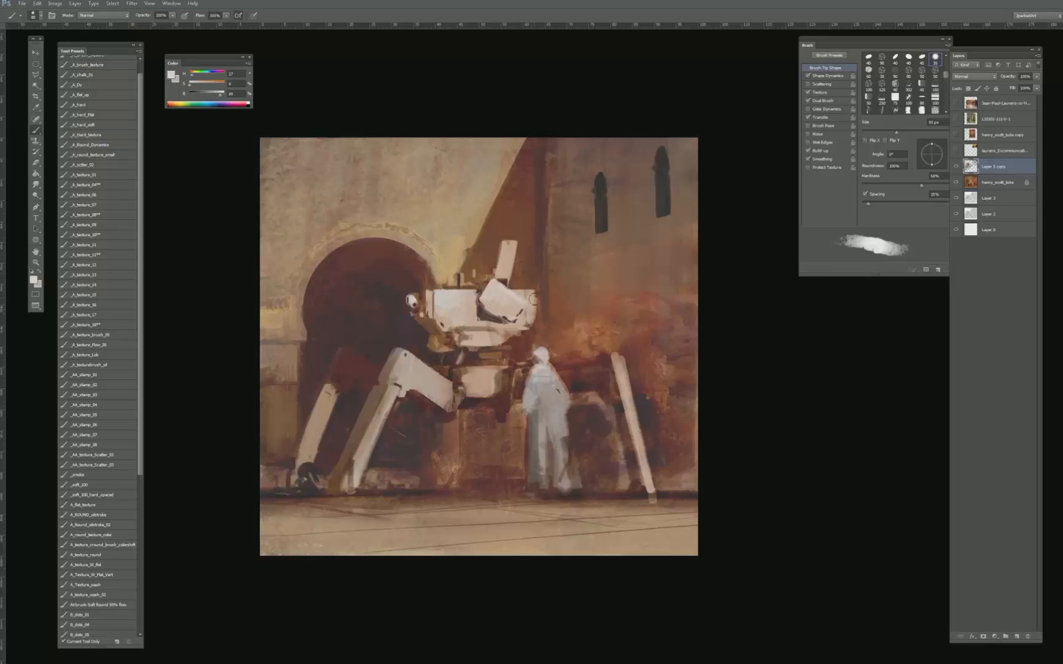
- Undo the last three changes to the machine's hull
key("ctrl+alt+z")
key("ctrl+alt+z")
key("ctrl+alt+z")
- Paint small dark details beneath the hull's front end with a sampled dark tone and the _A_texture_08** brush at 5 to 15 px
left_click(98, 125)
left_click(104, 224)
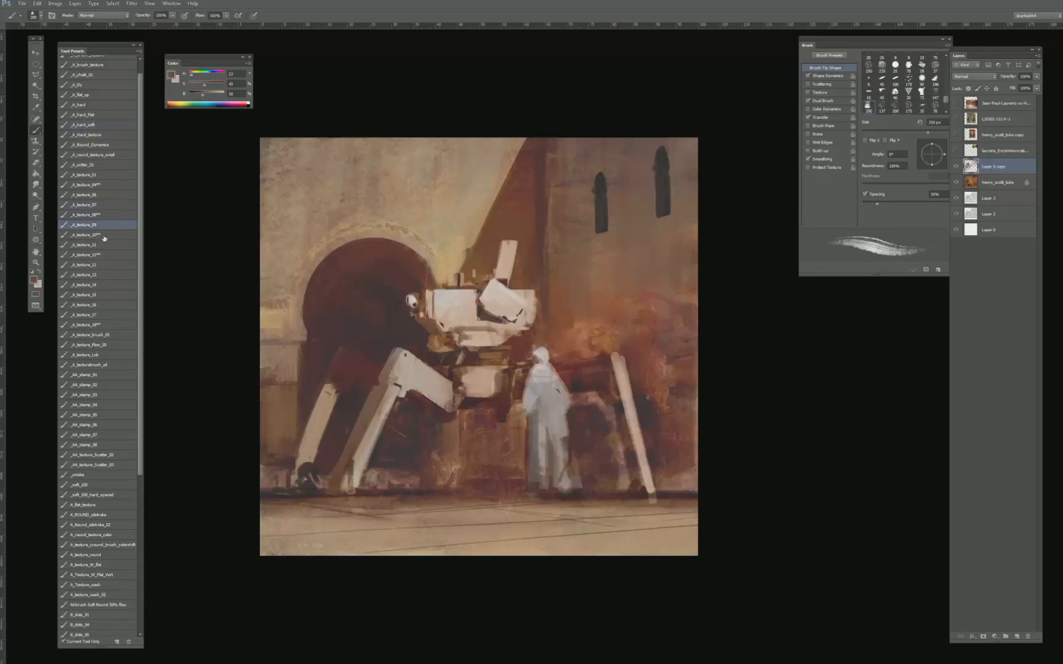
left_click(106, 218)
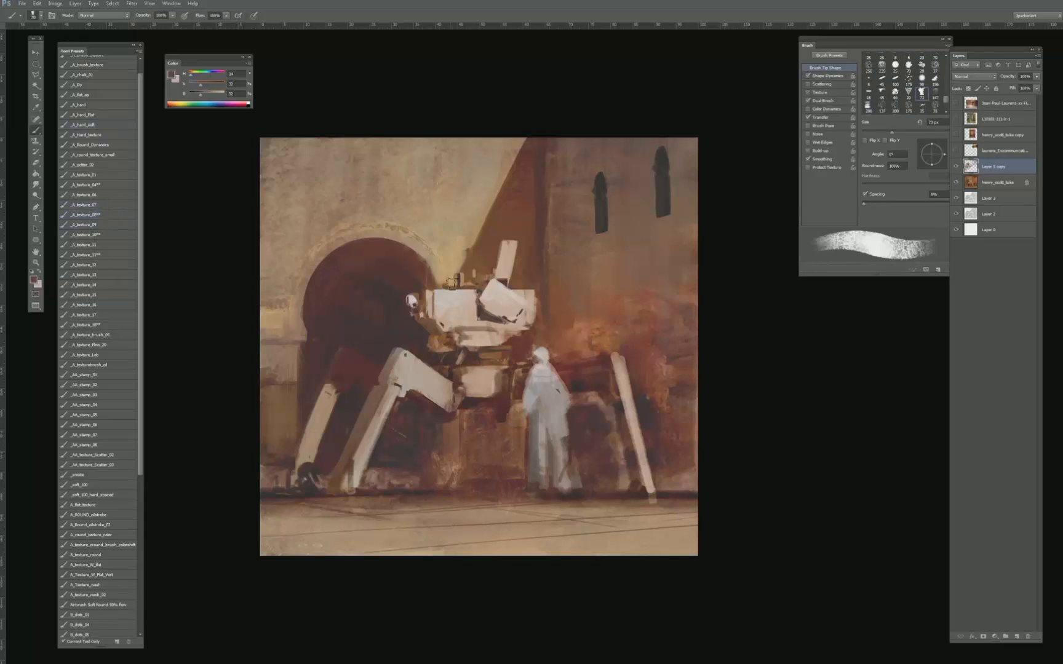
key("bracketleft")
key("bracketleft")
left_click(480, 313, "alt")
key("bracketleft")
key("bracketleft")
key("bracketleft")
key("bracketleft")
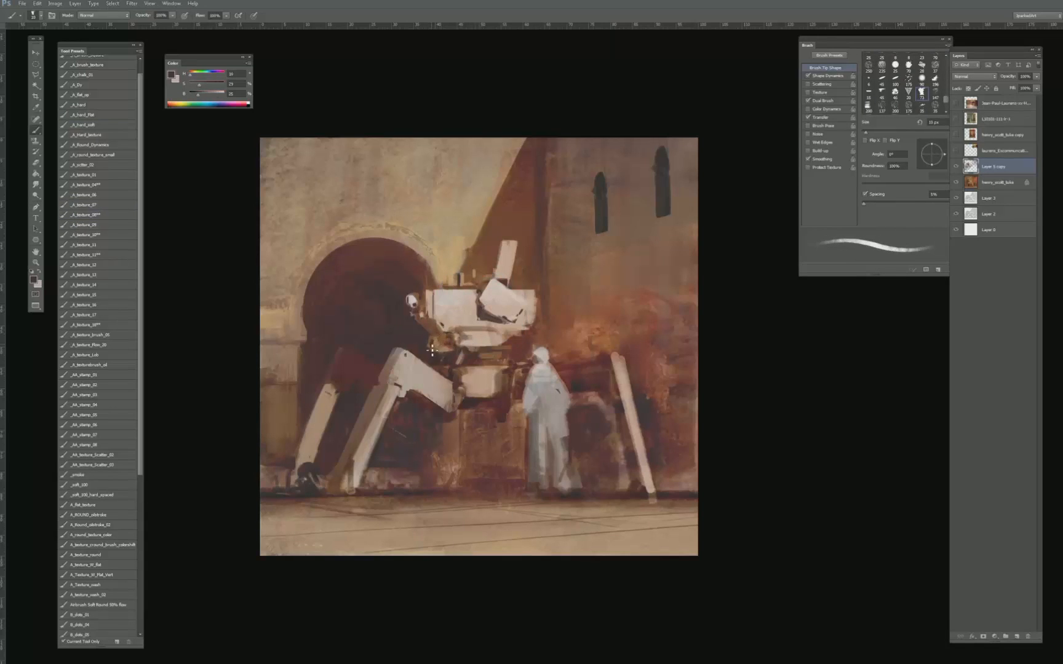
key("bracketright")
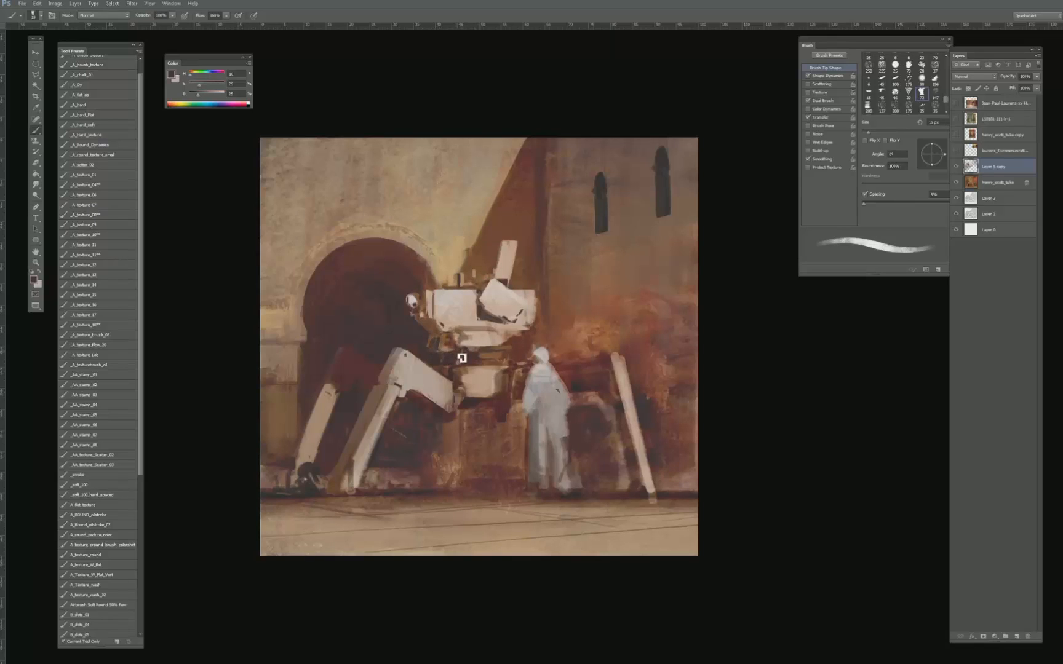
key("bracketleft")
key("bracketleft")
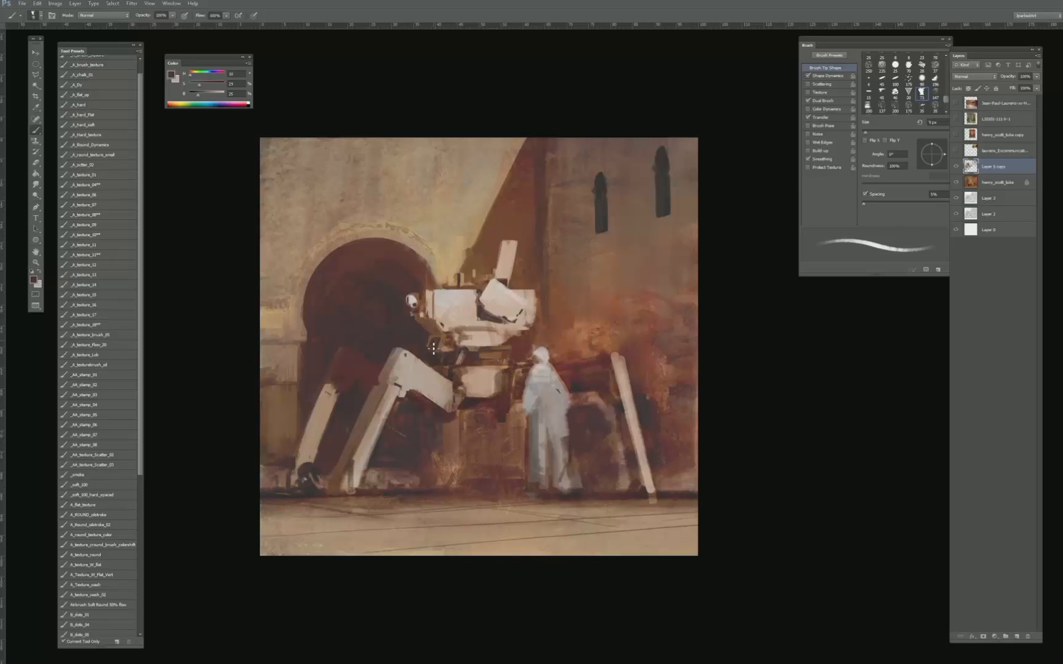
- Sample brown, dark and pale tones and rework the top front edge of the hull around its small fittings
left_click(422, 294, "alt")
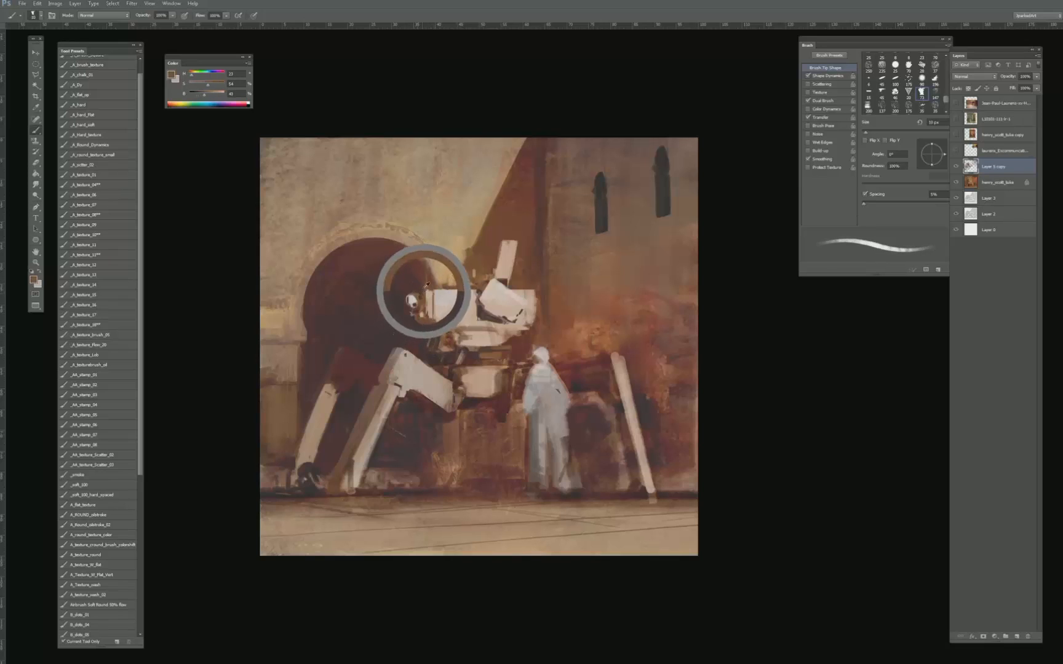
left_click(445, 288, "alt")
left_click(457, 280, "alt")
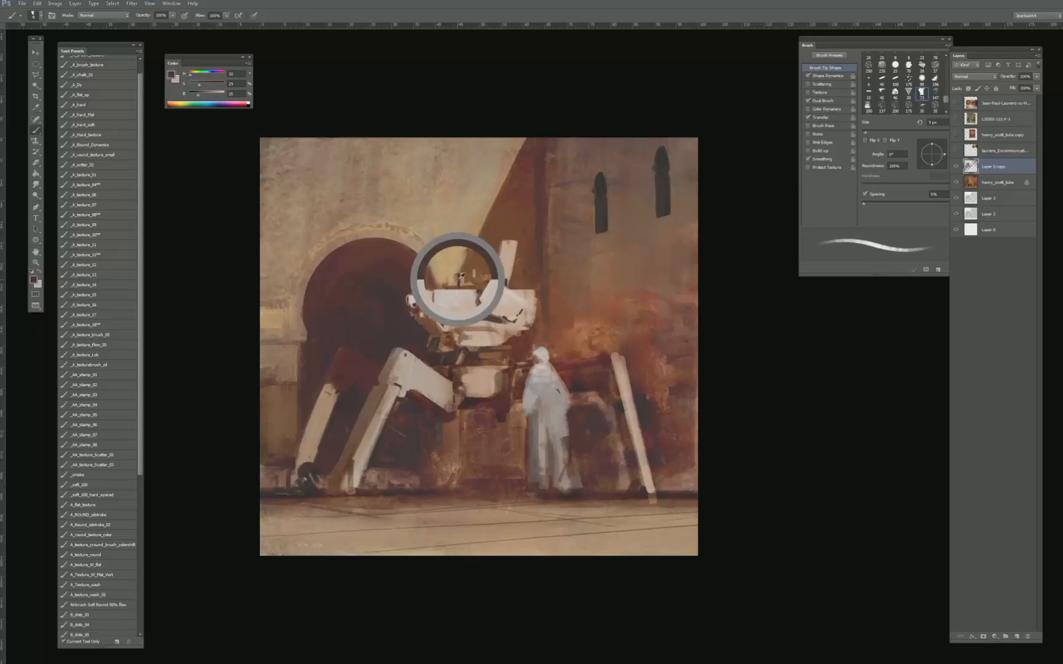
left_click(440, 293, "alt")
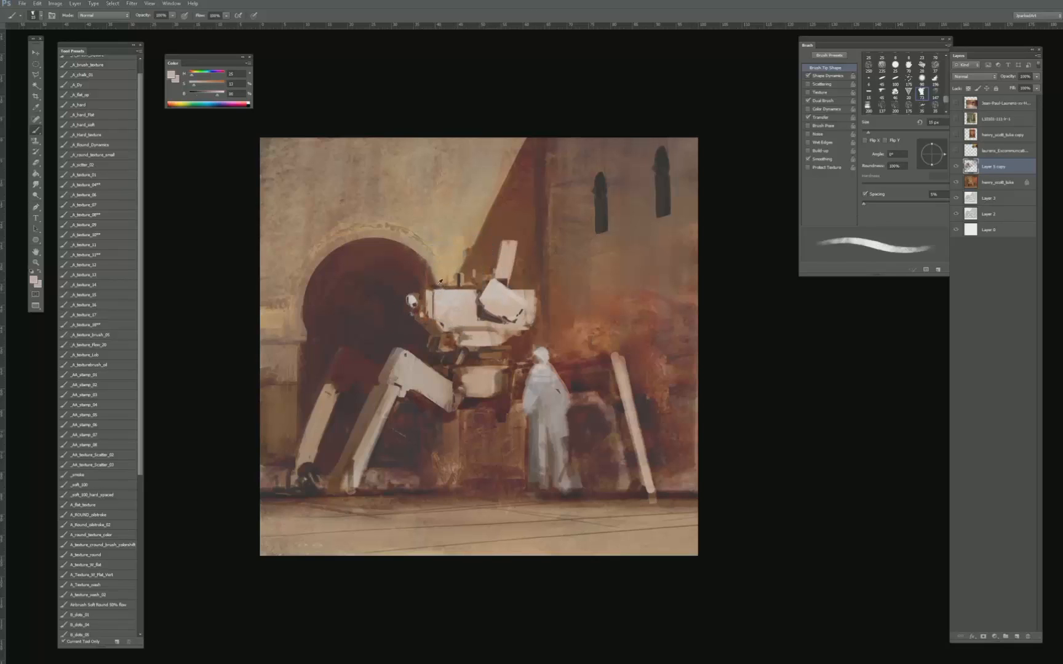
key("bracketright")
key("bracketright")
- Add small dark accents at the hull's upper front corner with a sampled dark tone and a 10 px brush
left_click(455, 281, "alt")
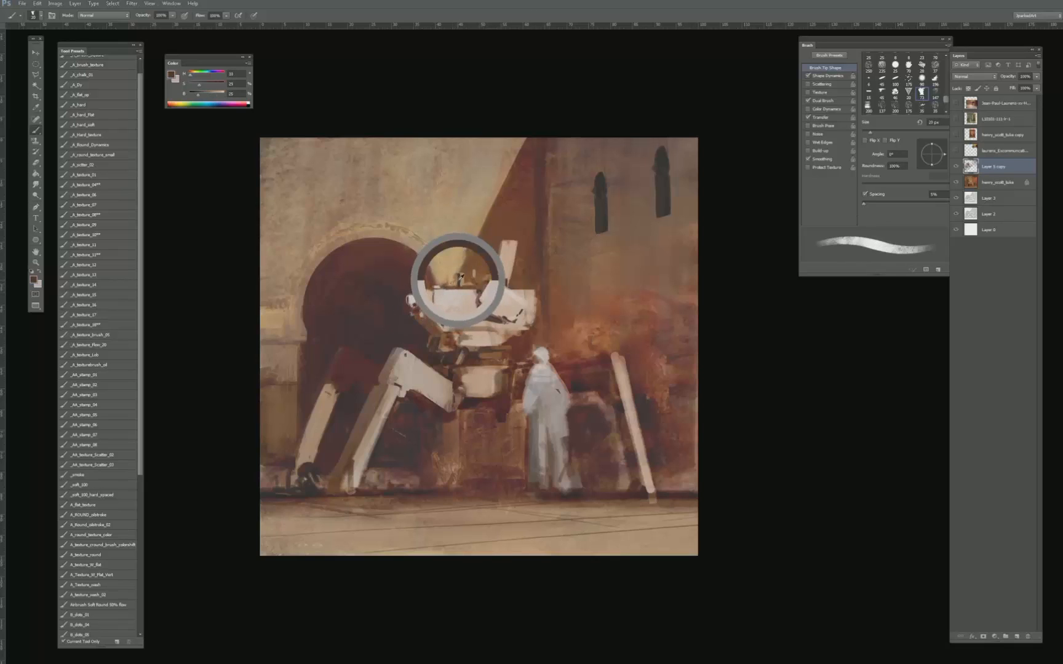
key("bracketleft")
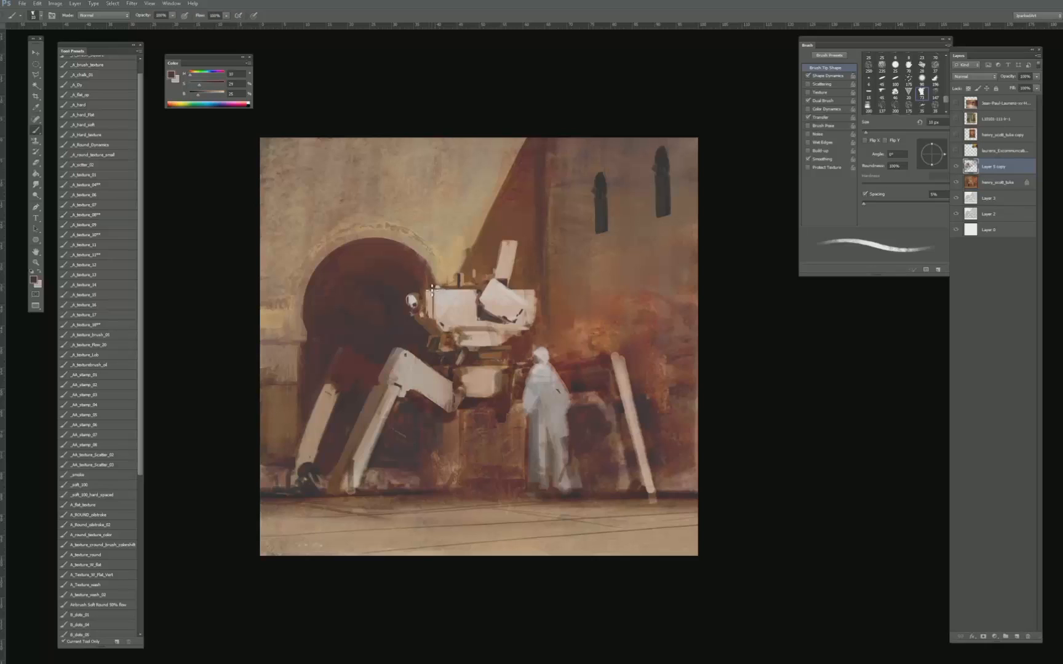
left_click(431, 287, "alt")
key("bracketright")
key("bracketright")
- Sample the dark gap colour and sharpen the shadow between the hull's front panel and the tilted box
left_click(480, 307, "alt")
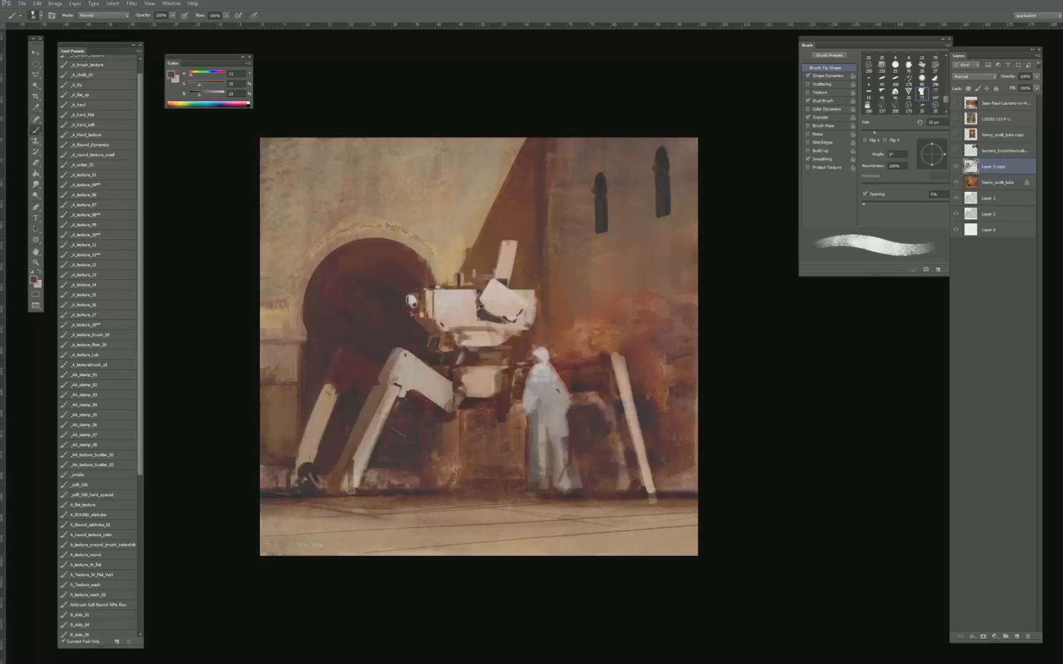
left_click(483, 306, "alt")
key("bracketleft")
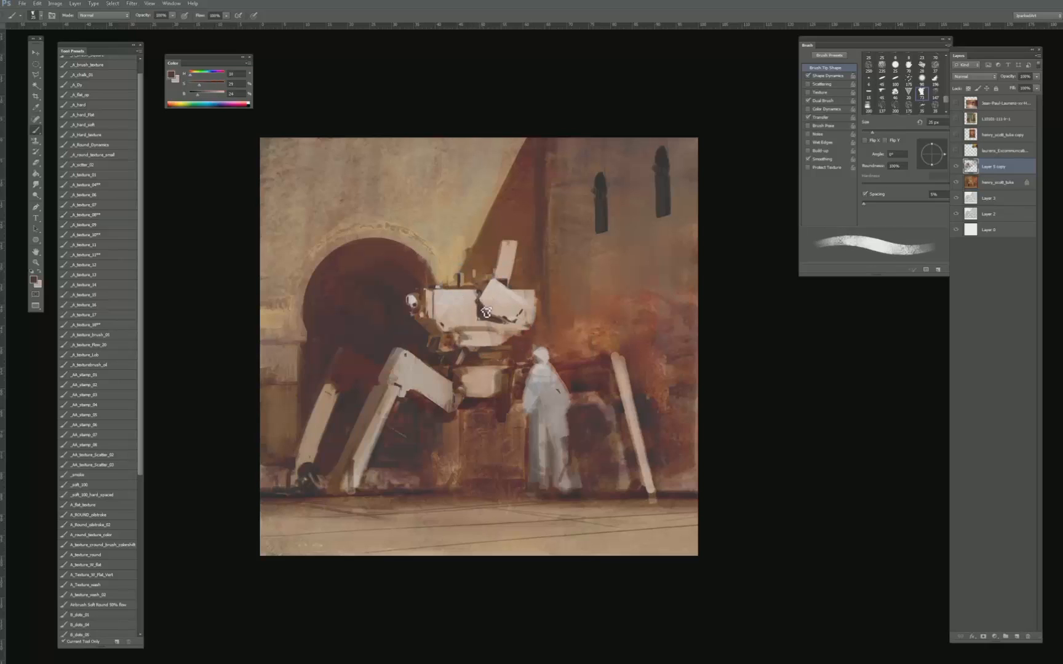
key("bracketleft")
key("bracketleft")
key("bracketleft")
key("bracketright")
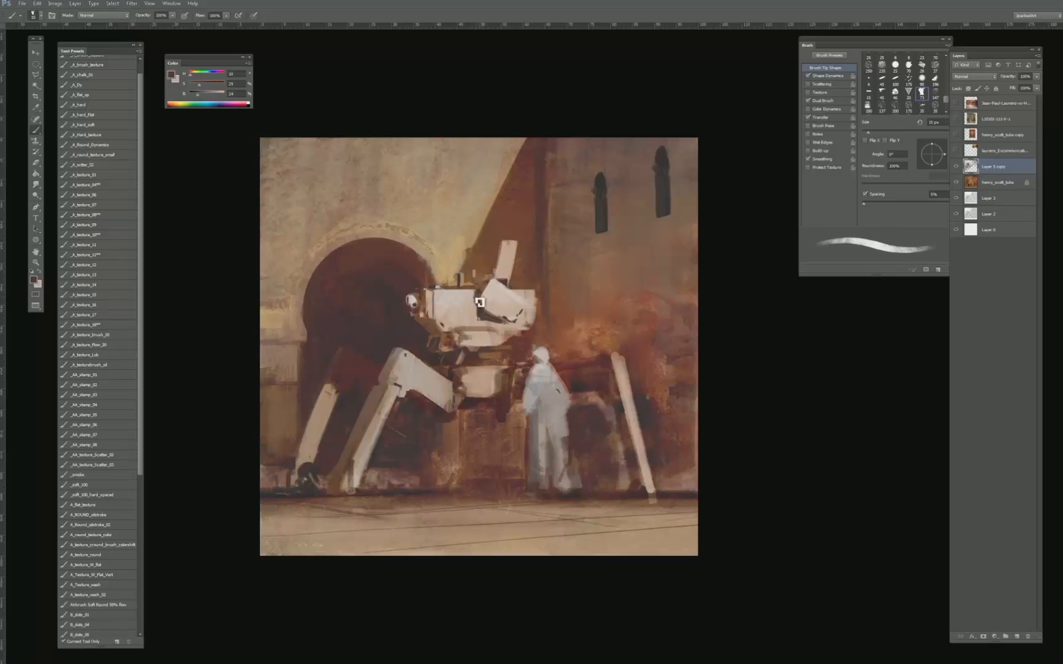
left_click(480, 302, "alt")
left_click(480, 305, "alt")
- Sample a warm brown below the hull's front and paint a thin seam along the hull's underside, undoing unwanted strokes
key("bracketright")
key("bracketright")
left_click(435, 324, "alt")
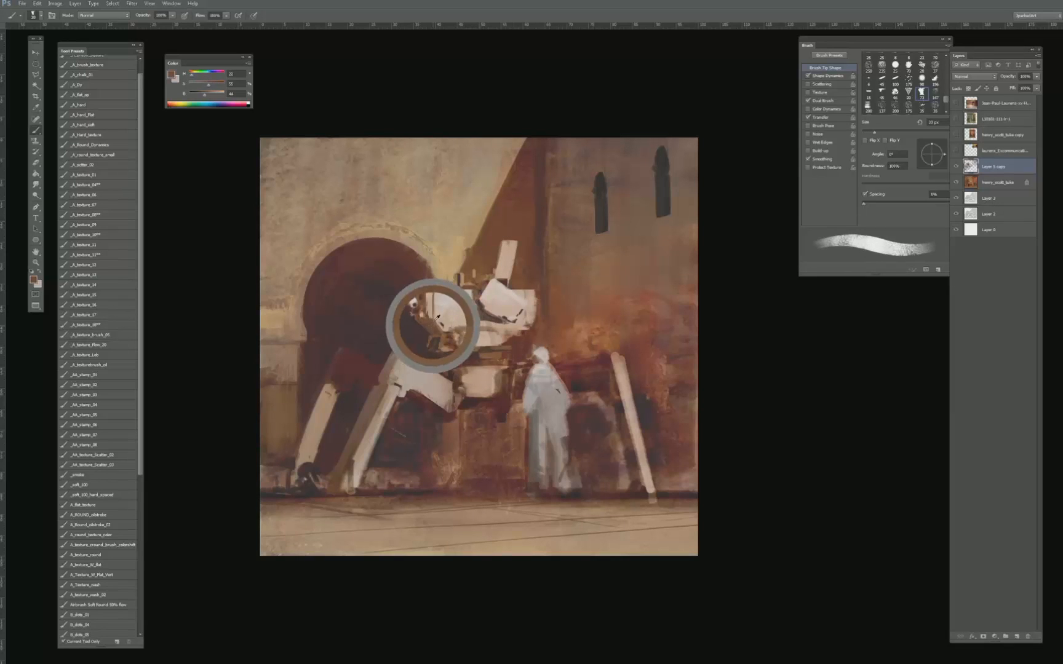
key("bracketright")
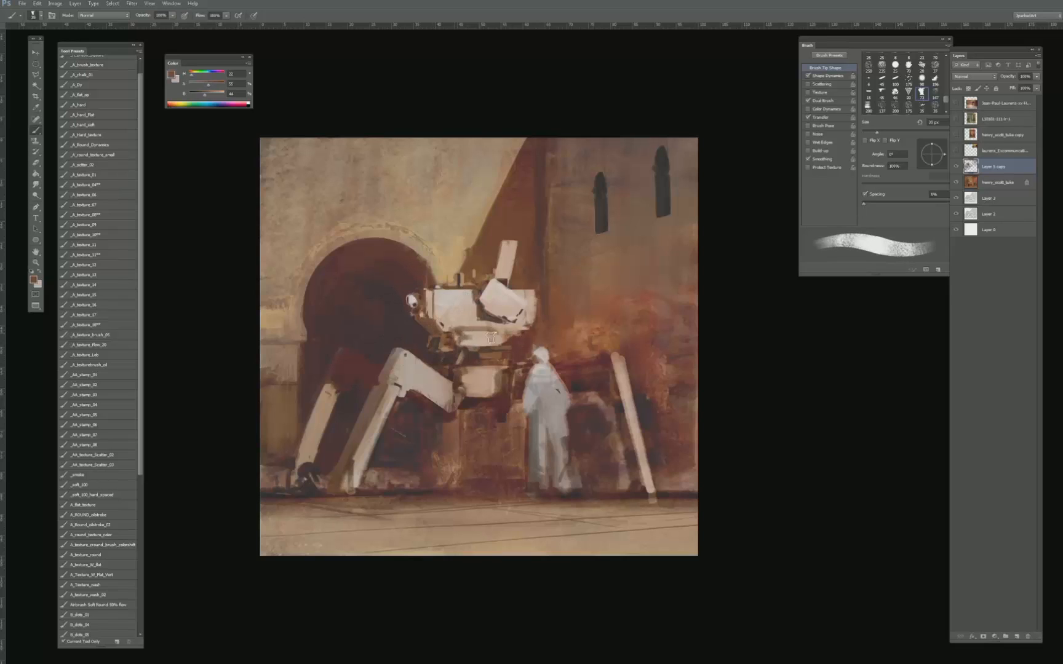
mouse_move(491, 338)
left_mouse_down()
mouse_move(521, 334)
mouse_move(463, 338)
mouse_move(512, 338)
left_mouse_up()
key("ctrl+z")
key("bracketleft")
key("ctrl+z")
key("ctrl+z")
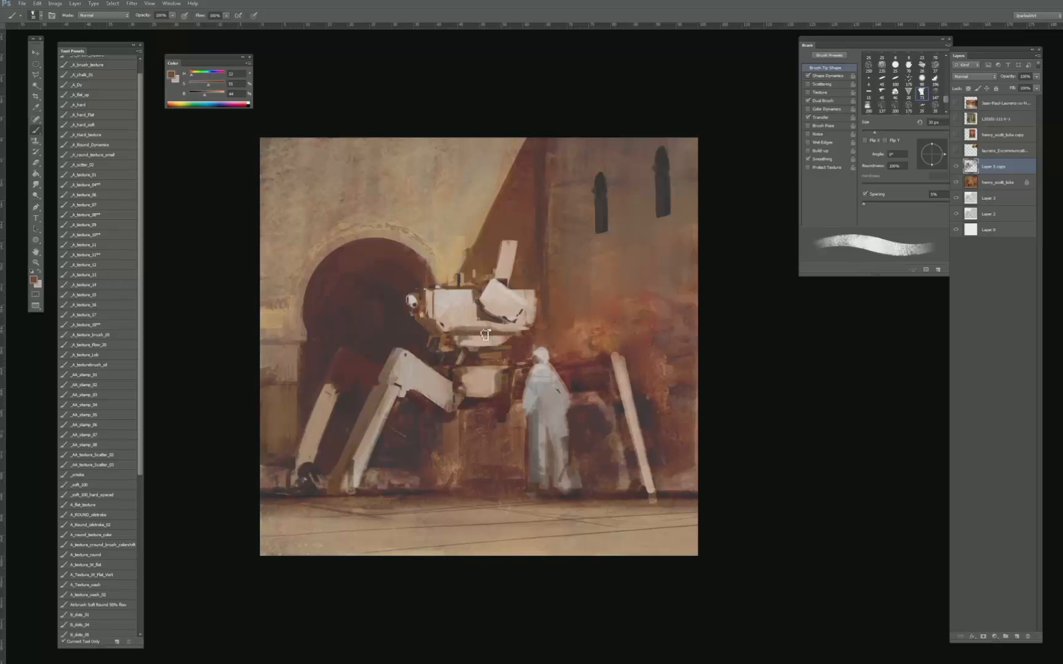
key("bracketleft")
key("bracketleft")
key("bracketleft")
key("bracketleft")
key("bracketleft")
- Refine the seam beneath the hull with sampled pale pink and muted brown tones, varying the brush size
left_click(464, 329, "alt")
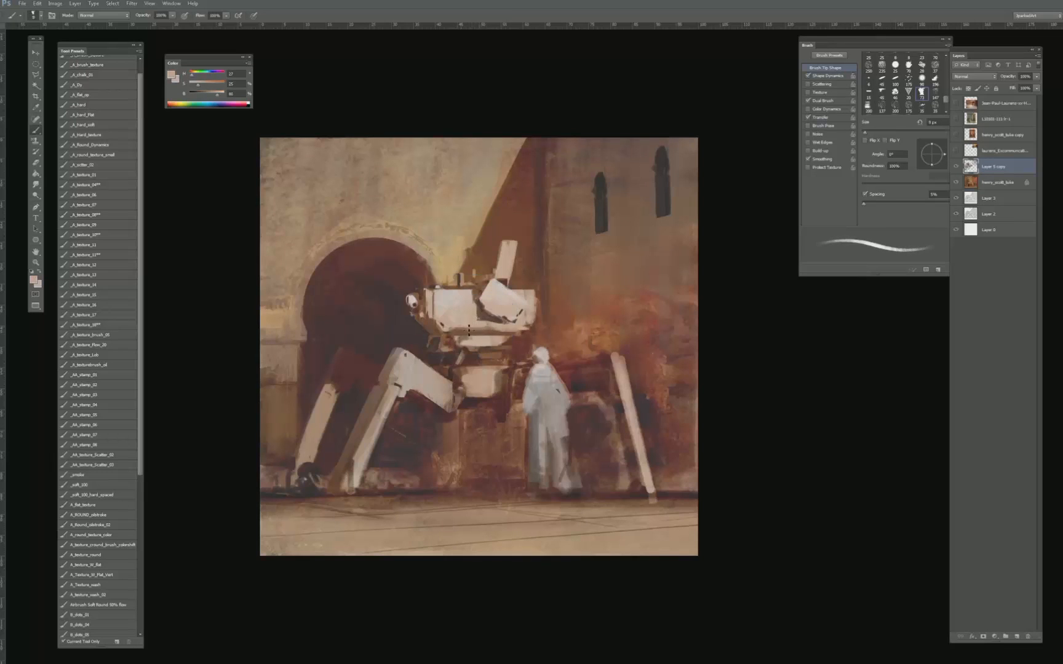
key("bracketright")
key("bracketright")
key("bracketright")
key("bracketright")
key("bracketright")
key("bracketright")
key("bracketright")
key("bracketright")
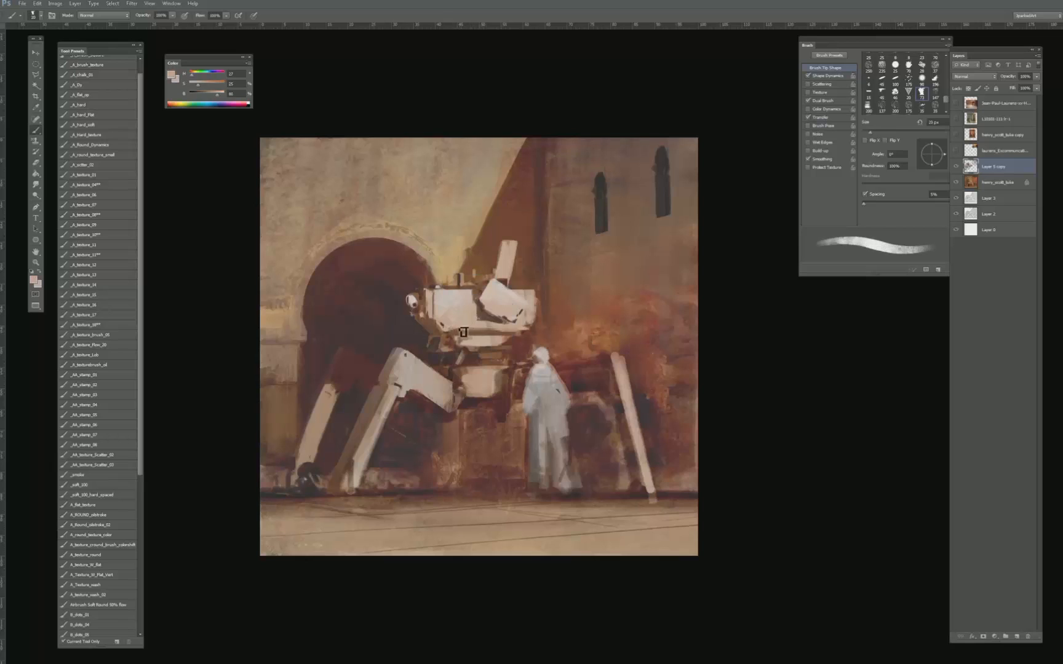
key("bracketright")
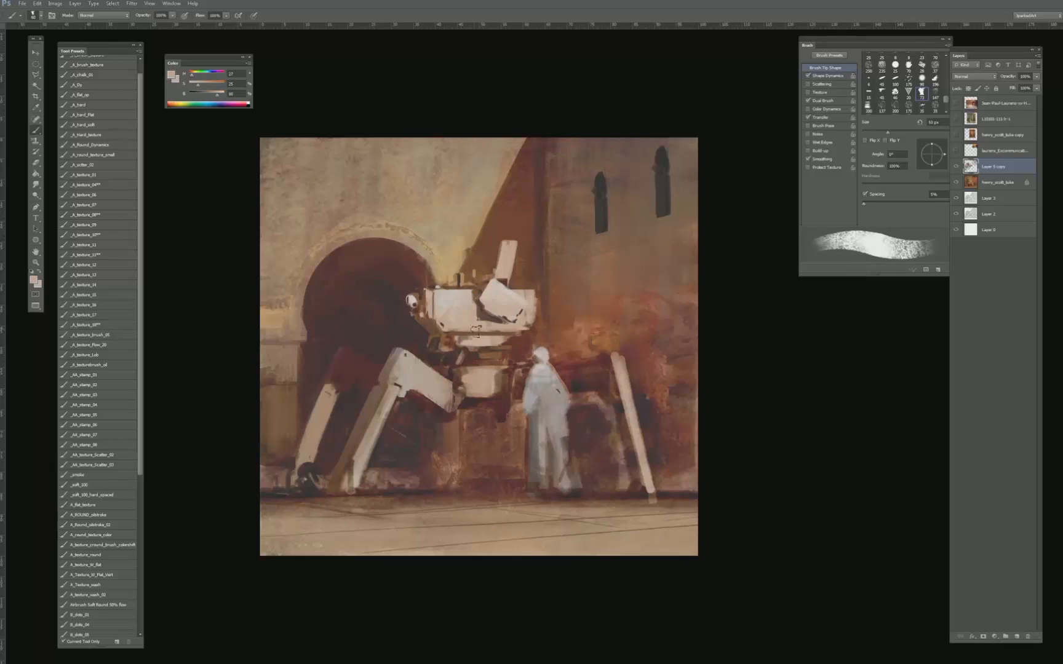
left_click(485, 333, "alt")
key("bracketleft")
key("bracketleft")
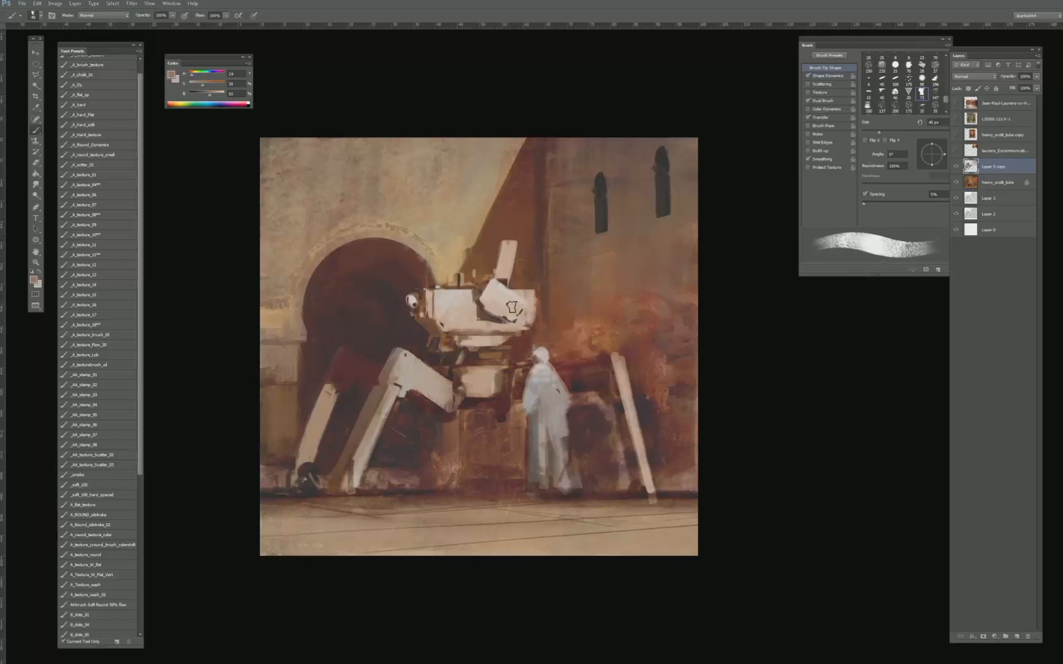
- Sample shaded hull tones and repaint the rear end of the hull beside the tilted box
key("bracketright")
left_click(534, 314, "alt")
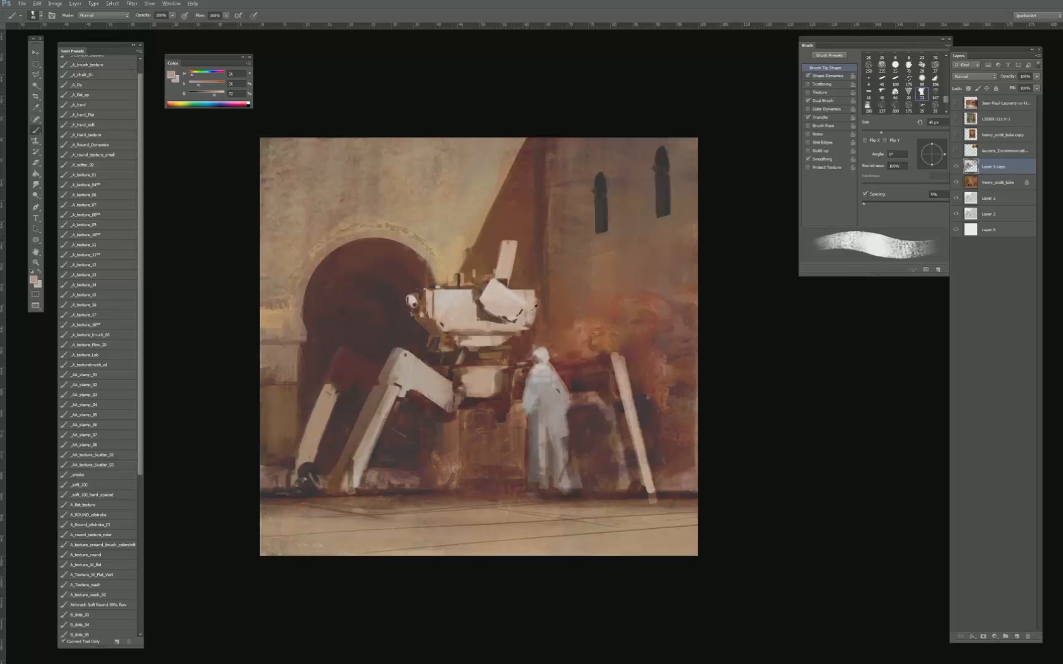
left_click(532, 327, "alt")
key("bracketleft")
key("bracketleft")
key("bracketleft")
key("bracketleft")
- Refine the upright fin and its base on top of the hull with sampled pale and warm brown tones
left_click(499, 261, "alt")
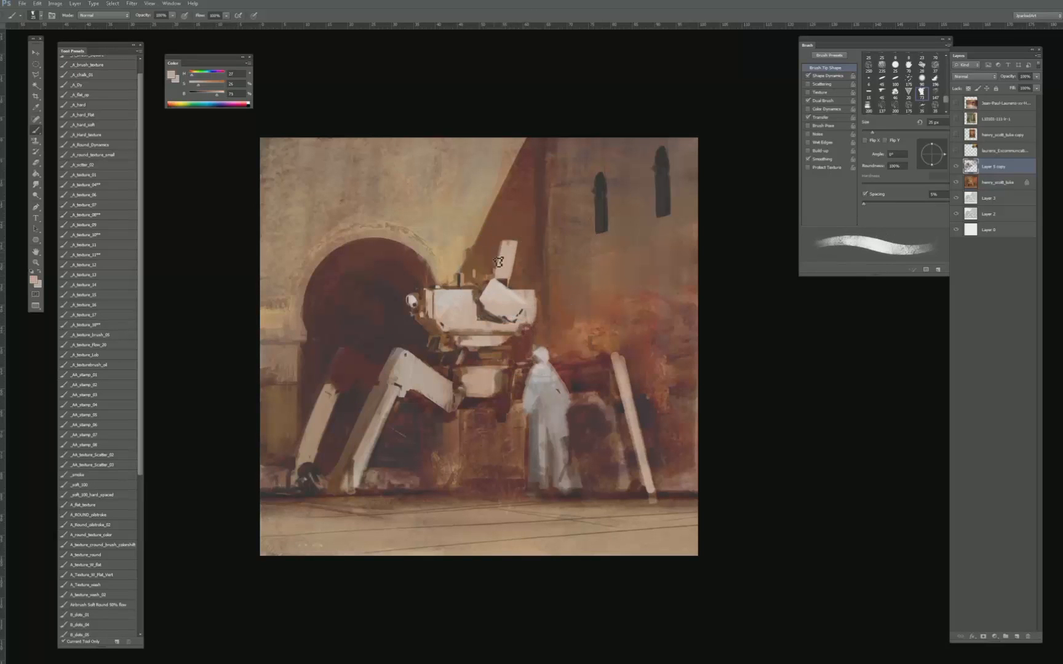
left_click(499, 242, "alt")
mouse_move(498, 278)
left_mouse_down()
mouse_move(501, 244)
mouse_move(486, 285)
left_mouse_up()
left_click(503, 274, "alt")
key("bracketleft")
key("bracketleft")
left_click(474, 273, "alt")
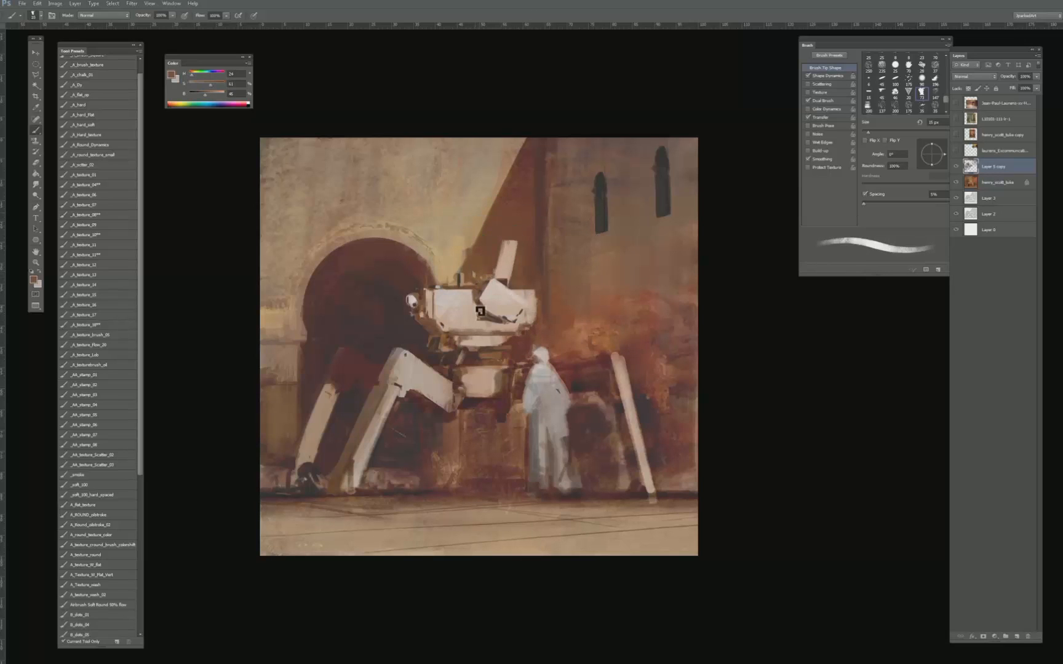
- Repaint the shadowed area between the lower body block and the robed figure with sampled dark red-brown and near-black tones
key("bracketright")
key("bracketright")
key("bracketright")
key("bracketright")
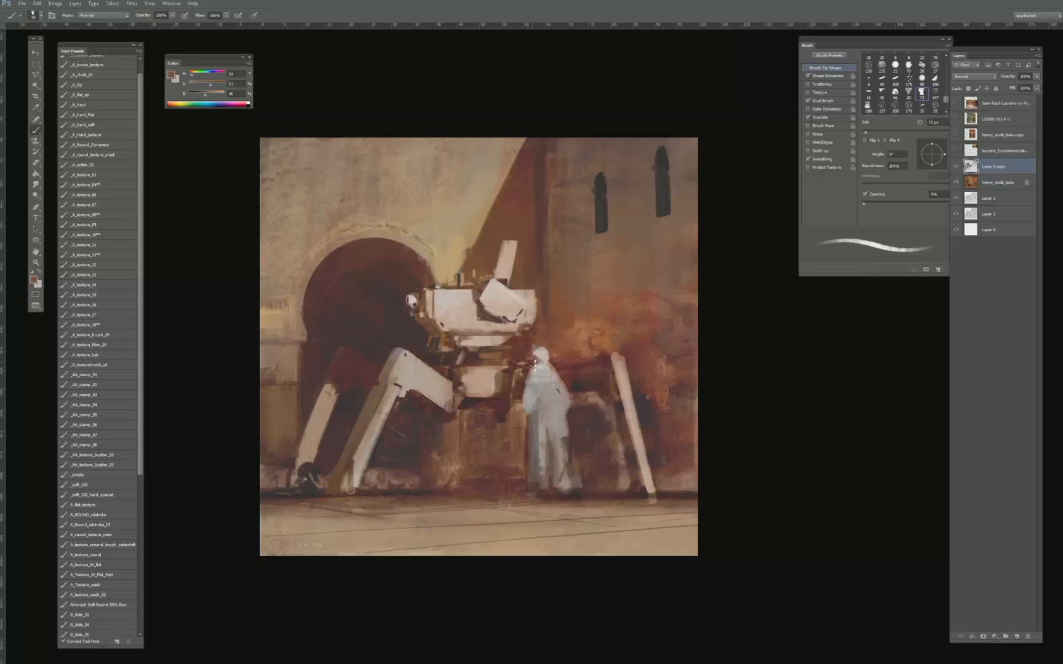
left_click(500, 386, "alt")
key("bracketright")
key("bracketright")
key("bracketright")
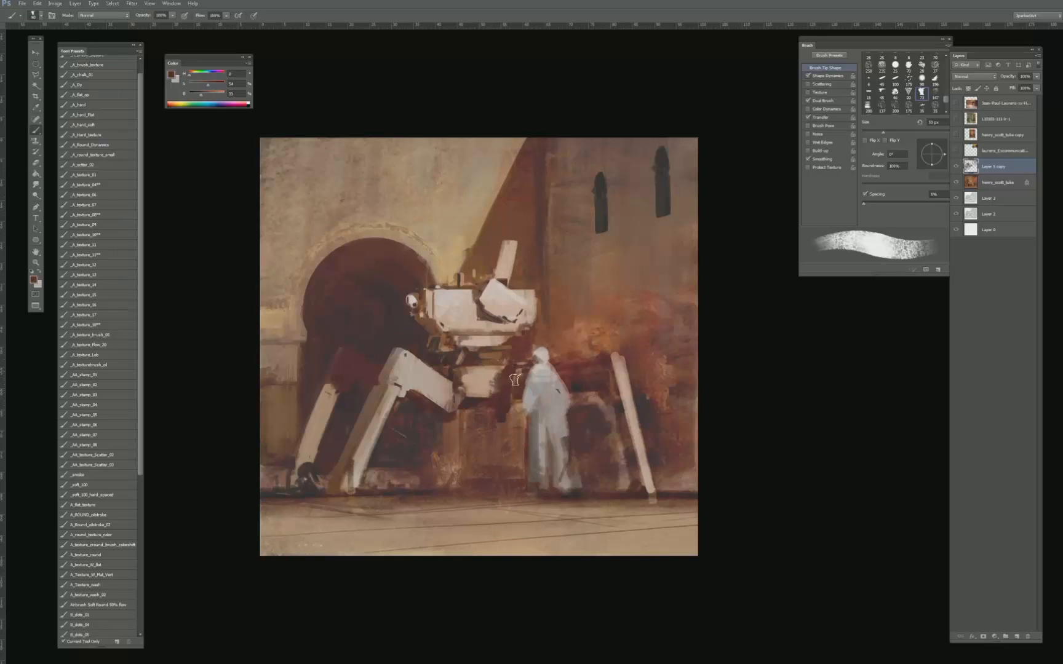
left_click(584, 385, "alt")
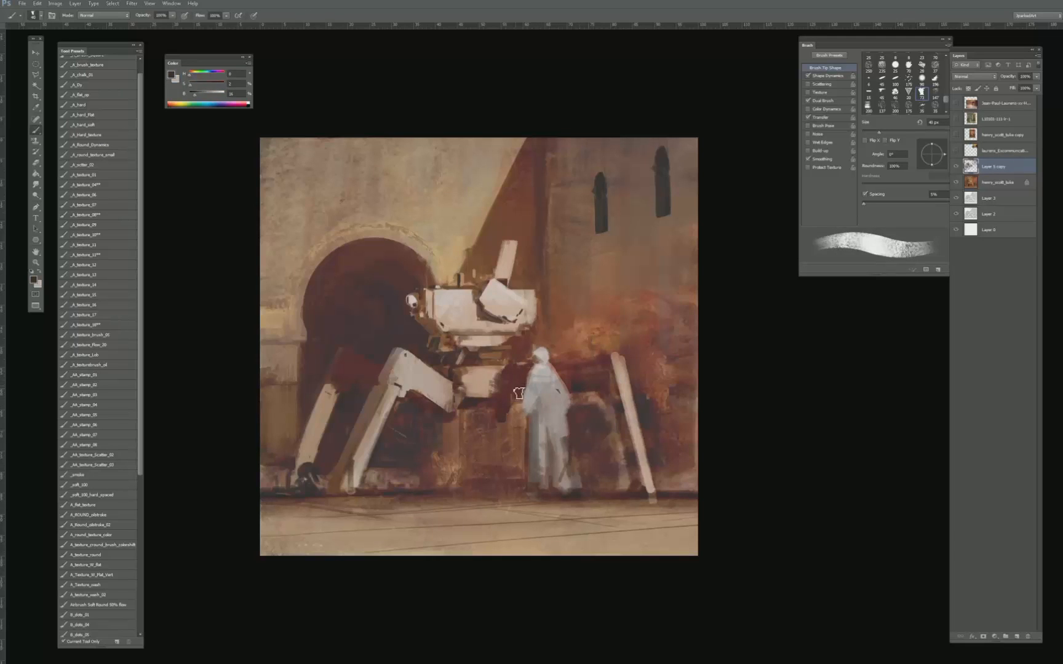
key("bracketleft")
key("bracketleft")
key("bracketleft")
key("bracketleft")
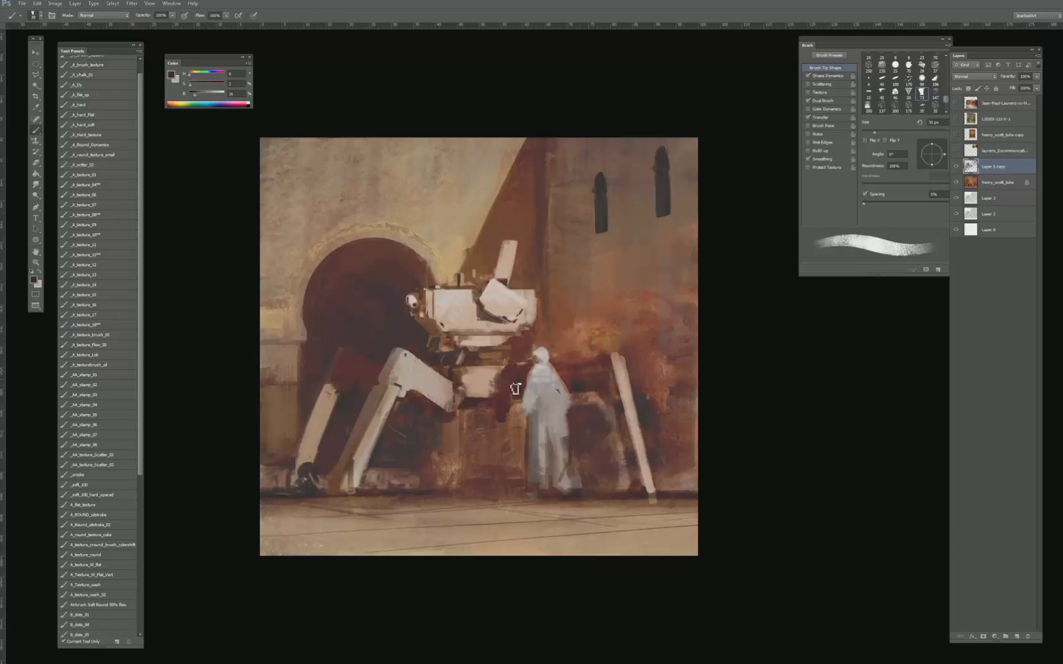
- Sample muted browns and paint a short vertical fitting hanging where the front leg meets the lower body block
key("bracketright")
key("bracketright")
key("bracketright")
left_click(464, 403, "alt")
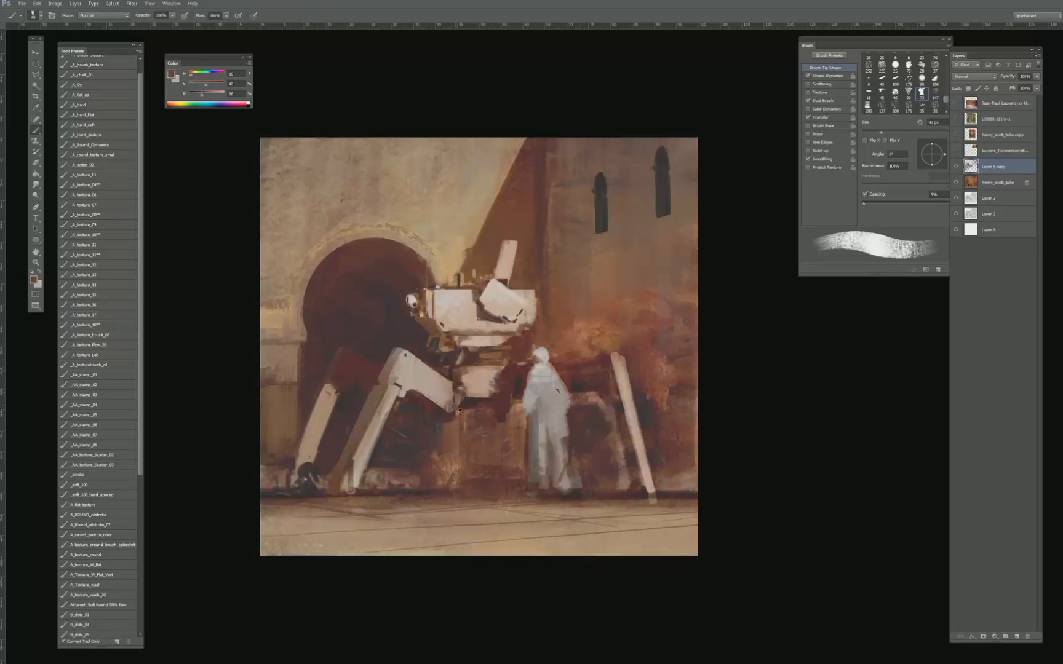
key("bracketright")
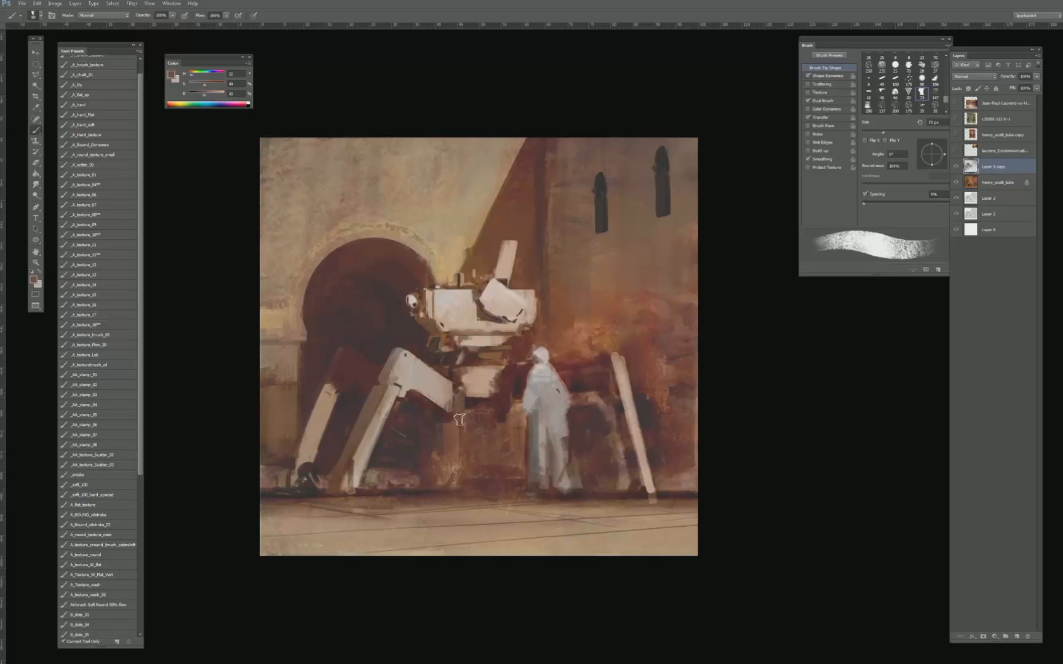
left_click(467, 407, "alt")
key("bracketleft")
key("bracketleft")
key("bracketleft")
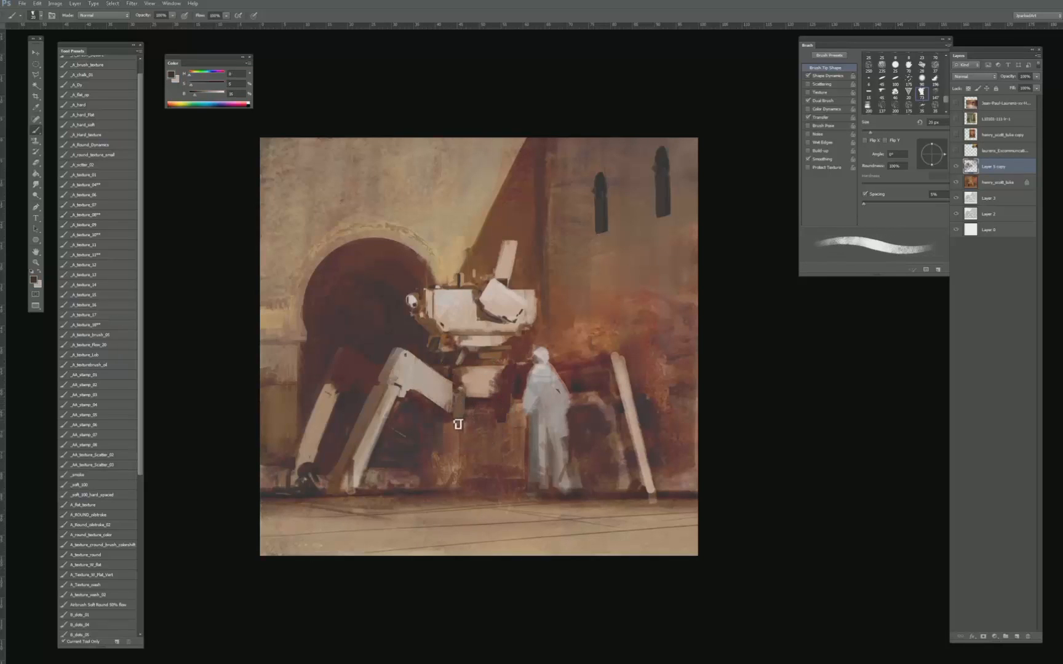
- Sample a darker tone and reshape the lower end of the hanging fitting, varying the brush size
key("bracketright")
key("bracketright")
left_click(464, 404, "alt")
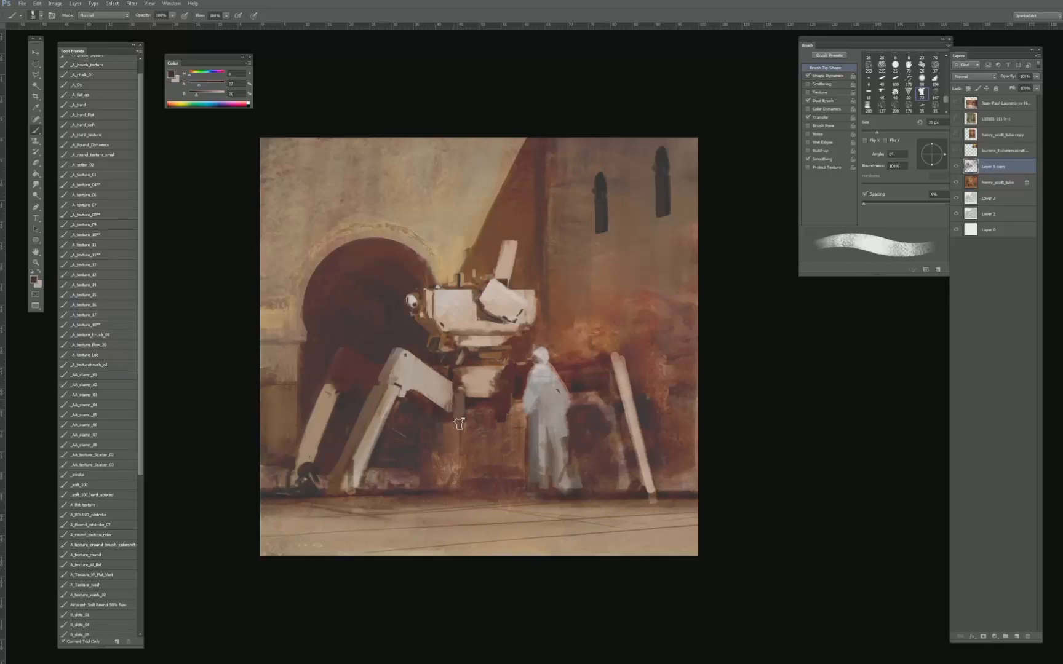
key("bracketleft")
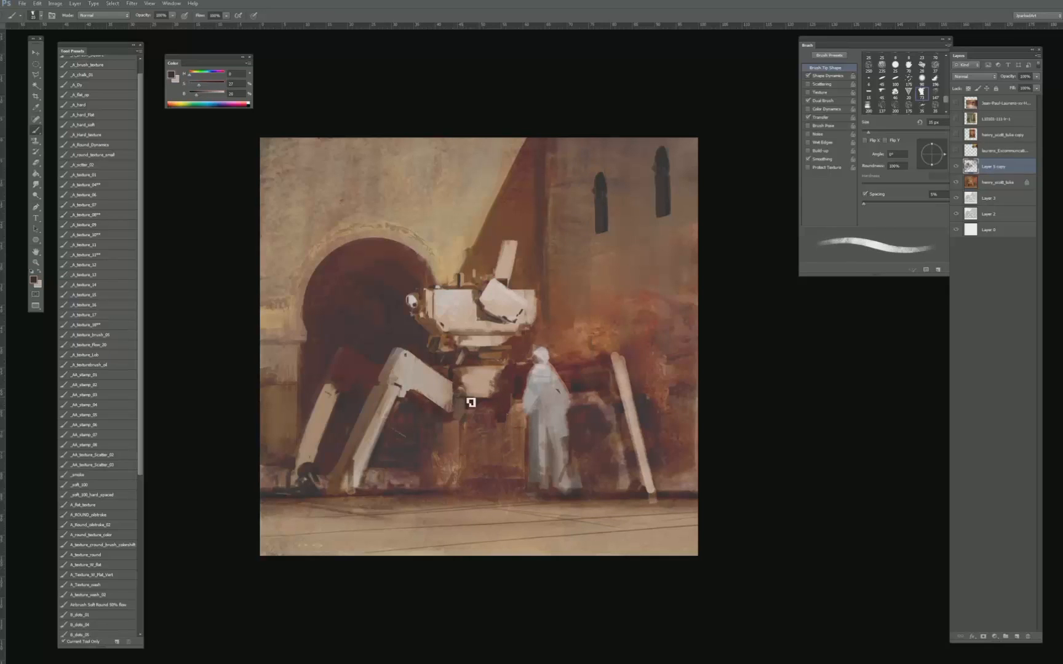
key("bracketright")
key("bracketright")
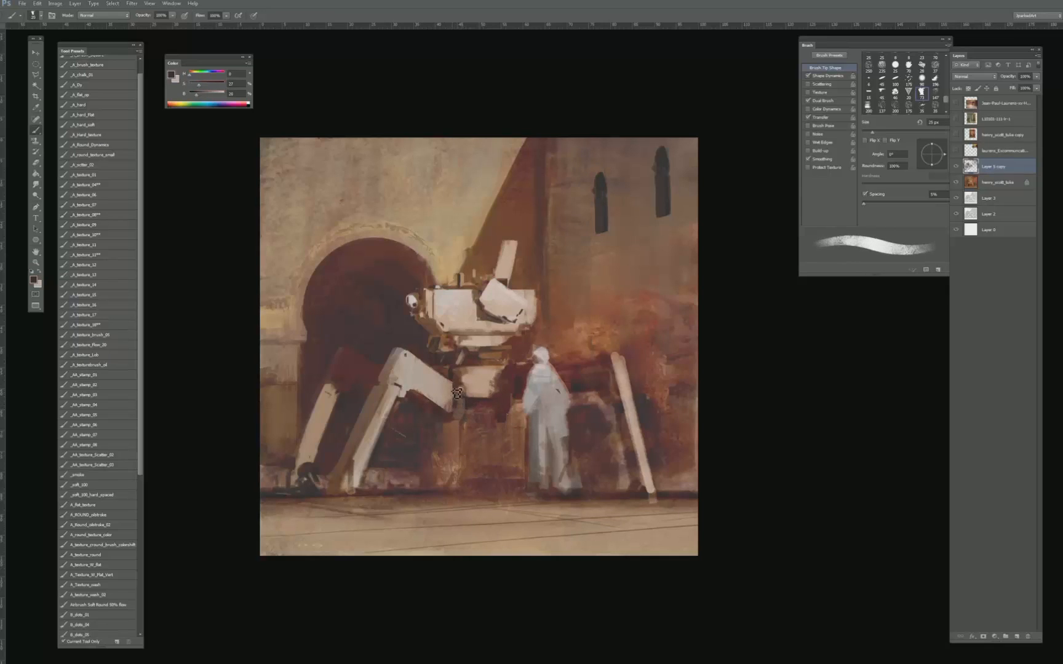
key("bracketleft")
key("bracketleft")
key("bracketleft")
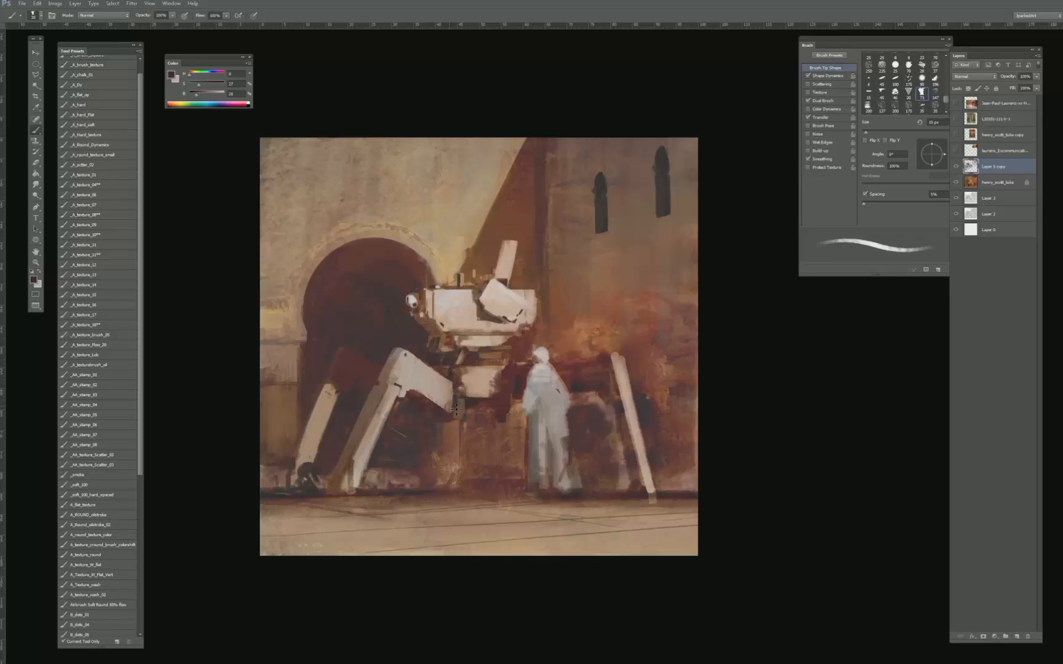
key("bracketright")
key("bracketright")
key("bracketright")
- Carve a notched edge and joint detail into the inner end of the front leg's upper segment with sampled dark and warm browns
left_click(442, 369, "alt")
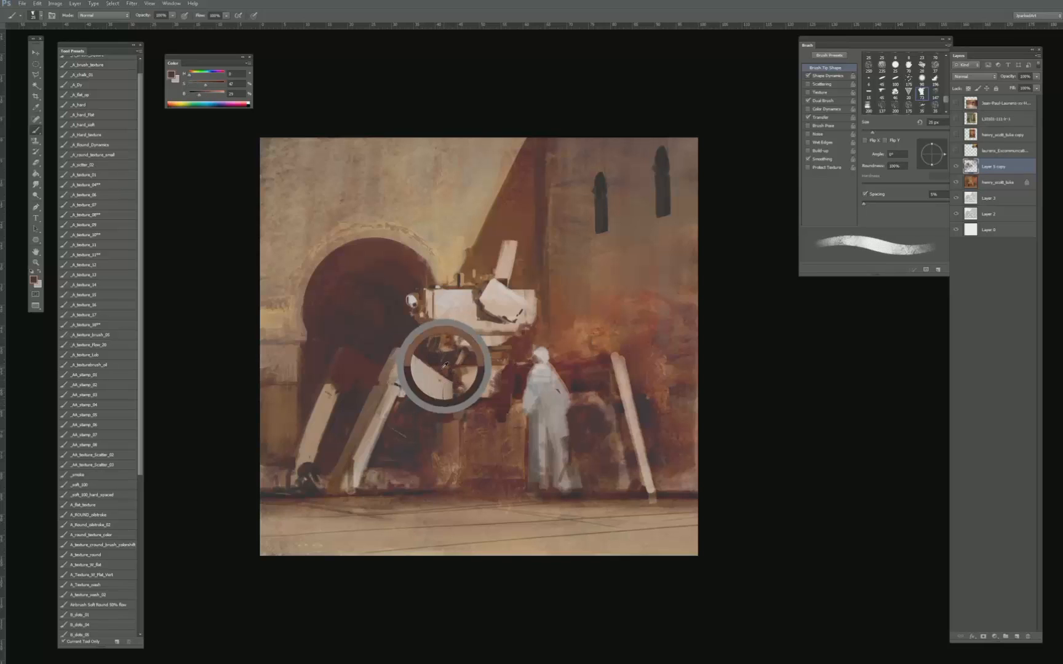
left_click(444, 376, "alt")
key("bracketleft")
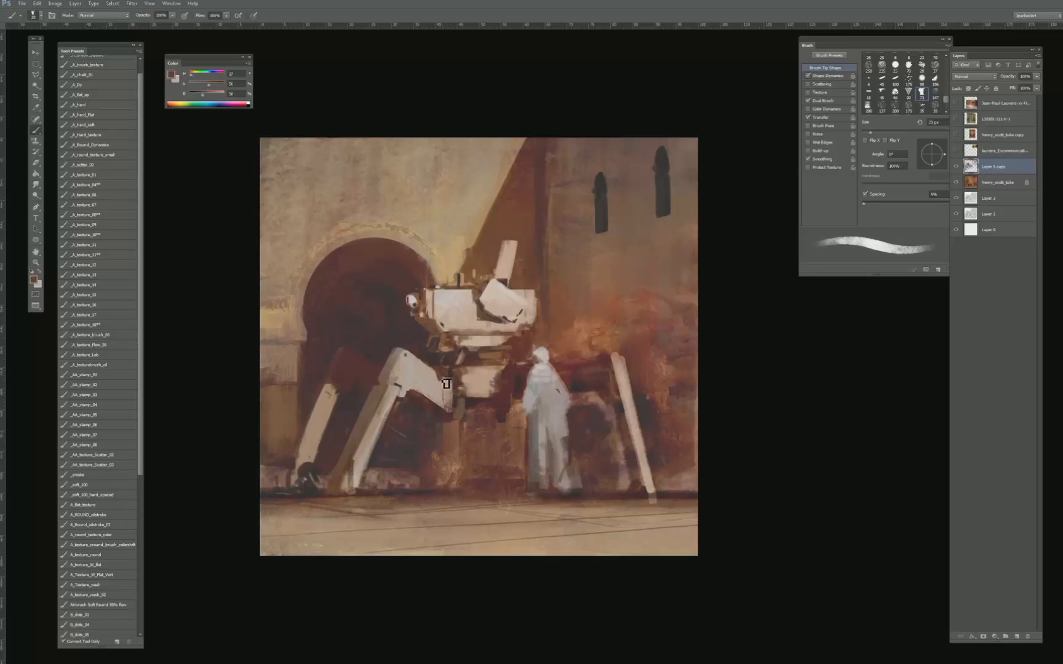
left_click(448, 375, "alt")
left_click(440, 366, "alt")
left_click(436, 373, "alt")
left_click(441, 406, "alt")
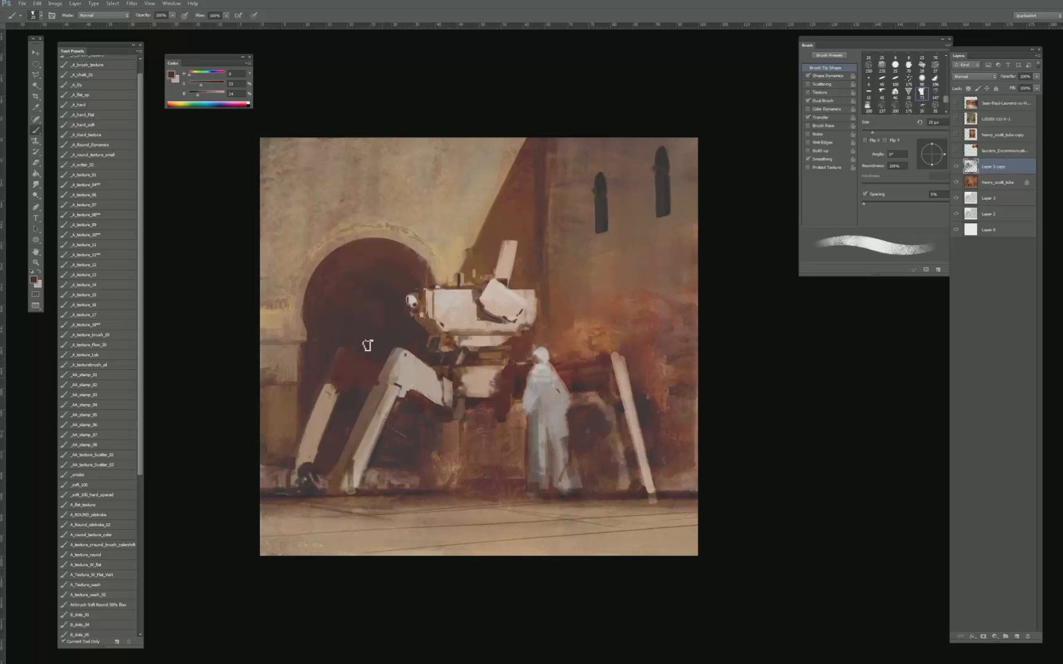
- Refine the small fittings beneath the hull's front with sampled warm brown and dark arch tones
left_click(399, 393, "alt")
key("bracketright")
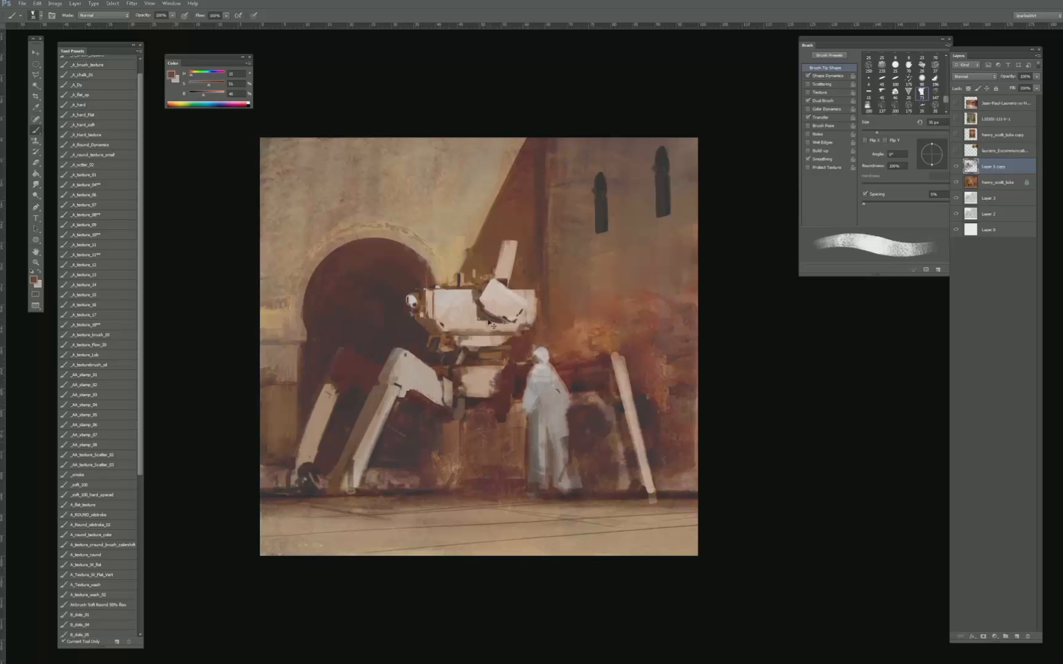
key("bracketleft")
left_click(431, 333, "alt")
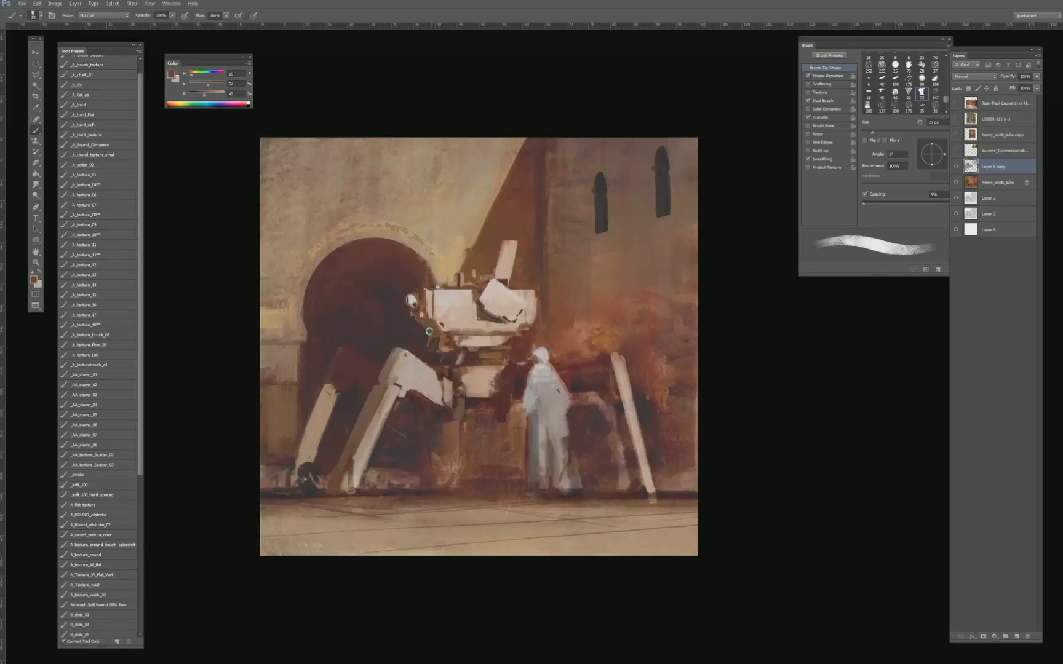
key("bracketleft")
key("bracketleft")
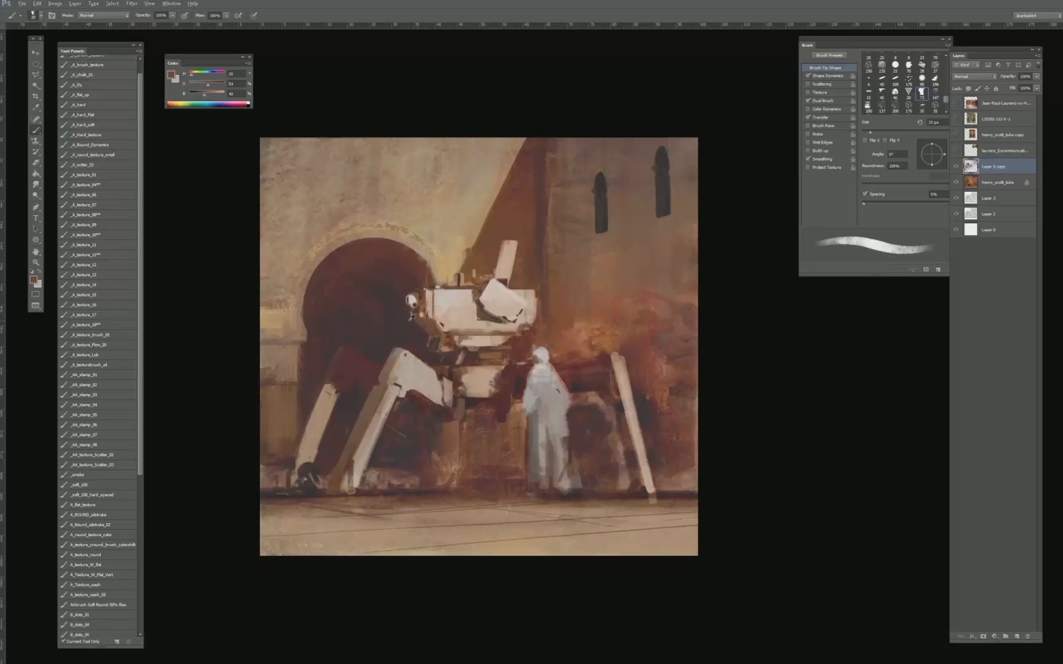
left_click(420, 324, "alt")
key("bracketright")
left_click(425, 339, "alt")
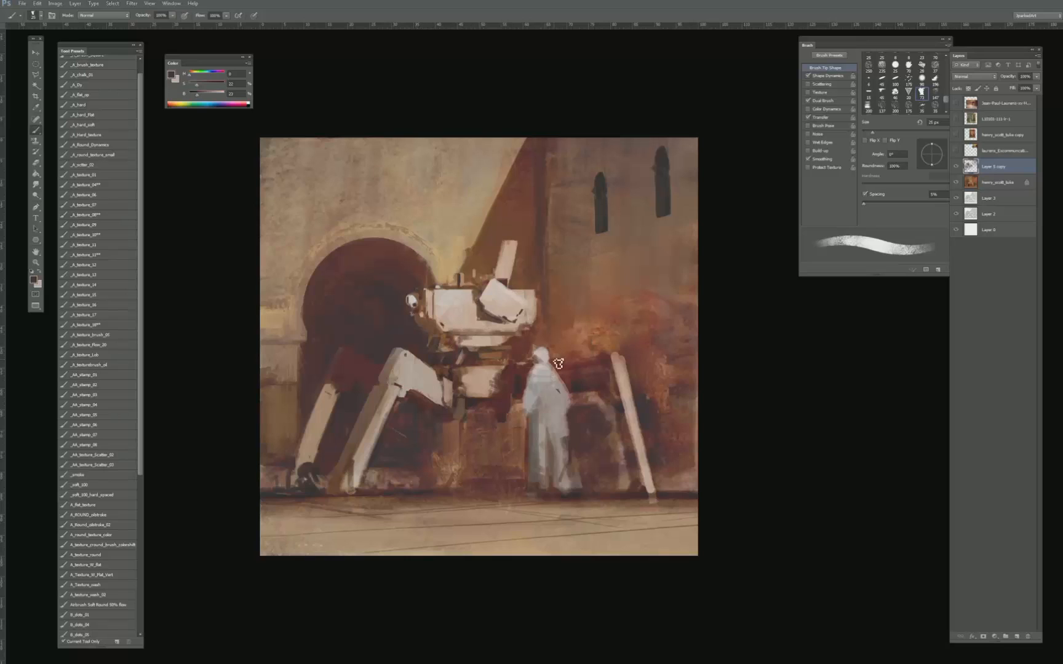
- Switch to the A_ROUND_oilstroke brush and repaint the diagonal shadow edge on the wall above the hull with sampled browns
left_click(474, 244, "alt")
key("]")
left_click(489, 233, "alt")
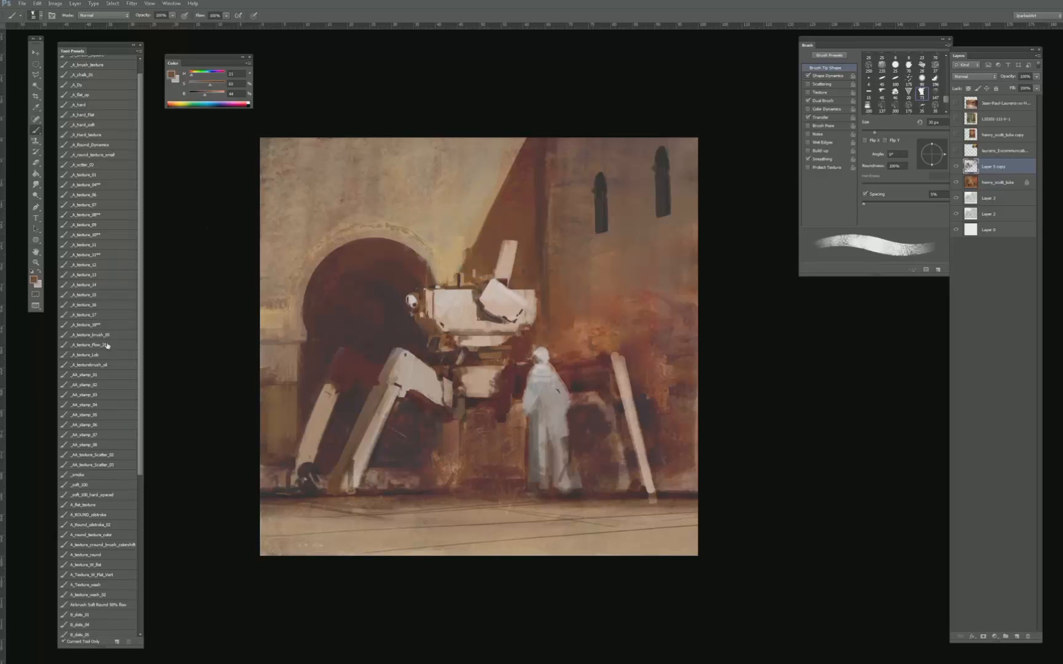
left_click(93, 365)
left_click(107, 515)
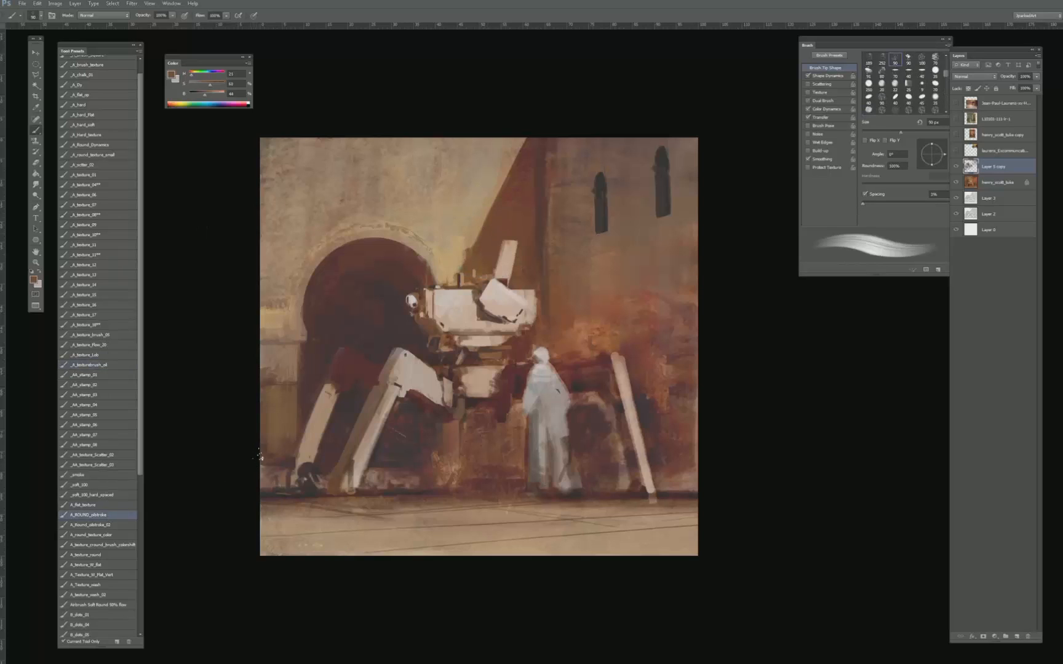
left_click(468, 251, "alt")
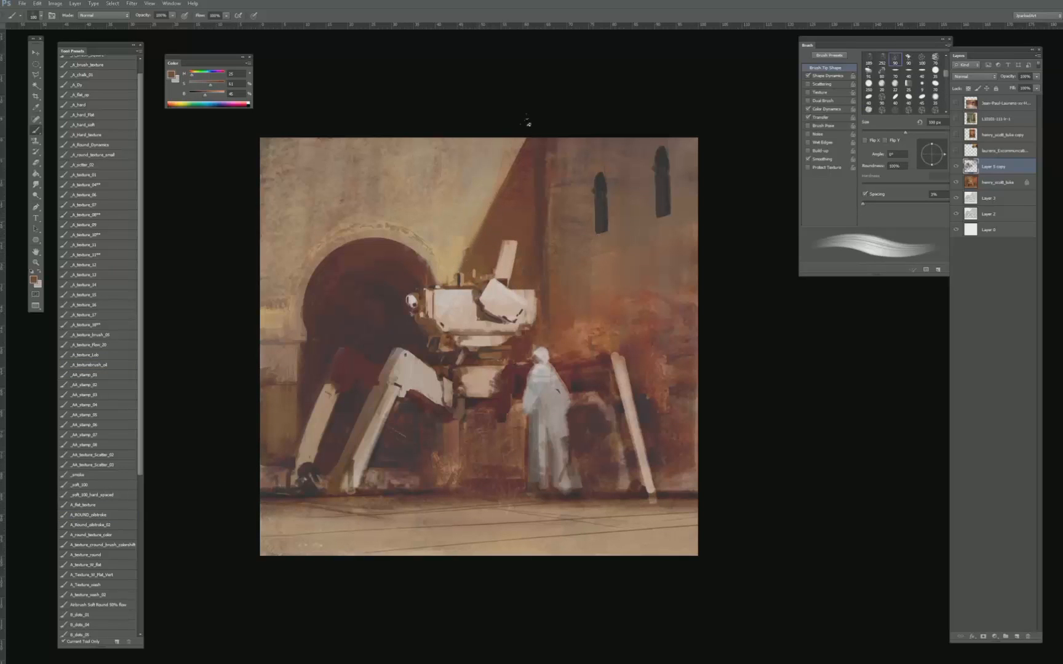
left_click(526, 147, "alt")
left_click_drag(495, 214, 521, 149)
left_click(501, 156, "alt")
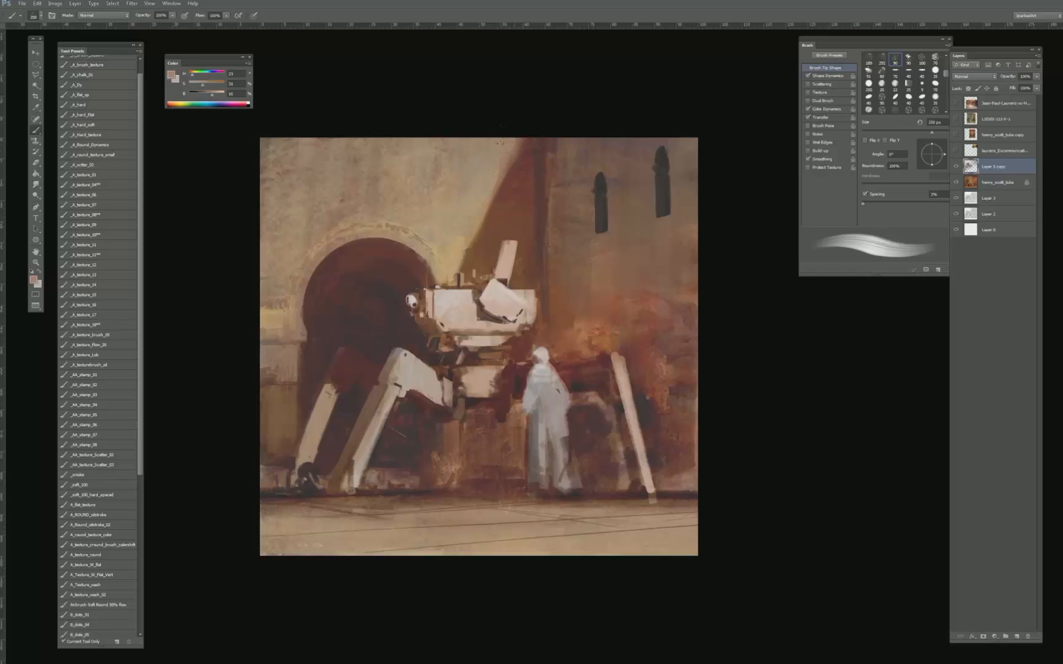
- Soften the diagonal shadow edge down towards the hull with alternating pale wall and brown shadow tones, reducing the brush size
left_click(508, 180, "alt")
left_click(477, 222, "alt")
left_click(508, 188, "alt")
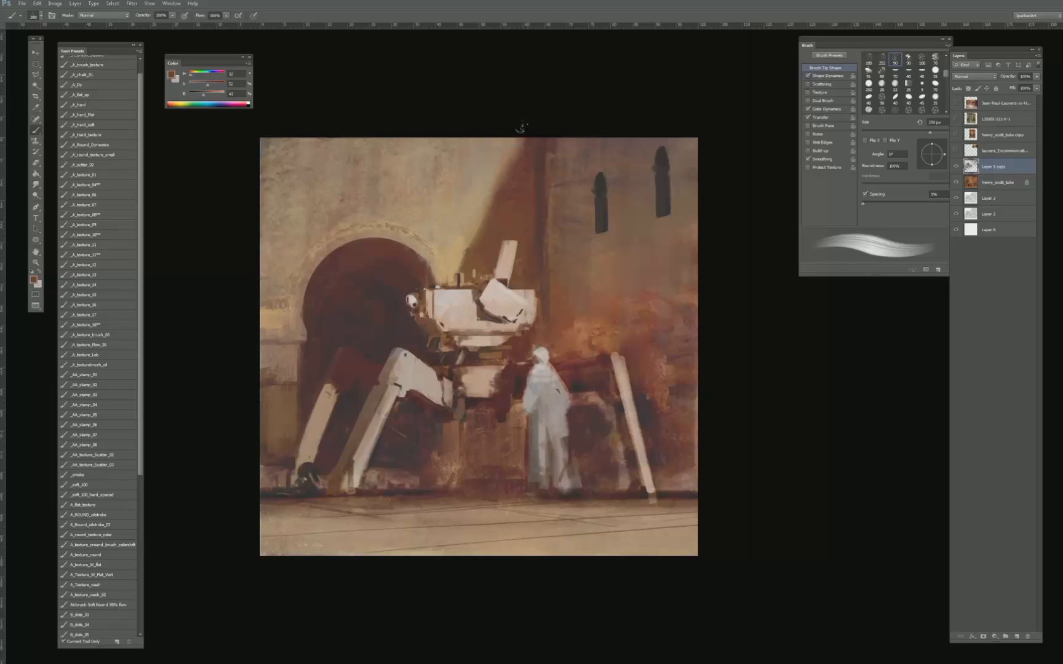
key("bracketleft")
key("bracketleft")
left_click(466, 243, "alt")
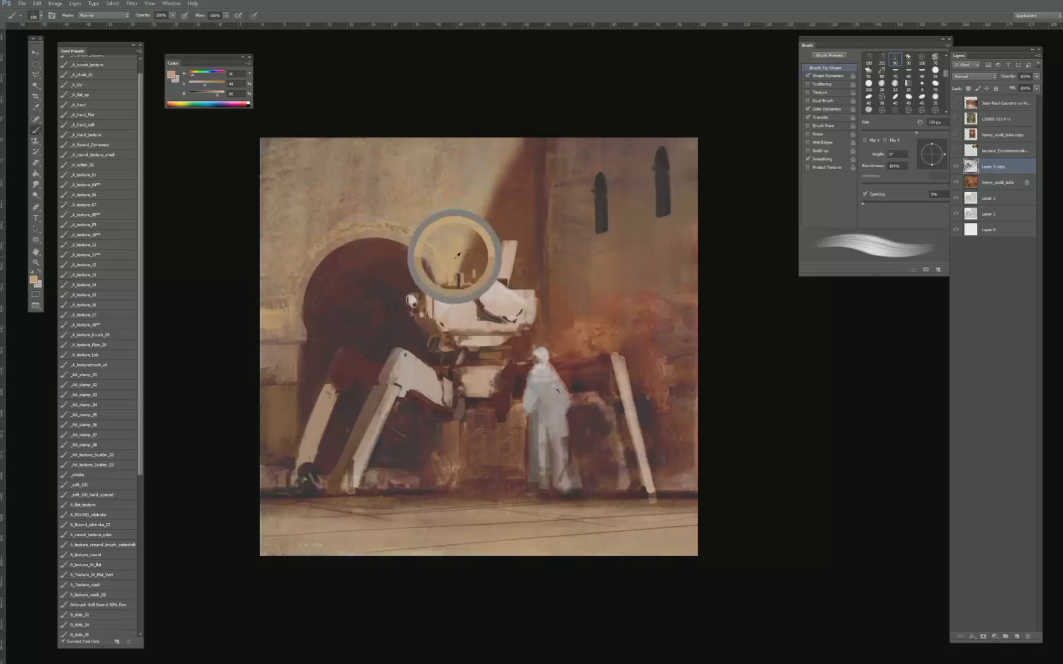
left_click(467, 246, "alt")
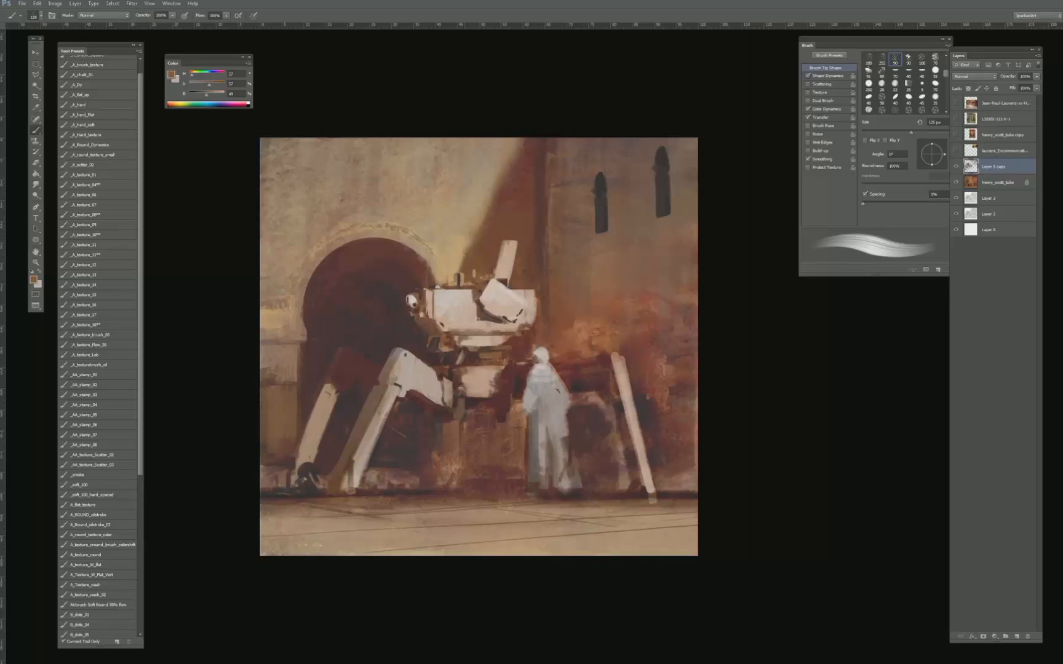
- Sample and lighten the pale wall tone, brush it over the lit wall's upper corner, and undo the last stroke
key("ctrl+minus")
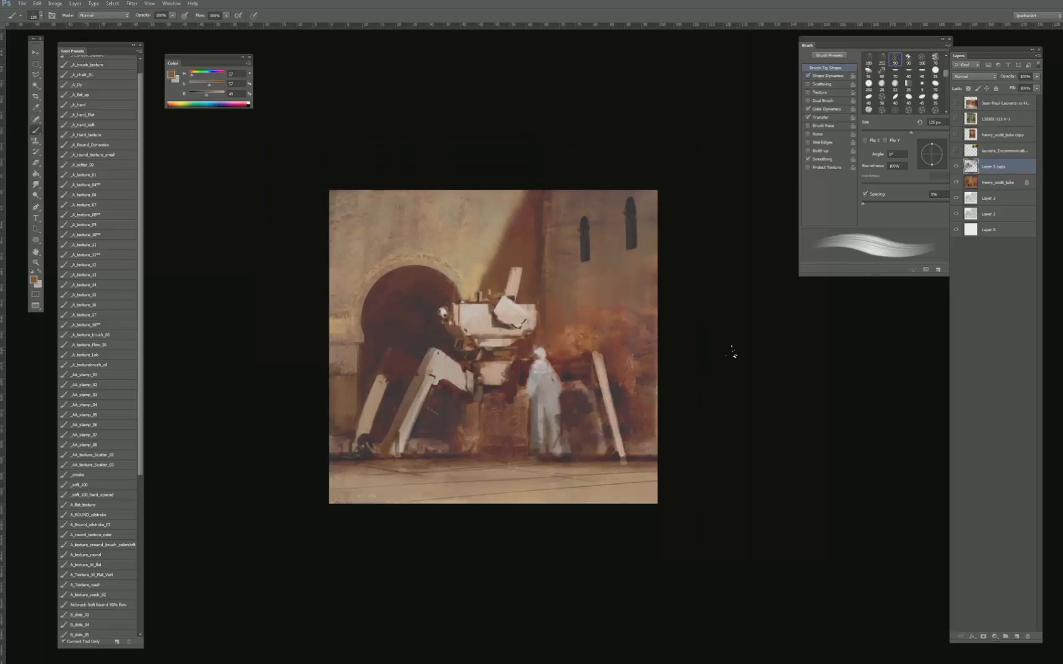
key("ctrl+plus")
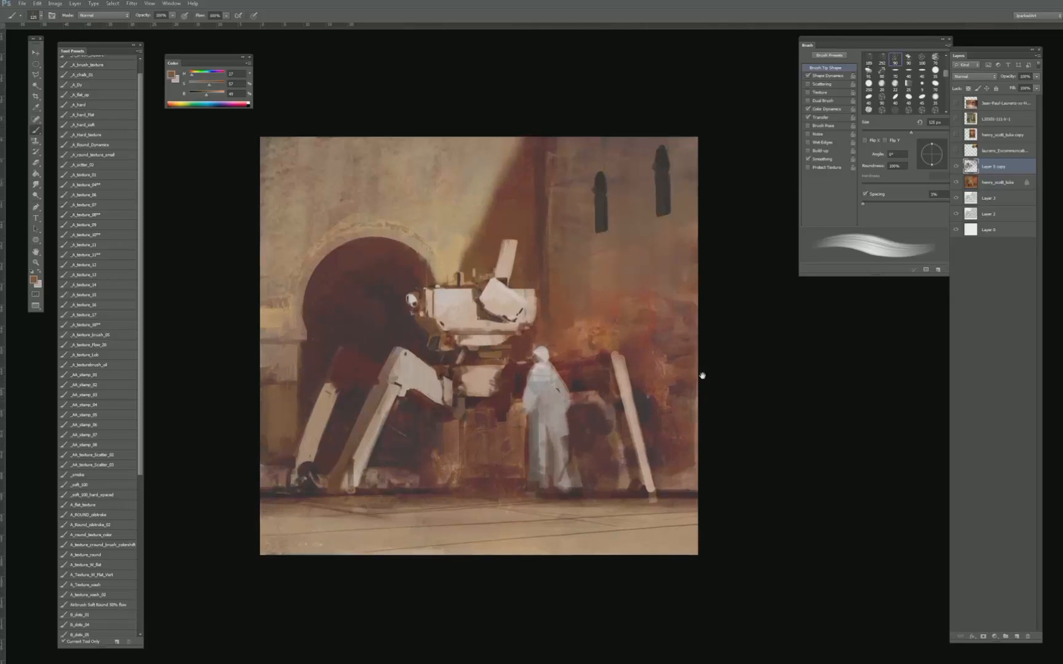
left_click_drag(447, 183, 483, 247)
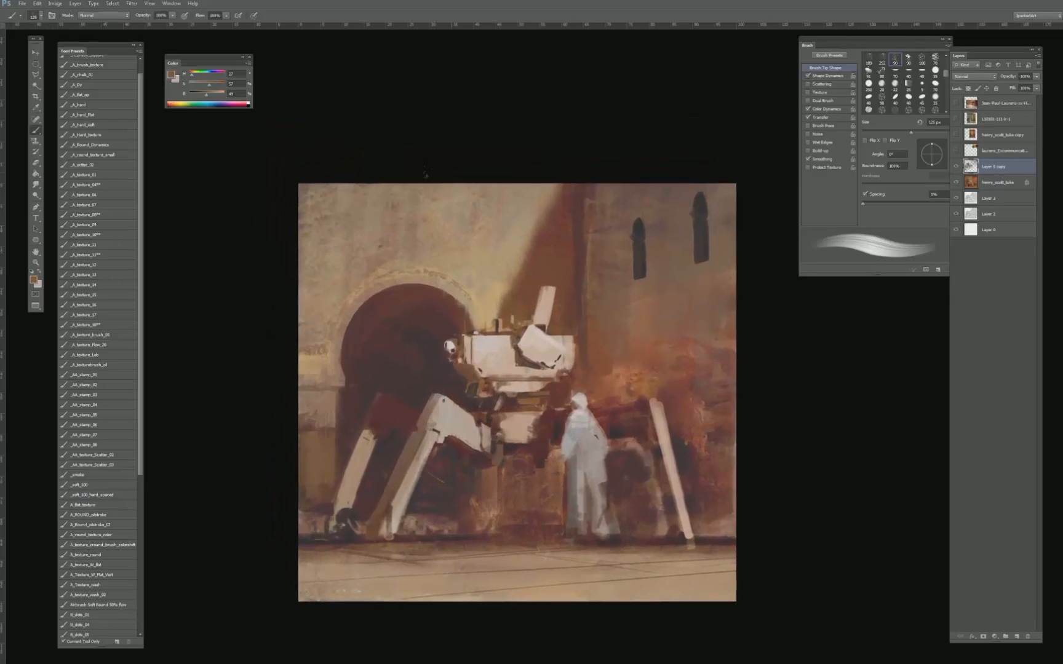
left_click(415, 201, "alt")
key("bracketright")
left_click_drag(209, 96, 215, 96)
left_click(321, 221, "alt")
left_click(312, 238, "alt")
left_click_drag(212, 95, 219, 95)
key("bracketleft")
mouse_move(318, 185)
left_mouse_down()
mouse_move(313, 328)
mouse_move(302, 249)
left_mouse_up()
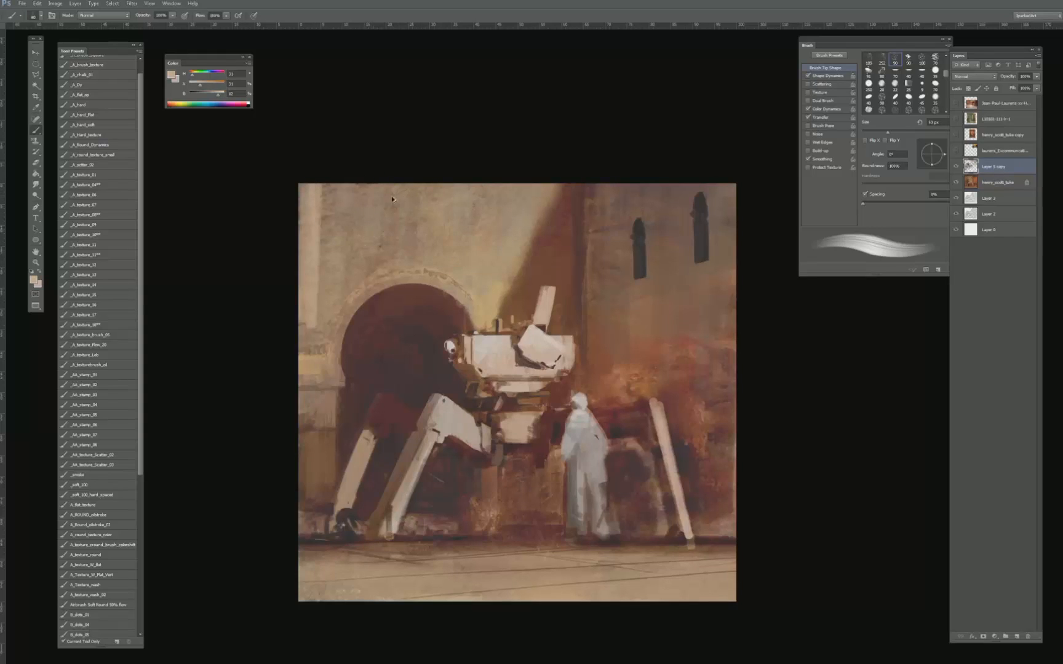
key("ctrl+z")
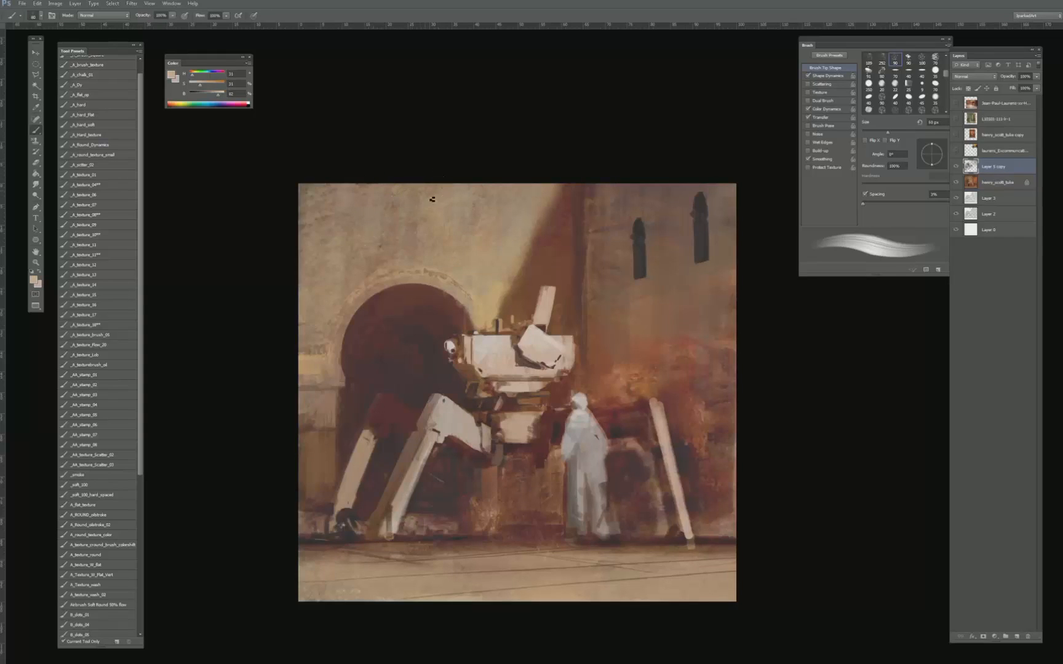
- Set up the _A_hard_soft brush at 60% opacity with a reddish brown sampled from the wall's shadow, and enlarge it
key("bracketleft")
left_click(104, 214)
left_click(112, 126)
key("6")
left_click(546, 252, "alt")
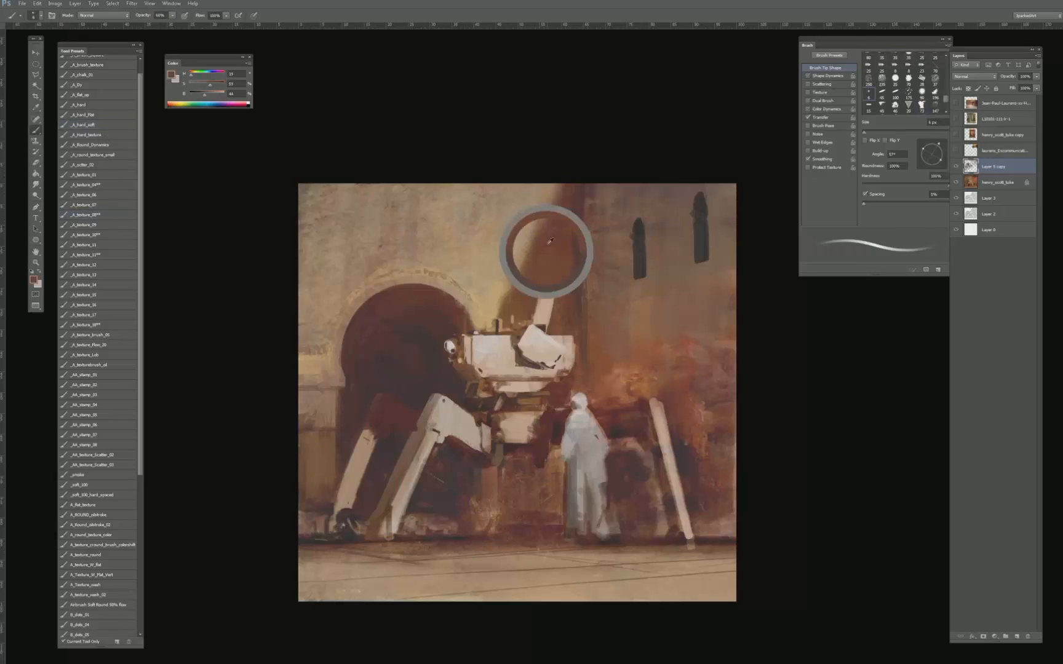
key("bracketright")
key("bracketright")
key("bracketright")
key("bracketright")
key("bracketright")
key("bracketright")
key("bracketright")
key("bracketright")
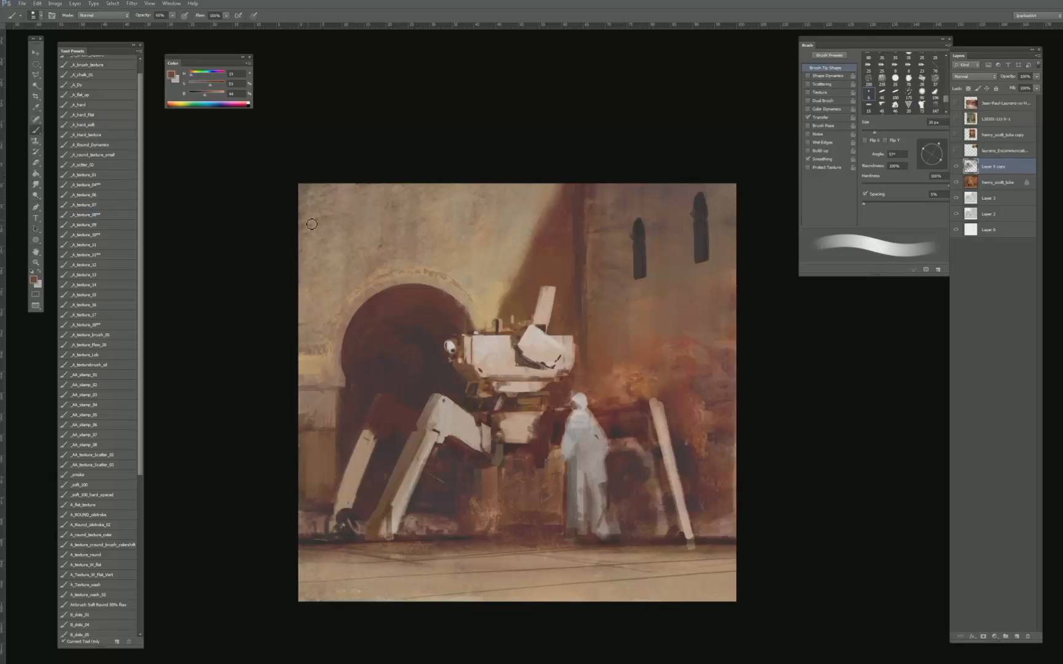
- Try several thin cable lines across the upper part of the lit wall with a smaller brush, undoing each one
mouse_move(312, 225)
left_mouse_down()
mouse_move(567, 241)
mouse_move(287, 216)
mouse_move(570, 244)
left_mouse_up()
key("bracketleft")
key("bracketleft")
key("bracketleft")
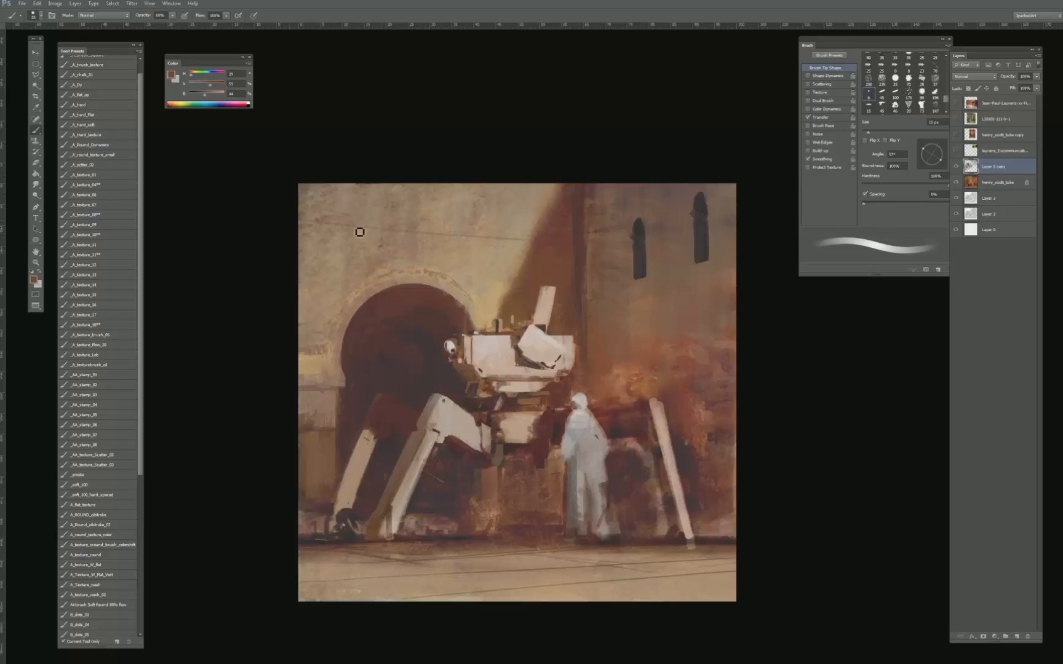
key("ctrl+z")
key("ctrl+z")
left_click_drag(309, 228, 577, 243)
key("ctrl+z")
left_click_drag(281, 216, 562, 251)
key("ctrl+z")
left_click_drag(288, 201, 545, 227)
key("ctrl+z")
- Draw thin cable lines across the upper lit wall and onto the tower wall, sampling shadow and dark window tones
left_click_drag(312, 201, 539, 221)
mouse_move(313, 208)
left_mouse_down()
mouse_move(538, 226)
mouse_move(679, 185)
left_mouse_up()
key("bracketright")
key("bracketright")
left_click(578, 223, "alt")
left_click(639, 246, "alt")
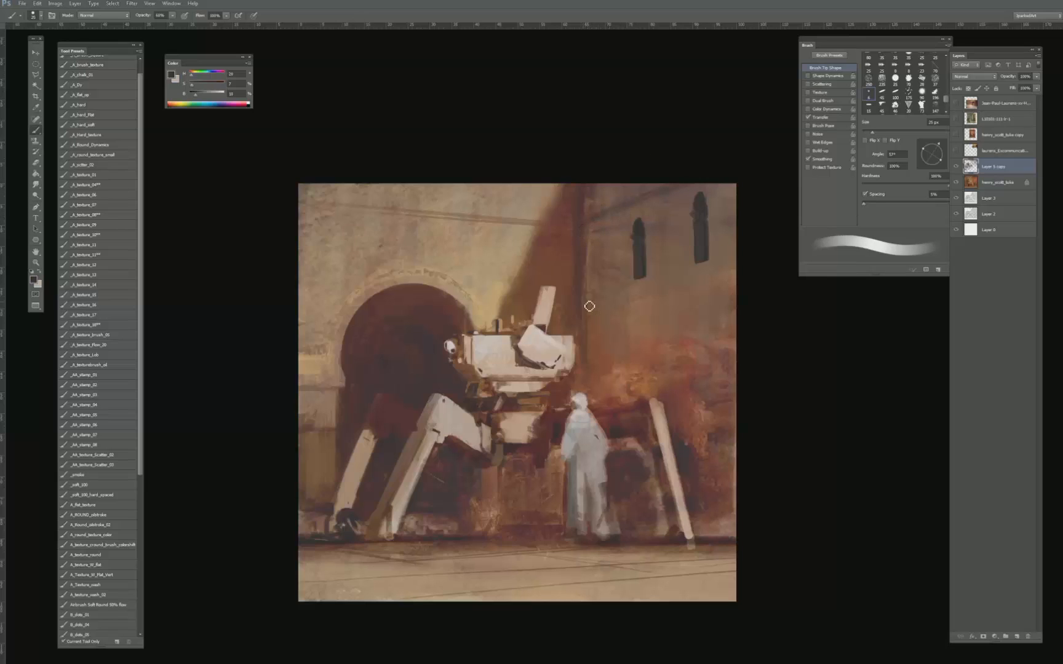
key("bracketleft")
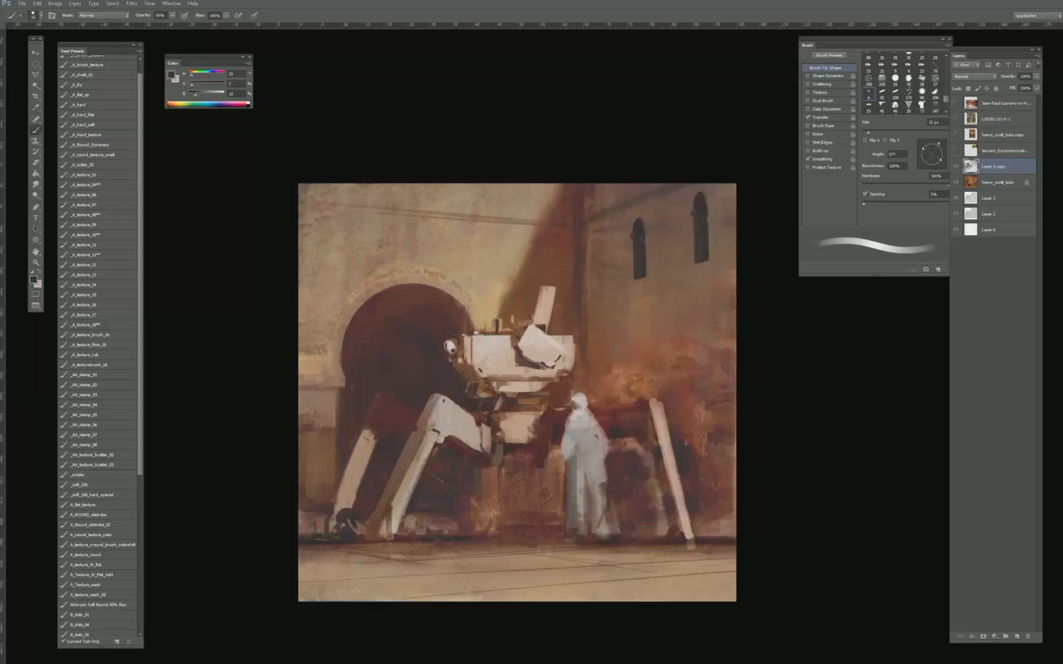
- Sample muted reddish browns from the wall corner and touch up the cable and wall edge beside the tower
key("bracketright")
left_click(595, 202, "alt")
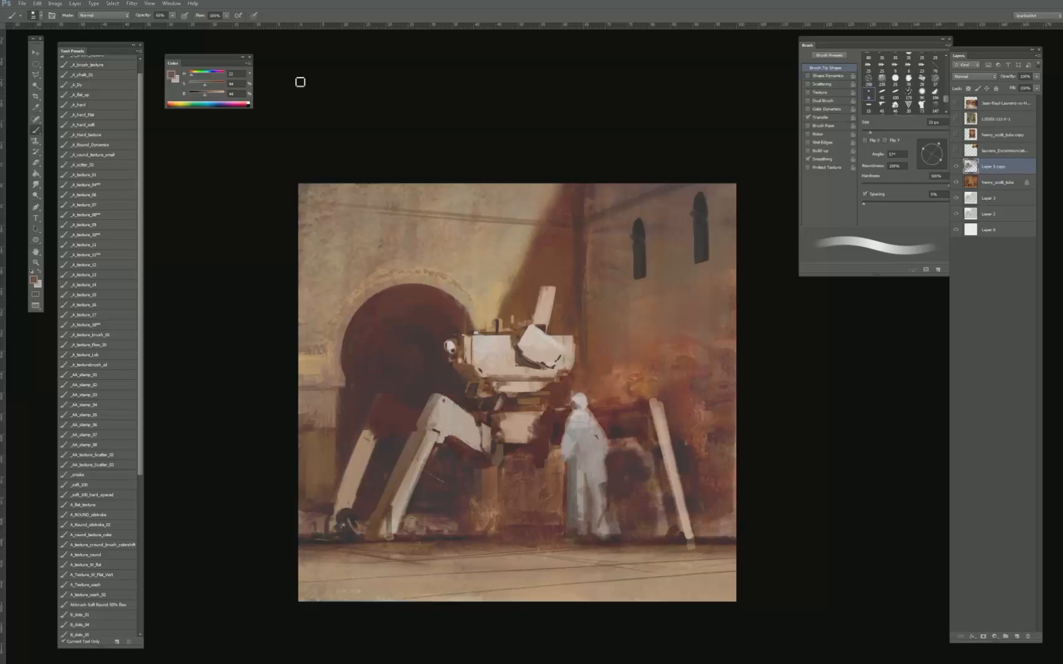
key("bracketleft")
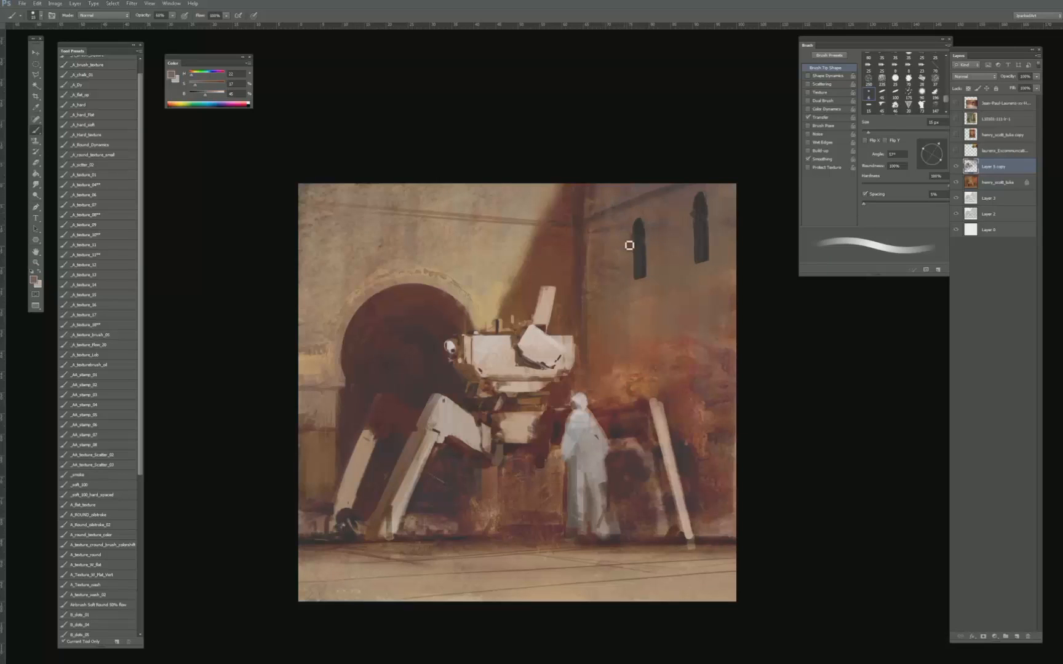
key("bracketright")
key("bracketright")
key("bracketright")
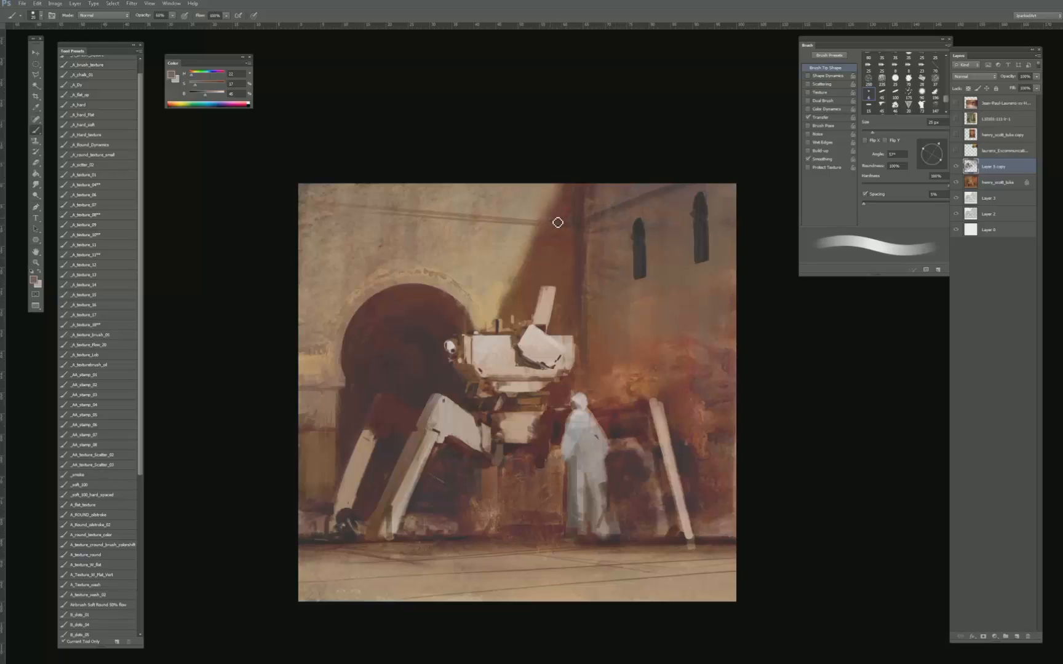
- Paint a pale ledge highlight across the upper lit wall with its sampled light tone, plus a small light mark above it
left_click(527, 213, "alt")
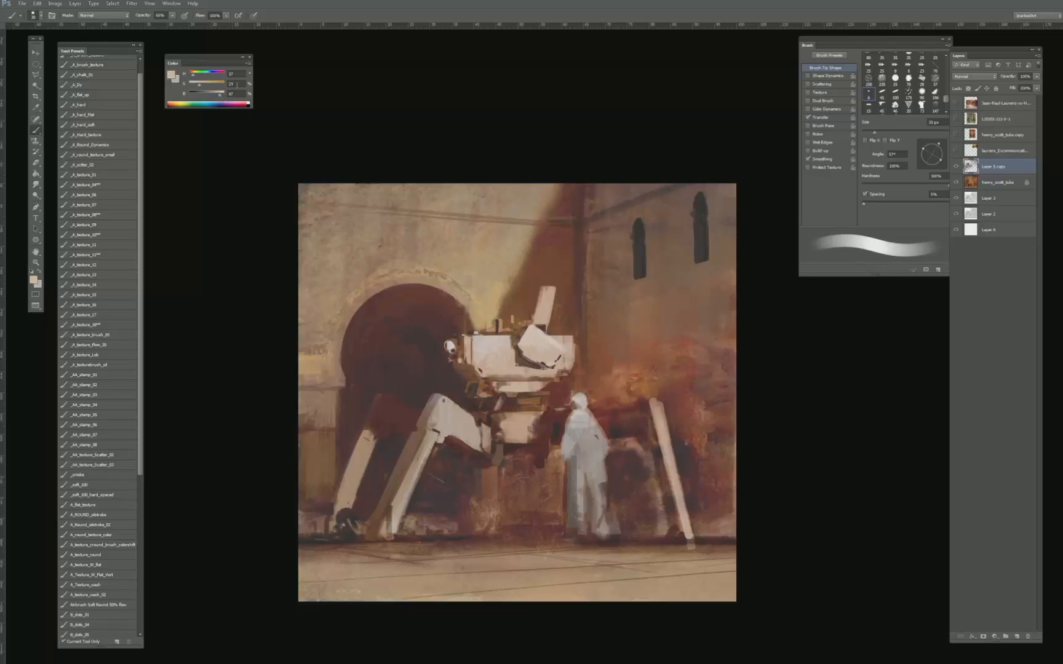
left_click(545, 222, "shift")
left_click_drag(304, 196, 545, 219)
key("bracketleft")
key("bracketleft")
left_click_drag(450, 185, 456, 197)
key("bracketright")
key("bracketright")
key("bracketright")
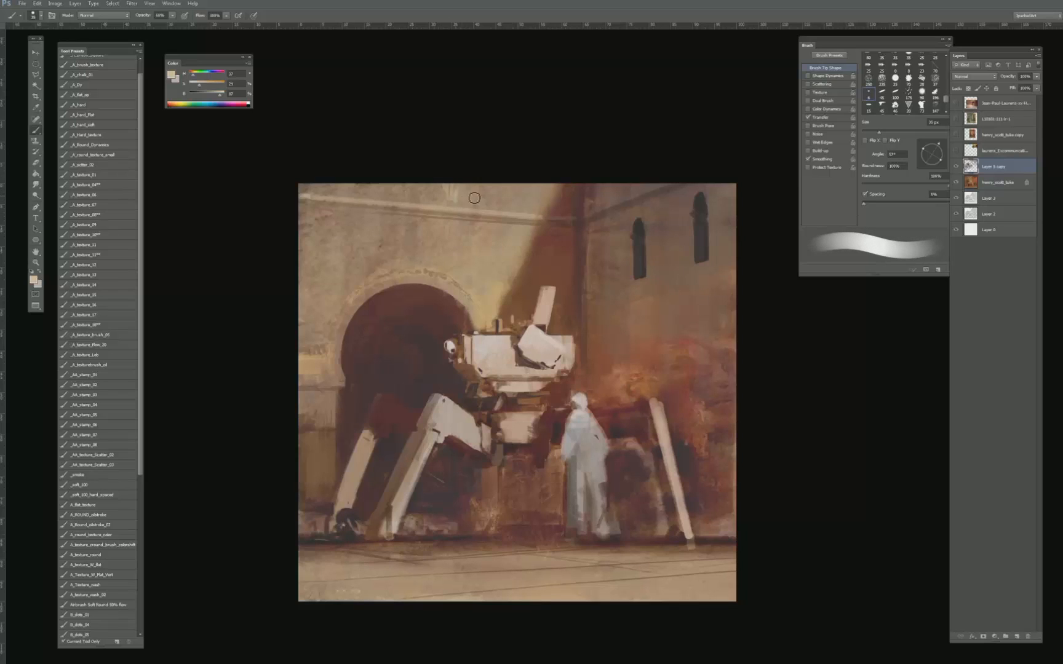
- Sample a warm tone from the lit wall, reduce its saturation and brush subtle variation around the upper ledge
key("bracketright")
left_click(483, 250, "alt")
key("bracketleft")
key("bracketleft")
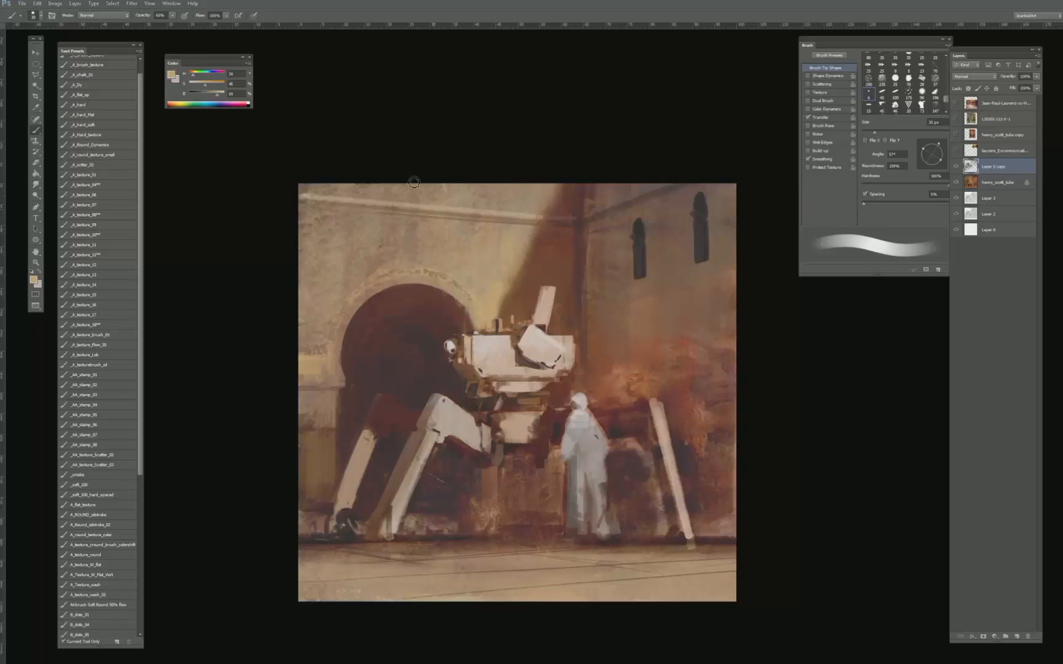
key("bracketright")
left_click_drag(200, 88, 197, 85)
key("bracketleft")
key("bracketleft")
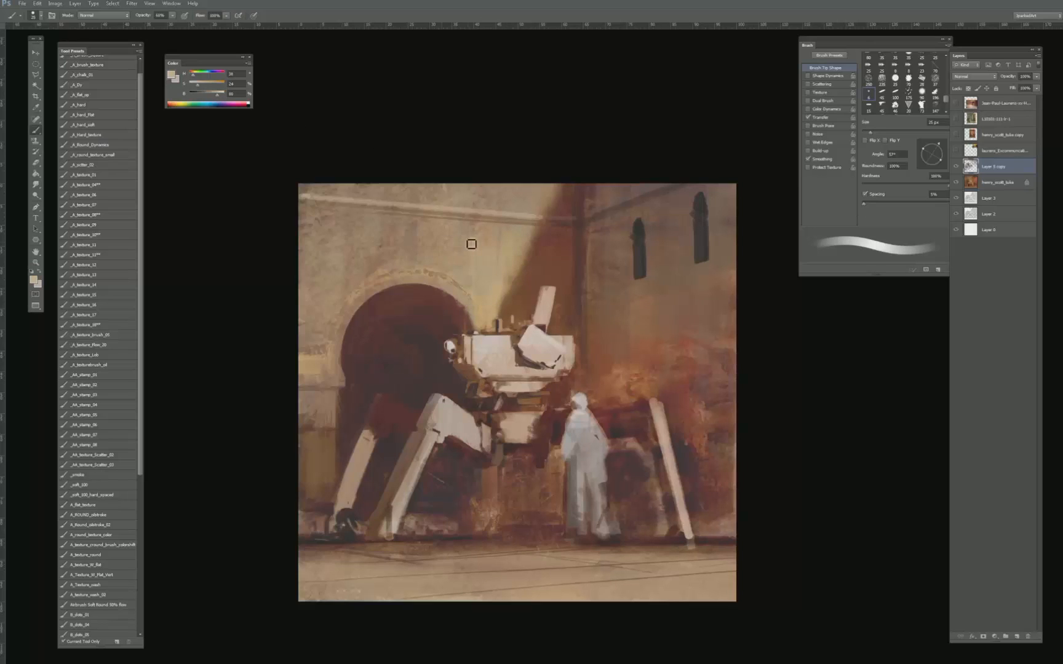
key("bracketleft")
- Try a broad diagonal shadow on the wall behind the far left leg in the arch's dark tone, undoing the strokes
left_click(337, 357, "alt")
key("bracketright")
key("bracketright")
key("bracketright")
key("bracketright")
key("bracketright")
key("bracketright")
key("bracketright")
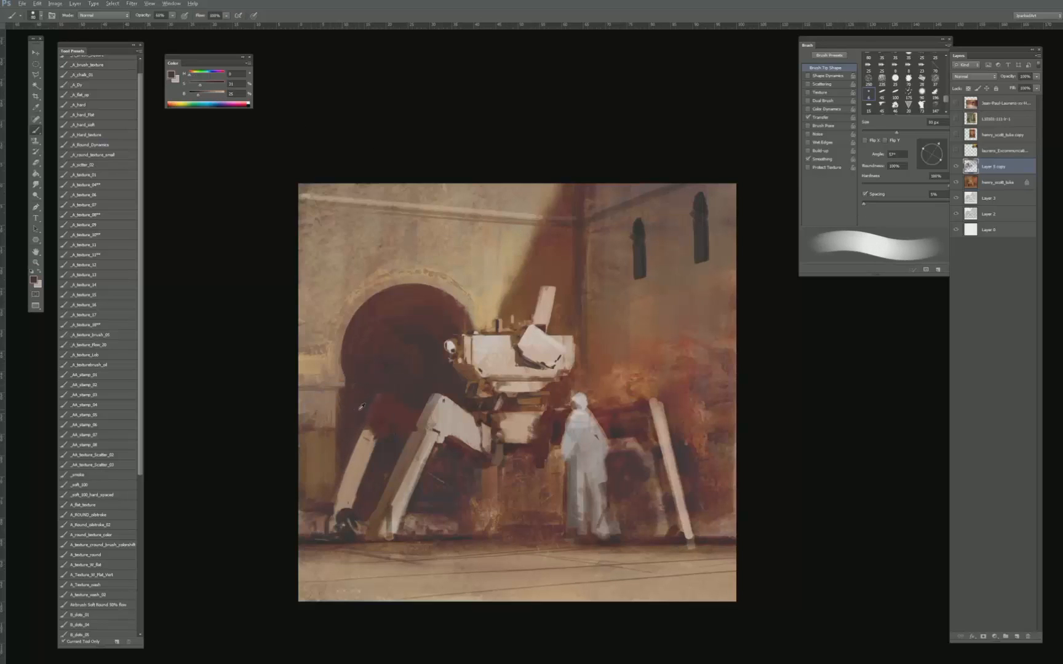
left_click_drag(336, 442, 315, 483)
left_click_drag(353, 418, 325, 480)
left_click_drag(346, 438, 329, 479)
mouse_move(346, 441)
left_mouse_down()
mouse_move(316, 507)
mouse_move(307, 499)
mouse_move(287, 529)
left_mouse_up()
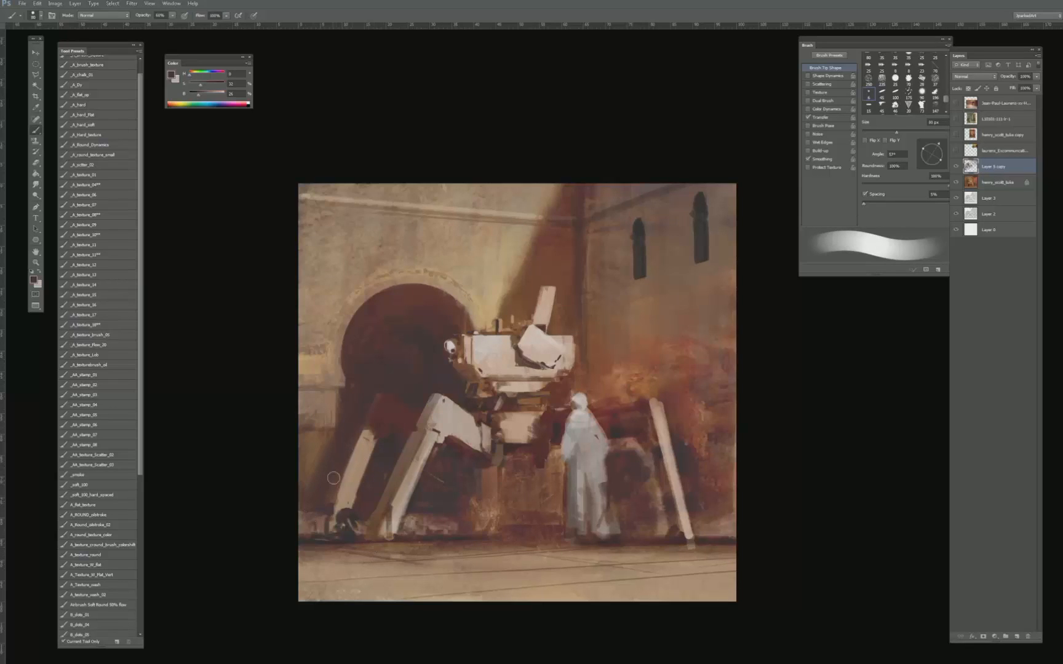
key("ctrl+alt+z")
key("ctrl+alt+z")
key("ctrl+alt+z")
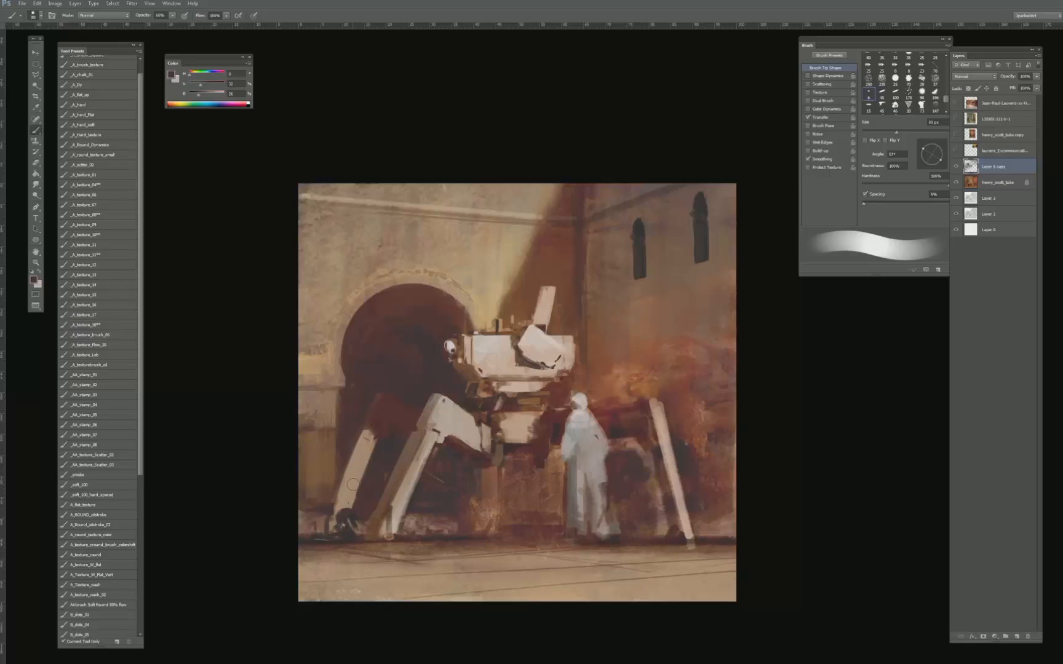
- Rework the dark round joint at the far left leg's foot with sampled dark tones and a smaller brush
left_click(340, 515, "alt")
key("bracketleft")
left_click(360, 521, "alt")
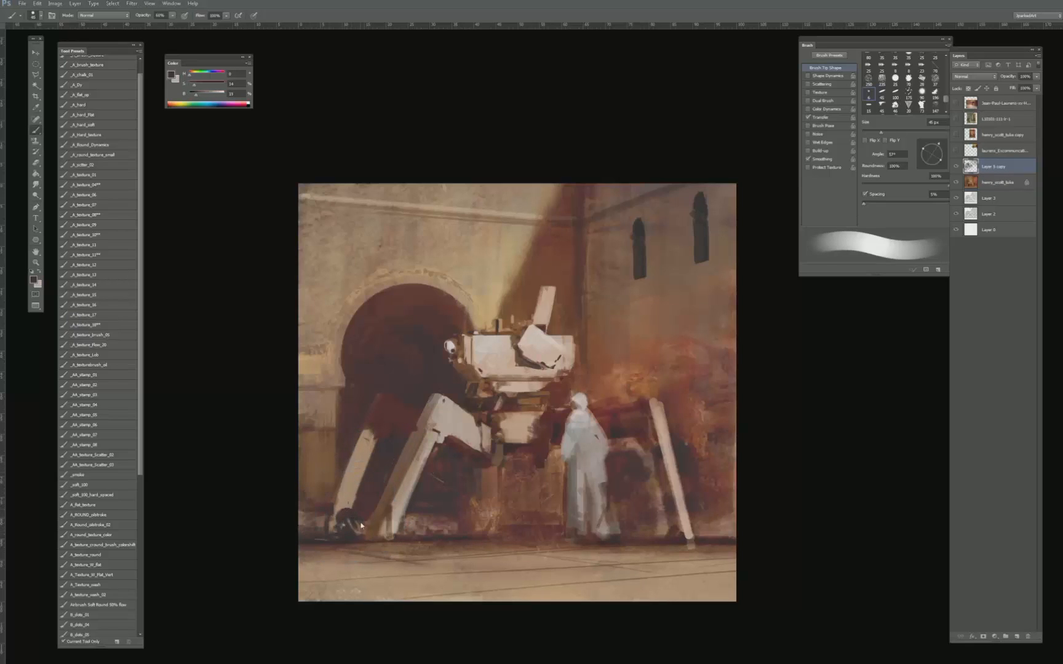
left_click(397, 435, "alt")
key("bracketleft")
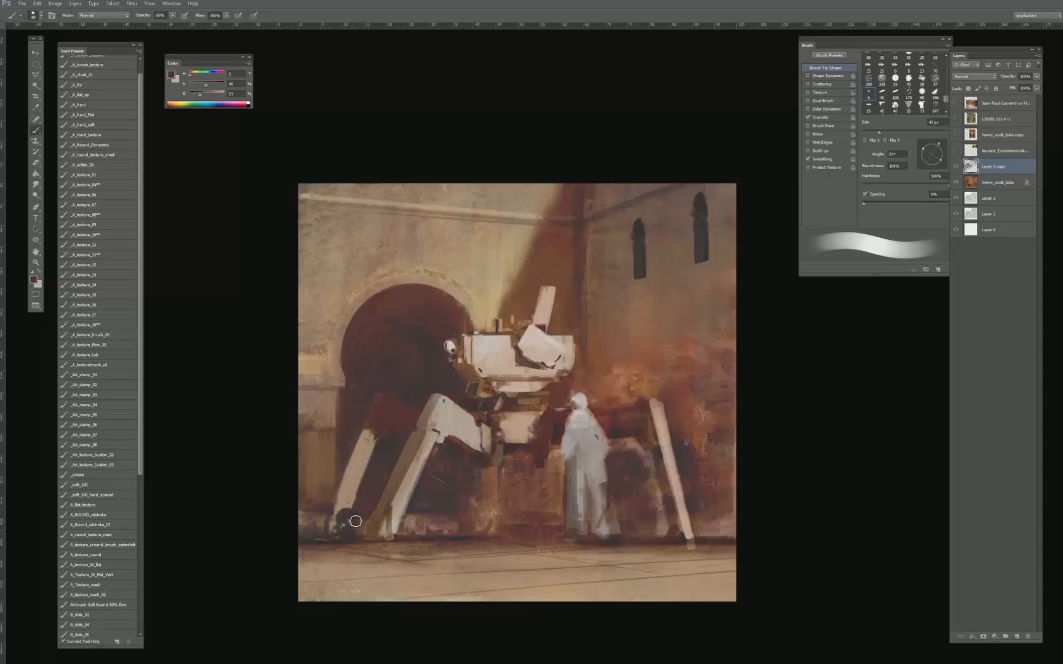
left_click(368, 522, "alt")
- Switch to the _A_texture_08** brush and reshape the far left leg's lower edge with sampled wall and shadow tones
left_click(108, 214)
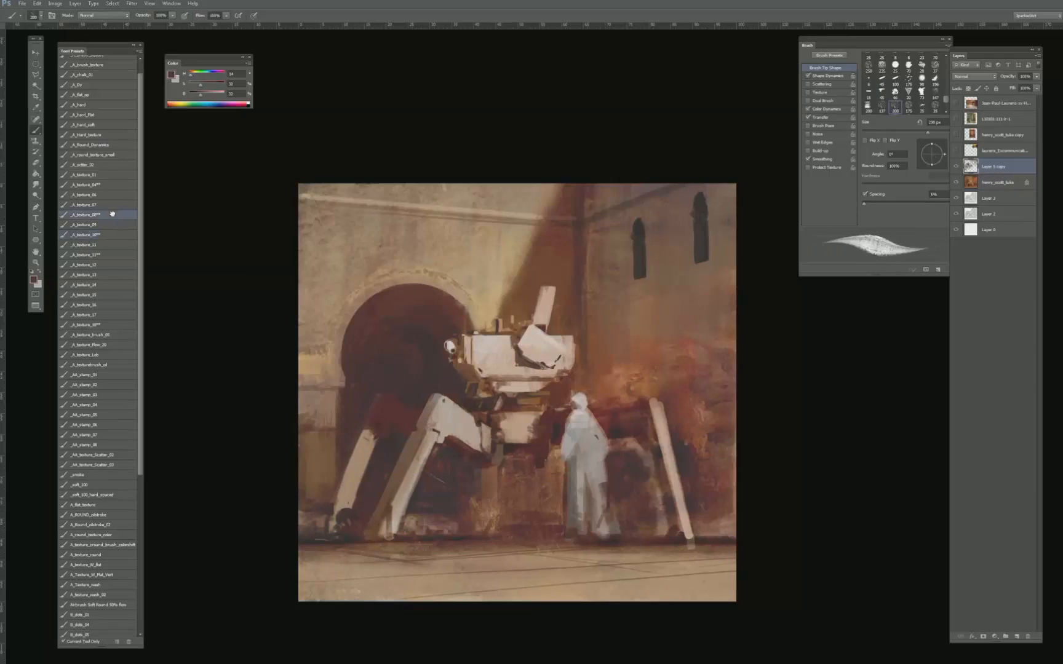
left_click_drag(343, 524, 404, 456)
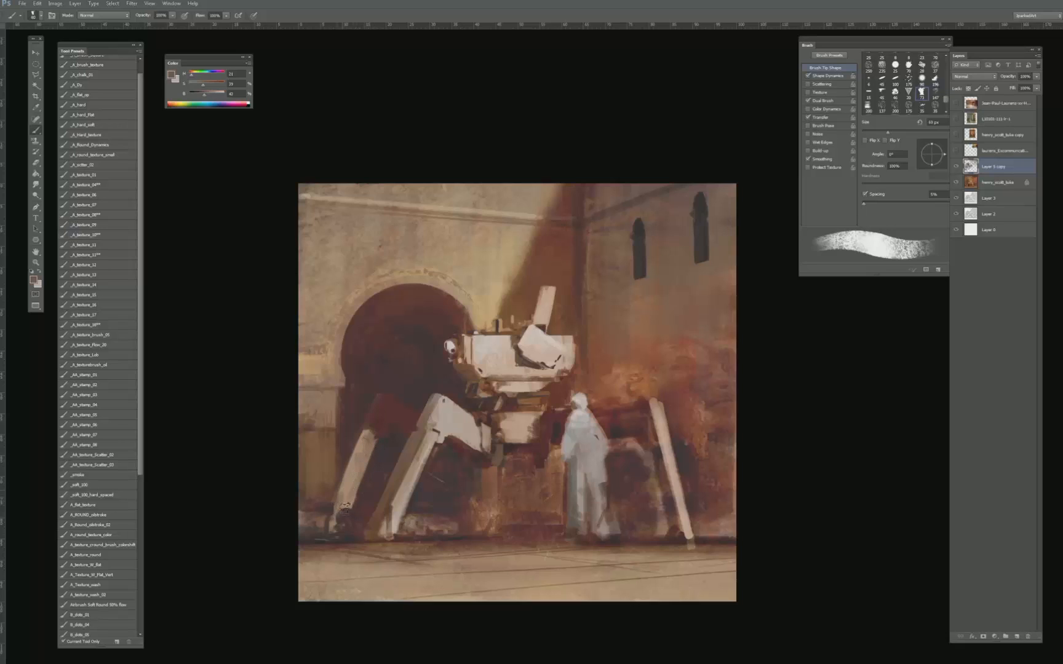
left_click(354, 475, "alt")
key("bracketleft")
key("bracketleft")
left_click_drag(348, 489, 346, 497)
left_click(341, 505, "alt")
key("bracketleft")
key("bracketleft")
key("bracketleft")
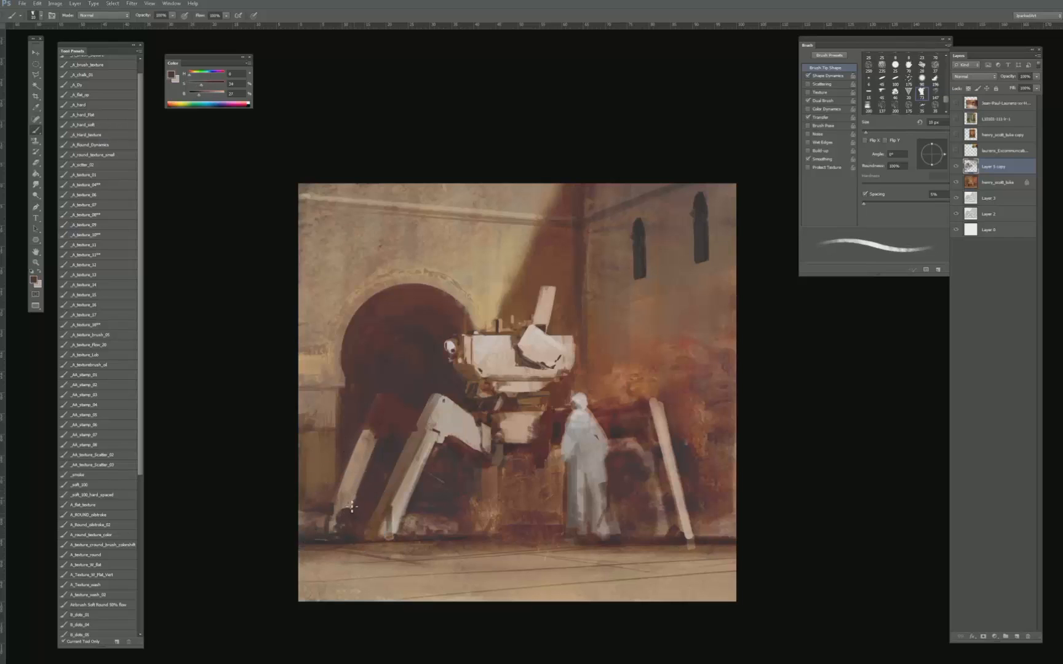
key("bracketright")
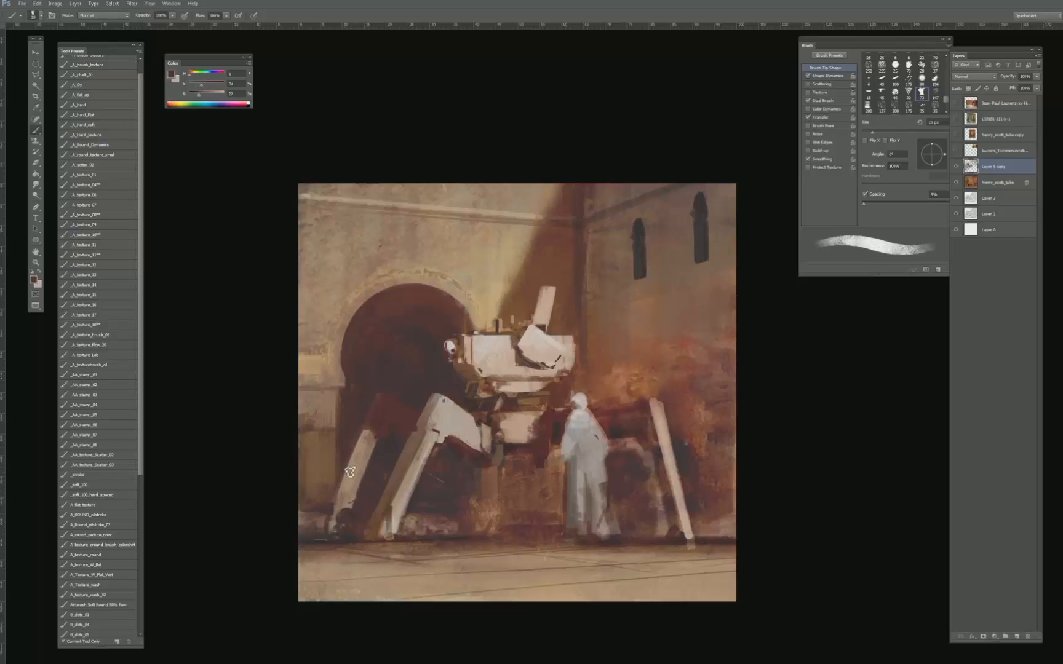
key("bracketleft")
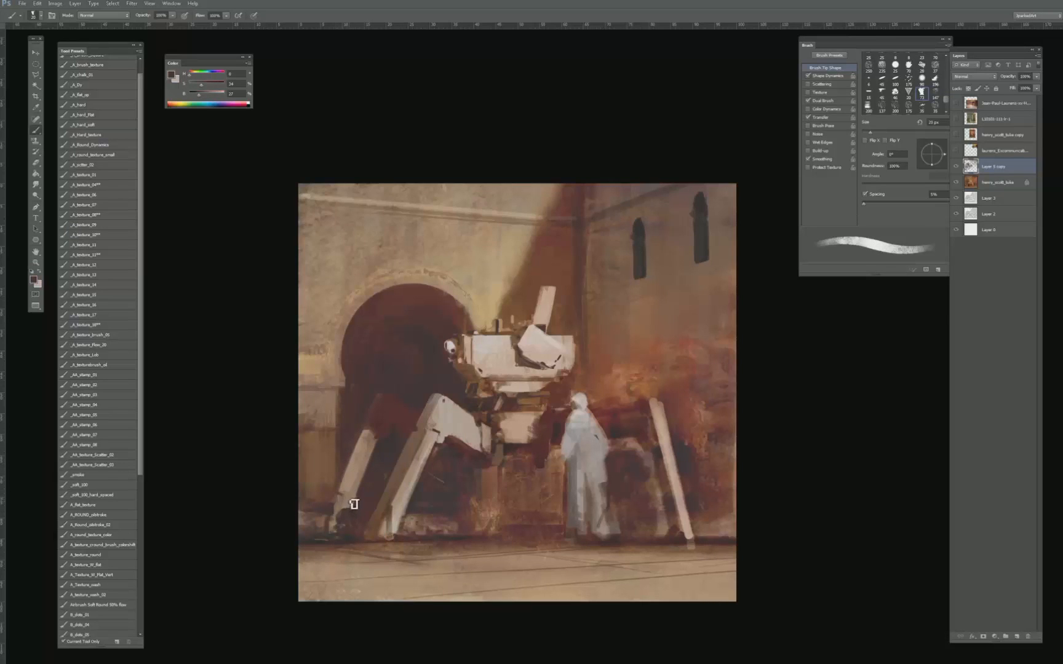
- Paint small dark details around the far left leg's ankle with sampled leg and shadow tones
left_click(352, 495, "alt")
left_click(348, 503, "alt")
key("bracketright")
left_click(361, 509, "alt")
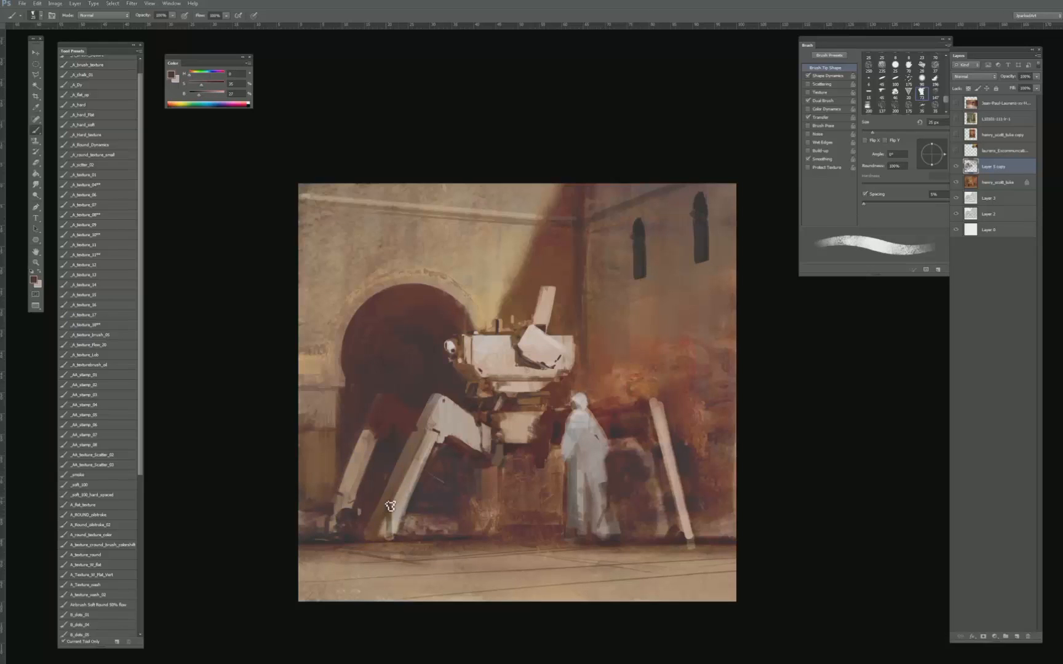
key("bracketleft")
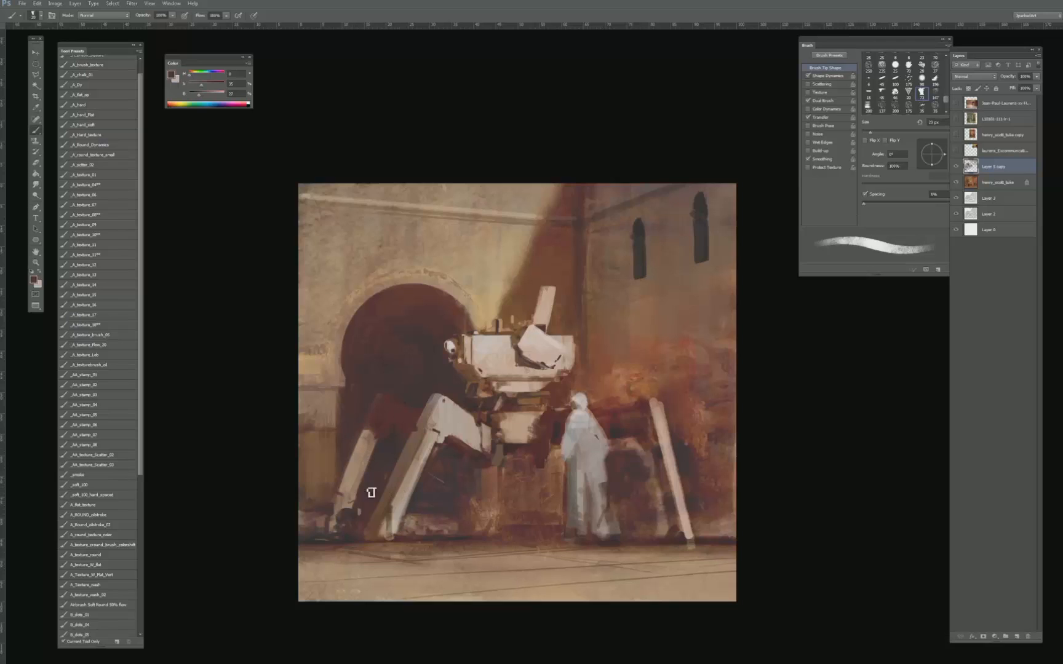
left_click(348, 509, "alt")
- Block in a dark joint and light fitting beside the front left leg's foot with a larger brush
key("bracketright")
key("bracketright")
mouse_move(401, 512)
left_mouse_down()
mouse_move(401, 528)
mouse_move(413, 521)
left_mouse_up()
left_click(410, 501, "alt")
key("bracketright")
left_click(413, 505, "alt")
left_click(416, 484, "alt")
- Refine the front left foot's round joint with the leg's pale tone and darker accents, using a smaller brush
left_click(448, 416, "alt")
key("bracketleft")
left_click(413, 500, "alt")
key("bracketleft")
key("bracketleft")
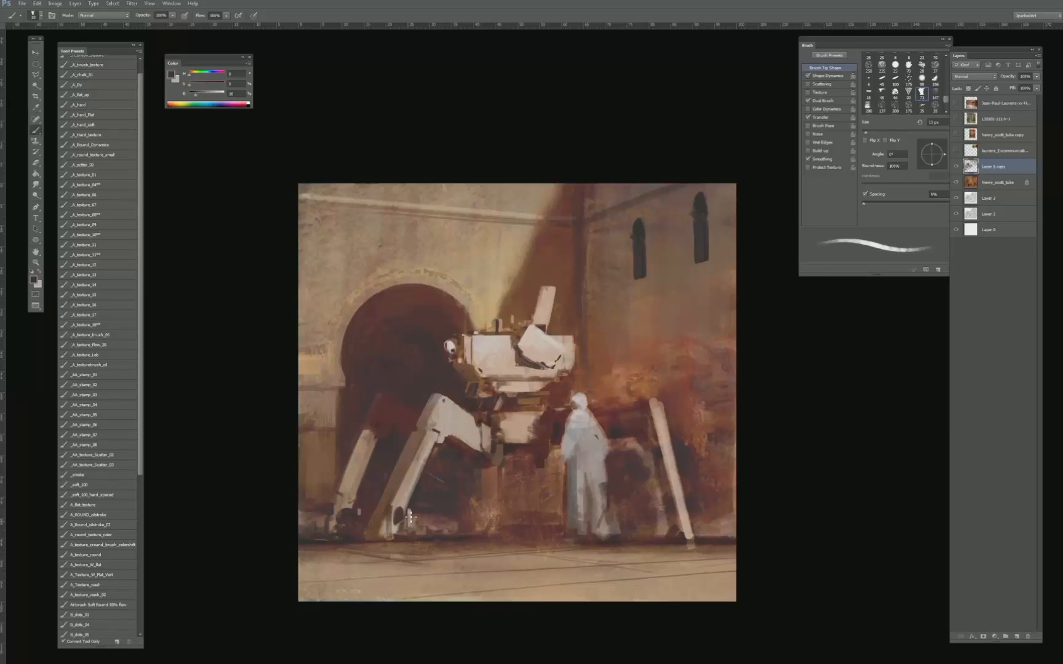
key("bracketright")
left_click(398, 519, "alt")
key("bracketright")
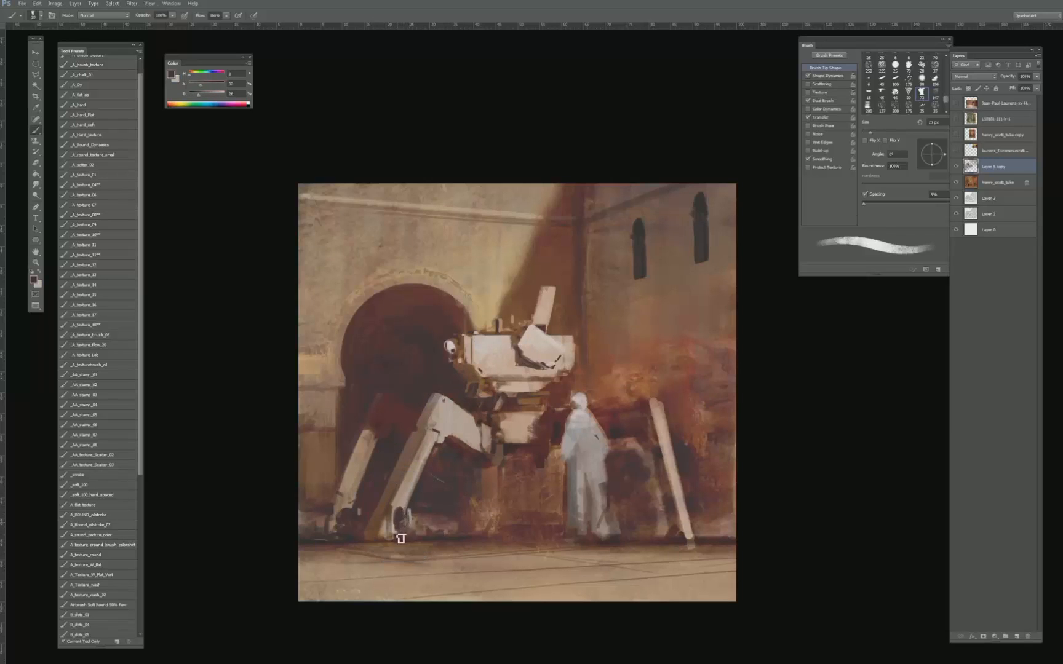
- Paint a flat pale foot plate on the ground under the front left leg and clean up its surroundings
left_click(390, 527, "alt")
left_click(382, 529, "alt")
mouse_move(389, 535)
left_mouse_down()
mouse_move(375, 551)
mouse_move(407, 543)
mouse_move(368, 549)
left_mouse_up()
key("bracketright")
left_click(396, 525, "alt")
key("bracketleft")
left_click(374, 543, "alt")
left_click(427, 539, "alt")
key("bracketleft")
key("bracketright")
key("bracketright")
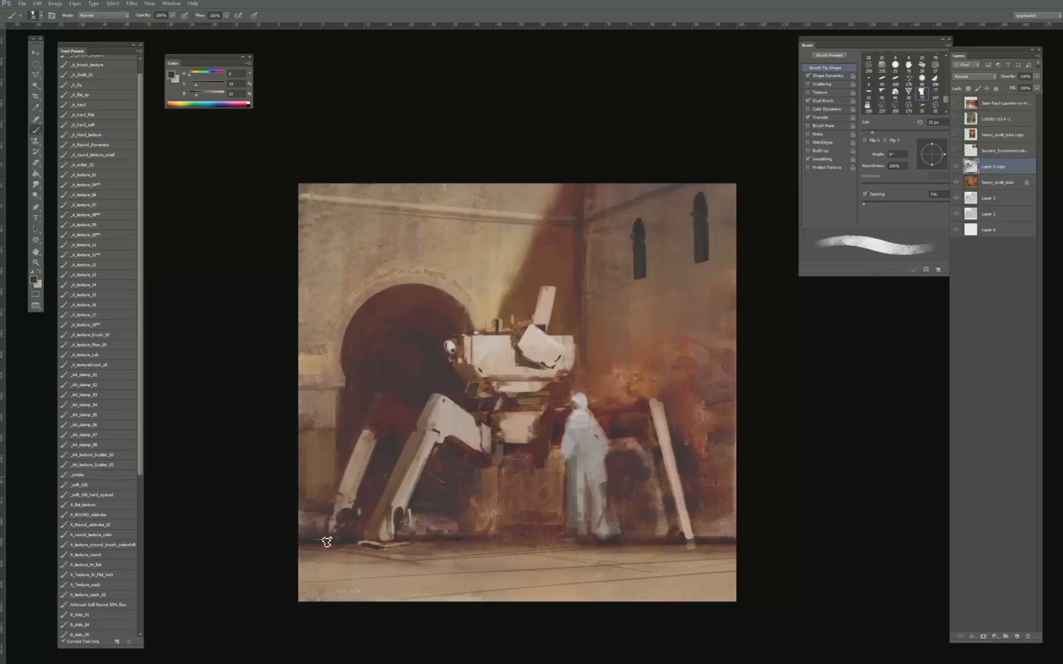
- Paint a flat foot plate under the far left leg with sampled tones and a smaller brush
left_click(333, 523, "alt")
key("bracketleft")
left_click_drag(323, 541, 355, 542)
left_click_drag(341, 489, 313, 512, "alt")
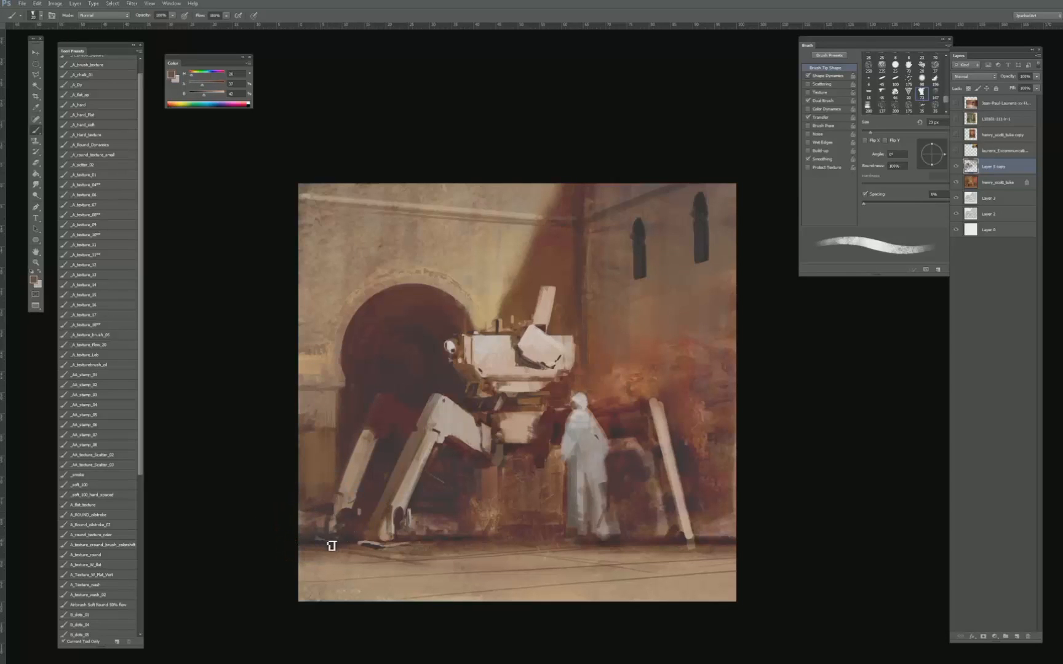
- Refine the front left foot plate with mid-tones and add dark shadow tones to the ground around it
key("bracketleft")
left_click(378, 537, "alt")
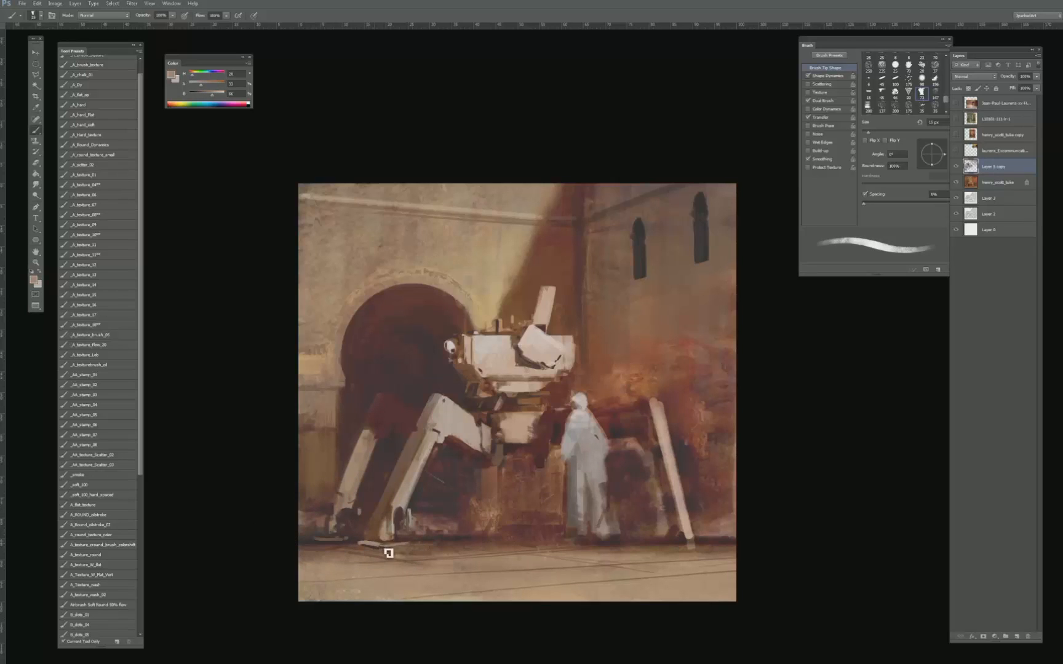
left_click(381, 542, "alt")
left_click_drag(380, 542, 363, 536, "alt")
key("bracketright")
left_click(362, 538, "alt")
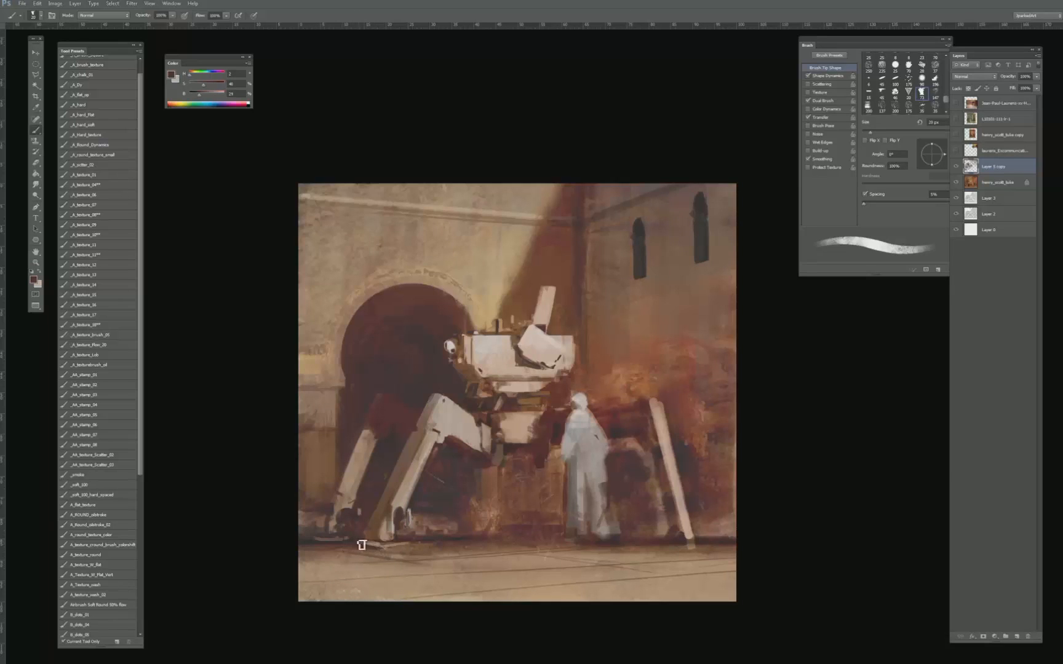
key("bracketright")
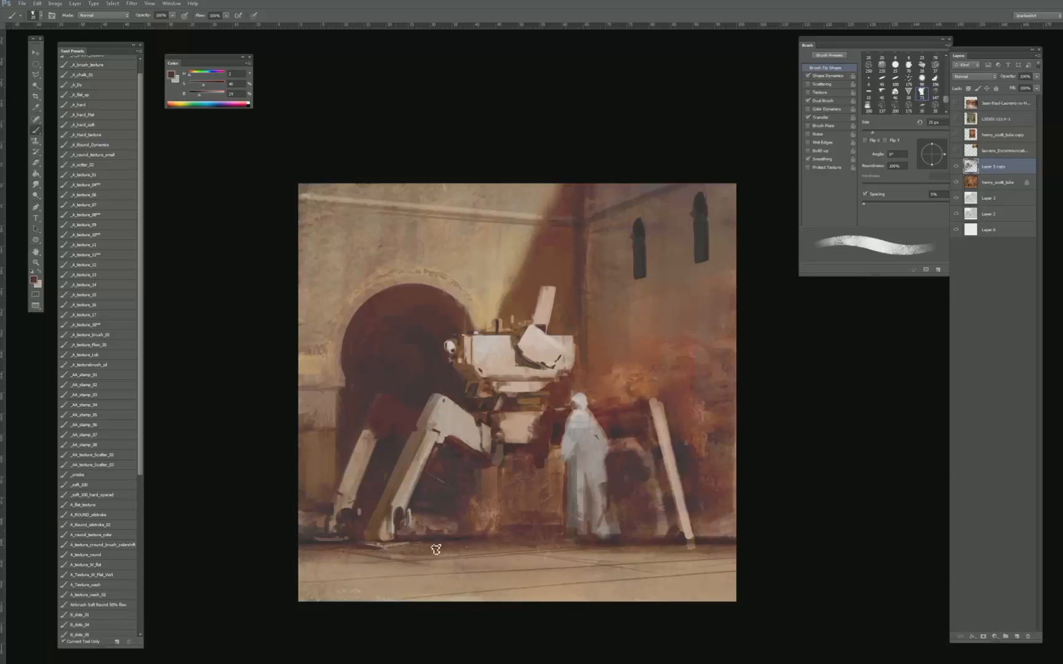
key("bracketright")
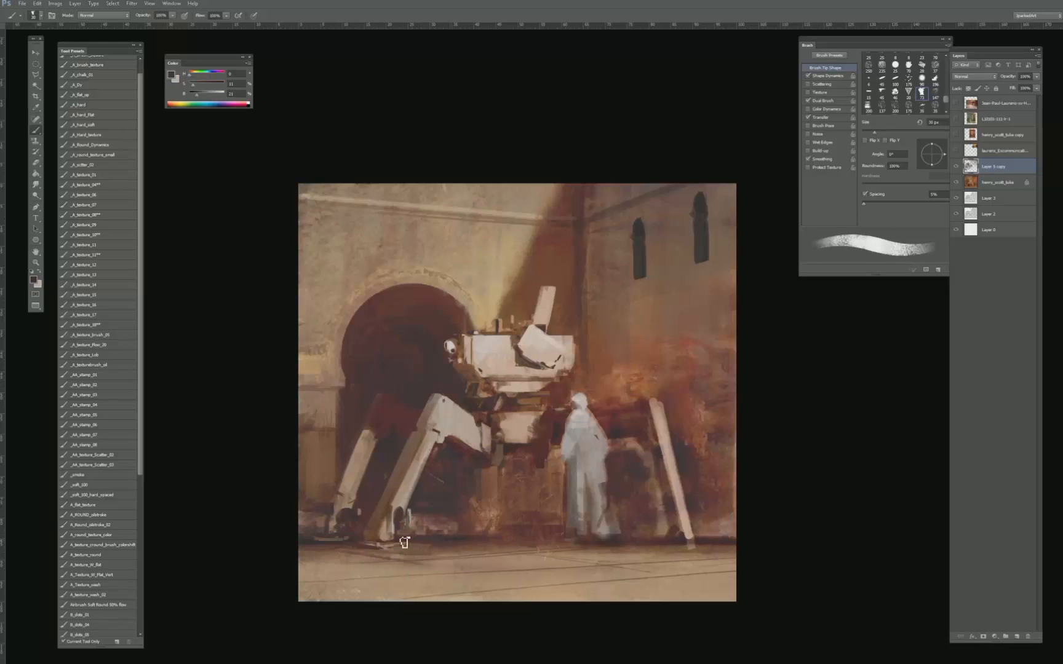
left_click(463, 545, "alt")
- Touch up the dark wall area beside the robed figure's shoulder with tones sampled around it
mouse_move(634, 424)
left_mouse_down()
mouse_move(640, 417)
mouse_move(600, 417)
mouse_move(618, 429)
mouse_move(643, 402)
mouse_move(621, 426)
left_mouse_up()
key("bracketright")
left_click(614, 394, "alt")
key("bracketleft")
left_click(616, 430, "alt")
- Choose the A_ROUND_oilstroke brush and blend a dusty orange-brown haze over the tower wall above the robed figure
left_click(106, 364)
left_click(115, 455)
left_click(109, 486)
left_click(112, 496)
left_click(105, 513)
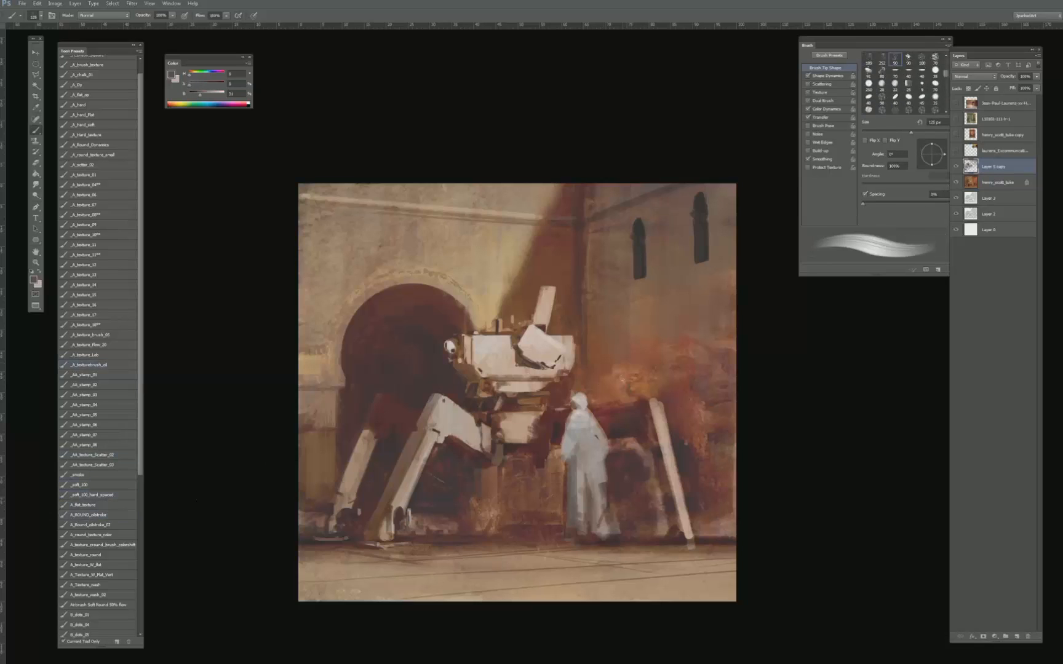
left_click(613, 361, "alt")
left_click(642, 350, "alt")
left_click(622, 306, "alt")
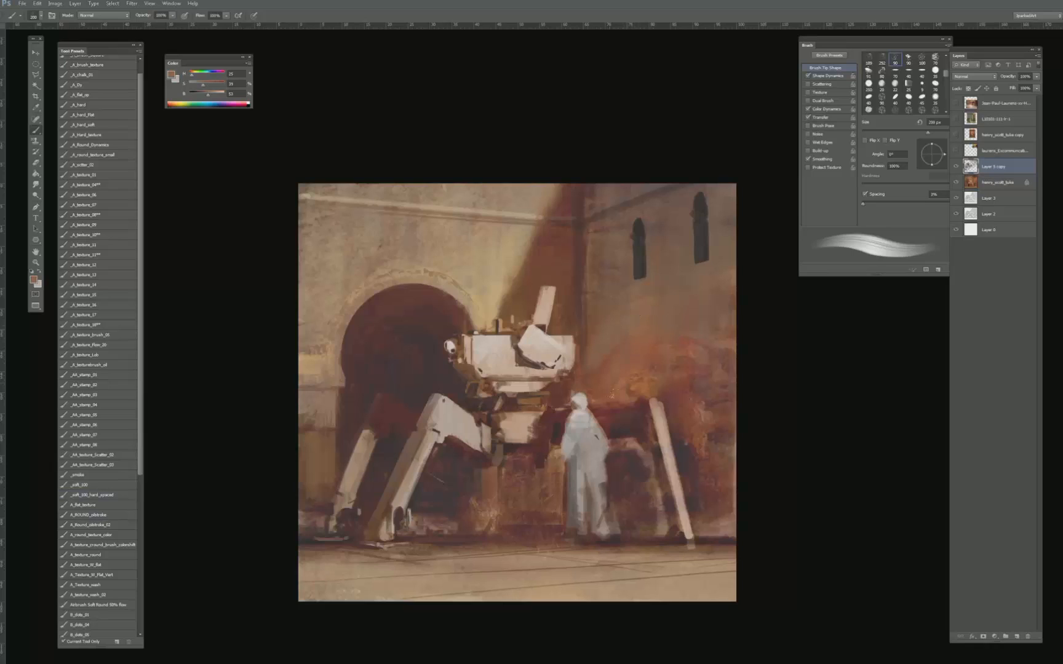
left_click_drag(619, 336, 604, 364)
- Add a new layer above the painted layer and select the _A_texture_08** brush
left_click(1017, 636)
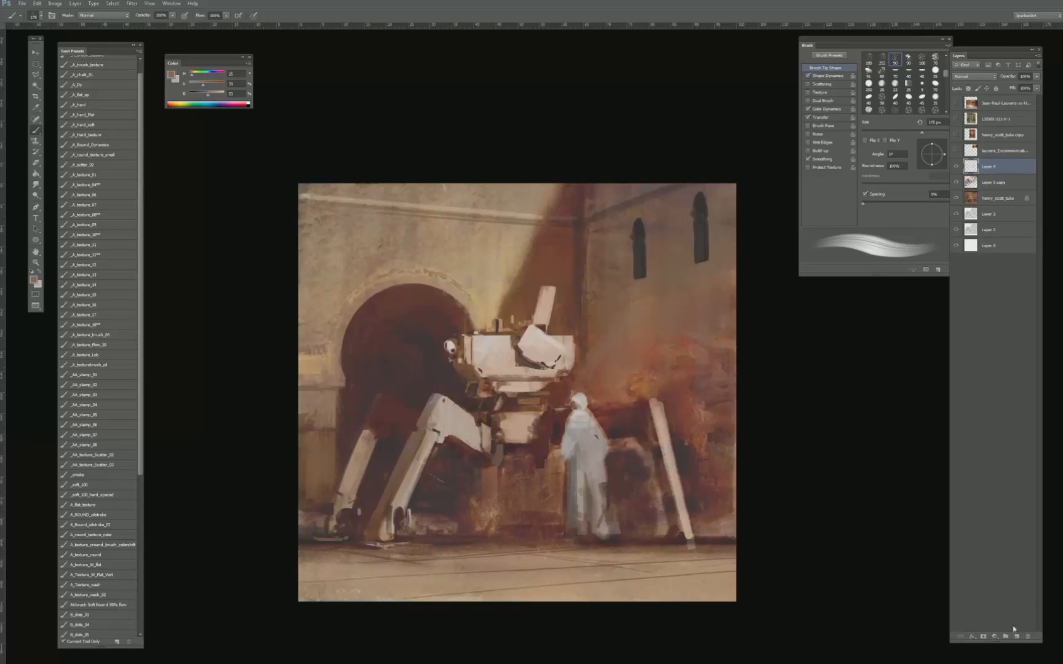
key("p")
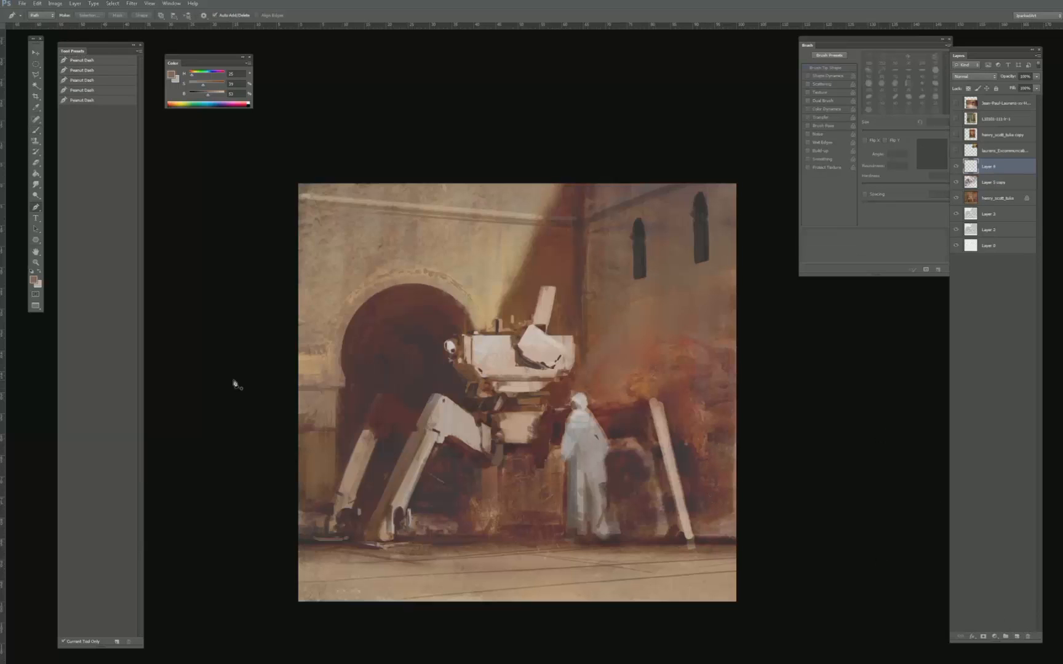
key("b")
left_click(105, 281)
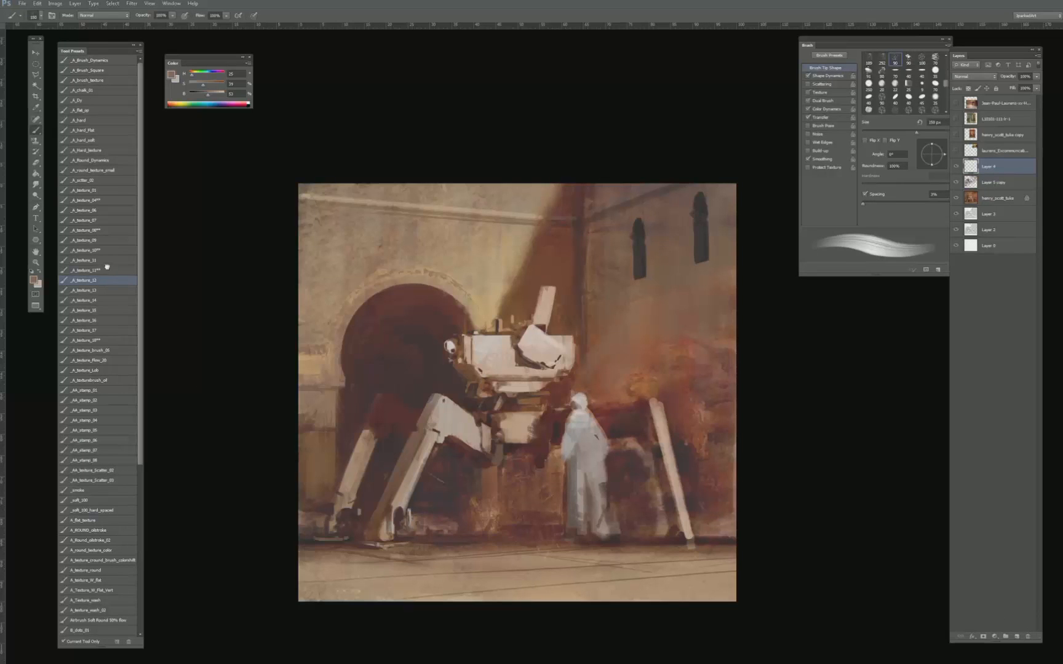
left_click(99, 230)
- Paint a thin dark fold line down the robed figure's torso to separate the arm, using tones sampled from the robe and its edge
left_click(588, 422, "alt")
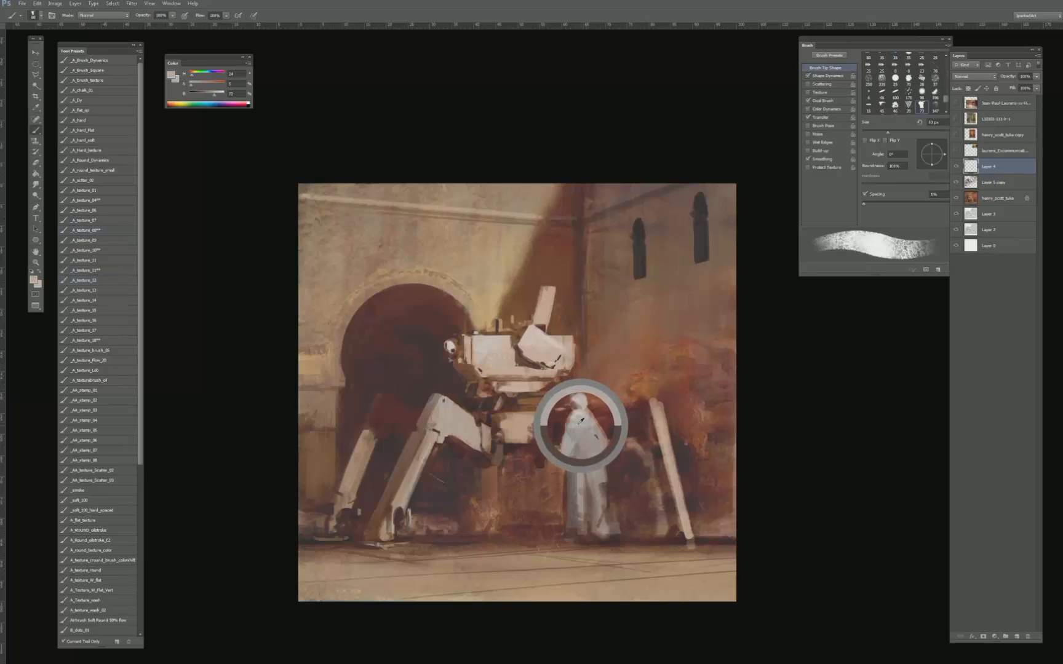
key("bracketleft")
key("bracketleft")
key("bracketleft")
key("bracketleft")
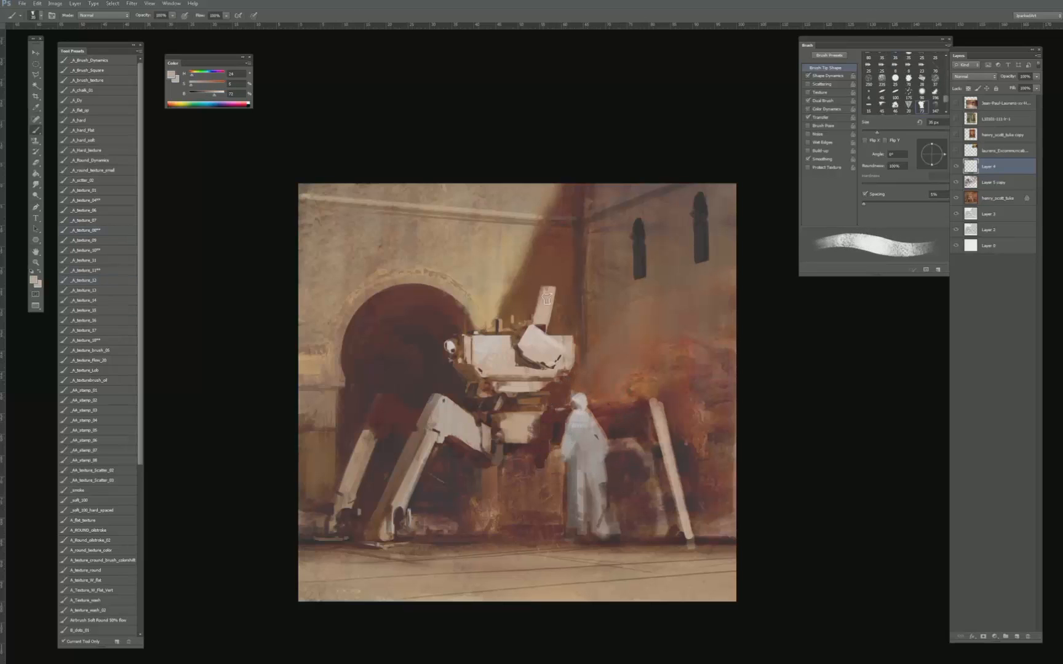
left_click(567, 431, "alt")
key("bracketleft")
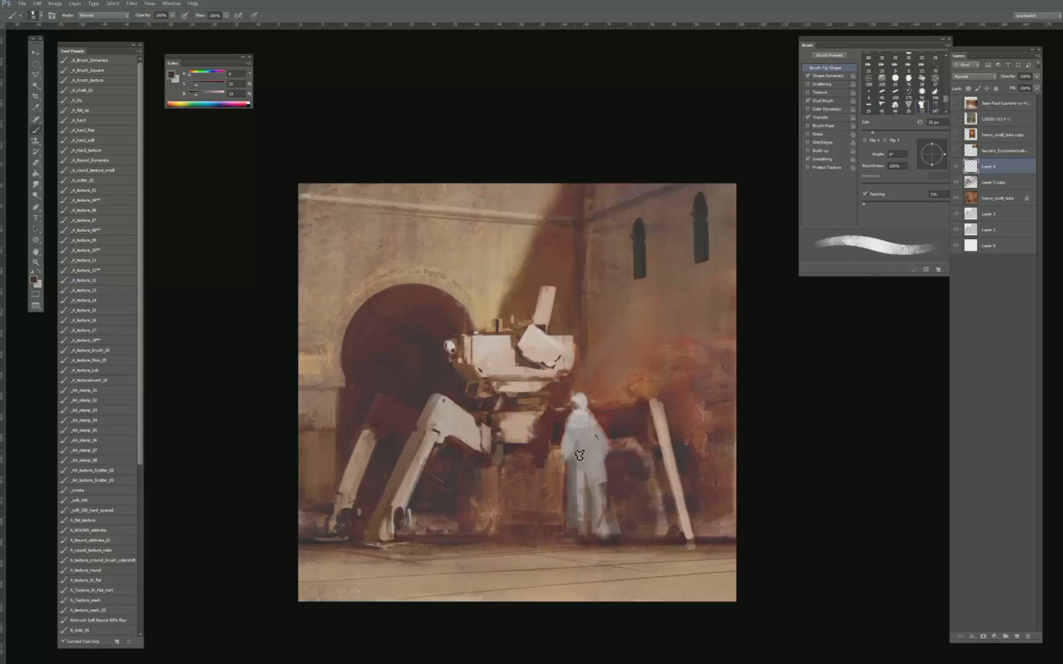
key("bracketleft")
key("bracketleft")
key("bracketleft")
key("bracketleft")
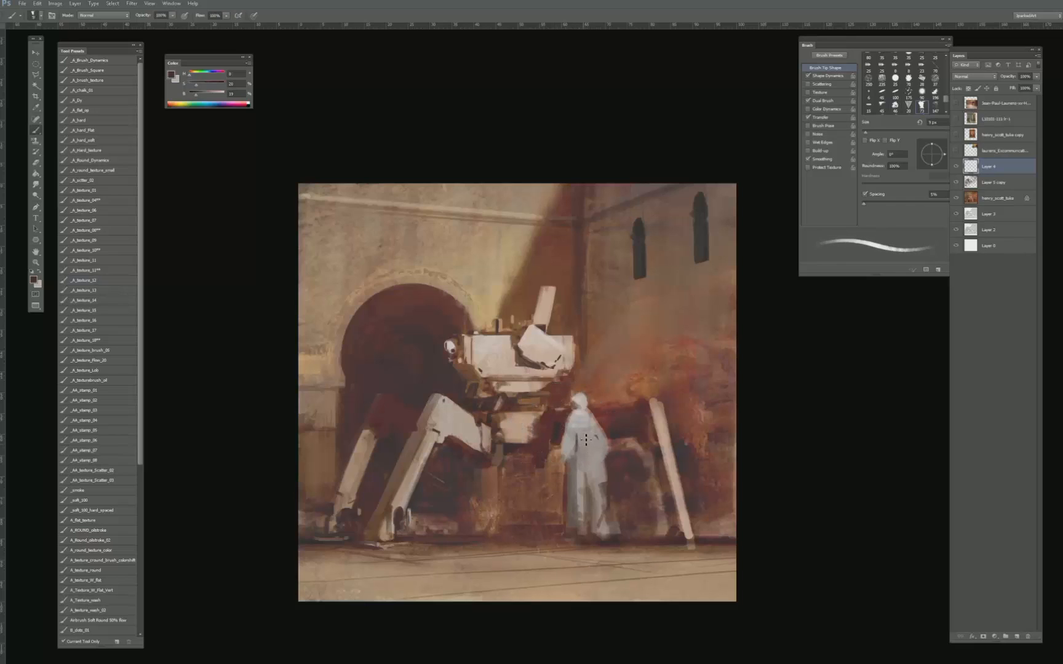
key("bracketleft")
key("bracketleft")
left_click_drag(578, 423, 577, 452)
- Touch up the robe's left edge below the elbow with a dark red tone sampled from the wall
key("bracketright")
key("bracketright")
key("bracketright")
left_click(573, 451, "alt")
key("bracketright")
key("bracketright")
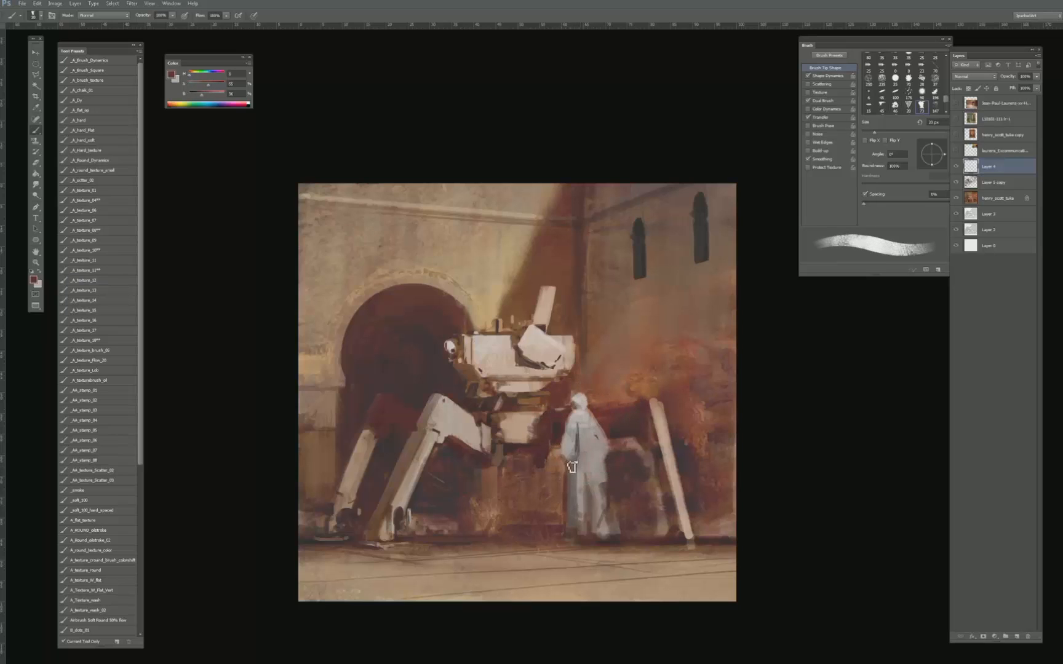
- Build up the figure's left sleeve with light grey tones sampled from the robe
left_click(570, 442, "alt")
key("bracketleft")
key("bracketleft")
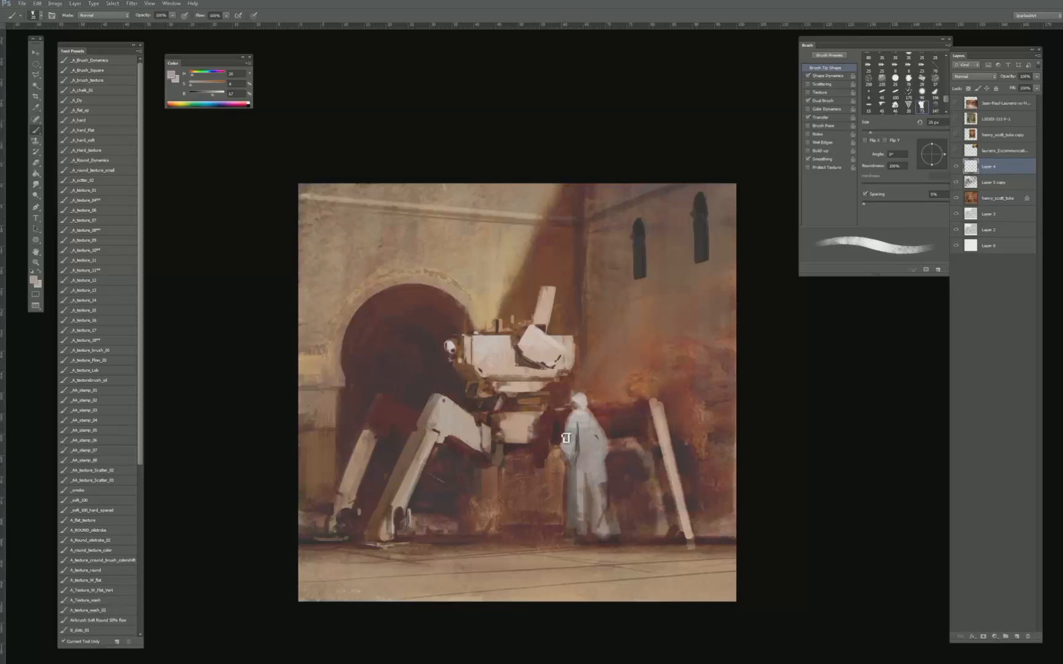
left_click(565, 438, "alt")
key("bracketleft")
left_click(565, 434, "alt")
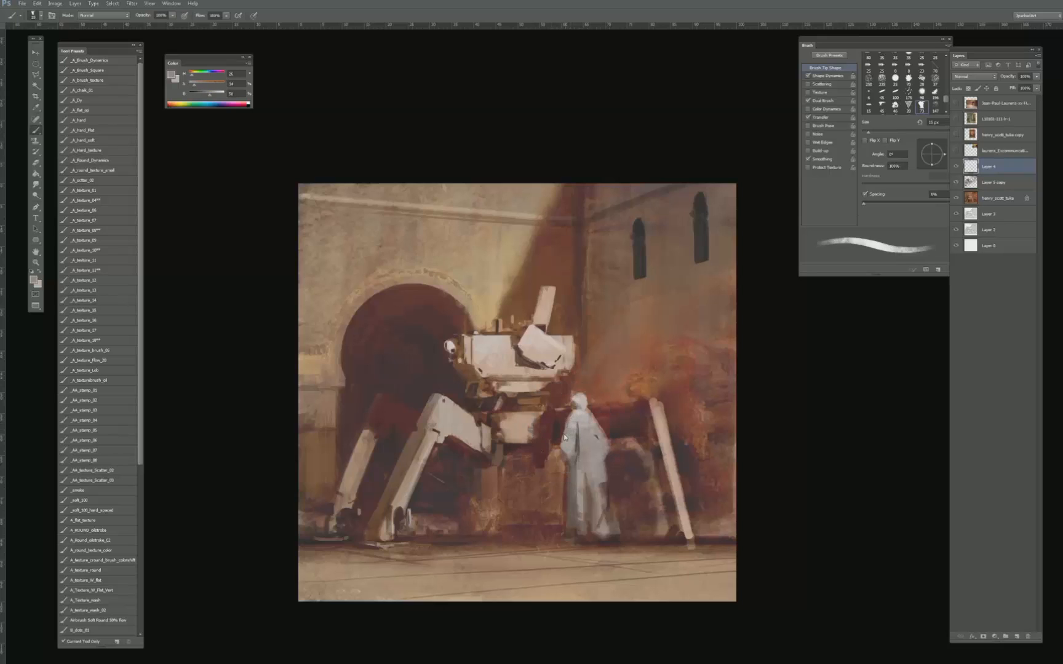
- Refine the outline of the figure's left shoulder and head with robe tones and the orange-brown wall tone
left_click(569, 421, "alt")
left_click(571, 411, "alt")
key("bracketleft")
left_click(581, 404, "alt")
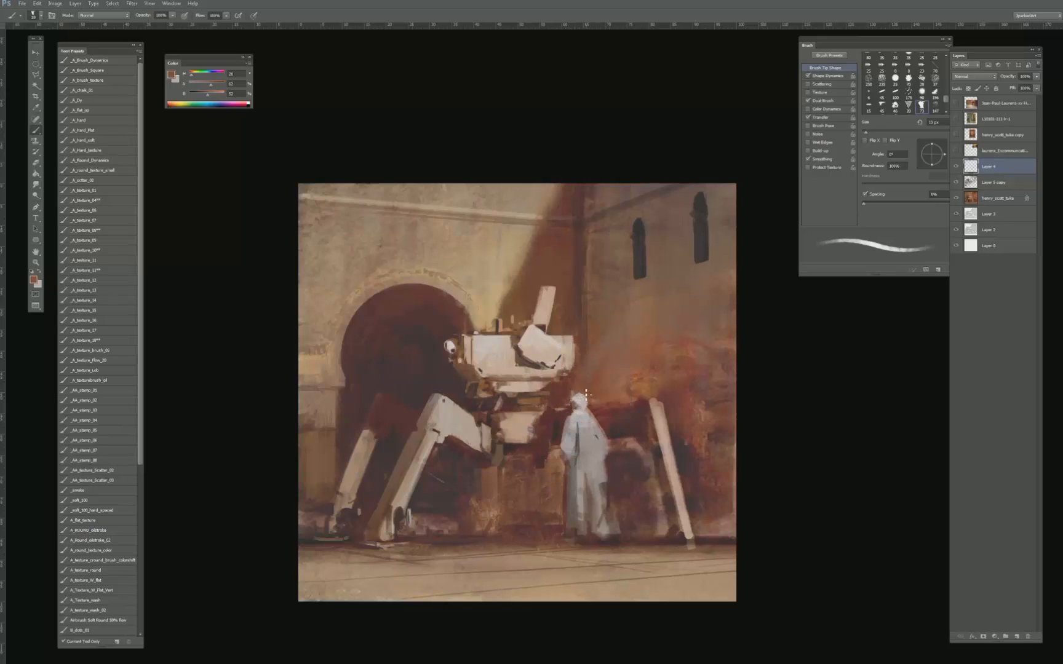
left_click(574, 390, "alt")
left_click(566, 394, "alt")
- Cut into the wall and lower robe edge on the figure's left side with dark reddish-brown tones
key("bracketright")
key("bracketright")
key("bracketright")
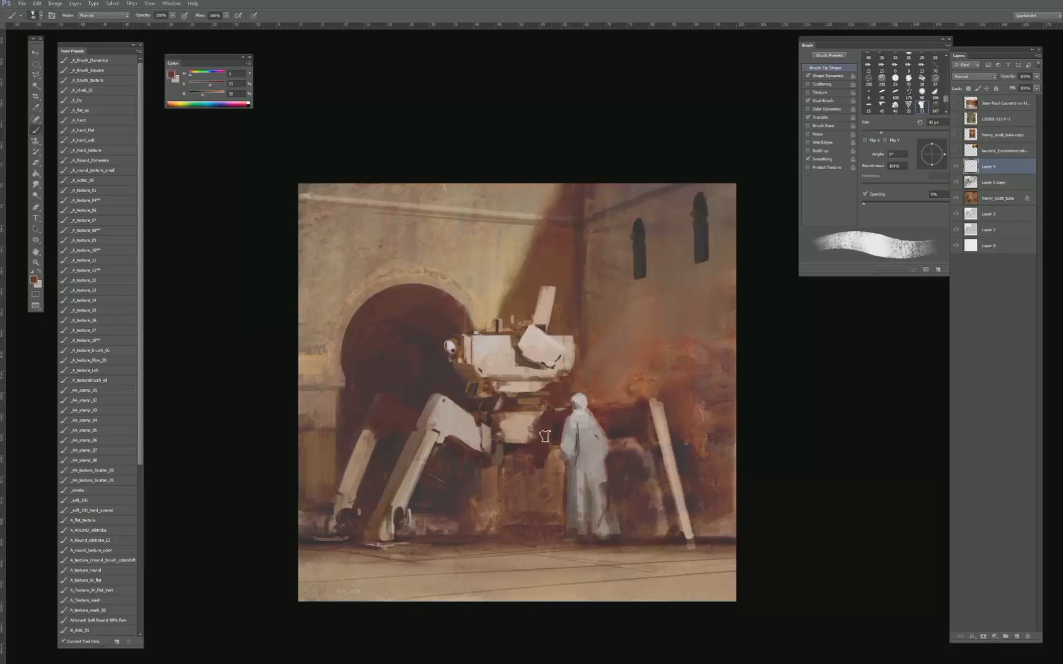
left_click(557, 427, "alt")
left_click(561, 435, "alt")
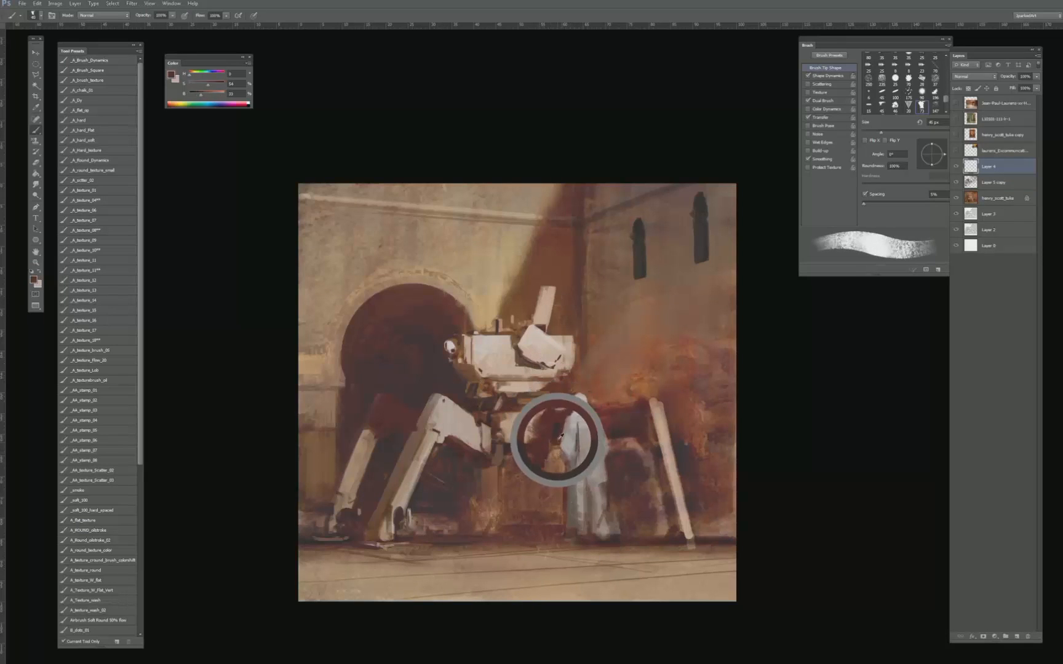
key("bracketleft")
key("bracketleft")
key("bracketleft")
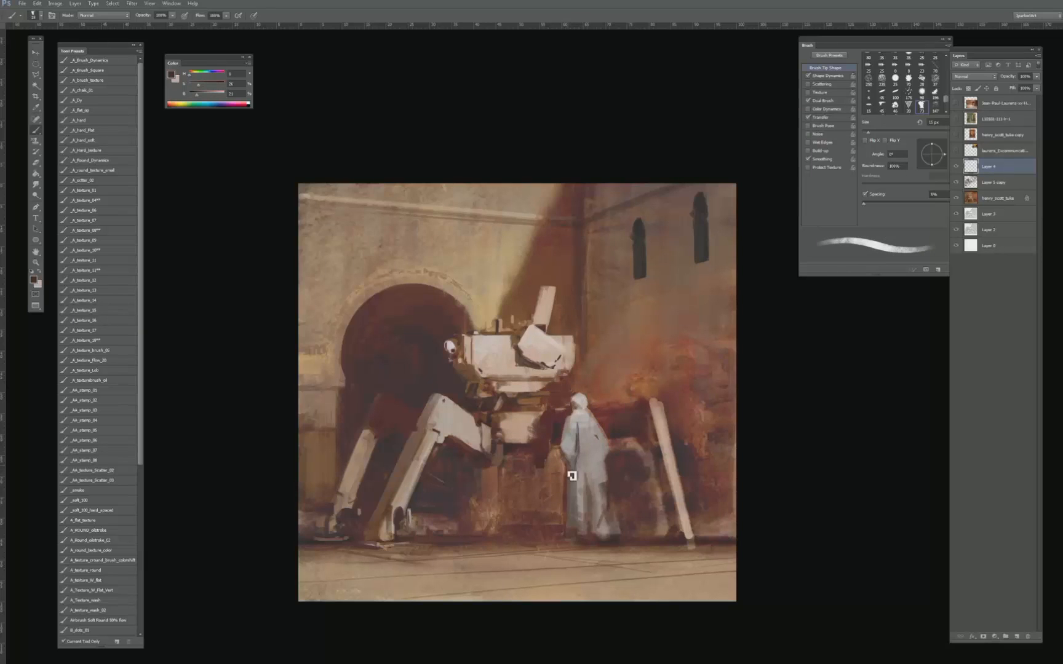
left_click(565, 488, "alt")
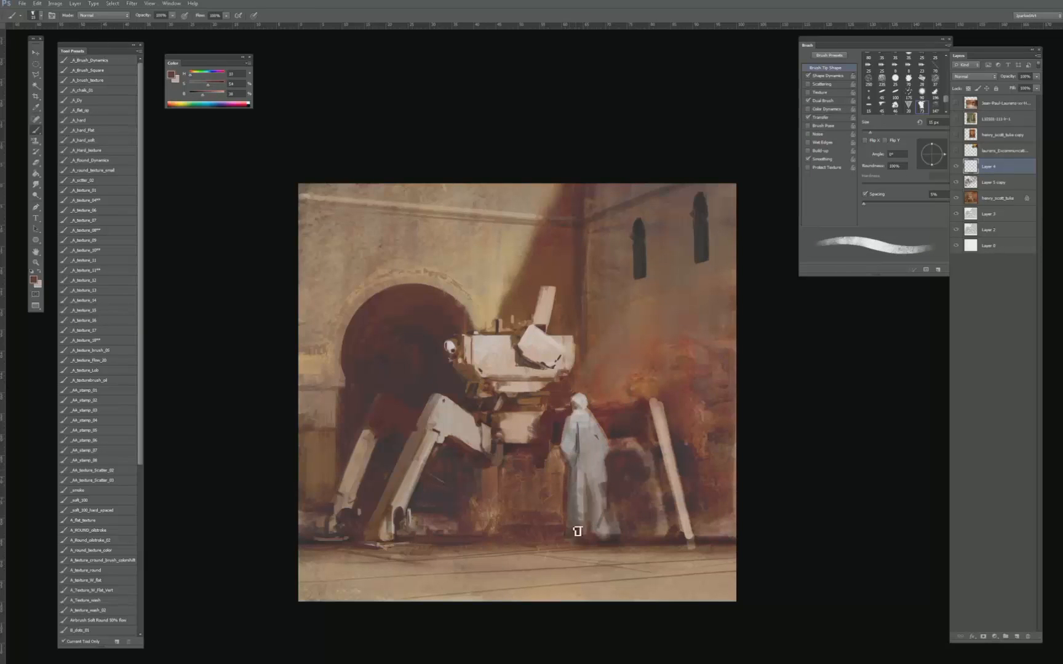
- Work a very dark brown tone sampled beside the figure's arm into the shadows around the left shoulder and head
key("bracketright")
left_click(558, 430, "alt")
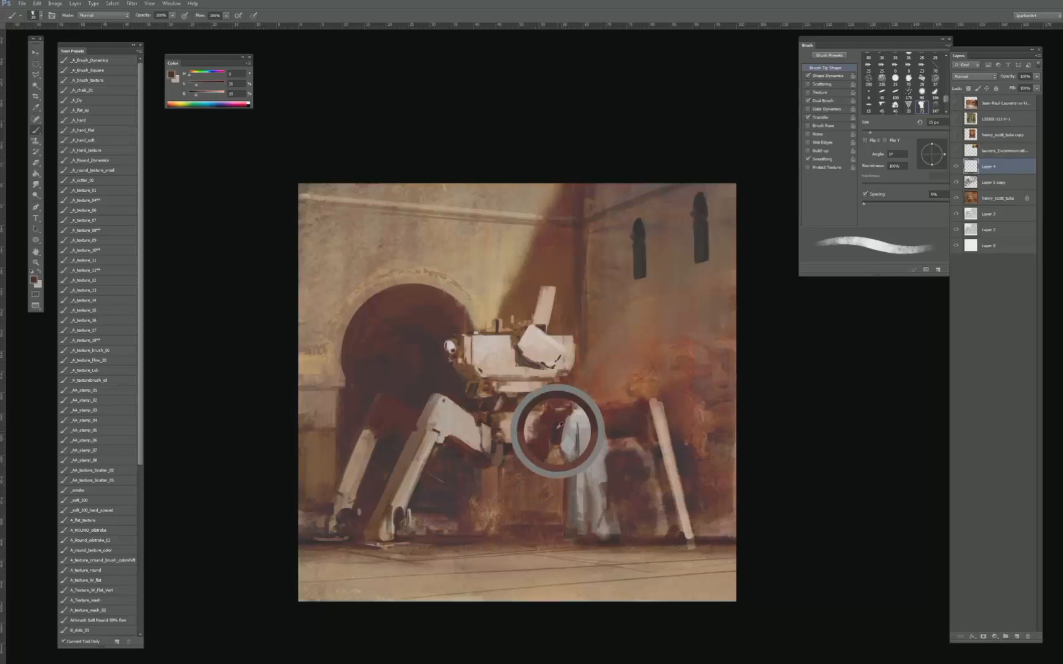
key("bracketright")
key("bracketright")
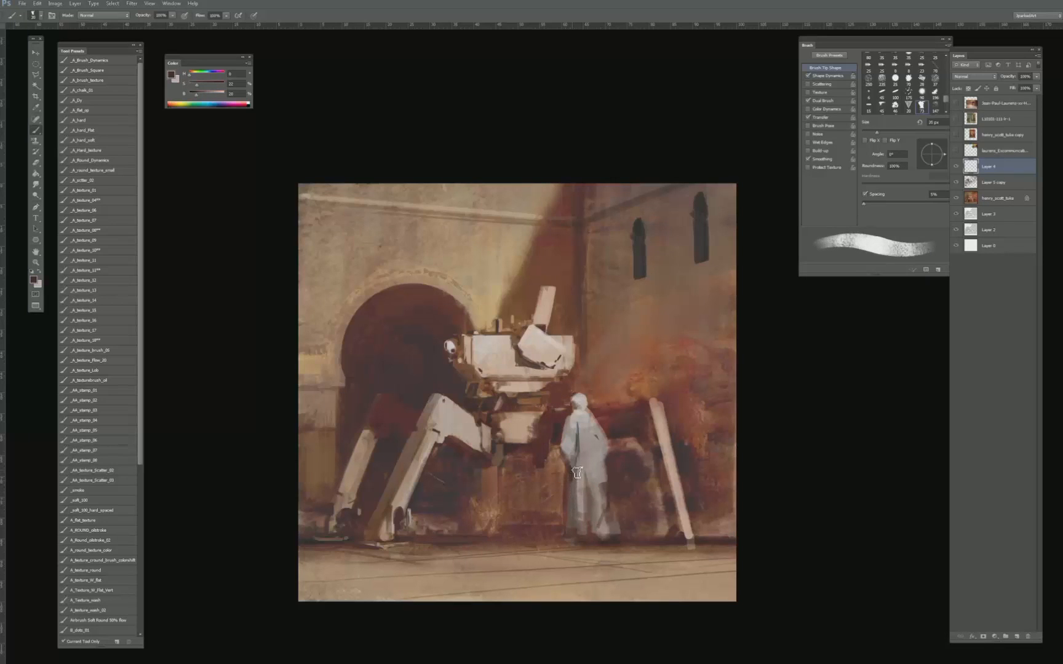
key("bracketleft")
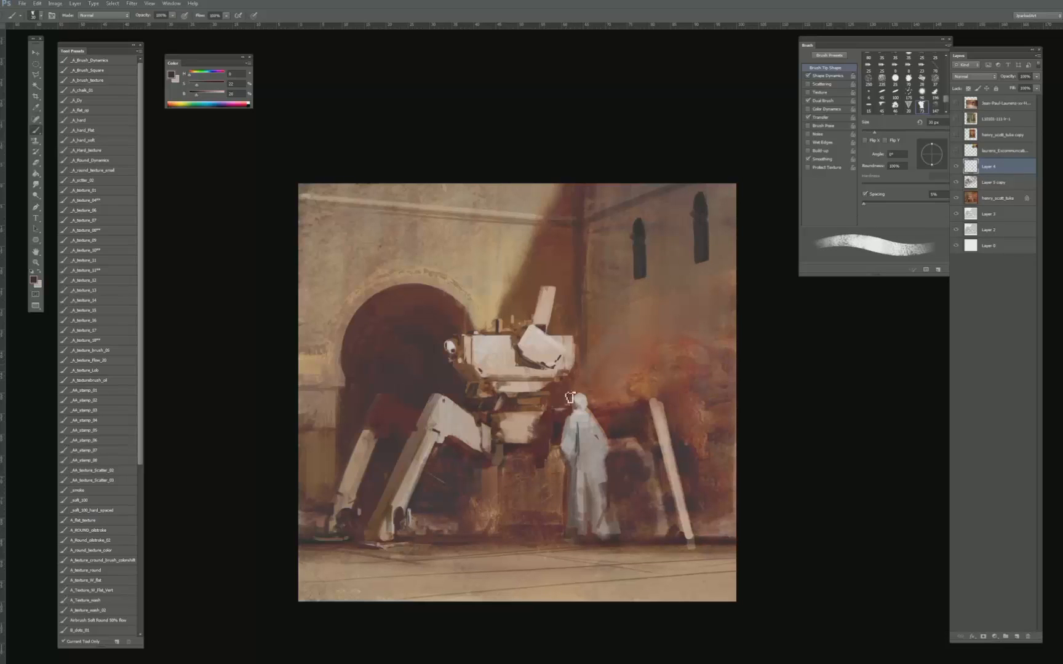
key("bracketleft")
- Paint soft grey mid-tones over the middle of the robe below the waist
left_click(584, 473, "alt")
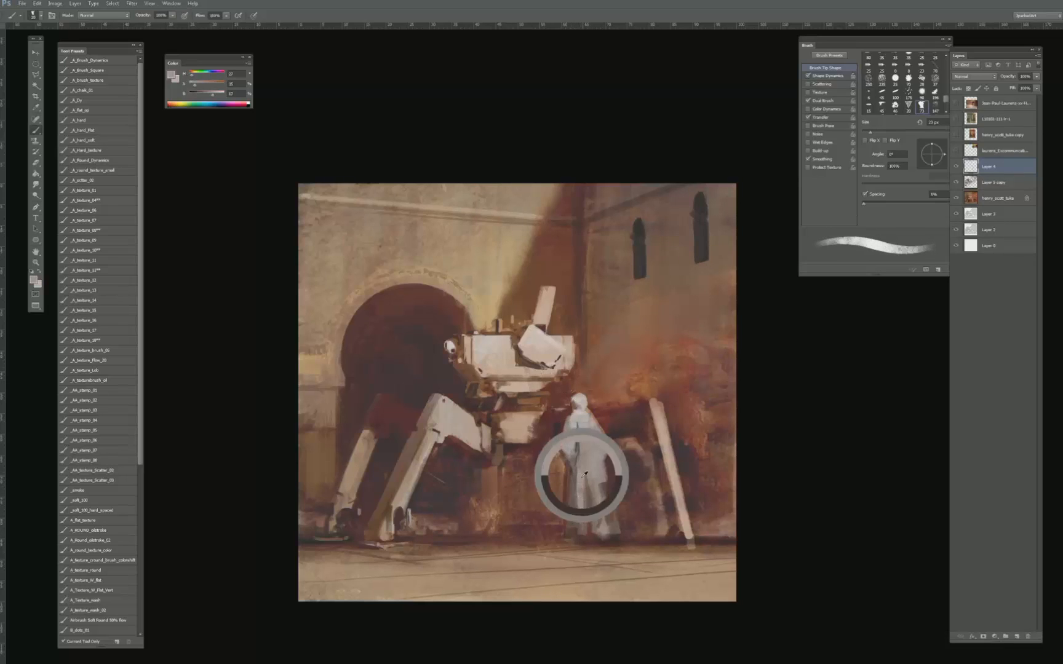
left_click_drag(584, 473, 582, 482)
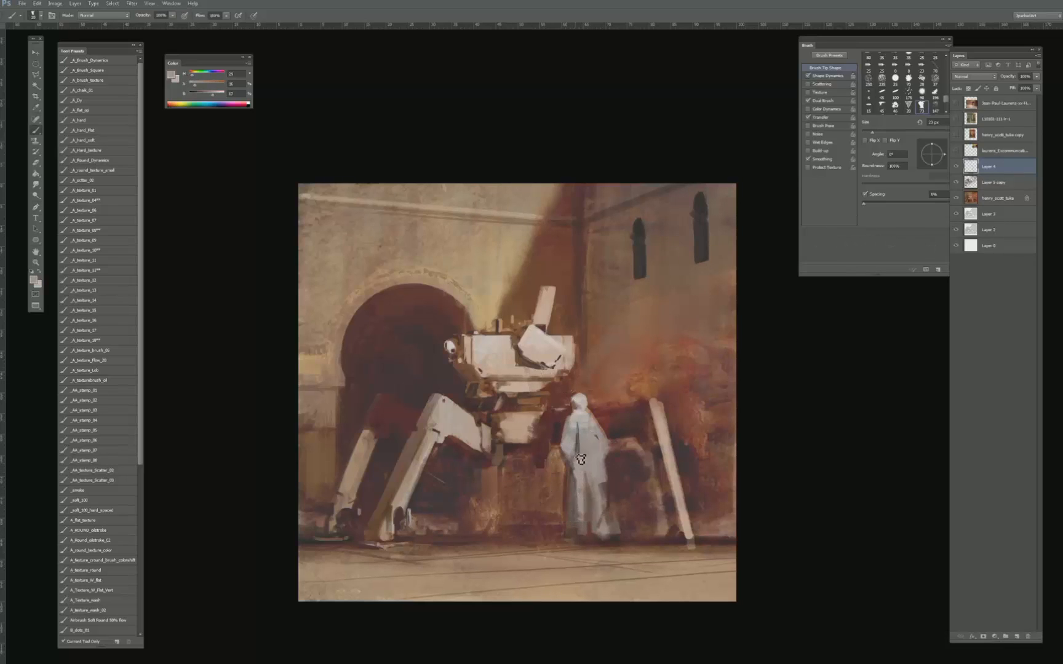
key("bracketleft")
left_click(590, 465, "alt")
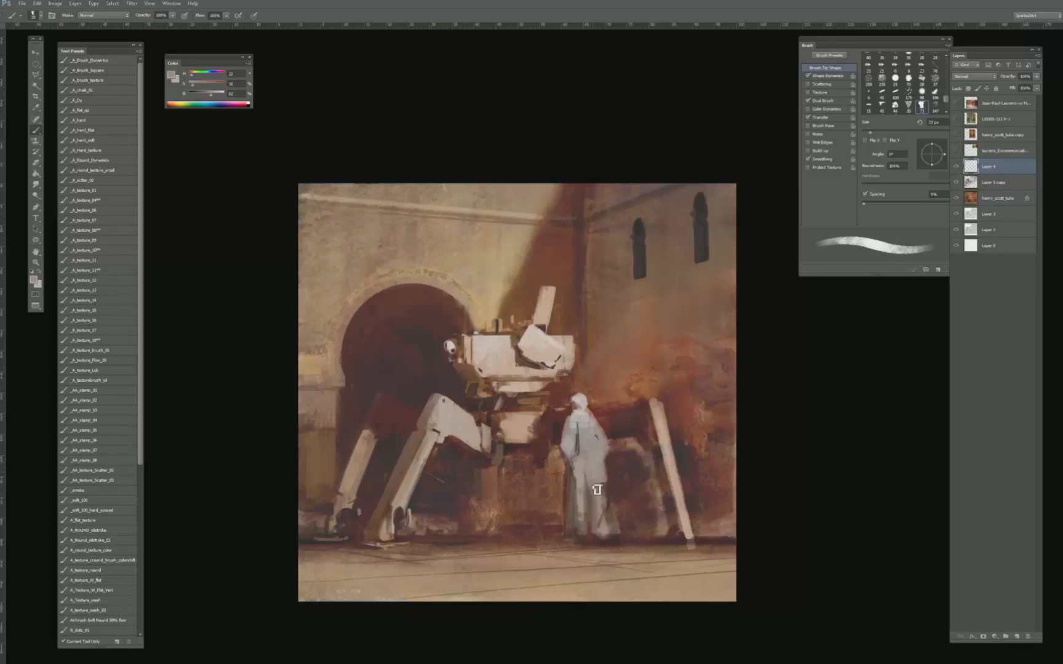
key("bracketright")
- Paint a dark shadow along the robe's lower left edge down to the hem
left_click(567, 452, "alt")
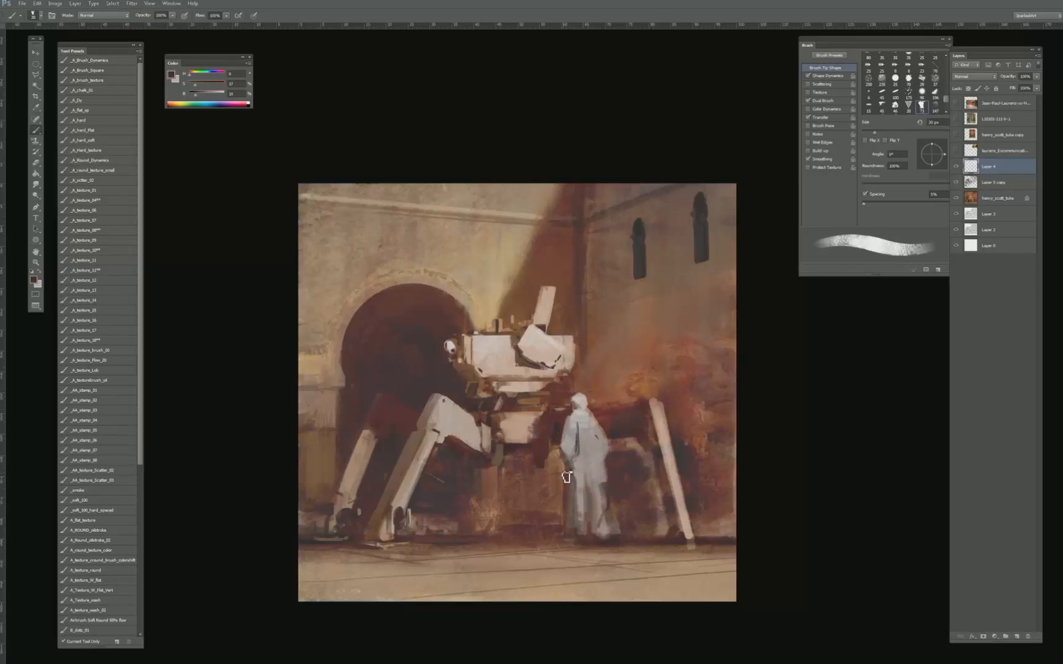
key("bracketleft")
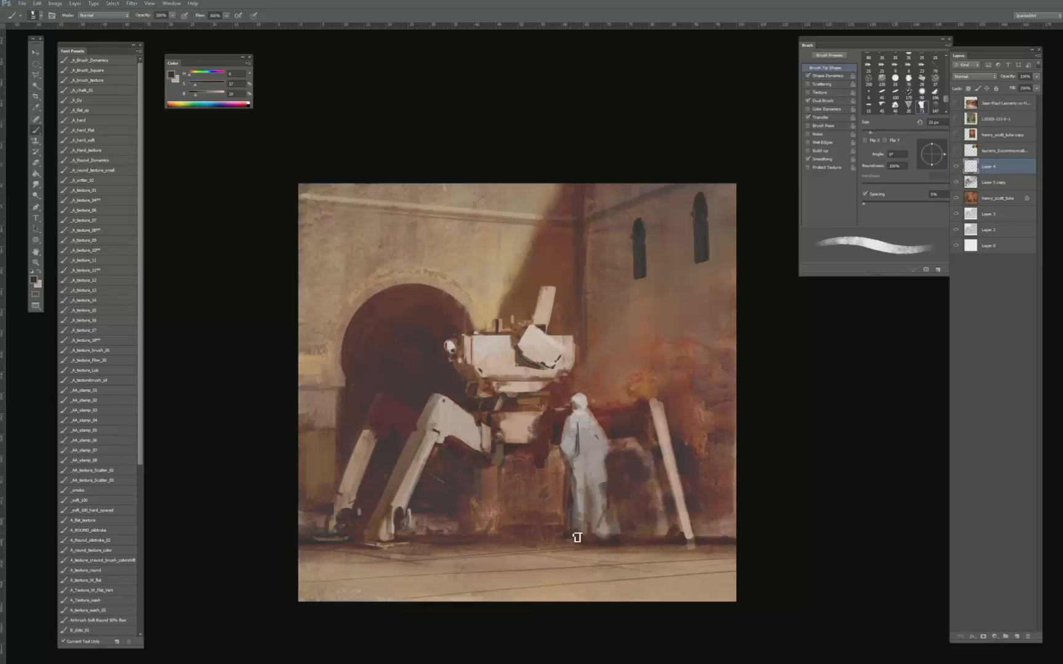
key("bracketright")
- Blend warm grey mid-tones over the lower robe with a larger brush to fill out its skirt down to the hem
key("bracketright")
key("bracketright")
key("bracketright")
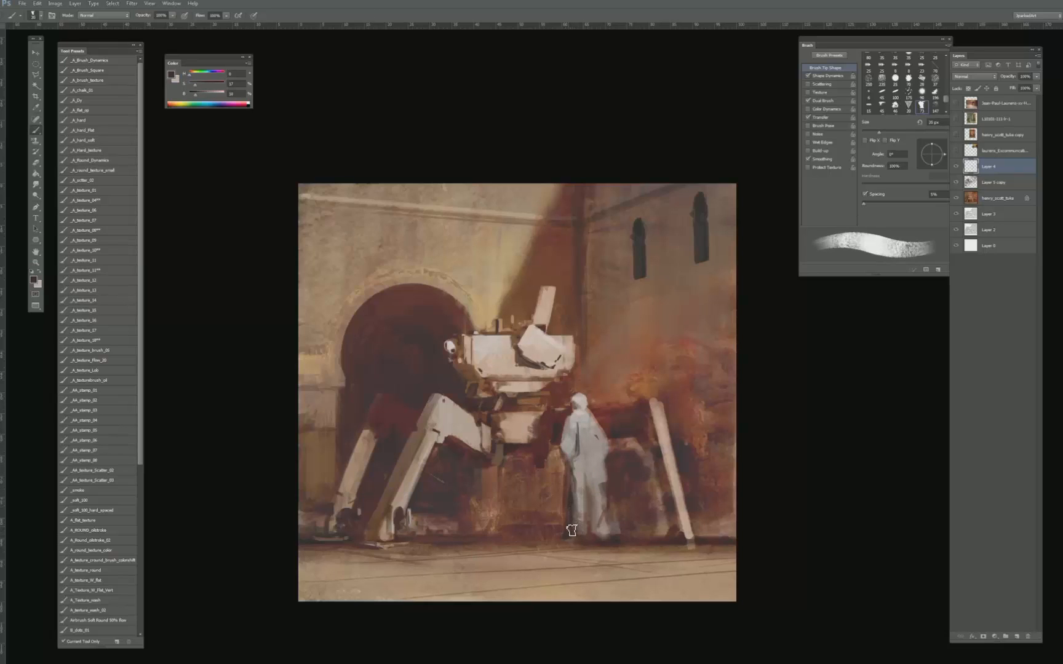
left_click(570, 473, "alt")
left_click(580, 492, "alt")
left_click(578, 509, "alt")
key("bracketright")
key("bracketright")
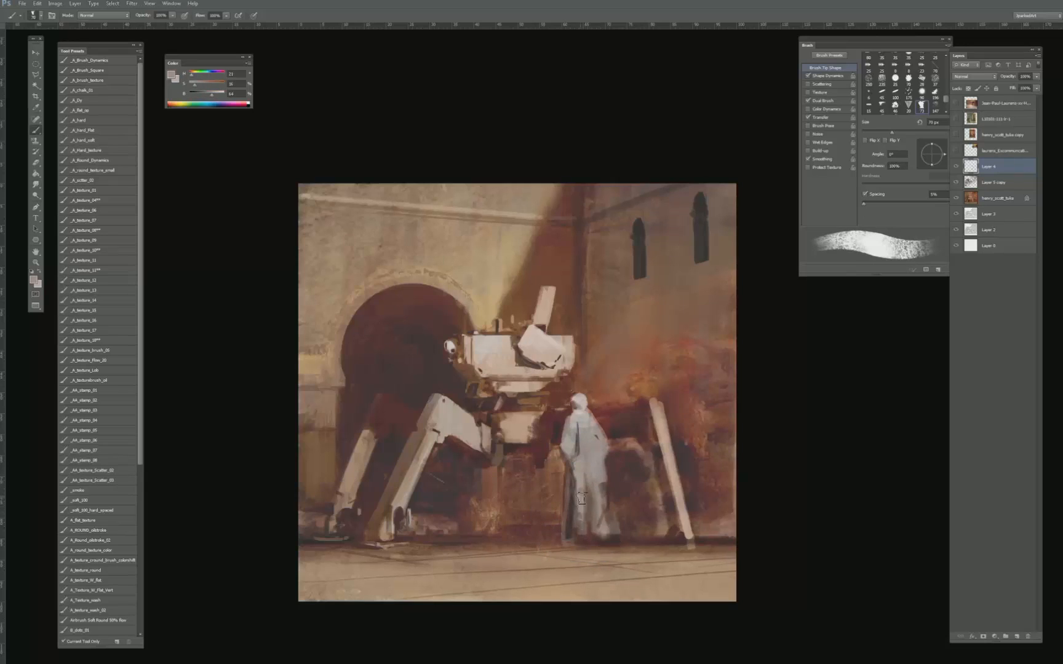
left_click(588, 502, "alt")
left_click(585, 506, "alt")
left_click(585, 477, "alt")
left_click(594, 456, "alt")
key("bracketleft")
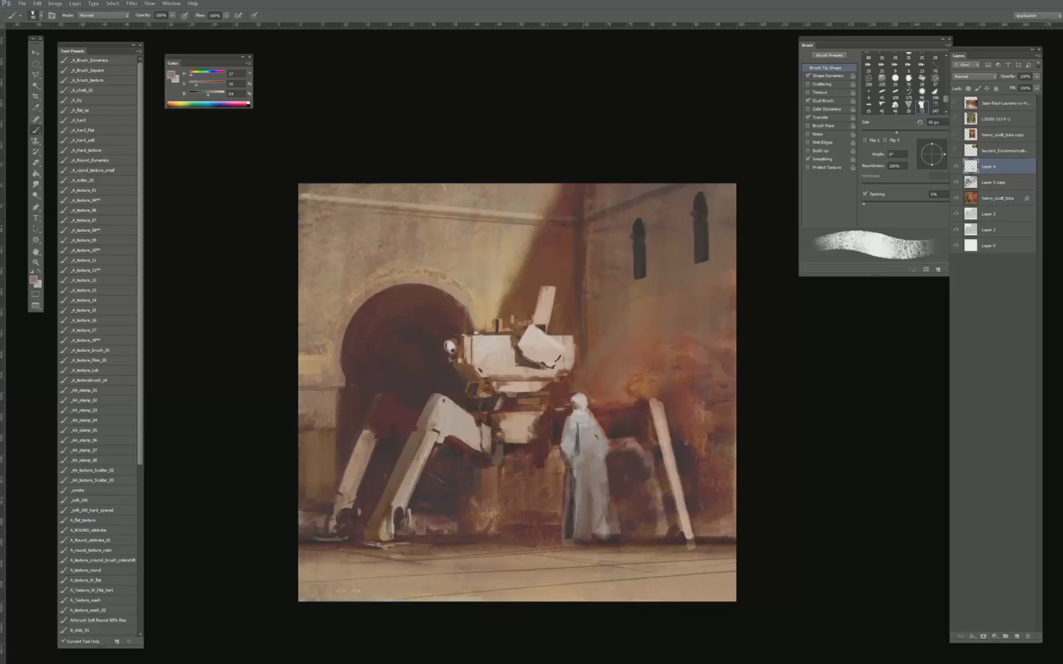
- Trim the right side of the figure's head with the orange-brown tone sampled from the wall
key("bracketleft")
key("bracketleft")
key("bracketleft")
key("bracketleft")
key("bracketleft")
key("bracketleft")
left_click(588, 398, "alt")
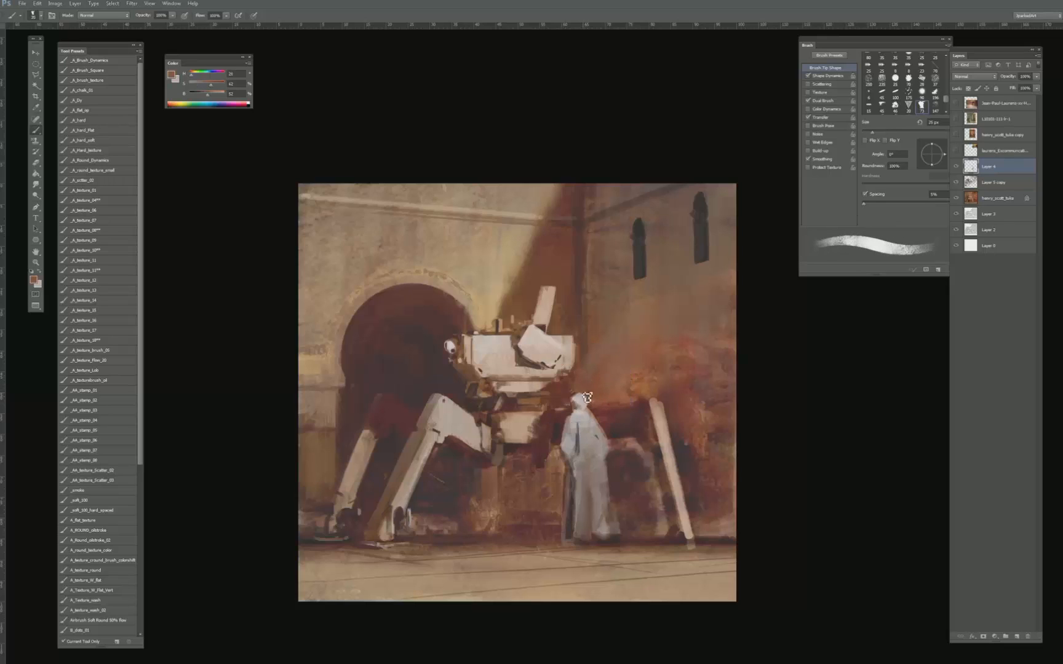
left_click(585, 399, "alt")
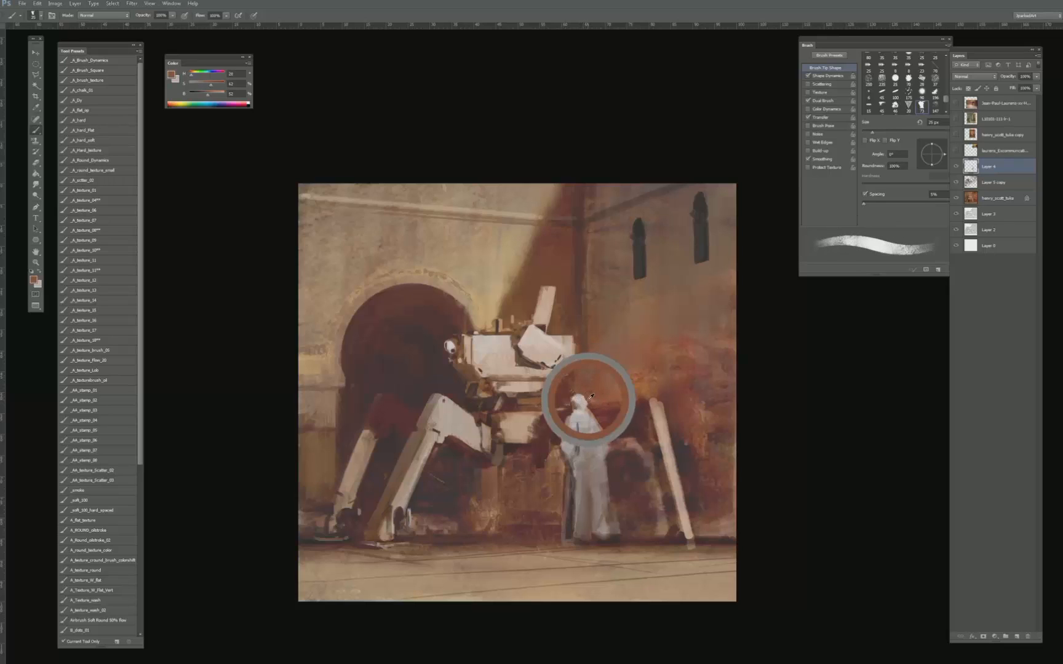
- Reshape the figure's head and neck with a small brush and light tones sampled from the headcloth
left_click(585, 414, "alt")
left_click(582, 401, "alt")
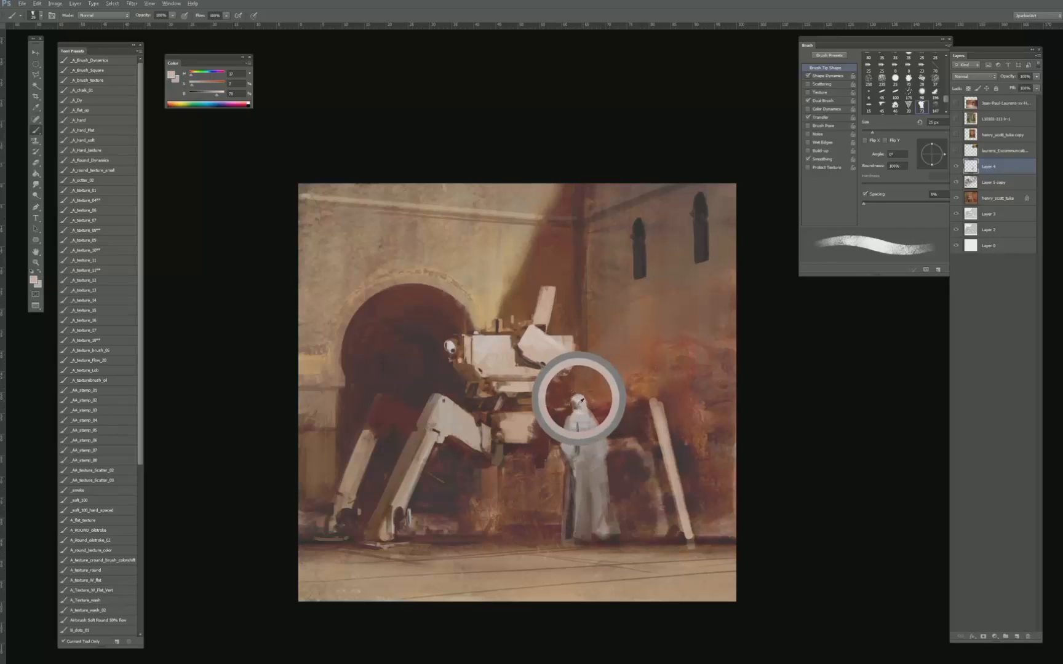
key("bracketleft")
left_click(581, 409, "alt")
key("bracketleft")
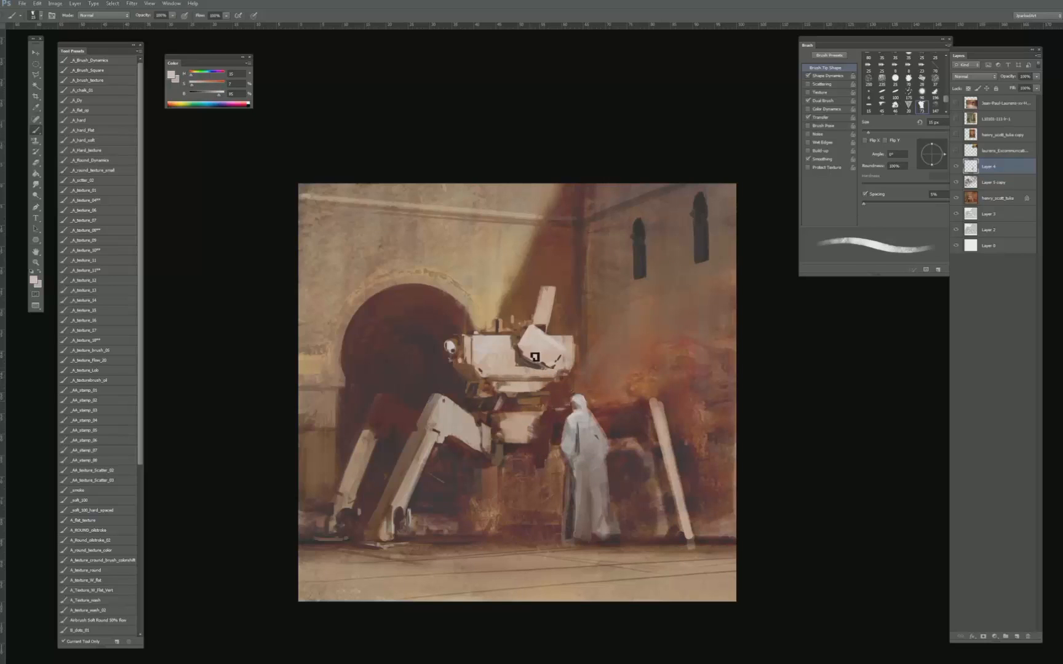
- Refine the folds of the left sleeve with light and mid-grey tones sampled around the arm
left_click(578, 439, "alt")
left_click(573, 430, "alt")
left_click(577, 428, "alt")
left_click(573, 444, "alt")
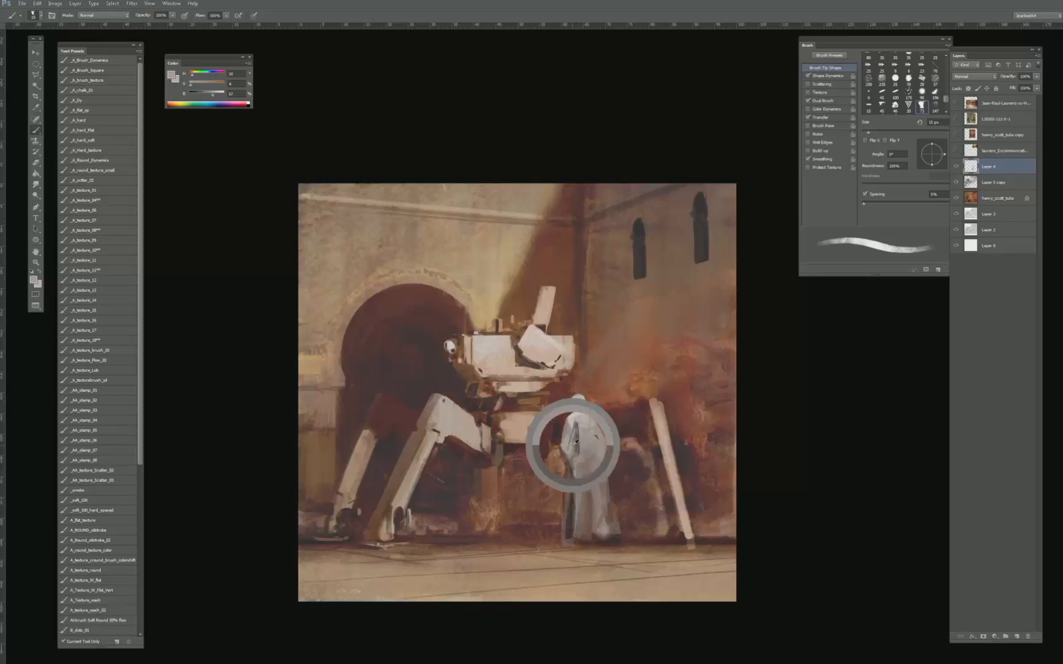
left_click(572, 436, "alt")
left_click(571, 444, "alt")
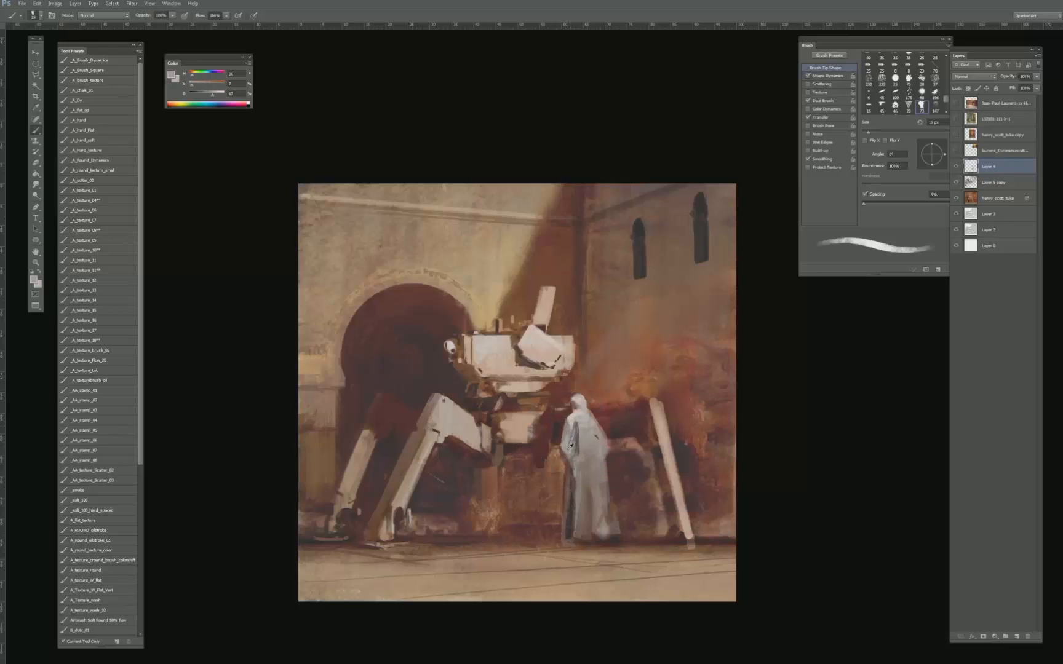
left_click(575, 423, "alt")
- Lighten the figure's upper back and clean up the right shoulder edge with the dark red wall tone
key("bracketright")
key("bracketright")
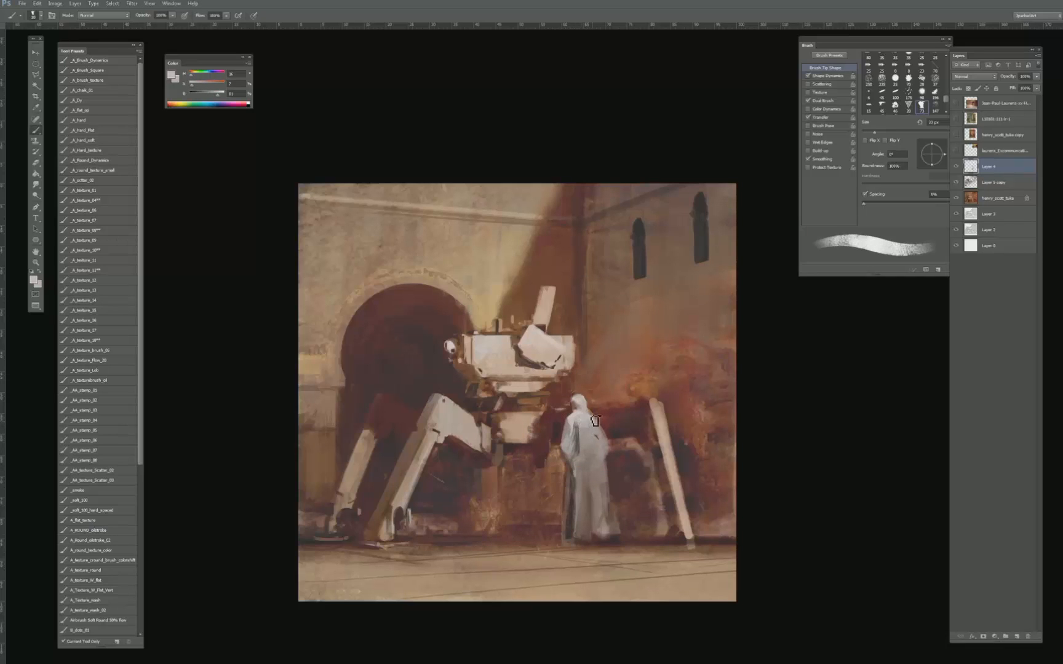
left_click(593, 434, "alt")
left_click(599, 414, "alt")
key("bracketleft")
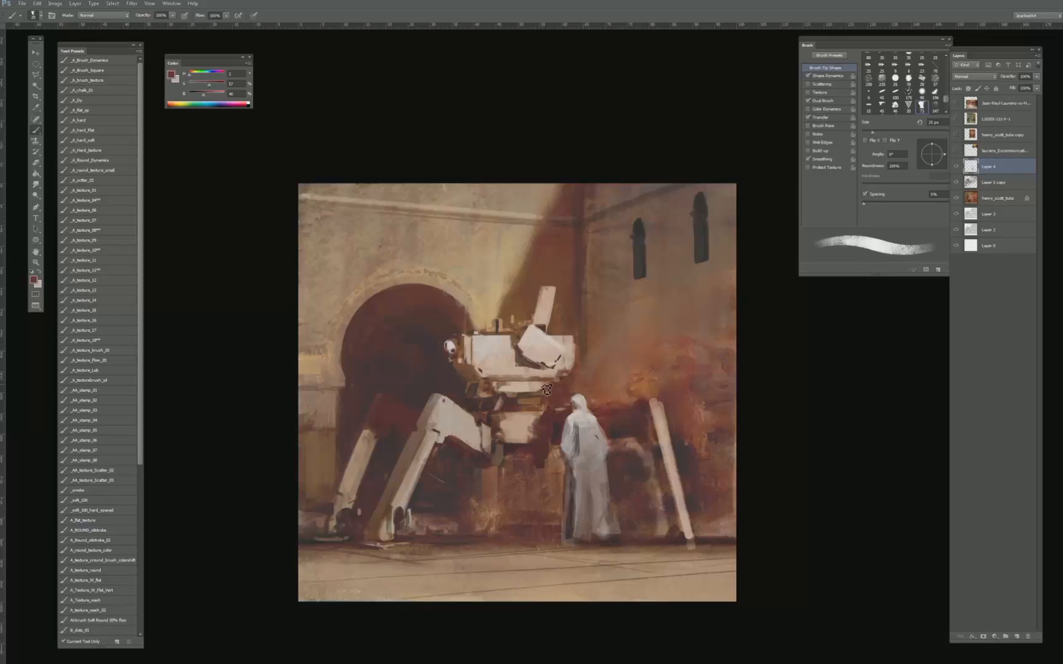
- Paint a thin dark headband and hood fold lines on the figure with a dark tone sampled beside the shoulder
left_click(561, 422, "alt")
key("bracketleft")
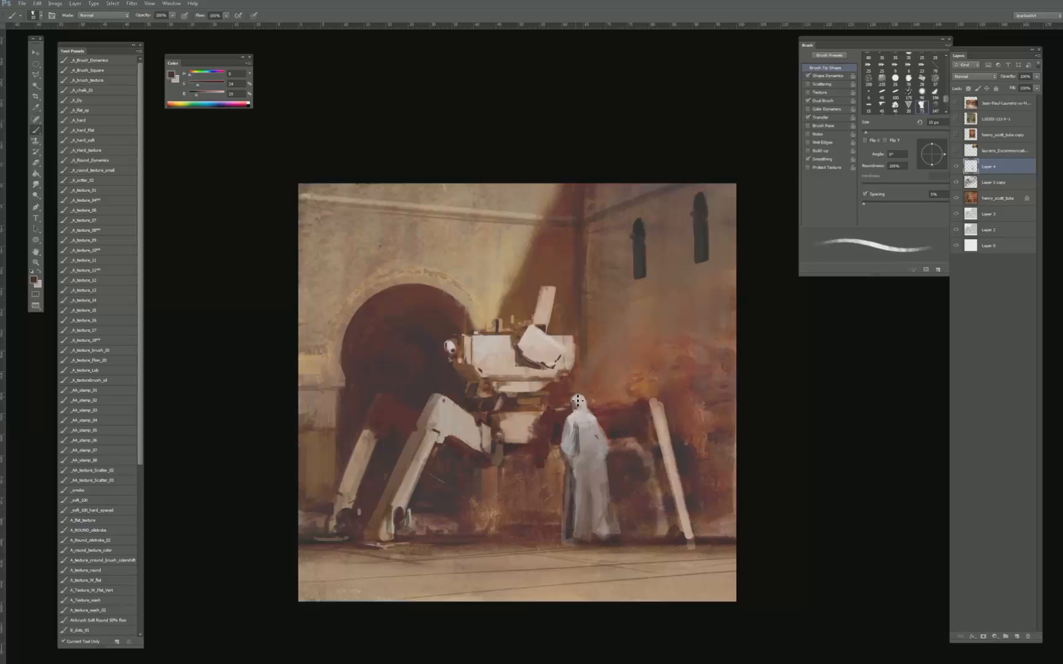
key("bracketright")
key("bracketleft")
key("bracketleft")
key("bracketright")
key("bracketright")
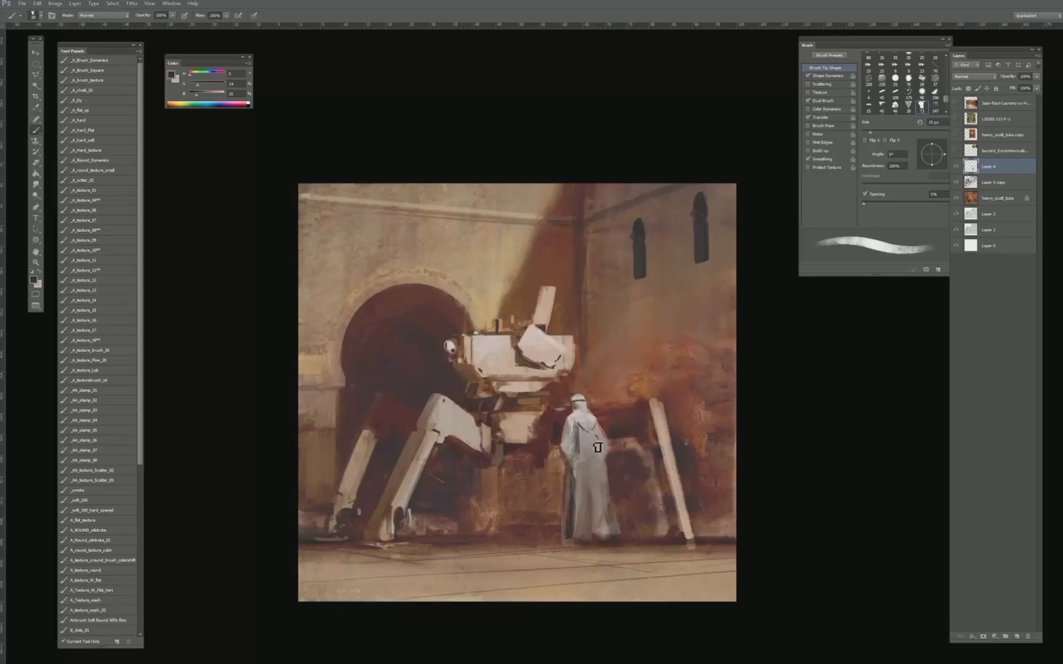
- Paint the shadow across the figure's back down to the waist and define the right elbow edge with dark tones
key("bracketright")
key("bracketright")
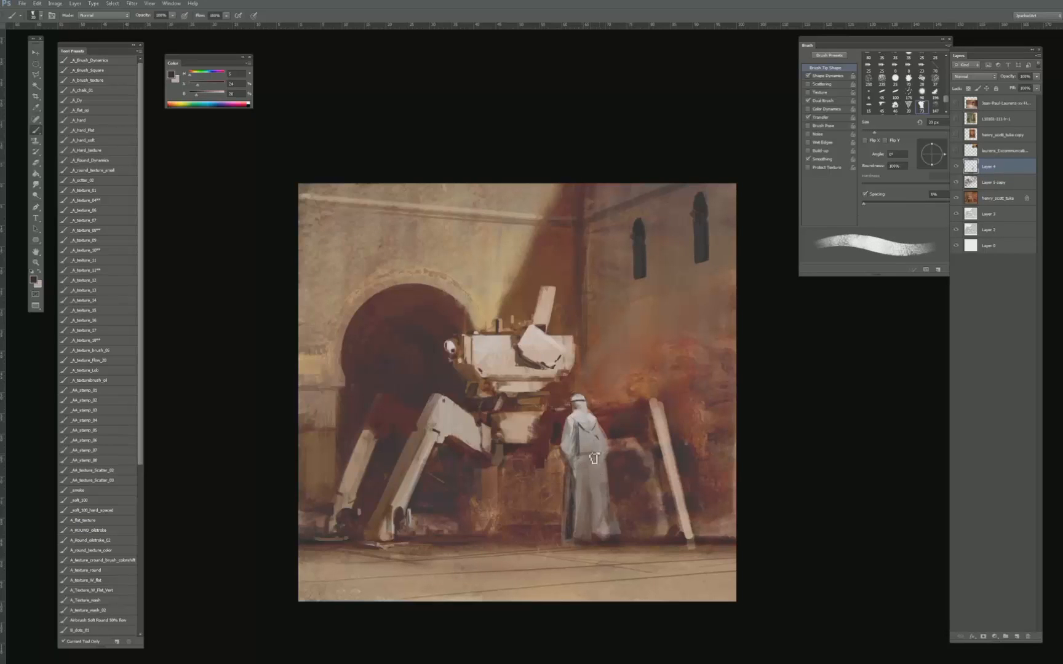
key("bracketleft")
key("bracketleft")
key("bracketleft")
left_click(597, 453, "alt")
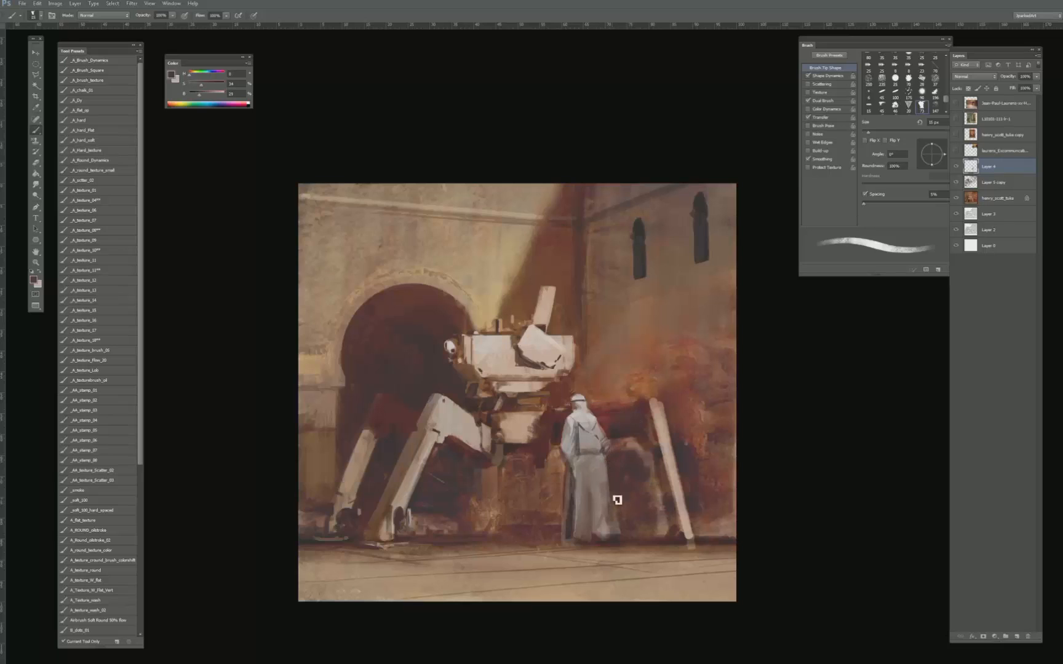
- Clean up the lower hem of the figure's robe with a dark brown tone sampled at the figure's feet
key("bracketright")
key("bracketright")
key("bracketright")
key("bracketright")
key("bracketright")
key("bracketright")
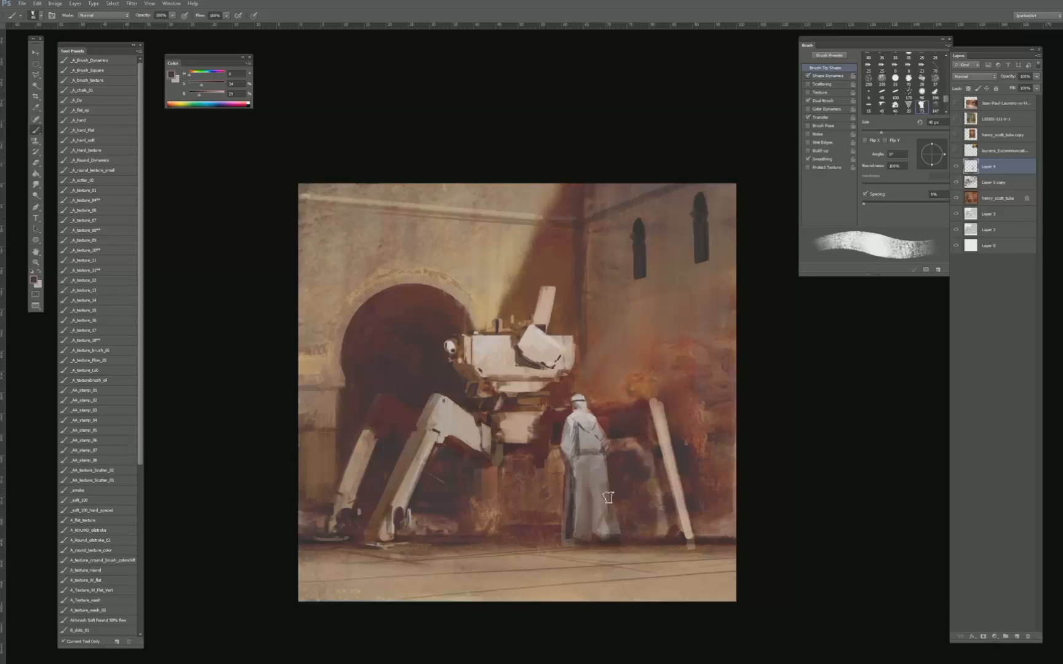
left_click(606, 540, "alt")
key("bracketleft")
key("bracketleft")
key("bracketleft")
key("bracketleft")
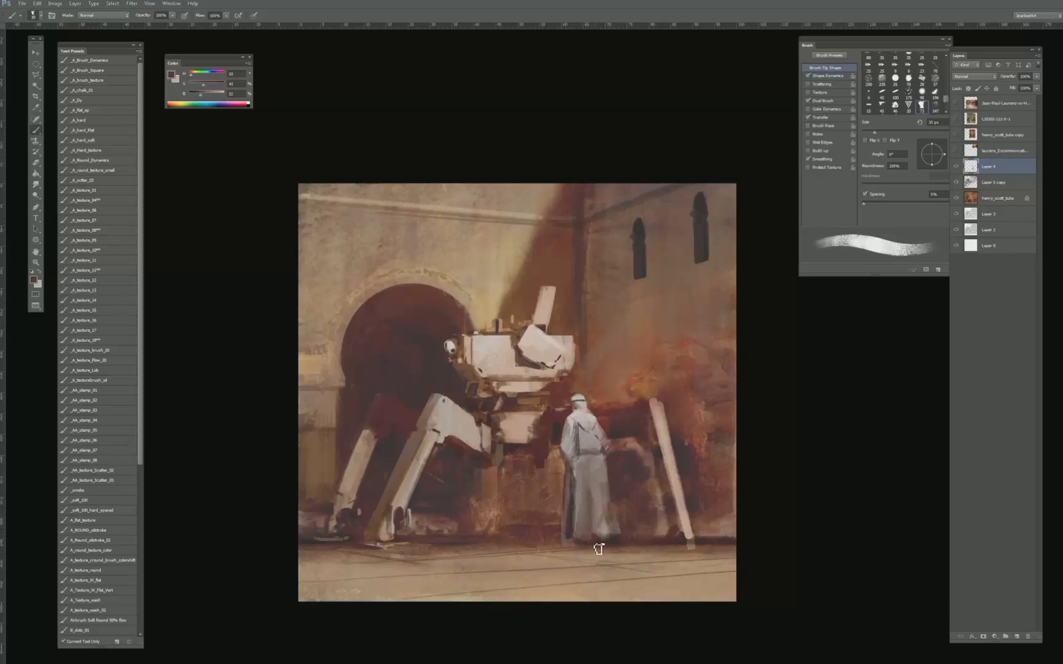
key("bracketleft")
left_click(611, 543, "alt")
- Rework the wall base and ground edge beside the figure's robe with dark red and brown tones sampled there, using a broader brush
key("bracketright")
key("bracketright")
key("bracketright")
key("bracketright")
key("bracketright")
left_click(524, 537, "alt")
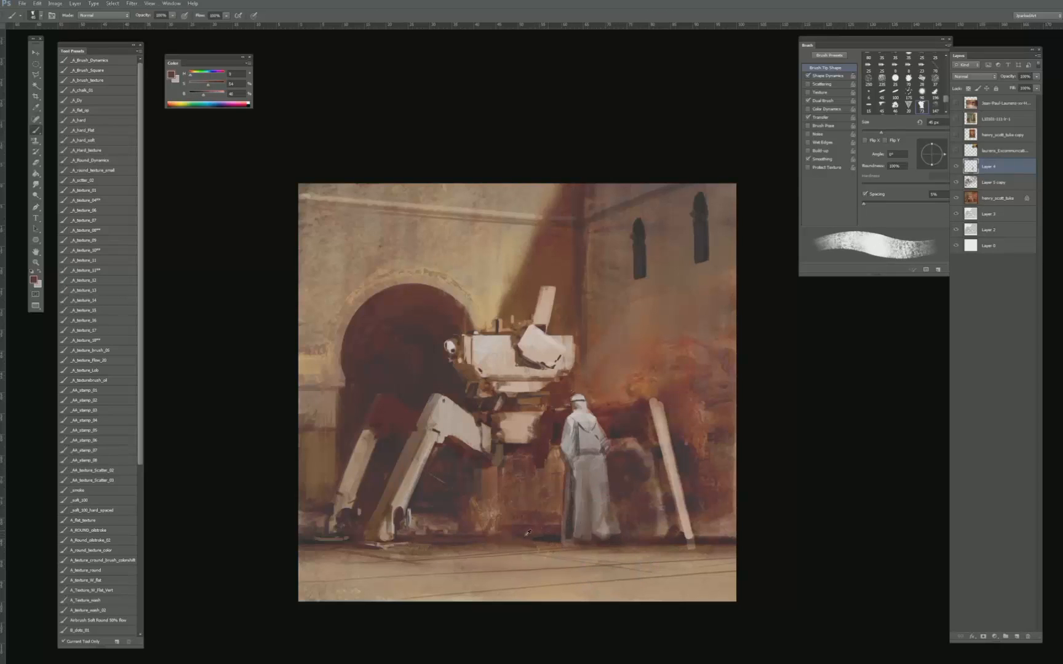
left_click(548, 540, "alt")
key("bracketright")
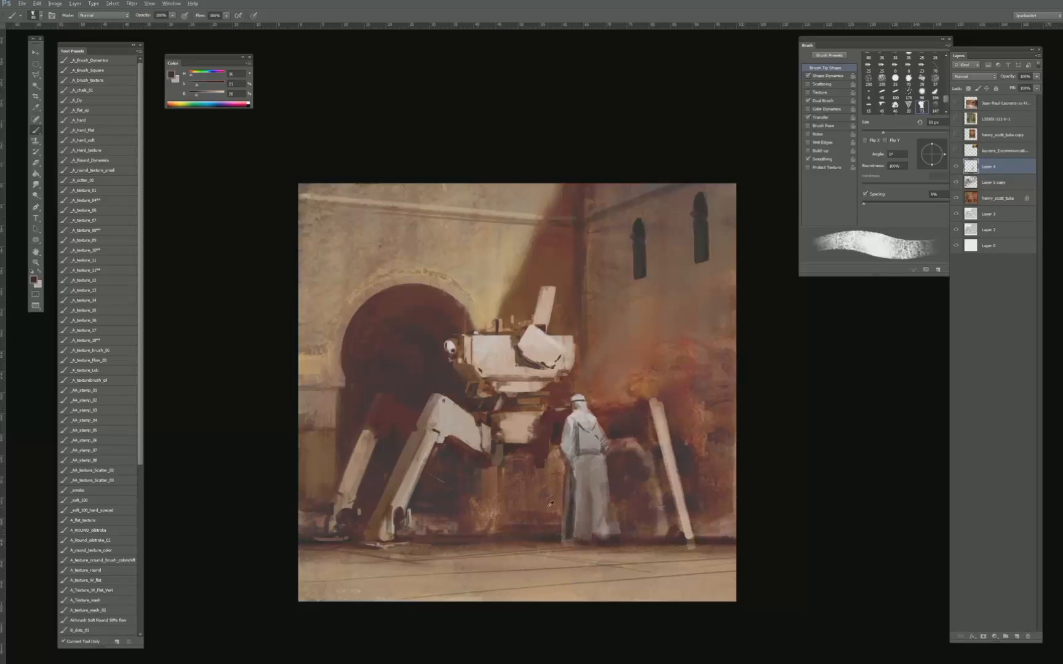
left_click(542, 516, "alt")
- Touch up the figure's headcloth and neck with light tones sampled from the cloth, using a small brush
key("bracketleft")
key("bracketleft")
key("bracketleft")
key("bracketleft")
key("bracketleft")
key("bracketleft")
left_click(582, 402, "alt")
key("bracketleft")
key("bracketleft")
key("bracketleft")
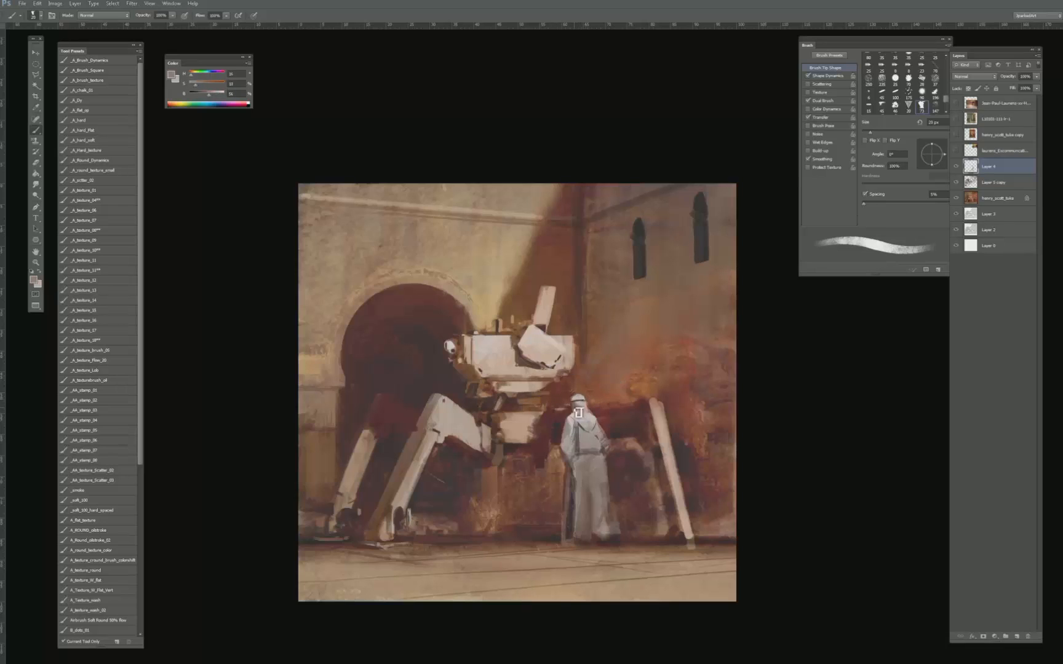
left_click(575, 415, "alt")
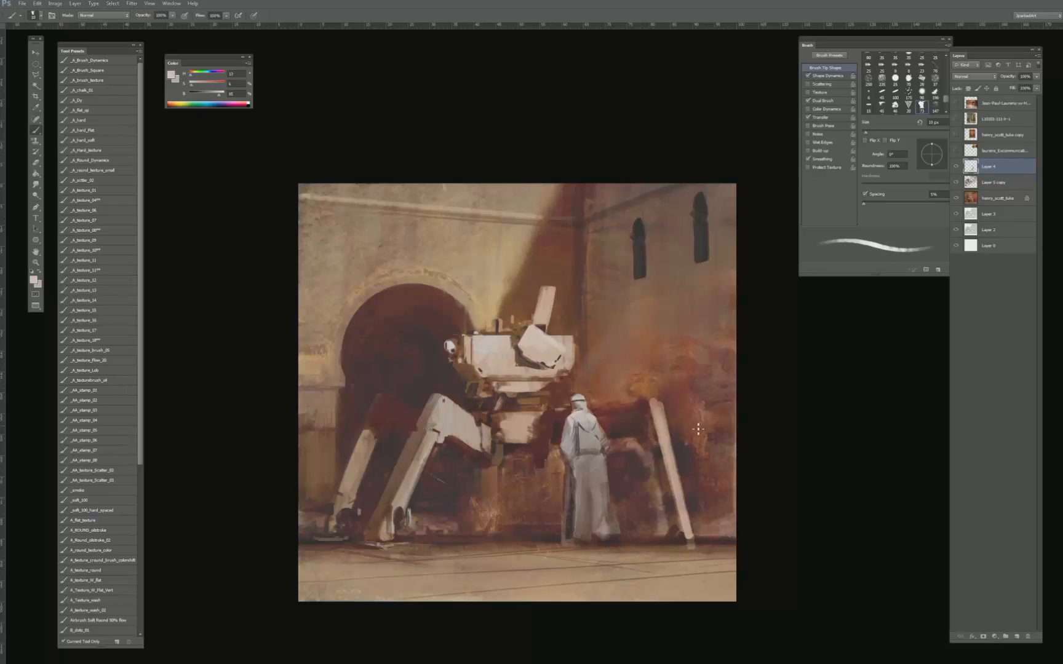
- Enlarge the brush to about 40 px for painting with the sampled light tone
key("bracketright")
key("bracketright")
key("bracketright")
key("bracketright")
key("bracketright")
key("bracketright")
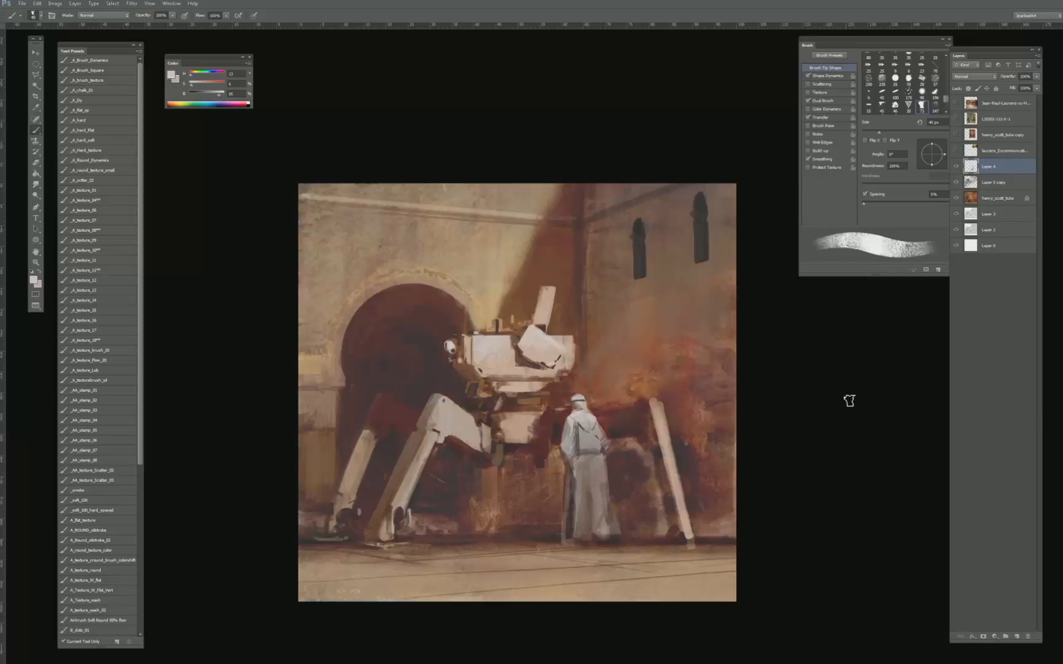
- Add a new layer above Layer 4 and set the textured brush to about 50 px
key("bracketleft")
left_click(1011, 636)
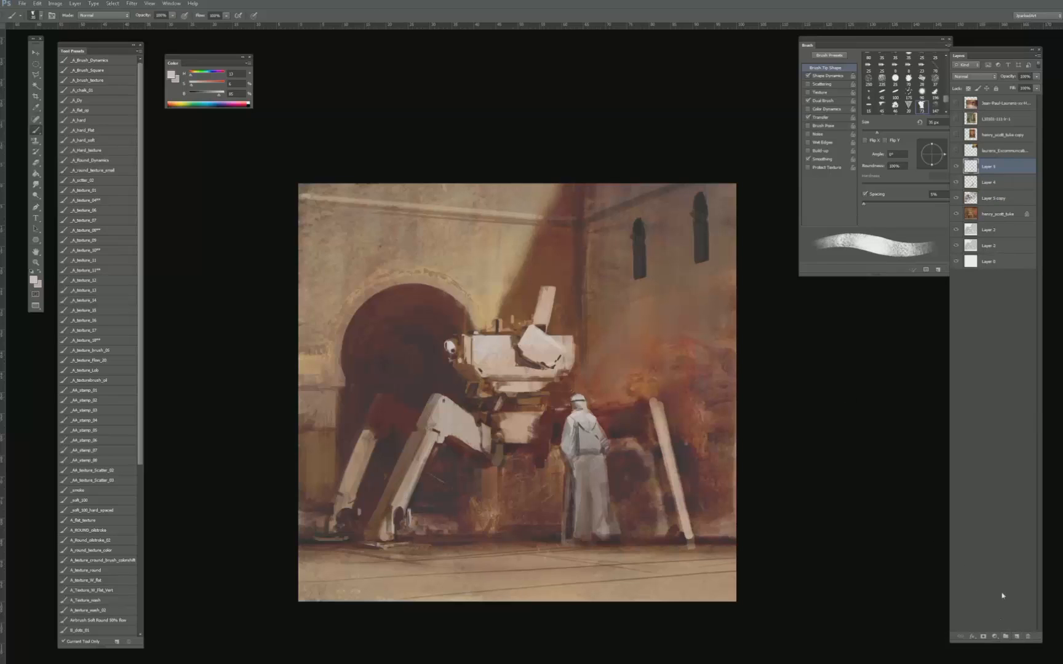
key("bracketright")
key("bracketright")
key("bracketright")
key("bracketright")
key("bracketright")
- Try blocking in a small light shape beneath the machine's body with tones sampled from the robed figure
left_click(569, 430, "alt")
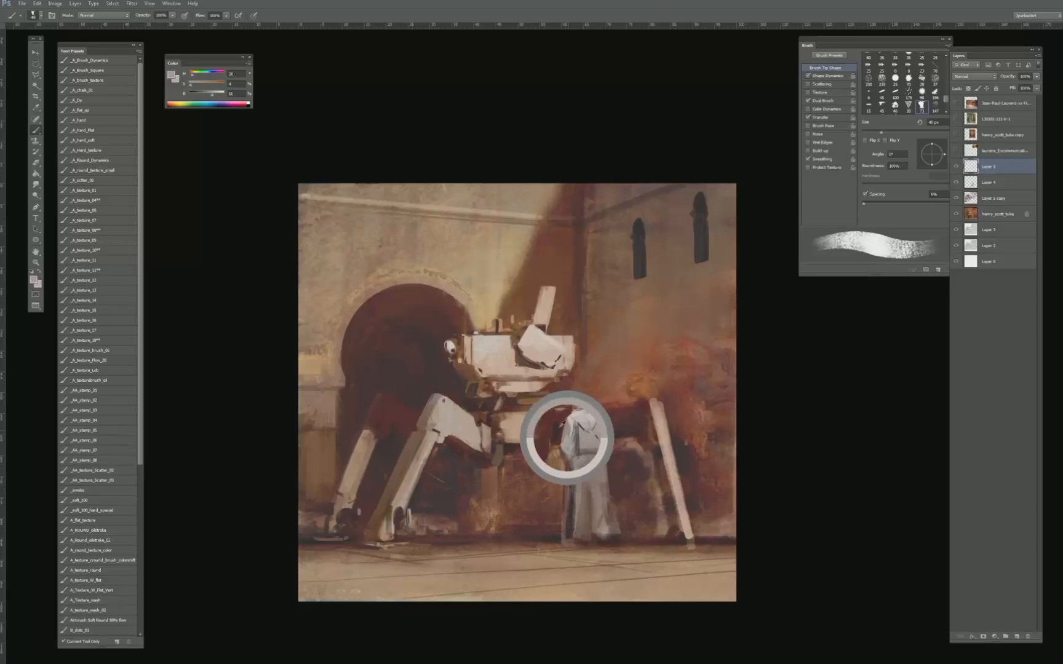
left_click(464, 455, "alt")
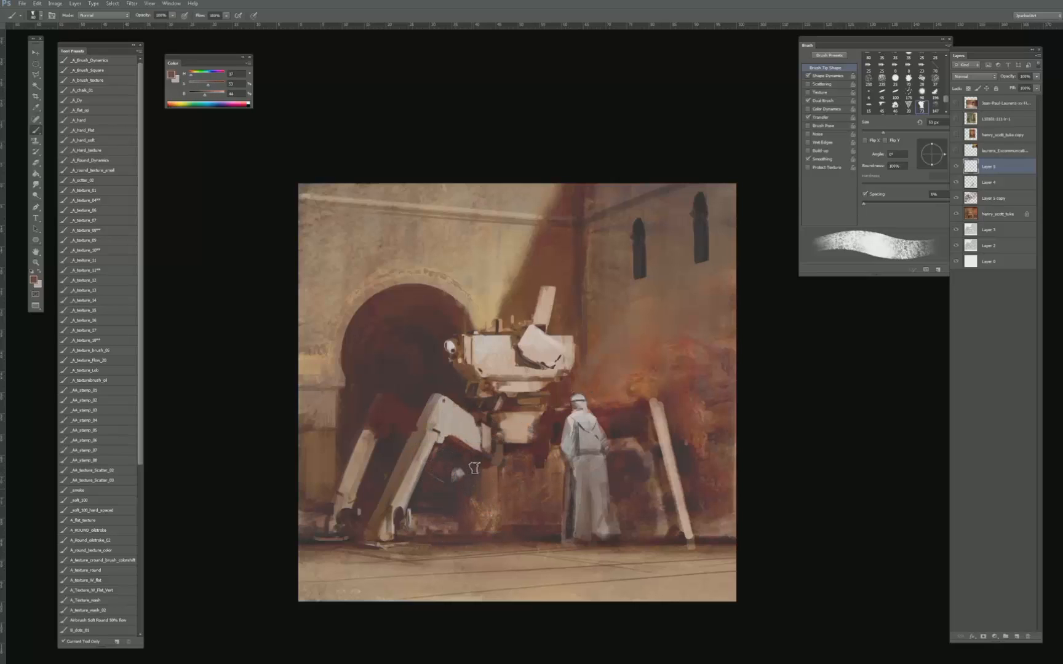
key("bracketleft")
key("bracketleft")
key("bracketleft")
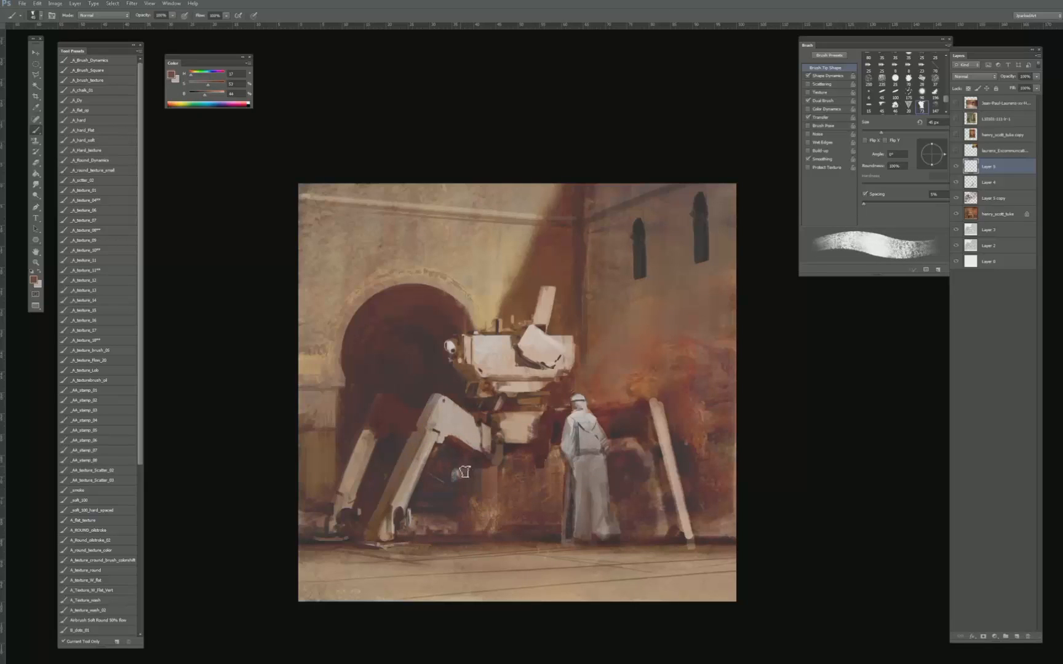
left_click_drag(578, 430, 579, 431)
key("e")
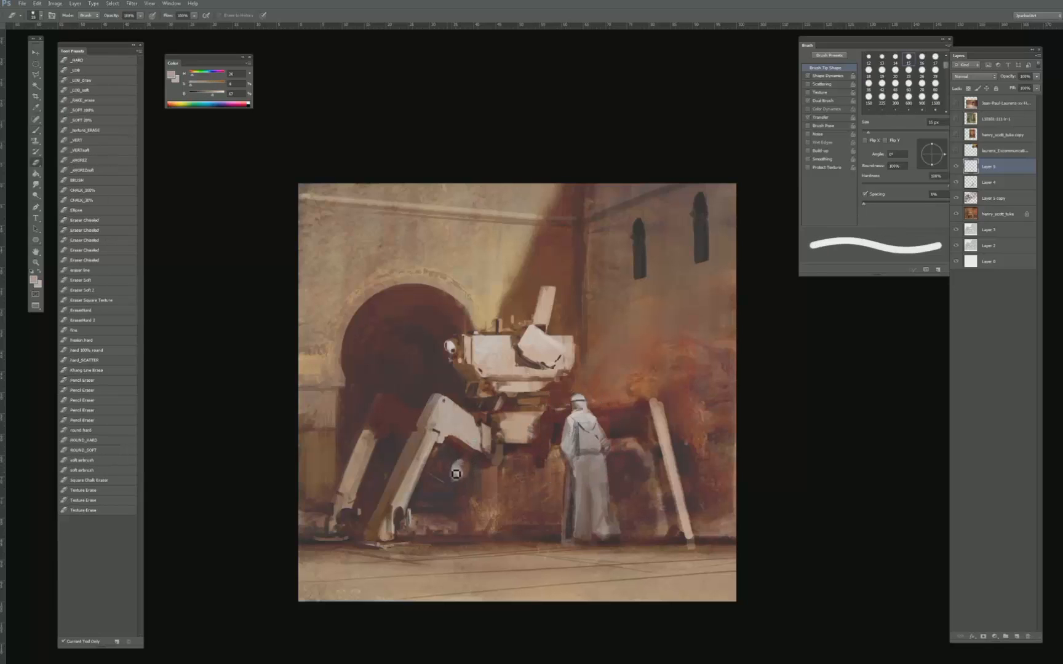
key("b")
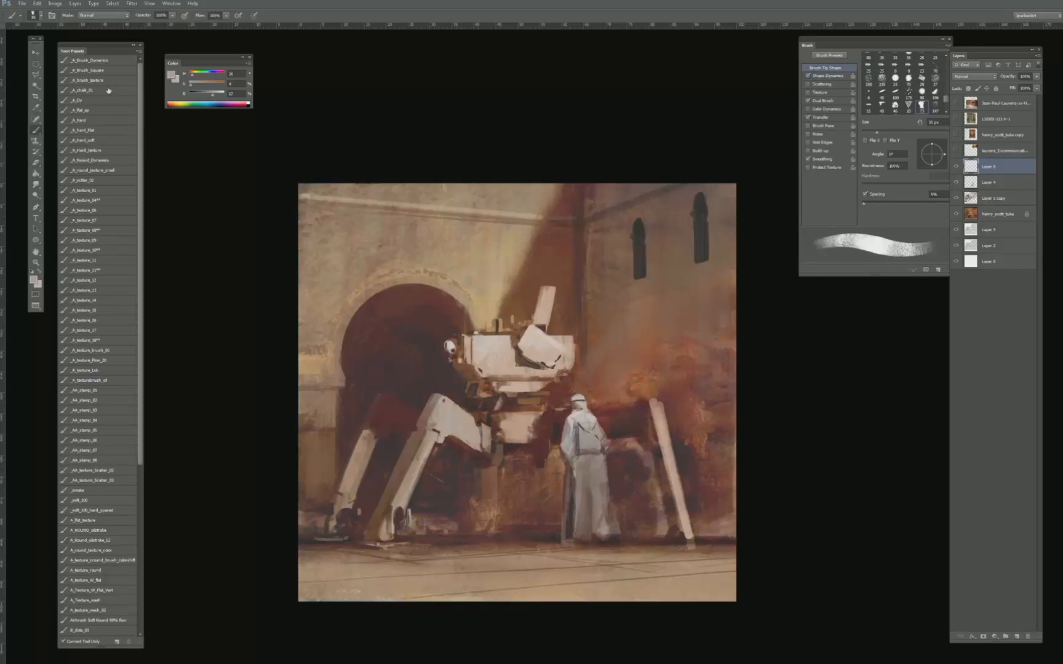
- Choose the _A_hard_flat brush preset and set the painting colour to a bright, saturated red
left_click(94, 107)
left_click(94, 102)
left_click(94, 133)
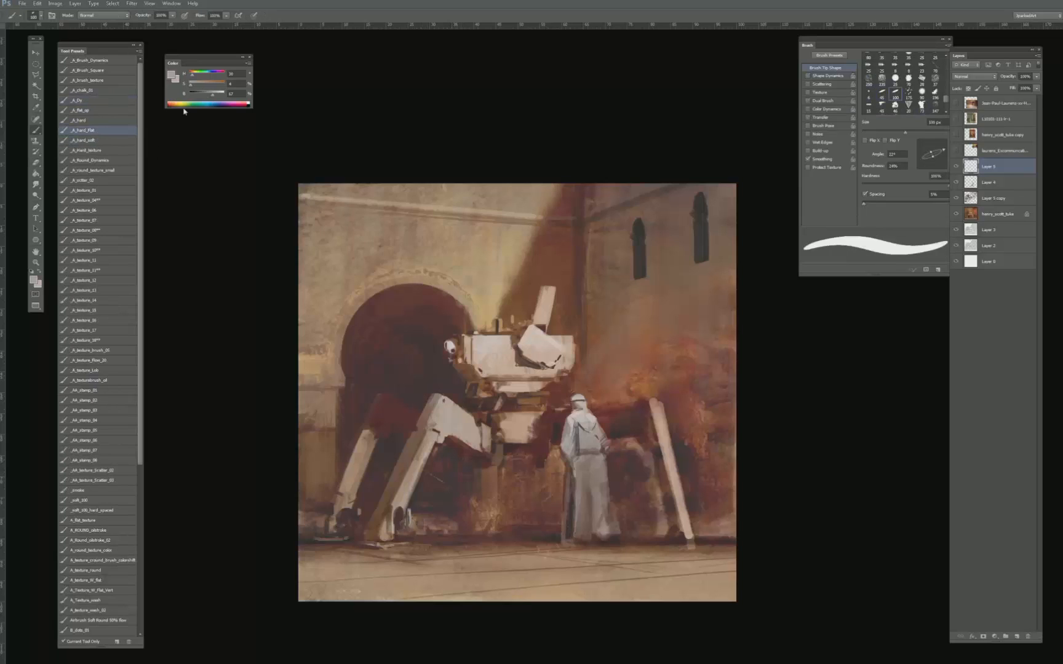
left_click(205, 86)
left_click_drag(207, 87, 223, 87)
left_click(224, 94)
left_click(189, 75)
- Sketch the head of a second figure in red beneath the machine's front leg joint, using a brush of about 9 px
key("bracketleft")
key("bracketleft")
key("bracketleft")
key("bracketleft")
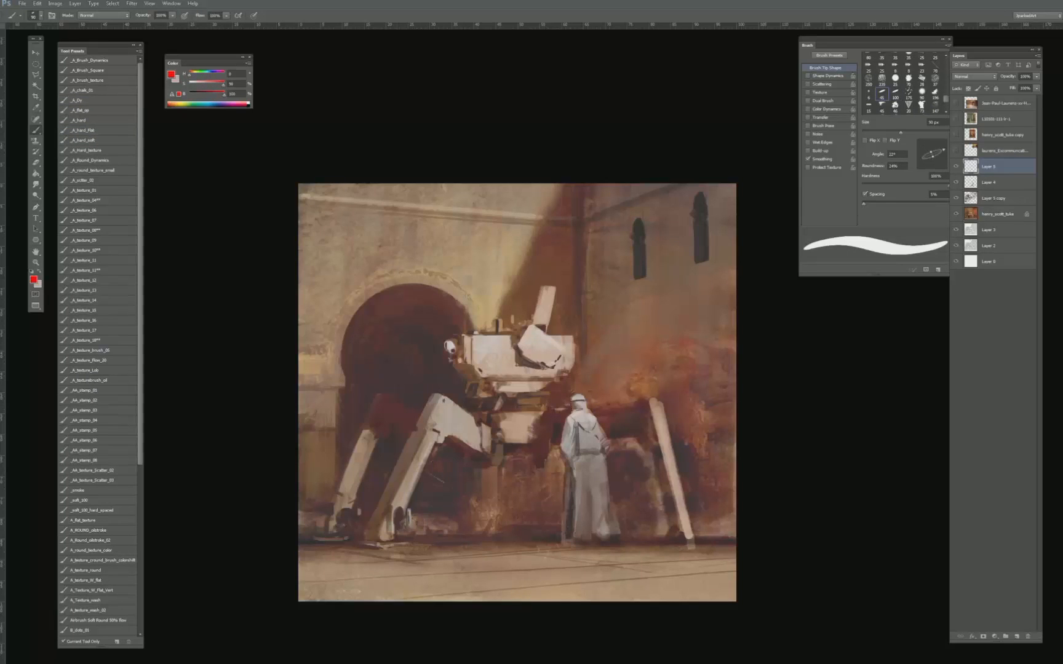
key("bracketleft")
key("bracketleft")
key("bracketleft")
key("bracketleft")
key("bracketleft")
key("bracketleft")
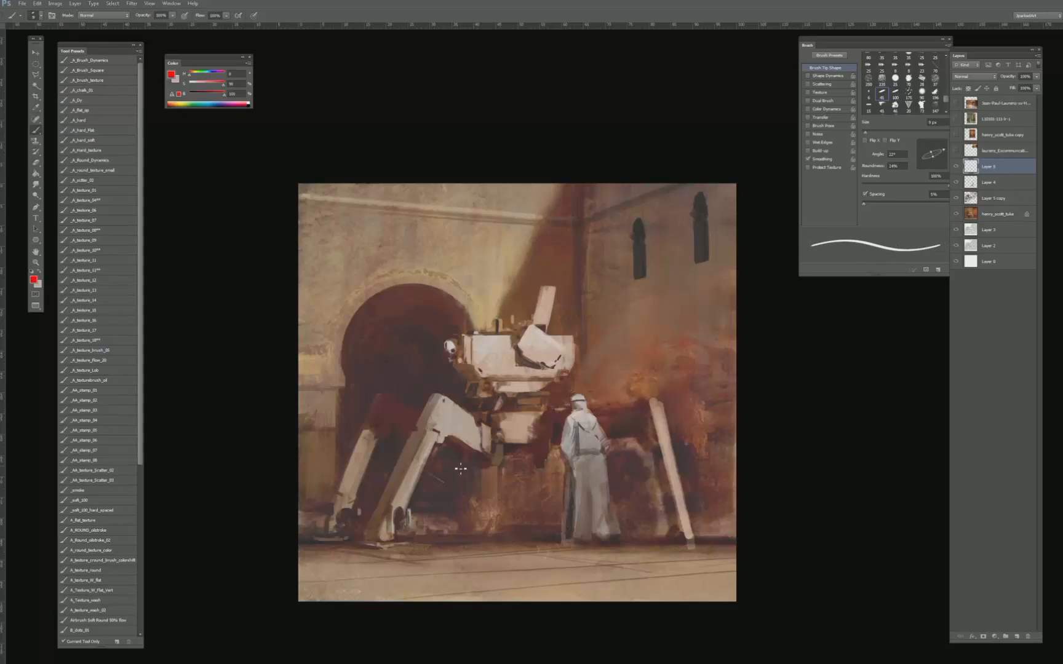
key("bracketright")
key("bracketright")
key("bracketright")
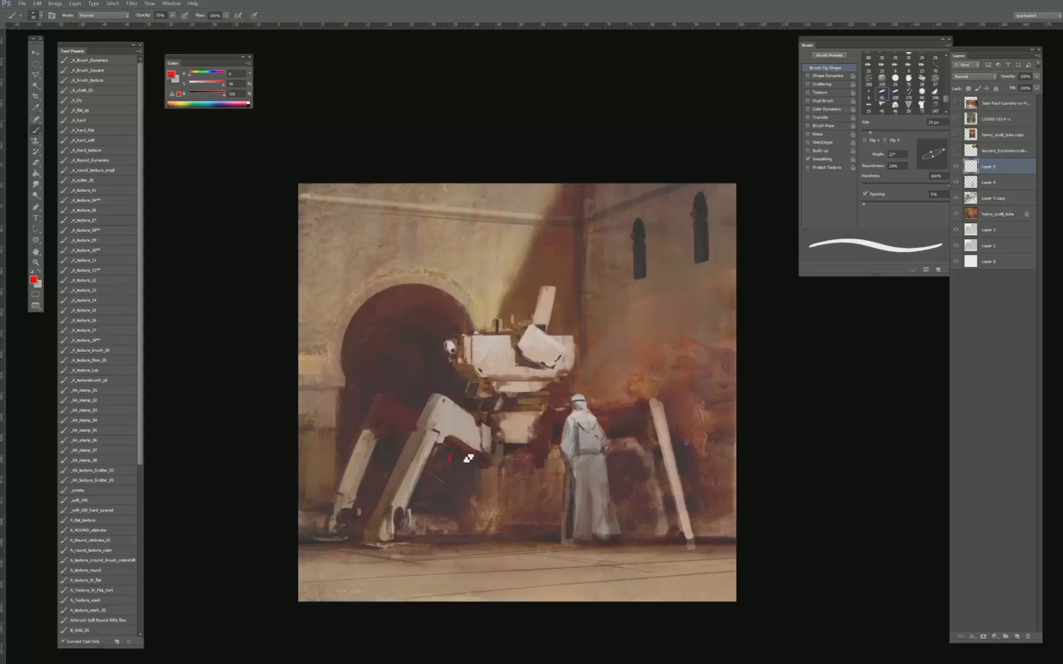
key("bracketleft")
key("bracketleft")
key("bracketleft")
key("bracketright")
key("bracketleft")
key("bracketleft")
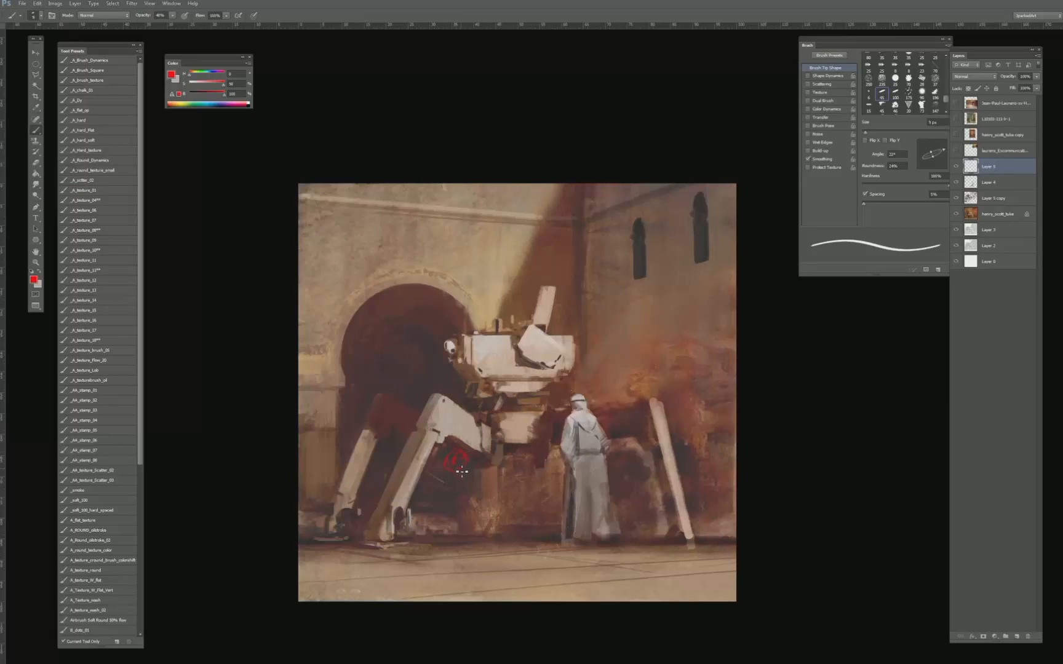
- Sketch the crouching figure's robed body in red outline, from the shoulders down to the ground
mouse_move(463, 475)
left_mouse_down()
mouse_move(443, 487)
mouse_move(458, 479)
mouse_move(455, 493)
mouse_move(480, 504)
mouse_move(471, 486)
mouse_move(483, 501)
mouse_move(502, 473)
left_mouse_up()
left_click_drag(469, 499, 485, 507)
left_click_drag(424, 541, 436, 552)
key("e")
key("b")
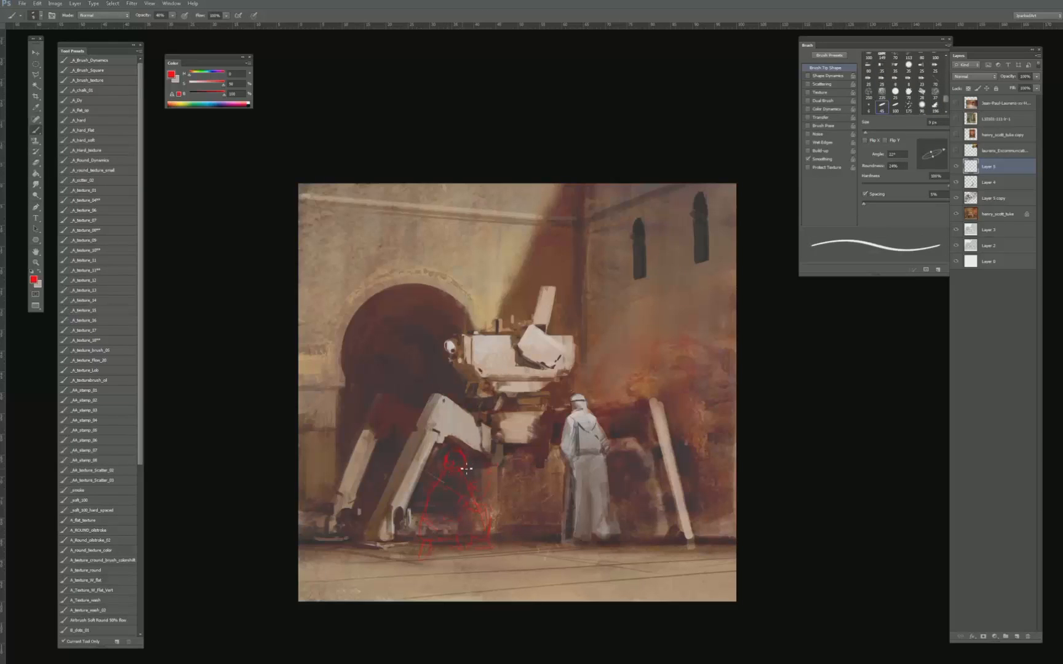
- Refine the red figure sketch by erasing and redrawing the head and shoulder, and add an arm reaching towards the machine
key("e")
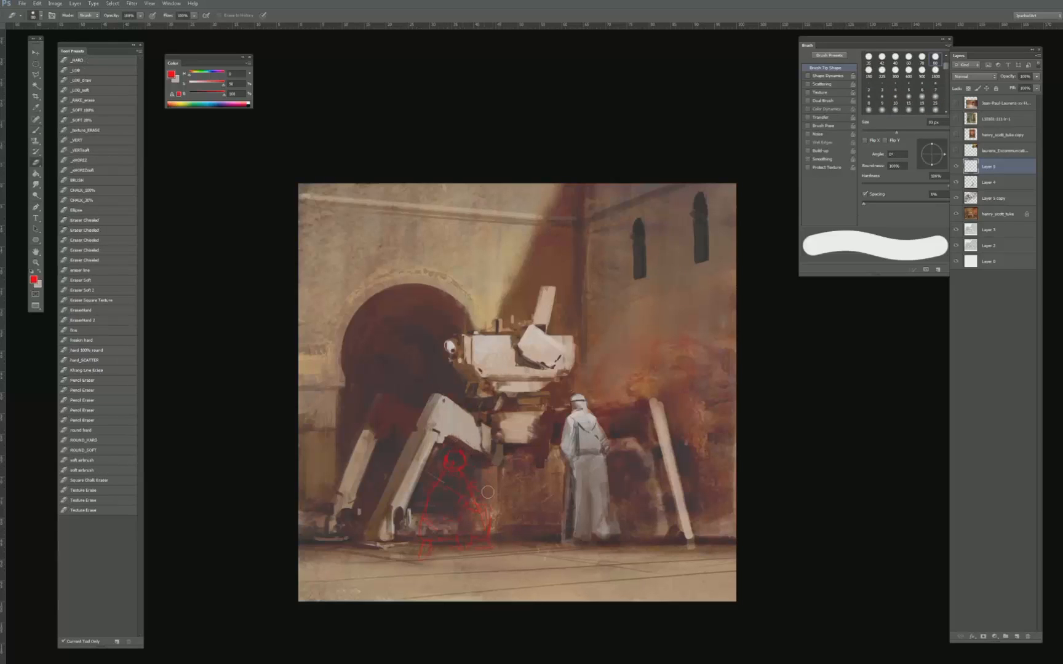
key("b")
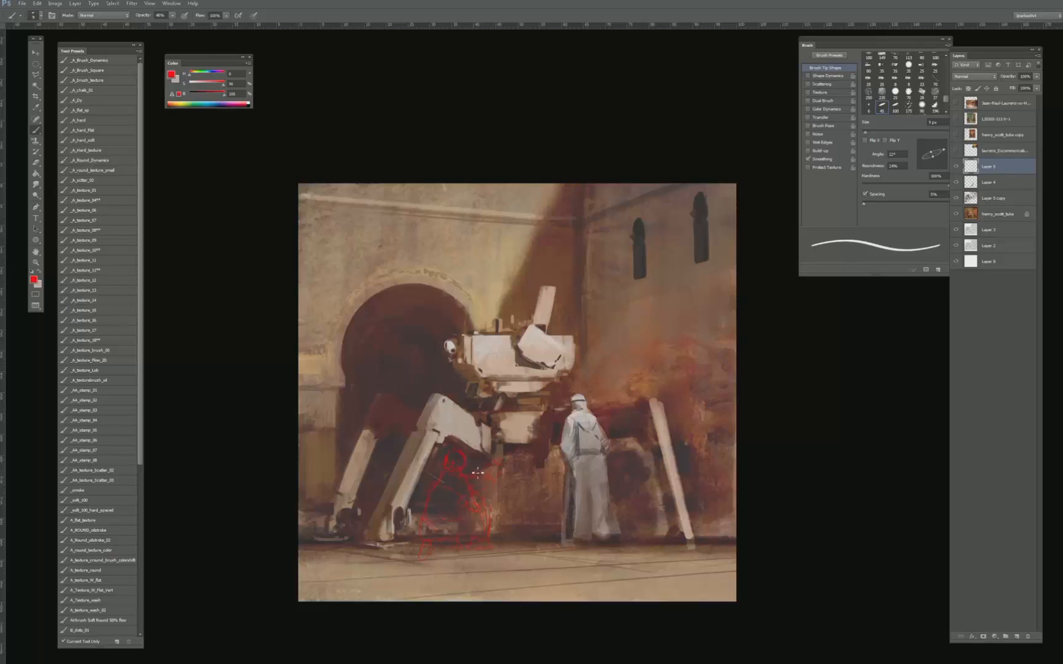
key("e")
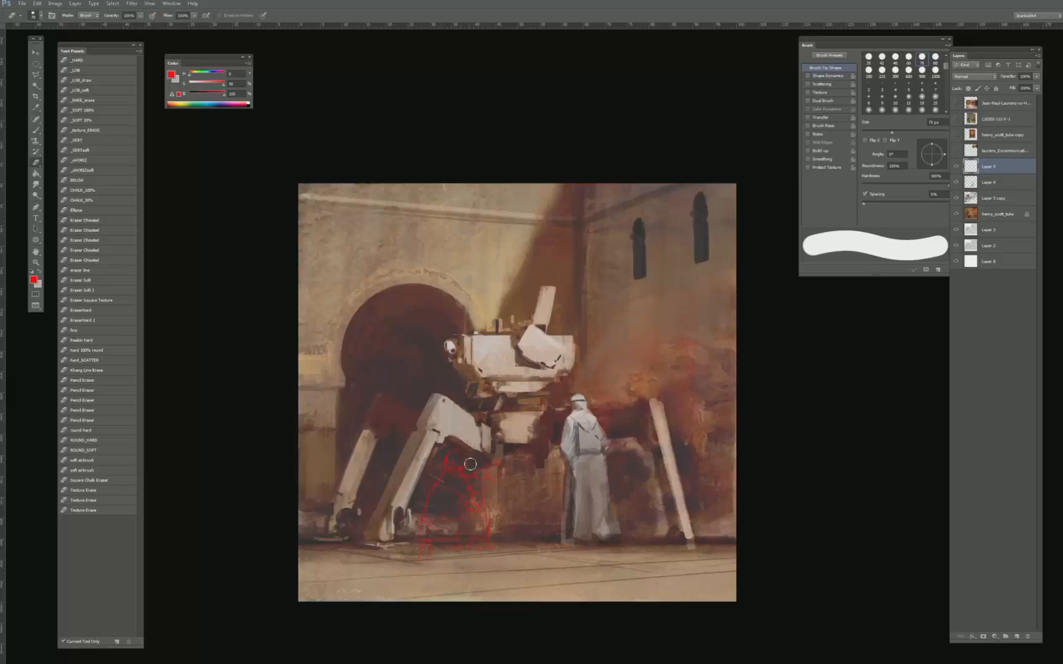
key("b")
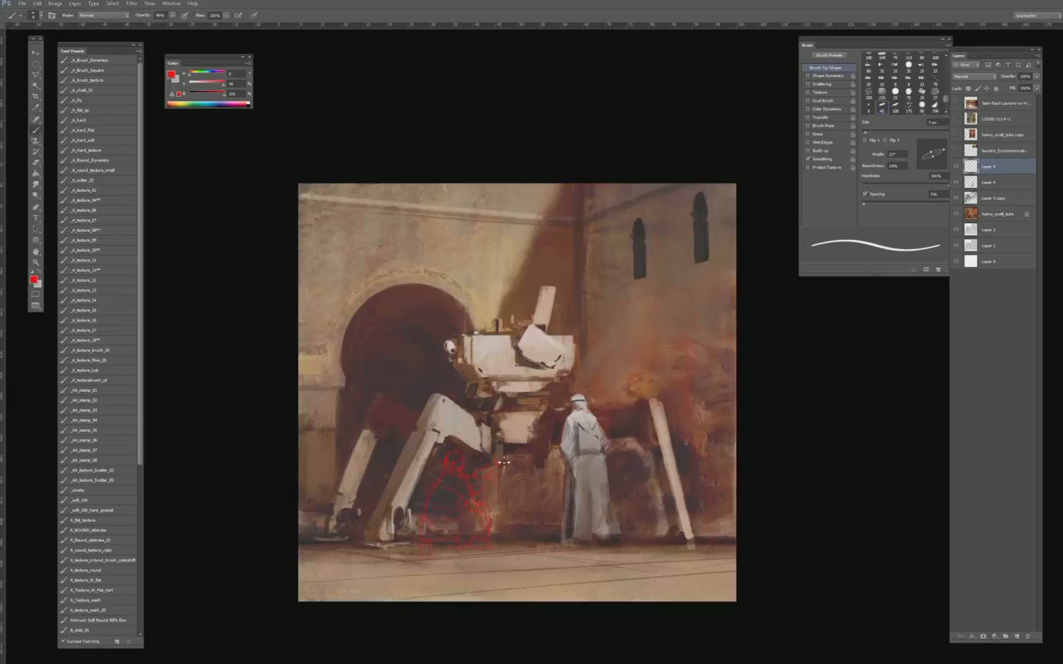
key("e")
key("b")
- Erase the sketched head and redraw the crouching figure's head, back and robe contours in cleaner red lines
key("e")
mouse_move(458, 456)
left_mouse_down()
mouse_move(448, 462)
mouse_move(464, 468)
left_mouse_up()
key("b")
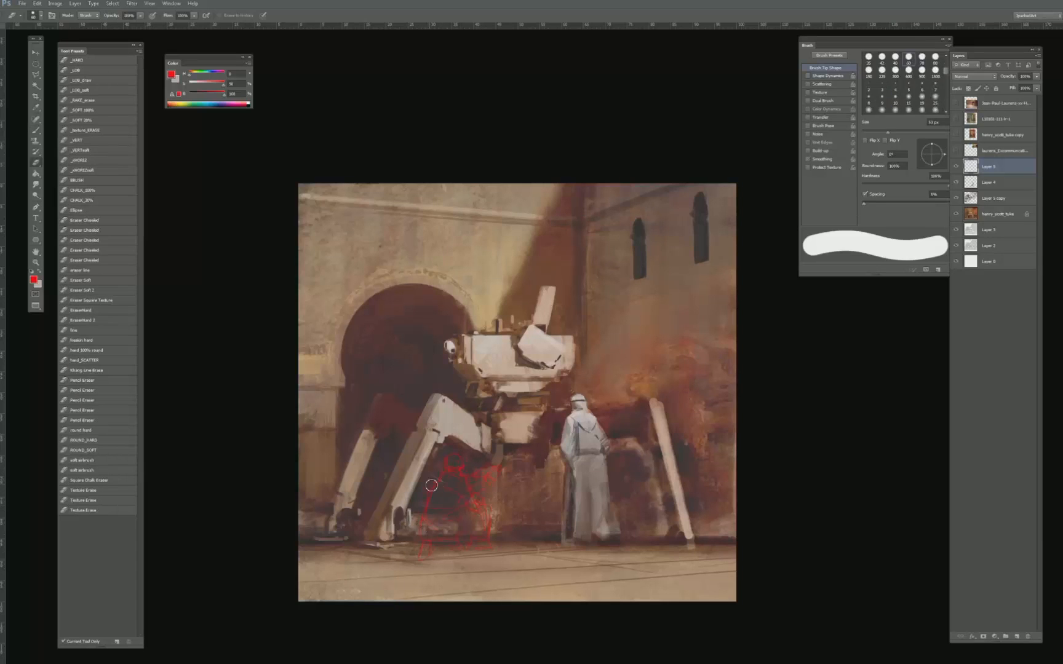
key("e")
key("b")
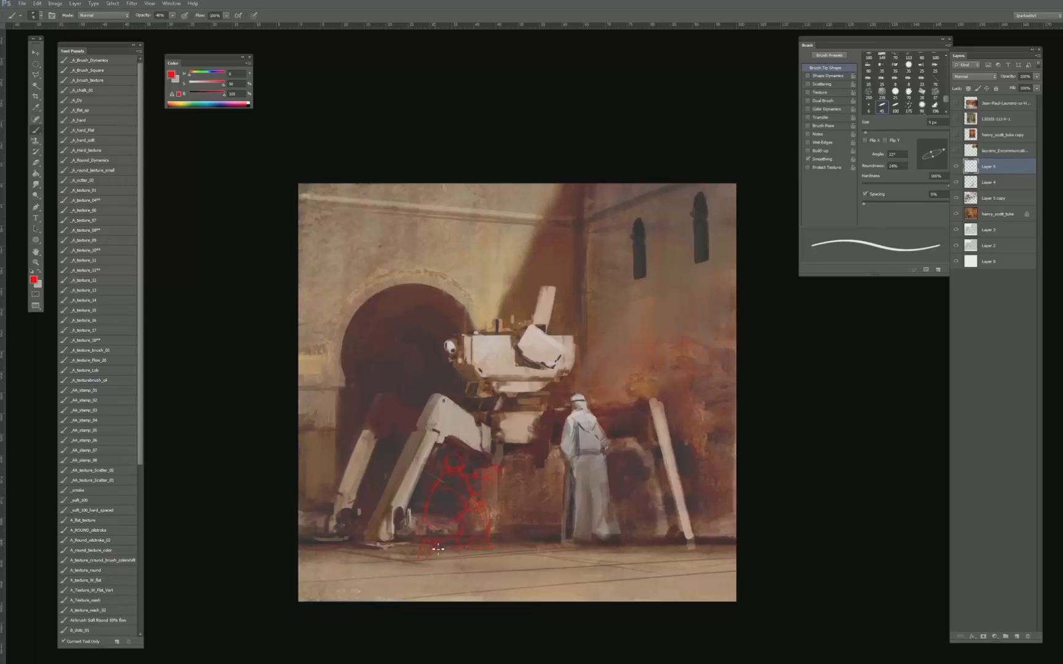
- Sketch red notes for vertical forms on the wall behind the standing figure, ground lines and a rounded foreground shape
key("e")
key("b")
left_click_drag(617, 399, 613, 346)
left_click_drag(616, 334, 714, 314)
- Rename the red sketch layer to "sketch notes" and add a new layer directly beneath it
double_click(987, 167)
type("sketc")
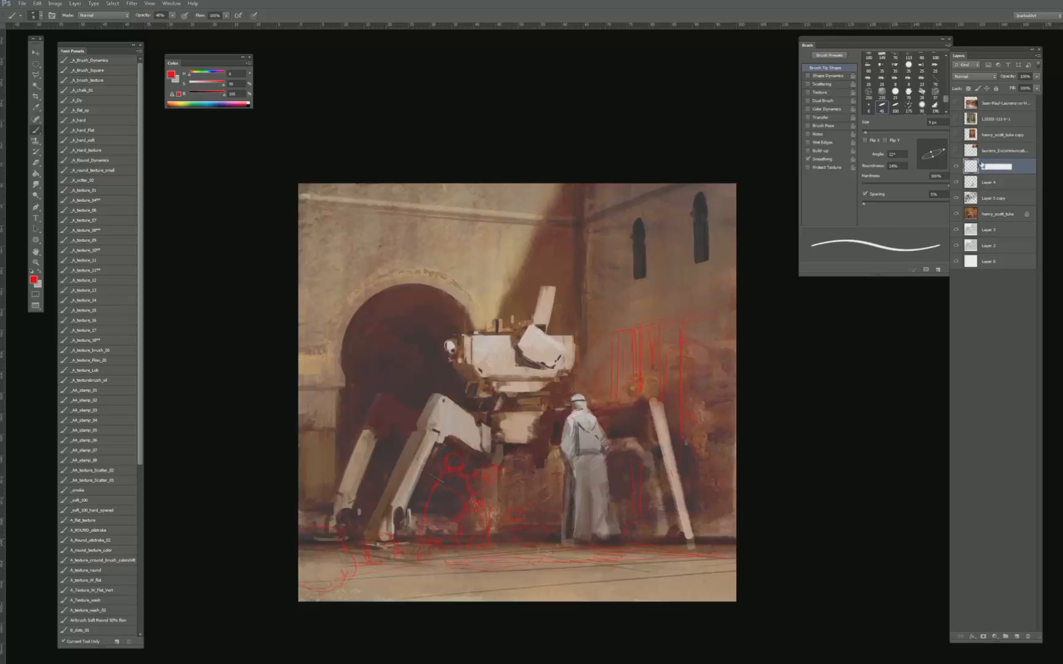
type("h notes")
key("Return")
double_click(1007, 166)
key("Return")
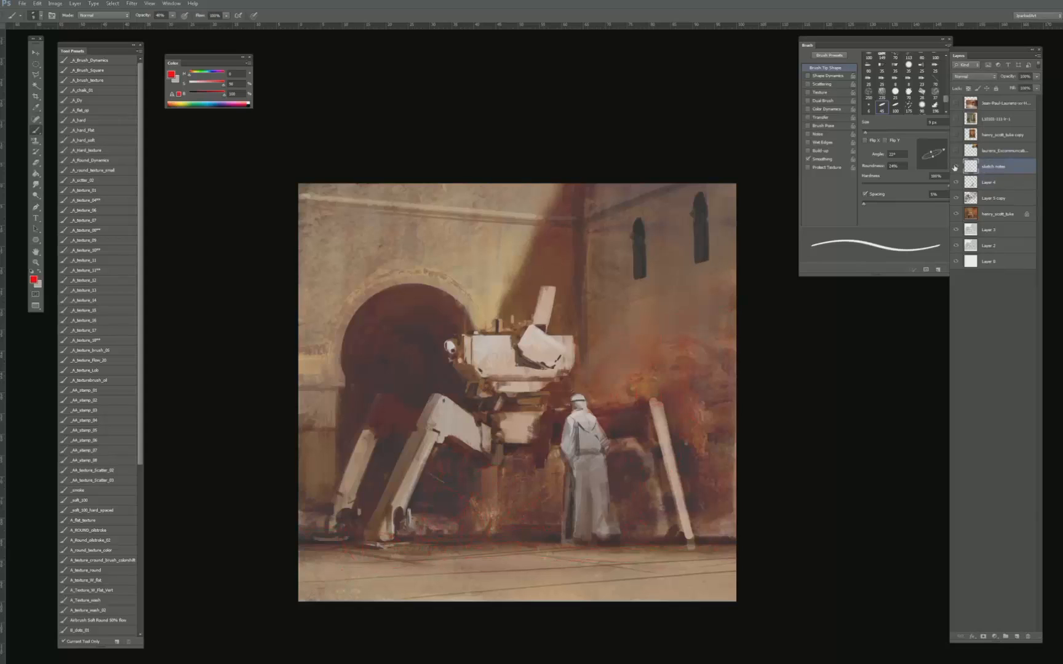
left_click(1017, 637)
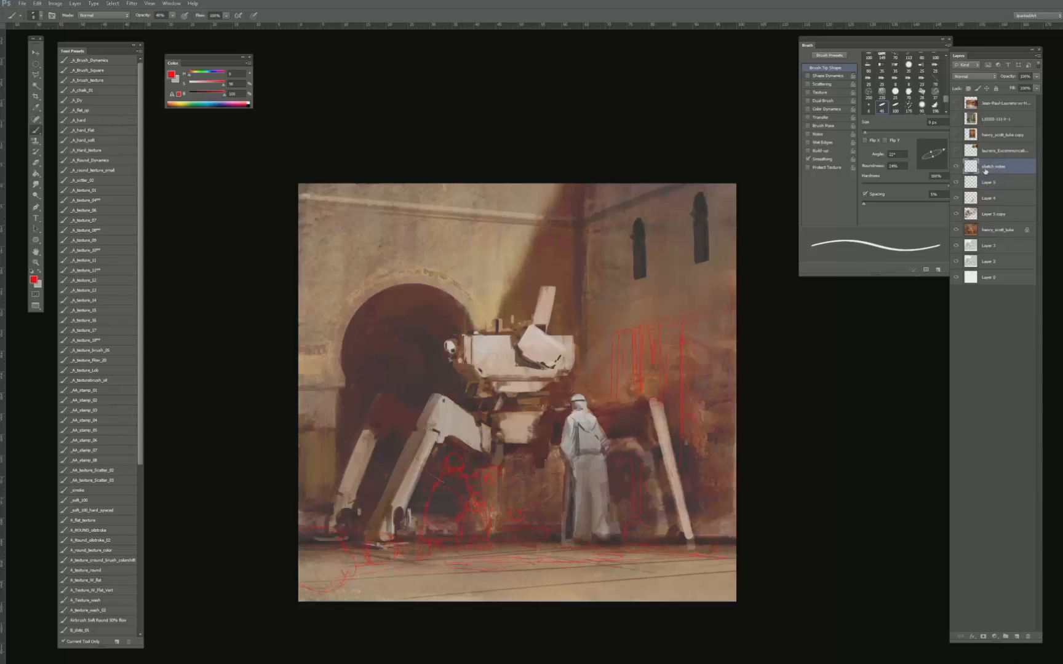
- Try the Screen blending mode on the sketch notes layer
left_click(973, 76)
left_click(958, 151)
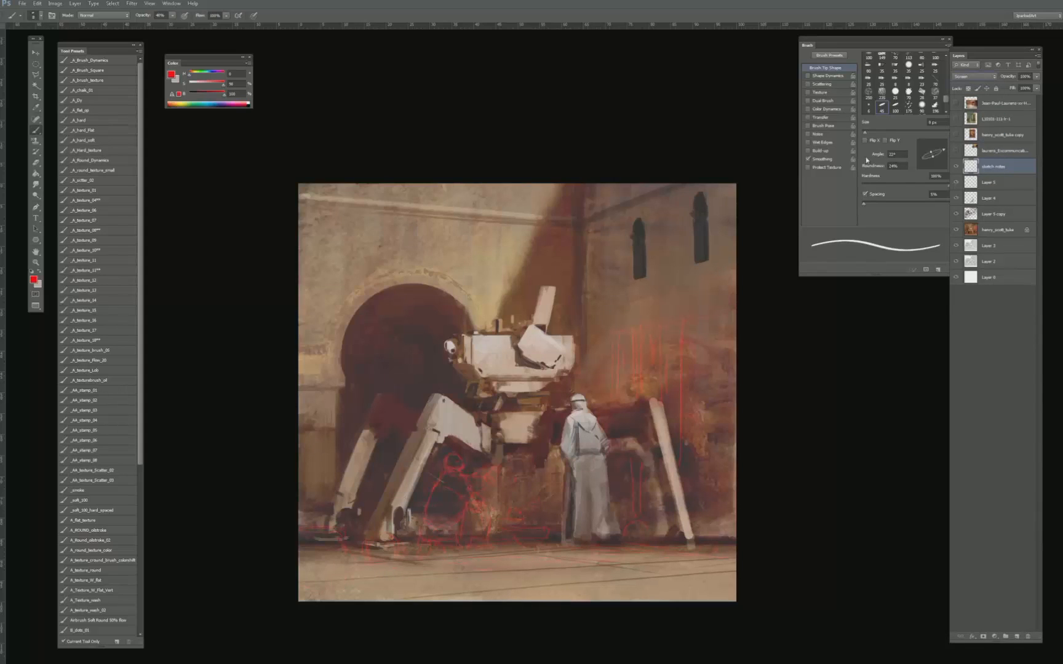
left_click(983, 78)
left_click(984, 87)
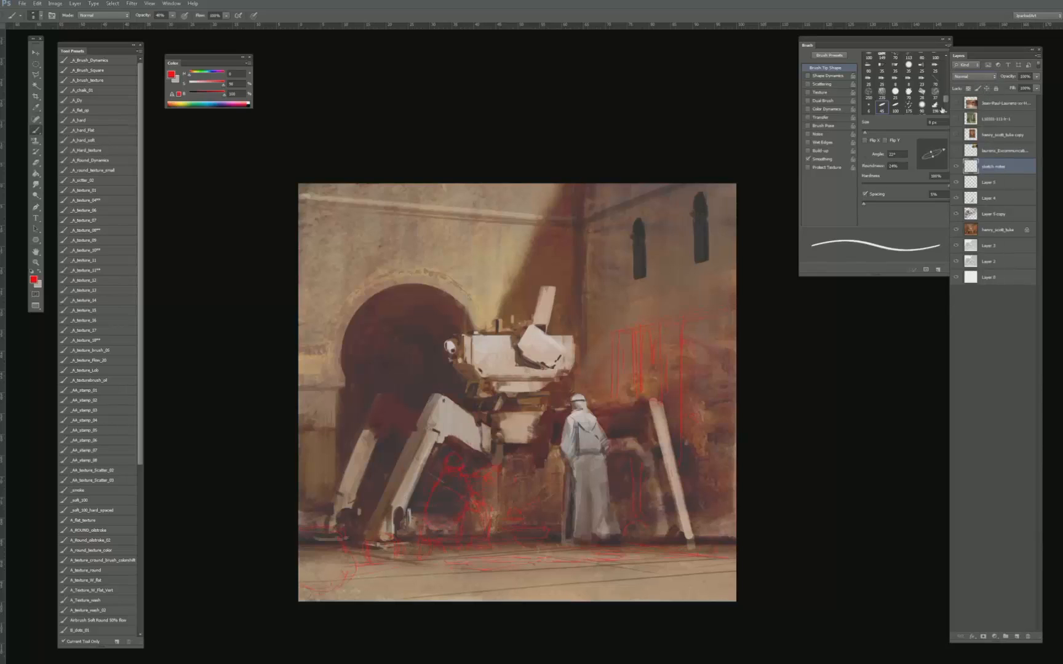
- On Layer 5, block in the crouching figure's torso with the _A_texture_08** brush and light tones sampled from the standing figure
left_click(994, 182)
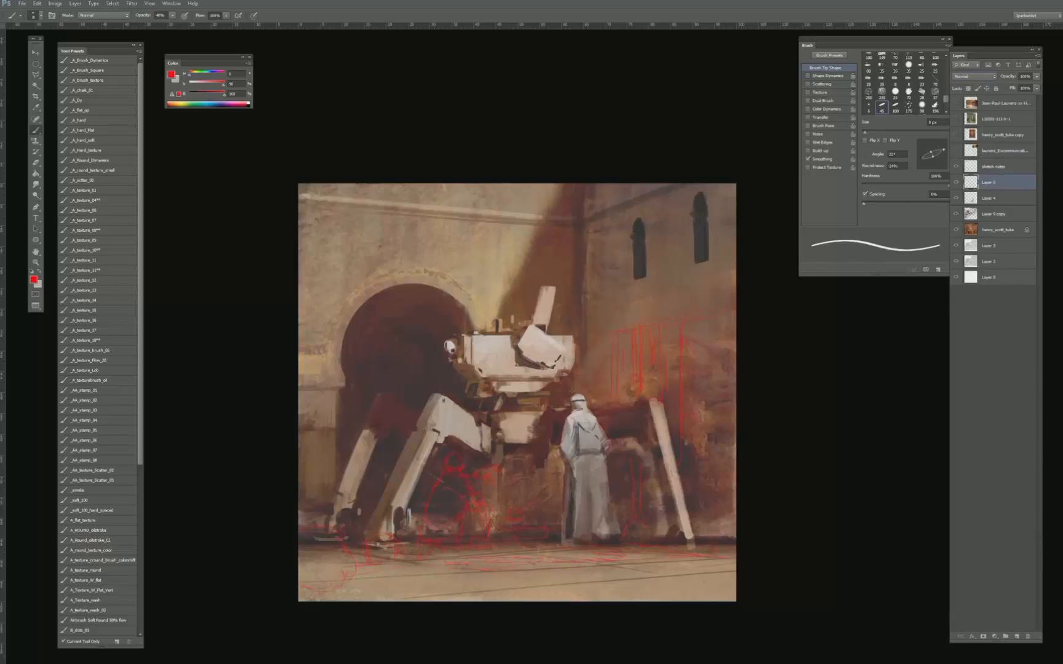
left_click(99, 231)
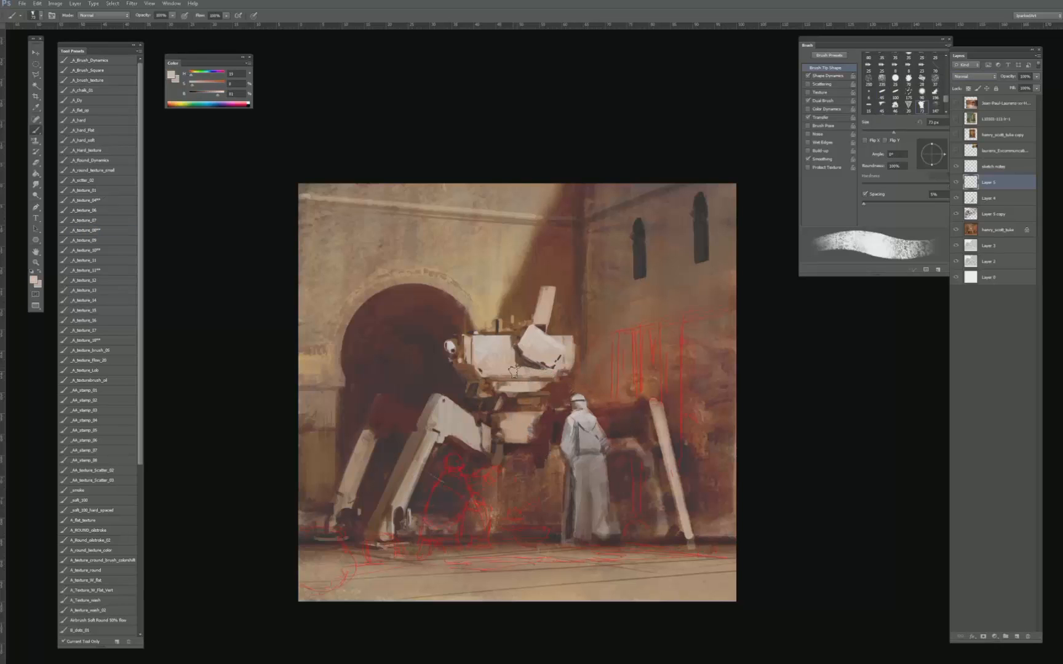
key("bracketleft")
key("bracketleft")
key("bracketleft")
mouse_move(453, 480)
left_mouse_down()
mouse_move(461, 490)
mouse_move(453, 498)
mouse_move(447, 482)
mouse_move(434, 522)
mouse_move(432, 495)
mouse_move(451, 506)
mouse_move(450, 521)
mouse_move(452, 499)
mouse_move(448, 522)
mouse_move(455, 512)
mouse_move(438, 533)
mouse_move(476, 527)
mouse_move(432, 508)
mouse_move(443, 482)
mouse_move(435, 525)
mouse_move(439, 475)
left_mouse_up()
left_click(433, 502, "alt")
left_click(585, 494, "alt")
left_click(447, 518, "alt")
- Fill out the crouching figure's robe towards the ground with a larger brush and muted tones sampled from the painted area
left_click(451, 483, "alt")
left_click(475, 485, "alt")
key("bracketright")
left_click(509, 490, "alt")
key("bracketright")
left_click(448, 501, "alt")
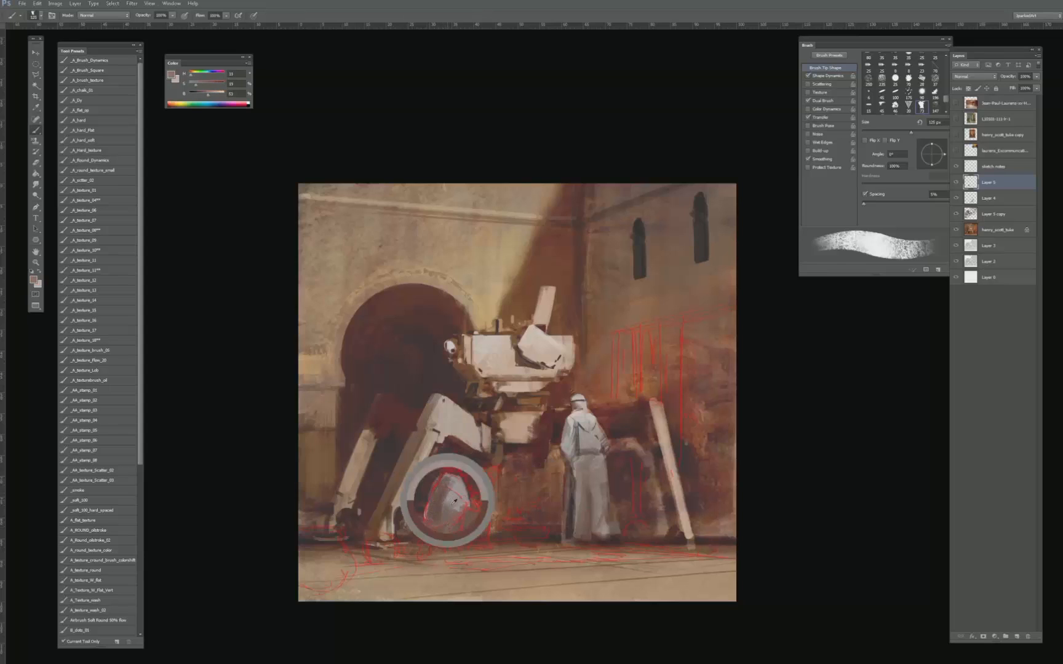
- Trim the robe's silhouette with reddish browns sampled from the wall and block in the crouching figure's head using a smaller brush
left_click(532, 485, "alt")
key("bracketleft")
key("bracketleft")
key("bracketleft")
key("bracketleft")
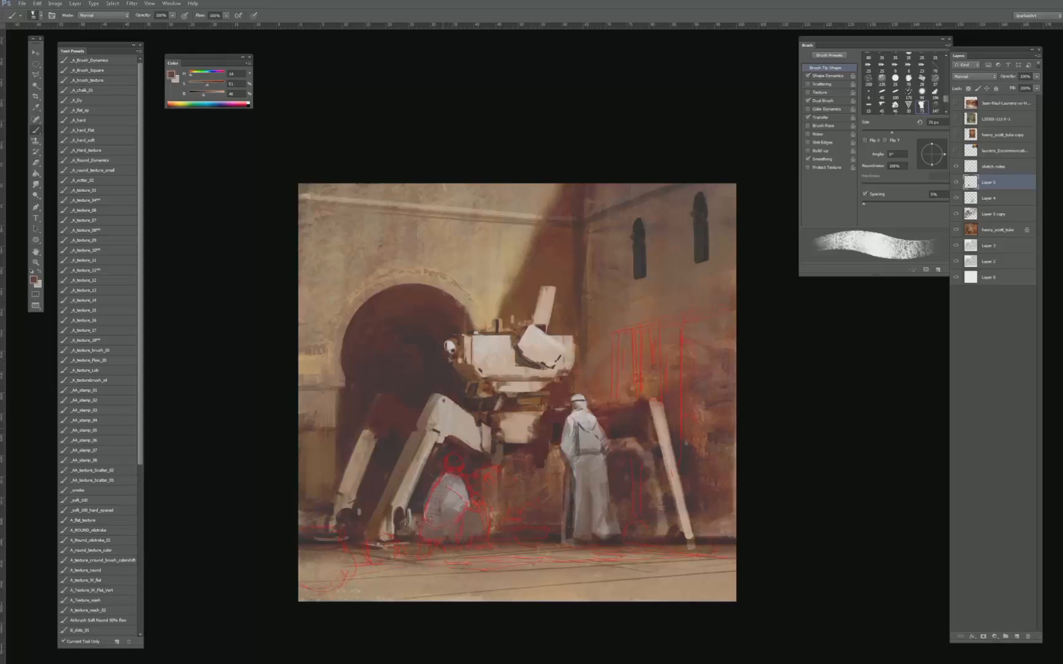
left_click(458, 495, "alt")
left_click(483, 481, "alt")
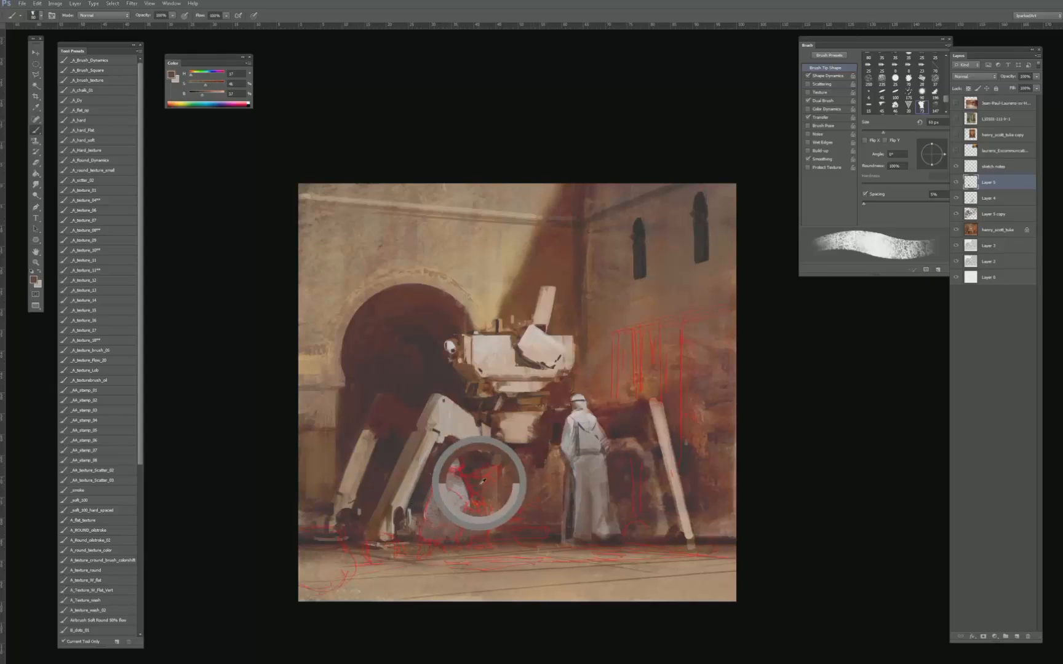
left_click(456, 460, "alt")
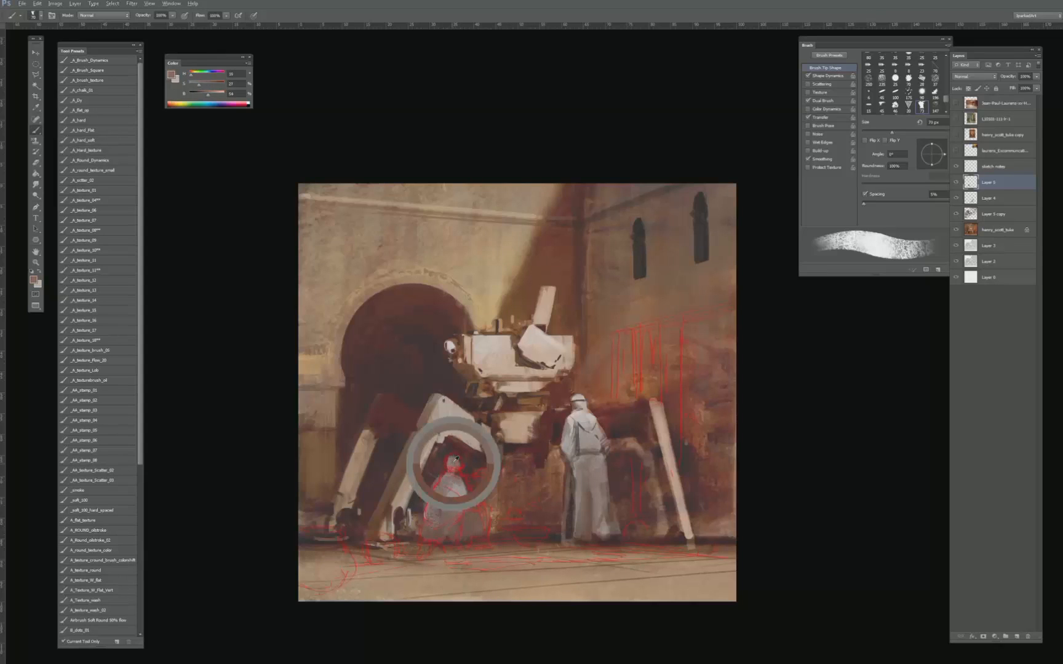
key("bracketleft")
key("bracketleft")
- Paint the crouching figure's outstretched arm in sampled light tones and shape its edges with dark brown, using a small brush
left_click(461, 488, "alt")
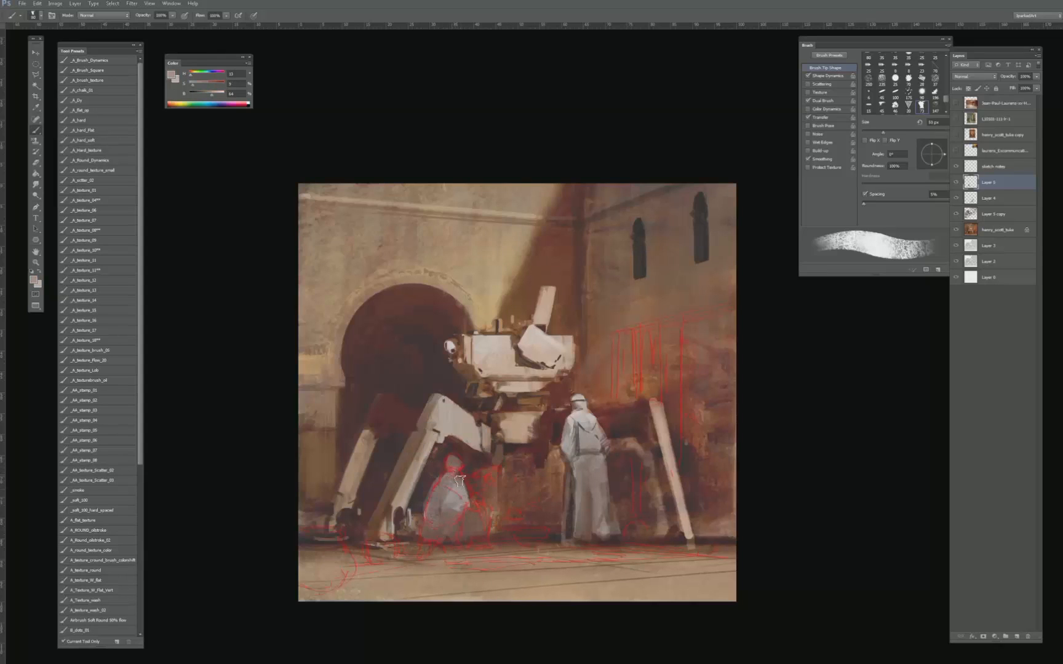
key("bracketleft")
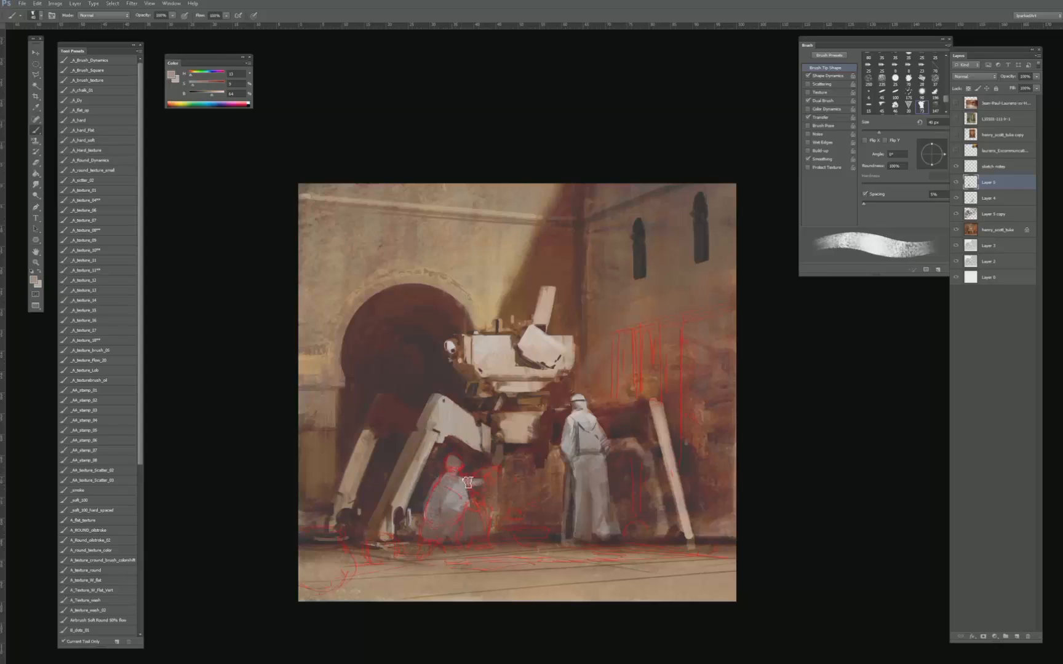
key("bracketleft")
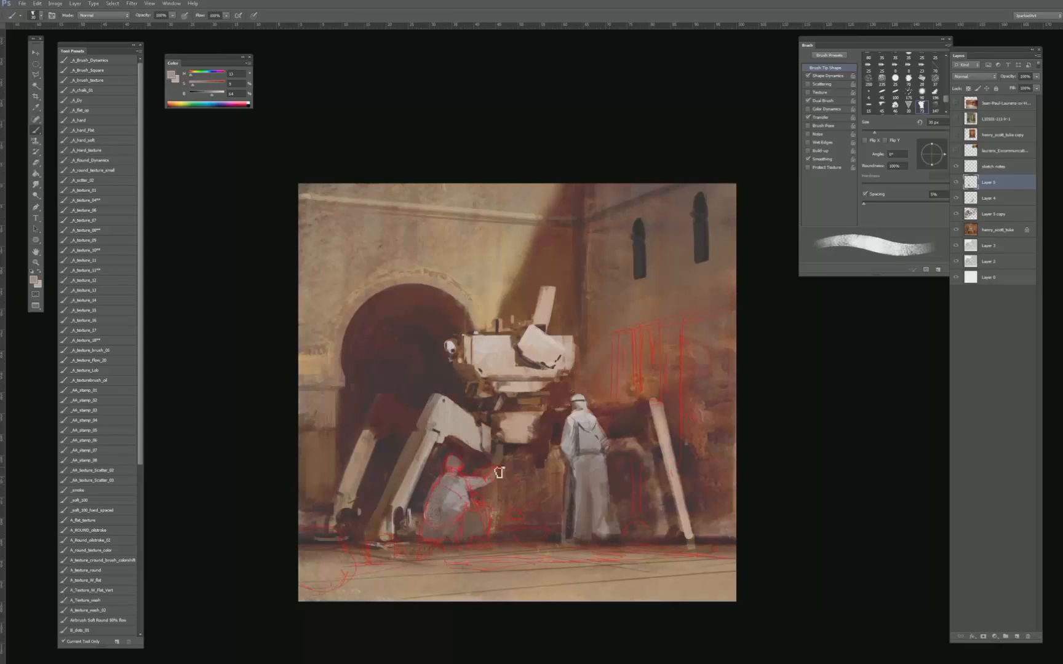
left_click(461, 488, "alt")
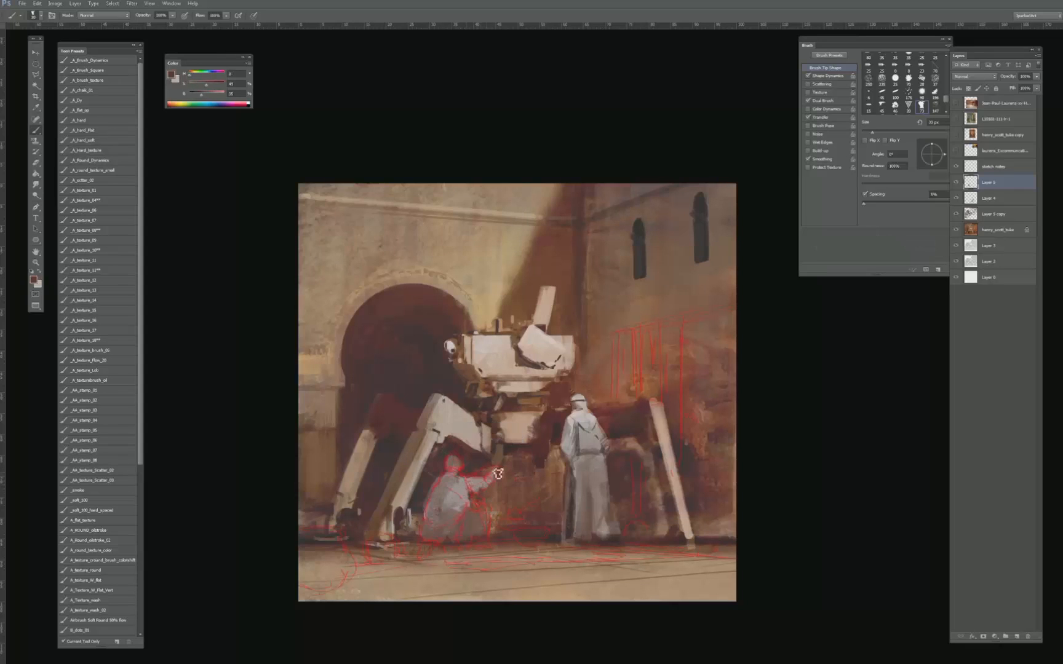
left_click(480, 483, "alt")
key("bracketleft")
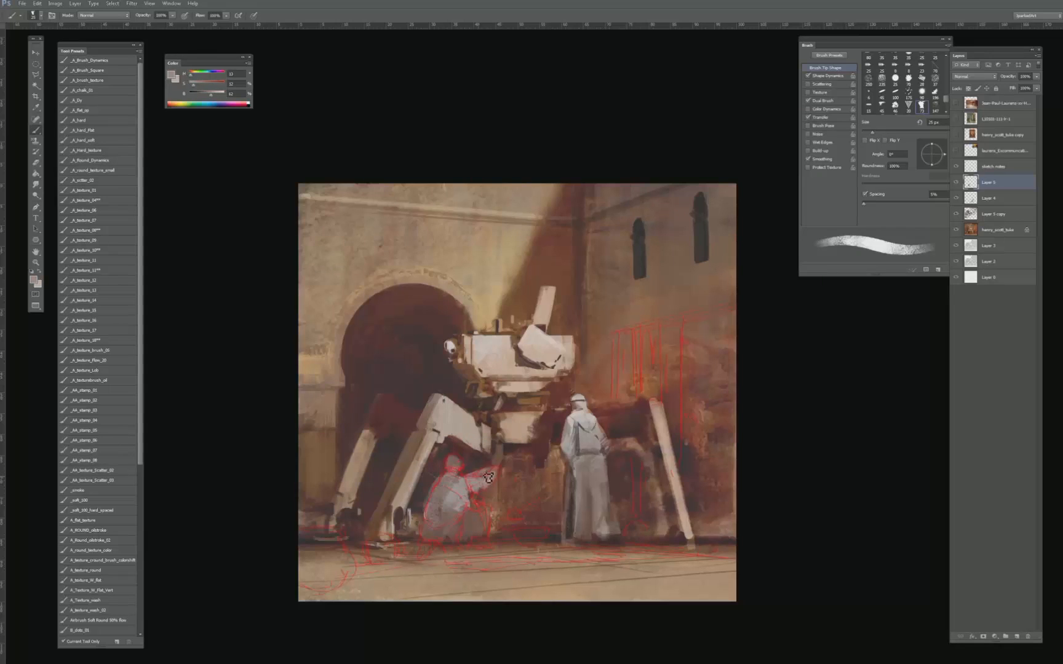
left_click_drag(488, 477, 498, 467)
key("bracketleft")
- Shade the crouching figure's lap, back and lower hem with tones sampled from the robe, using a brush of about 45 px
left_click(460, 506, "alt")
key("bracketright")
key("bracketright")
left_click(476, 521, "alt")
key("bracketright")
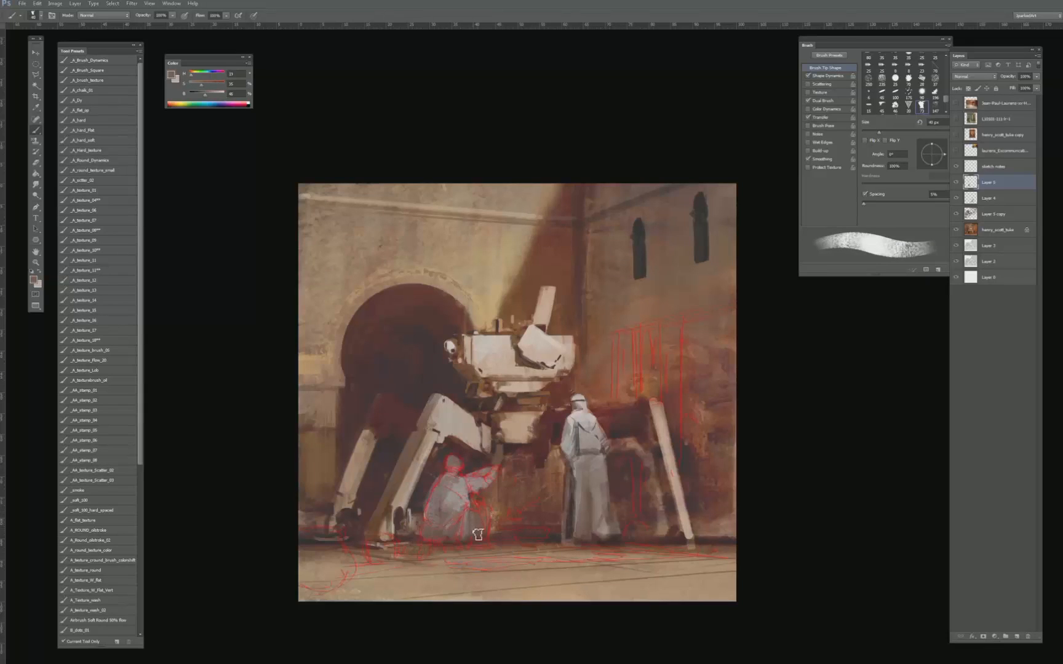
mouse_move(478, 535)
left_mouse_down()
mouse_move(474, 514)
mouse_move(491, 539)
left_mouse_up()
left_click(463, 484, "alt")
left_click_drag(445, 493, 431, 518)
key("bracketright")
left_click(476, 544, "alt")
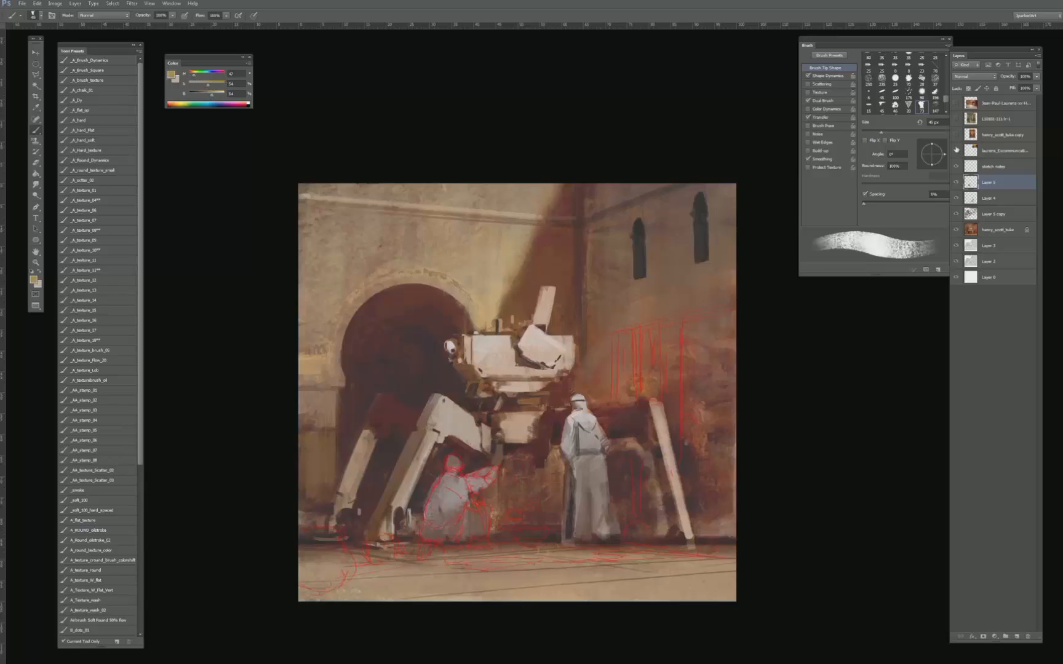
- Show and select the hidden laurens_Excommunicati… reference painting layer above the sketch notes
left_click(956, 150)
left_click(996, 150)
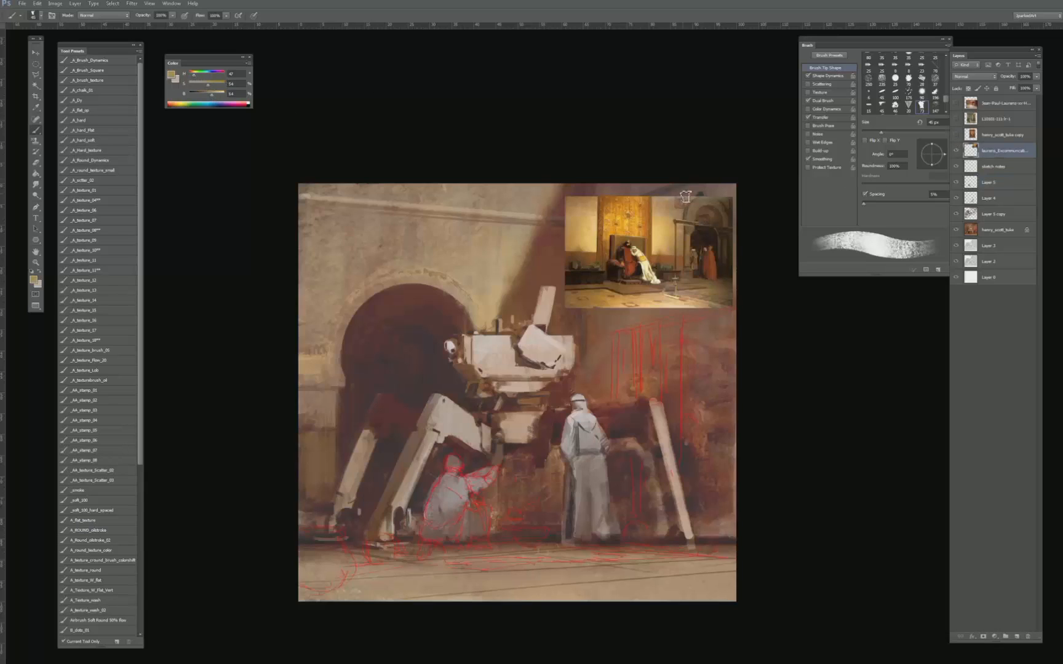
- Block in a golden-orange rug on the floor beneath the figures on Layer 5, using a color sampled from the laurens reference painting
left_click(984, 182)
left_click(614, 215, "alt")
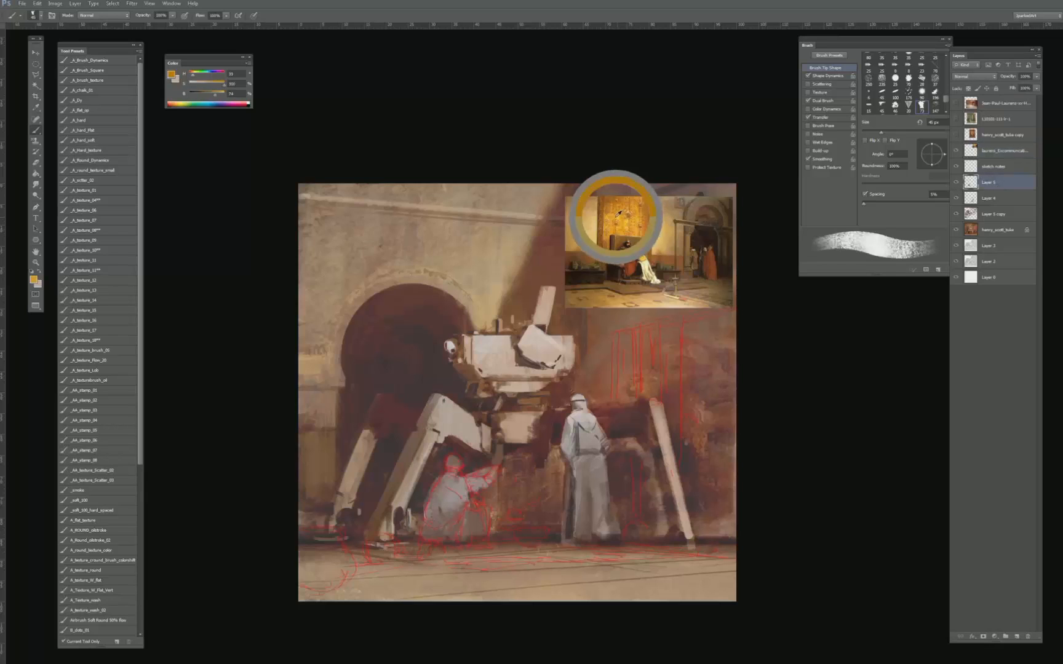
key("bracketright")
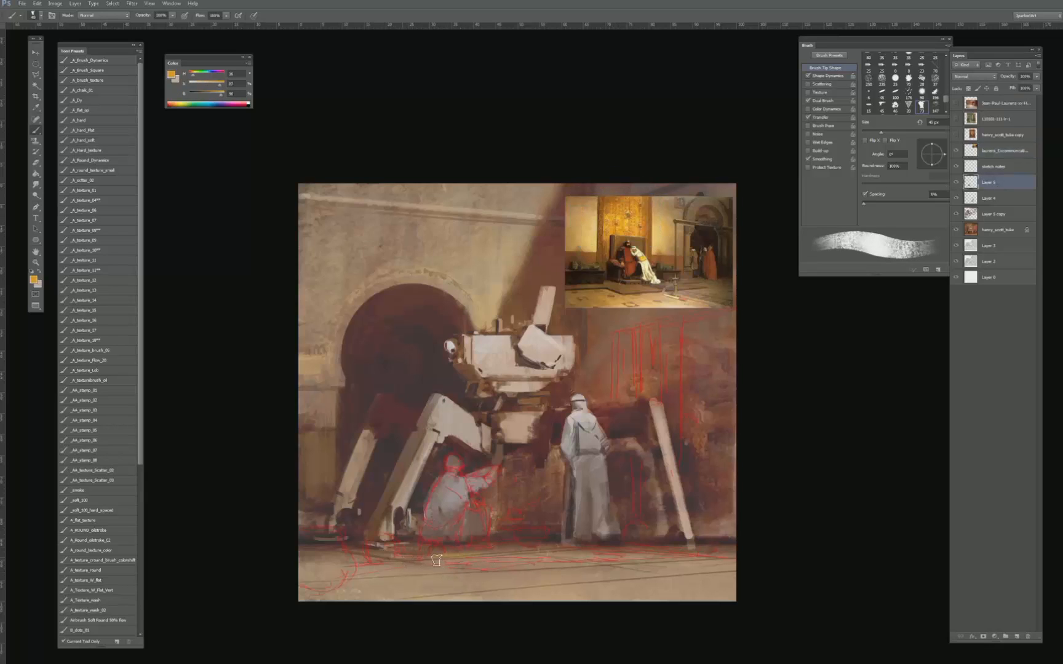
mouse_move(436, 561)
left_mouse_down()
mouse_move(557, 557)
mouse_move(417, 561)
mouse_move(515, 561)
mouse_move(466, 572)
mouse_move(562, 565)
mouse_move(510, 554)
mouse_move(580, 551)
mouse_move(540, 560)
mouse_move(591, 562)
mouse_move(528, 552)
mouse_move(689, 556)
left_mouse_up()
- Add darker brown-orange patterning to the rug with a tone sampled from the reference's gold panel, using a smaller brush of about 30 px
key("bracketleft")
key("bracketleft")
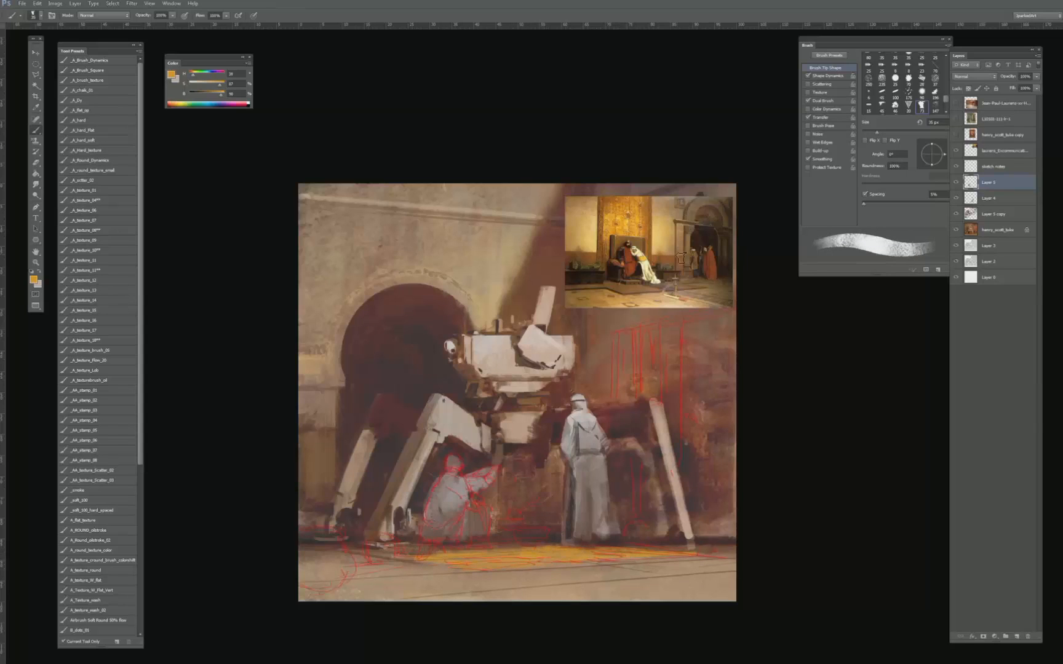
left_click(646, 222, "alt")
key("bracketleft")
key("bracketleft")
key("bracketleft")
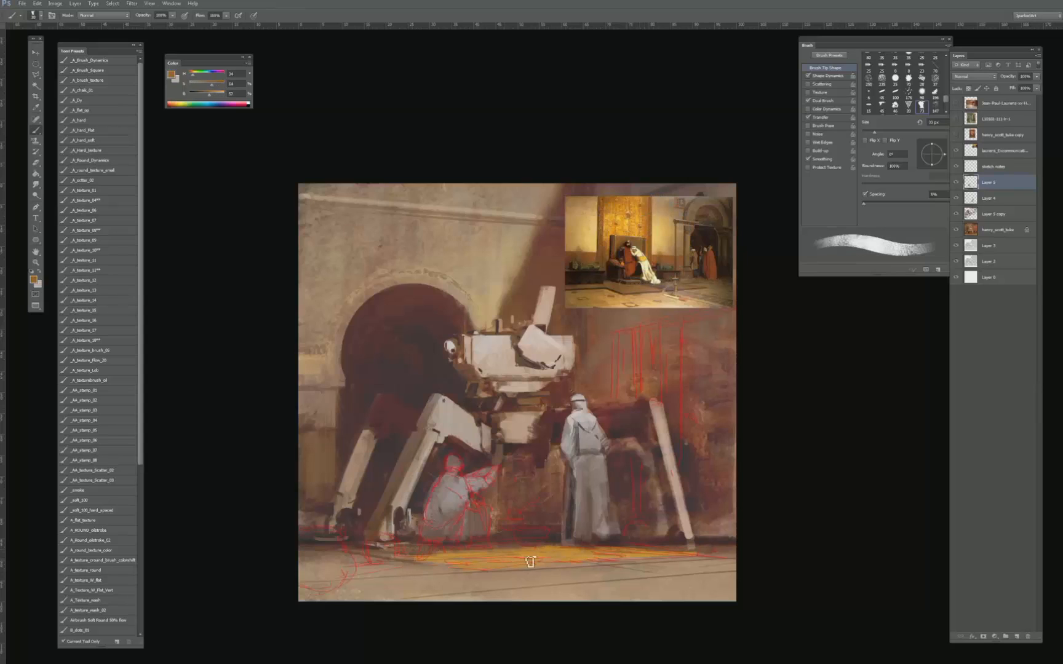
left_click_drag(460, 570, 602, 565)
key("bracketright")
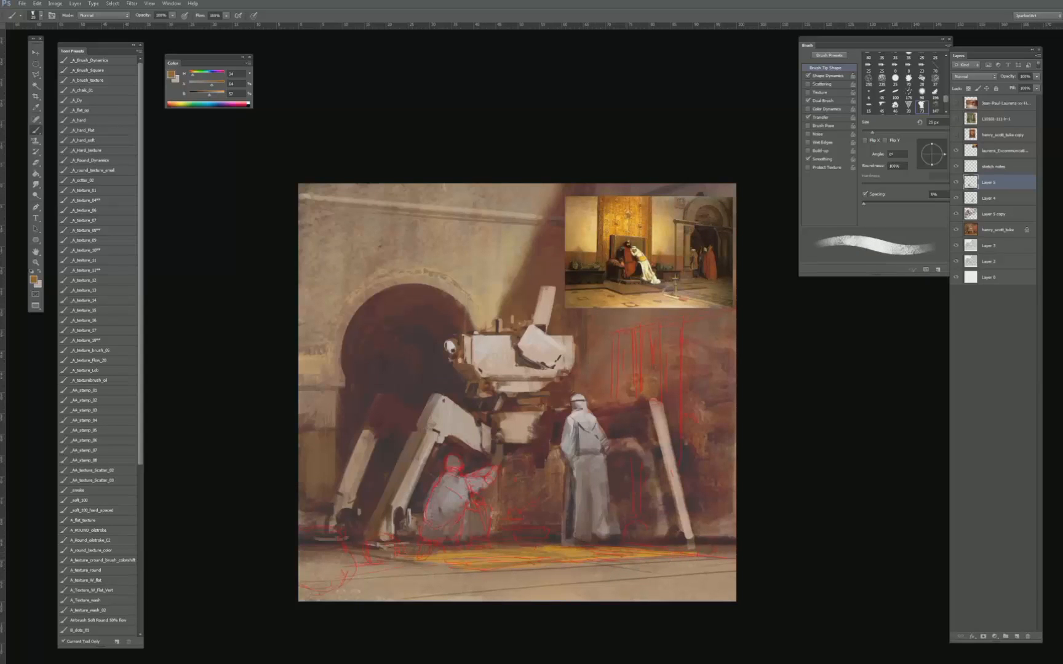
- Replace the laurens reference with the henry_scott_tuke copy painting, sample its warm skin and brown tones, and hide it again
left_click(608, 239, "alt")
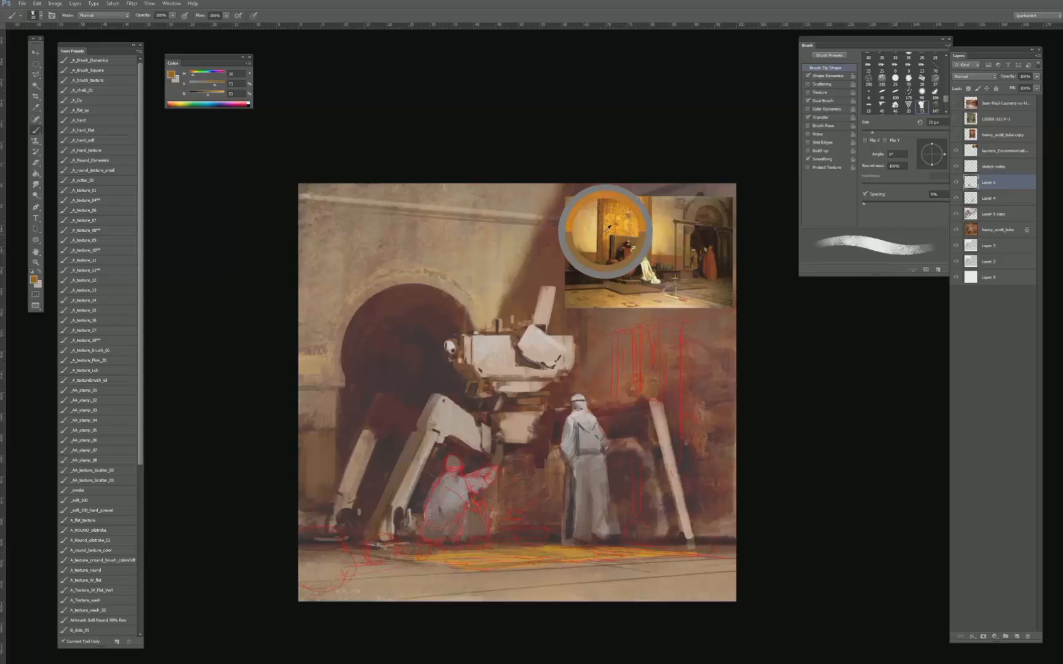
left_click(955, 135)
left_click(955, 150)
left_click(543, 336, "alt")
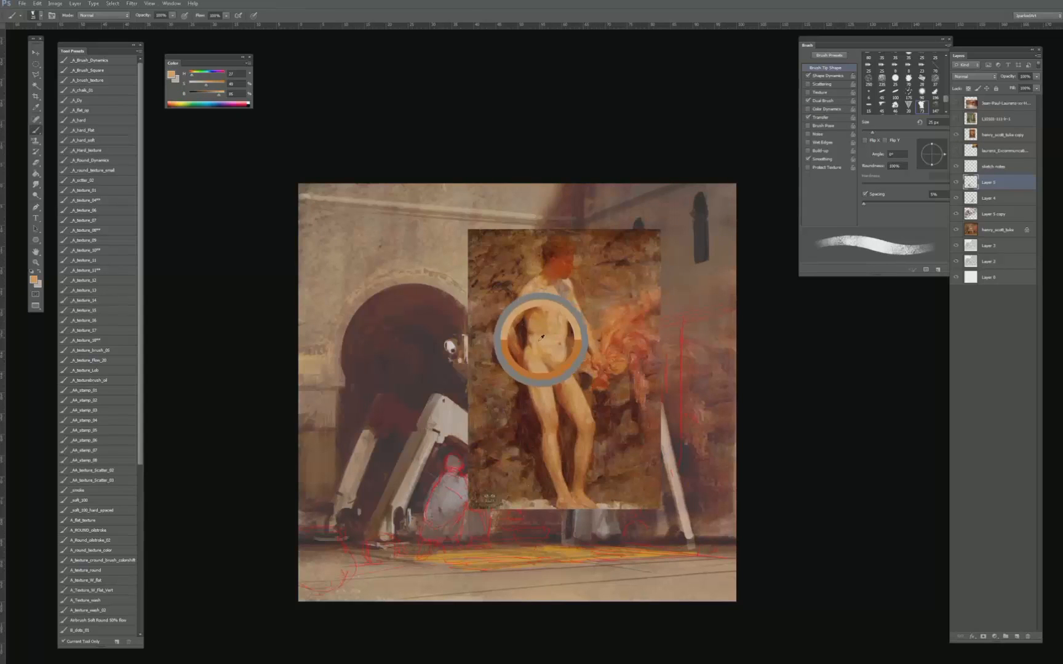
left_click_drag(542, 336, 493, 466)
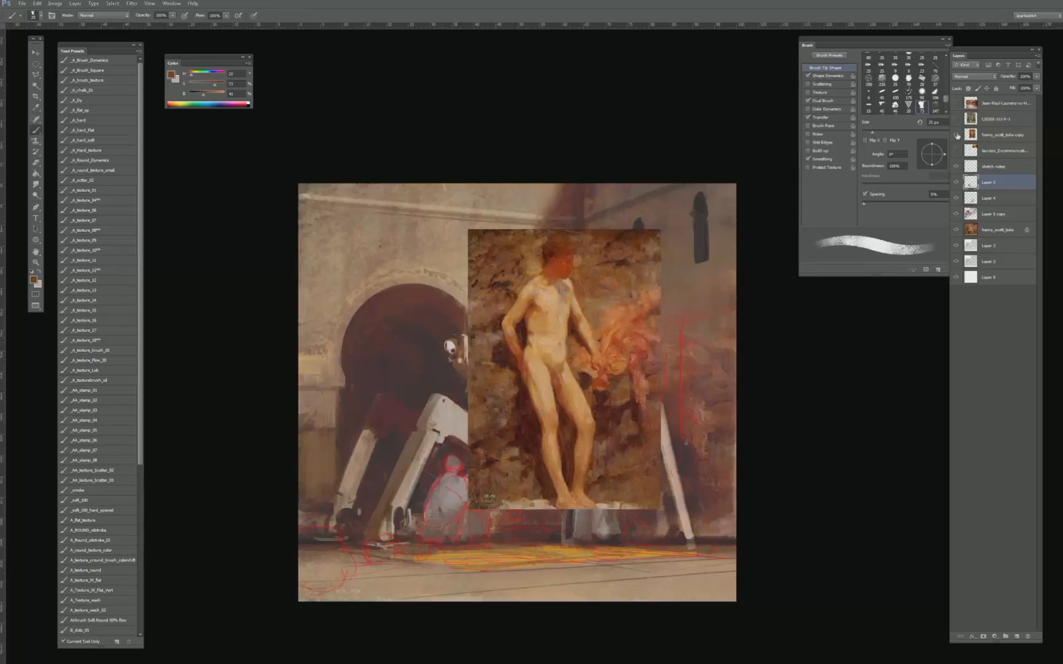
left_click(955, 135)
- Show the second reference layer from the top of the stack, sample a muted grey-green, hide it and reselect Layer 5
left_click(956, 118)
left_click(997, 118)
left_click_drag(458, 275, 461, 271)
left_click(956, 119)
left_click(990, 169)
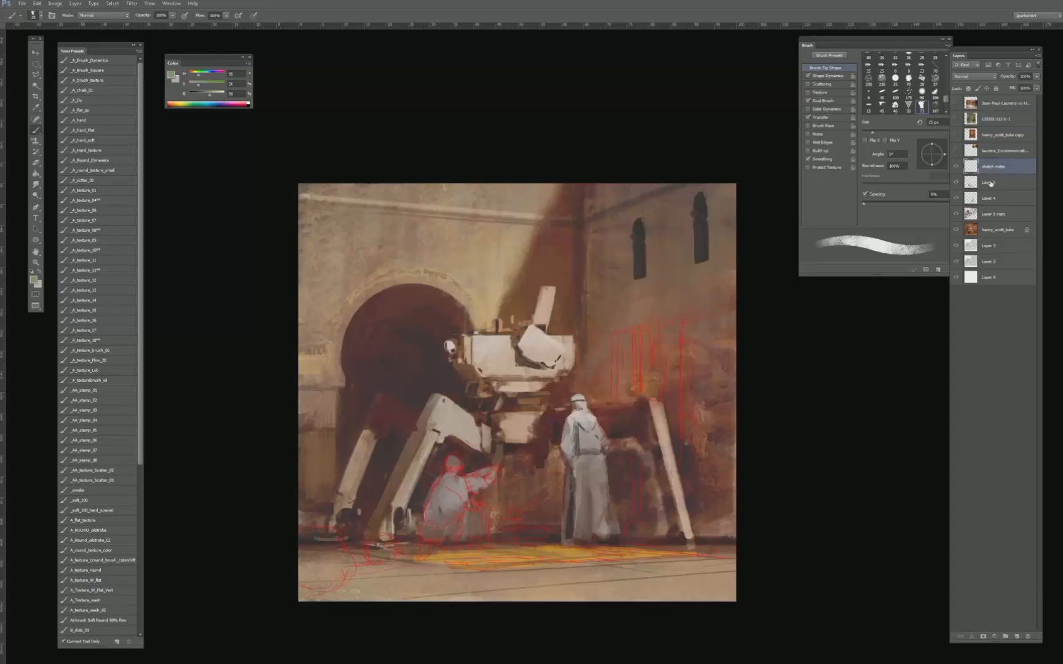
left_click(990, 182)
- Paint a small grey-green bowl on the floor between the two figures, using a brush of about 40 px
key("]")
key("[")
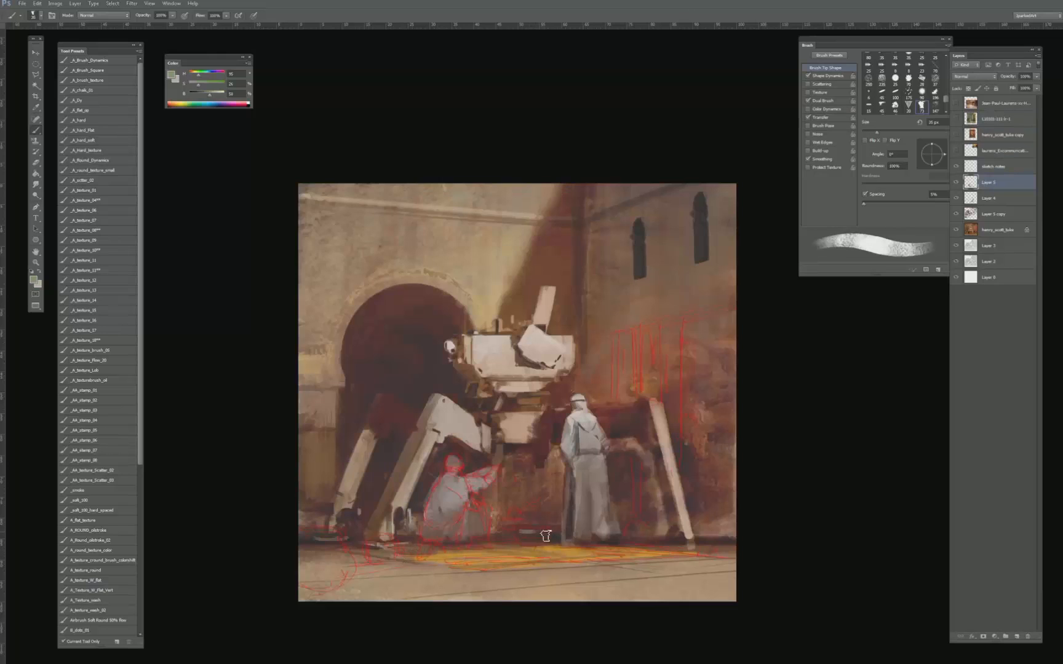
left_click(546, 527, "alt")
key("]")
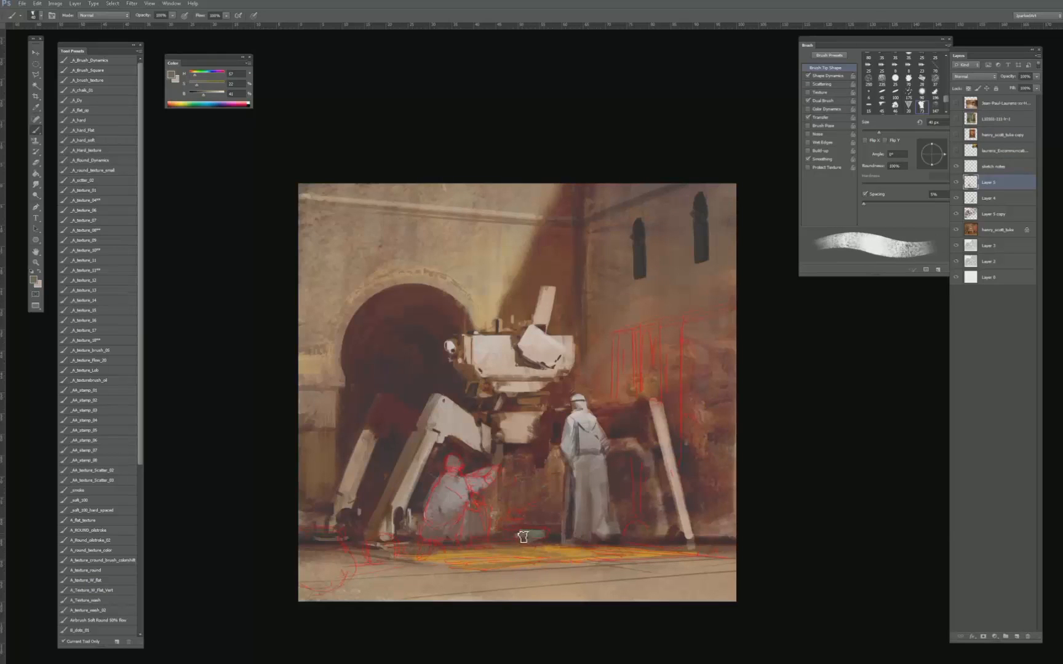
left_click_drag(537, 537, 519, 528)
- Block in a second, brownish bowl beside the green one, using tones sampled from the robe's hem and the machine's leg
left_click(606, 540, "alt")
key("]")
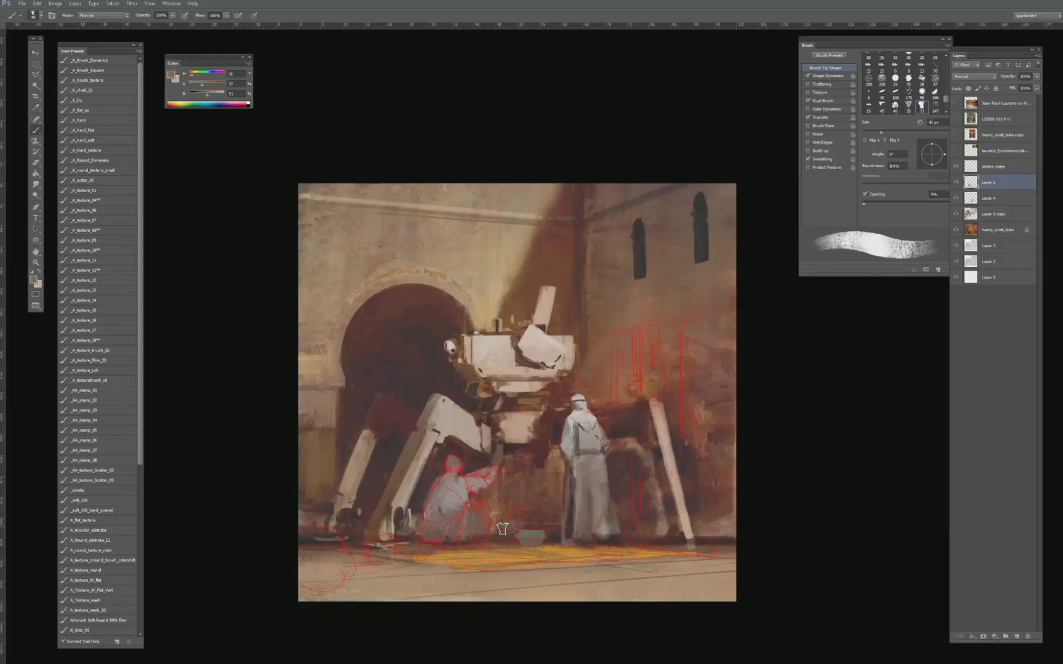
left_click_drag(516, 525, 510, 535)
key("]")
key("]")
left_click(446, 420, "alt")
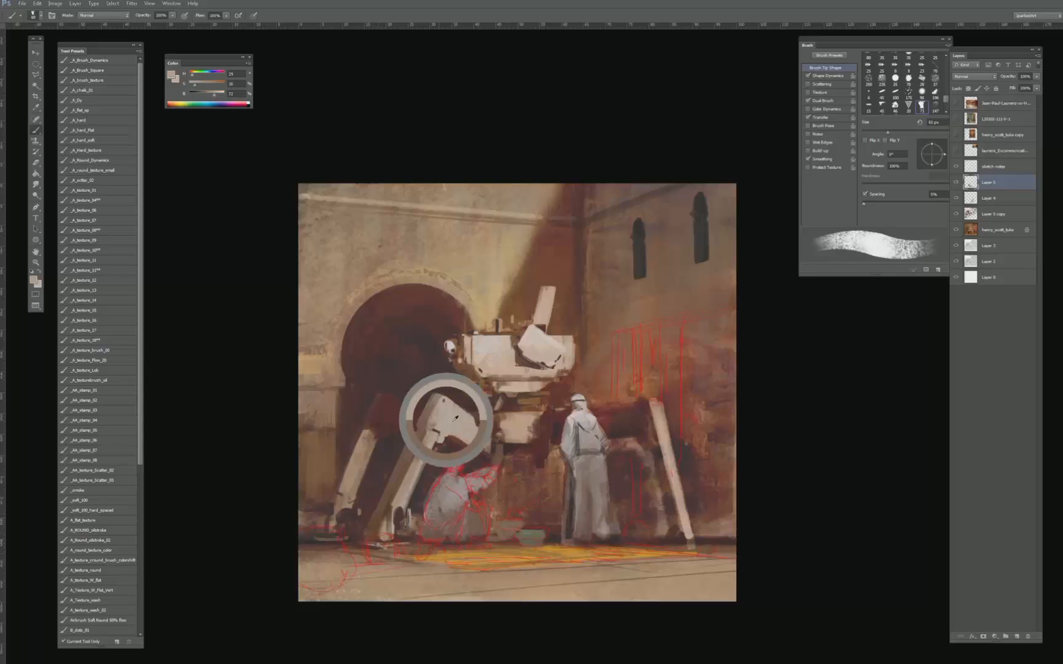
left_click(527, 533, "alt")
- Paint a round, dark brown pot on the floor at the foot of the machine's front leg, enlarging the brush and sampling darker tones
left_click(535, 536, "alt")
key("[")
left_click_drag(380, 543, 388, 545)
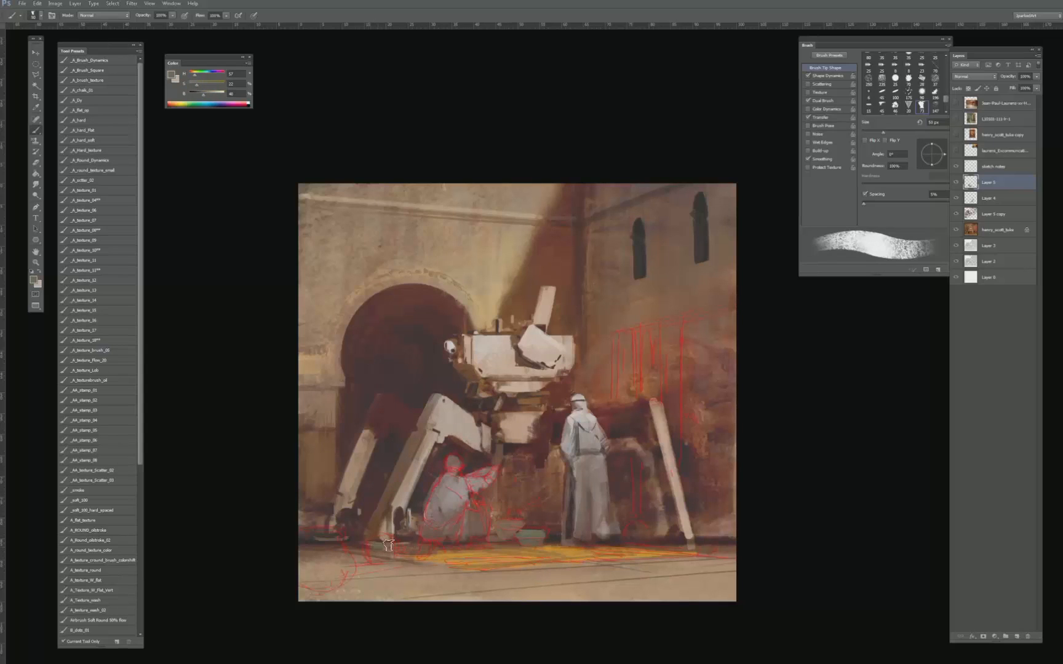
left_click(387, 394, "alt")
left_click(325, 524, "alt")
left_click(307, 540, "alt")
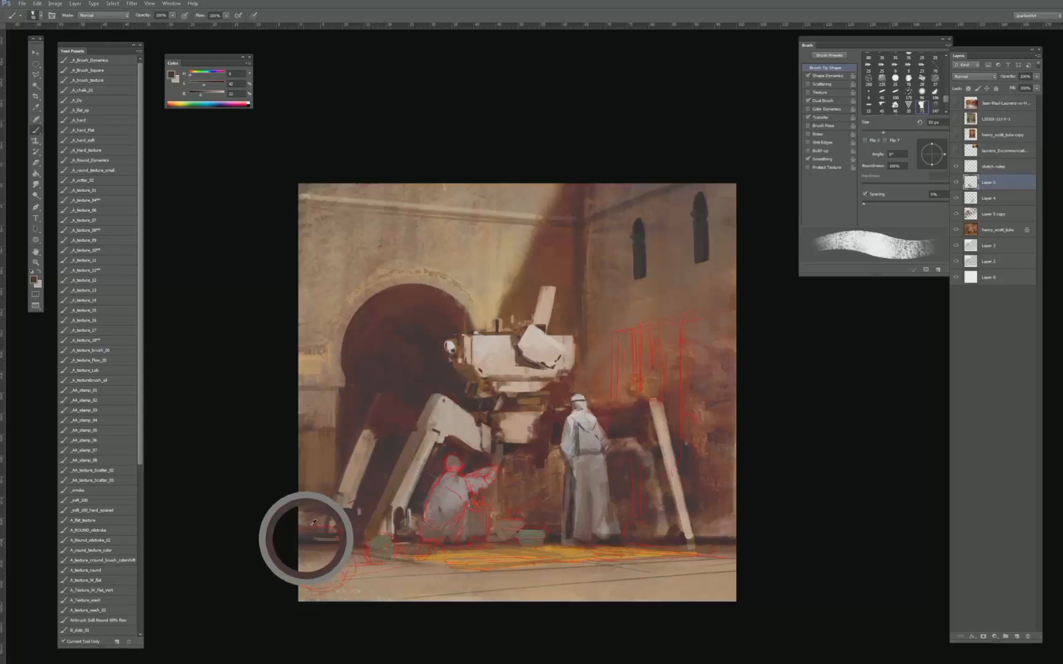
key("]")
key("]")
mouse_move(374, 545)
left_mouse_down()
mouse_move(346, 558)
mouse_move(385, 552)
left_mouse_up()
left_click(357, 625, "alt")
key("]")
left_click(379, 555, "alt")
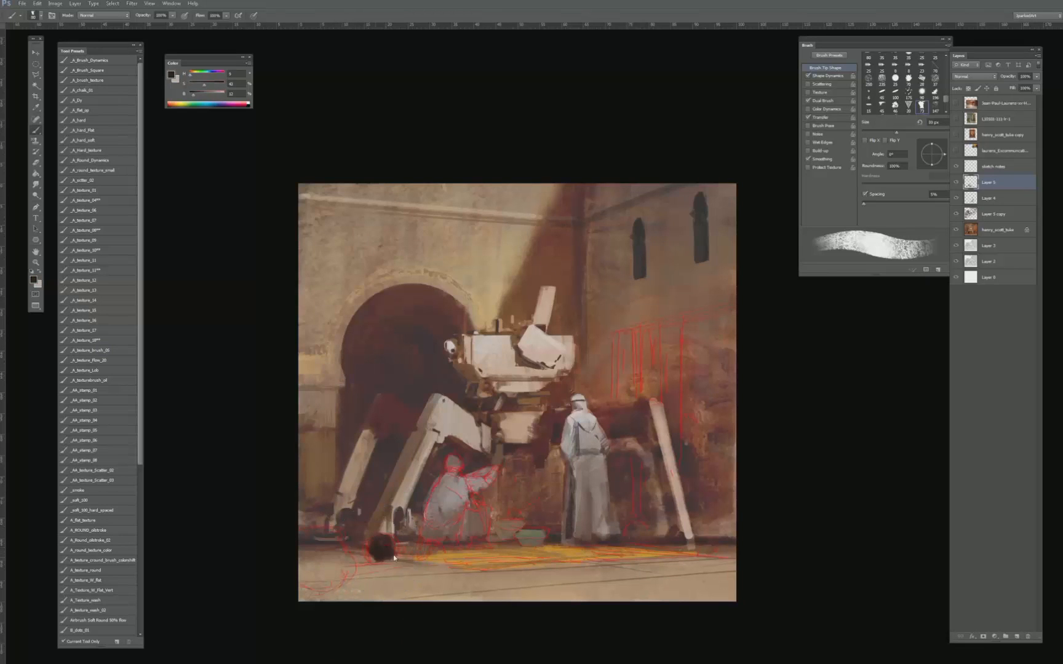
- Block in a large grey-brown jar in the lower-left corner of the canvas, following the sketched outline
mouse_move(330, 537)
left_mouse_down()
mouse_move(301, 549)
mouse_move(339, 551)
mouse_move(305, 566)
mouse_move(329, 560)
mouse_move(313, 578)
mouse_move(332, 578)
mouse_move(340, 551)
mouse_move(310, 534)
mouse_move(304, 544)
left_mouse_up()
left_click(322, 551, "alt")
left_click(324, 558, "alt")
key("bracketleft")
key("bracketleft")
key("bracketleft")
key("bracketleft")
key("bracketleft")
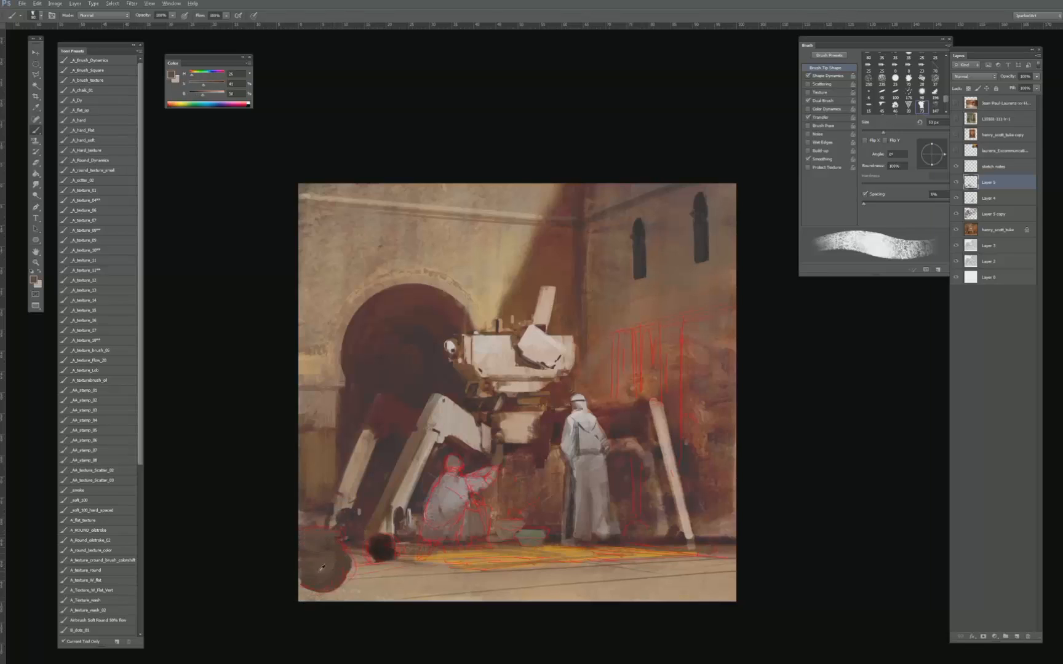
left_click(311, 570, "alt")
- Paint the large jar's mouth as a thin black opening, using the default black and a brush of about 20 px
key("d")
key("bracketleft")
key("bracketleft")
key("bracketleft")
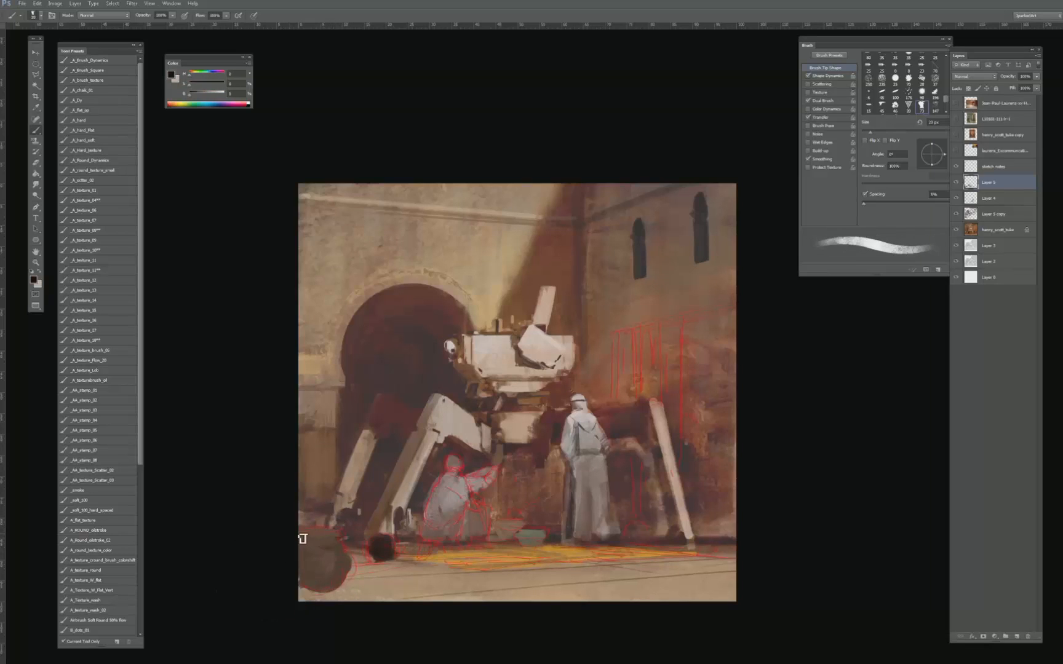
mouse_move(305, 535)
left_mouse_down()
mouse_move(340, 534)
mouse_move(318, 534)
left_mouse_up()
key("bracketright")
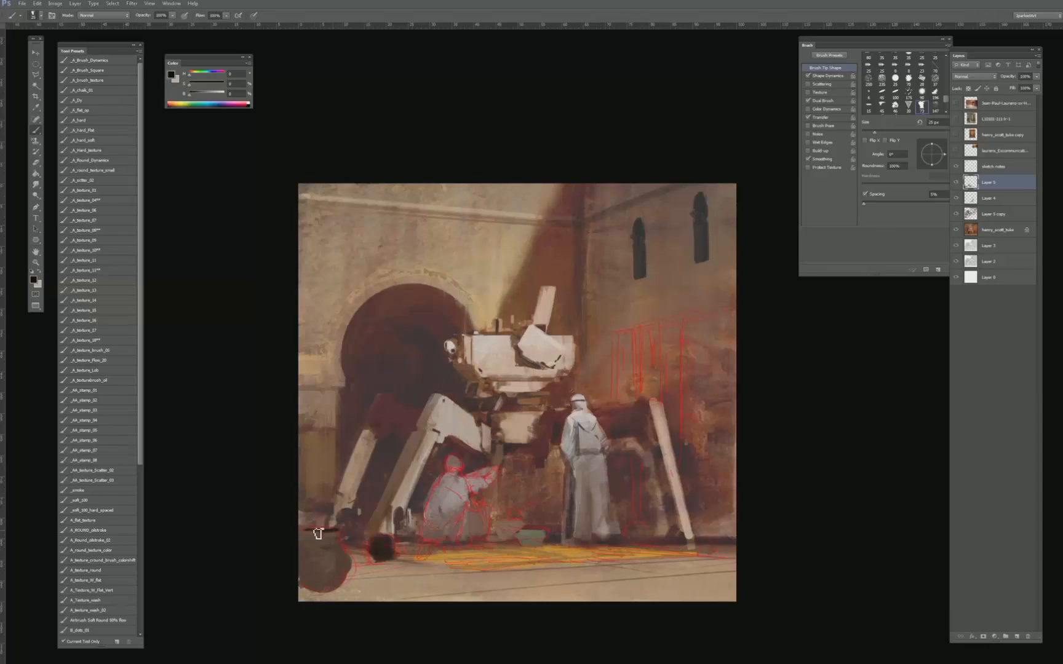
key("bracketright")
key("bracketright")
key("bracketright")
key("bracketright")
key("bracketright")
- Sample the large jar's brown, make it lighter and less saturated, and shade the jar's body with a brush of about 45 px
left_click(311, 537, "alt")
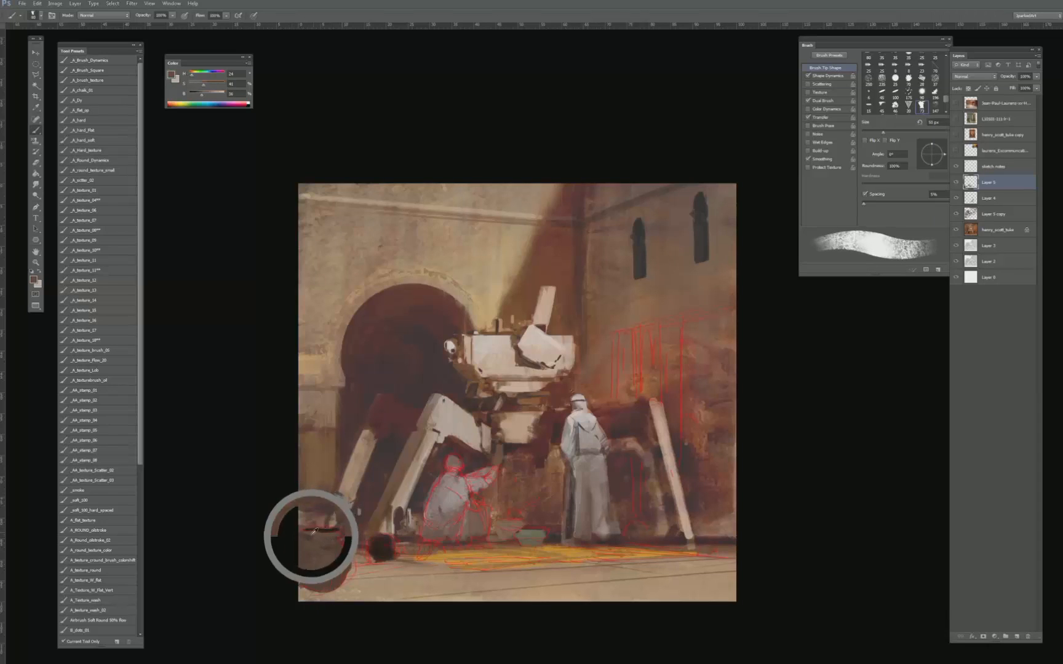
left_click(333, 537, "alt")
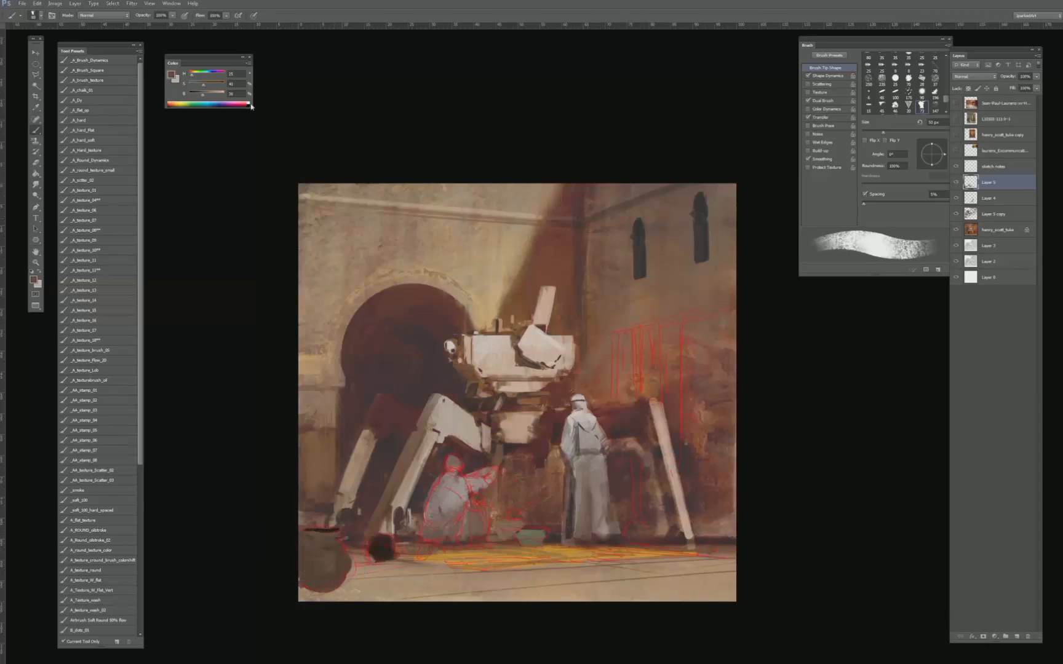
left_click_drag(202, 94, 207, 94)
left_click_drag(203, 84, 196, 84)
key("bracketleft")
key("bracketleft")
key("bracketleft")
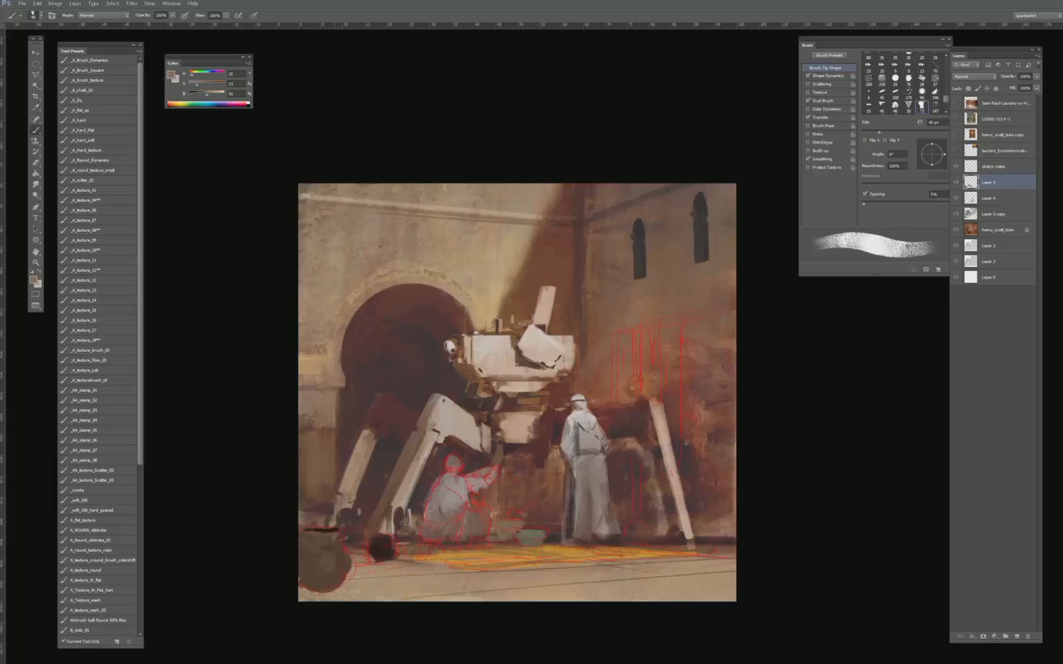
- Add a small light accent to the dark round pot, using a brush of about 25 px
key("bracketleft")
key("bracketleft")
key("bracketleft")
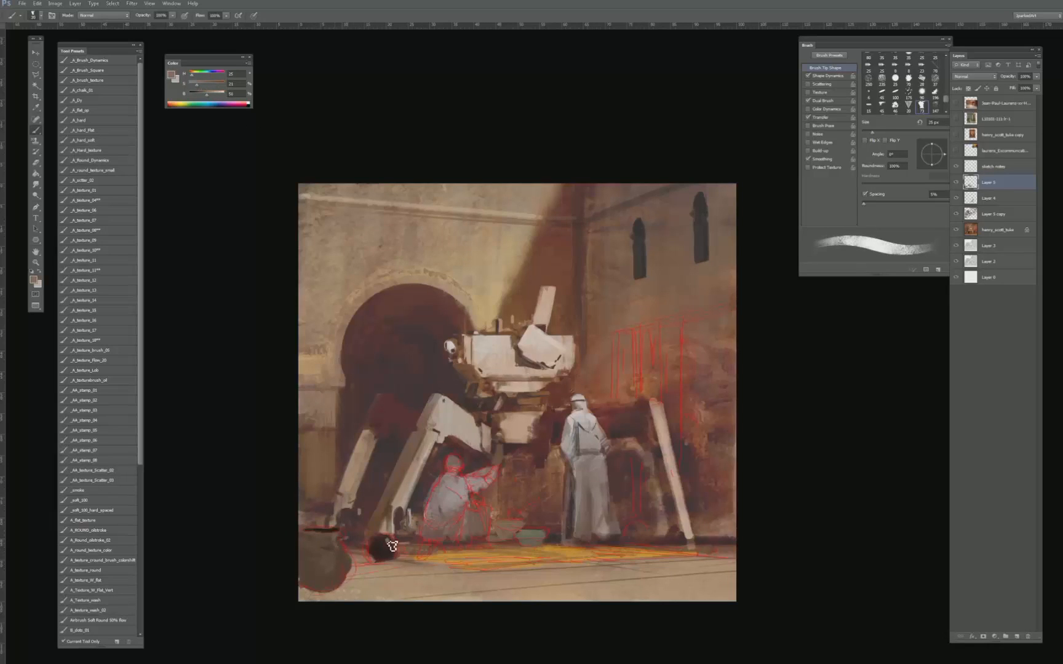
left_click(378, 549, "alt")
- Refine the edges of the two bowls with tones sampled from the rug and bowls, using a brush of about 15 px
left_click(466, 557, "alt")
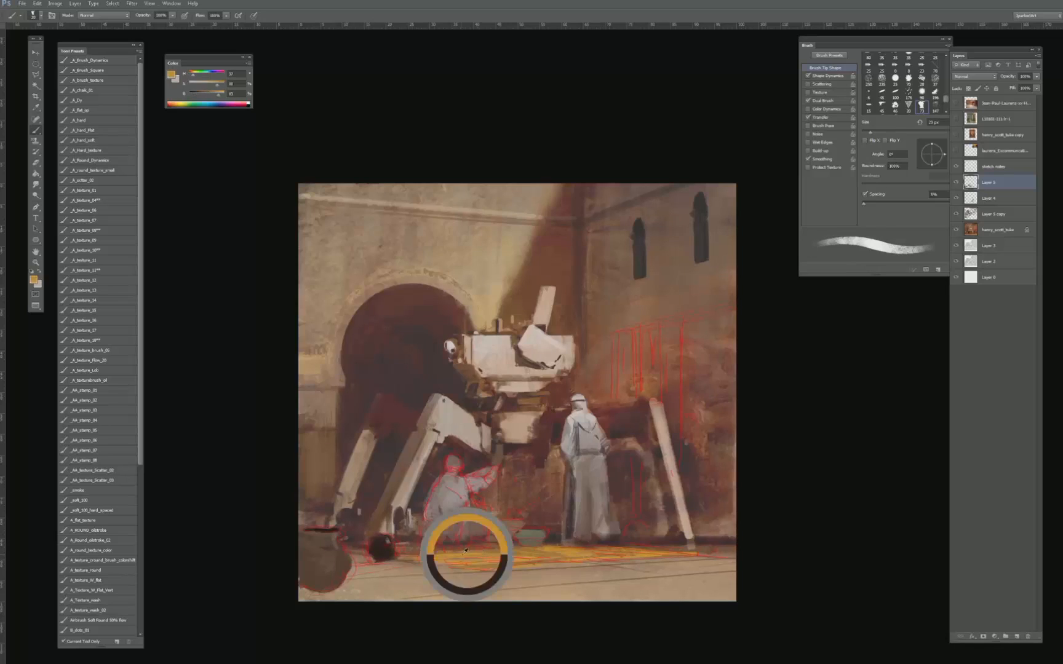
key("bracketleft")
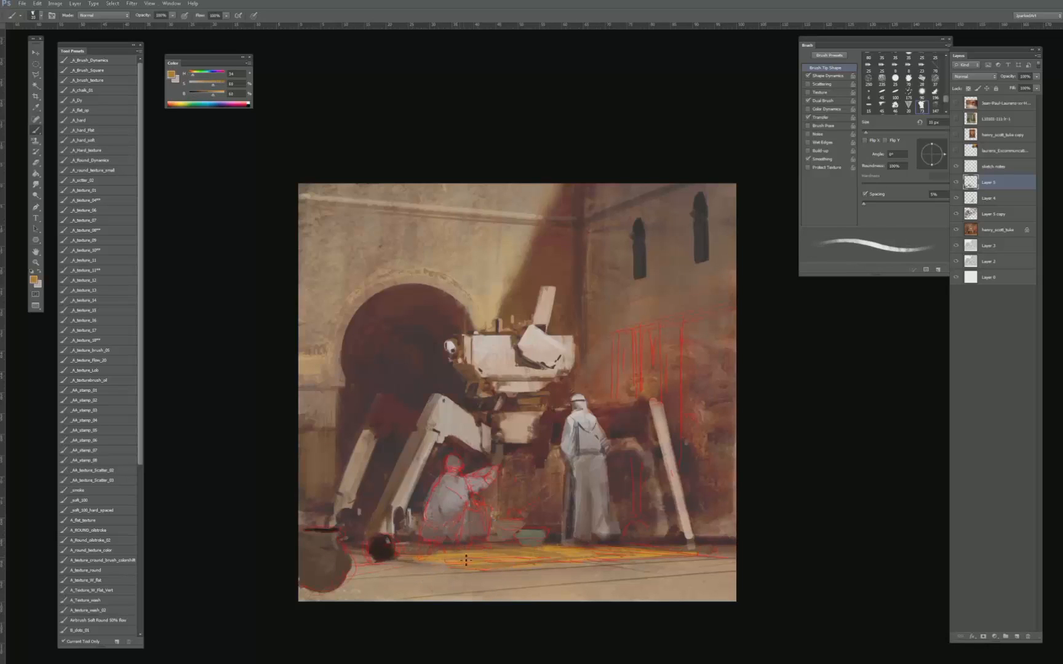
left_click(519, 535, "alt")
key("bracketright")
left_click(526, 543, "alt")
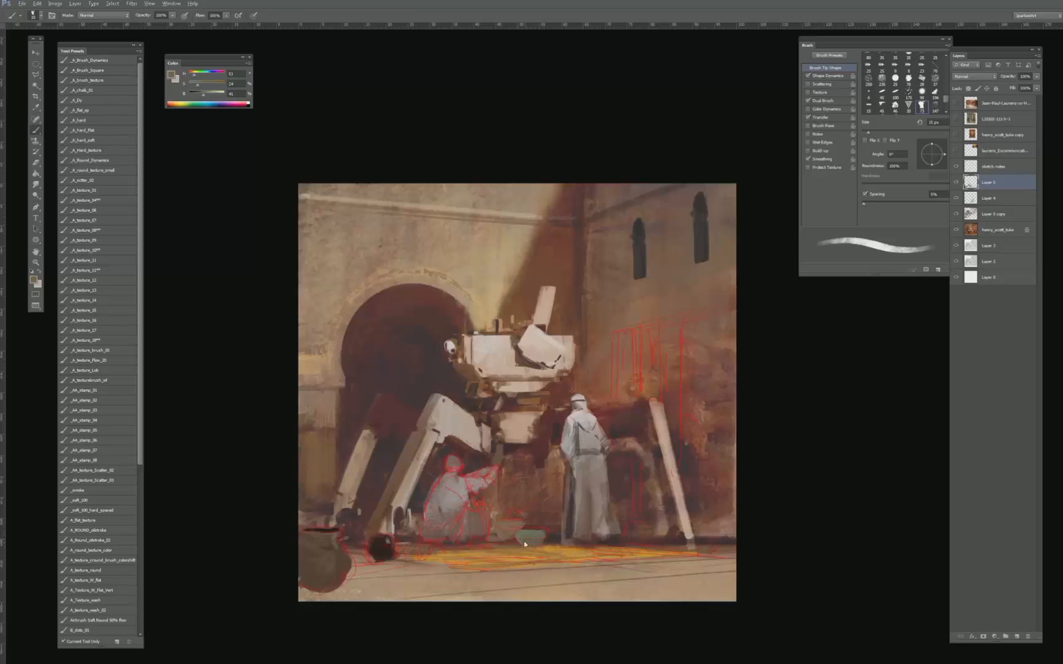
left_click(553, 533, "alt")
- Define crisp dark openings on the bowls and the round pot with elliptical marquee selections
key("m")
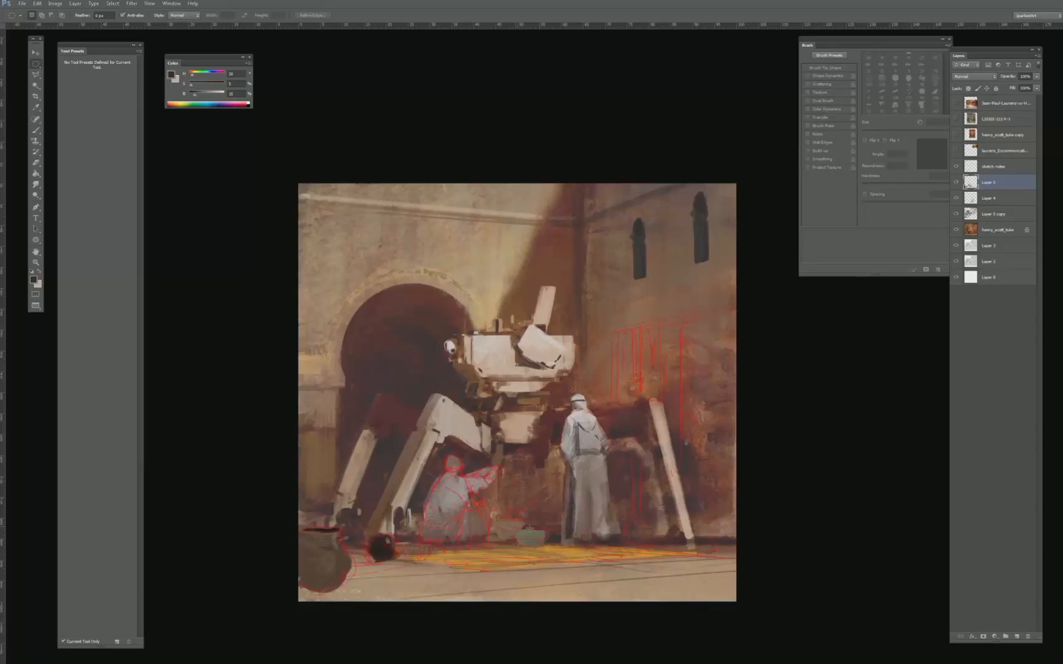
left_click_drag(546, 527, 542, 535)
key("shift")
left_click_drag(389, 540, 390, 539)
key("b")
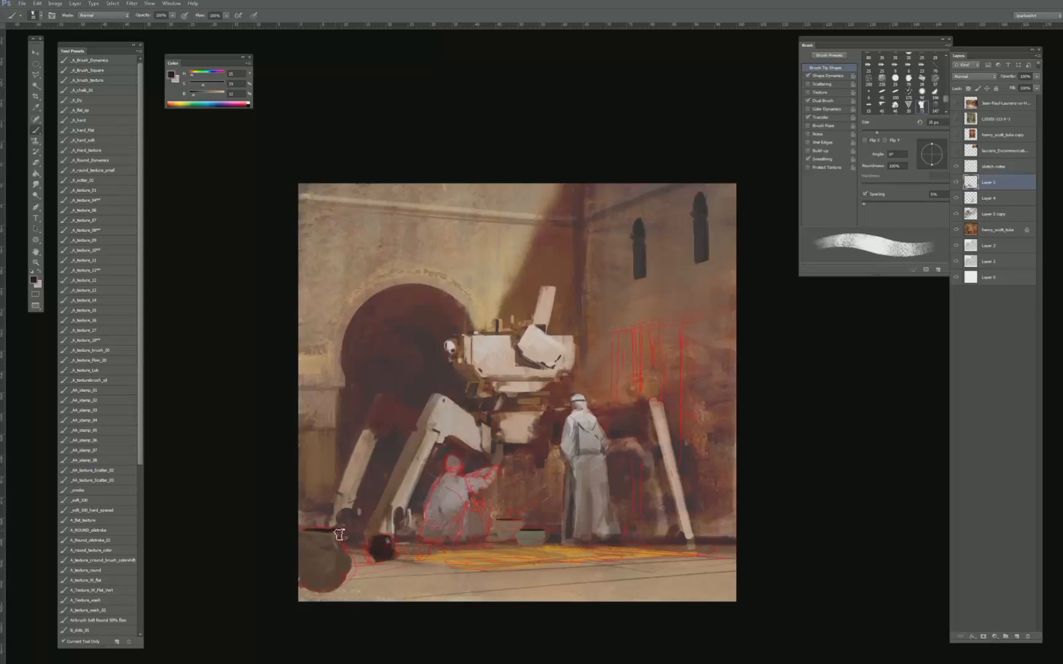
- Darken the rim and opening of the green bowl with a dark brown sampled from the wall, enlarging the brush to about 35 px
key("bracketleft")
key("bracketleft")
key("bracketleft")
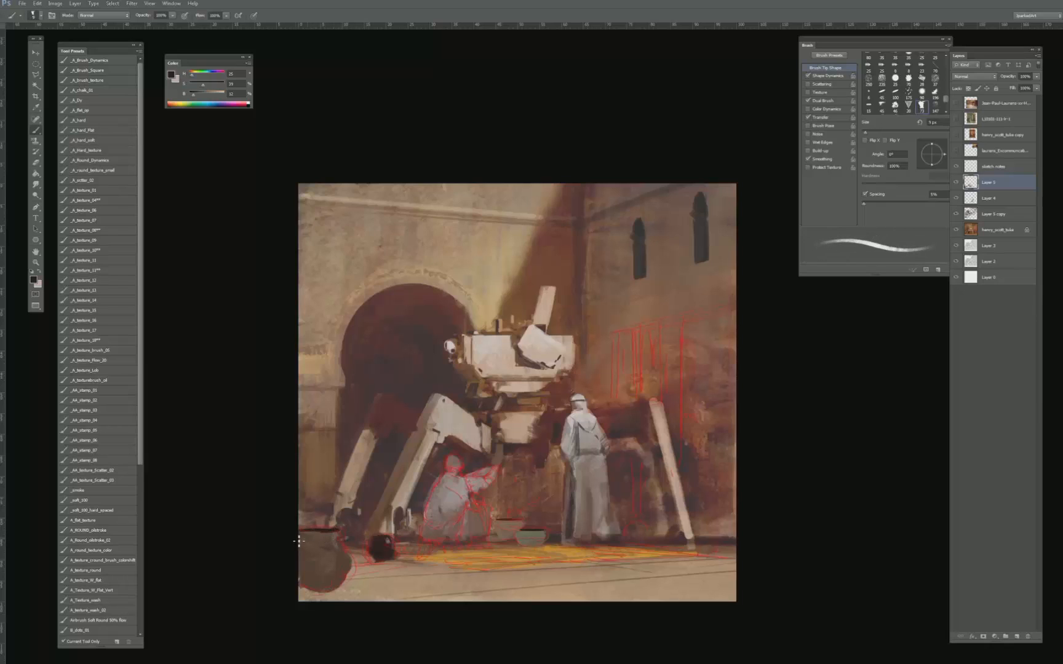
key("bracketright")
key("bracketright")
key("bracketright")
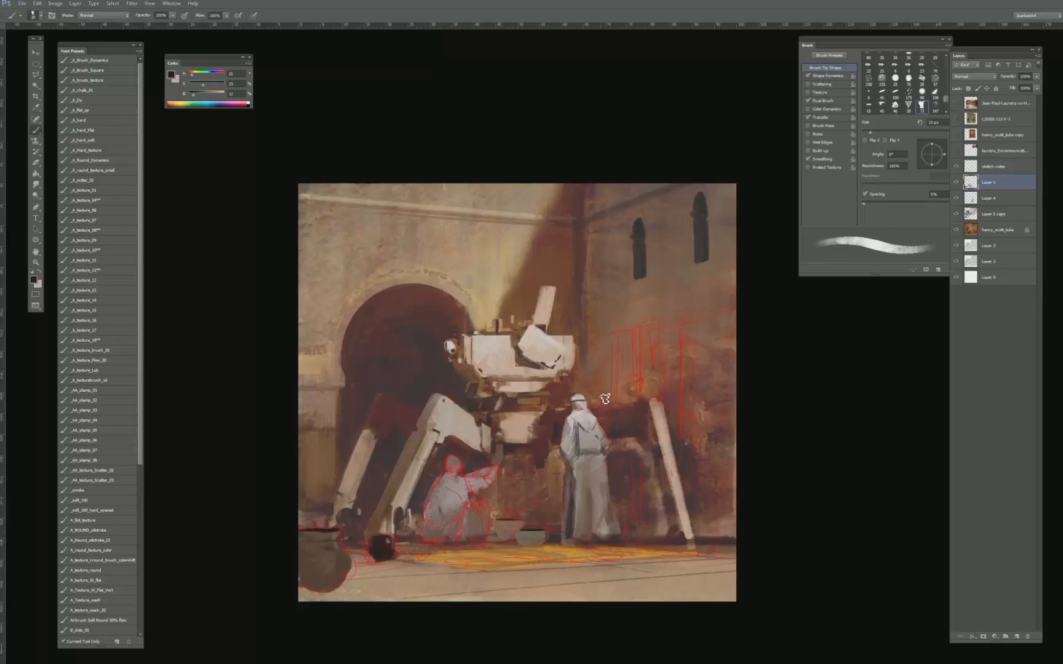
left_click(625, 421, "alt")
key("bracketright")
left_click(521, 531, "alt")
key("bracketright")
key("bracketright")
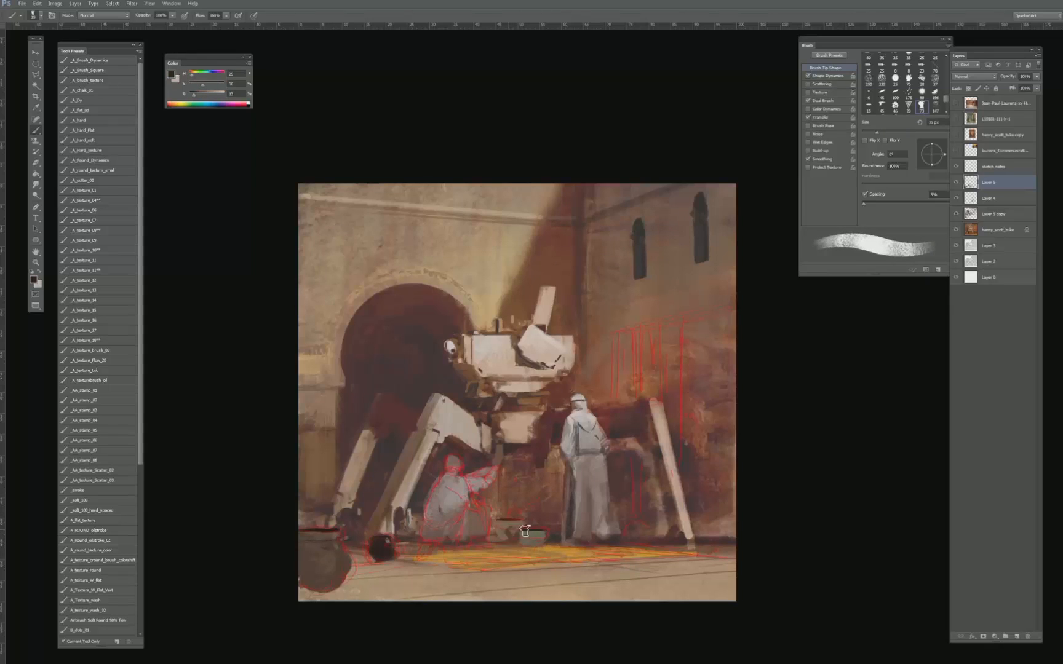
- Refine the opening and side of the brownish bowl with sampled dark browns, reducing the brush to about 10 px
key("bracketleft")
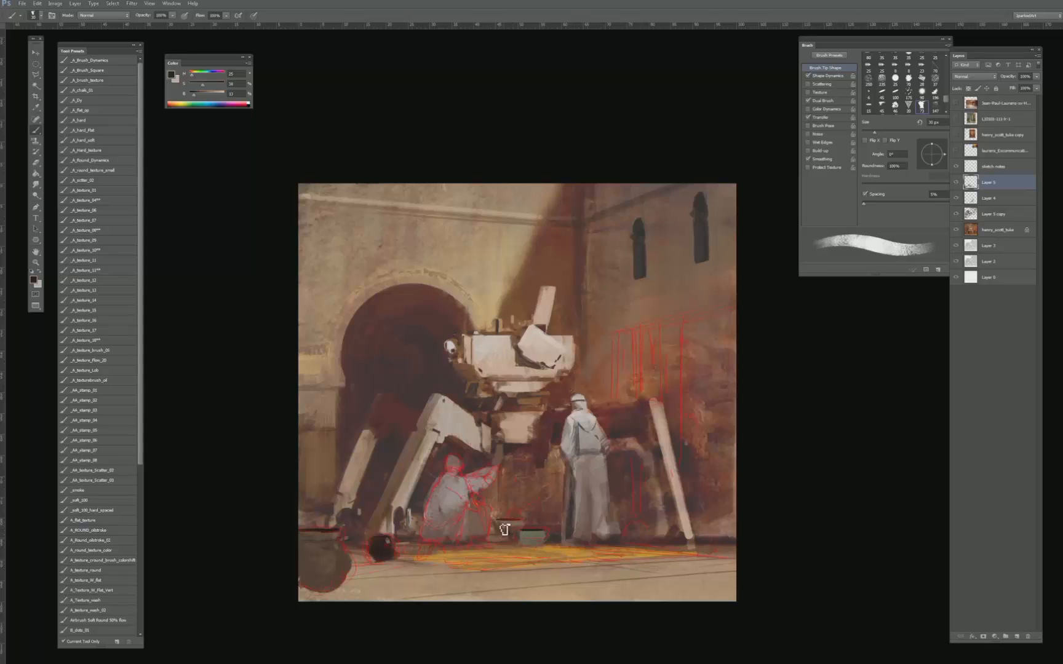
left_click(506, 523, "alt")
left_click(499, 528, "alt")
key("bracketleft")
left_click(506, 527, "alt")
key("bracketleft")
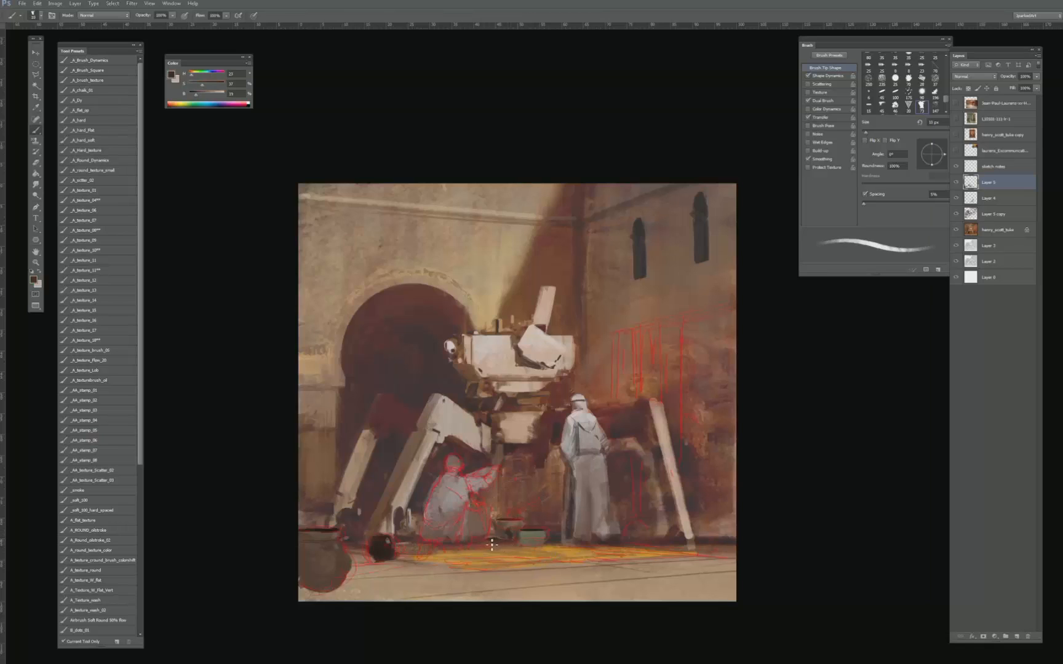
- Paint pale yellow-green pattern marks on the rug, shifting a sampled rug orange to that tone and varying the brush down to about 5 px
left_click(558, 547, "alt")
left_click(544, 557, "alt")
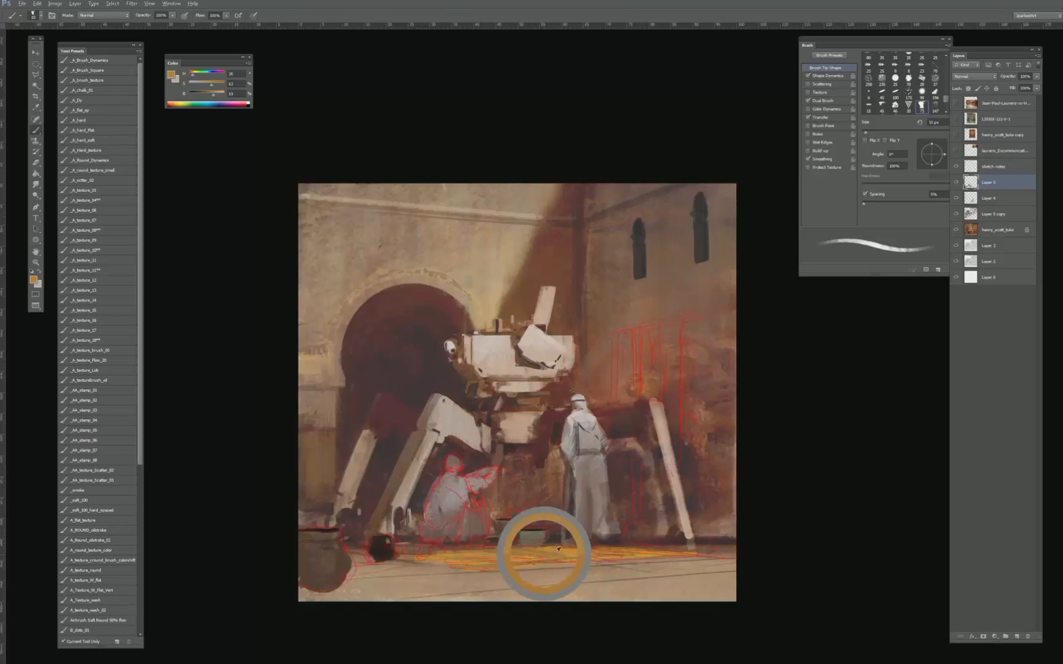
left_click(569, 553, "alt")
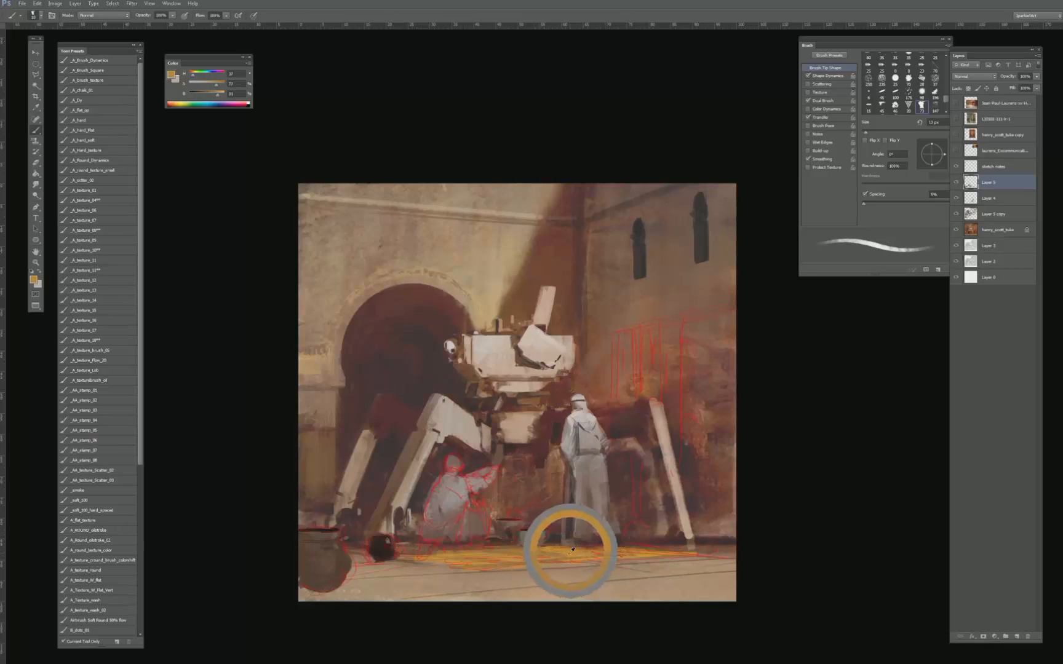
left_click_drag(205, 85, 198, 78)
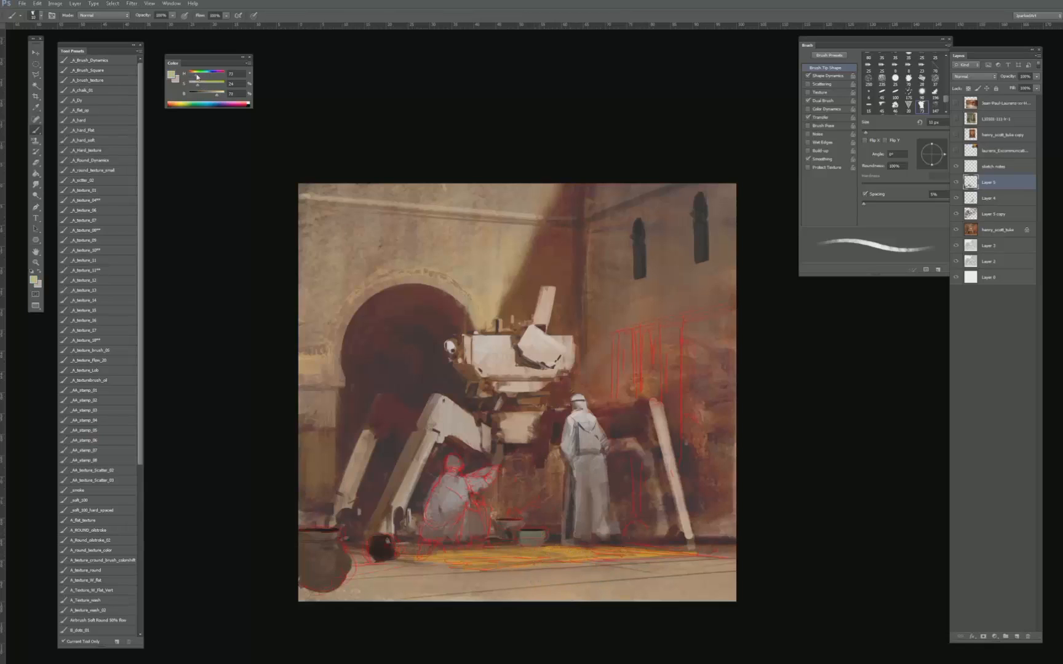
key("bracketright")
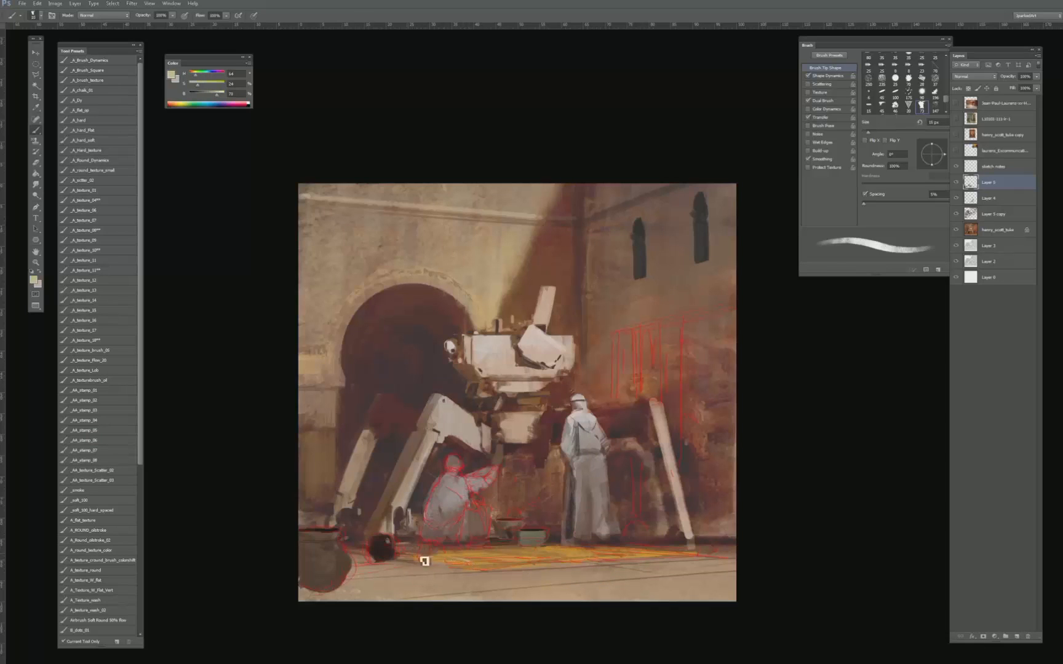
key("bracketleft")
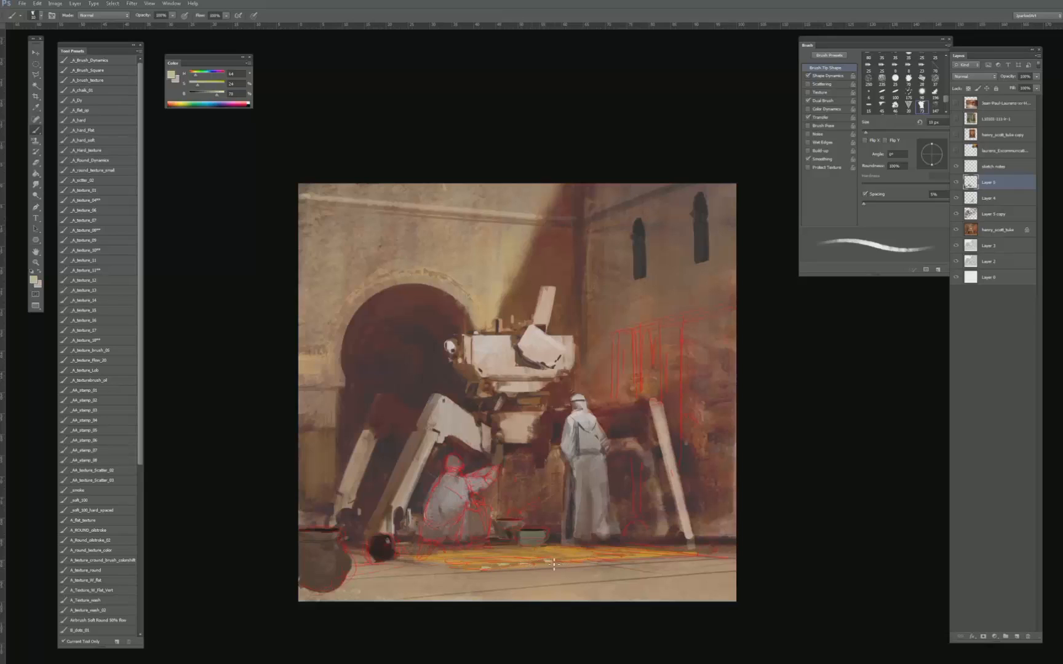
key("bracketright")
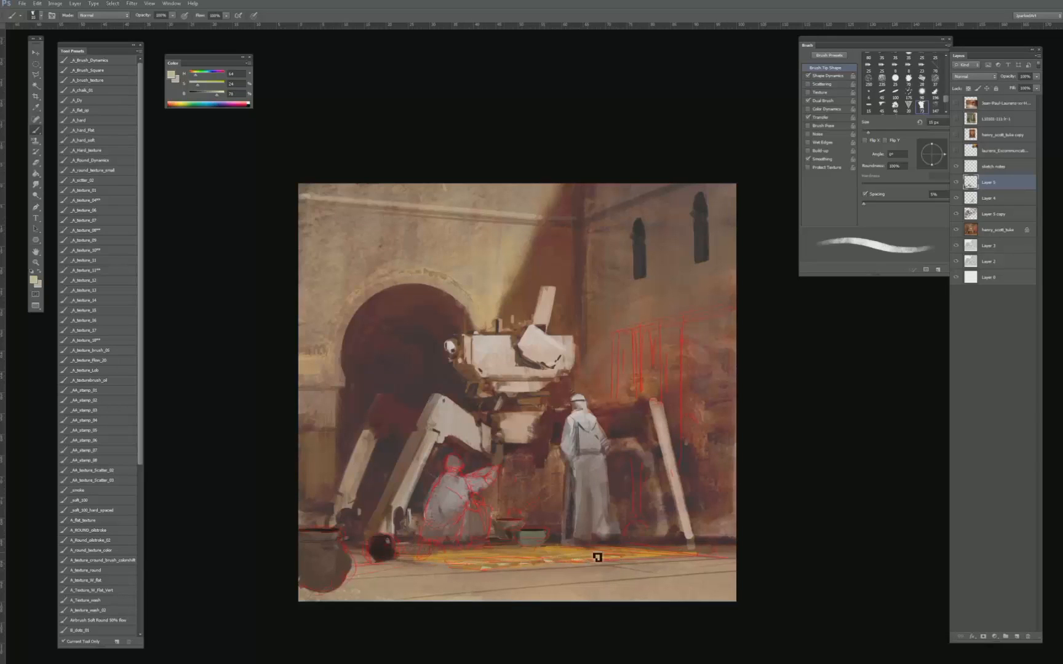
key("bracketleft")
key("bracketleft")
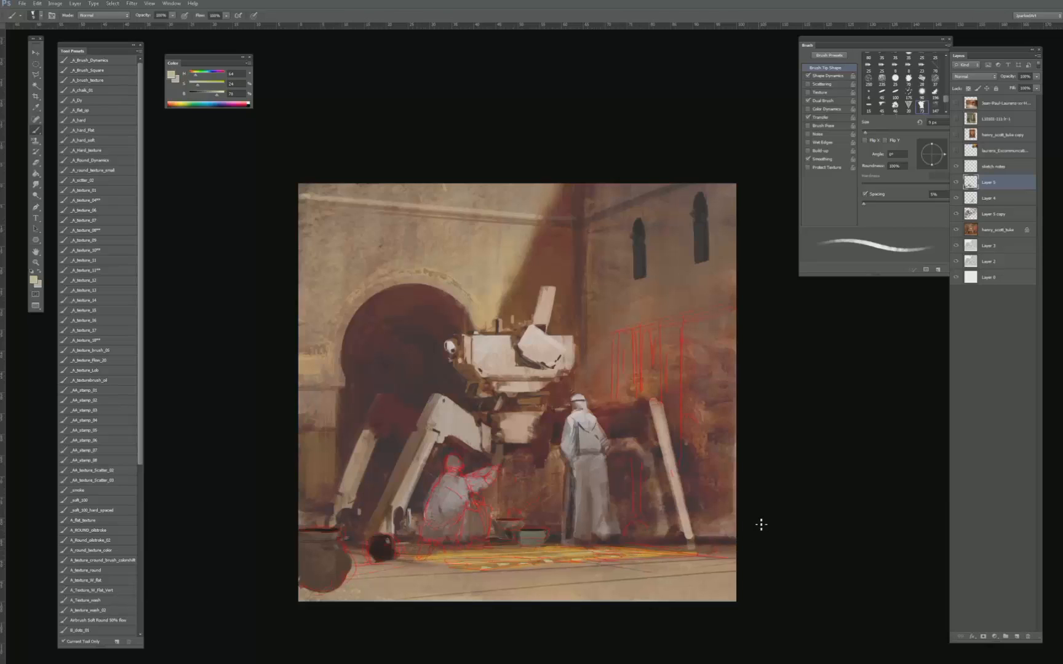
key("bracketright")
left_click(465, 576, "alt")
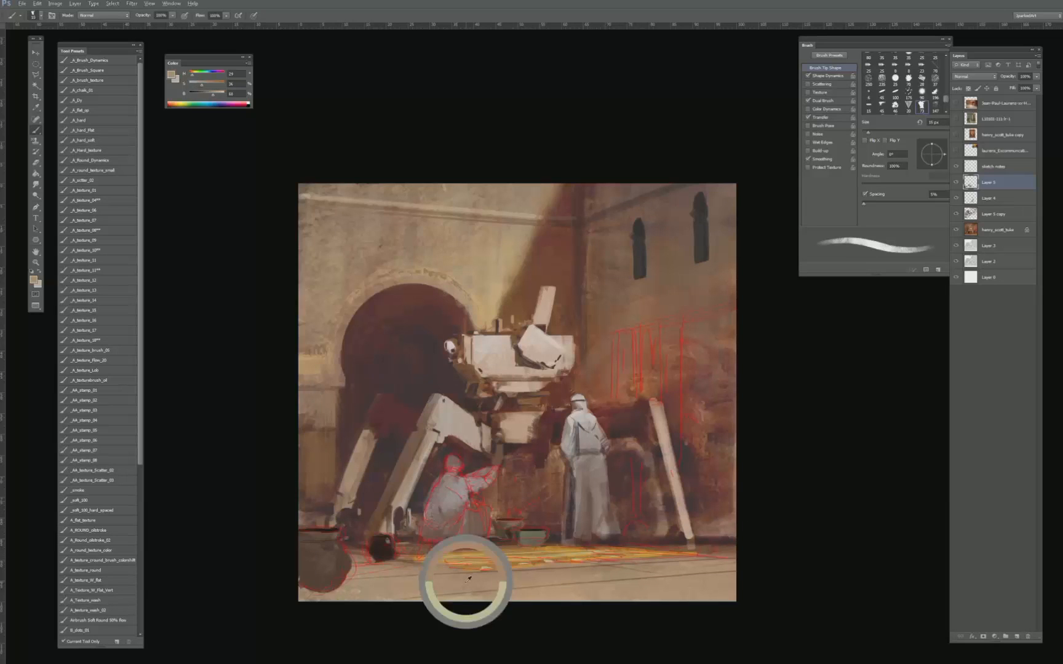
- Darken the wall around the machine's right legs with a deep red-brown, enlarging the brush to about 30 px
left_click_drag(637, 486, 611, 460)
key("bracketright")
key("bracketright")
key("bracketright")
key("bracketright")
key("bracketright")
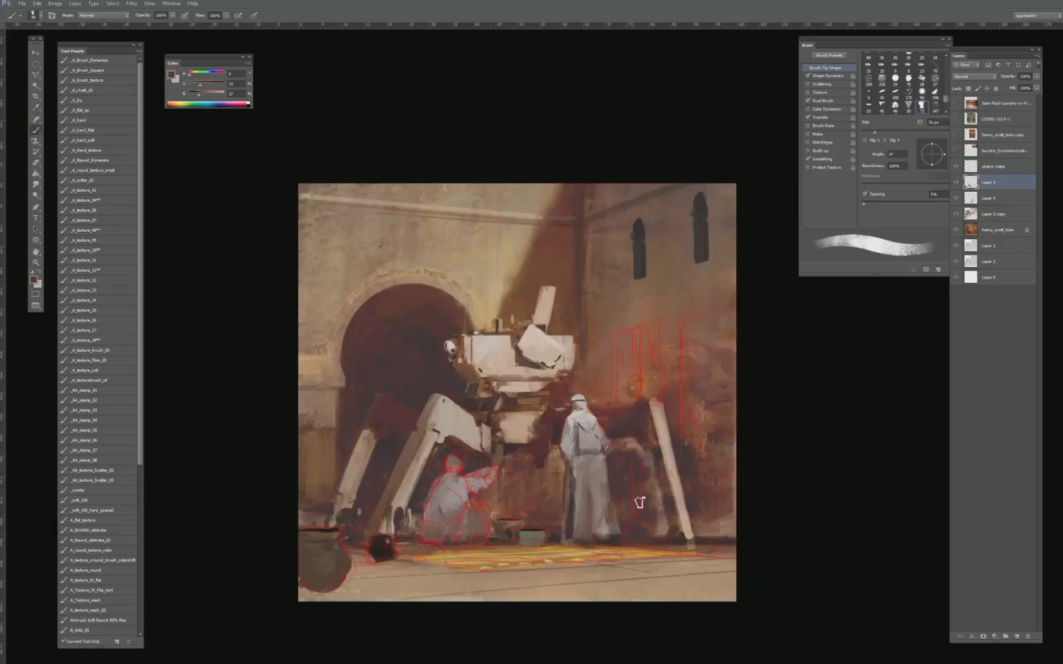
- Block in a tall dark opening at the right edge of the wall with vertical near-black brown strokes, enlarging the brush to about 85 px
mouse_move(686, 446)
left_mouse_down()
mouse_move(665, 447)
mouse_move(702, 414)
mouse_move(676, 389)
mouse_move(664, 305)
mouse_move(673, 411)
left_mouse_up()
key("bracketright")
key("bracketright")
key("bracketright")
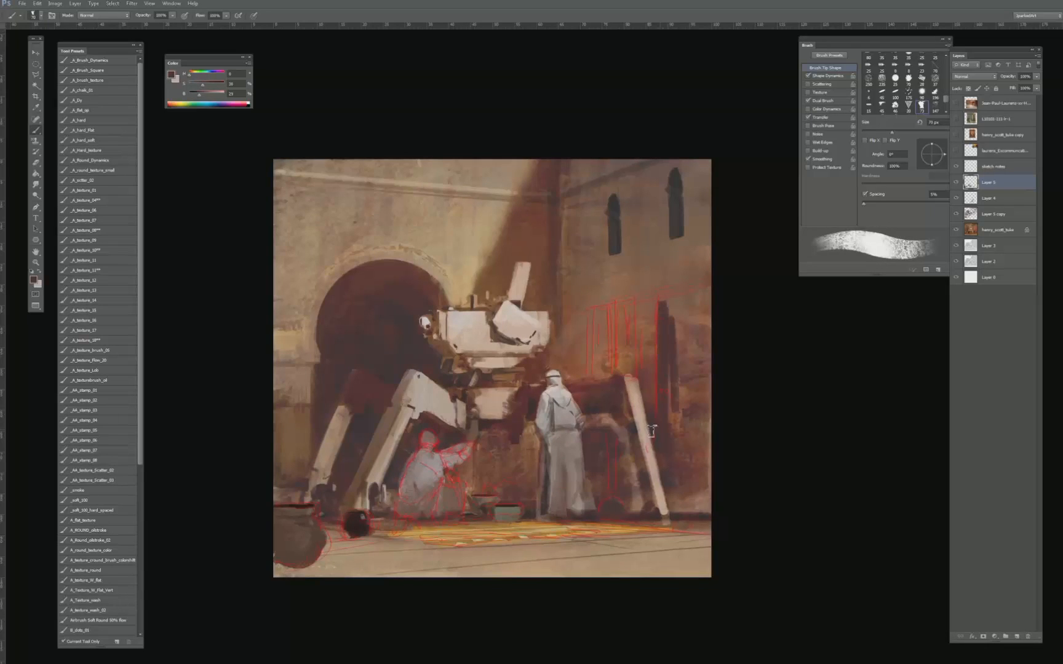
left_click(651, 427, "alt")
key("bracketright")
mouse_move(672, 298)
left_mouse_down()
mouse_move(664, 449)
mouse_move(665, 297)
mouse_move(678, 399)
mouse_move(676, 298)
left_mouse_up()
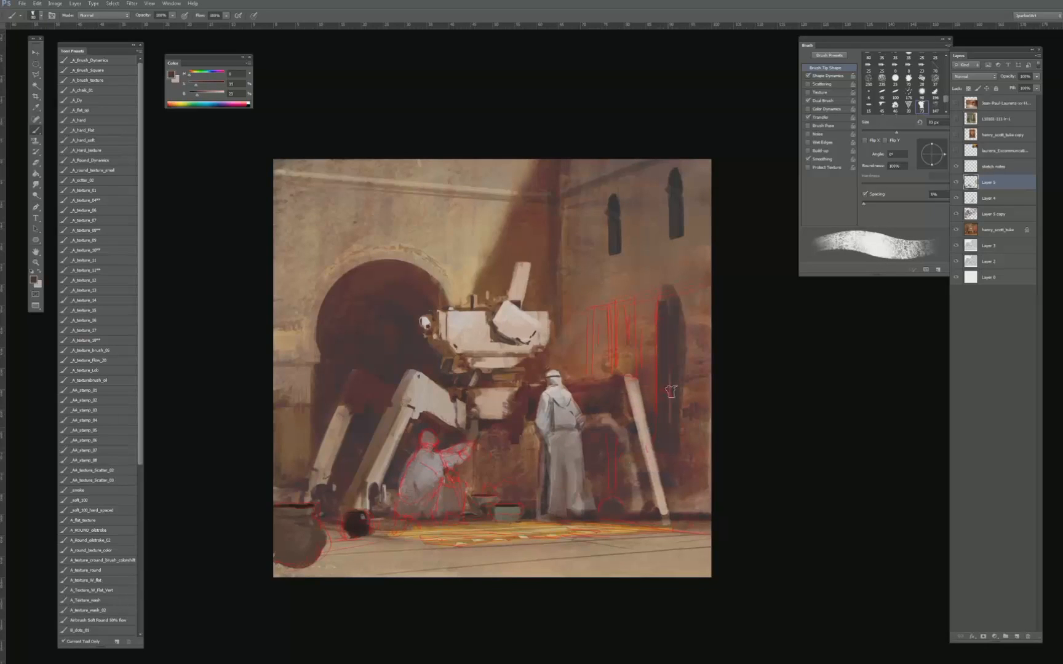
left_click_drag(671, 381, 672, 423)
mouse_move(683, 289)
left_mouse_down()
mouse_move(703, 486)
mouse_move(706, 295)
mouse_move(702, 458)
mouse_move(688, 499)
mouse_move(674, 487)
mouse_move(704, 513)
mouse_move(711, 456)
mouse_move(705, 502)
left_mouse_up()
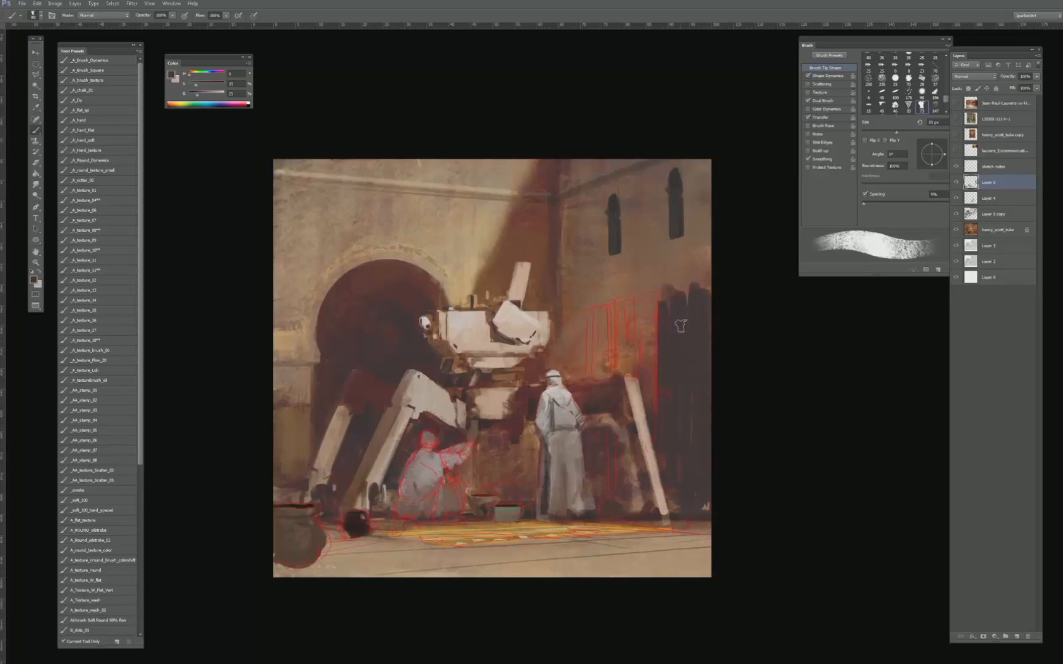
- Extend the dark shape across the sketched panel area behind the machine's right leg with a 40 to 45 px brush
key("bracketright")
key("bracketright")
key("bracketright")
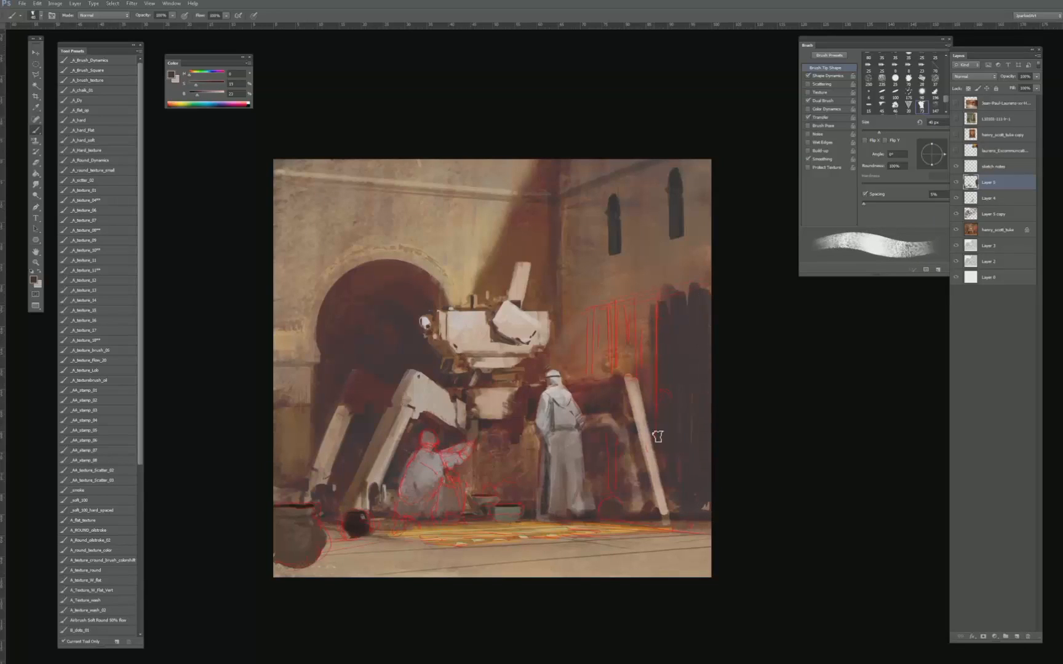
mouse_move(622, 413)
left_mouse_down()
mouse_move(657, 344)
mouse_move(675, 353)
mouse_move(638, 372)
mouse_move(625, 320)
mouse_move(621, 369)
mouse_move(624, 316)
mouse_move(644, 306)
left_mouse_up()
key("bracketright")
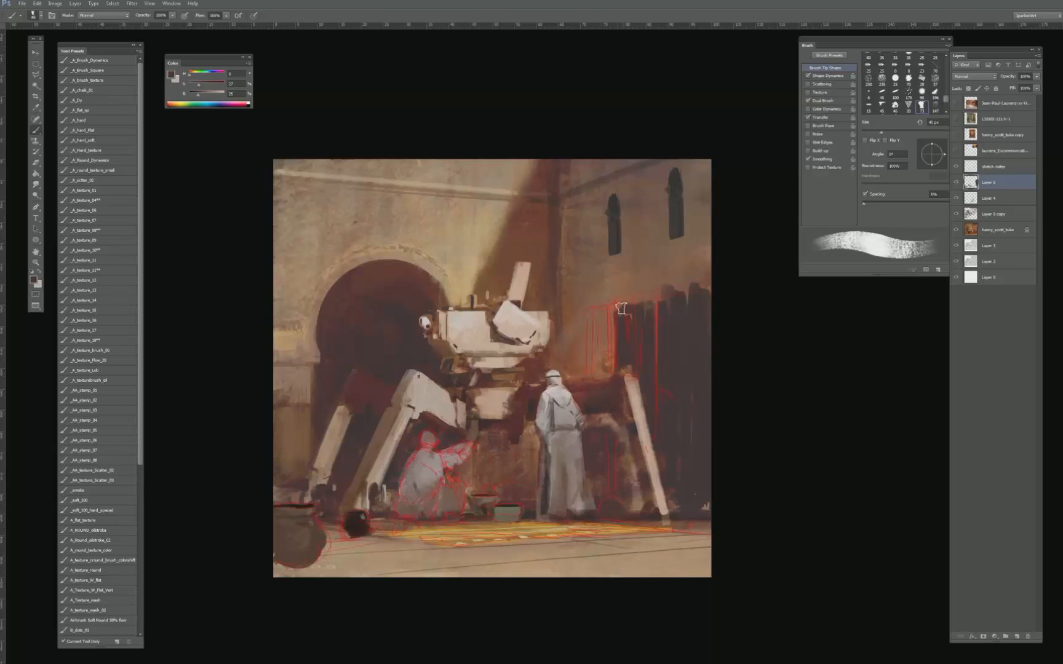
- Fill the sketched curtain panels beside the dark opening with a lighter muted purple-brown, using a brush of about 70 px
left_click(647, 327, "alt")
left_click(205, 95)
key("bracketright")
key("bracketright")
key("bracketright")
mouse_move(625, 323)
left_mouse_down()
mouse_move(623, 361)
mouse_move(639, 317)
mouse_move(637, 373)
mouse_move(618, 376)
mouse_move(611, 312)
mouse_move(604, 370)
mouse_move(591, 373)
mouse_move(592, 314)
mouse_move(631, 312)
mouse_move(647, 366)
mouse_move(644, 309)
mouse_move(646, 392)
mouse_move(637, 346)
left_mouse_up()
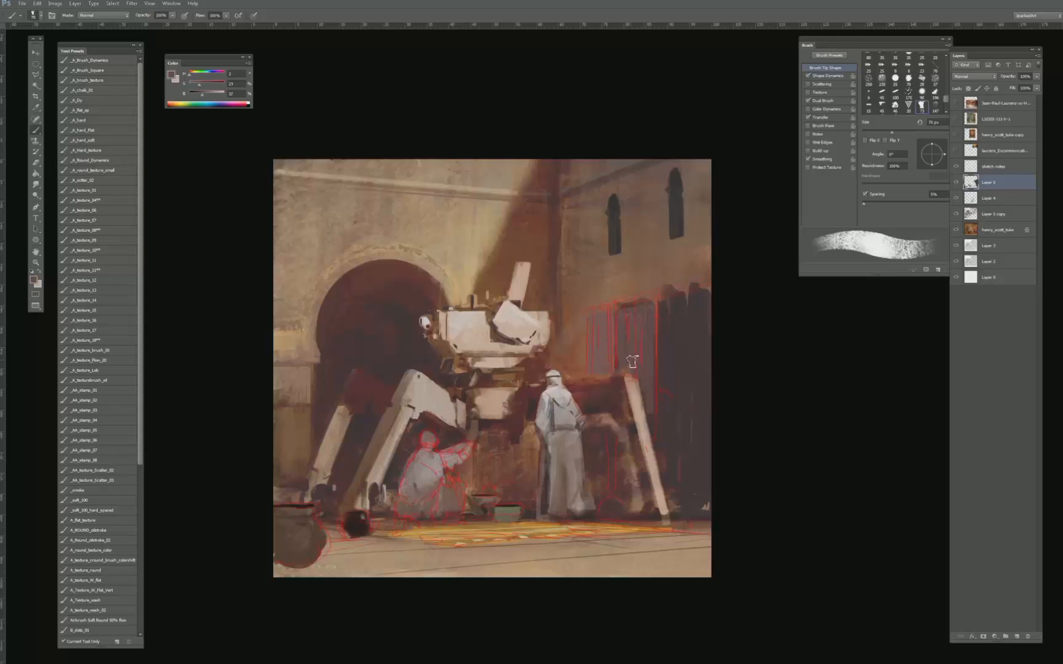
- Refine the curtain panels with vertical fold strokes in sampled purple-browns, reducing the brush to about 15 px
key("bracketleft")
key("bracketleft")
key("bracketleft")
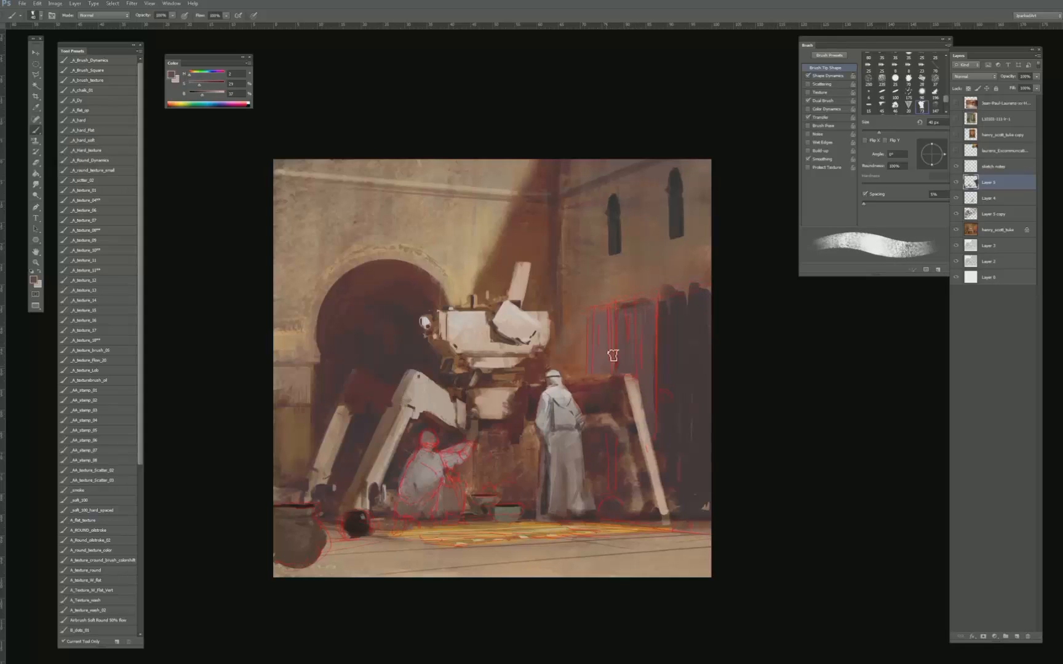
key("bracketleft")
left_click_drag(596, 316, 650, 302)
left_click(622, 337, "alt")
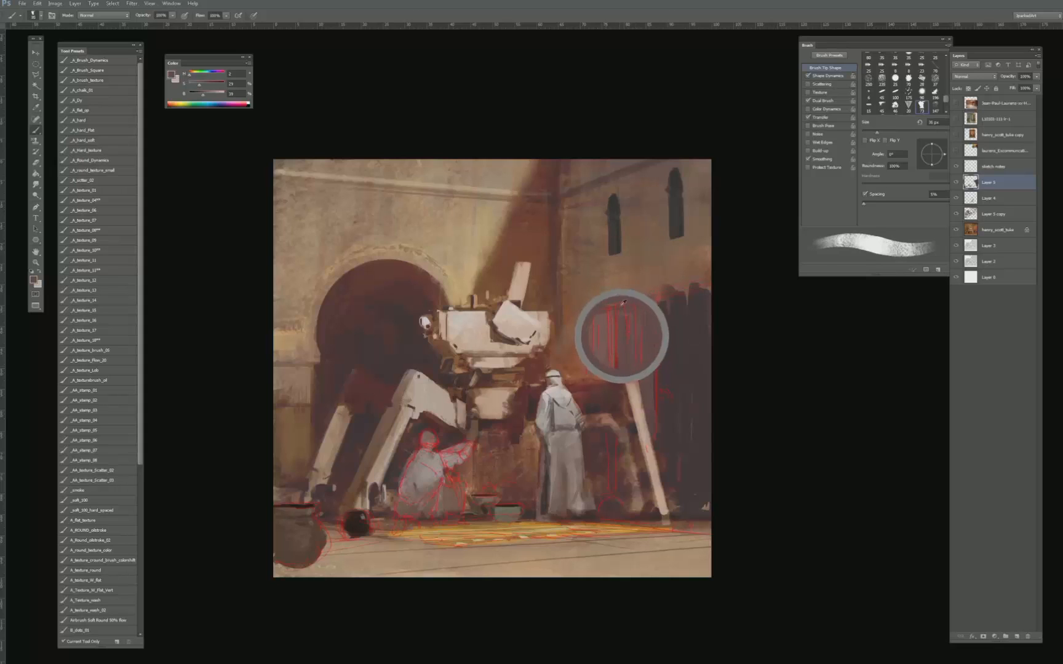
key("bracketleft")
key("bracketleft")
key("bracketleft")
key("bracketleft")
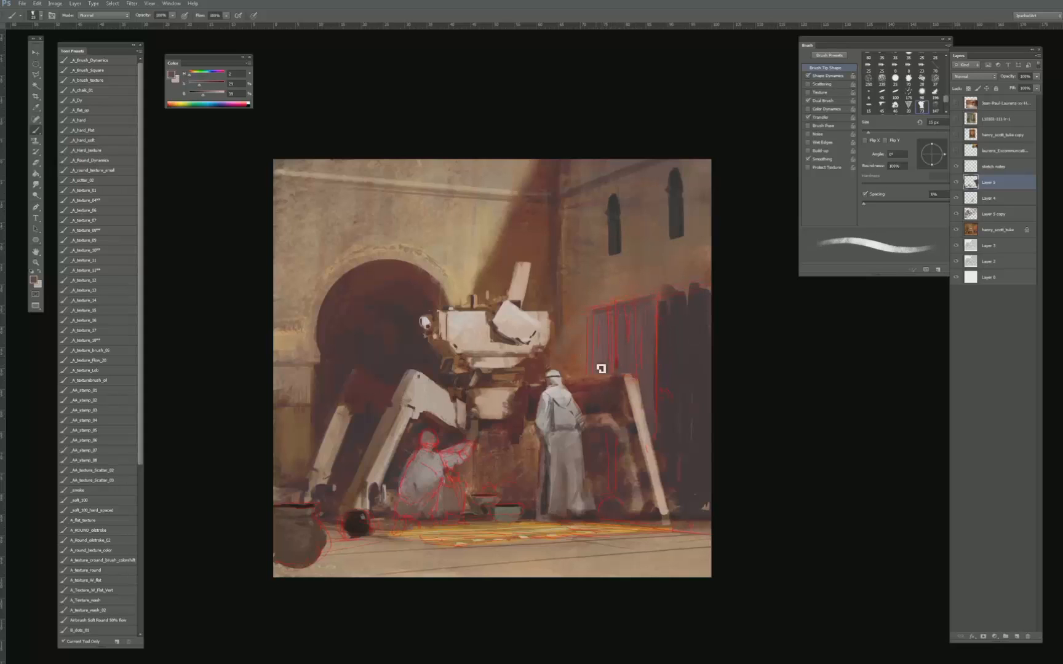
- Clean up the dark opening's ragged top edge into a straight slanted line with a sampled dark brown
left_click(667, 317, "alt")
key("e")
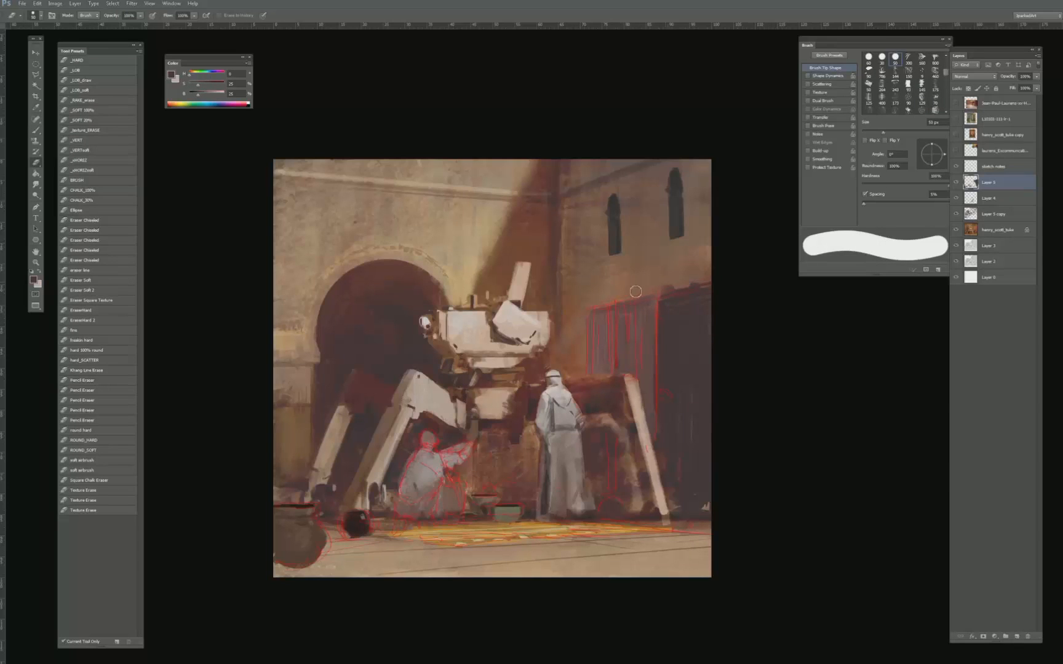
key("b")
left_click(701, 298, "alt")
key("bracketright")
key("bracketright")
key("bracketright")
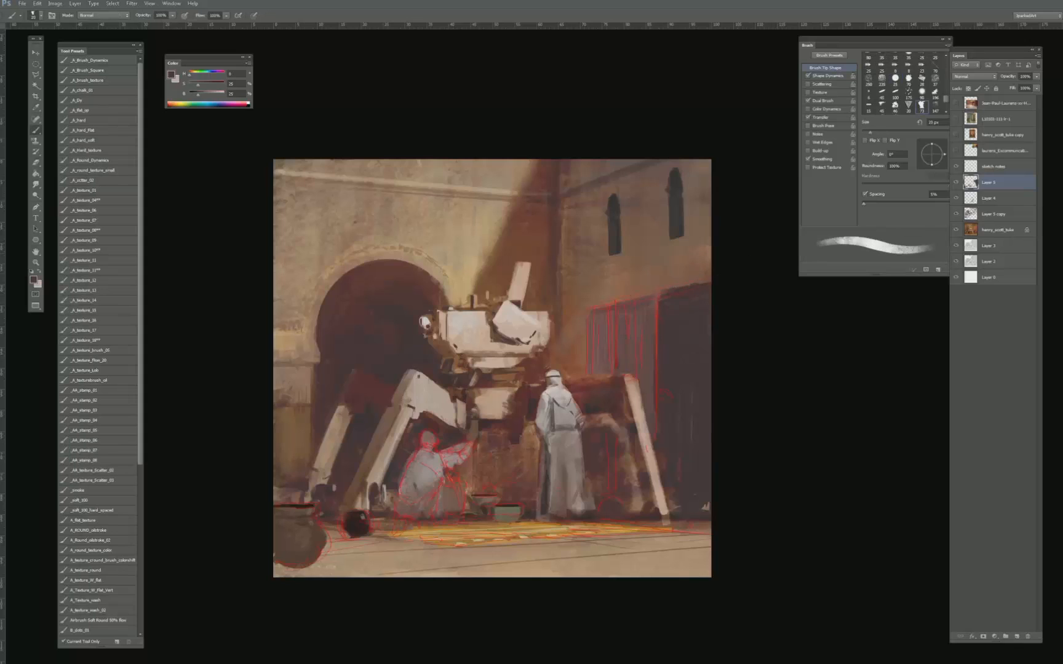
- Deepen the interior of the dark opening with sampled near-black browns, enlarging the brush to about 50 px
left_click(667, 438, "alt")
key("bracketright")
key("bracketright")
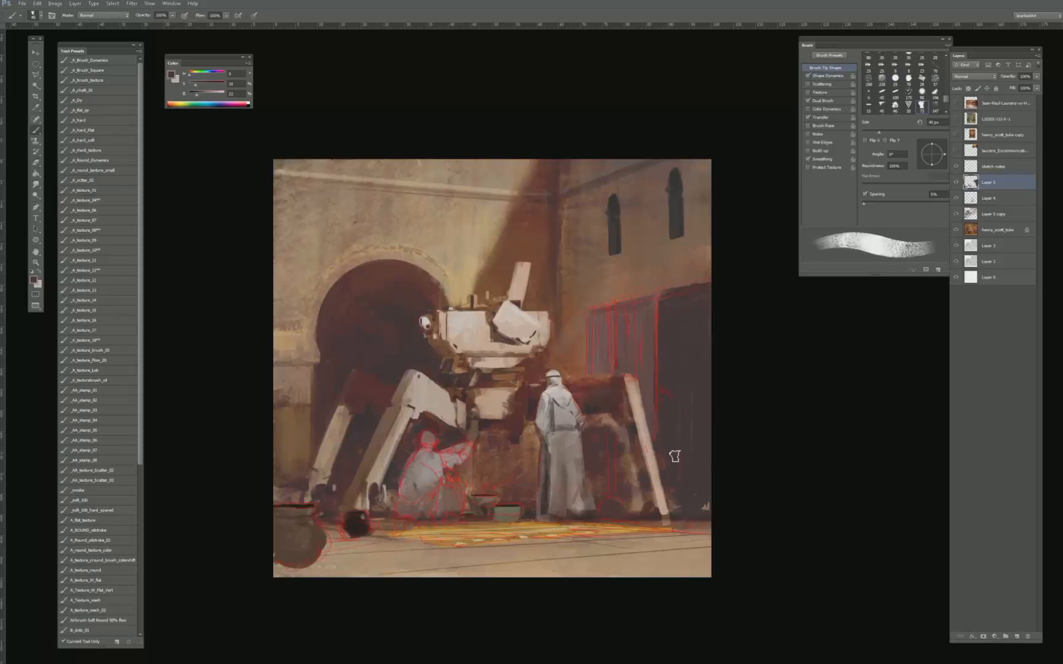
left_click(662, 435, "alt")
left_click(671, 356, "alt")
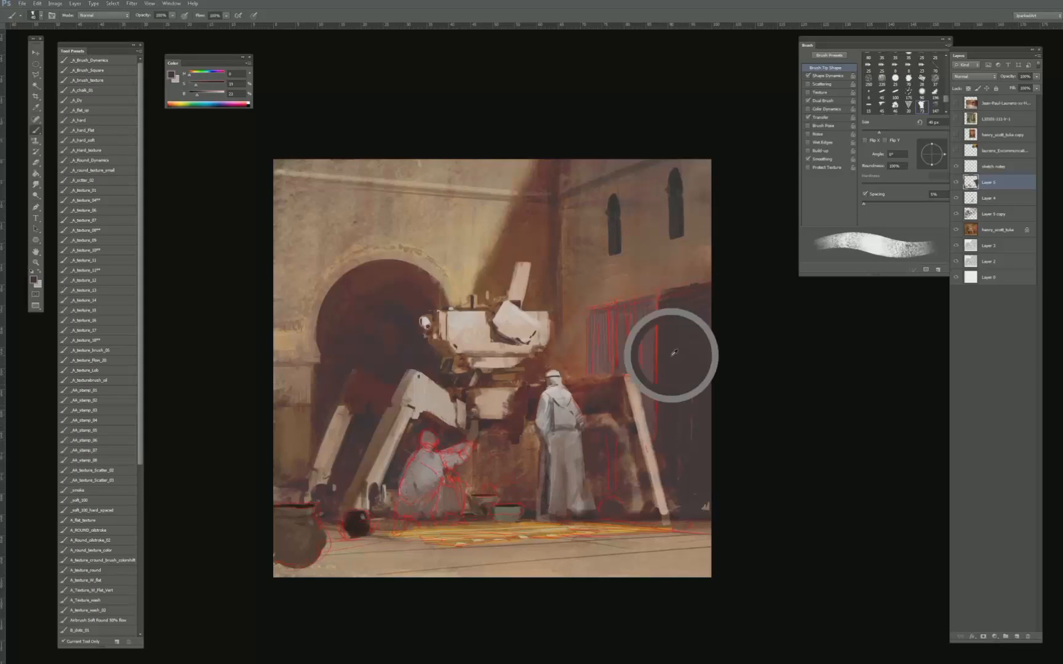
key("bracketright")
- Blend broad vertical tones into the dark opening with repeatedly sampled dark browns, using a brush of about 150 to 200 px
key("bracketright")
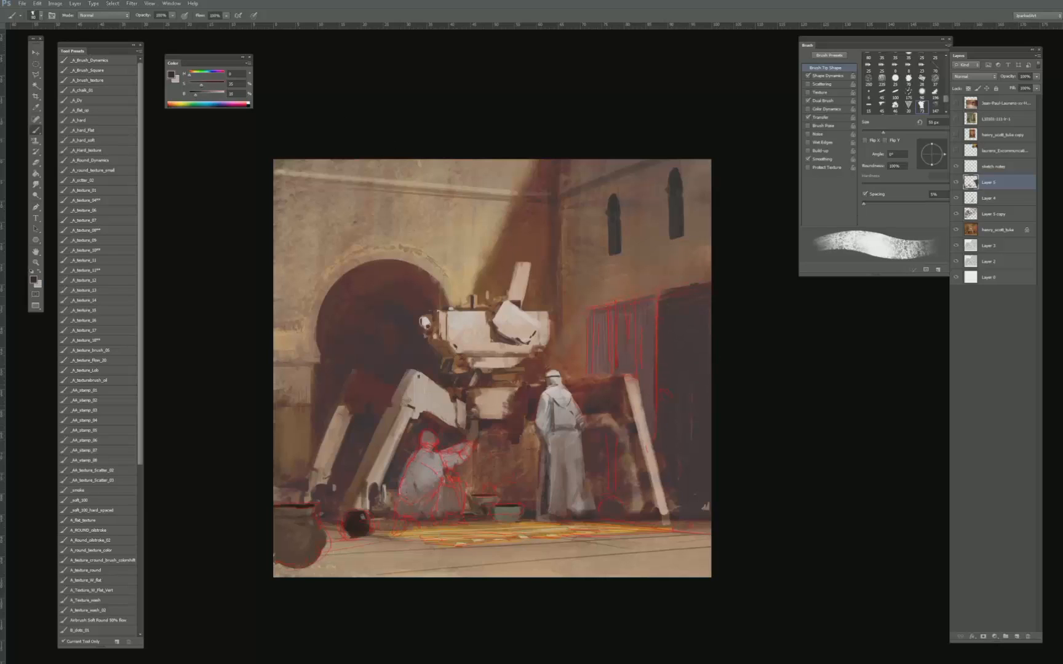
mouse_move(682, 325)
left_mouse_down()
mouse_move(661, 369)
mouse_move(670, 302)
left_mouse_up()
mouse_move(682, 370)
left_mouse_down()
mouse_move(689, 314)
mouse_move(702, 322)
mouse_move(710, 302)
mouse_move(713, 329)
mouse_move(708, 308)
left_mouse_up()
key("bracketright")
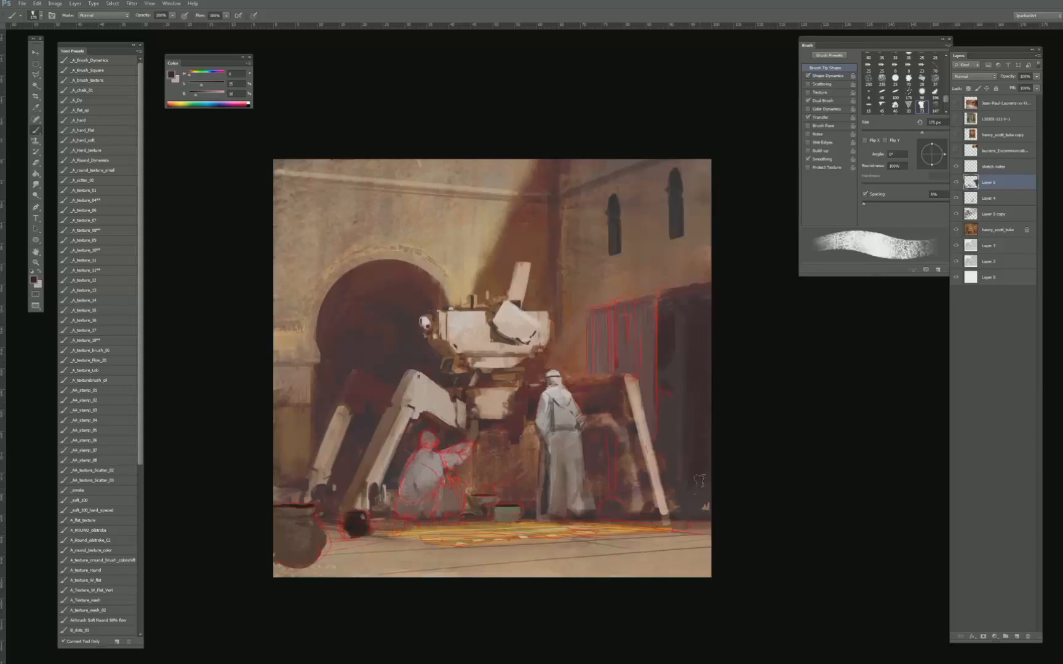
left_click(692, 499, "alt")
left_click(670, 322, "alt")
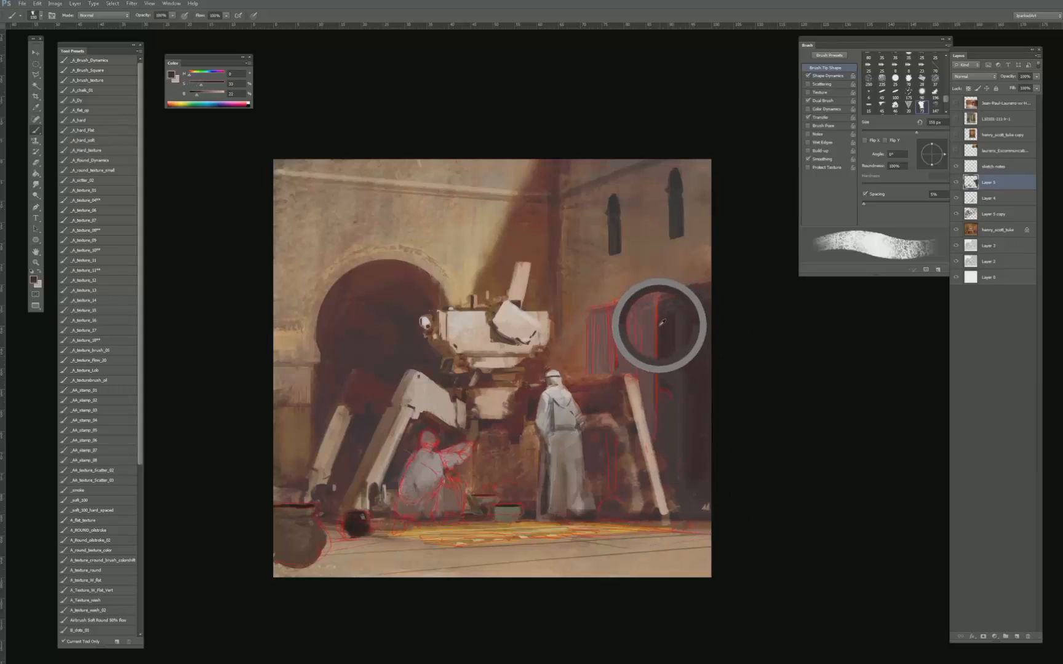
left_click(661, 336, "alt")
left_click(665, 344, "alt")
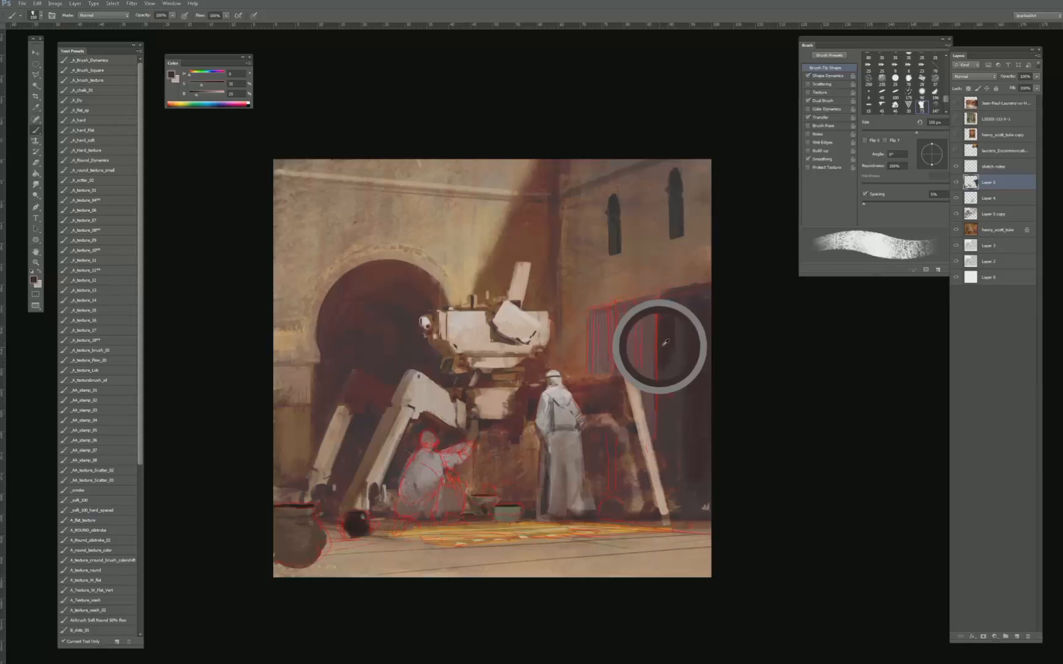
left_click(676, 343, "alt")
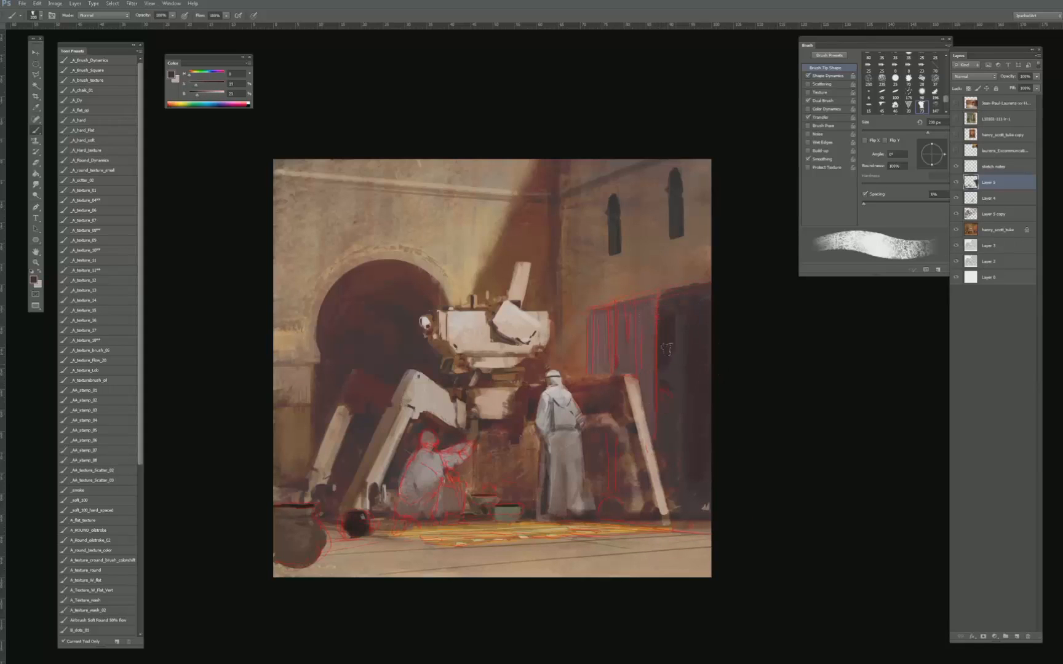
left_click(700, 368, "alt")
left_click(401, 312, "alt")
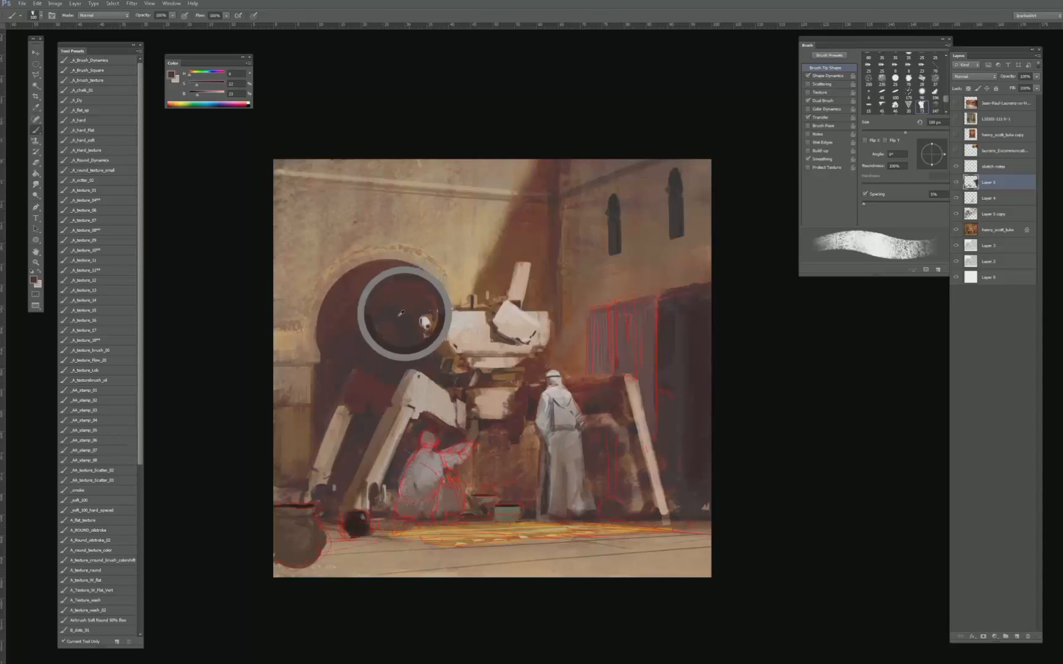
left_click(701, 341, "alt")
left_click(404, 316, "alt")
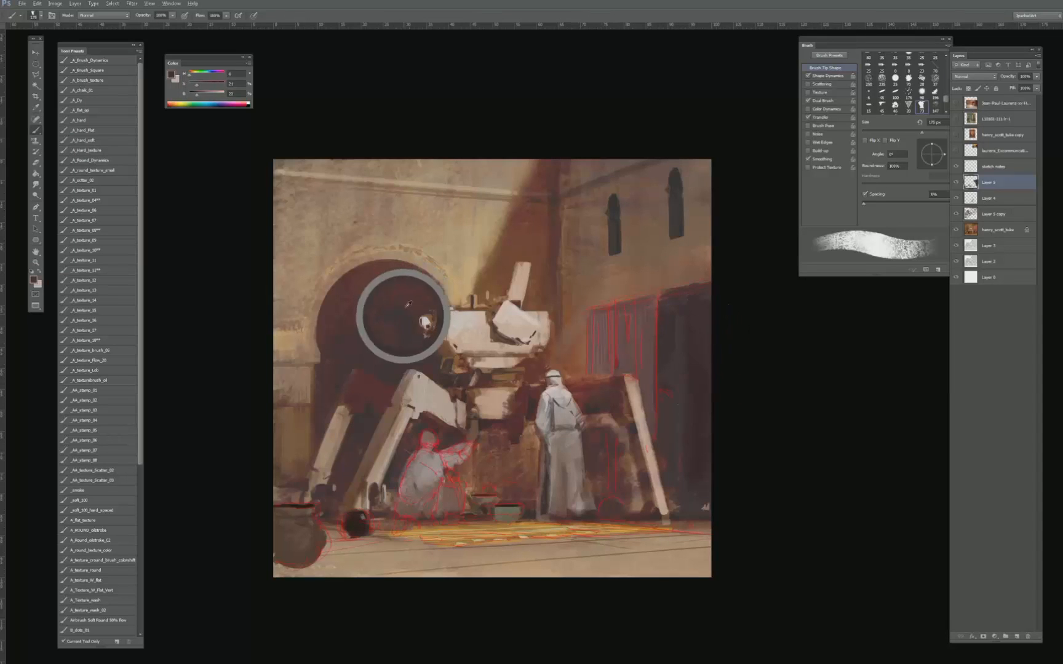
left_click(701, 339, "alt")
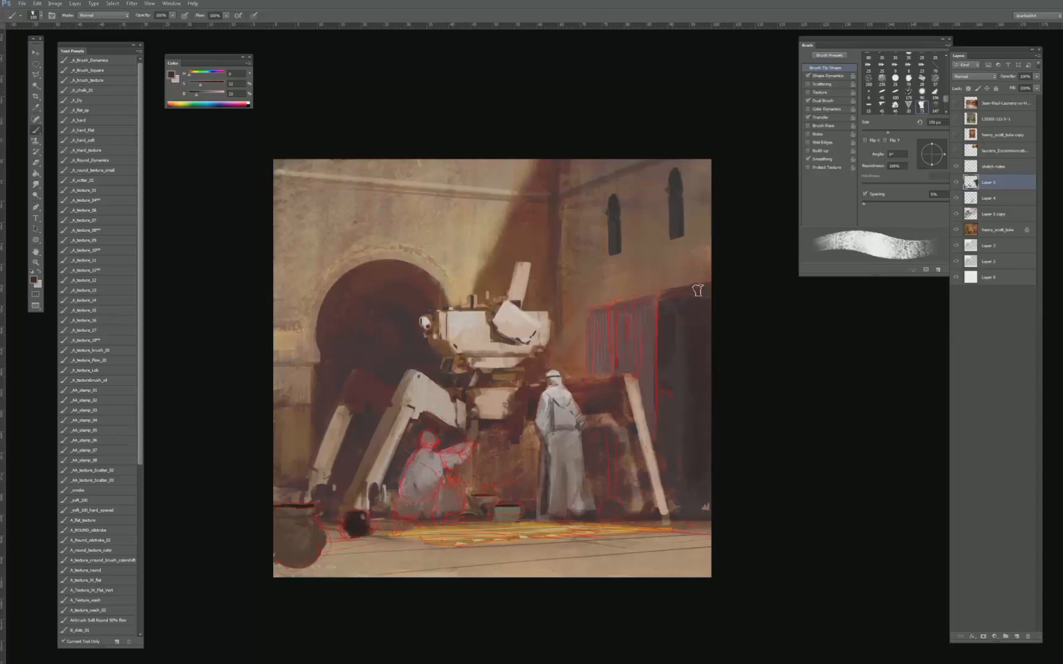
- Paint a thin reddish-brown edge along the top of the curtain and dark opening, using a small brush of up to 25 px
key("bracketleft")
key("bracketleft")
key("bracketleft")
key("bracketleft")
key("bracketleft")
key("bracketleft")
key("bracketleft")
key("bracketleft")
key("bracketleft")
key("bracketleft")
key("bracketleft")
key("bracketleft")
key("bracketleft")
key("bracketleft")
key("bracketleft")
key("bracketleft")
key("bracketleft")
key("bracketleft")
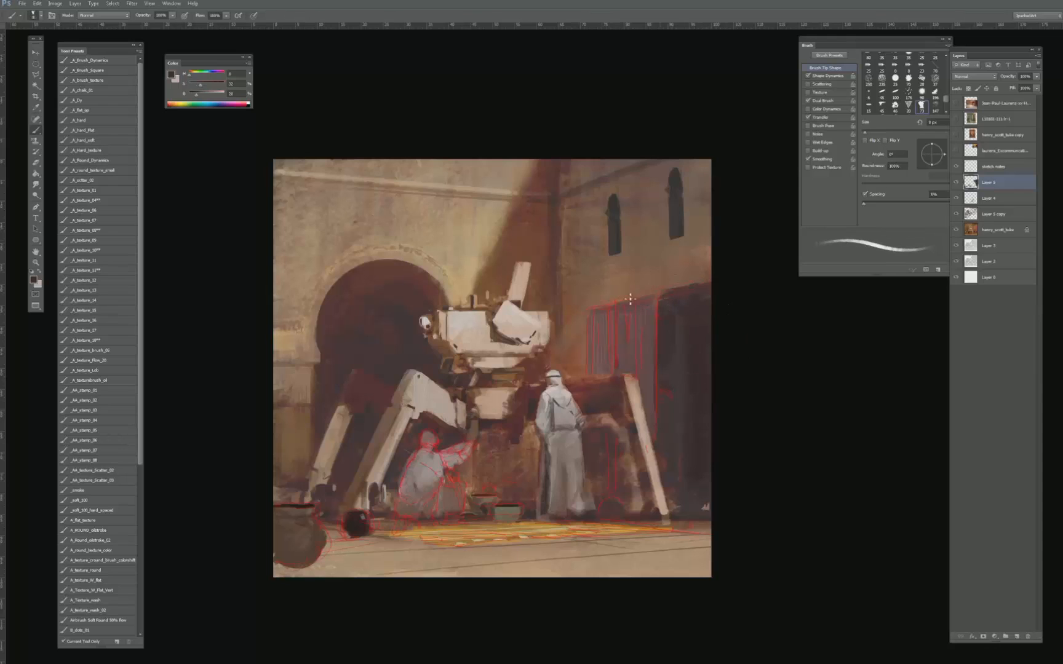
key("bracketright")
left_click(646, 292, "alt")
key("bracketright")
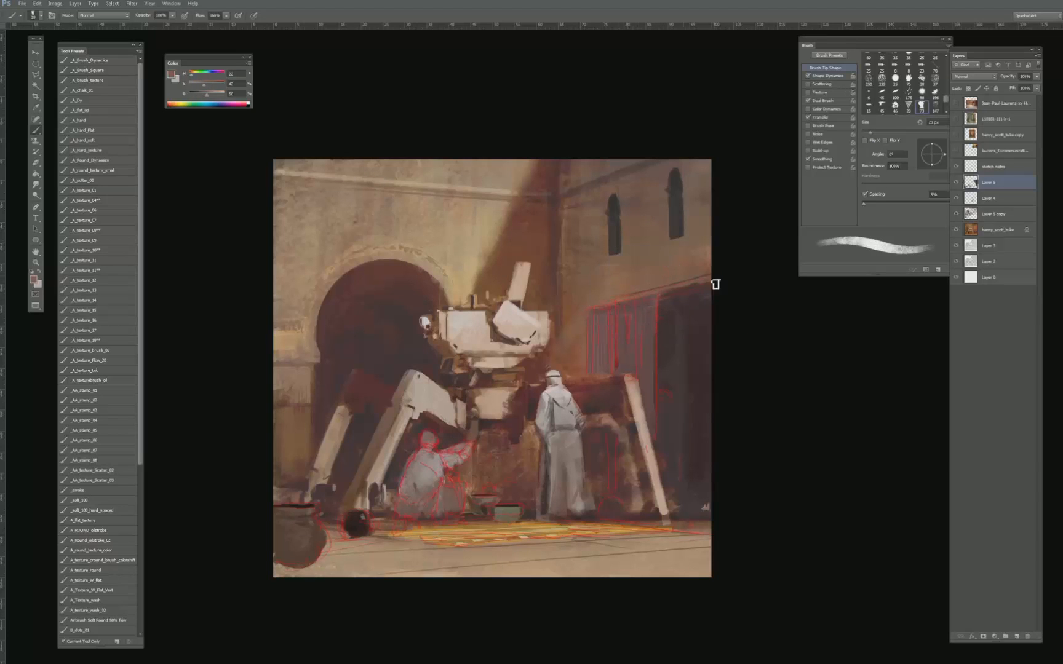
- Add a small dark reddish peg above the curtain panels, reducing the brush to about 10 px
left_click(683, 335, "alt")
left_click(566, 233, "alt")
key("bracketleft")
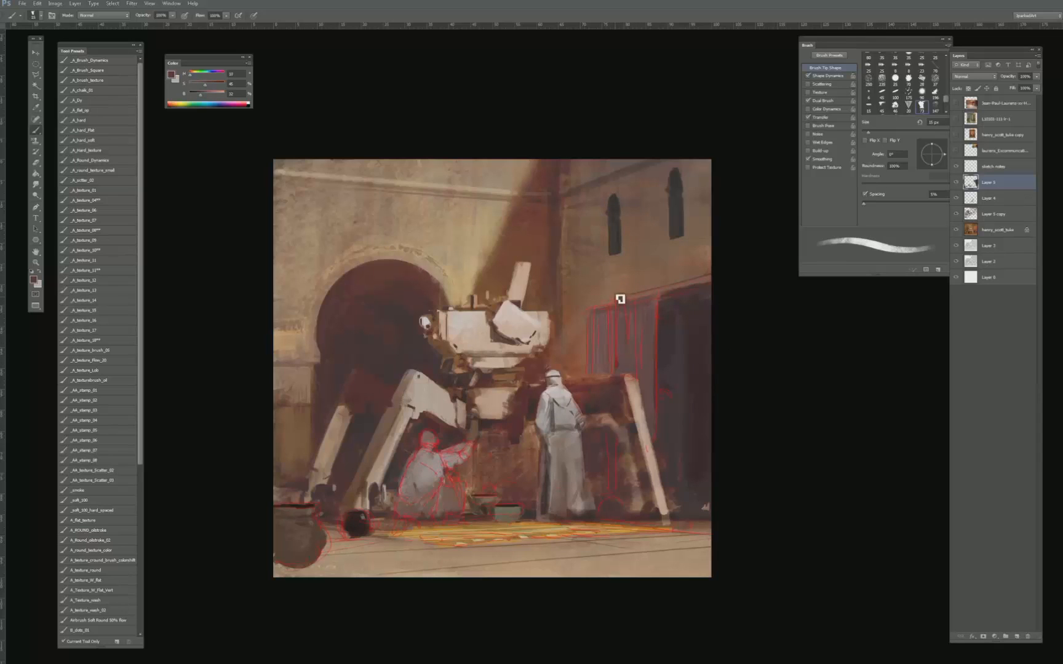
key("bracketleft")
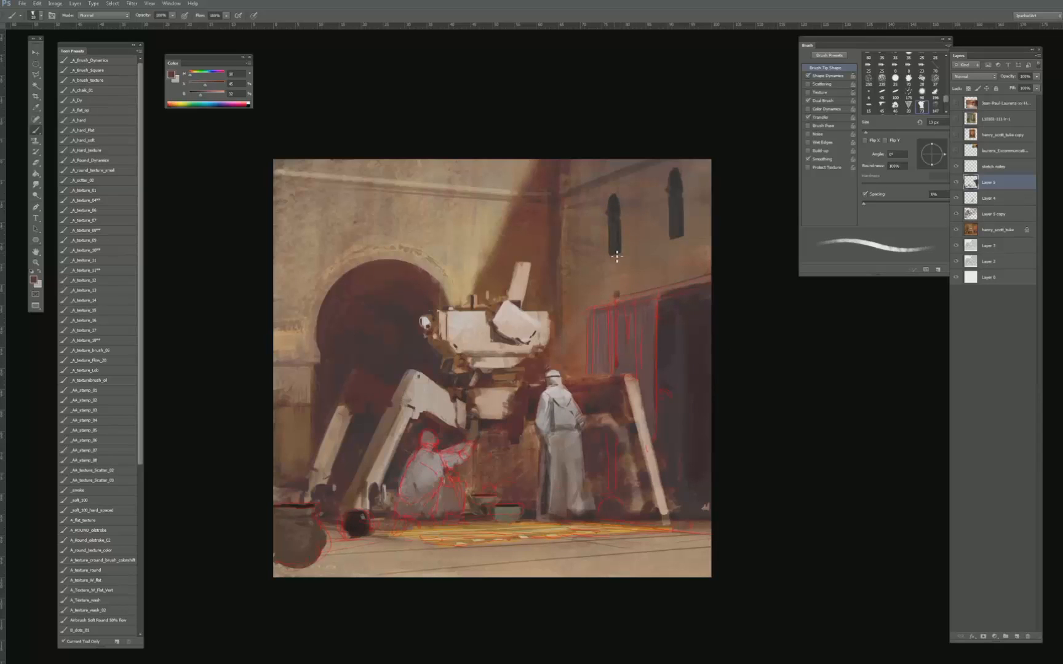
- Refine the wall around the base of the narrow arched window above the curtain with a 10 to 25 px brush and sampled wall tones
key("bracketright")
key("bracketright")
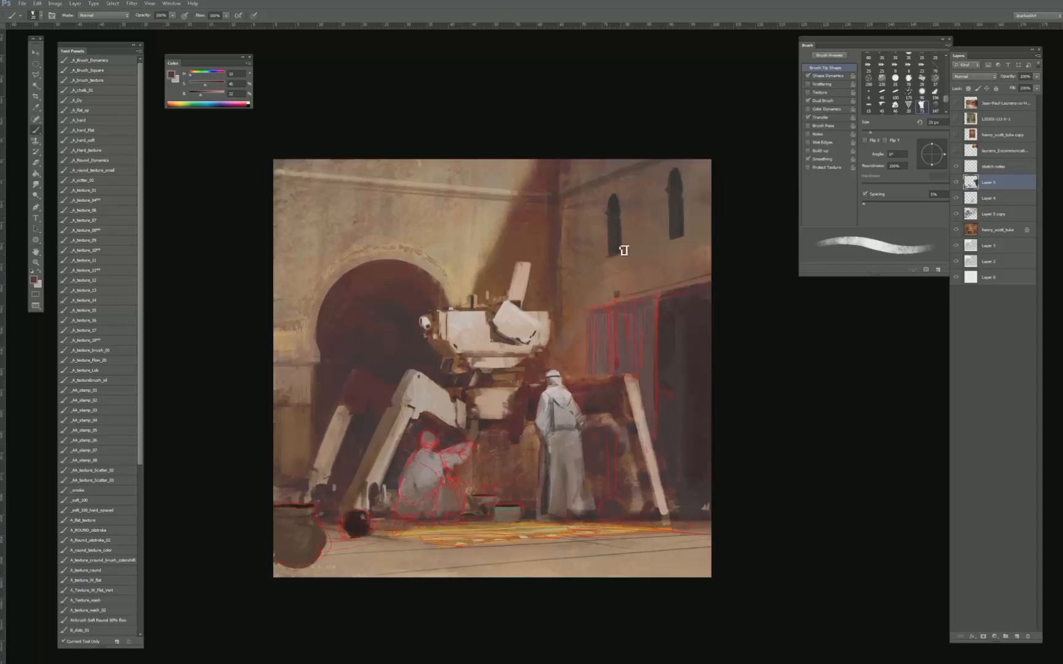
key("bracketleft")
key("bracketleft")
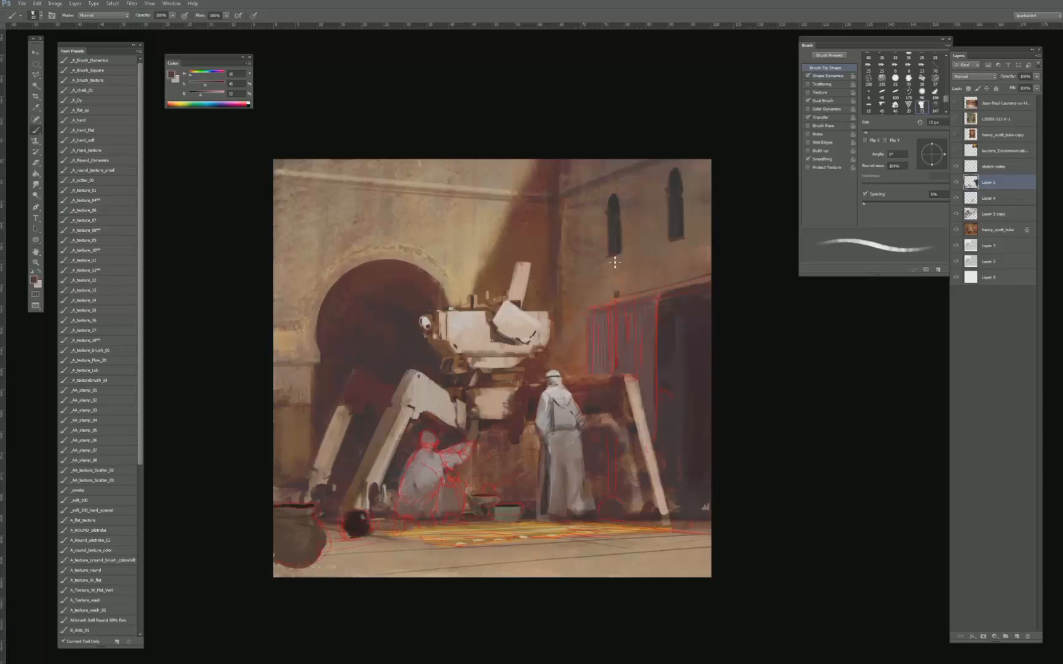
left_click(640, 244, "alt")
key("bracketright")
left_click(628, 266, "alt")
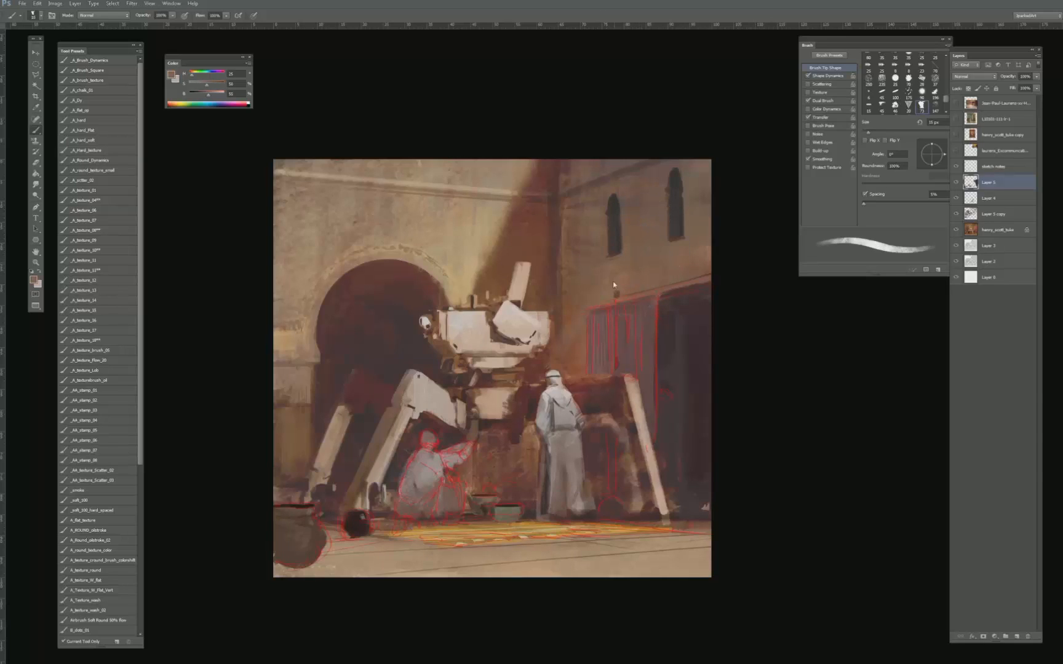
- Hide the sketch notes layer to check the whole painting at a reduced view
left_click(953, 171)
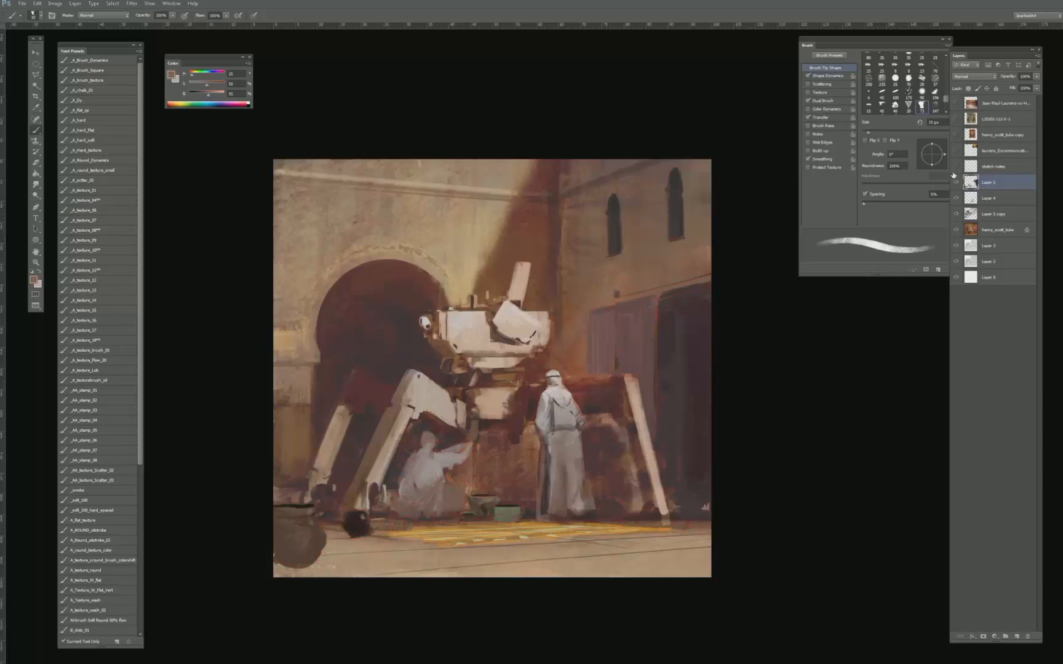
key("ctrl+minus")
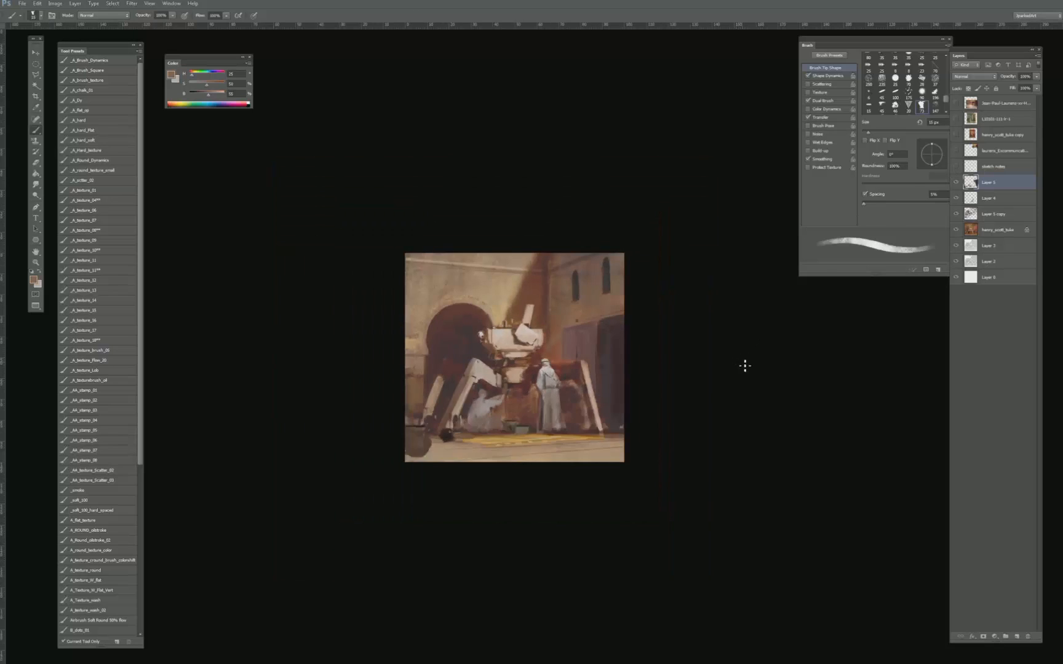
- Erase the large pot in the lower-left corner of the painting with an enlarged hard eraser
key("ctrl+plus")
left_click(955, 183)
left_click(955, 183)
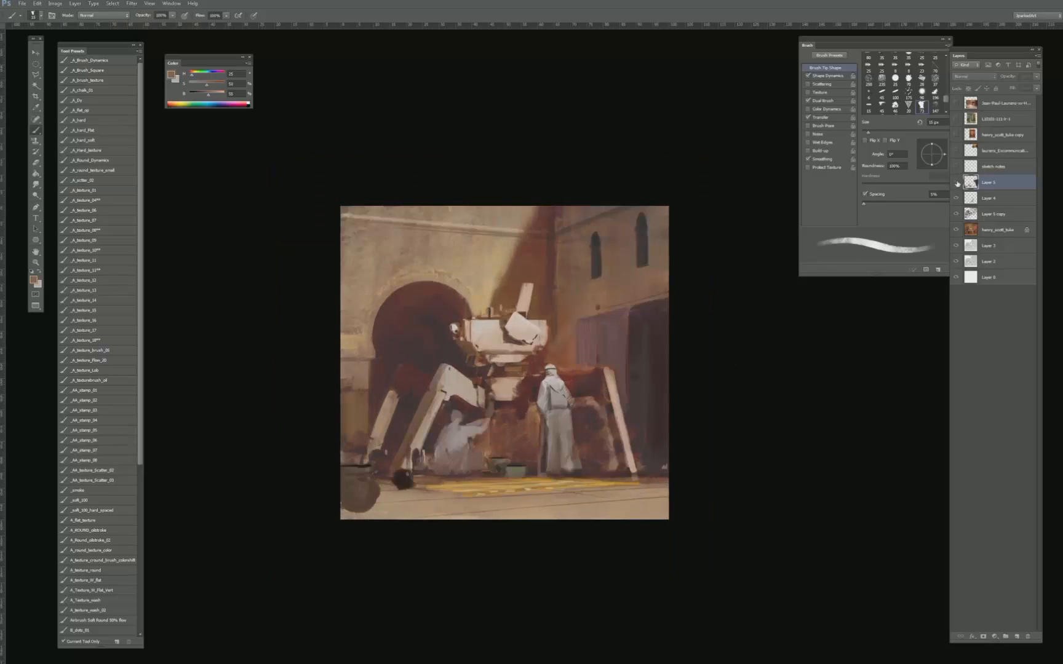
key("e")
key("]")
key("]")
key("]")
key("]")
key("]")
key("]")
key("]")
key("]")
key("]")
key("]")
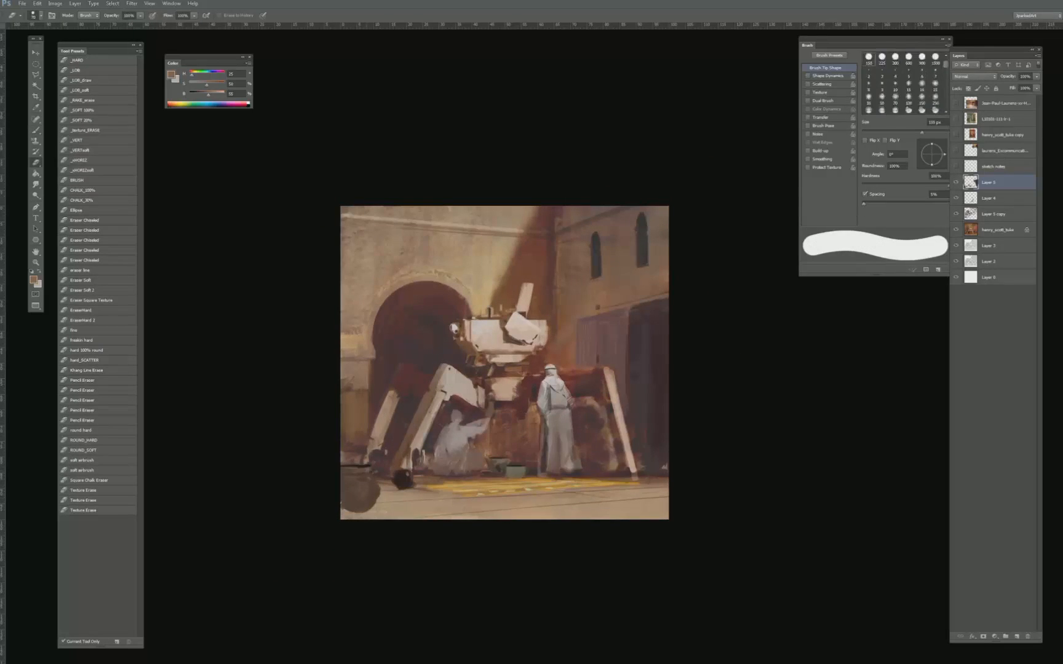
left_click_drag(334, 497, 343, 466)
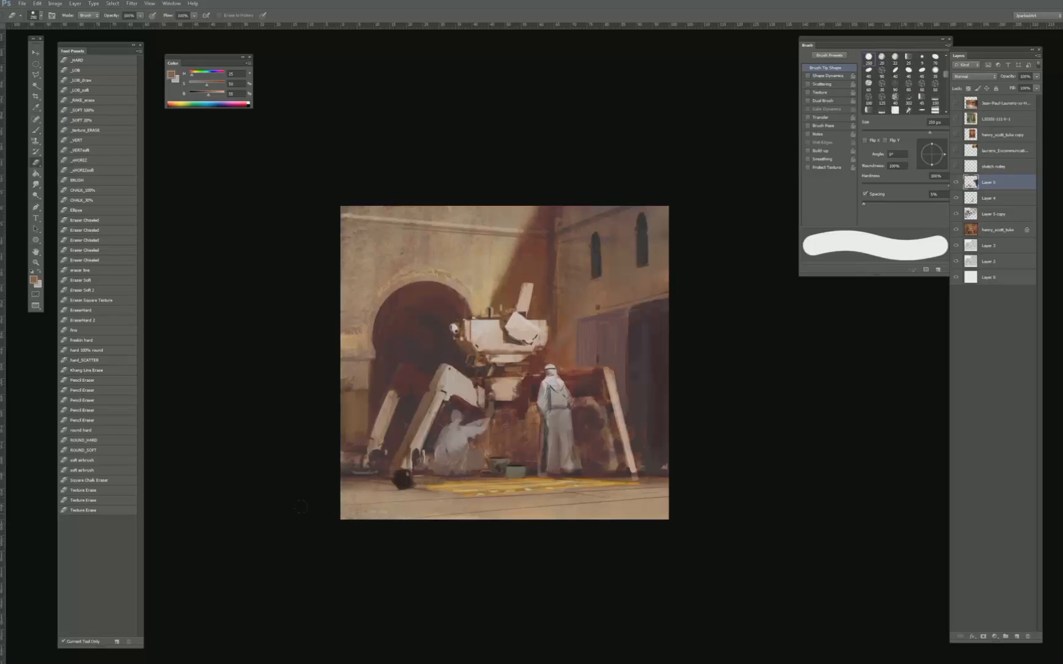
- Remove the dark round pot on the ground in front of the machine's front left foot
key("ctrl+plus")
key("b")
left_click_drag(409, 489, 475, 450)
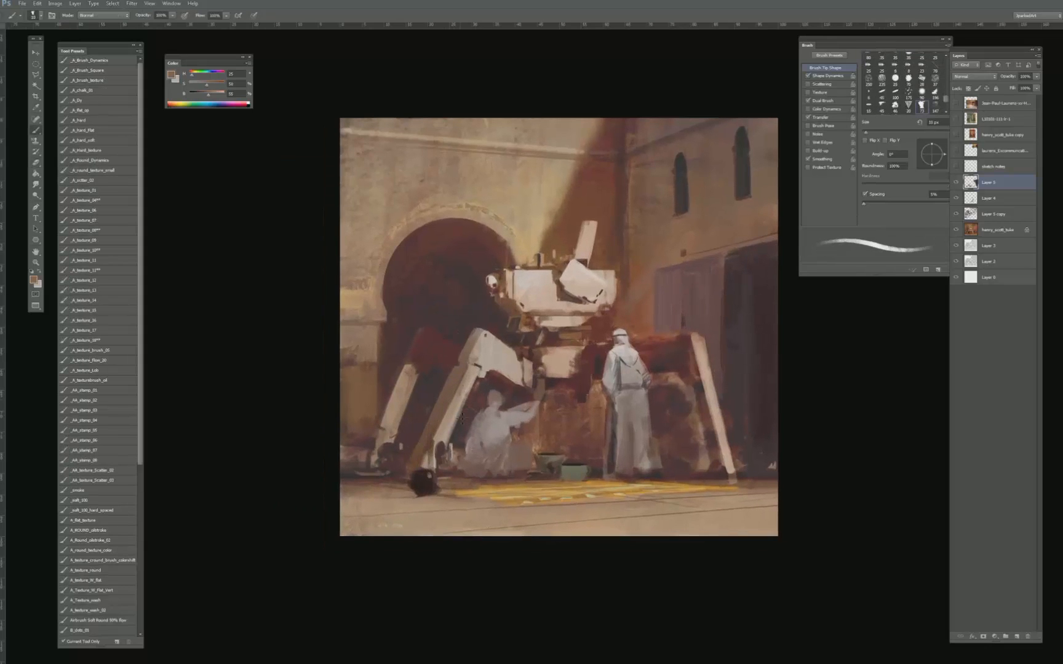
left_click(423, 492, "alt")
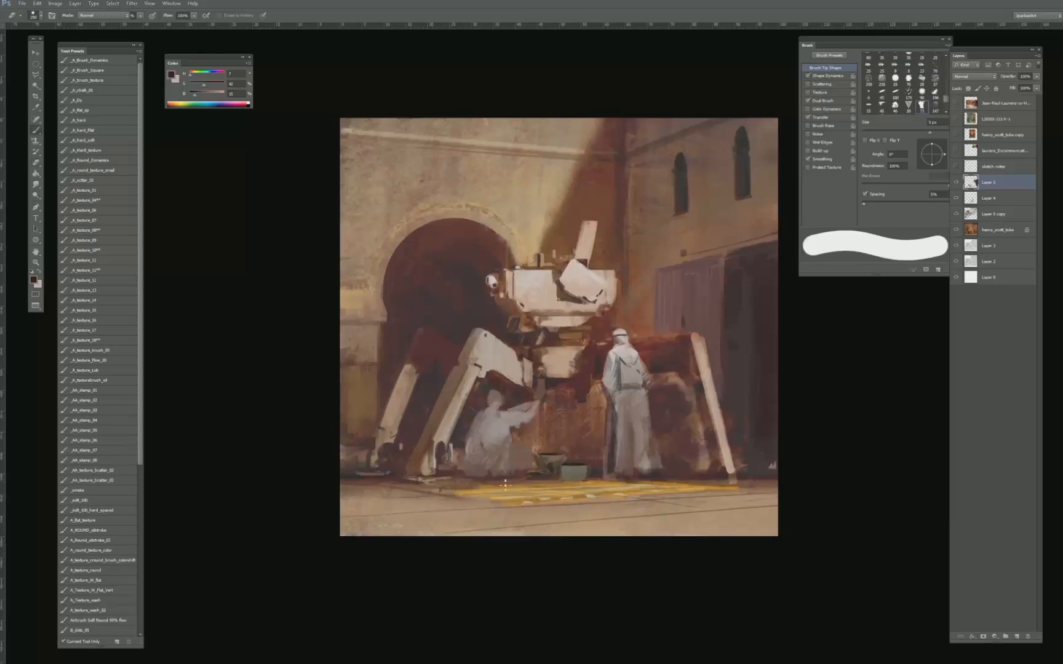
- Touch up the shadows and ground around the machine's left feet with a small brush in sampled dark tones
left_click(571, 465, "alt")
left_click(557, 454, "alt")
key("]")
key("]")
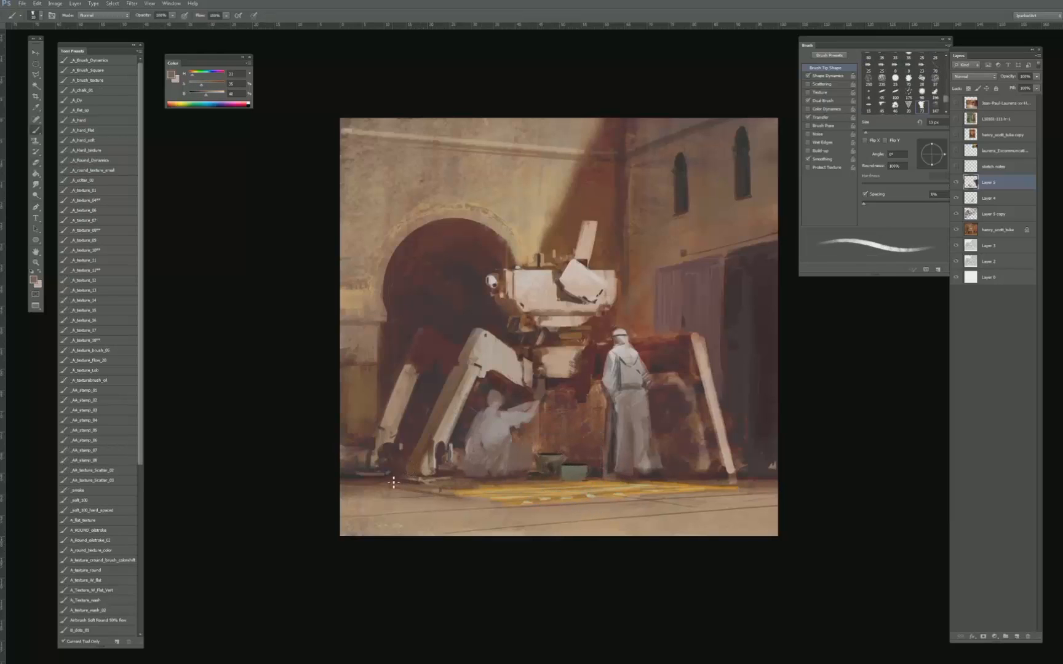
left_click(387, 476, "alt")
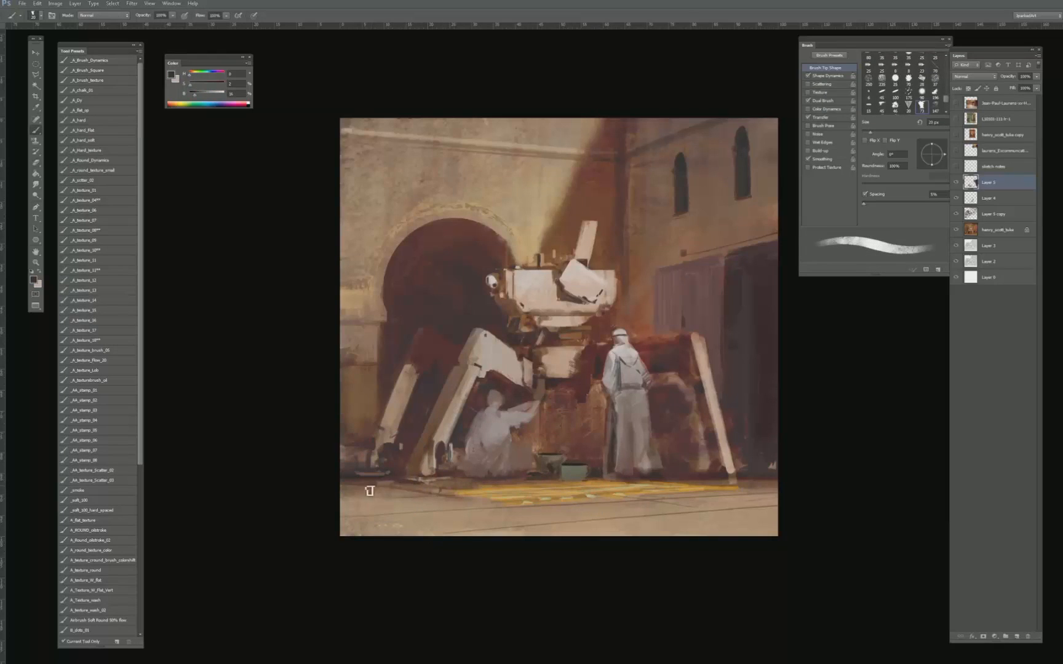
key("bracketleft")
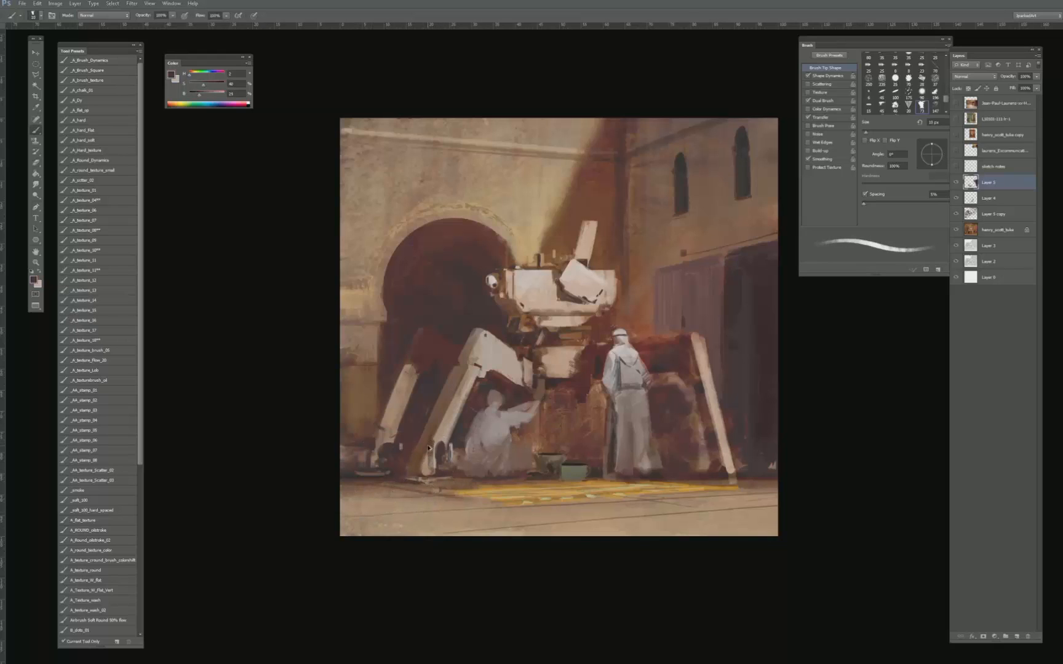
left_click(386, 446, "alt")
- Paint a flat dark grey bowl shape on the ground near the lower-left corner with a 25 to 30 px brush
key("bracketright")
key("bracketright")
key("bracketright")
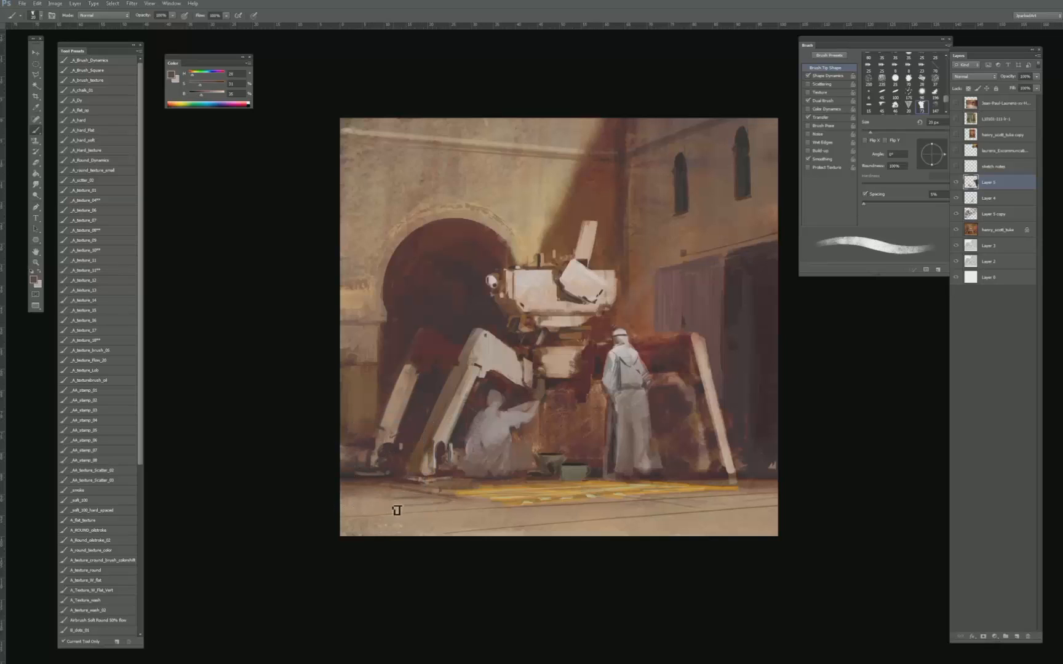
key("bracketright")
mouse_move(437, 512)
left_mouse_down()
mouse_move(399, 512)
mouse_move(446, 510)
left_mouse_up()
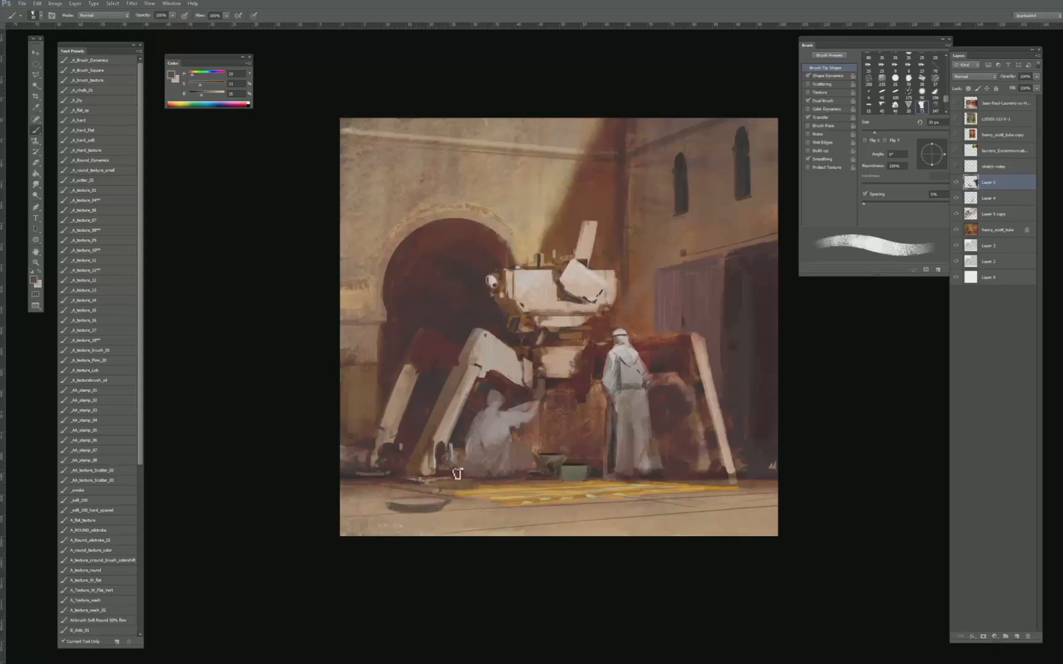
- Select an ellipse over the bowl's opening and paint its dark interior and a pale highlight, reducing the brush from 50 to 30 px
key("m")
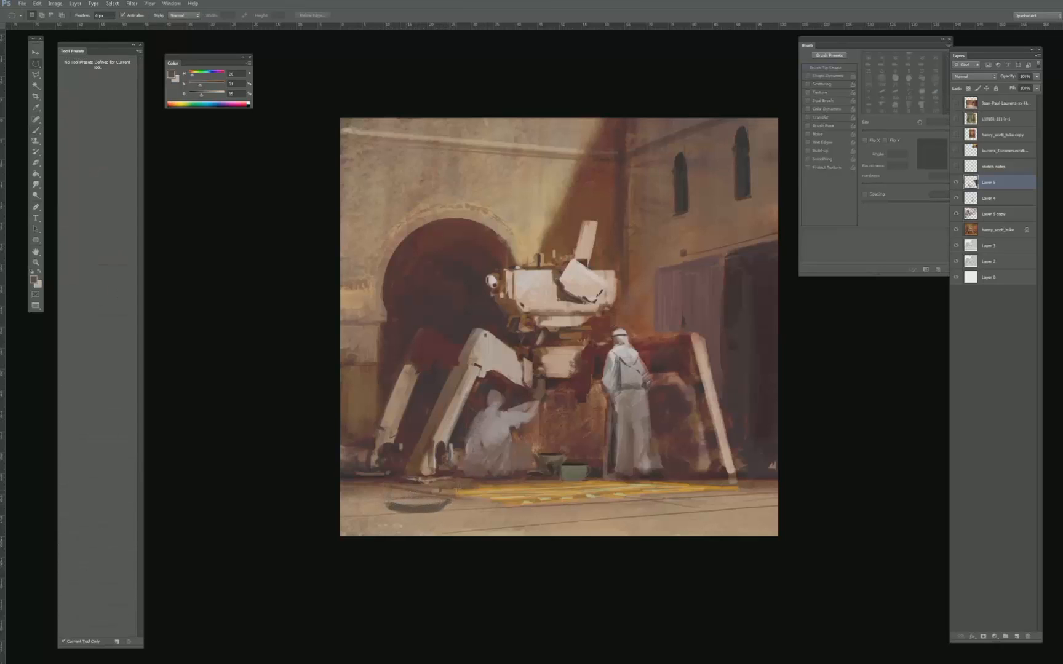
key("b")
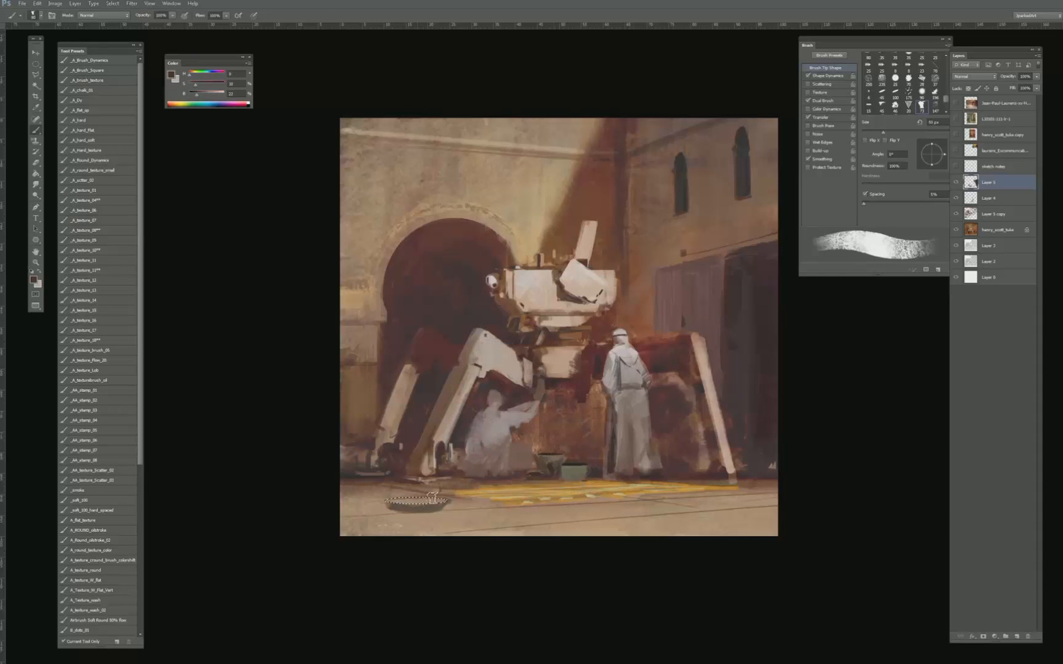
mouse_move(432, 498)
left_mouse_down()
mouse_move(436, 507)
mouse_move(416, 502)
left_mouse_up()
left_click(483, 365, "alt")
key("bracketleft")
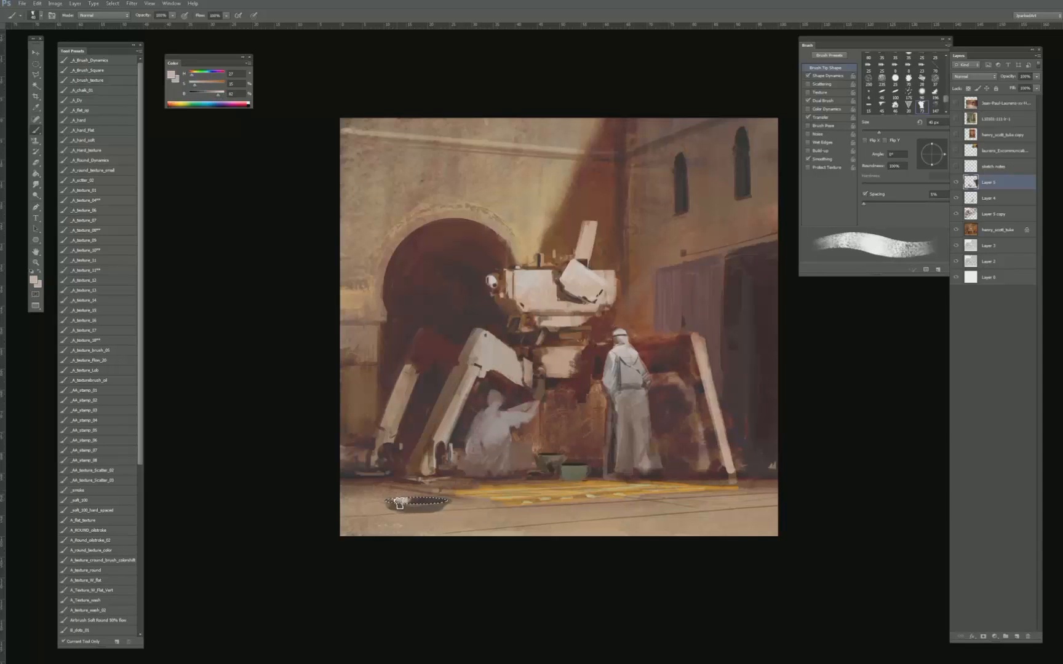
key("bracketleft")
- Invert the elliptical selection, paint the bowl's outer side in a light tone, and deselect
key("ctrl+shift+i")
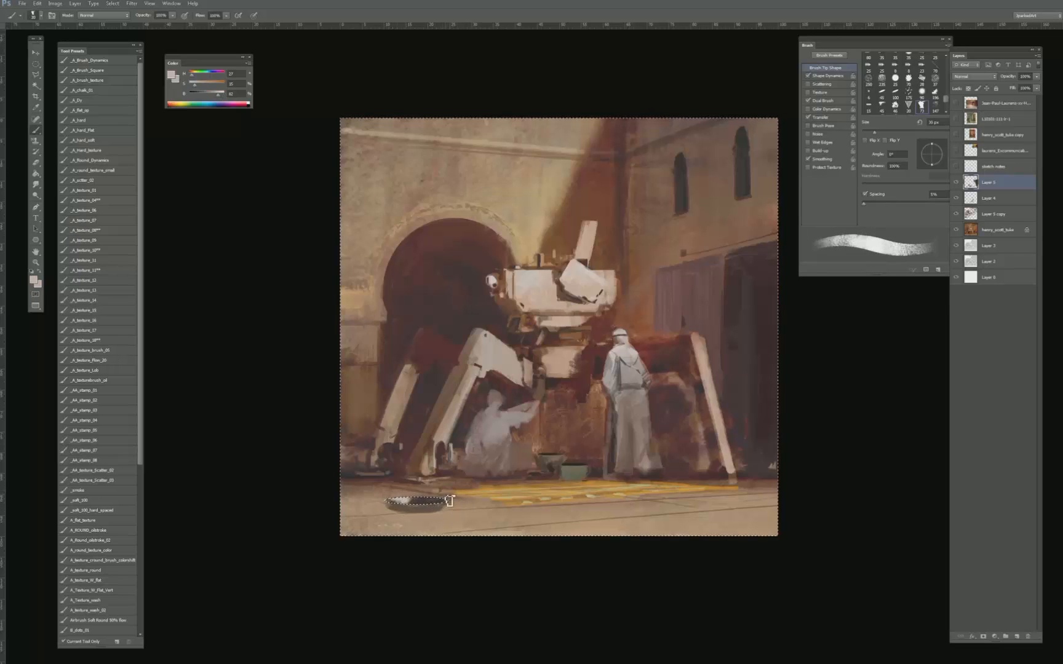
left_click_drag(447, 505, 426, 508)
key("ctrl+d")
key("e")
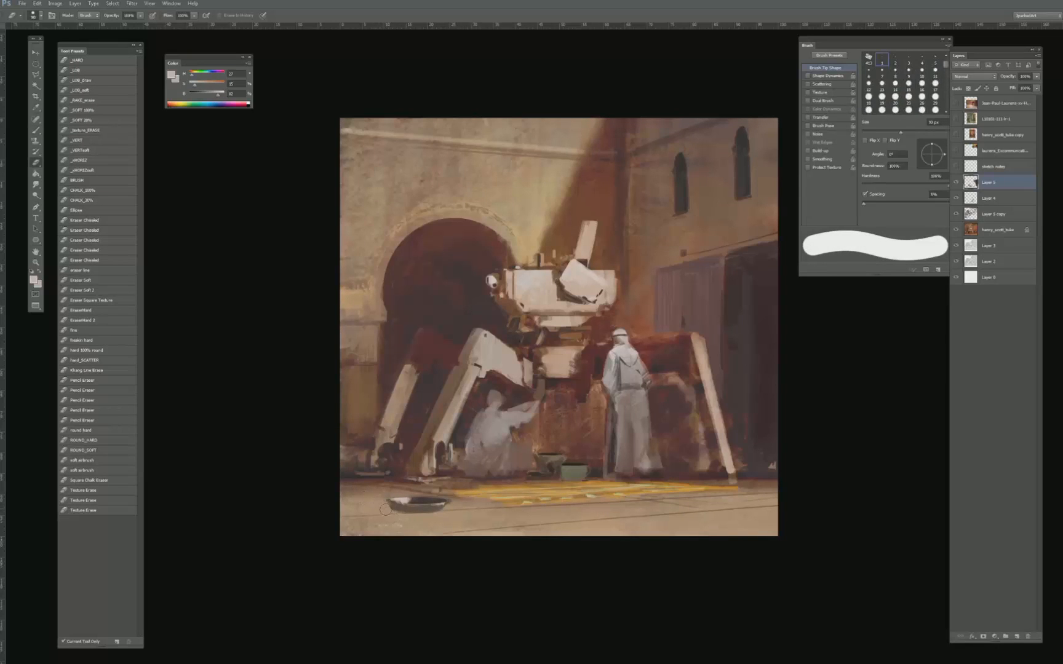
- Paint a dark cast shadow beside the bowl on a new layer below it, shaping it with a small brush
key("b")
key("alt+bracketleft")
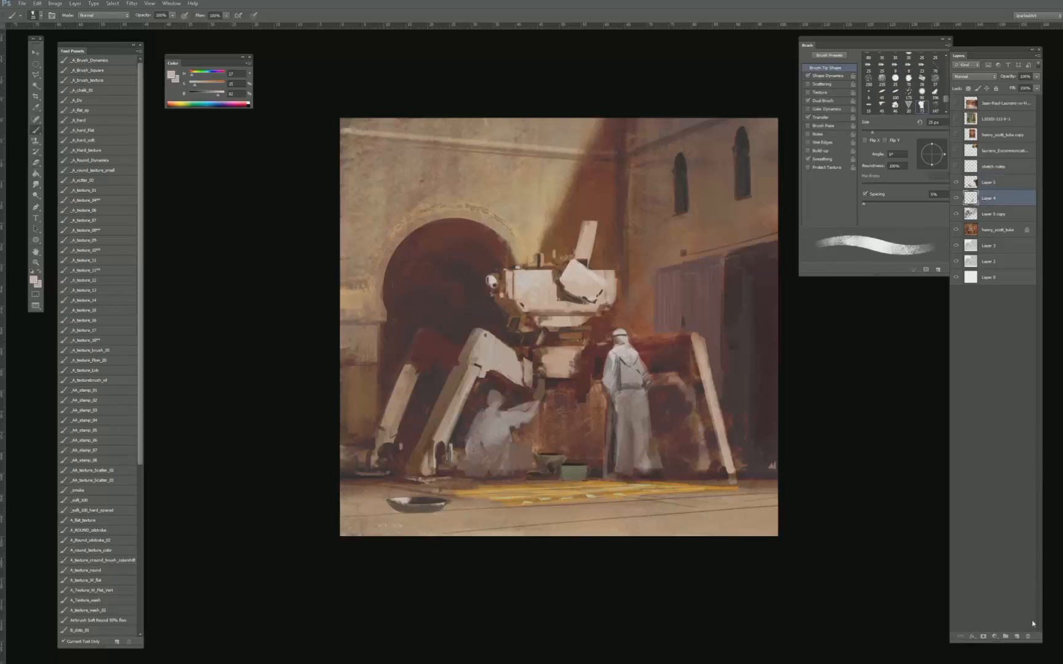
left_click(1017, 638)
mouse_move(504, 457)
left_mouse_down()
mouse_move(572, 456)
mouse_move(567, 464)
left_mouse_up()
key("bracketleft")
key("bracketleft")
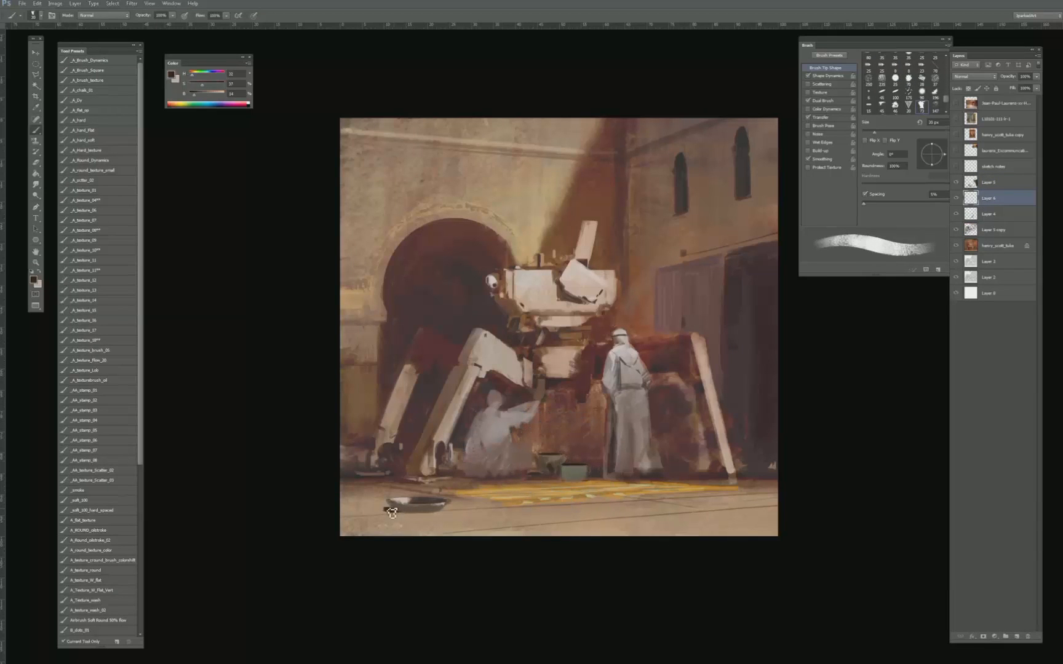
mouse_move(385, 512)
left_mouse_down()
mouse_move(370, 508)
mouse_move(385, 509)
left_mouse_up()
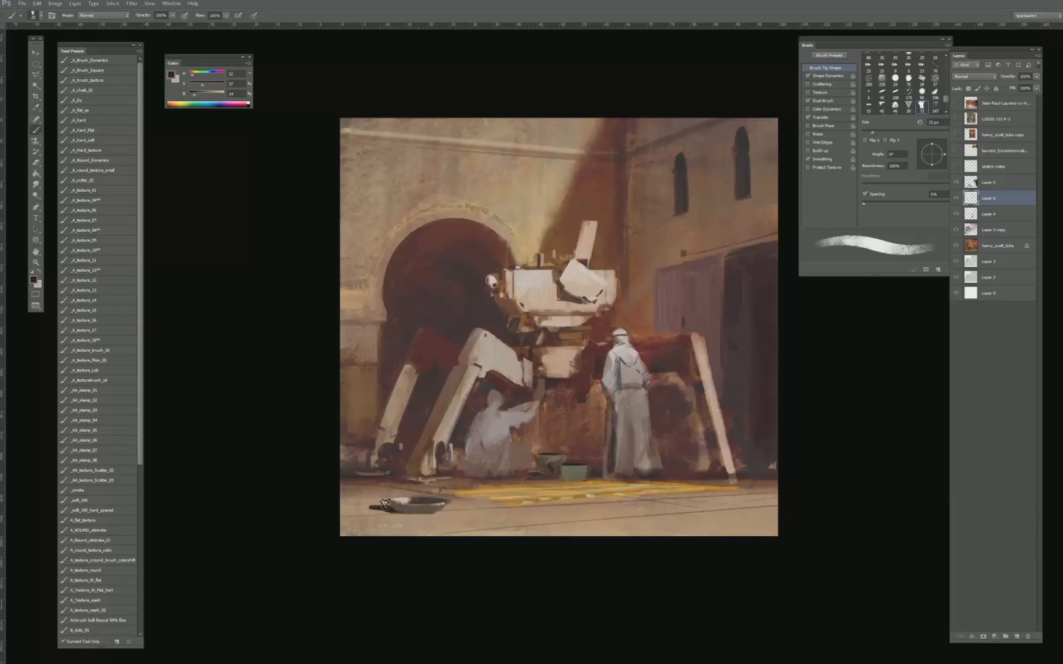
key("e")
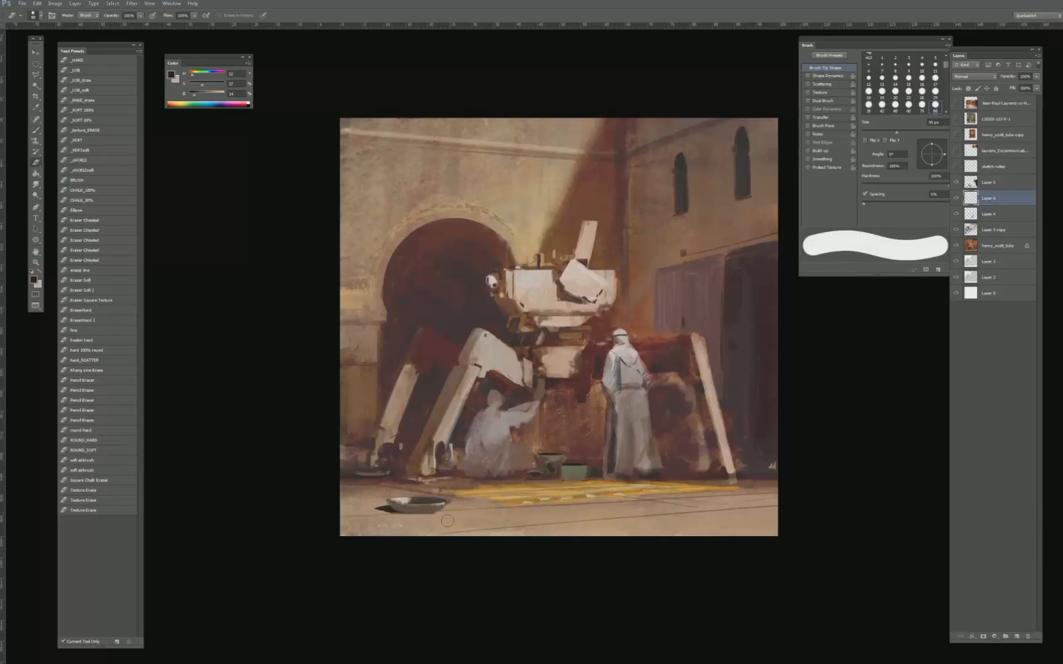
key("b")
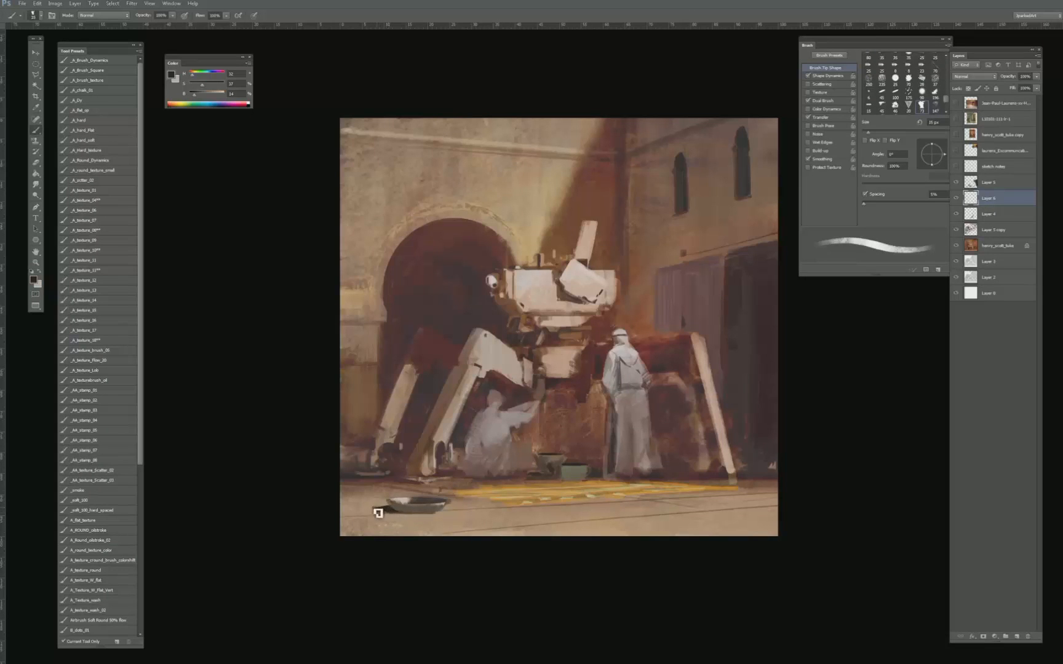
left_click_drag(393, 513, 375, 511)
- Check the bowl layer by toggling its visibility, and merge it down with the shadow layer
key("bracketleft")
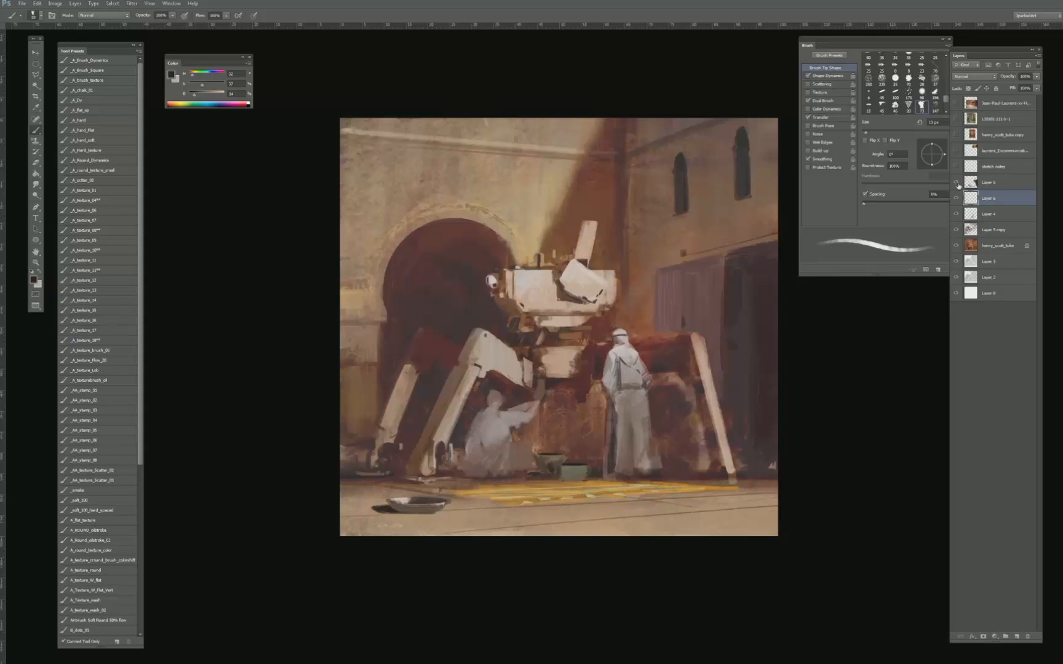
left_click(957, 184)
left_click(957, 184)
left_click(994, 186)
key("ctrl+e")
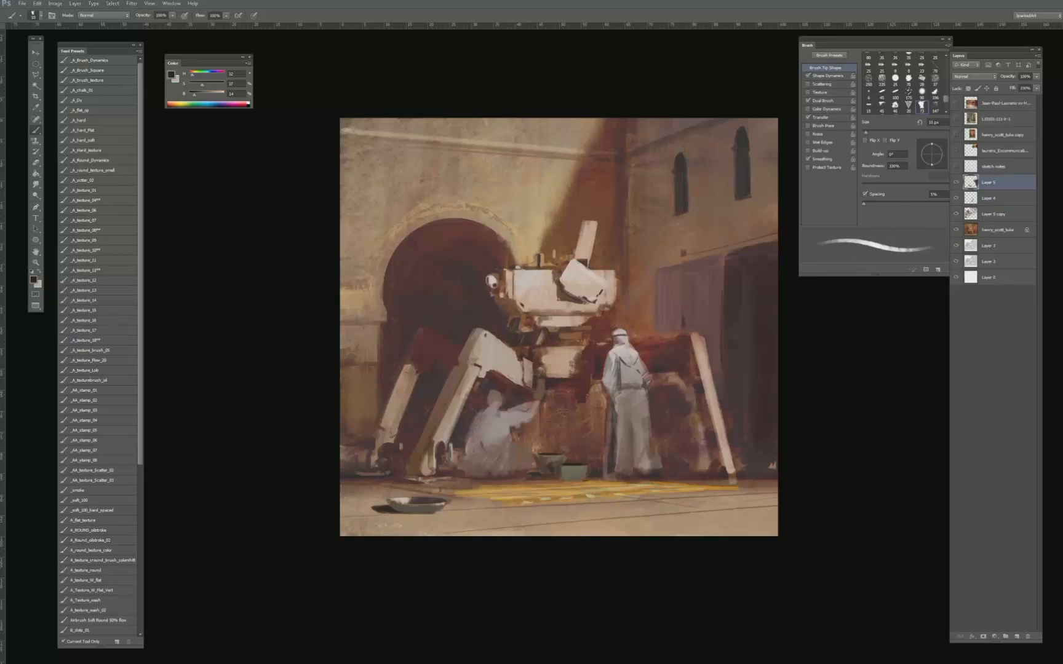
- Paint sampled dark reddish-brown tones around the crouching figure's head, enlarging the brush to 20 px
key("bracketleft")
left_click(492, 397, "alt")
key("bracketright")
key("bracketright")
left_click(498, 398, "alt")
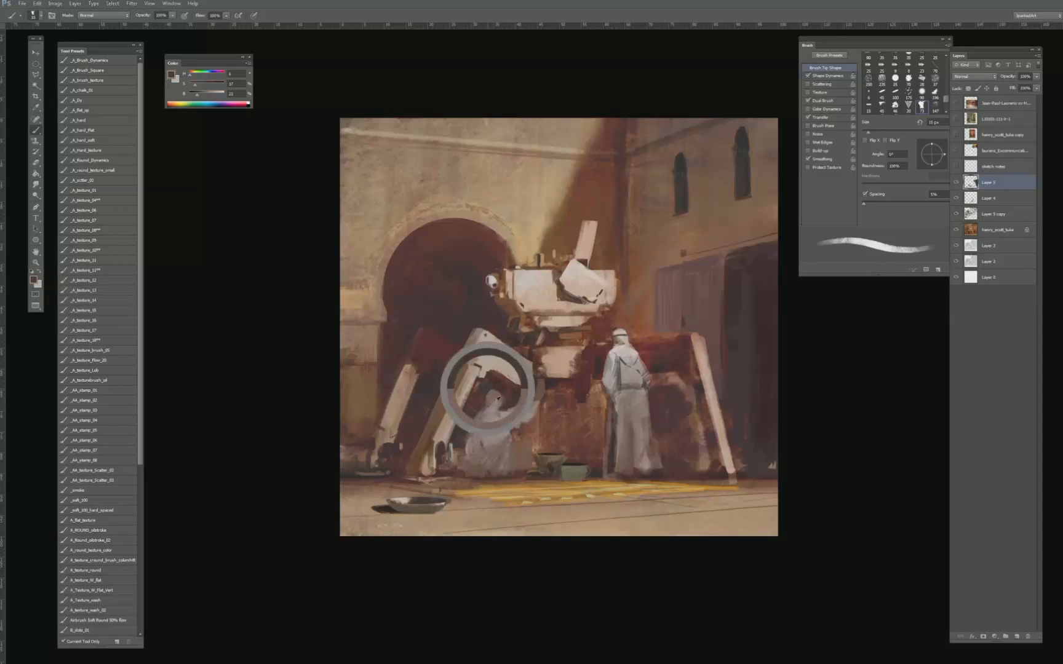
key("bracketright")
left_click_drag(501, 412, 494, 416)
left_click(504, 394, "alt")
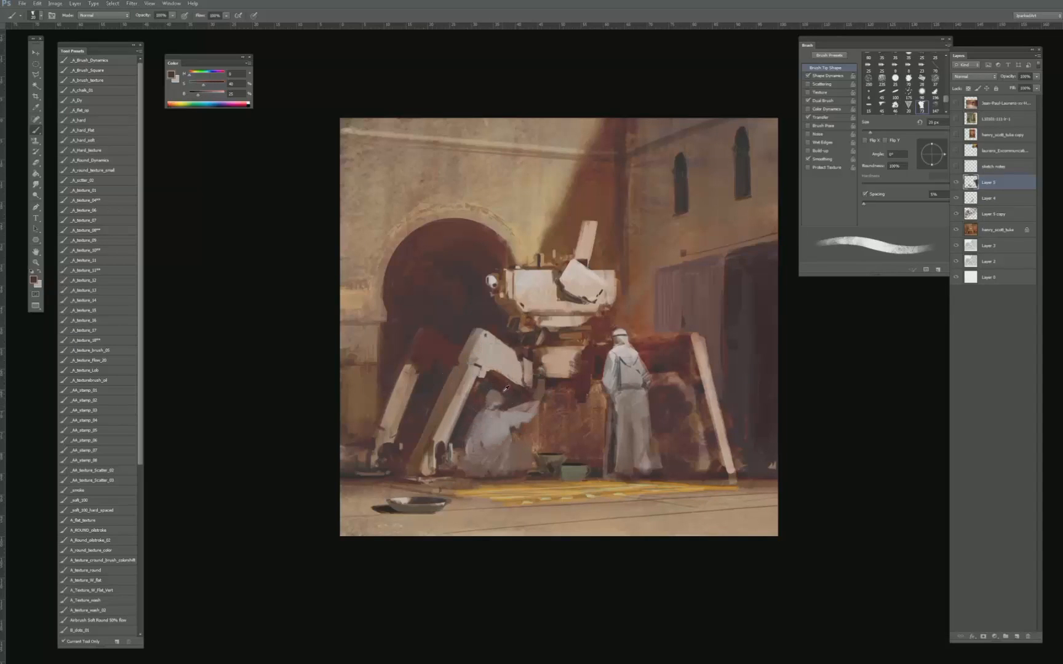
- Reshape the crouching figure's head against the machine's leg with sampled grey and dark reddish tones
left_click(489, 386, "alt")
left_click(502, 388, "alt")
key("e")
key("b")
left_click(502, 403, "alt")
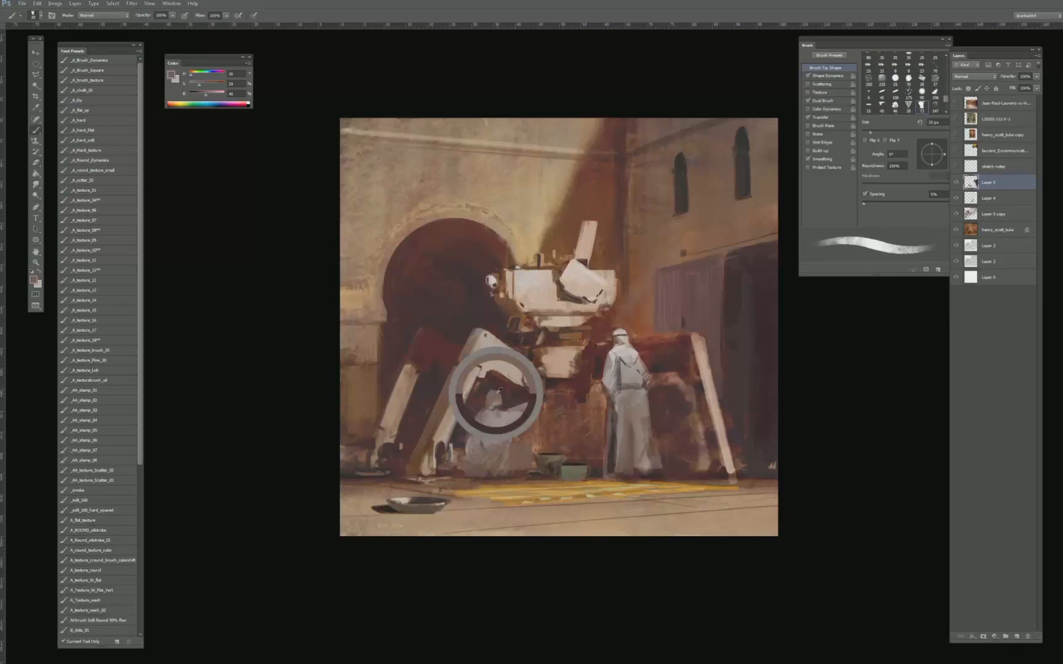
left_click(487, 388, "alt")
key("bracketleft")
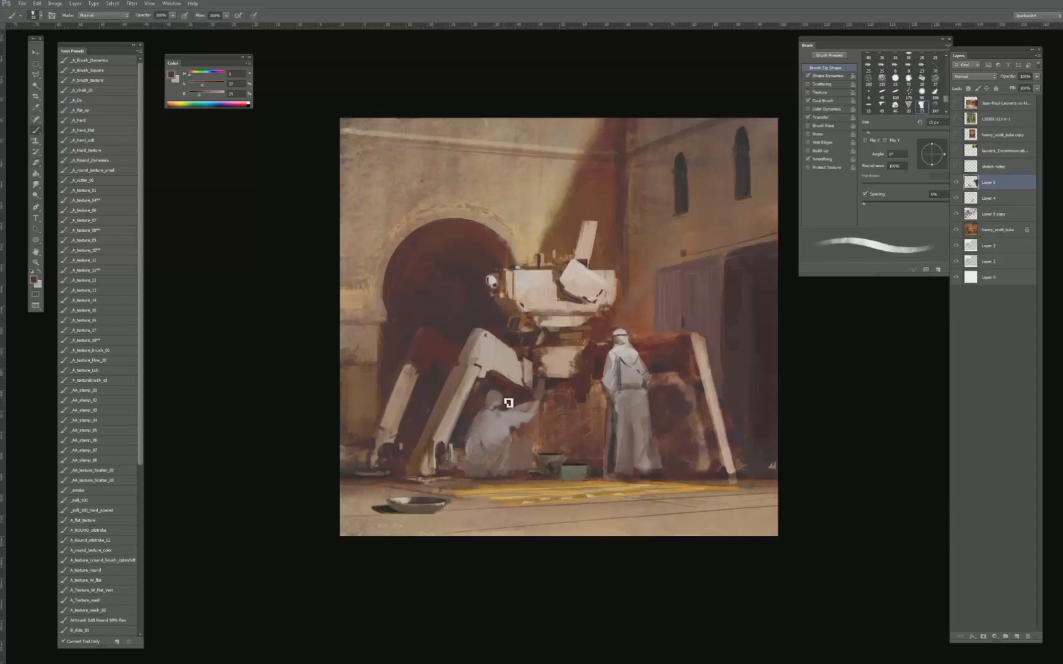
- Refine the crouching figure's head covering with darker sampled tones, reducing the brush to 5 px for fine detail
left_click(506, 390, "alt")
left_click(500, 393, "alt")
key("bracketright")
left_click(492, 398, "alt")
key("bracketleft")
key("bracketleft")
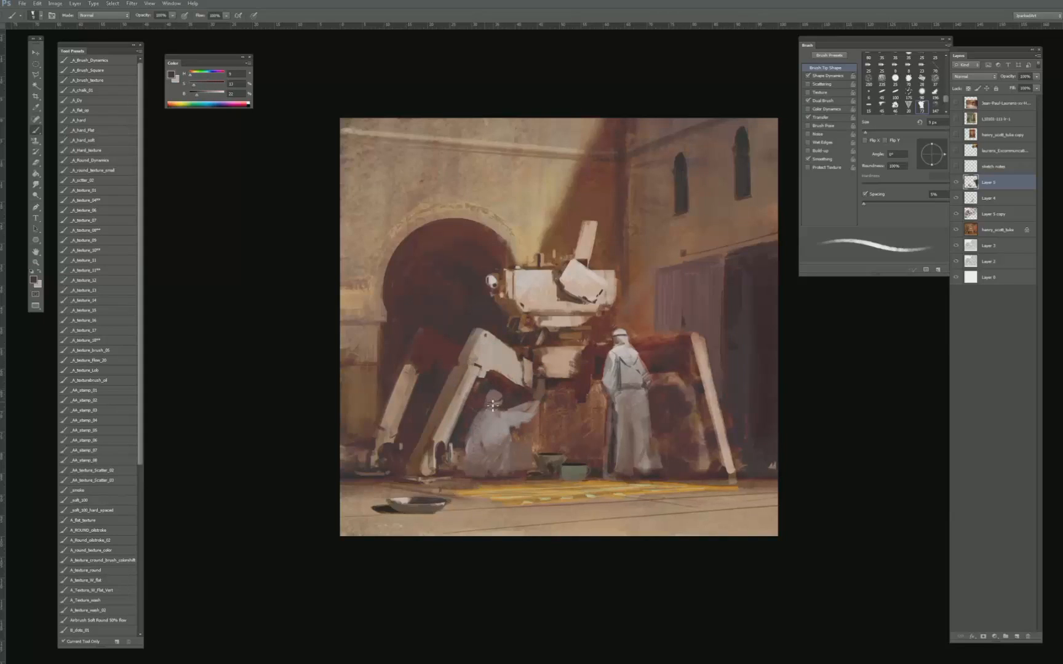
- Paint a muted teal garment over the crouching figure's back with a sampled colour and a 25 to 40 px brush
key("bracketright")
key("bracketright")
key("bracketright")
left_click(496, 396, "alt")
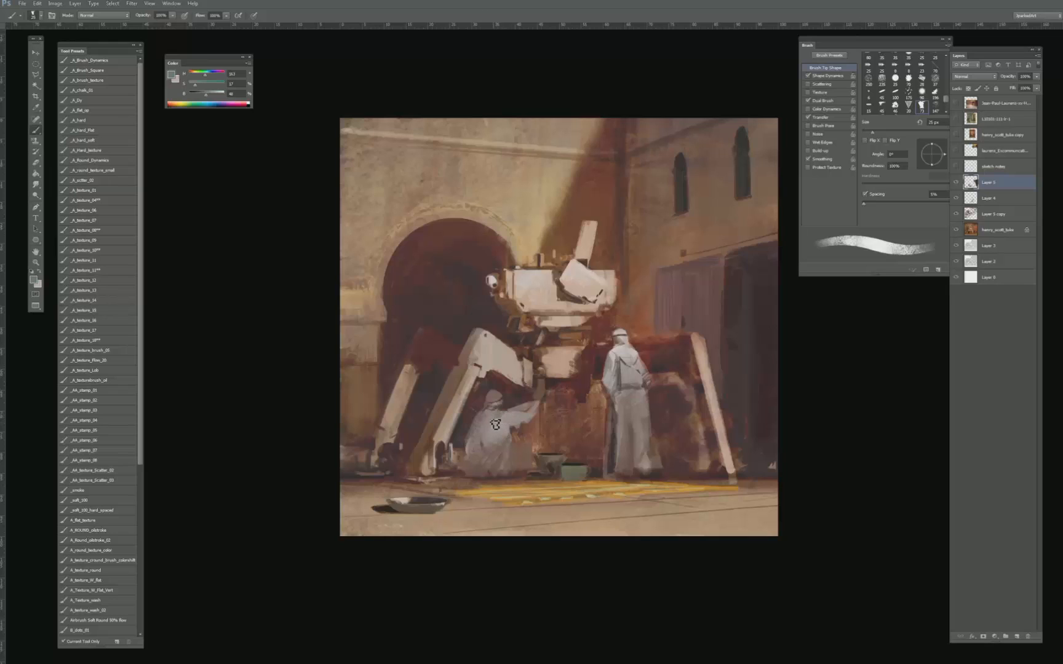
left_click_drag(504, 417, 499, 430)
key("bracketright")
key("bracketright")
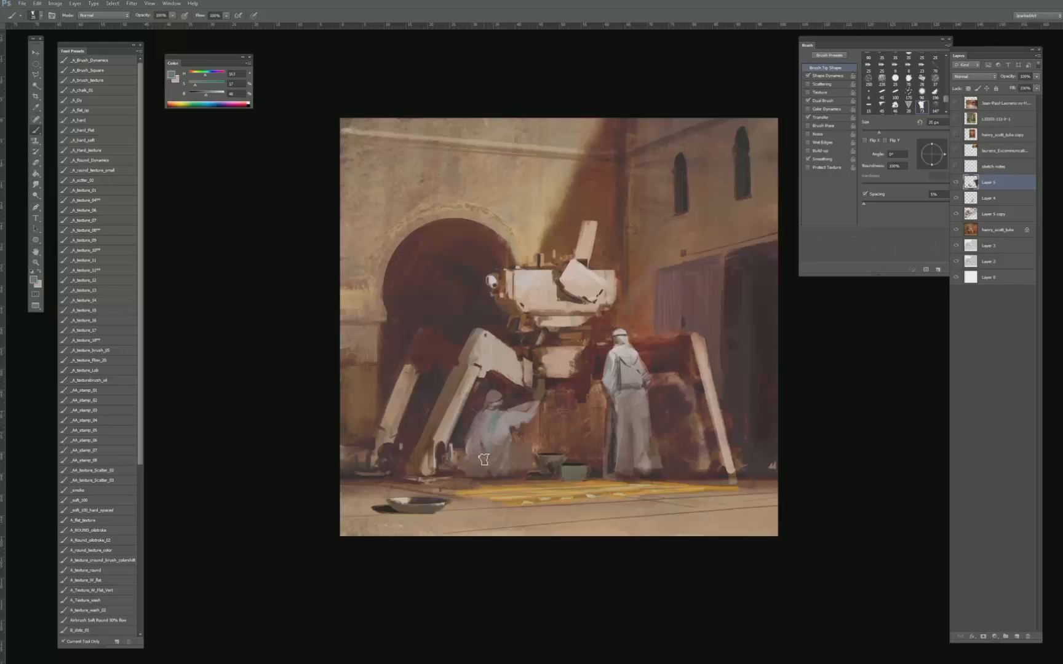
key("bracketright")
key("bracketright")
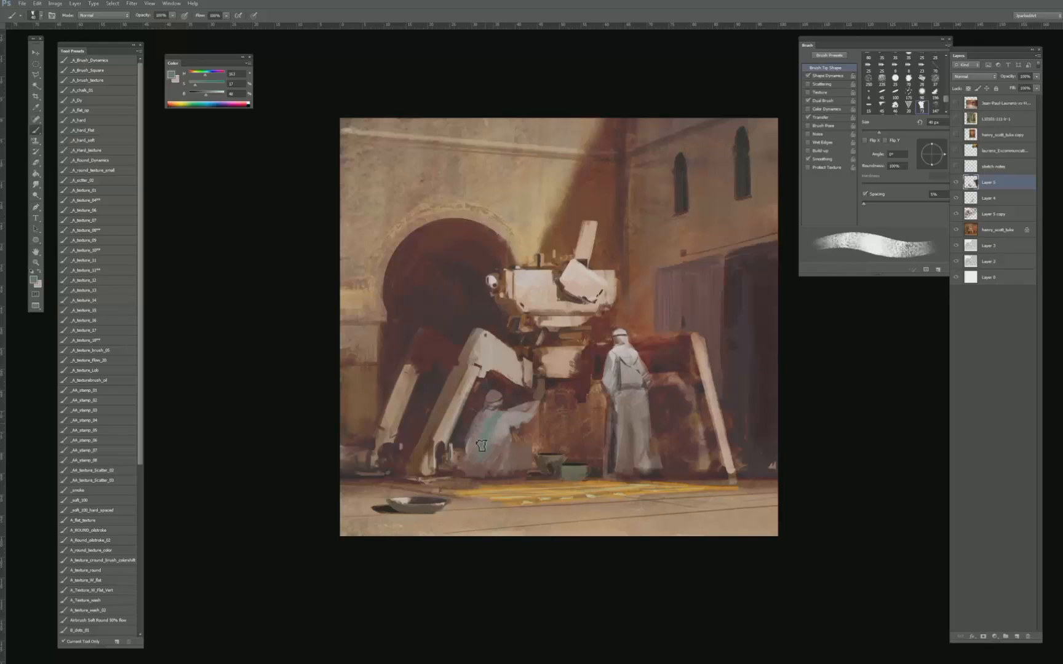
key("bracketleft")
key("bracketleft")
key("bracketleft")
key("bracketleft")
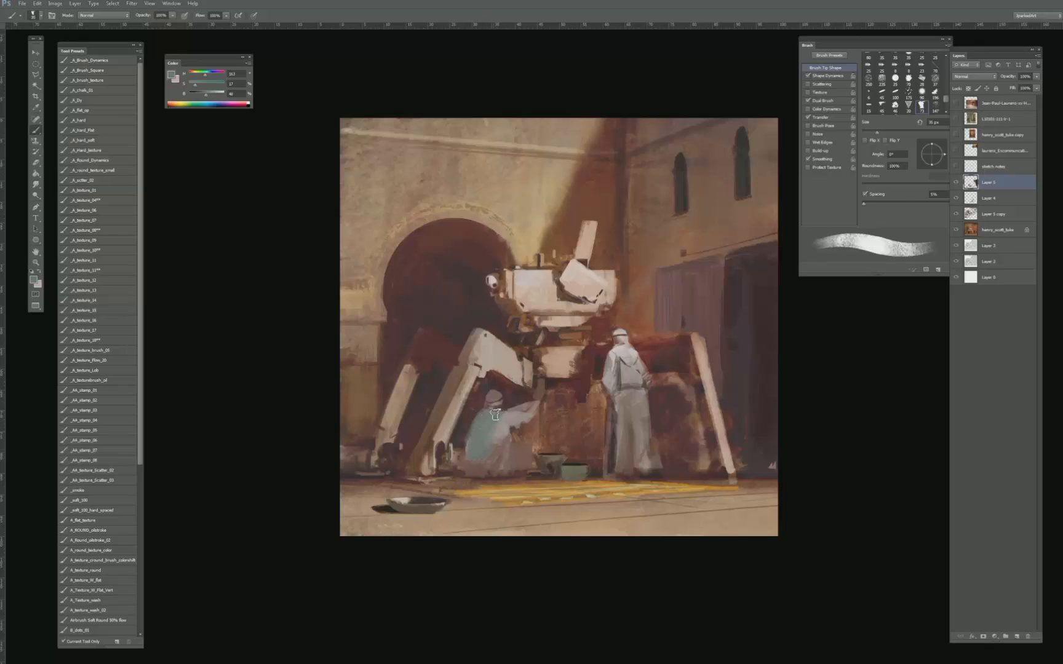
- Blend the crouching figure's back and teal garment with sampled dark and grey-green tones, enlarging the brush to 25 px
left_click(482, 391, "alt")
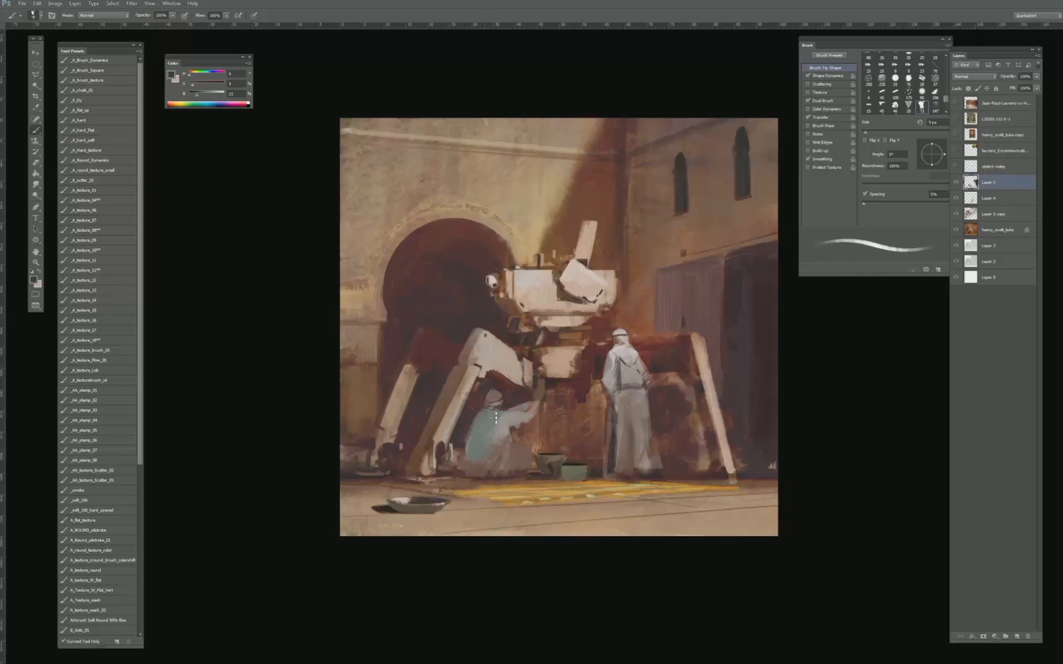
key("bracketright")
key("bracketright")
key("bracketright")
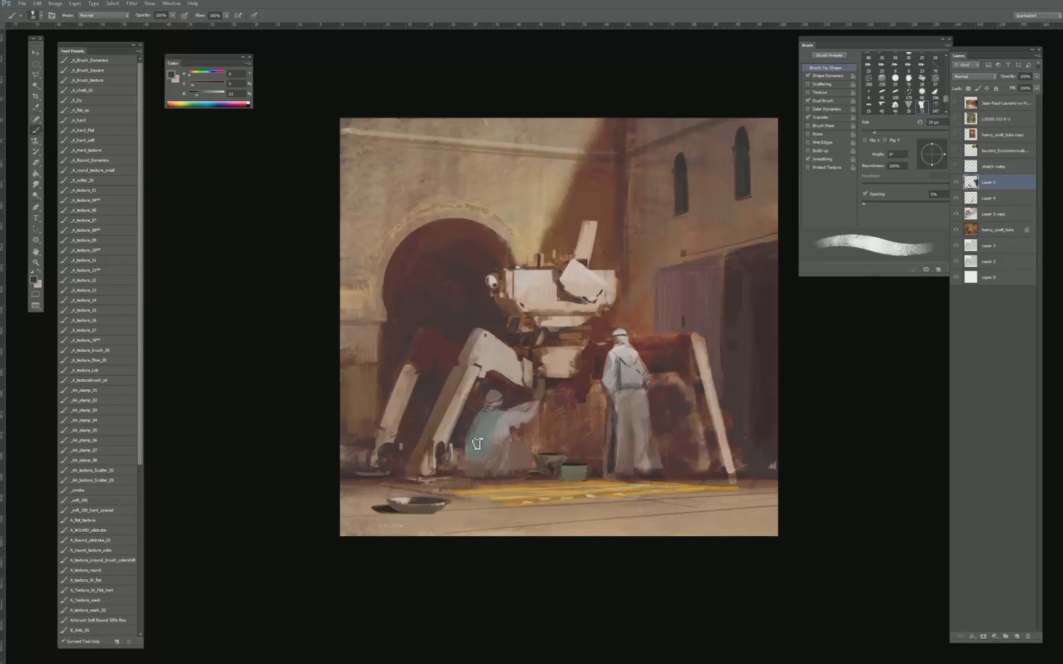
left_click(475, 453, "alt")
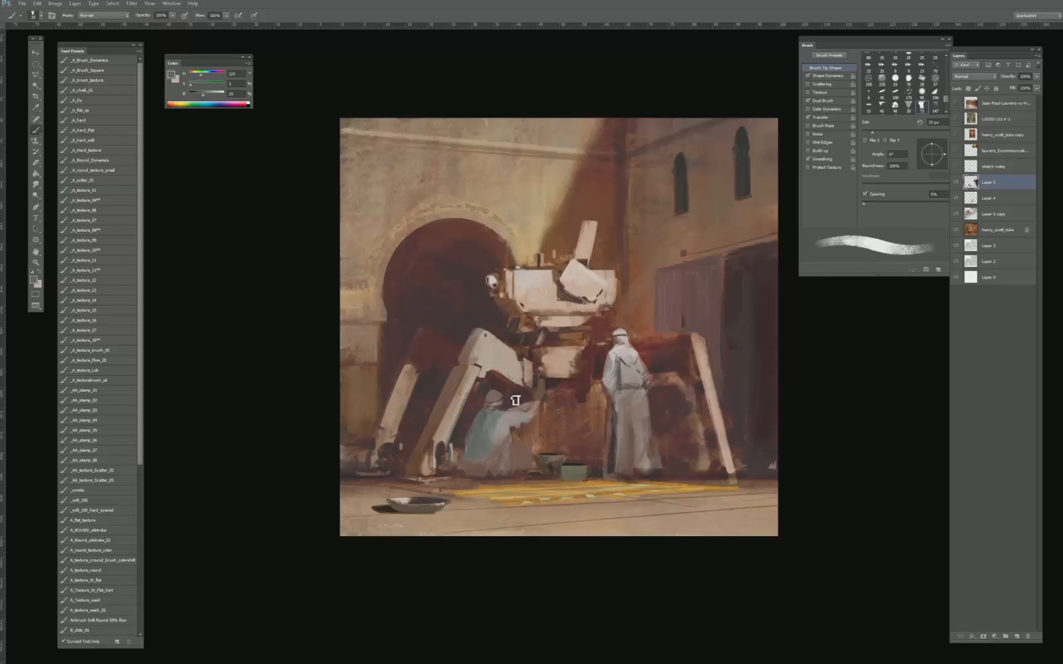
left_click(489, 435, "alt")
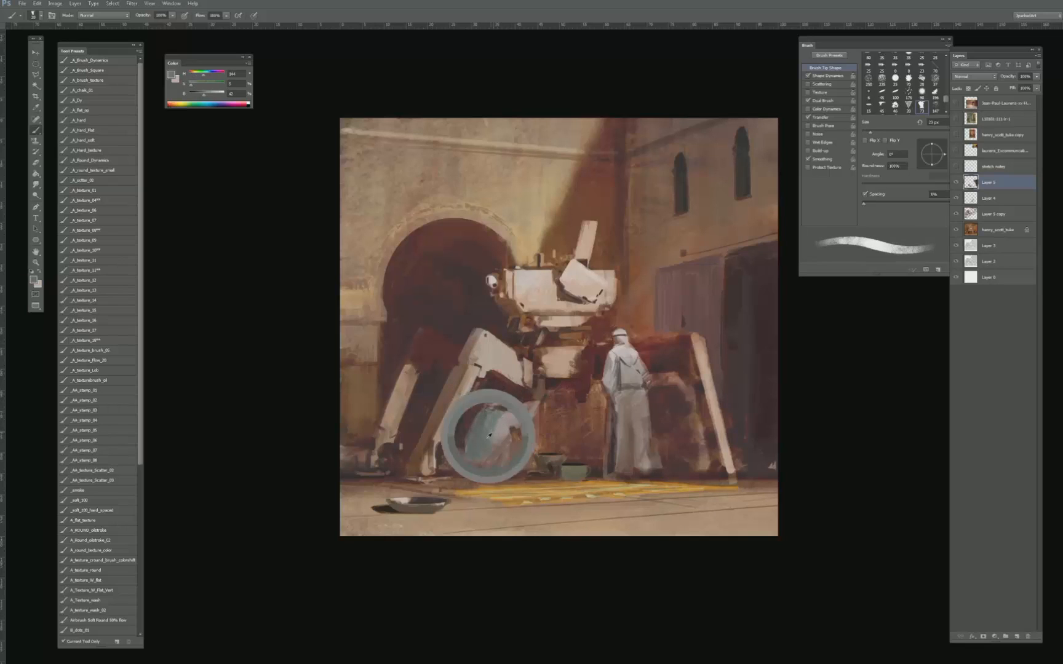
- Darken the garment's lower edge near the ground with sampled dark reddish brown at 15 px, and resample its muted grey-green at 35 px
key("bracketleft")
left_click(467, 472, "alt")
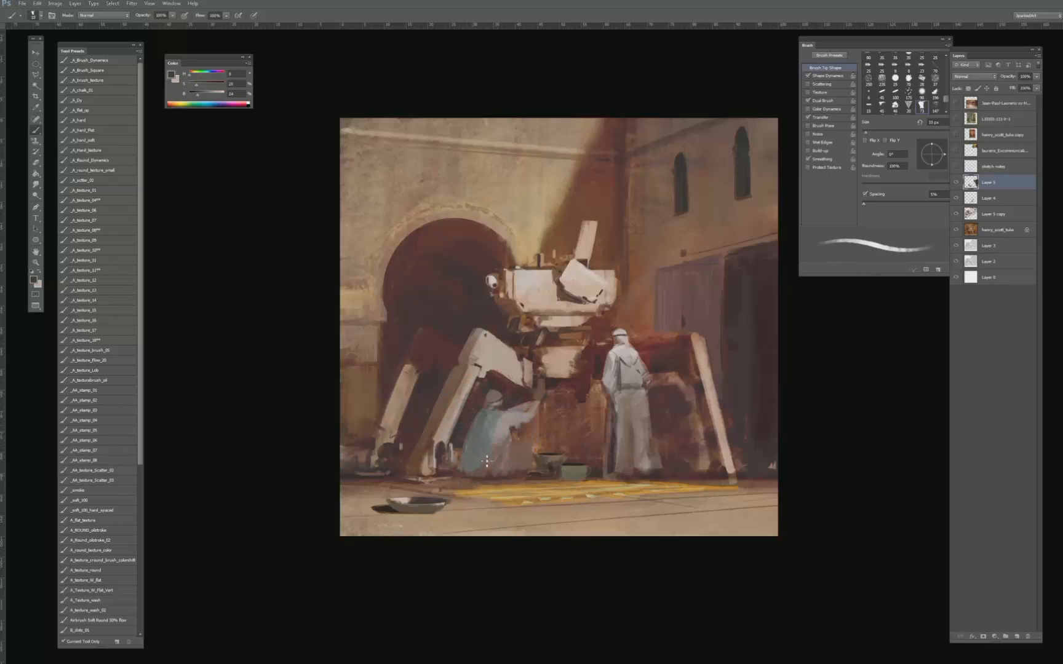
key("bracketright")
key("bracketright")
key("bracketright")
left_click(482, 454, "alt")
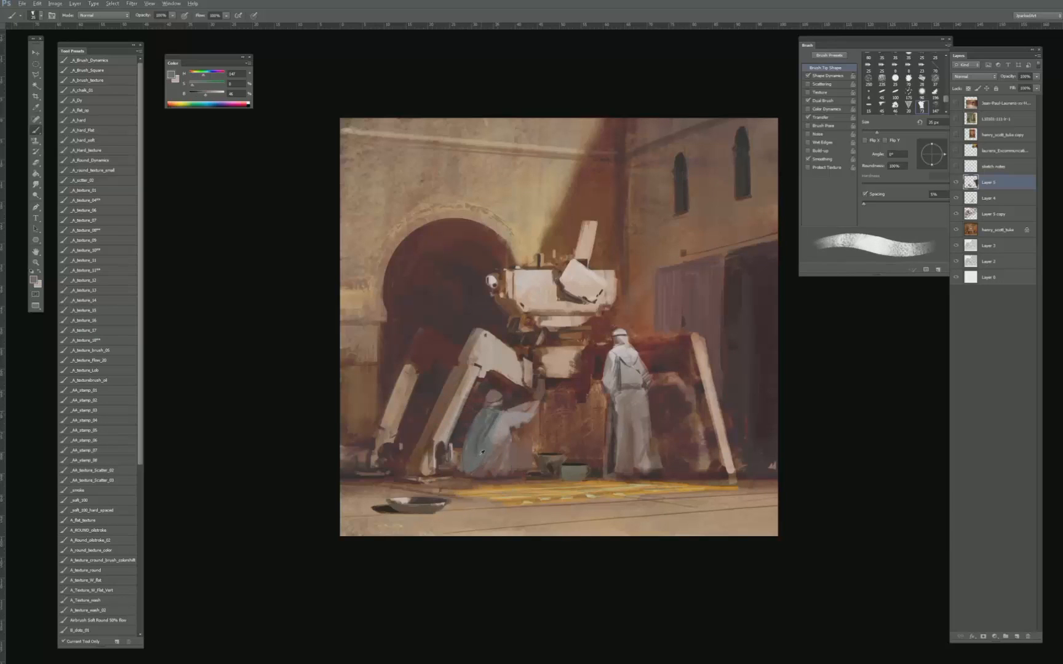
- Reshape the back edge of the teal garment with sampled garment and dark background tones, reducing the brush to 20 px
left_click(478, 466, "alt")
left_click(466, 433, "alt")
left_click(460, 439, "alt")
key("bracketleft")
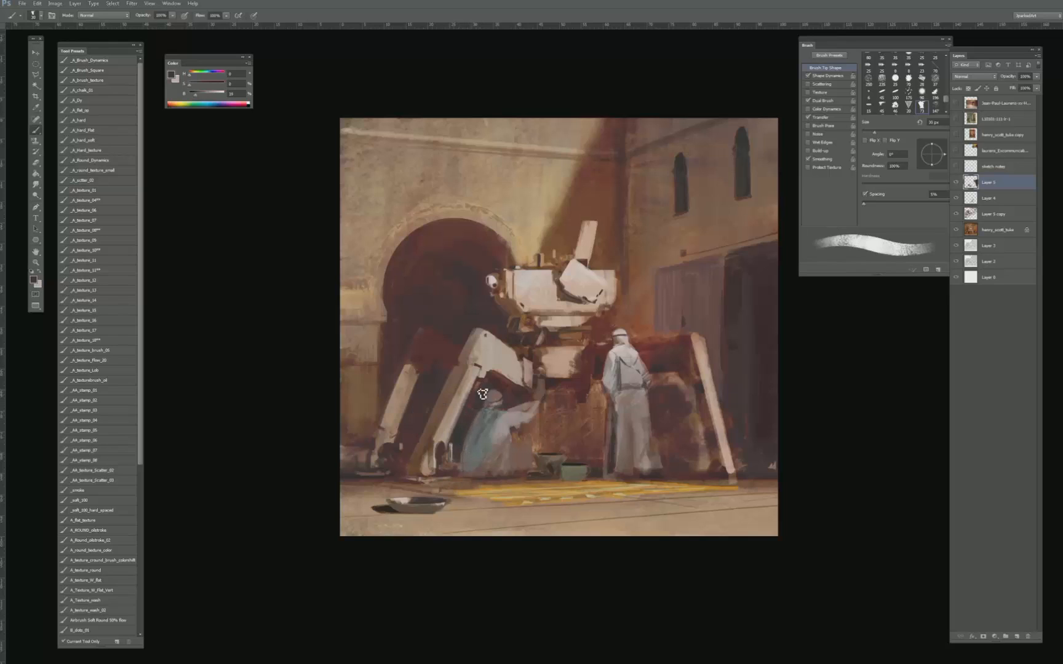
key("bracketleft")
key("bracketleft")
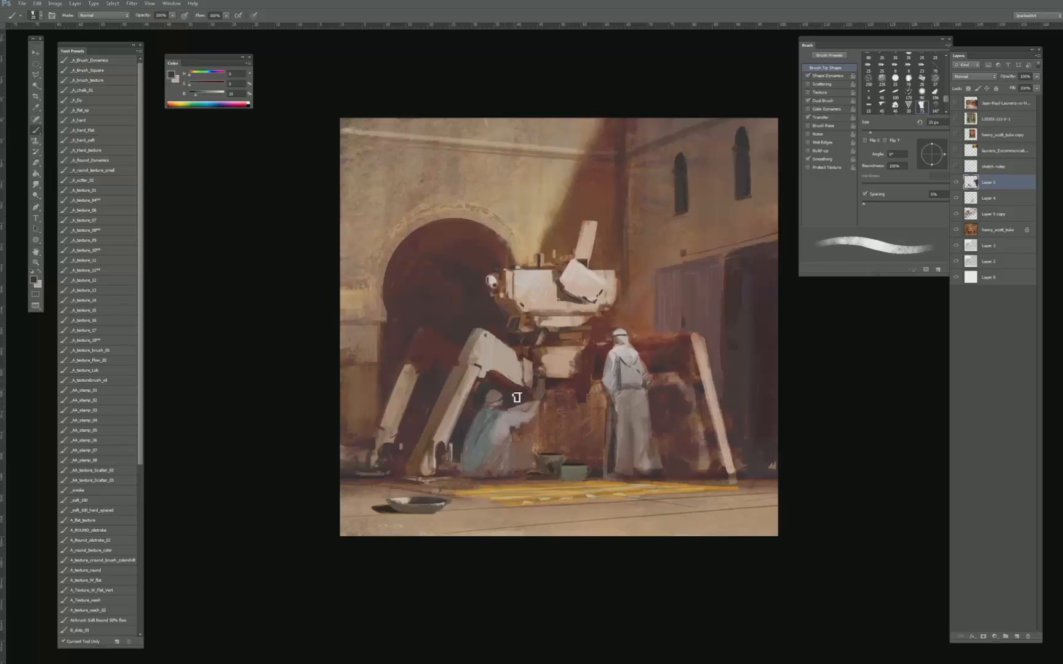
- Refine the contours of the crouching figure's head and outstretched arm with dark and sampled tones, using a 15 px brush
key("bracketleft")
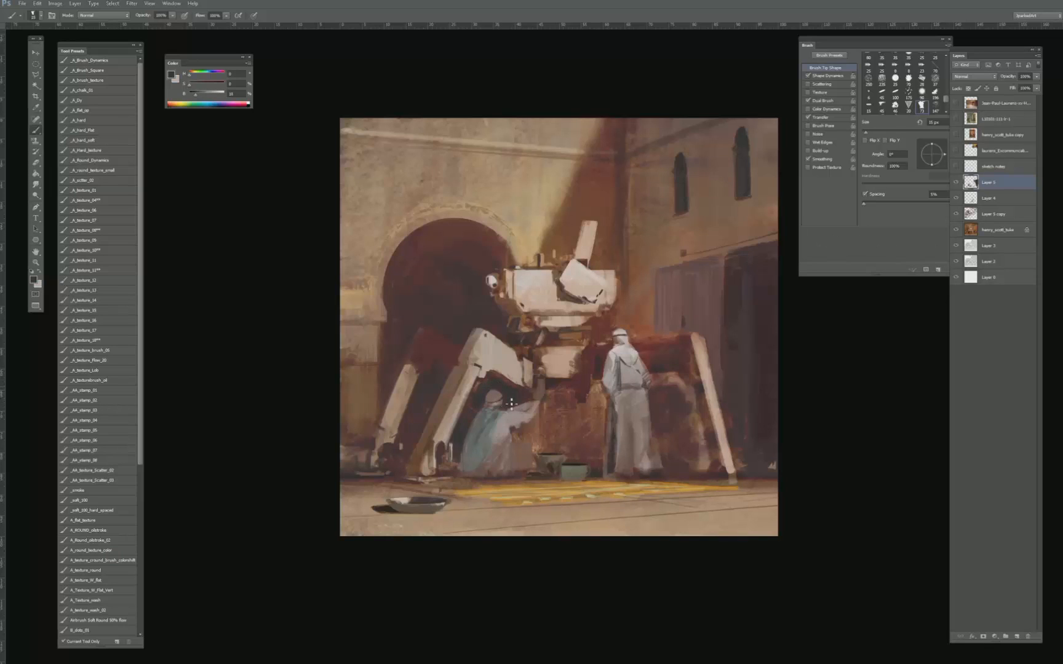
key("bracketleft")
key("bracketright")
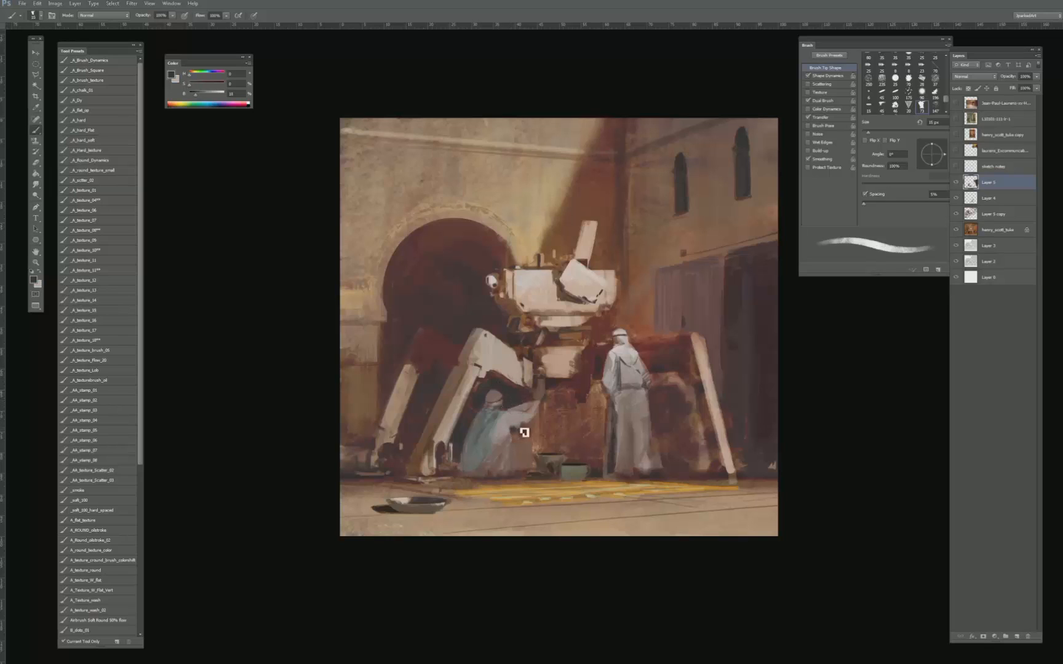
left_click(511, 417, "alt")
left_click_drag(530, 416, 534, 417)
- Lighten the crouching figure's sleeve with pale tones sampled from the arm and the standing figure's robe, using a 20 to 25 px brush
key("bracketright")
key("bracketright")
left_click(505, 419, "alt")
left_click(609, 356, "alt")
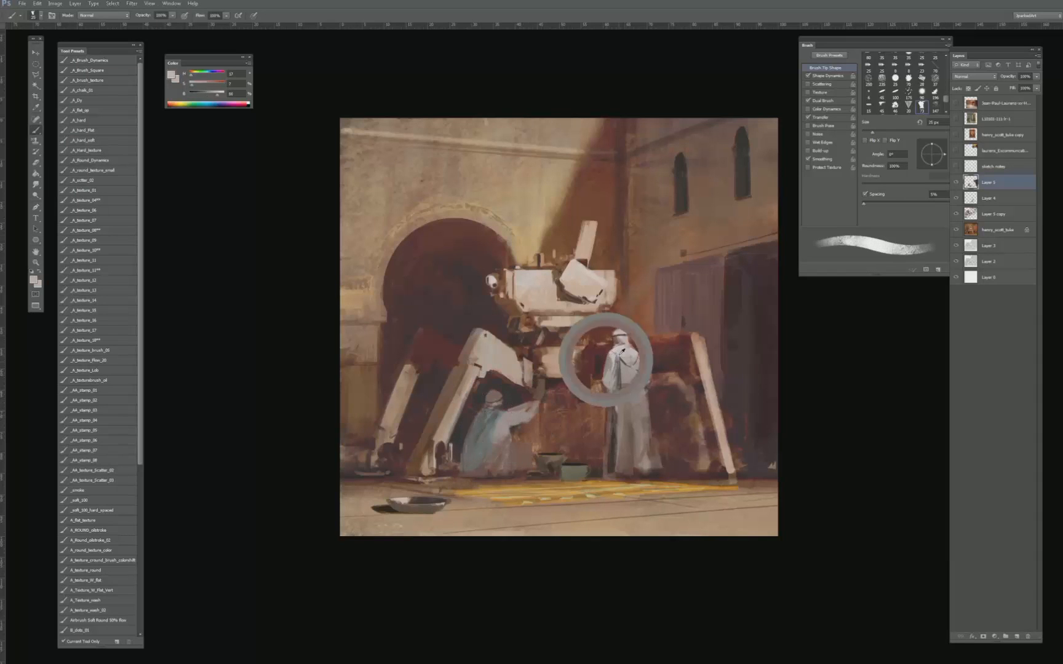
key("bracketleft")
left_click(517, 415, "alt")
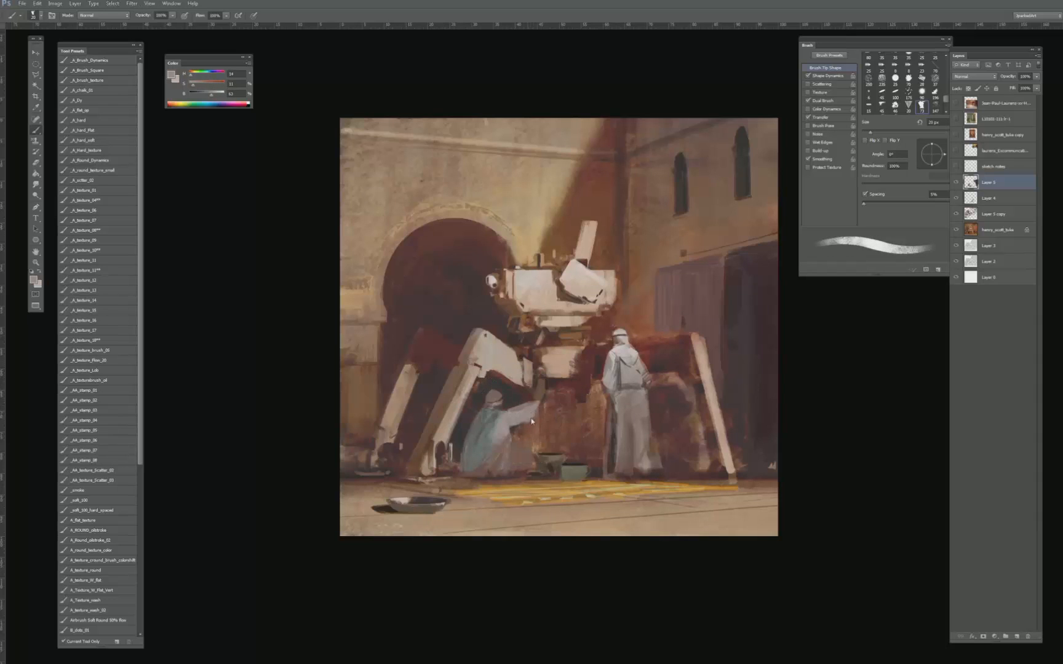
- Trim the end of the crouching figure's forearm with a sampled dark red, and resample the sleeve's pinkish grey
left_click(547, 409, "alt")
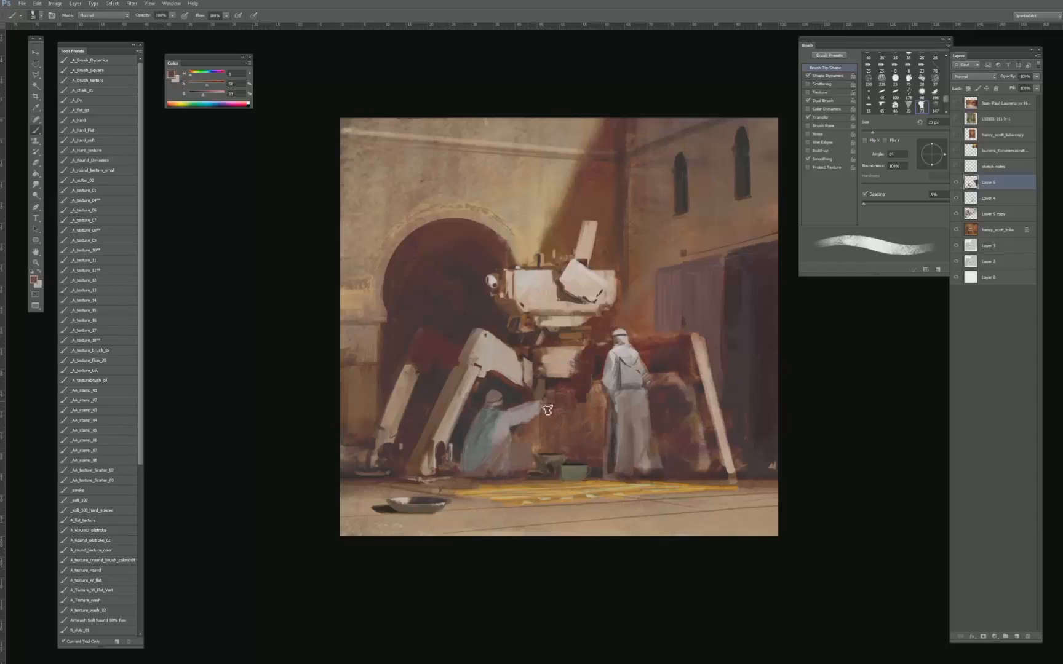
left_click(530, 413, "alt")
key("bracketleft")
key("bracketleft")
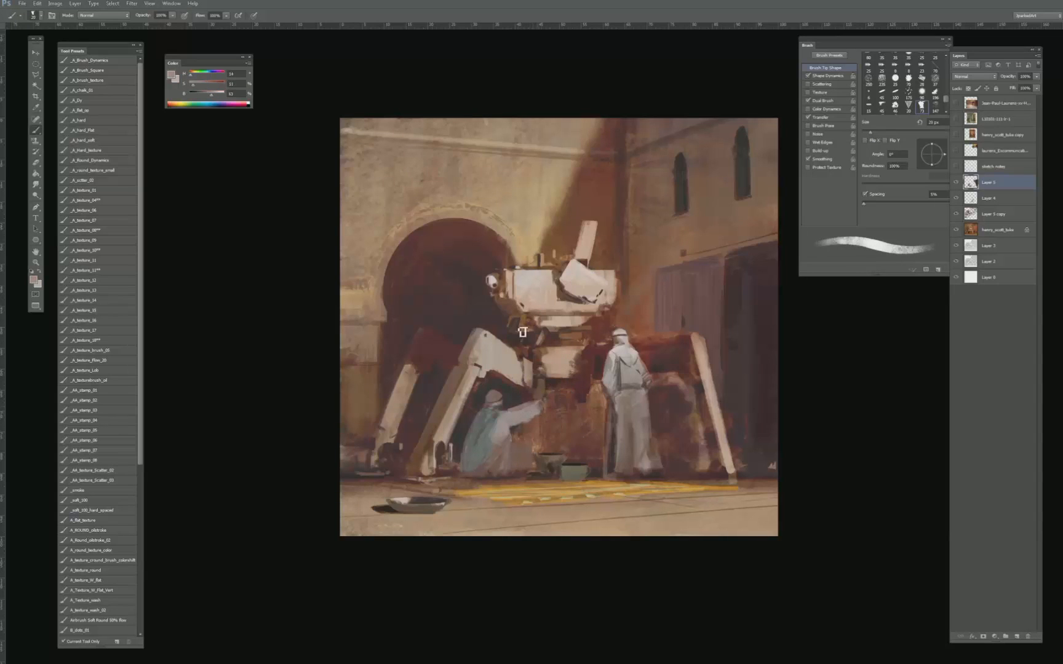
- Paint the crouching figure's hand and the dark machine part above it with sampled tones and a fine brush of about 7 px
key("bracketleft")
key("bracketleft")
key("bracketleft")
key("bracketleft")
left_click(543, 404, "alt")
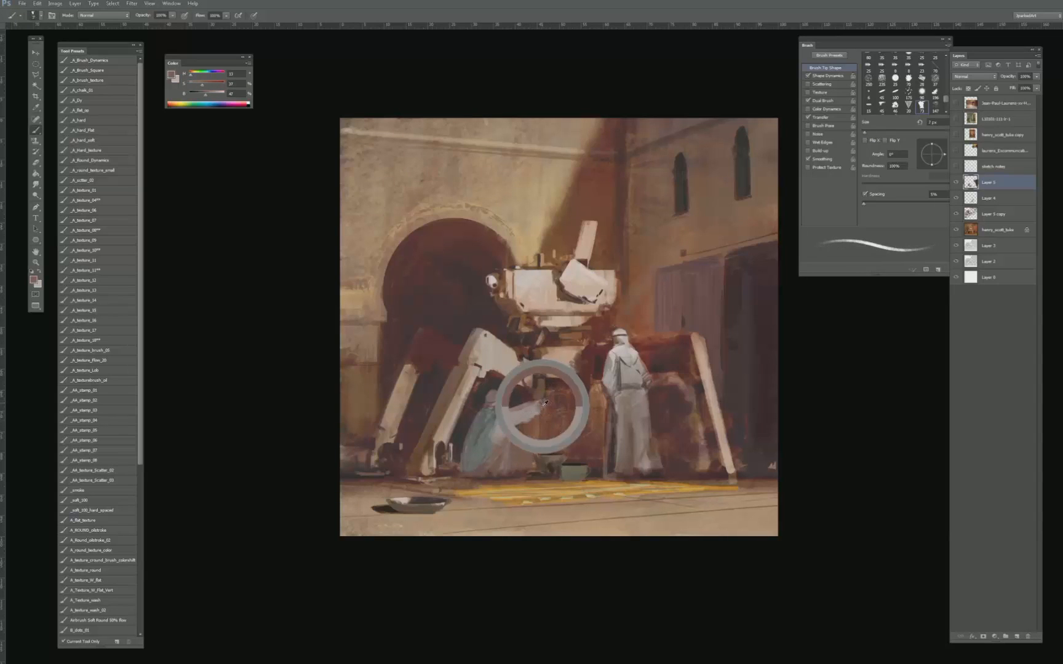
left_click(544, 399, "alt")
key("bracketright")
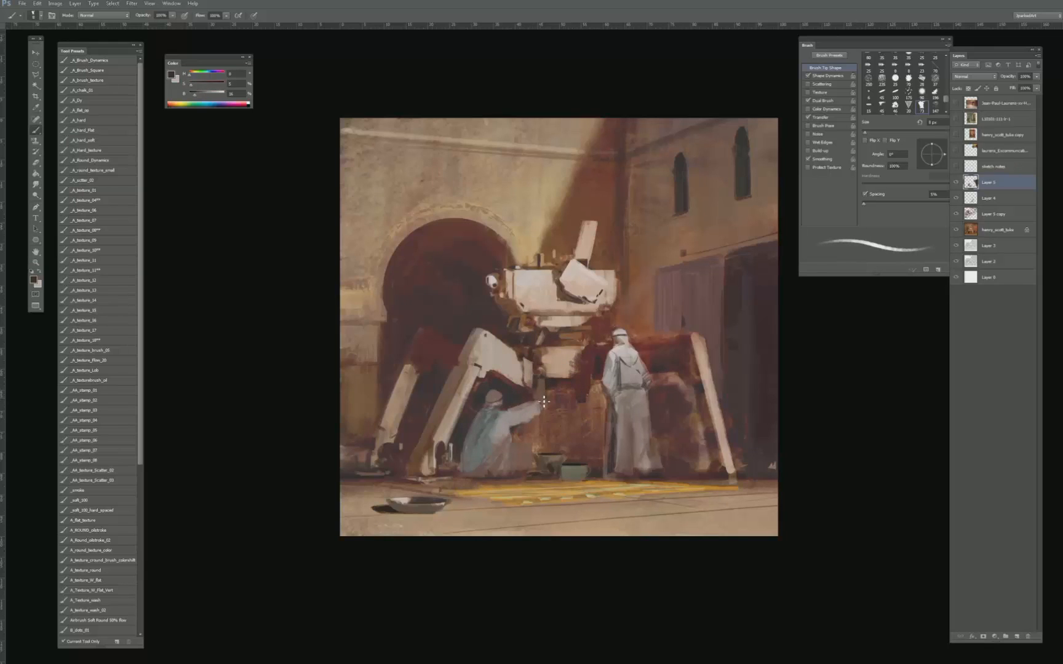
left_click_drag(542, 378, 551, 372)
- Blend the area beside the crouching figure's hand with sampled reddish-brown tones, enlarging the brush up to 35 px
key("bracketright")
key("bracketright")
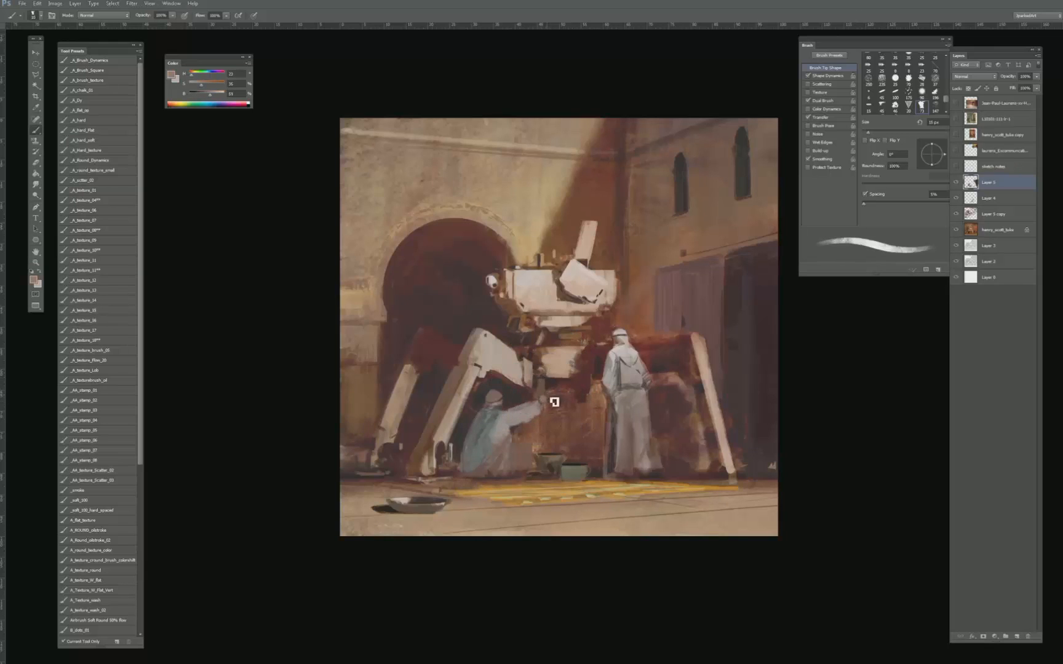
key("bracketright")
key("bracketright")
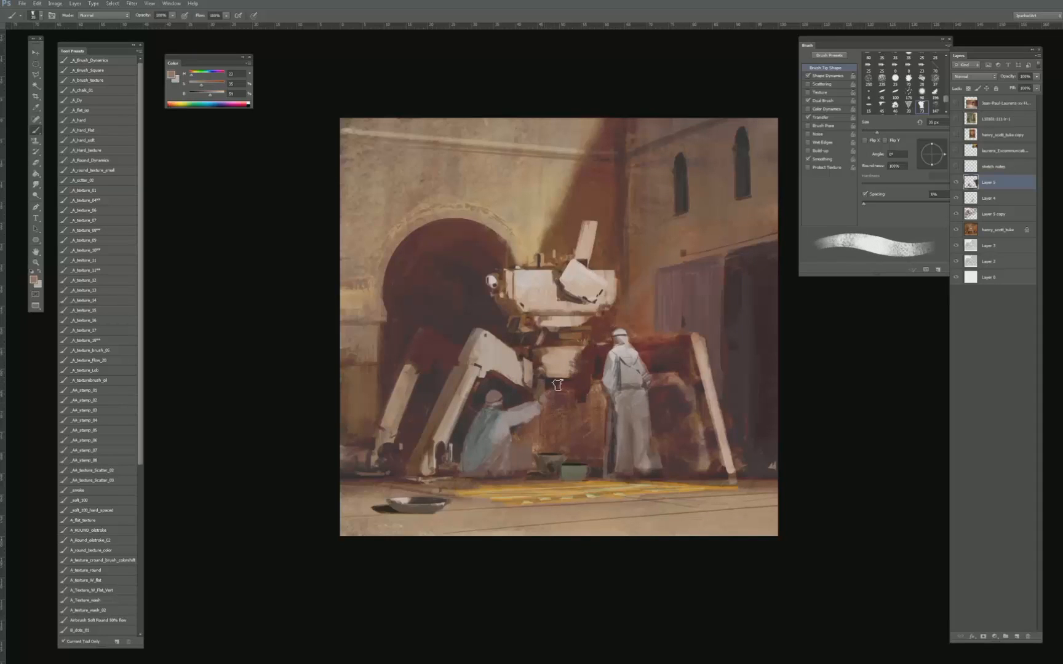
key("bracketleft")
left_click(553, 398, "alt")
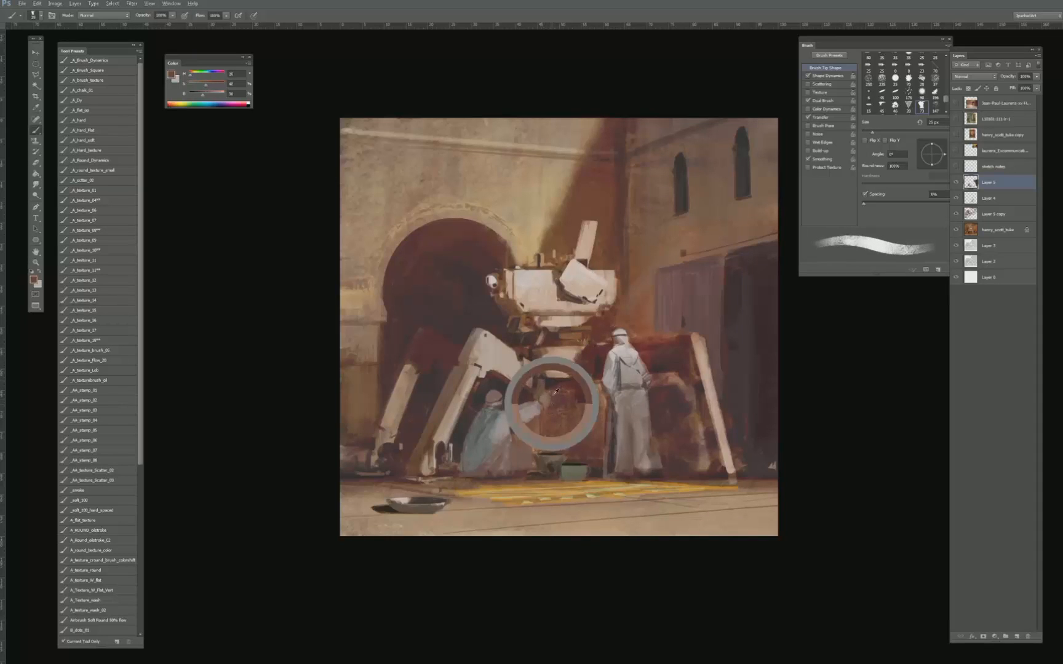
key("bracketright")
key("bracketright")
key("bracketright")
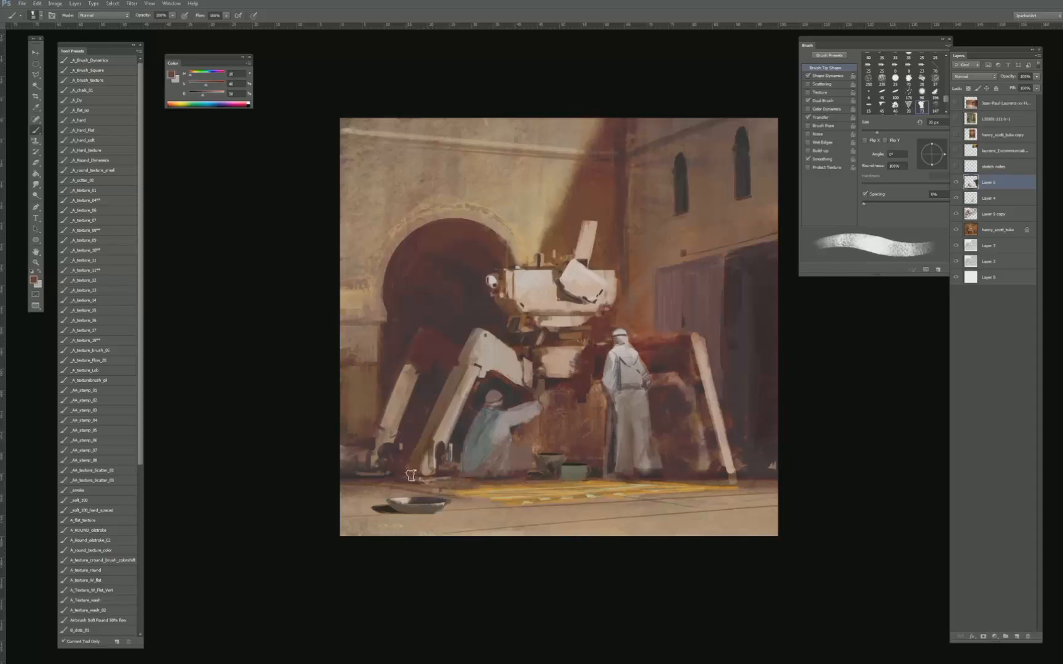
- Brighten the reddish-brown paint colour and touch up the area around the crouching figure's hand, reducing the brush to 15 px
left_click_drag(207, 97, 210, 96)
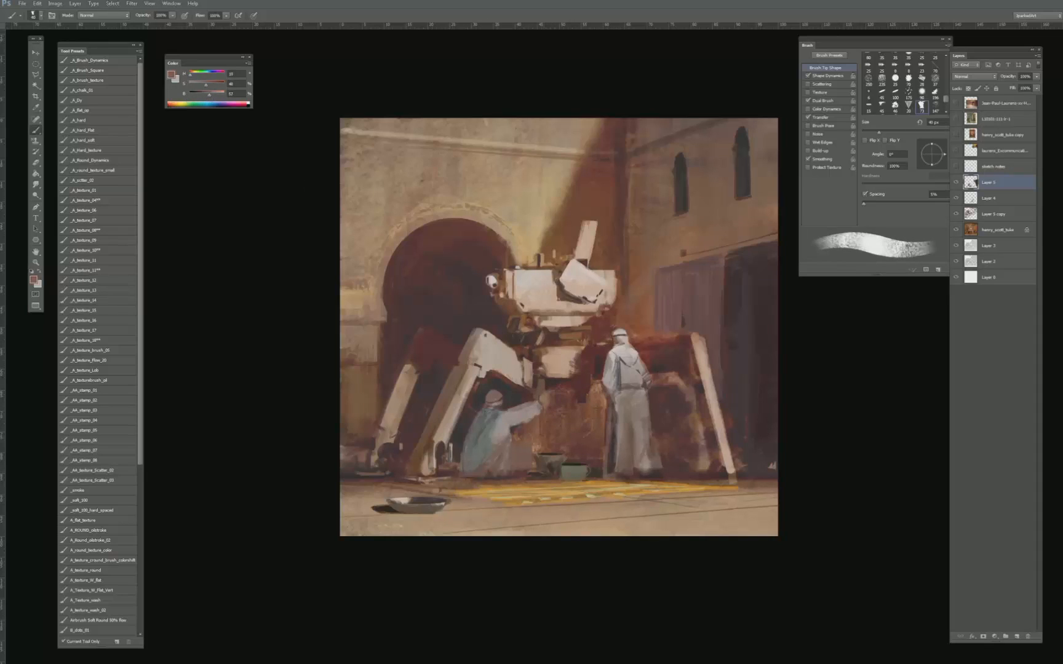
key("bracketleft")
key("bracketleft")
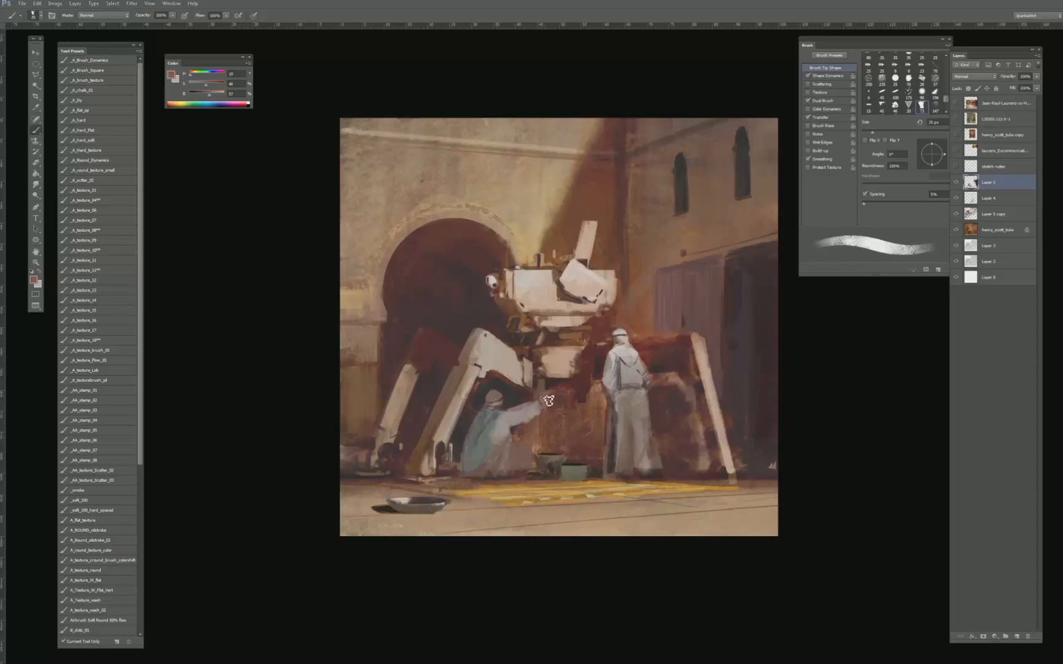
key("bracketleft")
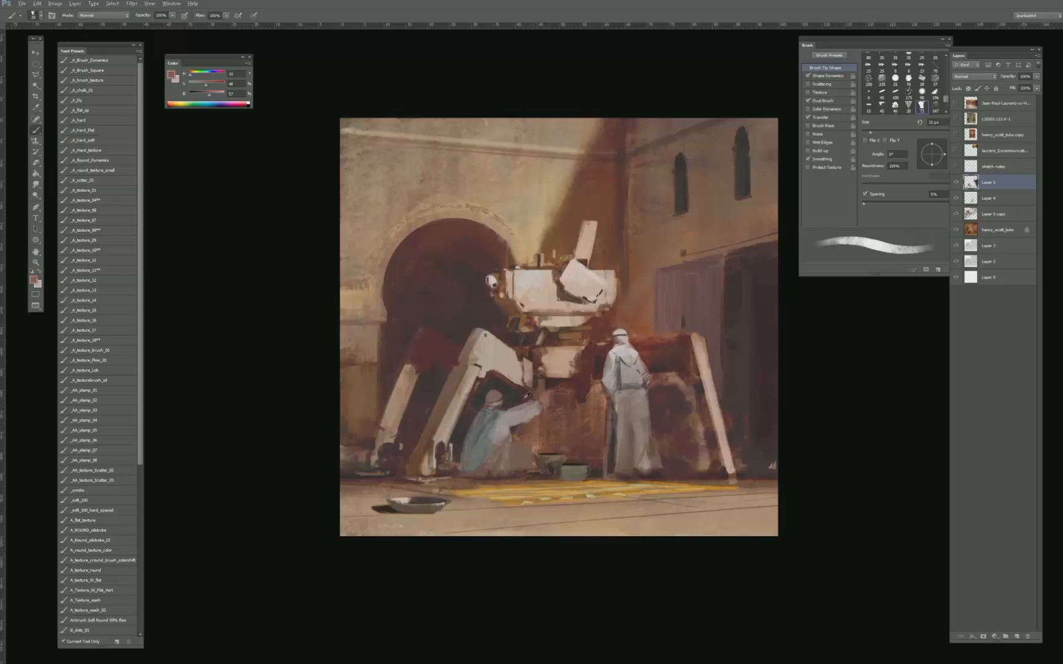
key("bracketleft")
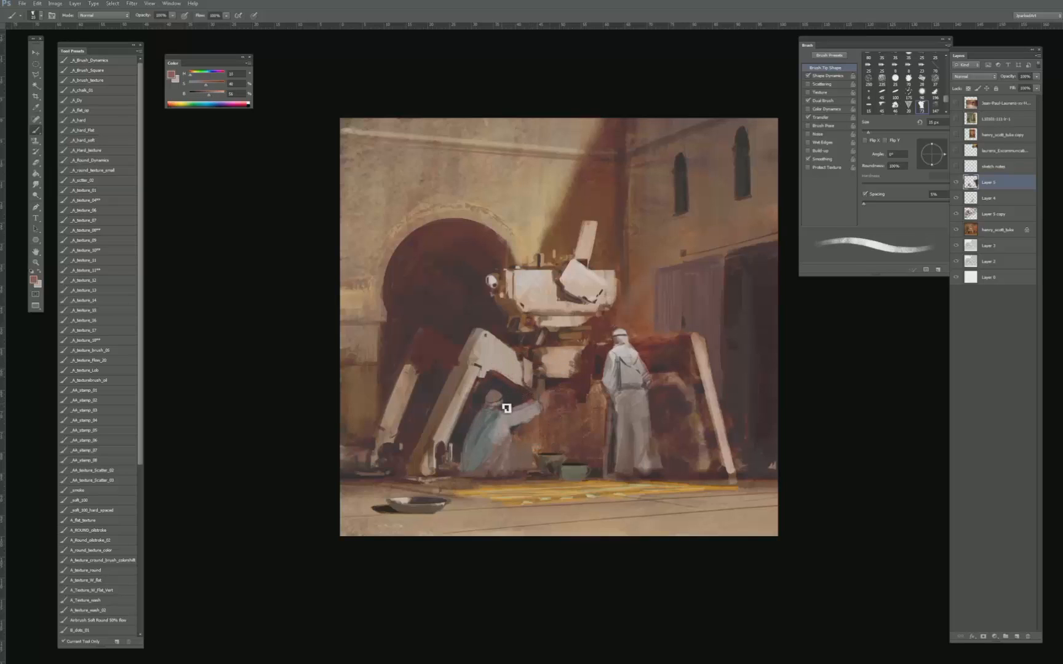
- Define the shadows beneath the crouching figure's arm with sampled dark greys, going from a 25 px to a 10 px brush
left_click(506, 408, "alt")
key("bracketright")
key("bracketright")
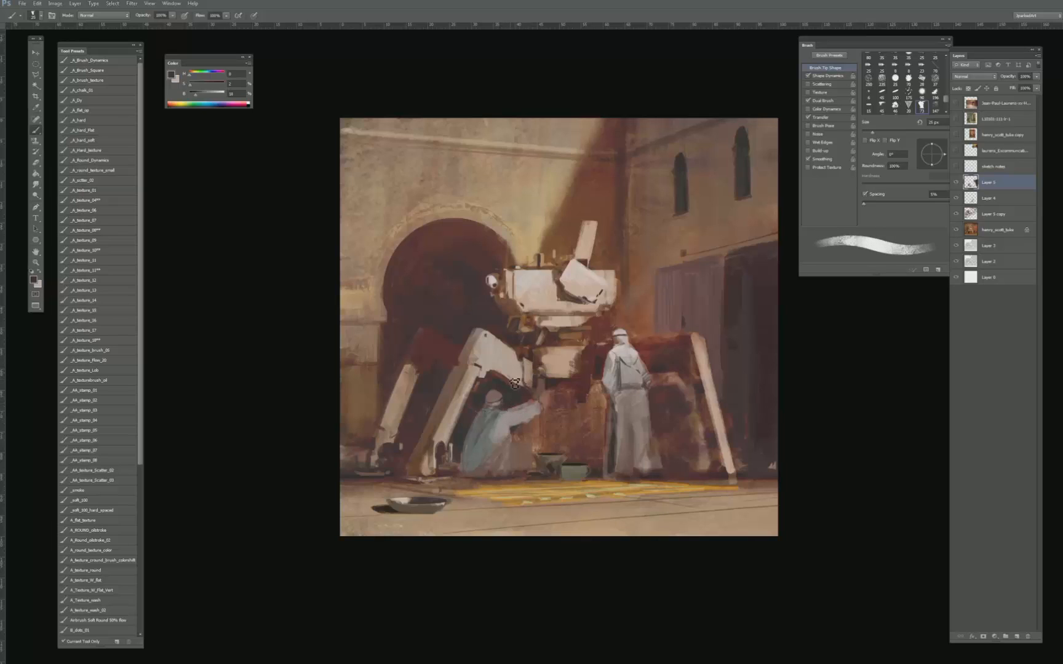
left_click(514, 429, "alt")
key("bracketleft")
key("bracketleft")
key("bracketleft")
key("bracketleft")
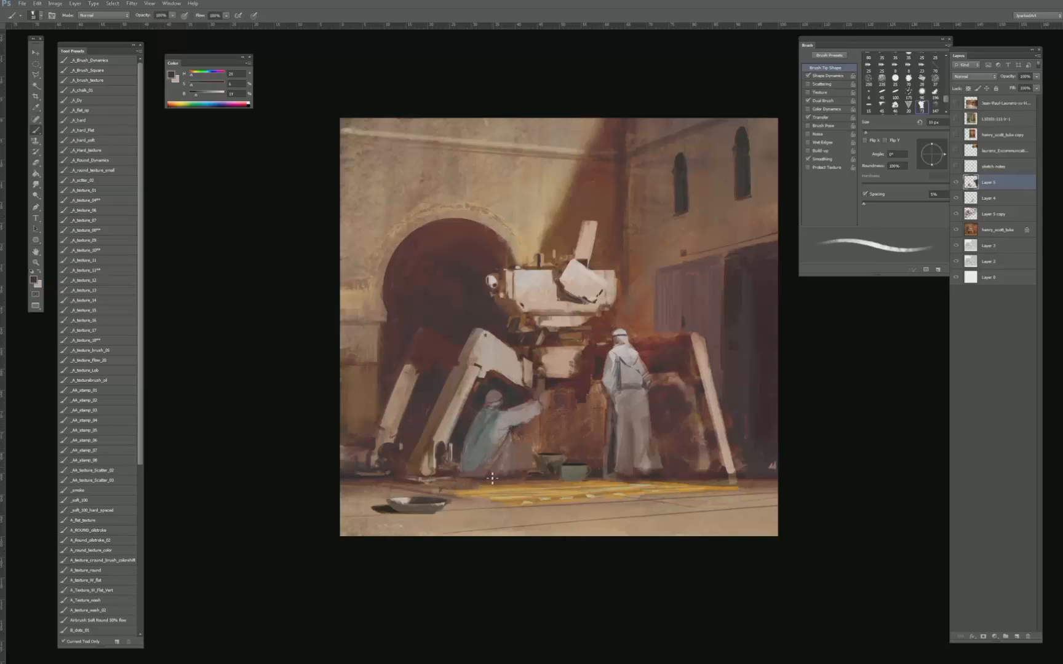
- Paint dark folds and a contact shadow at the base of the crouching figure's robe with a 20 to 25 px brush
key("bracketright")
key("bracketright")
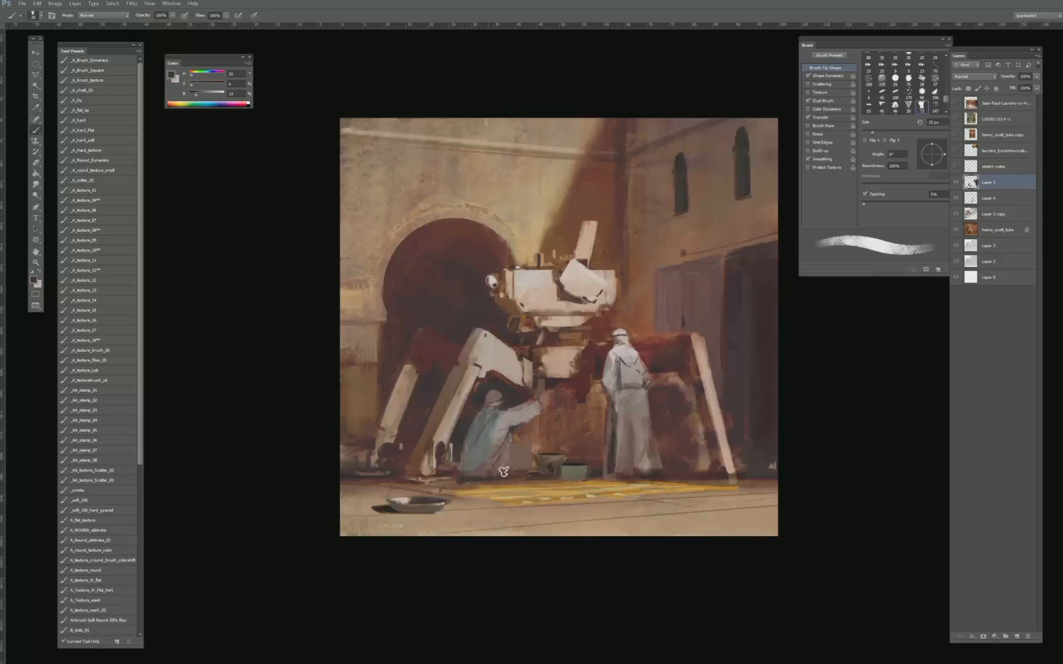
key("bracketleft")
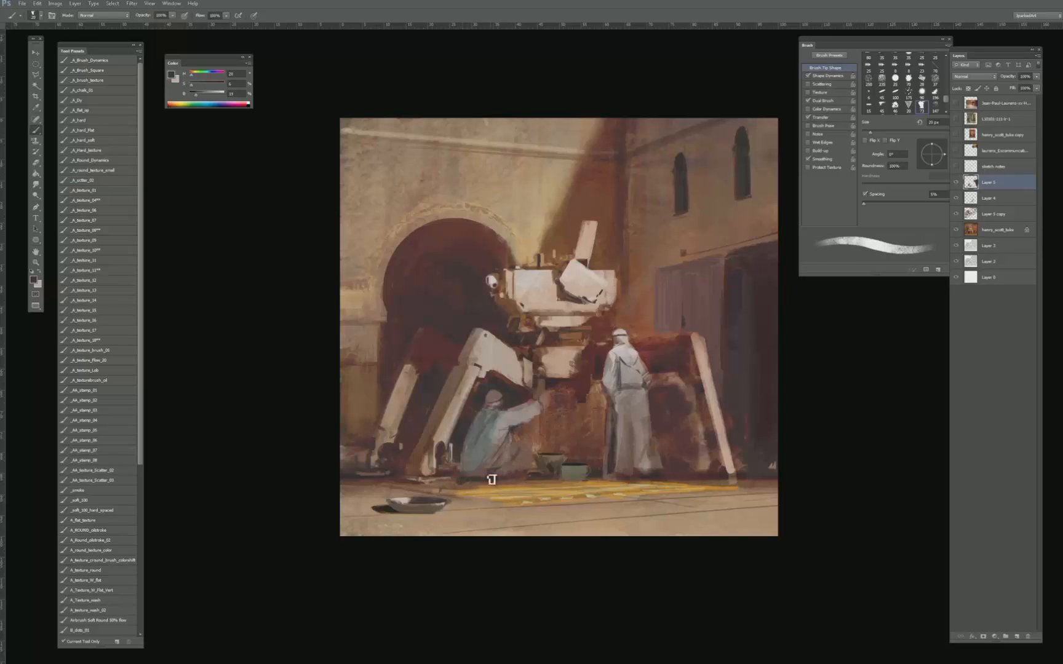
key("bracketright")
left_click(516, 447, "alt")
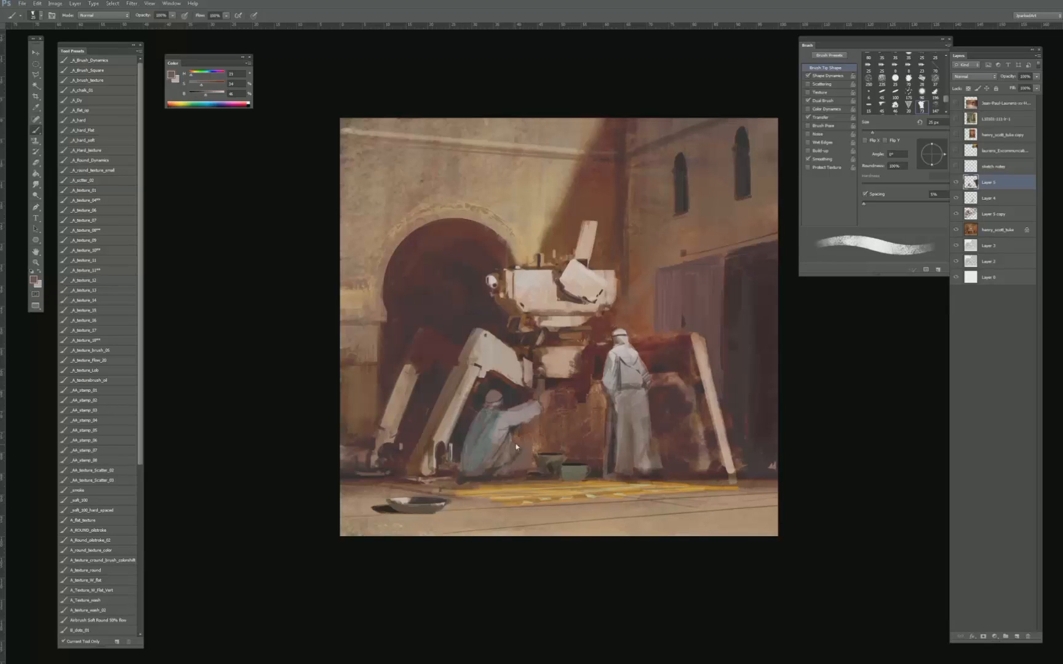
- Build up the crouching figure's knee and robe front with sampled pinkish-grey tones and a 20 px brush
left_click(505, 430, "alt")
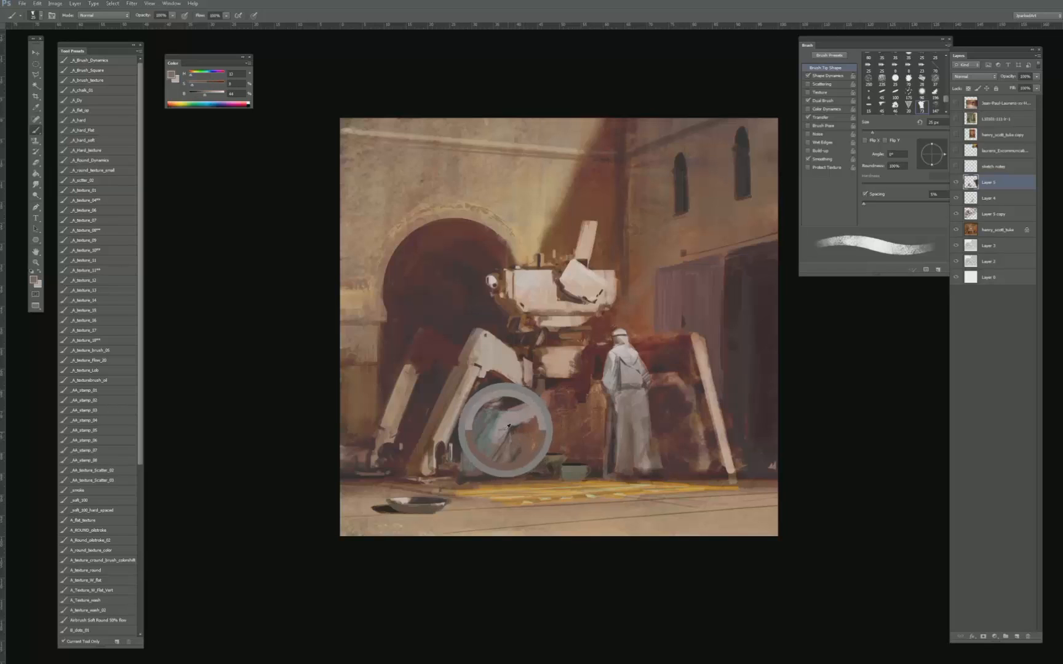
key("bracketleft")
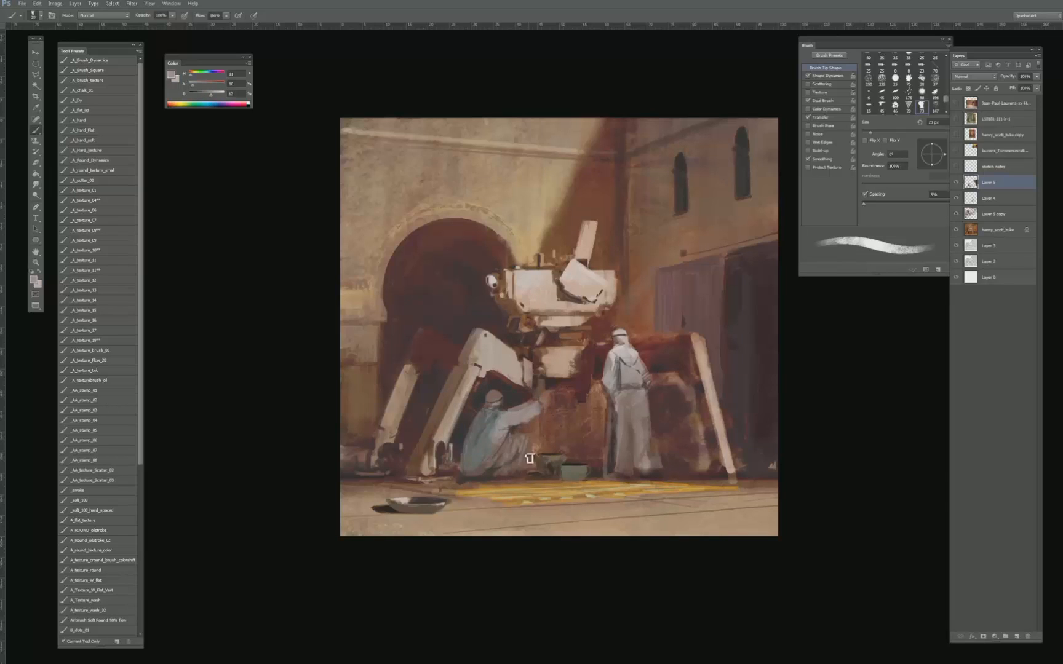
key("e")
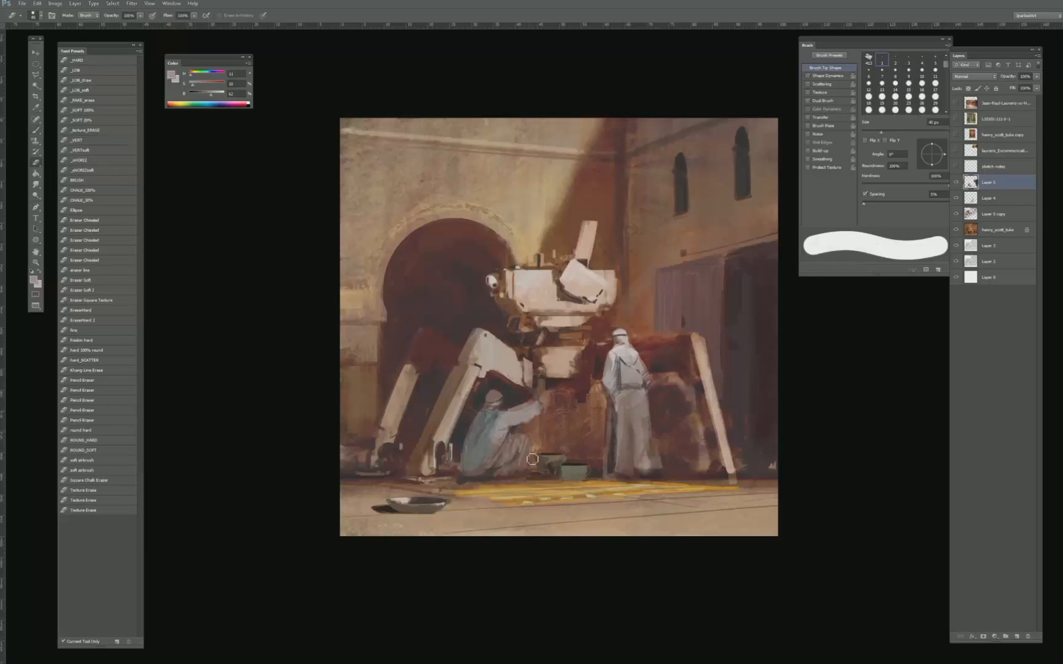
key("b")
left_click(517, 443, "alt")
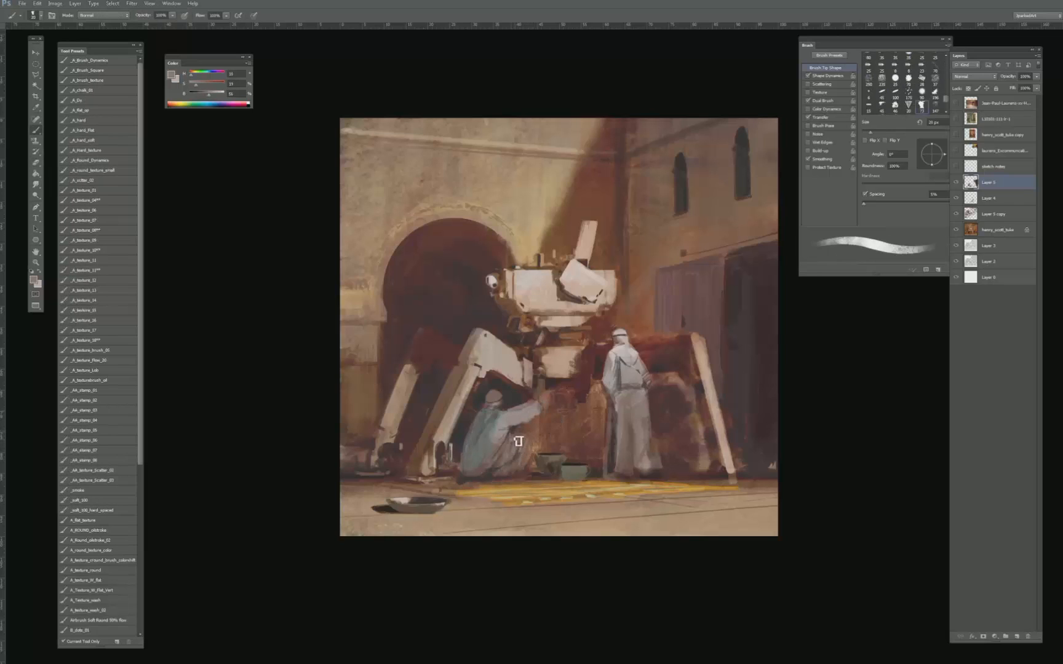
- Add dark reddish-brown shading to the lower folds of the crouching figure's robe with a sampled colour at 25 px
key("bracketright")
left_click(510, 473, "alt")
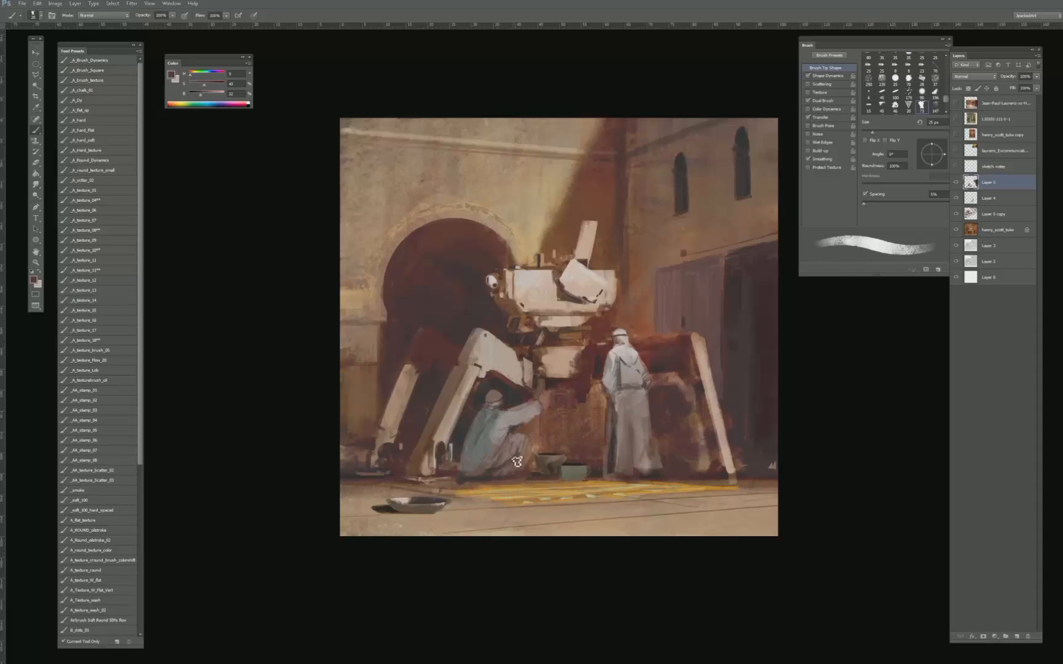
key("bracketleft")
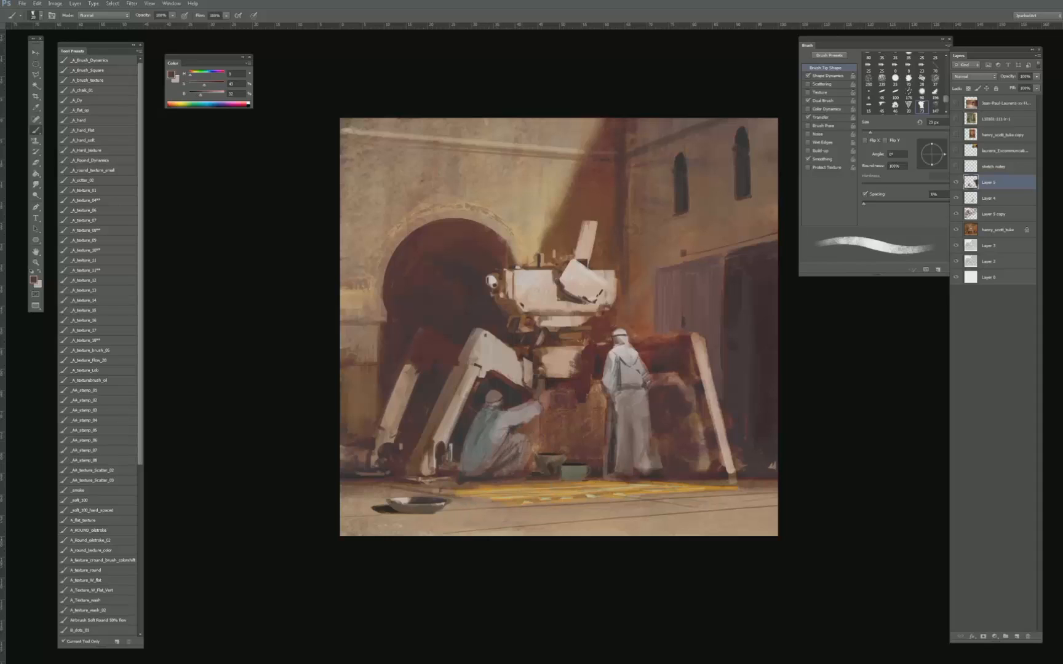
- Refine the crouching figure's robe front with a smaller brush and clean up around its raised hand with a hard round eraser
key("bracketleft")
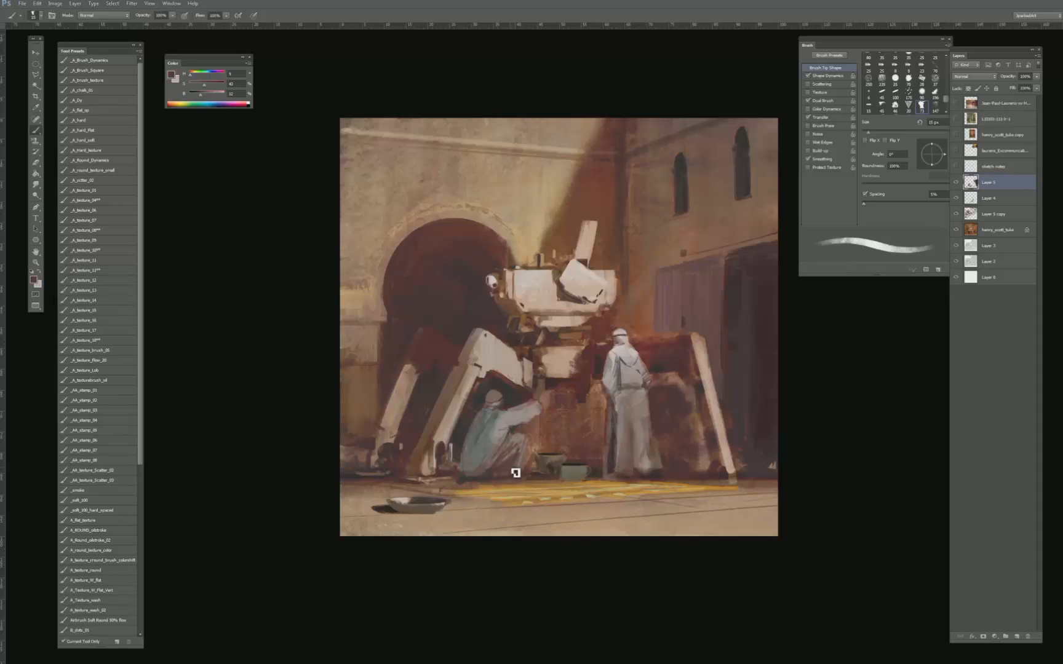
key("bracketleft")
key("bracketleft")
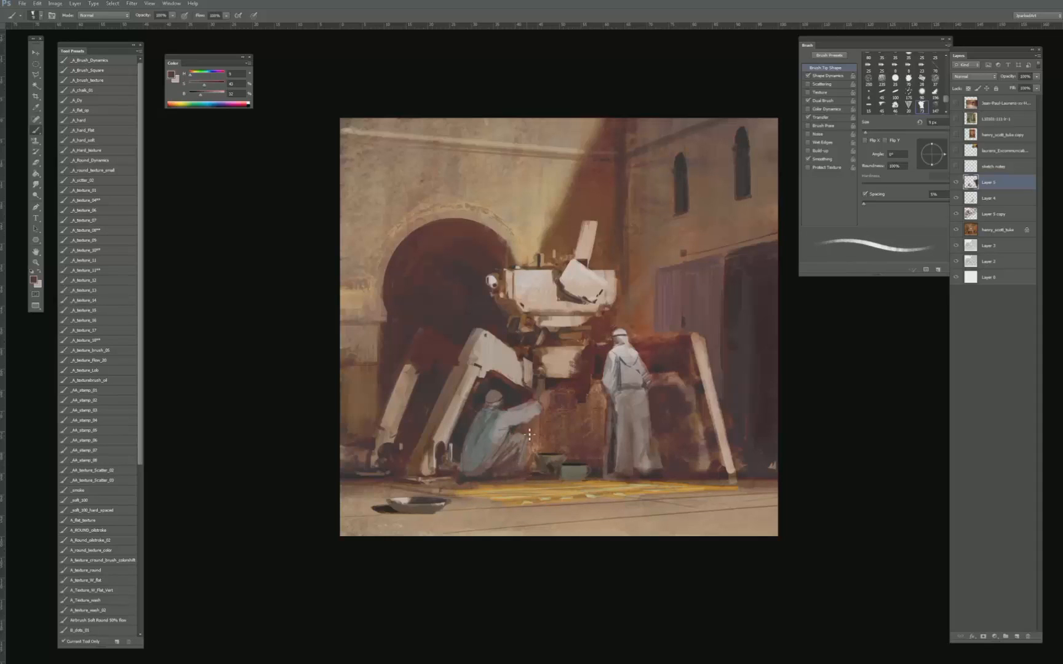
key("e")
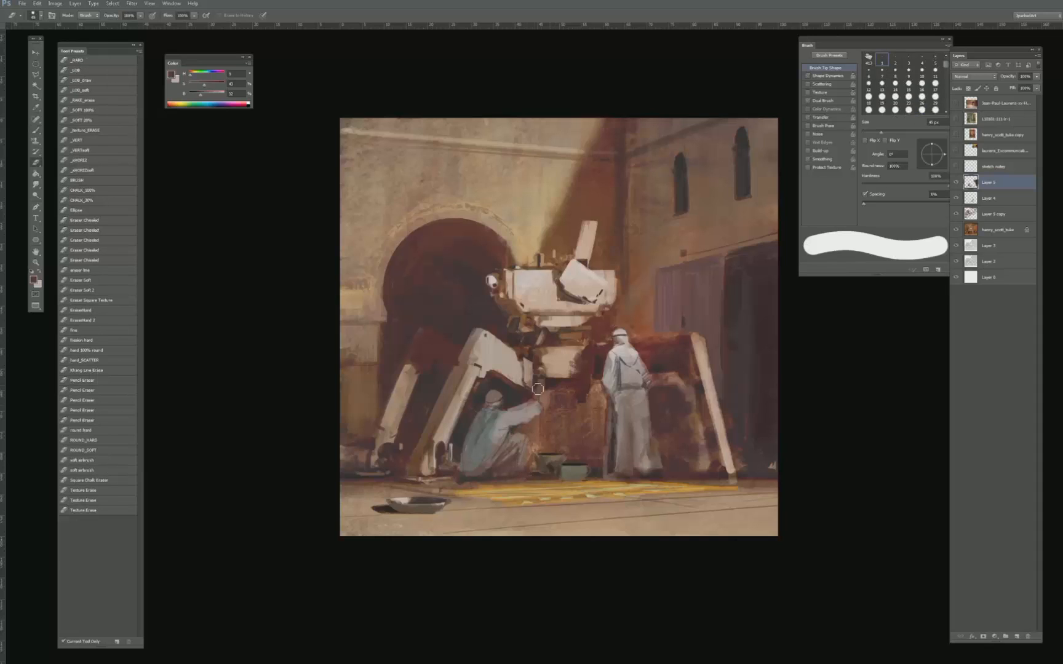
key("bracketleft")
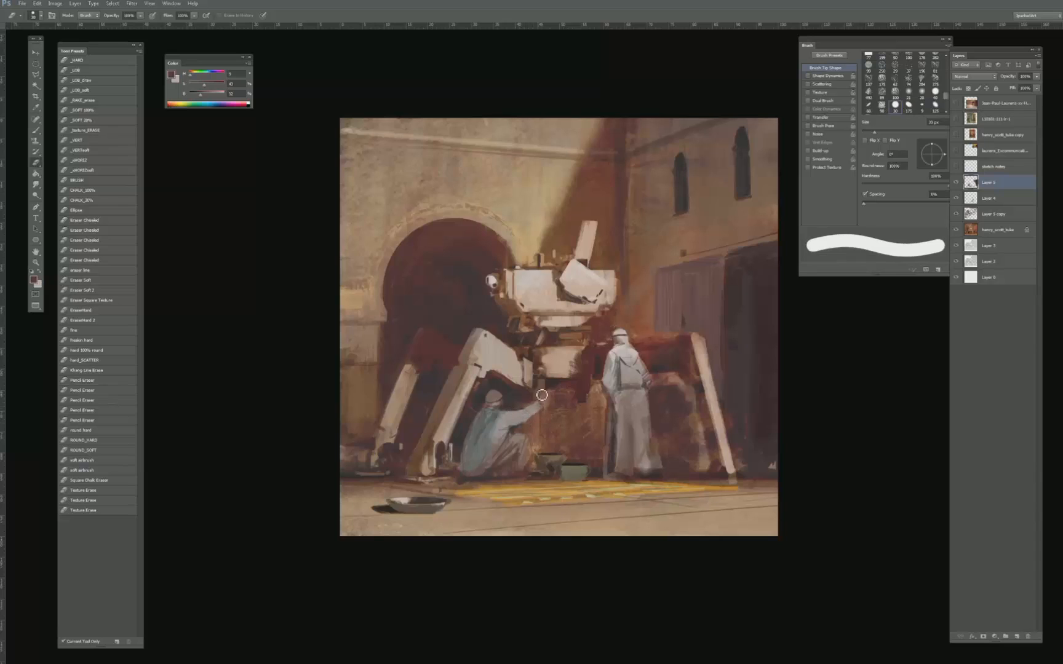
key("bracketright")
key("bracketright")
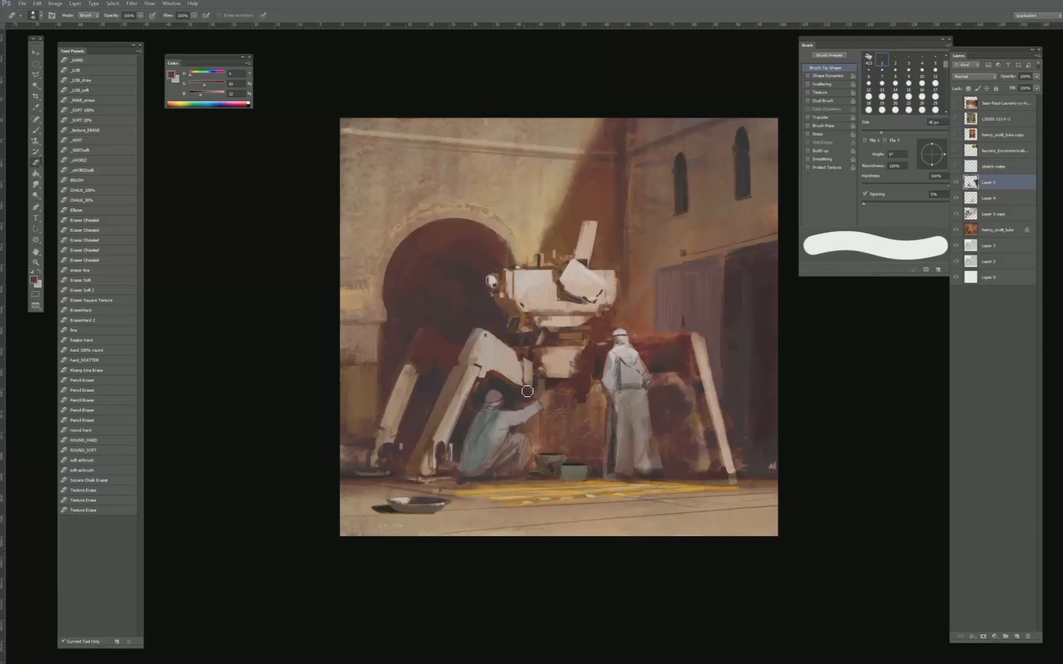
- Reshape the crouching figure's raised hand with sampled dark background and pinkish skin tones, using a 10 to 15 px brush
key("b")
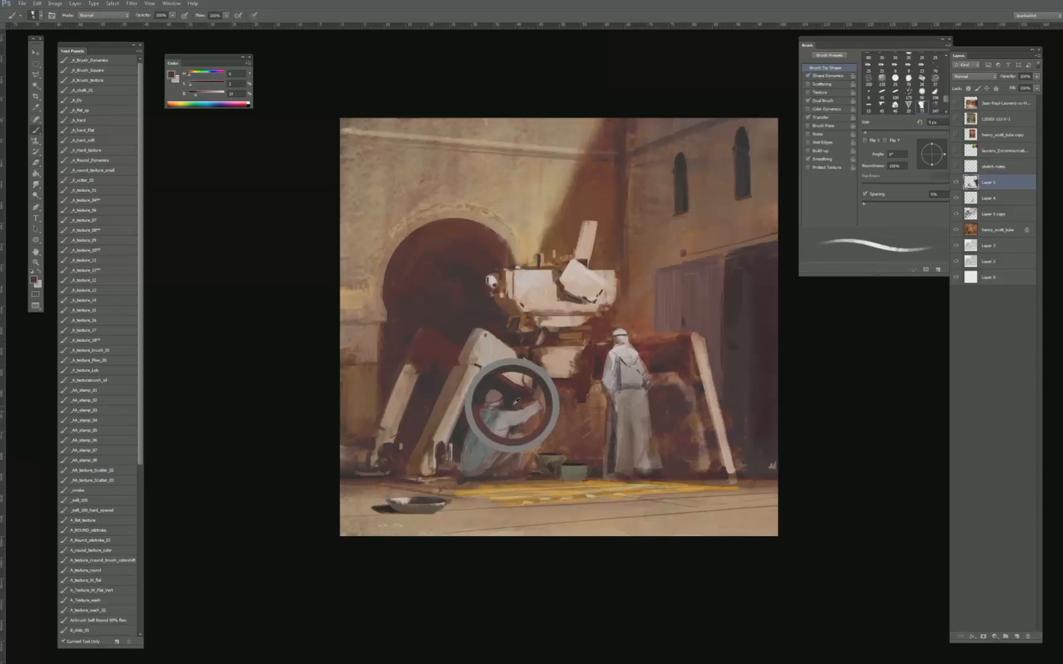
key("bracketright")
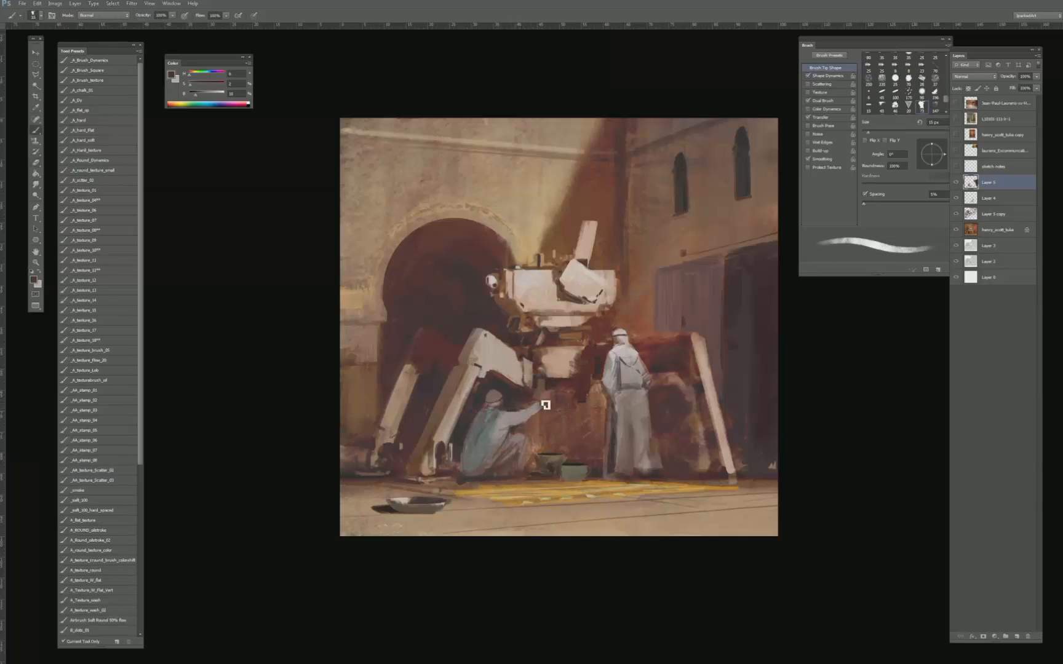
key("e")
key("b")
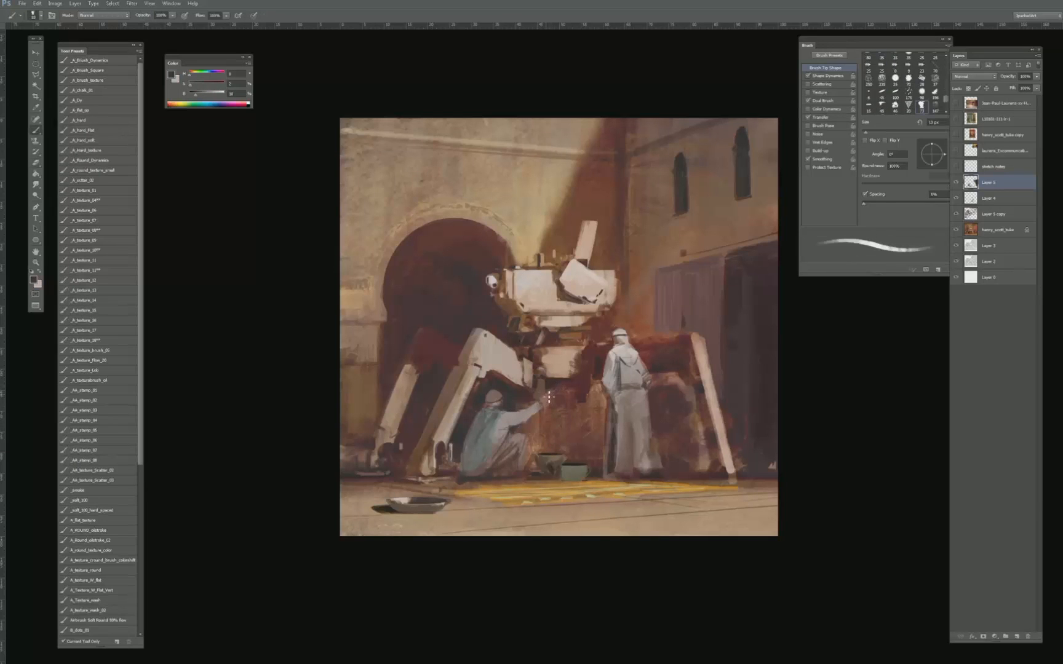
left_click(555, 383, "alt")
key("bracketright")
left_click(547, 401, "alt")
left_click(545, 407, "alt")
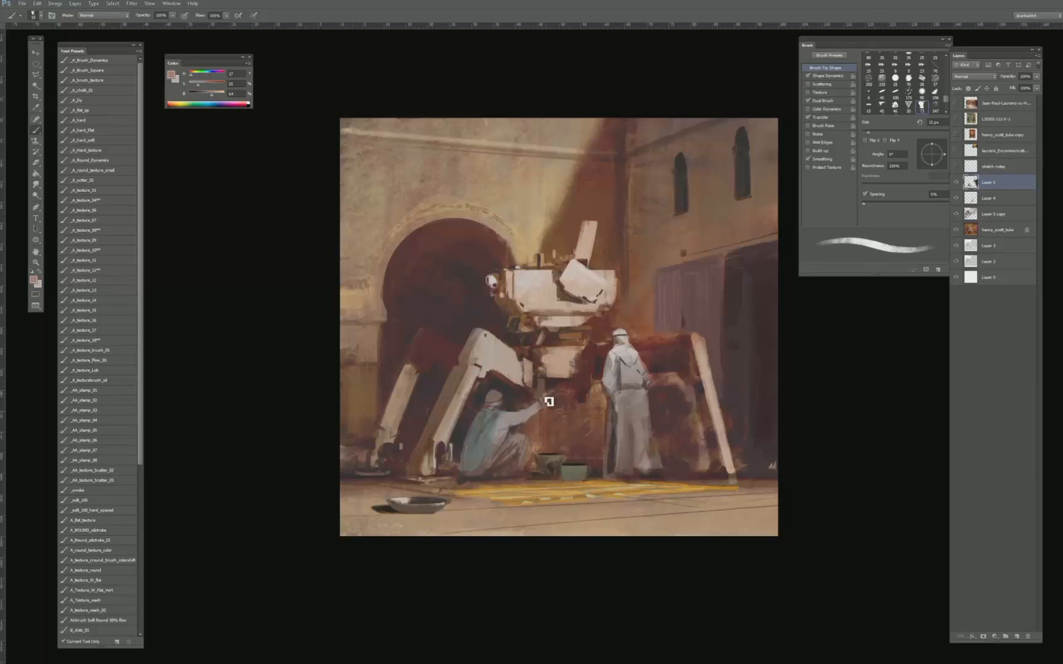
left_click_drag(555, 393, 546, 406)
- Sample a reddish-brown tone beside the crouching figure's forearm and tidy the hand's outline with a hard eraser
key("ctrl+plus")
left_click(538, 454, "alt")
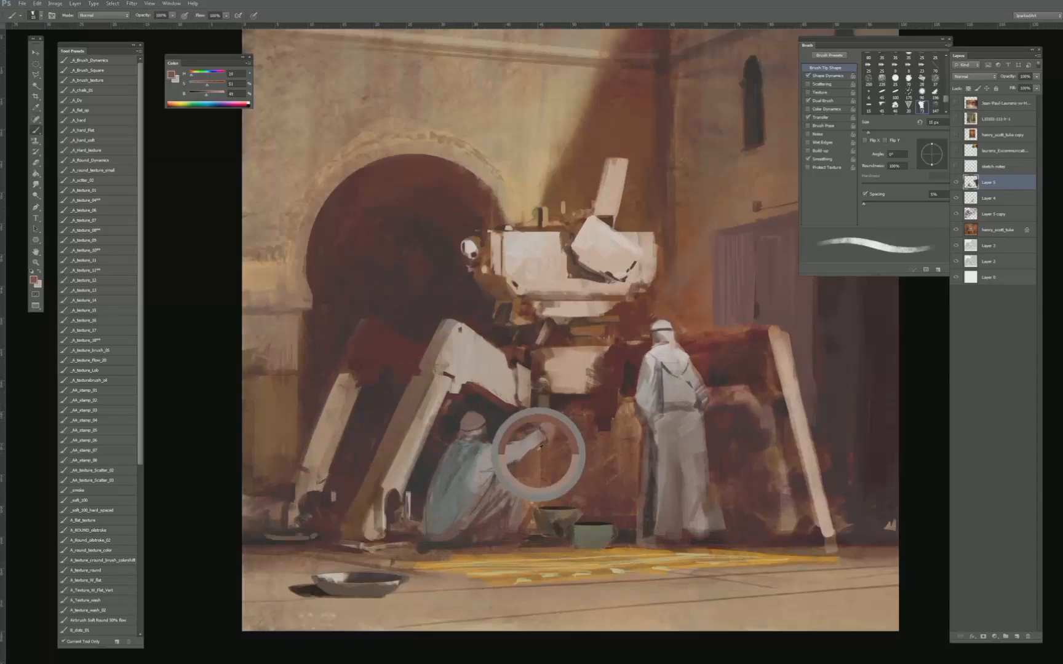
key("e")
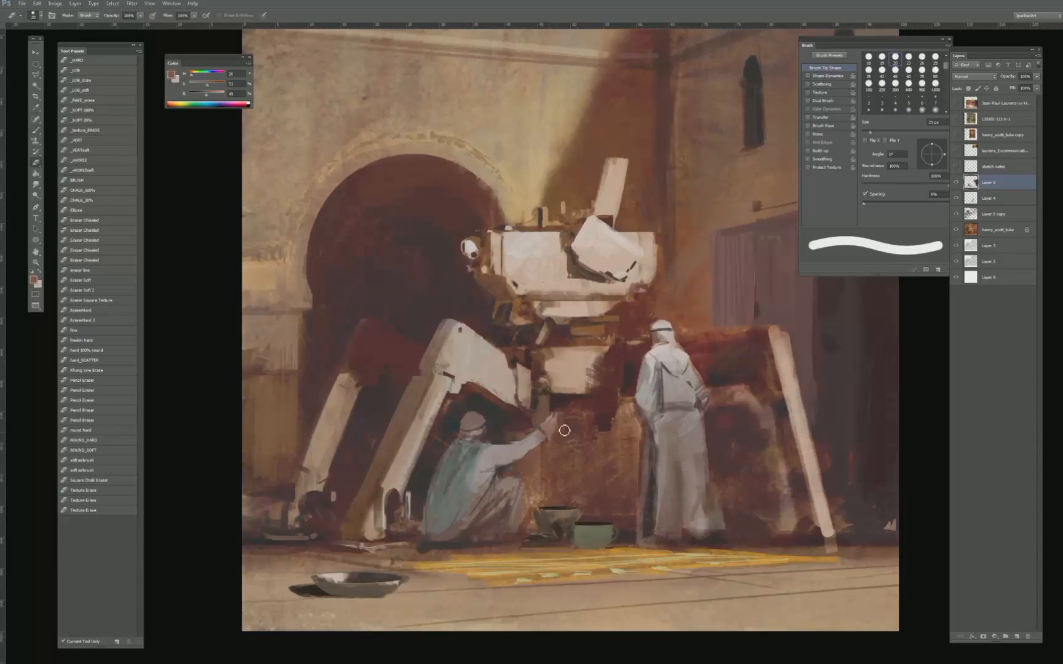
key("ctrl+minus")
key("ctrl+minus")
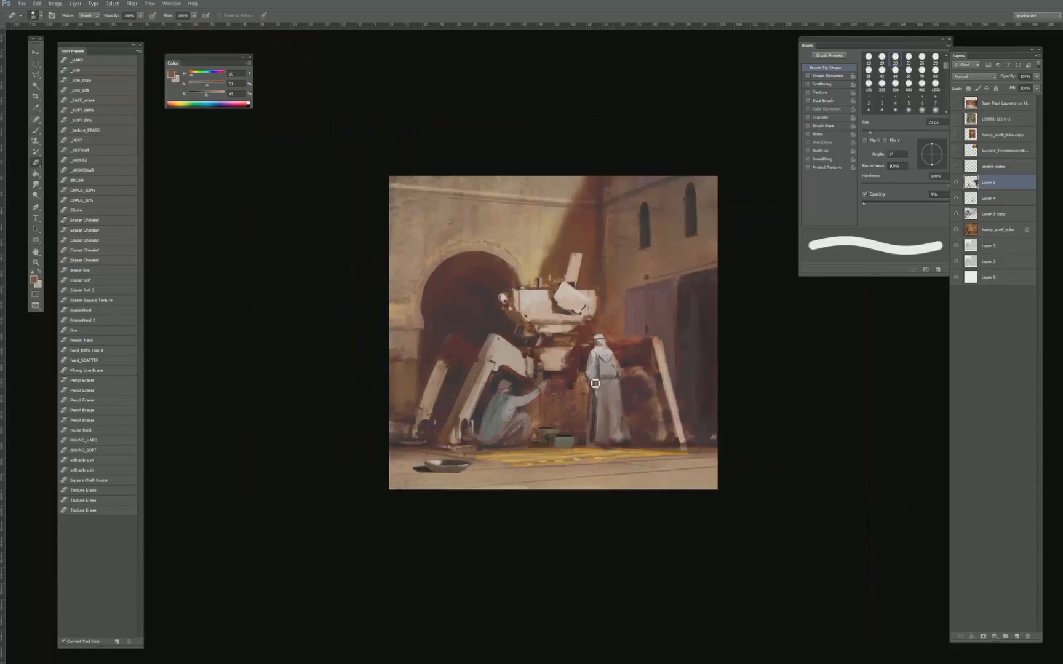
- Darken the background beside the standing figure's shoulder with sampled dark red and brown tones, using a larger brush
key("ctrl+plus")
key("b")
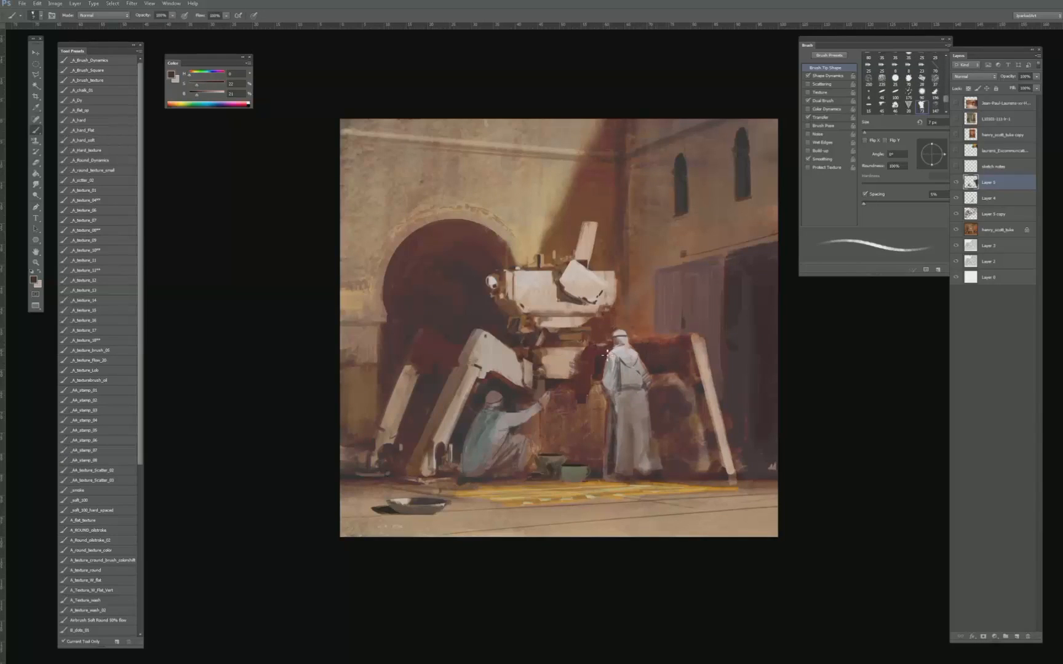
key("bracketright")
key("bracketright")
key("bracketright")
key("bracketright")
left_click(659, 348, "alt")
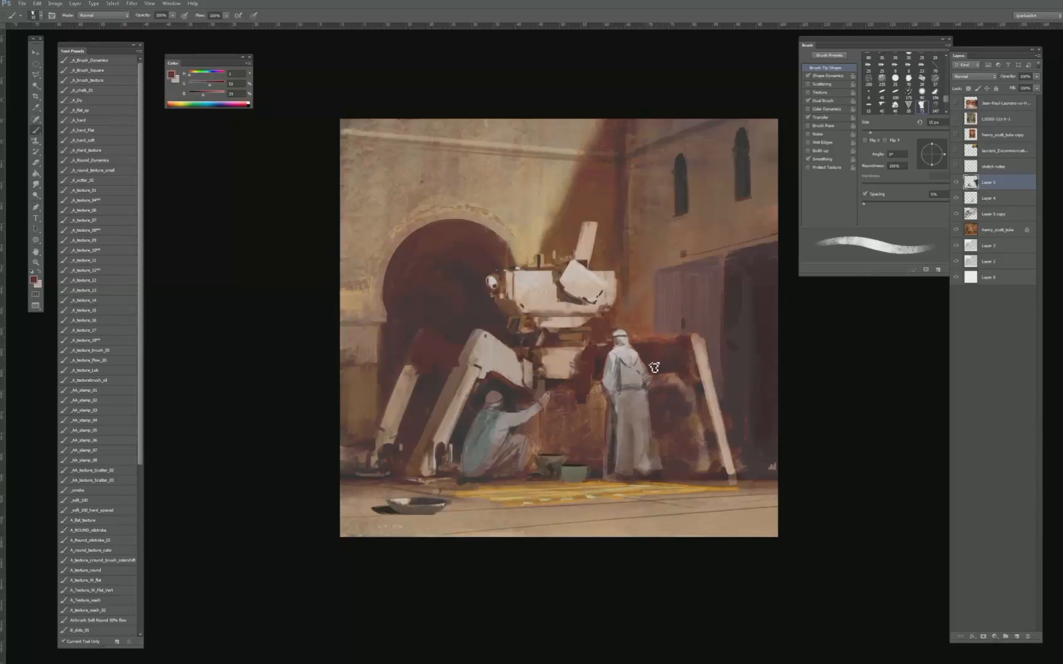
left_click(654, 352, "alt")
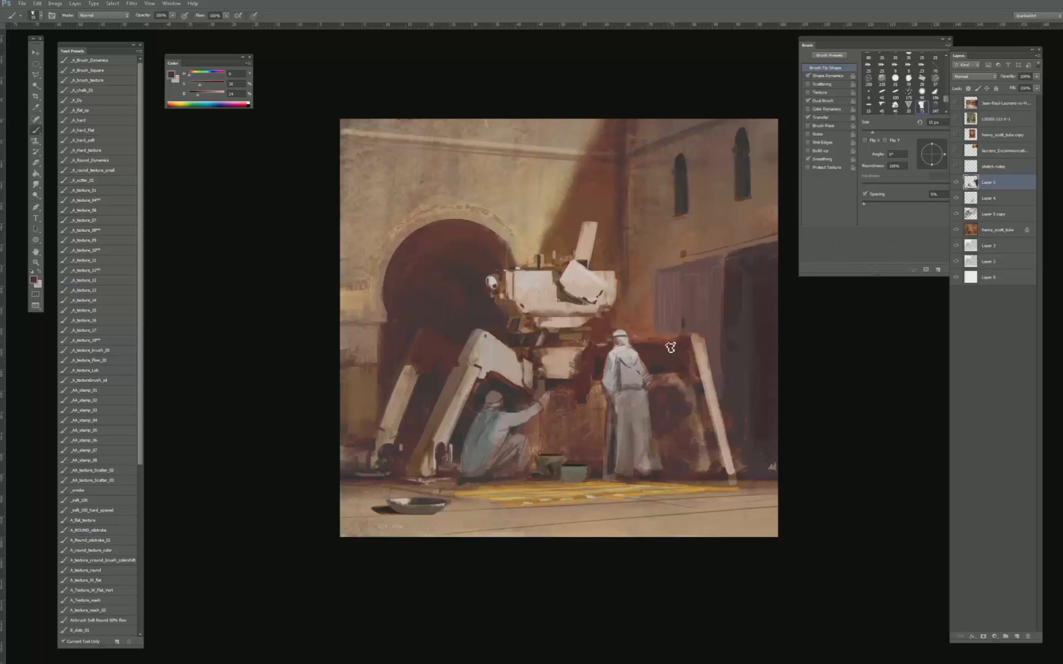
left_click(656, 349, "alt")
- Paint sampled rusty red tones around the standing figure's head and beneath the machine's body with a 25 px brush
key("bracketright")
key("bracketright")
left_click(598, 320, "alt")
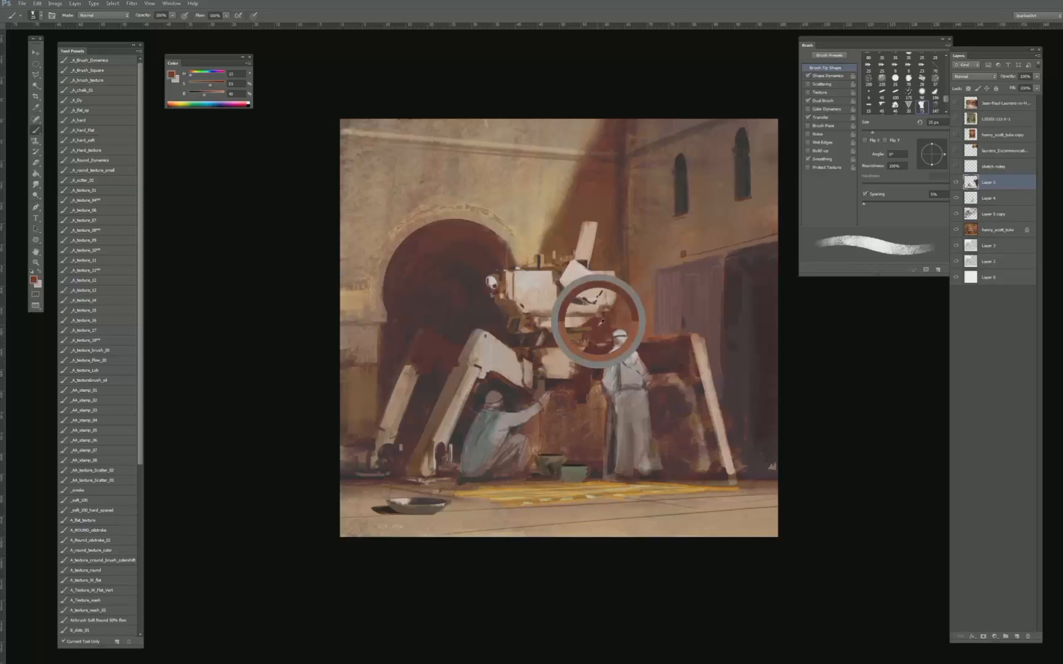
left_click(599, 328, "alt")
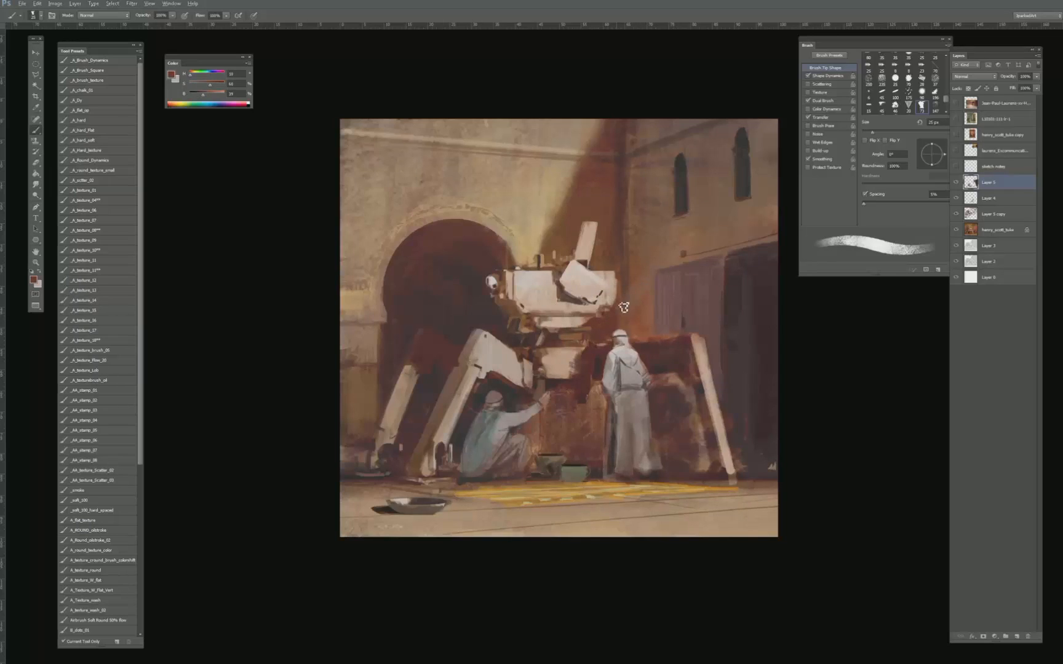
left_click(628, 336, "alt")
left_click(640, 322, "alt")
- Deepen the shadow around the crouching figure's head with a sampled dark grey, using a 15 to 20 px brush
left_click(489, 383, "alt")
key("bracketleft")
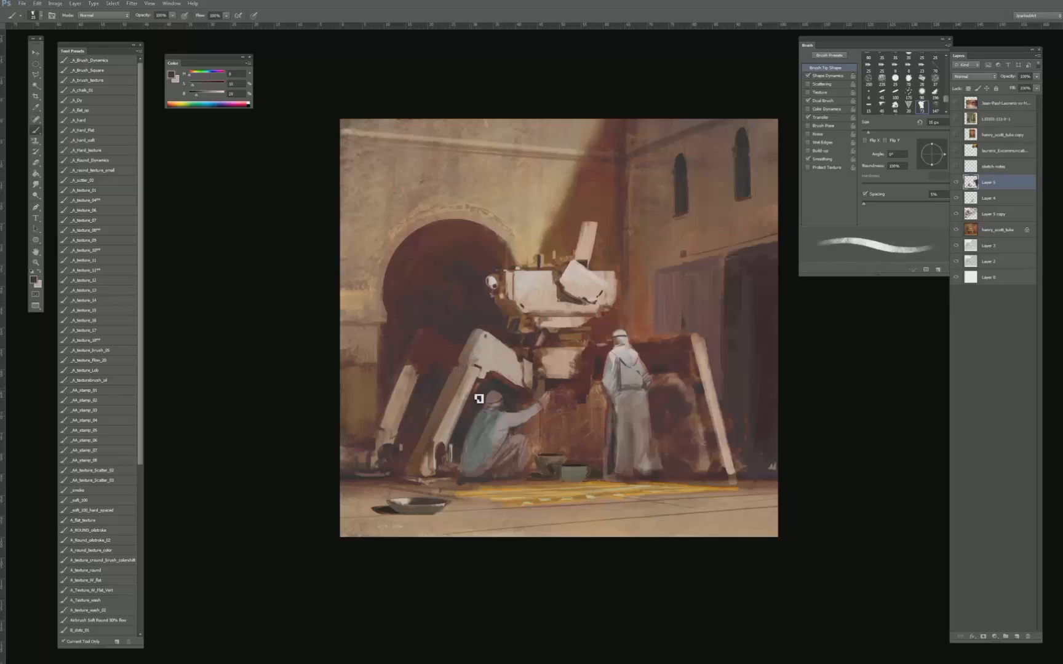
key("bracketright")
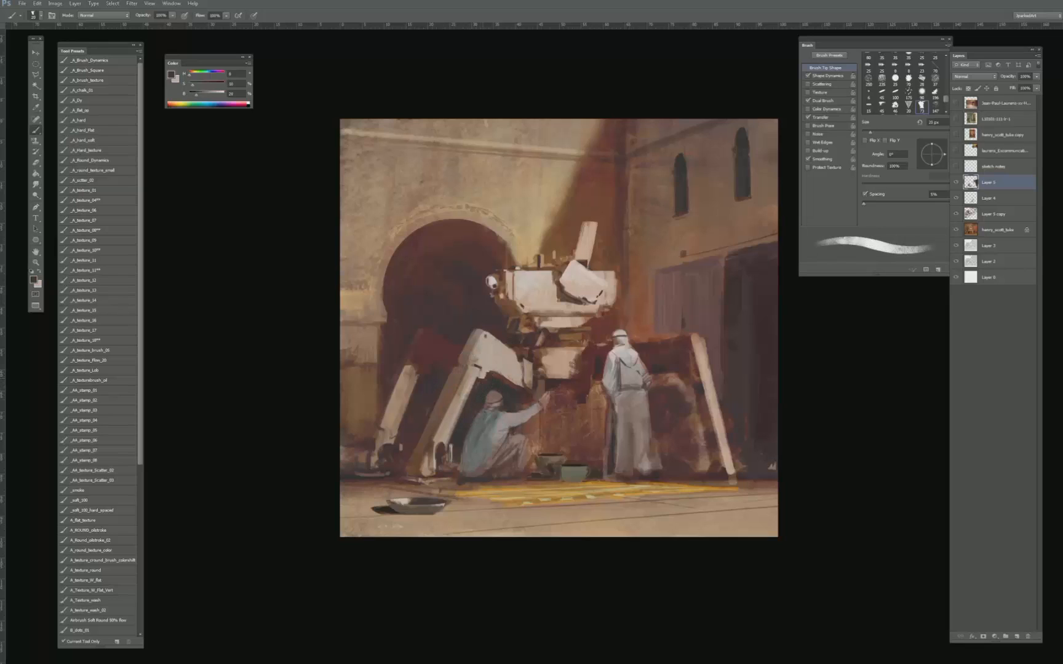
- Rework the lower edge of the machine's knee plate above the crouching figure with sampled pale pinkish-grey and dark brown tones
left_click(483, 372, "alt")
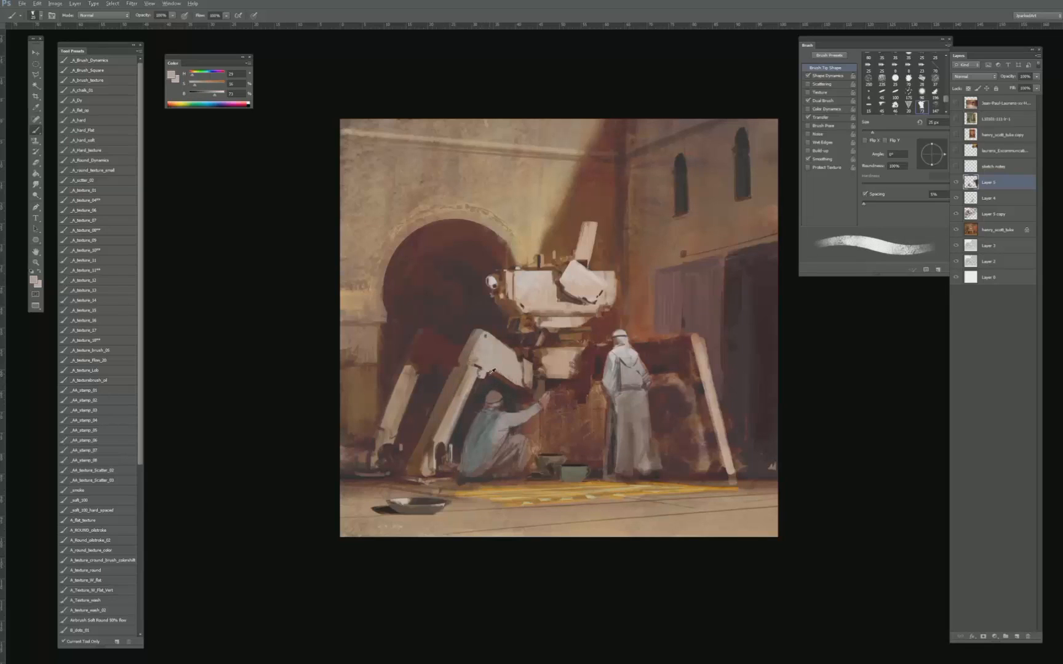
left_click(487, 377, "alt")
key("bracketleft")
left_click(483, 371, "alt")
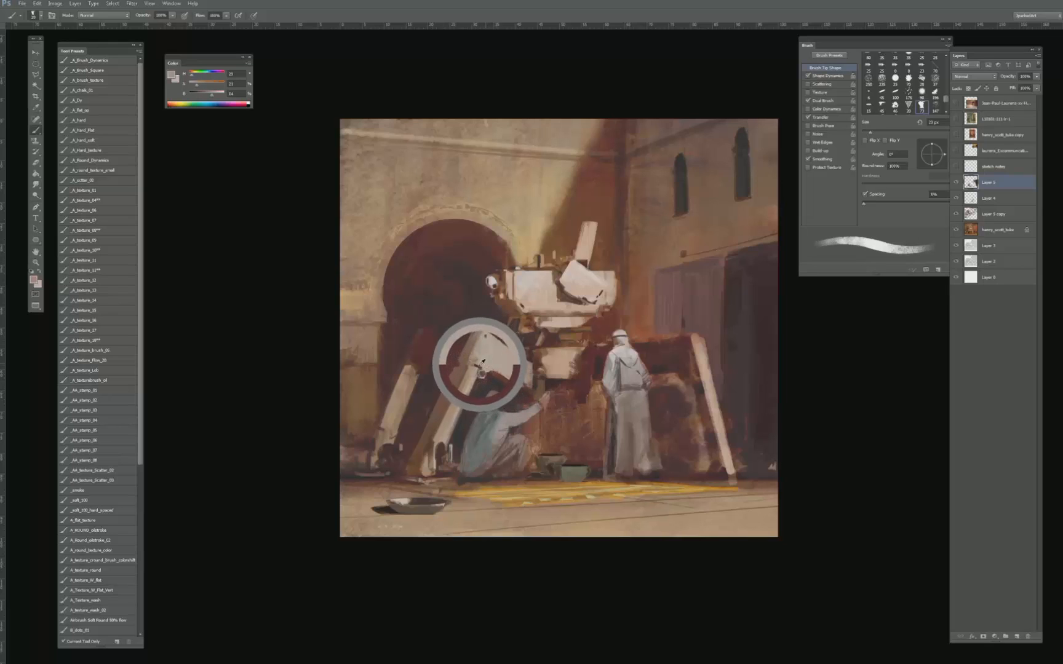
left_click(483, 371, "alt")
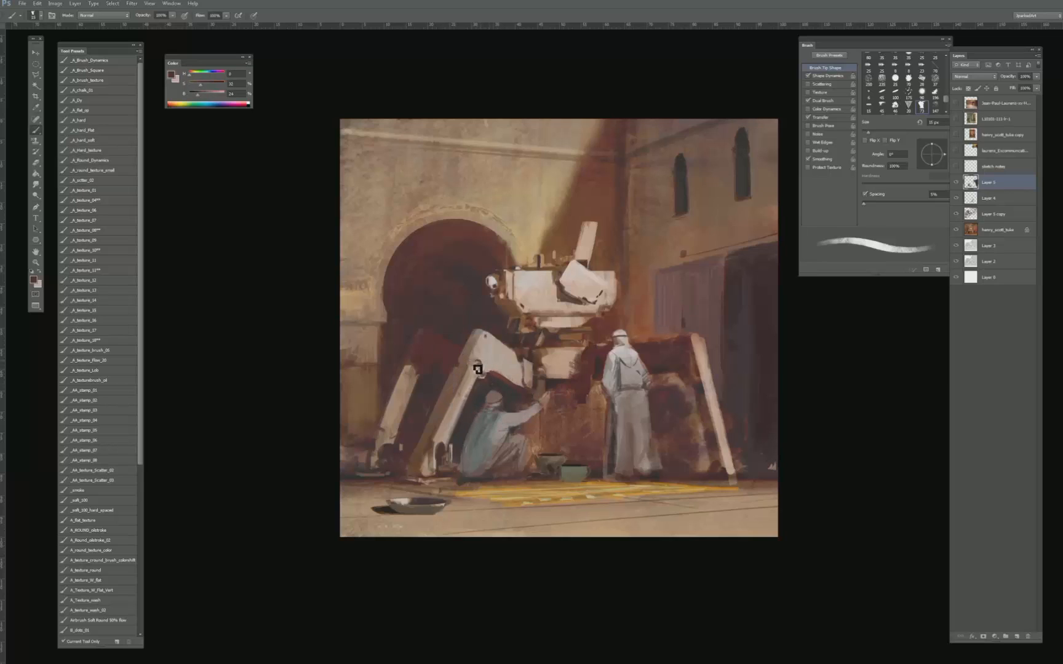
left_click(479, 368, "alt")
left_click(484, 372, "alt")
- Define the joint between the machine's knee plate and lower leg with sampled tones, alternating between smaller and larger brush sizes
key("bracketleft")
left_click(469, 366, "alt")
key("bracketright")
left_click(464, 360, "alt")
left_click(476, 364, "alt")
key("bracketleft")
left_click(456, 366, "alt")
- Sharpen the upper corner of the machine's knee plate with sampled warm grey and dark brown, using a 10 px brush
left_click(477, 339, "alt")
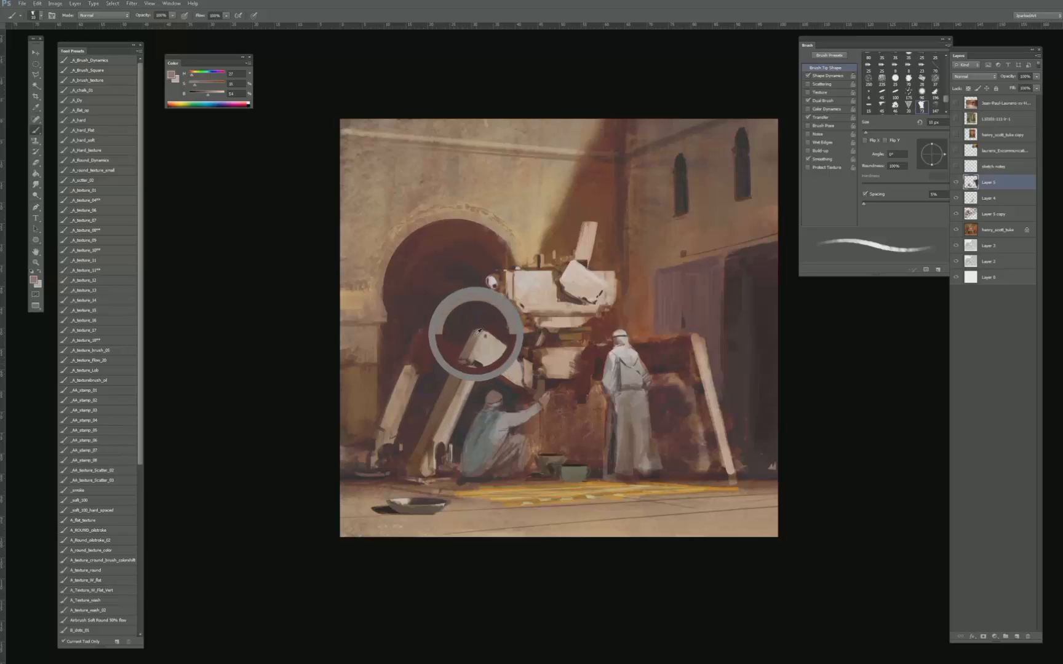
left_click(477, 339, "alt")
left_click(482, 327, "alt")
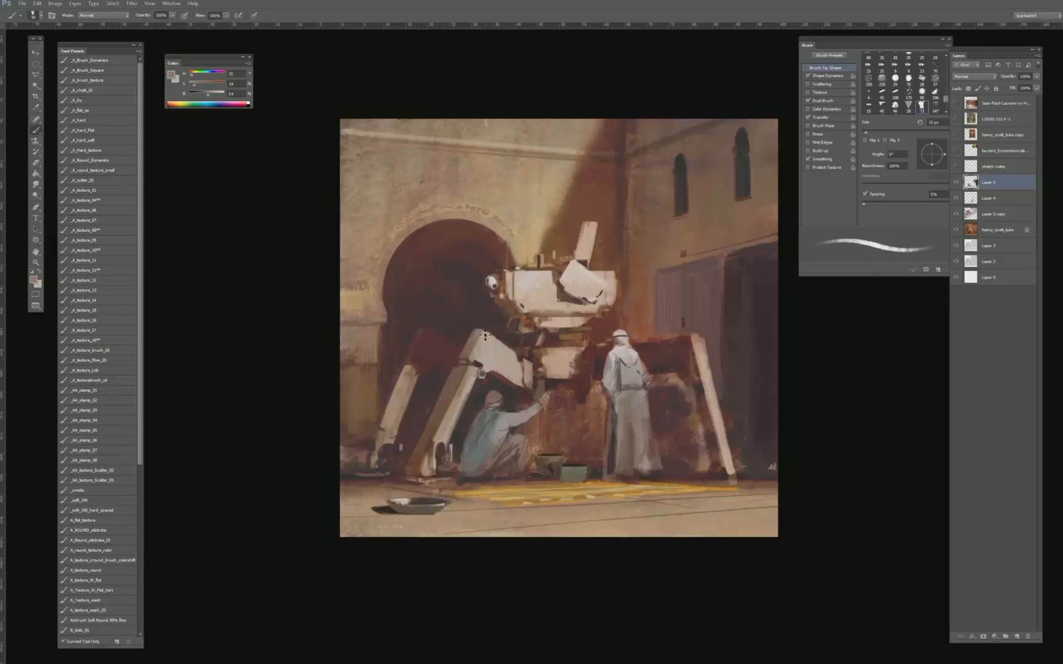
left_click(487, 331, "alt")
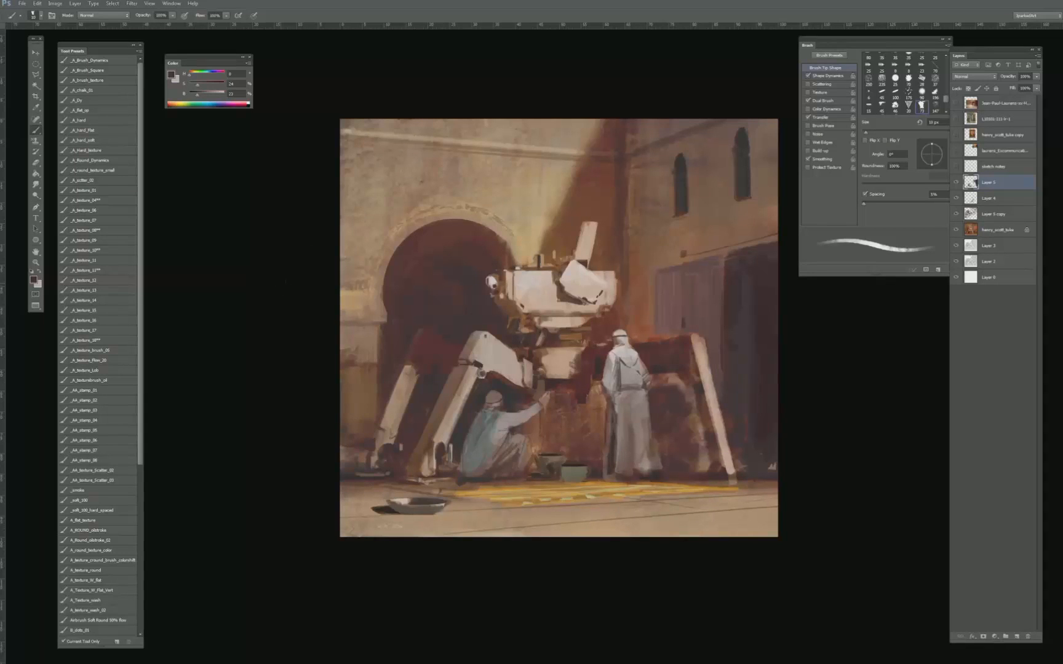
- Deepen the shadow between the machine's two nearer legs with sampled dark brown and grey tones, using a 25 to 35 px brush
key("bracketright")
key("bracketright")
key("bracketright")
mouse_move(397, 501)
left_mouse_down()
mouse_move(557, 367)
mouse_move(545, 387)
mouse_move(492, 381)
left_mouse_up()
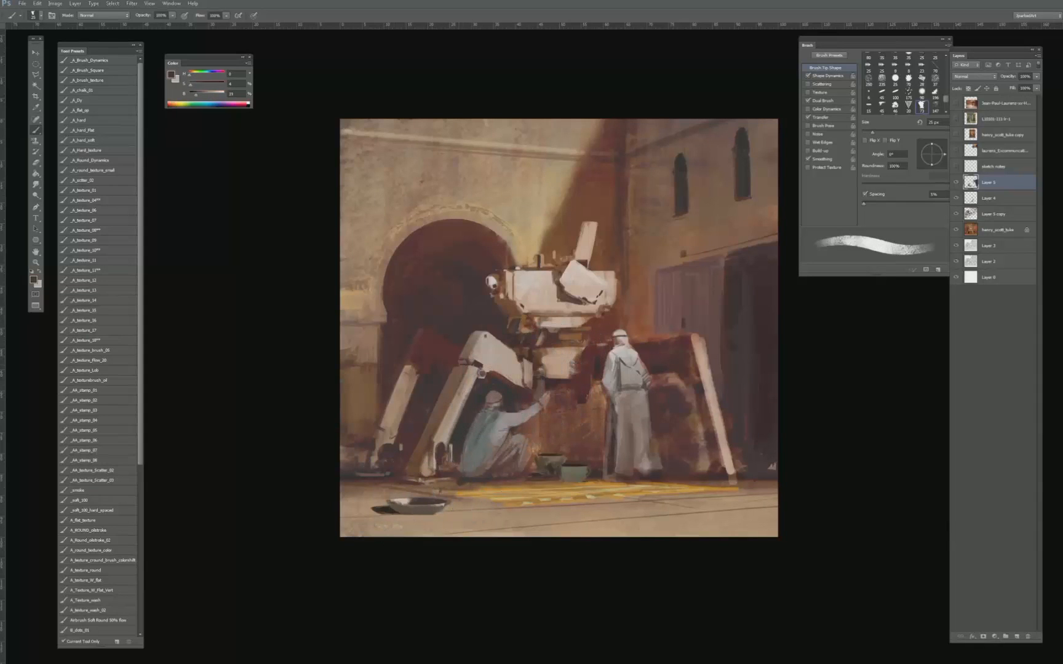
key("bracketleft")
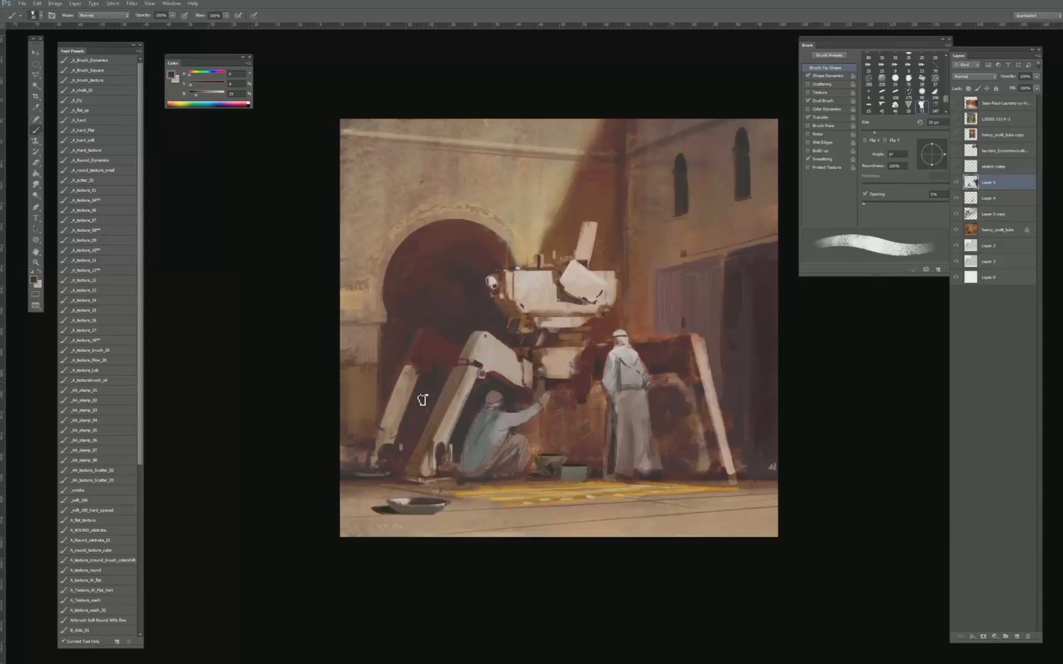
left_click(468, 305, "alt")
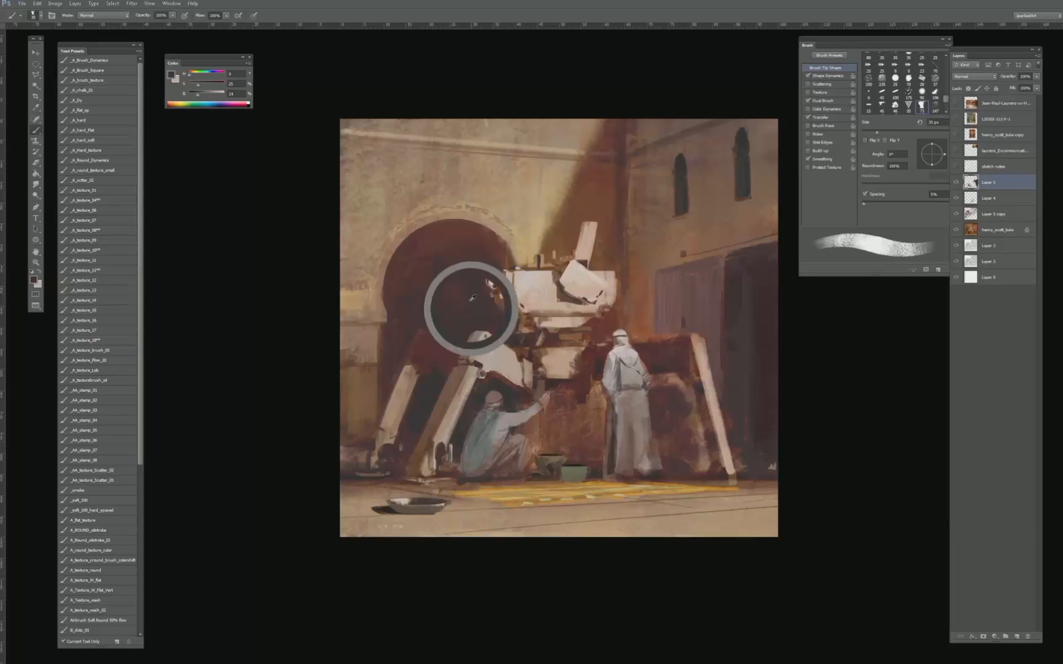
left_click(490, 387, "alt")
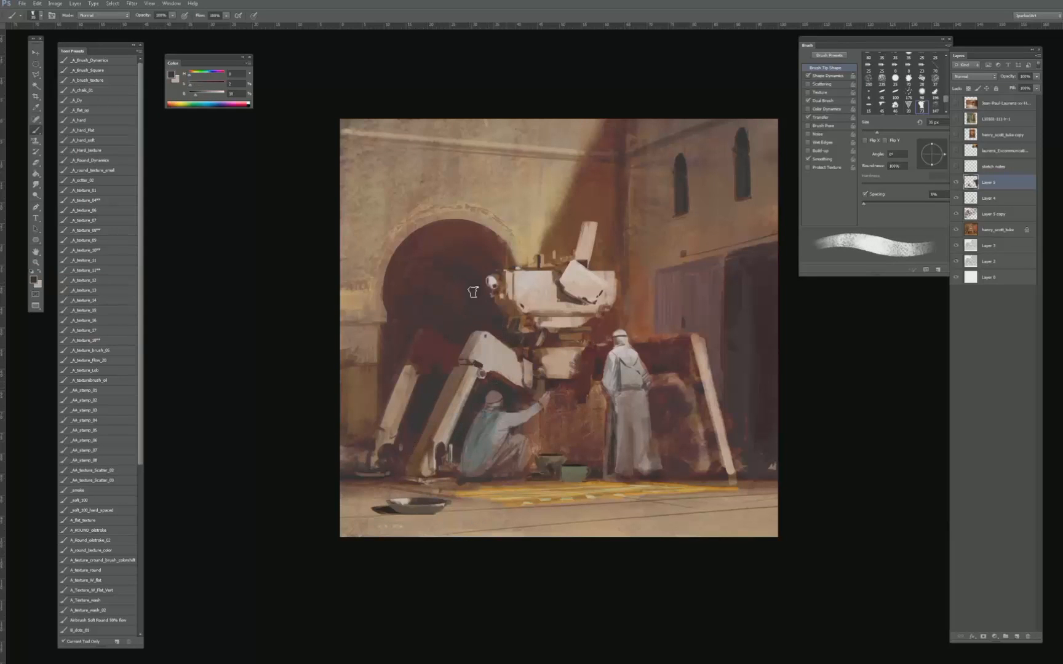
- Raise the paint colour's saturation to 44% and block in a near-black shadow in the archway between the machine's eye and knee plate
left_click_drag(191, 88, 203, 90)
key("bracketleft")
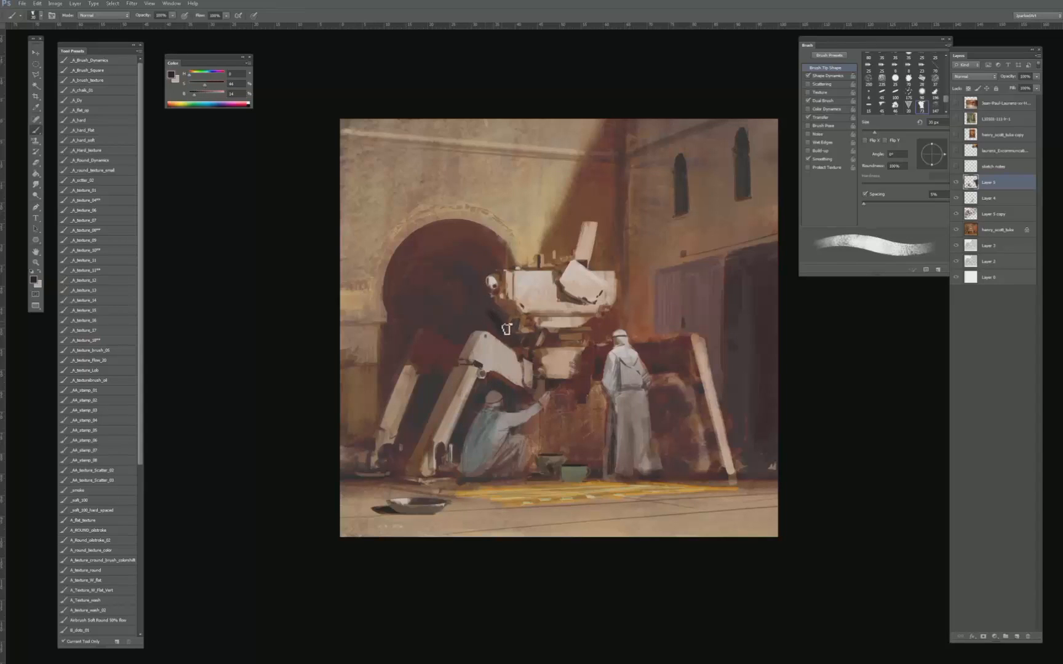
mouse_move(499, 325)
left_mouse_down()
mouse_move(472, 324)
mouse_move(491, 328)
mouse_move(453, 337)
mouse_move(485, 301)
left_mouse_up()
key("bracketright")
key("bracketright")
key("bracketright")
key("bracketright")
key("bracketright")
key("bracketright")
key("bracketleft")
key("bracketleft")
key("bracketleft")
key("bracketleft")
key("bracketleft")
key("bracketleft")
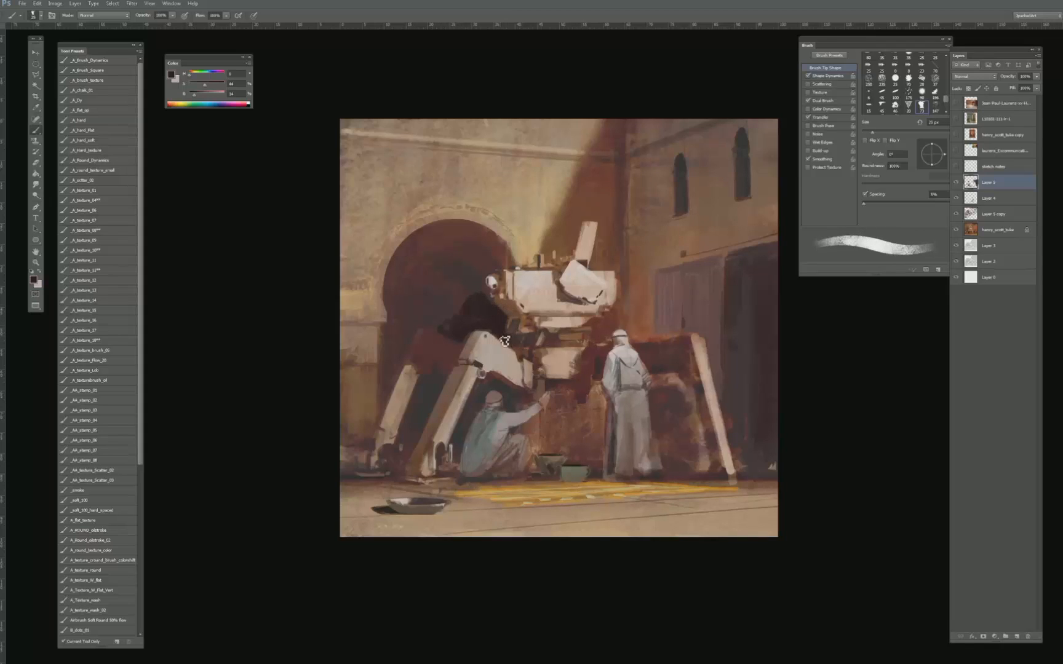
- Refine the dark shadow's edge around the machine's round eye with a 10 to 15 px brush
key("bracketleft")
key("bracketleft")
key("bracketleft")
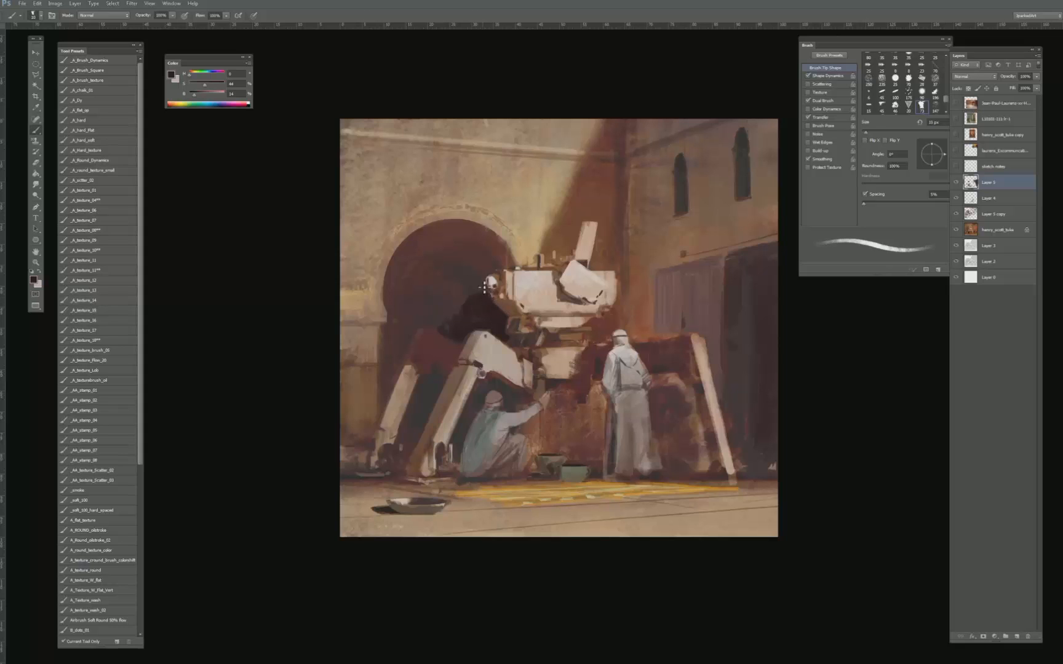
key("bracketright")
key("ctrl+minus")
key("ctrl+minus")
key("ctrl+minus")
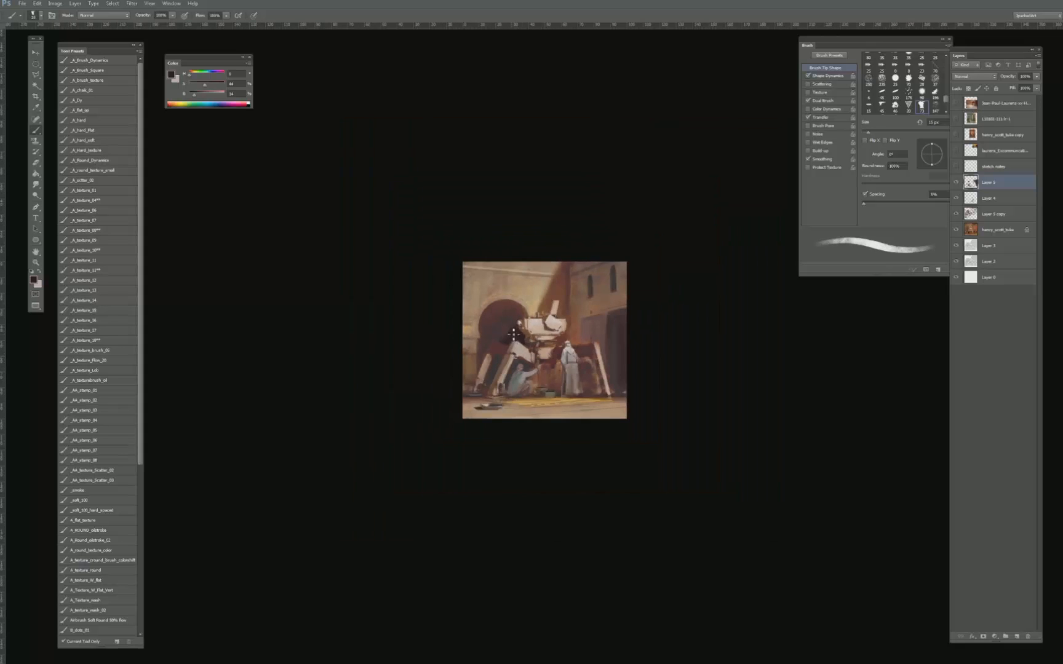
key("ctrl+plus")
key("ctrl+plus")
key("ctrl+plus")
- Extend the near-black shadow up through the archway's interior with a brush of 40 px or more
key("bracketright")
key("bracketright")
key("bracketright")
key("bracketright")
key("bracketright")
key("bracketright")
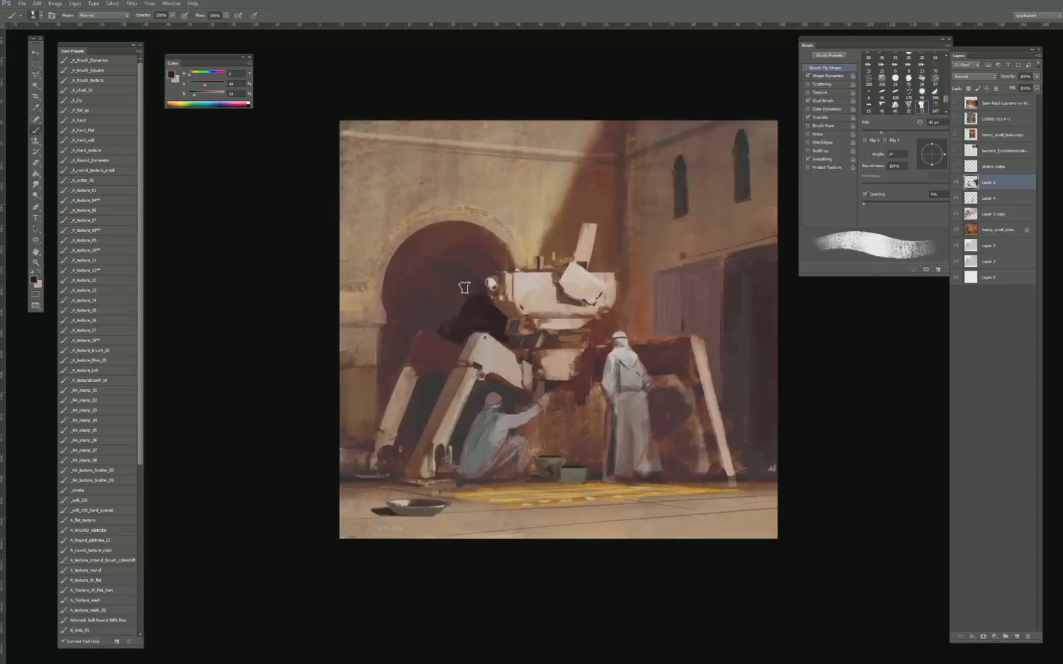
key("bracketright")
key("bracketright")
key("bracketright")
key("bracketright")
mouse_move(464, 288)
left_mouse_down()
mouse_move(453, 308)
mouse_move(430, 317)
mouse_move(438, 323)
mouse_move(420, 318)
mouse_move(429, 284)
mouse_move(414, 293)
mouse_move(386, 383)
mouse_move(401, 315)
mouse_move(394, 293)
mouse_move(435, 272)
mouse_move(397, 296)
mouse_move(395, 277)
mouse_move(440, 265)
mouse_move(396, 290)
mouse_move(433, 261)
mouse_move(458, 276)
mouse_move(391, 287)
mouse_move(414, 257)
mouse_move(463, 274)
mouse_move(427, 266)
mouse_move(420, 250)
mouse_move(473, 287)
mouse_move(401, 262)
mouse_move(472, 268)
mouse_move(424, 267)
mouse_move(448, 248)
mouse_move(461, 277)
mouse_move(389, 280)
mouse_move(450, 244)
mouse_move(414, 245)
mouse_move(484, 280)
mouse_move(396, 255)
mouse_move(484, 260)
mouse_move(411, 290)
mouse_move(427, 244)
left_mouse_up()
- Lock the layer's transparency, even out the dark tones around the machine's rear knee with a 90 to 150 px brush, and unlock it
key("slash")
key("bracketright")
key("bracketright")
key("bracketright")
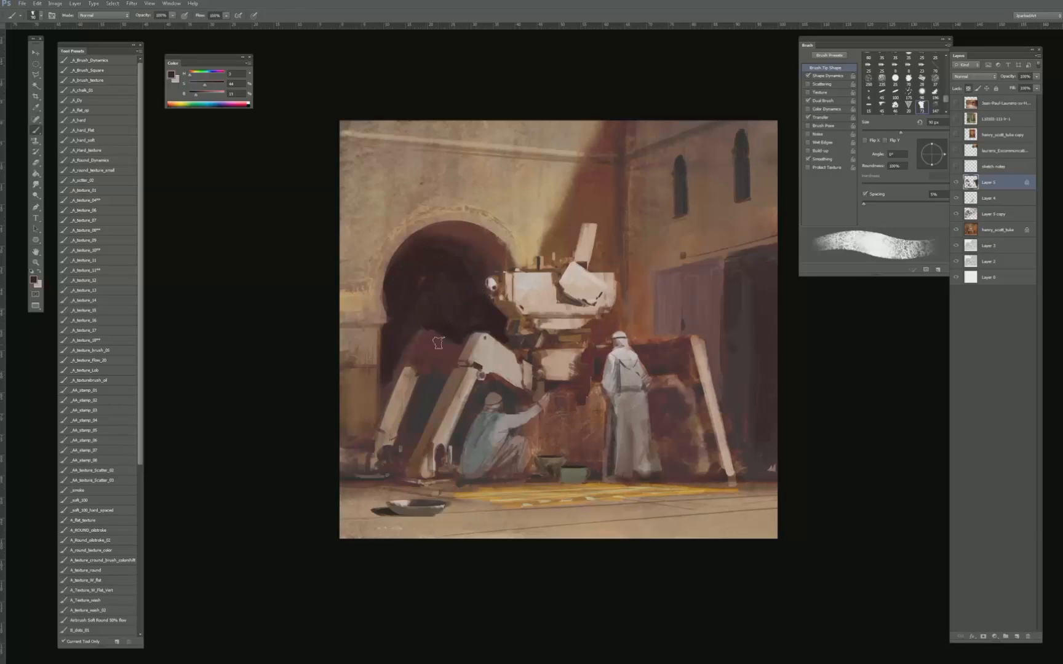
left_click(453, 321, "alt")
left_click_drag(414, 424, 418, 397)
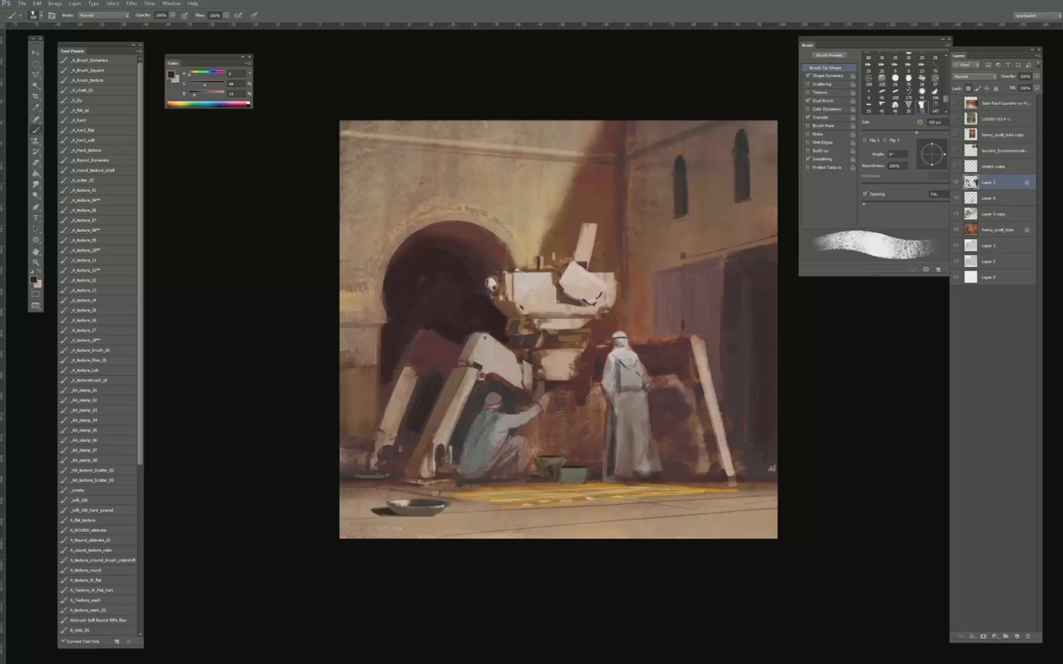
left_click_drag(479, 362, 460, 448)
key("ctrl+z")
key("slash")
- Repaint the dark gap between the machine's rear and front legs with sampled shadow tones, using a 40 to 45 px brush
key("bracketleft")
key("bracketleft")
key("bracketleft")
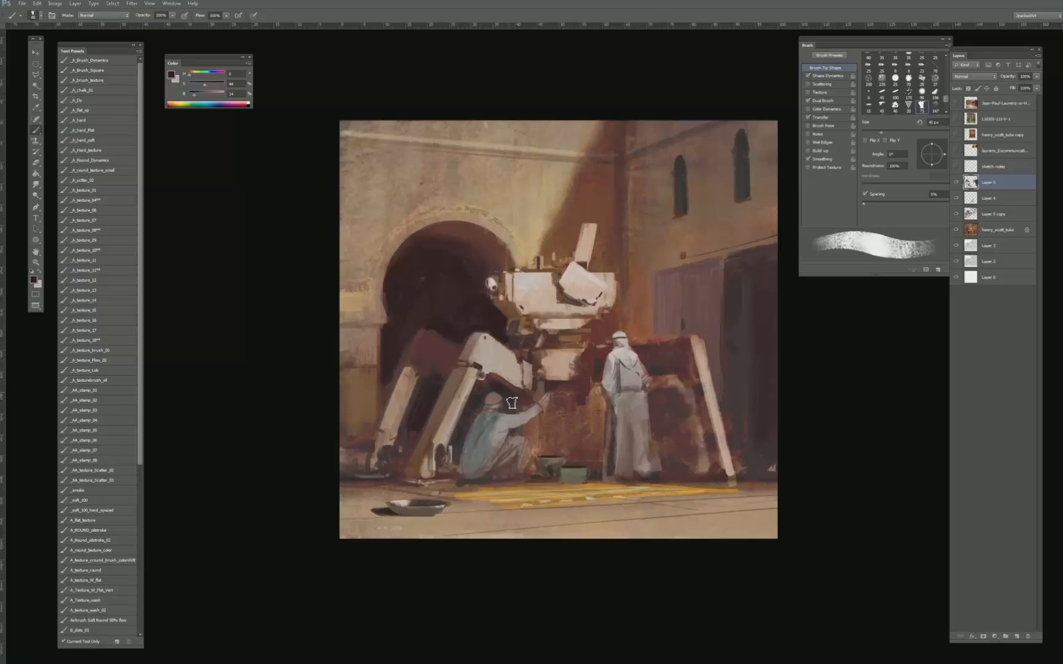
key("bracketleft")
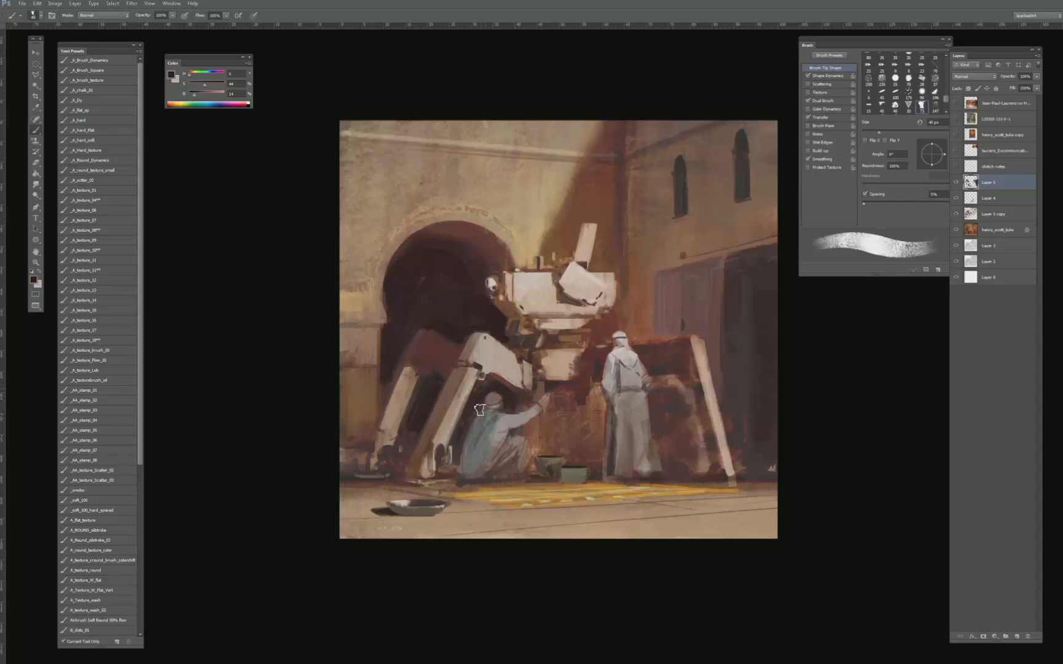
left_click(461, 430, "alt")
left_click(468, 408, "alt")
key("bracketright")
left_click(430, 389, "alt")
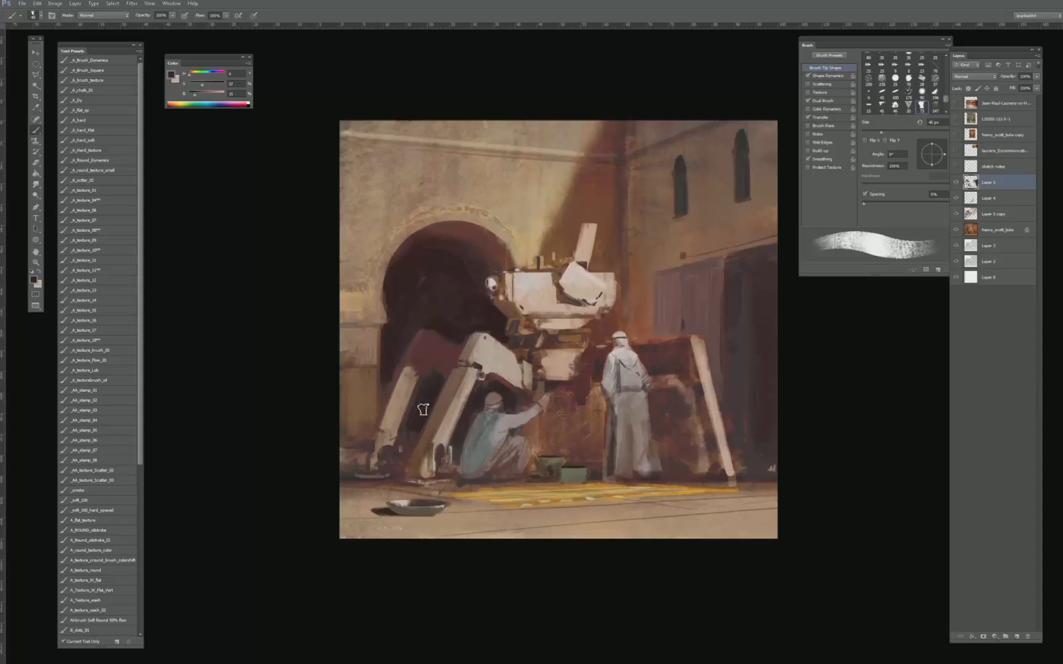
key("bracketleft")
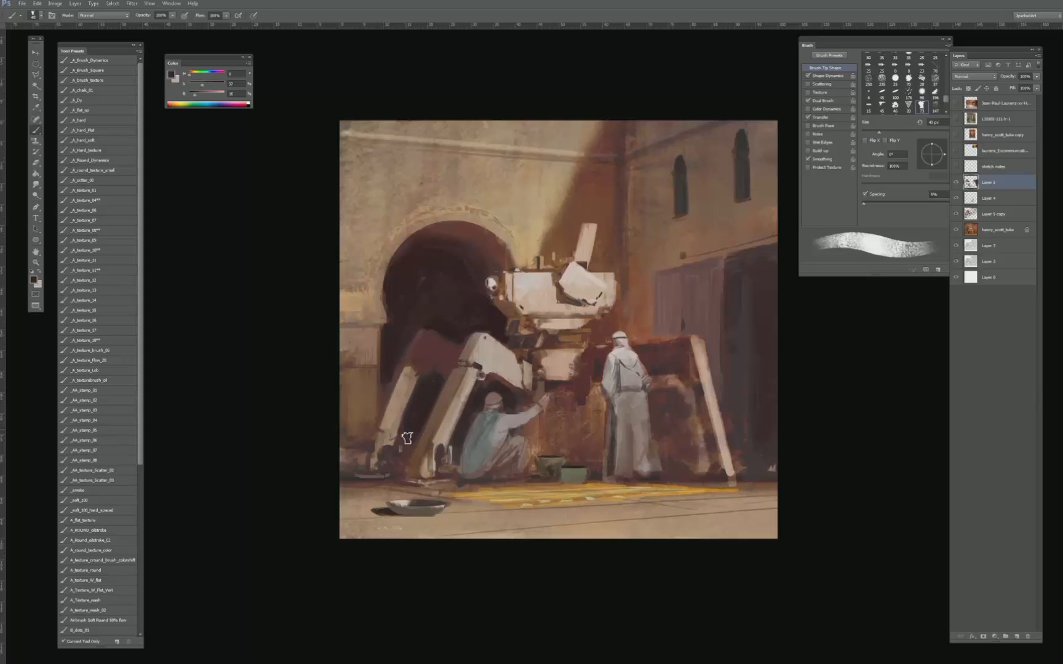
key("bracketleft")
- Sharpen the silhouette of the machine's rear knee against the archway with sampled dark reddish browns, reducing the brush to 15 px
left_click(434, 382, "alt")
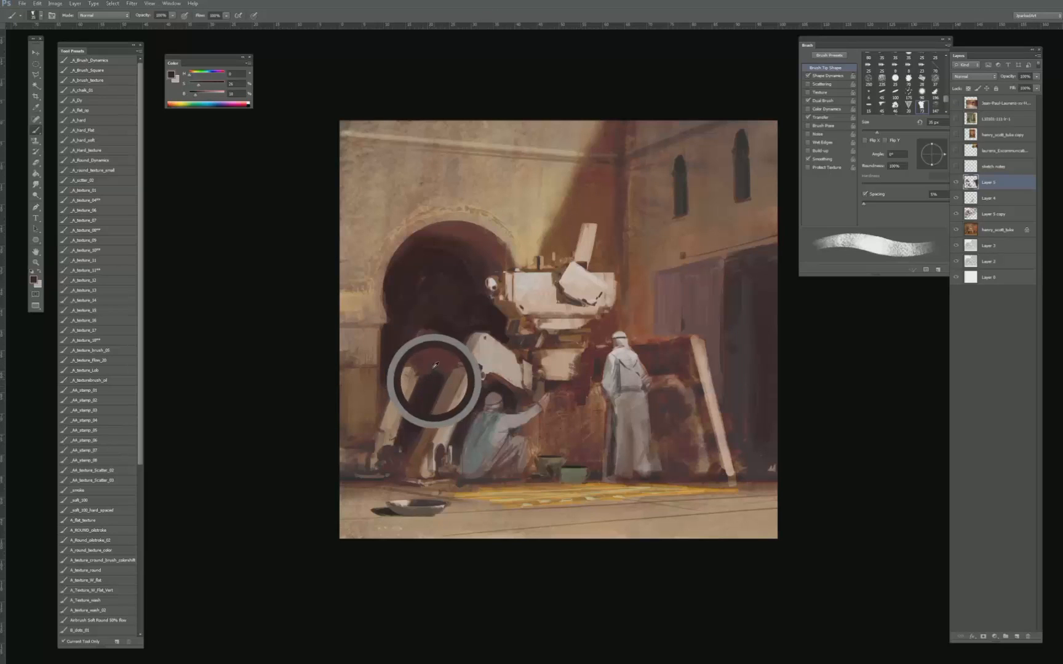
key("bracketleft")
key("bracketleft")
left_click(442, 340, "alt")
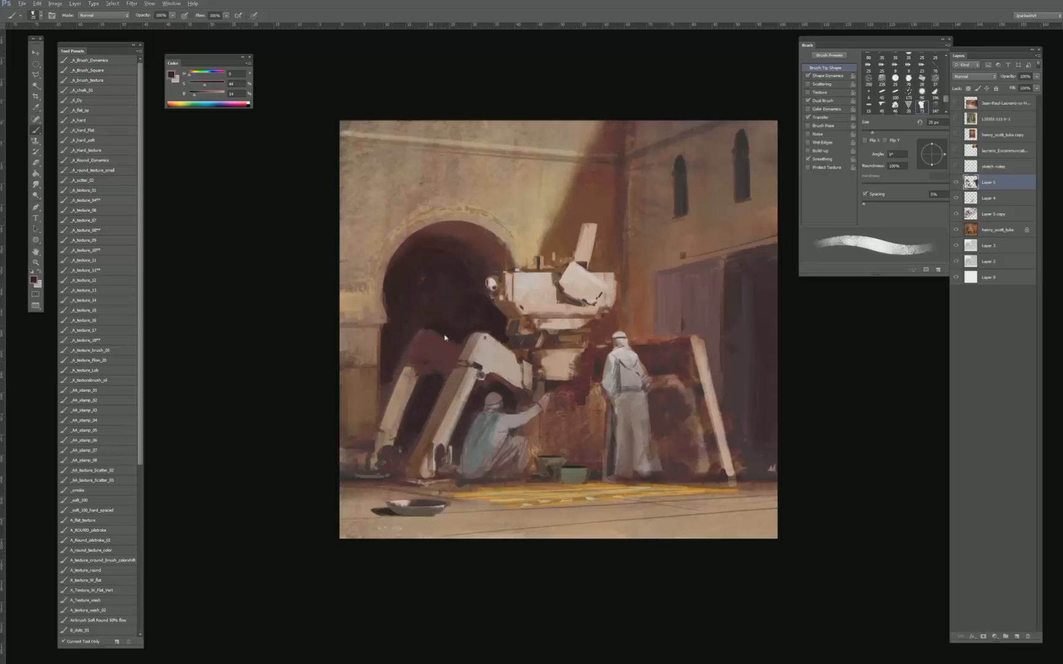
left_click(397, 341, "alt")
key("bracketleft")
key("bracketleft")
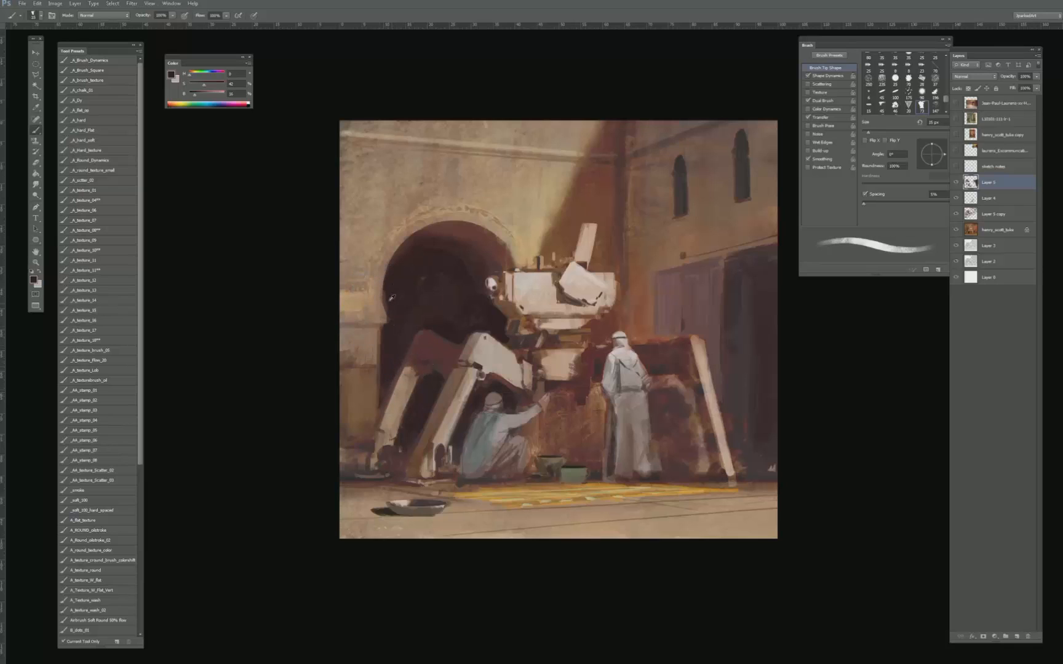
key("ctrl+minus")
key("ctrl+minus")
key("ctrl+minus")
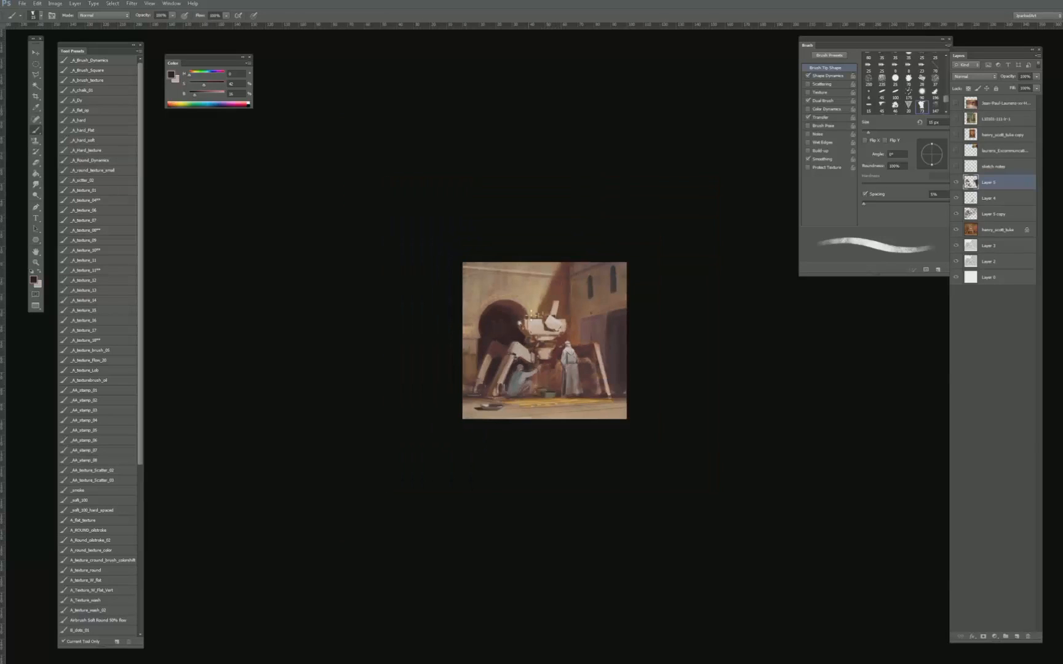
key("ctrl+plus")
key("bracketright")
key("bracketright")
key("bracketright")
key("bracketright")
key("bracketright")
mouse_move(543, 249)
left_mouse_down()
mouse_move(464, 368)
mouse_move(580, 269)
left_mouse_up()
key("ctrl+z")
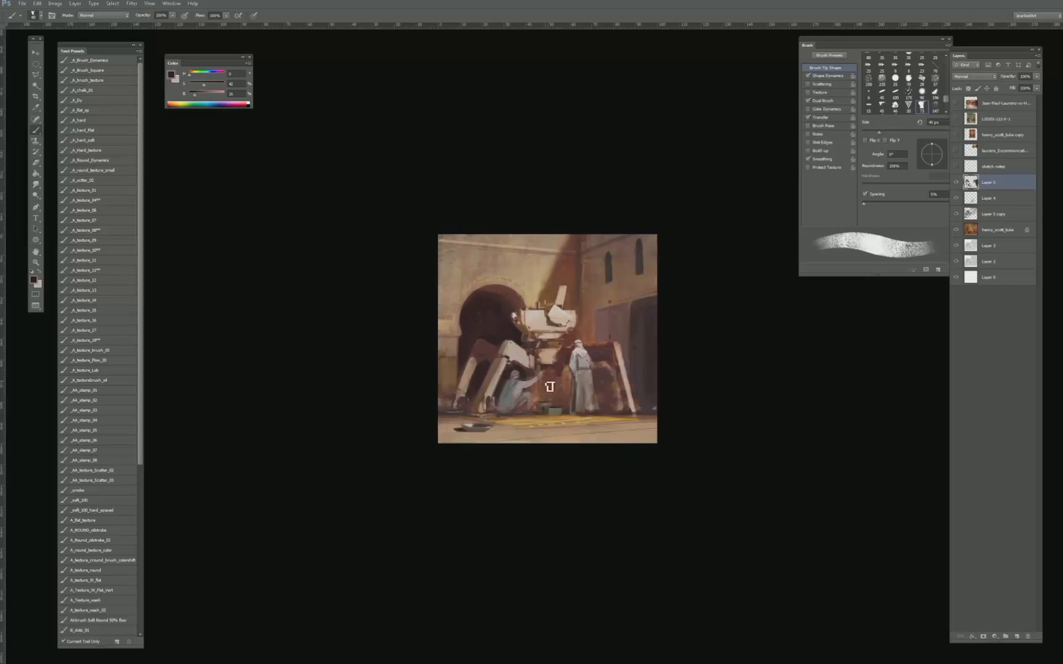
- Refine the crouching figure's outstretched arm with sampled reddish brown and pale grey tones, using a fine 10 to 20 px brush
key("ctrl+plus")
key("ctrl+plus")
left_click(530, 423, "alt")
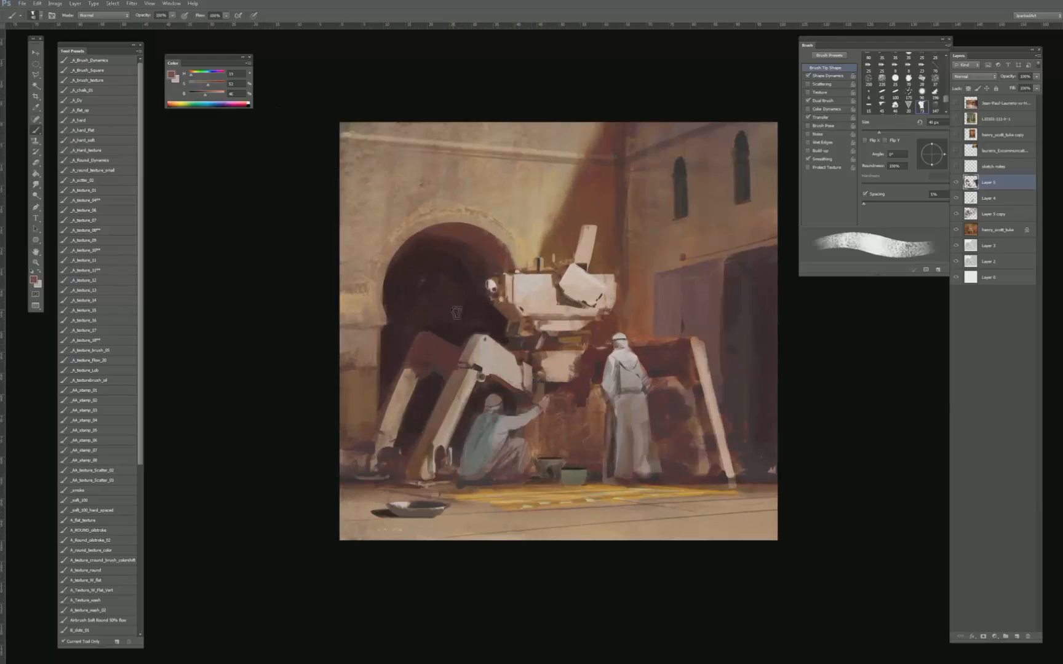
left_click(523, 419, "alt")
key("bracketleft")
key("bracketleft")
key("bracketleft")
key("bracketleft")
key("bracketleft")
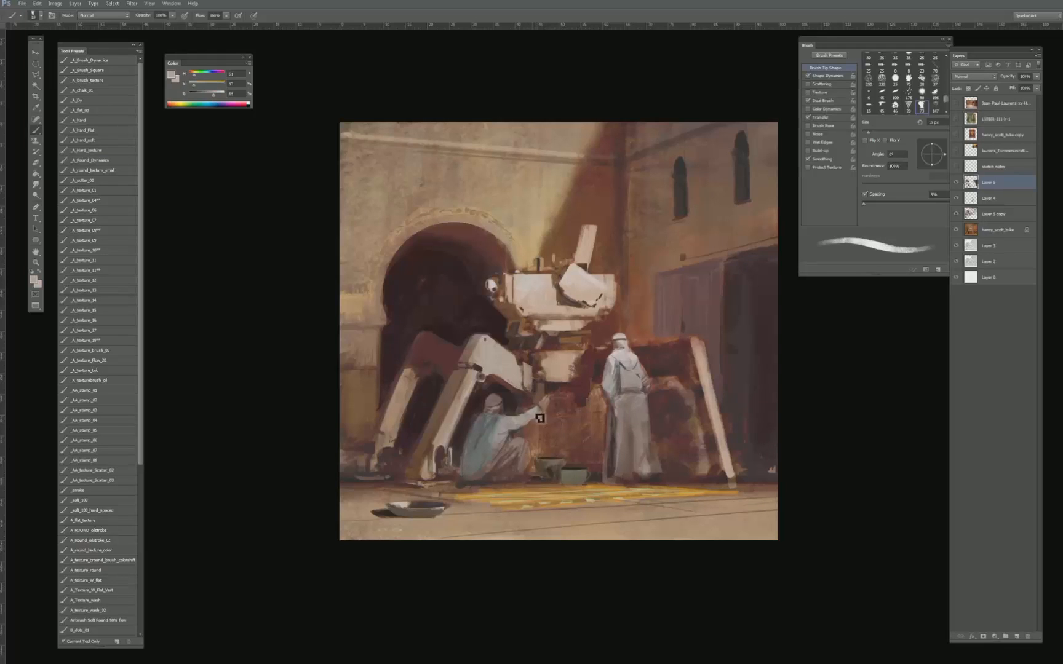
left_click_drag(517, 427, 527, 422)
key("bracketleft")
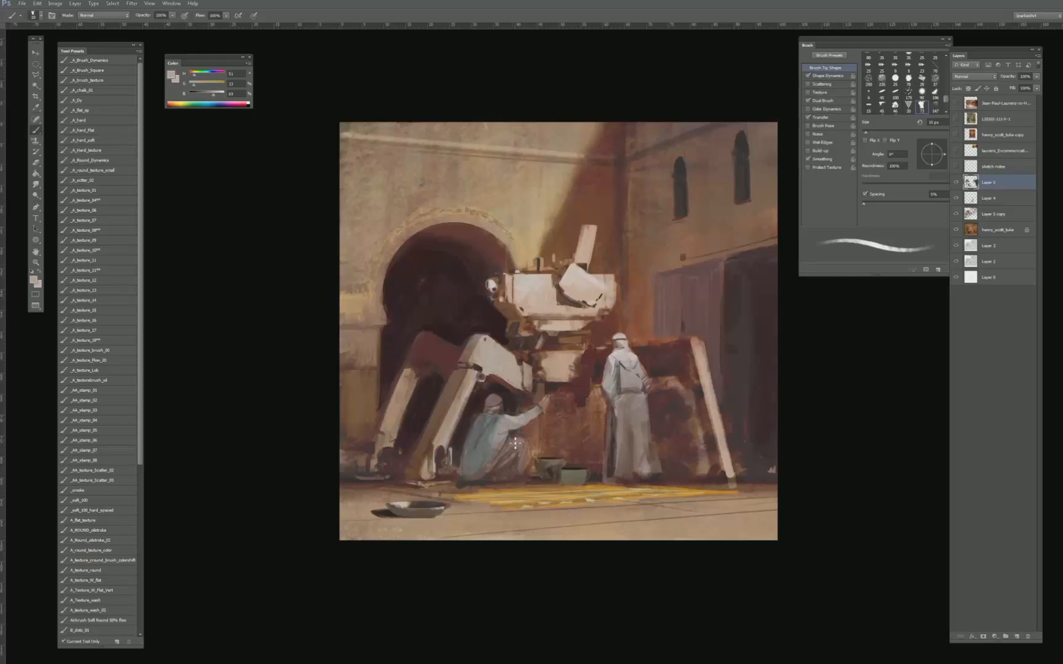
key("bracketright")
key("bracketright")
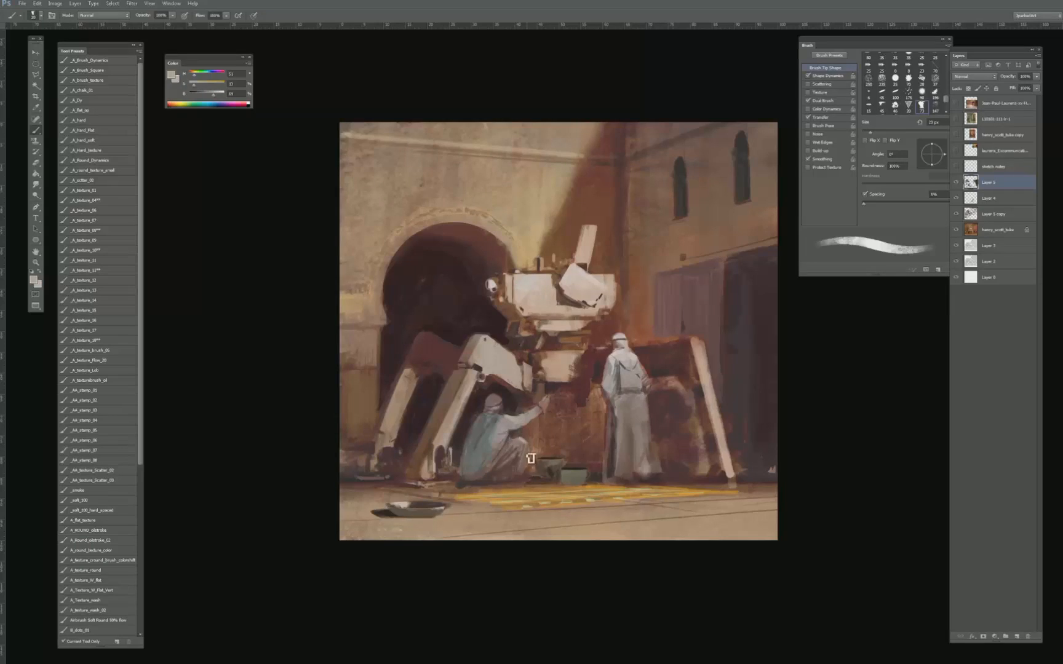
- Touch up the light face of the machine's front knee plate with pale tones sampled from its body and plate, using a 10 to 20 px brush
left_click(524, 281, "alt")
key("bracketleft")
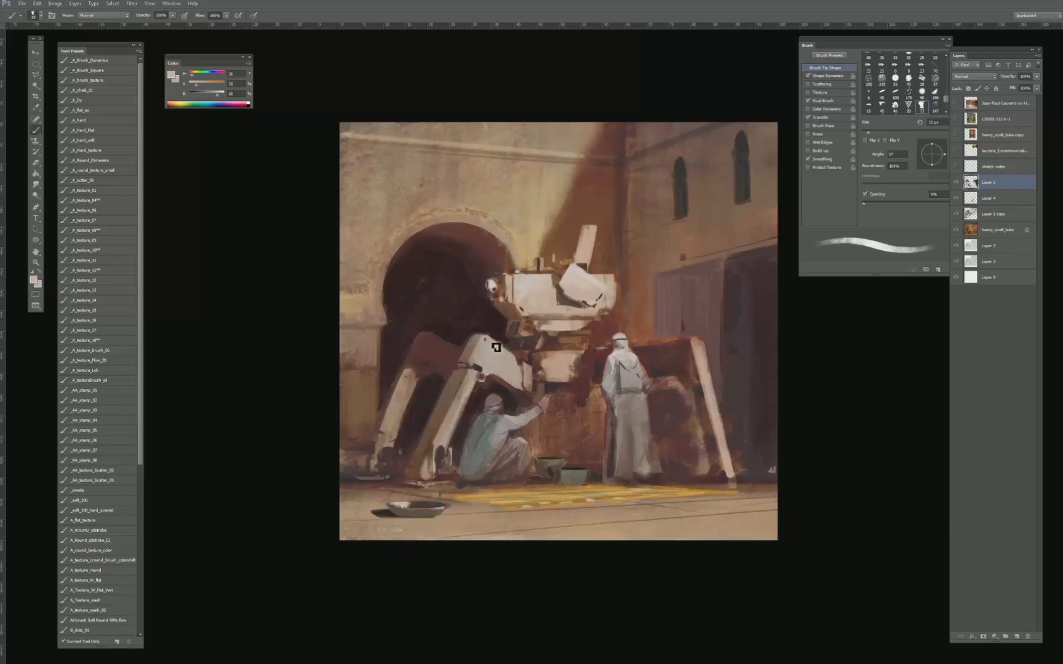
left_click(492, 363, "alt")
key("bracketleft")
key("bracketleft")
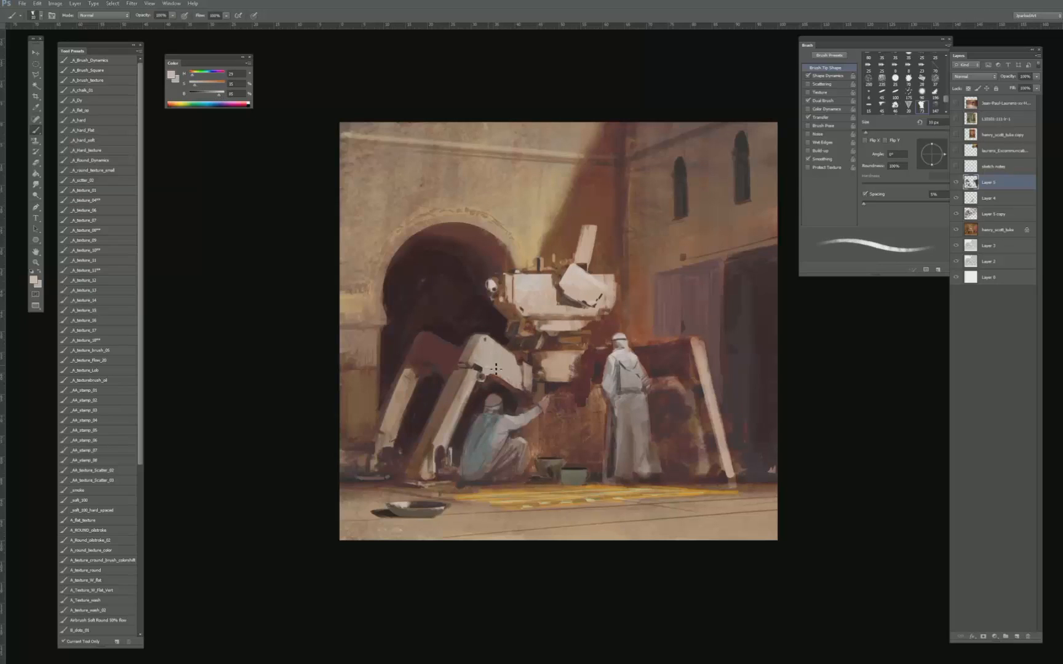
key("bracketright")
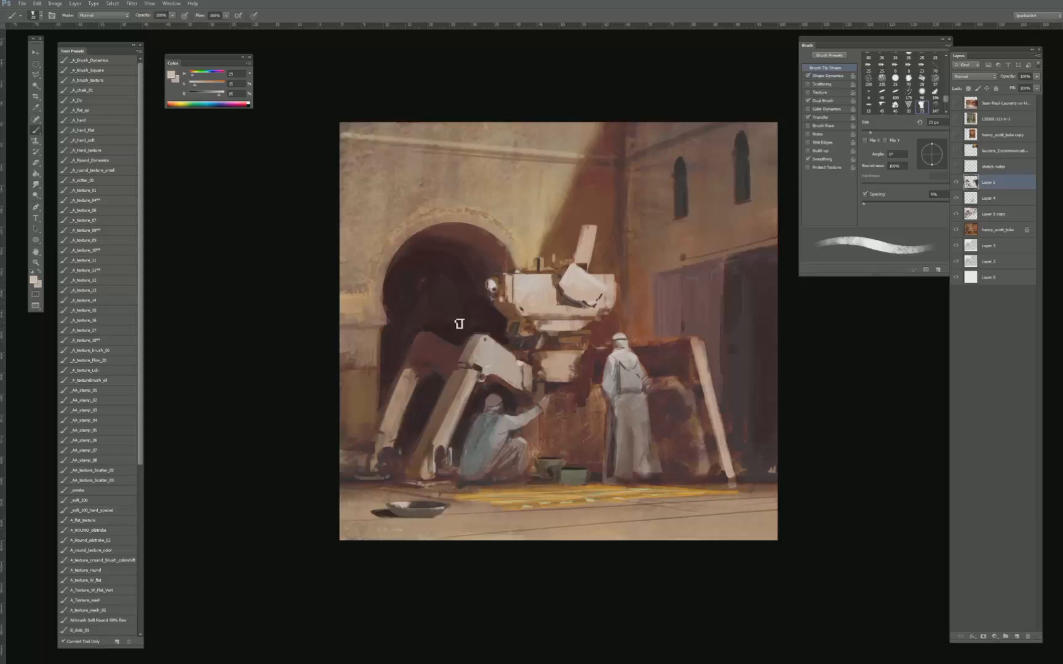
- Repaint the upper surface of the machine's rear knee with sampled reddish brown, using a 20 to 25 px brush
left_click(444, 335, "alt")
left_click_drag(483, 228, 532, 251)
mouse_move(443, 338)
left_mouse_down()
mouse_move(341, 294)
mouse_move(438, 322)
left_mouse_up()
key("ctrl+z")
left_click(435, 345, "alt")
key("bracketright")
left_click(434, 346, "alt")
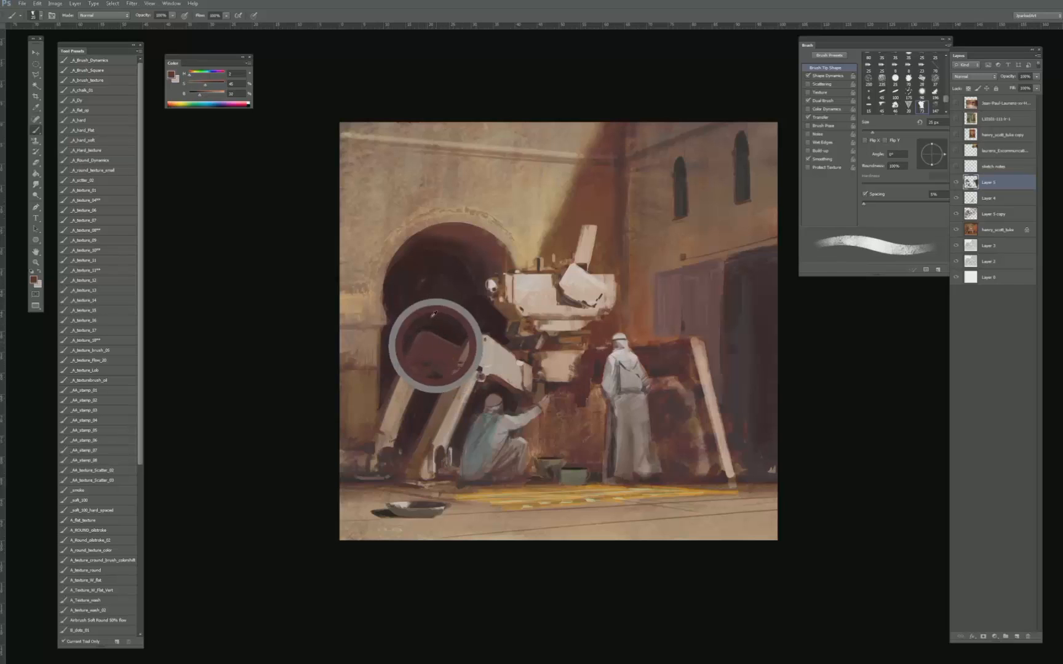
key("ctrl+minus")
key("ctrl+minus")
key("ctrl+minus")
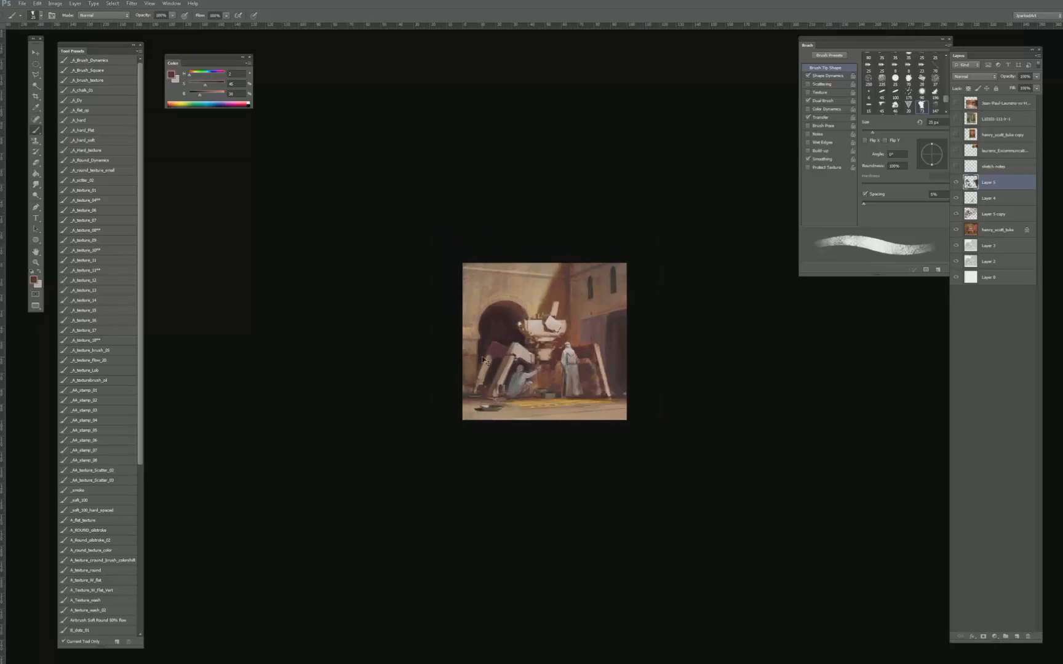
key("ctrl+plus")
key("ctrl+plus")
key("ctrl+plus")
- Rework the edge between the purplish door and the dark doorway with sampled dark browns, using a 35 to 50 px brush
left_click(732, 290, "alt")
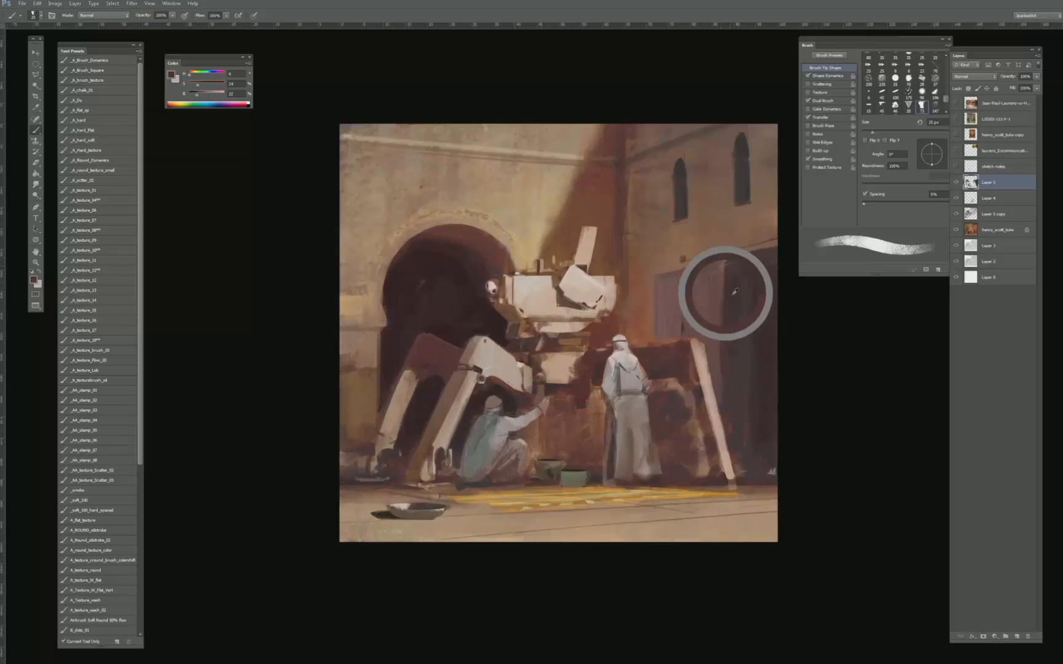
key("bracketright")
key("bracketright")
key("bracketright")
key("bracketright")
key("bracketright")
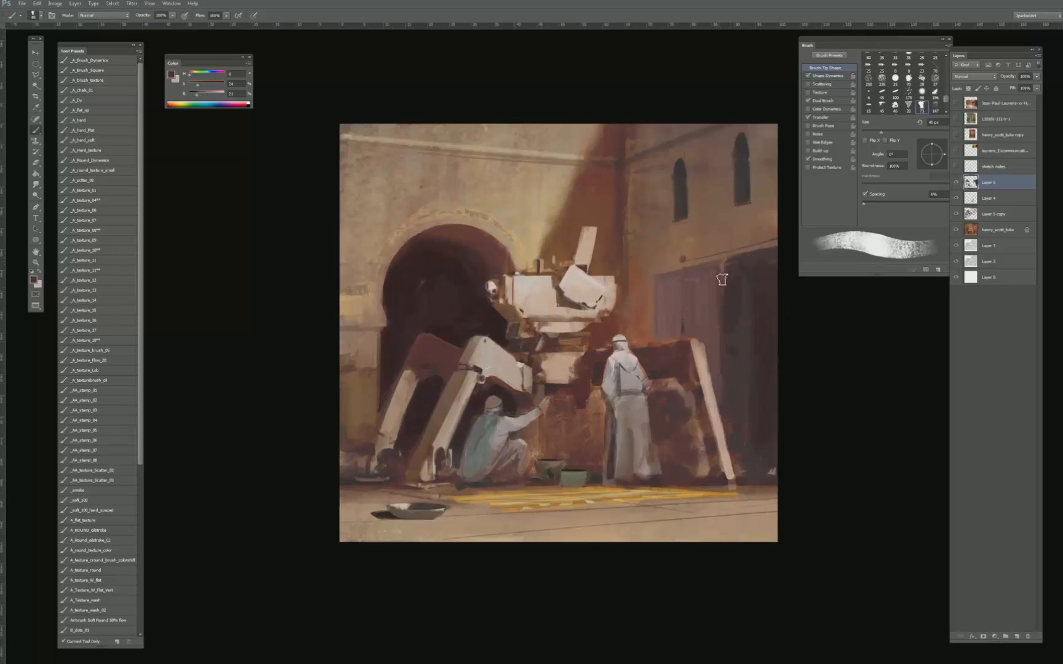
left_click(707, 309, "alt")
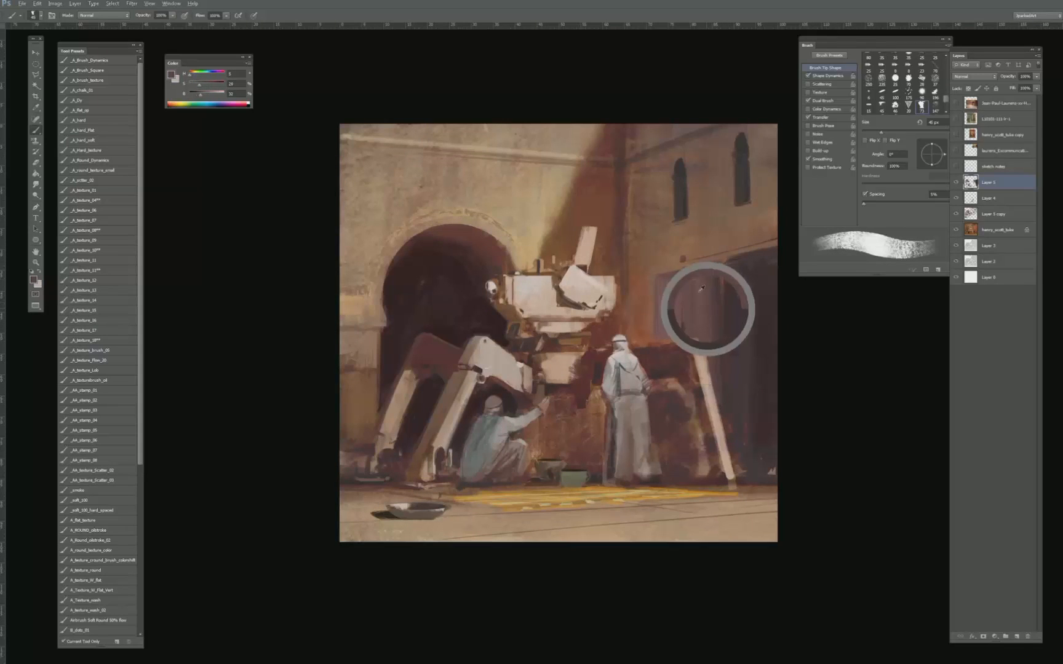
key("bracketleft")
key("bracketright")
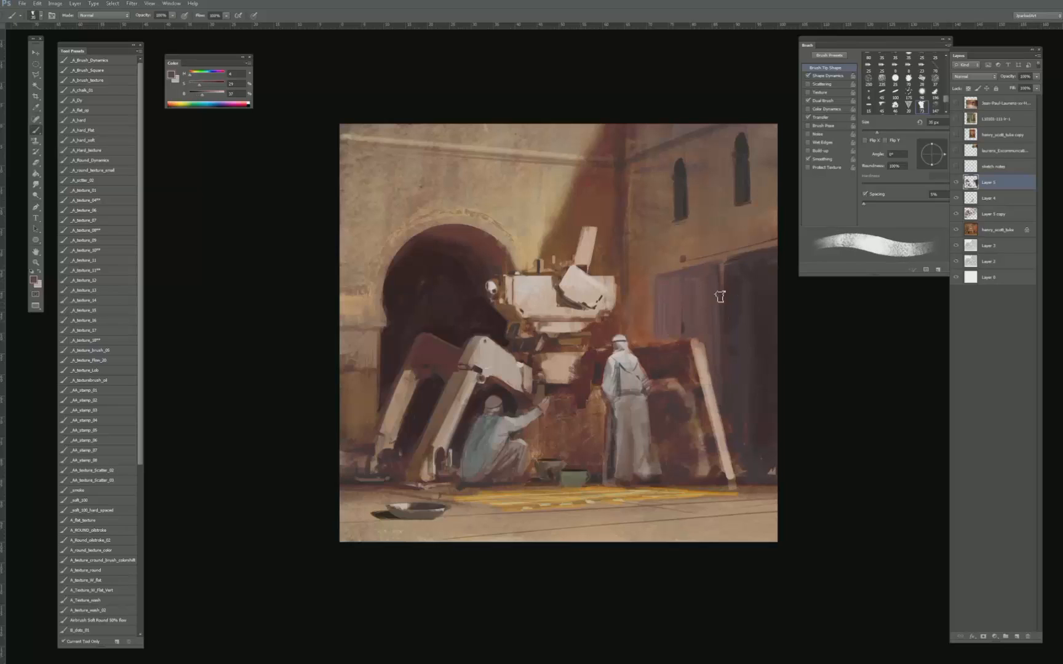
left_click(735, 326, "alt")
key("bracketright")
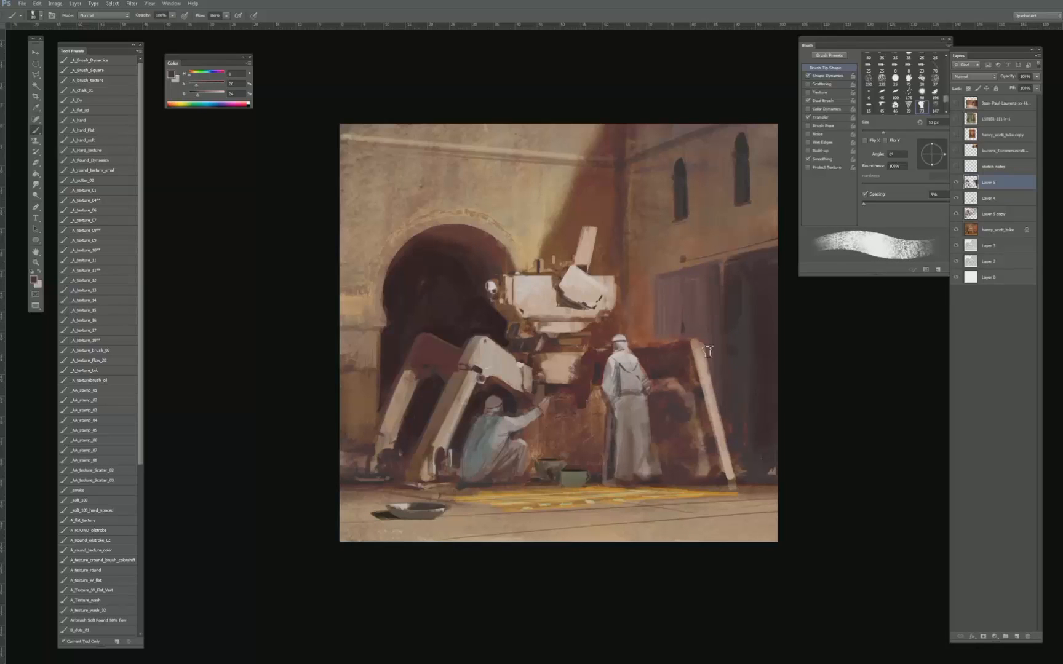
- Rework the purplish door and dark doorway with sampled purples and dark browns, using the _A_texture_01 brush starting at 150 px
left_click(698, 294, "alt")
left_click(89, 190)
left_click(668, 280, "alt")
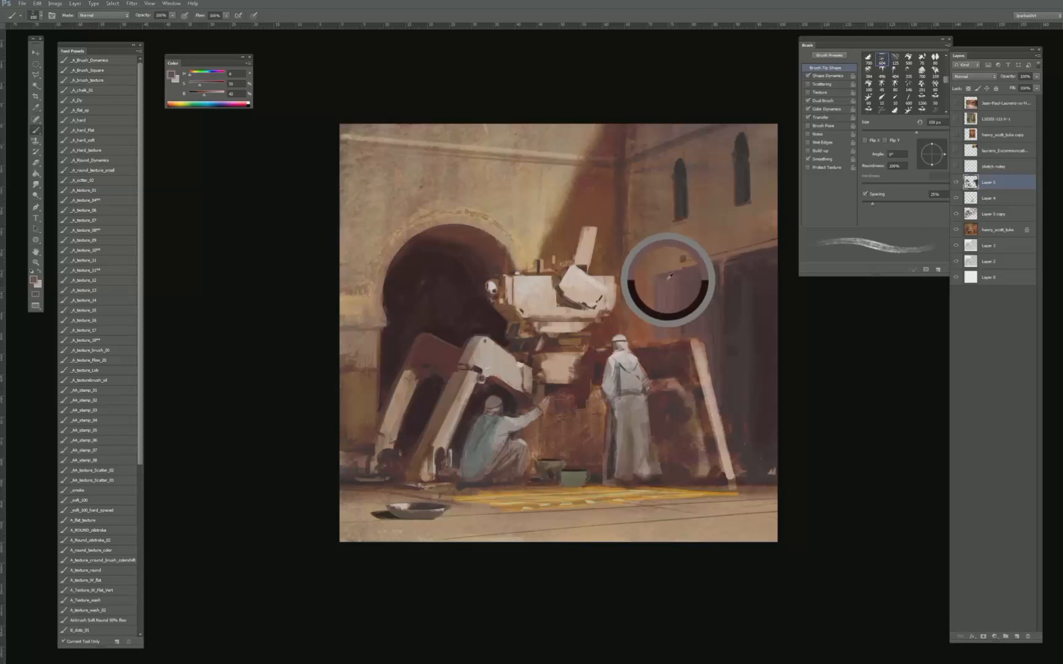
left_click(644, 296, "alt")
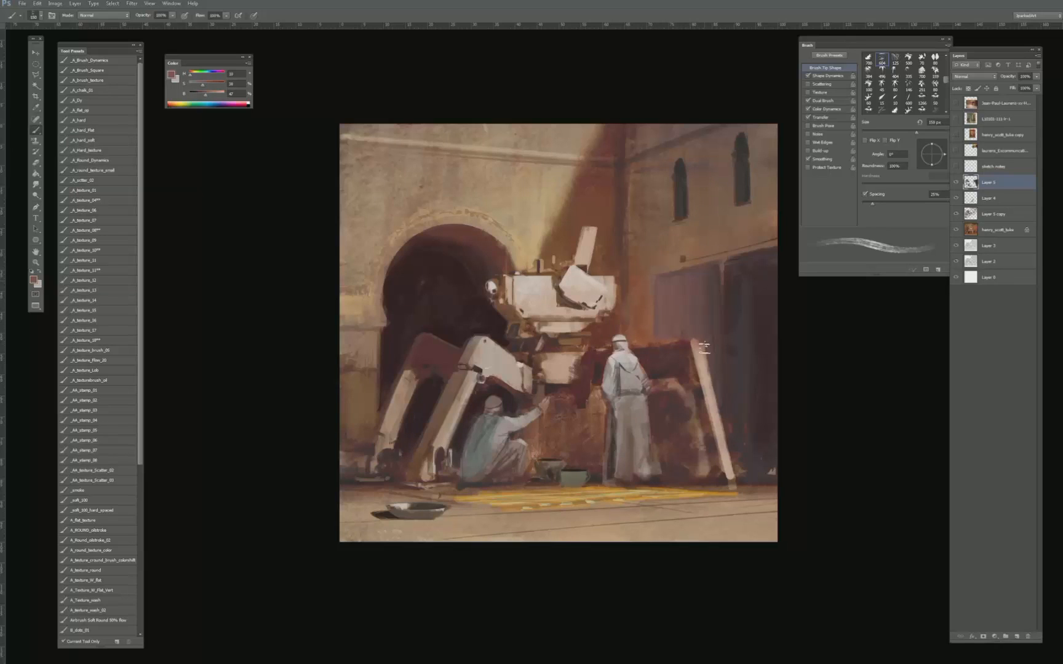
left_click(657, 265, "alt")
left_click(716, 277, "alt")
left_click(726, 323, "alt")
- Refine the purplish door's outer edge and the area above the machine's far leg with sampled tones from the door and leg
key("bracketright")
left_click_drag(659, 283, 660, 338)
key("bracketleft")
left_click(677, 343, "alt")
left_click(671, 340, "alt")
left_click(696, 343, "alt")
- Repaint the upper joint of the machine's far leg beside the door with sampled reddish brown, using the _A_texture_18 brush at 60 px
left_click(96, 131)
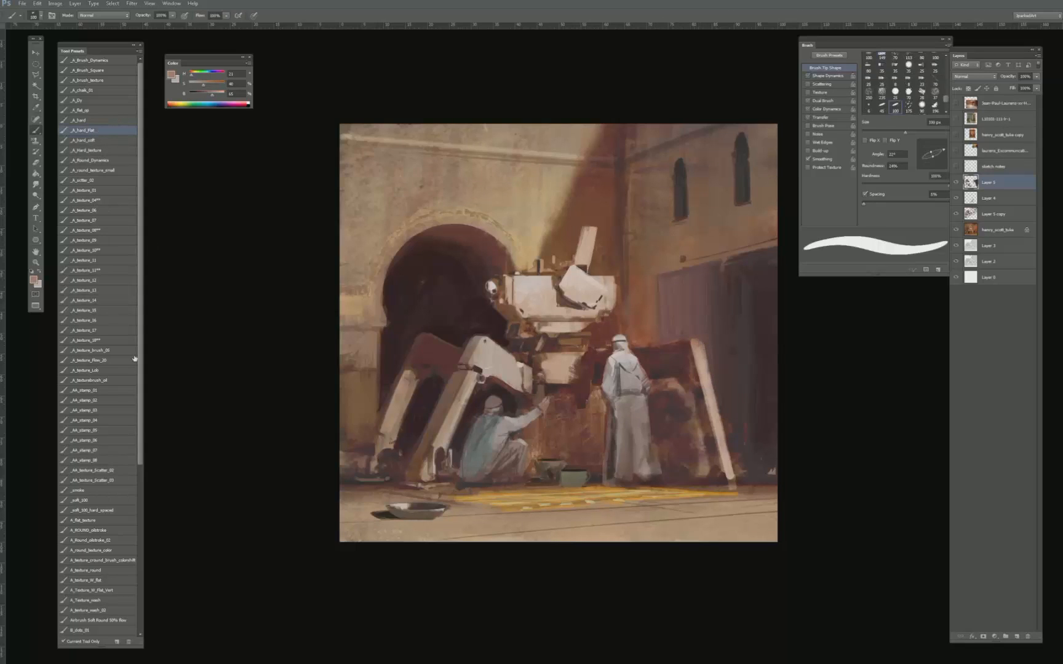
left_click(102, 338)
left_click(695, 355, "alt")
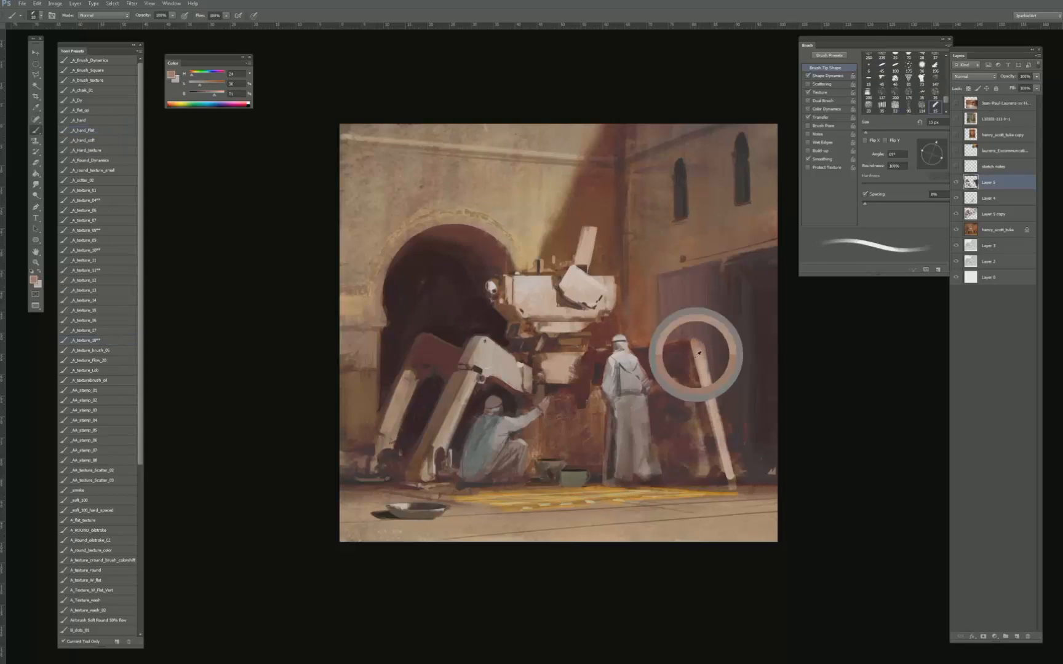
key("bracketright")
key("bracketright")
key("bracketright")
key("bracketright")
key("bracketright")
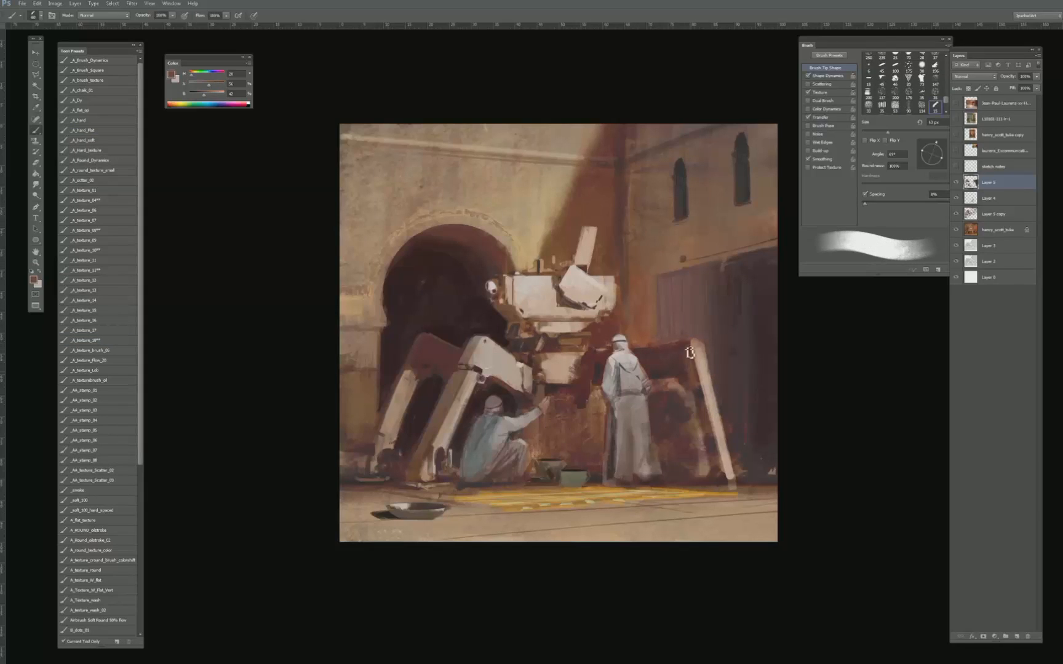
left_click(674, 367, "alt")
left_click(708, 363, "alt")
- Sharpen the pale top corner of the machine's far leg with a light tone sampled from the front knee, using a 25 to 30 px brush
key("bracketleft")
key("bracketleft")
left_click(478, 352, "alt")
key("bracketleft")
key("bracketleft")
key("bracketleft")
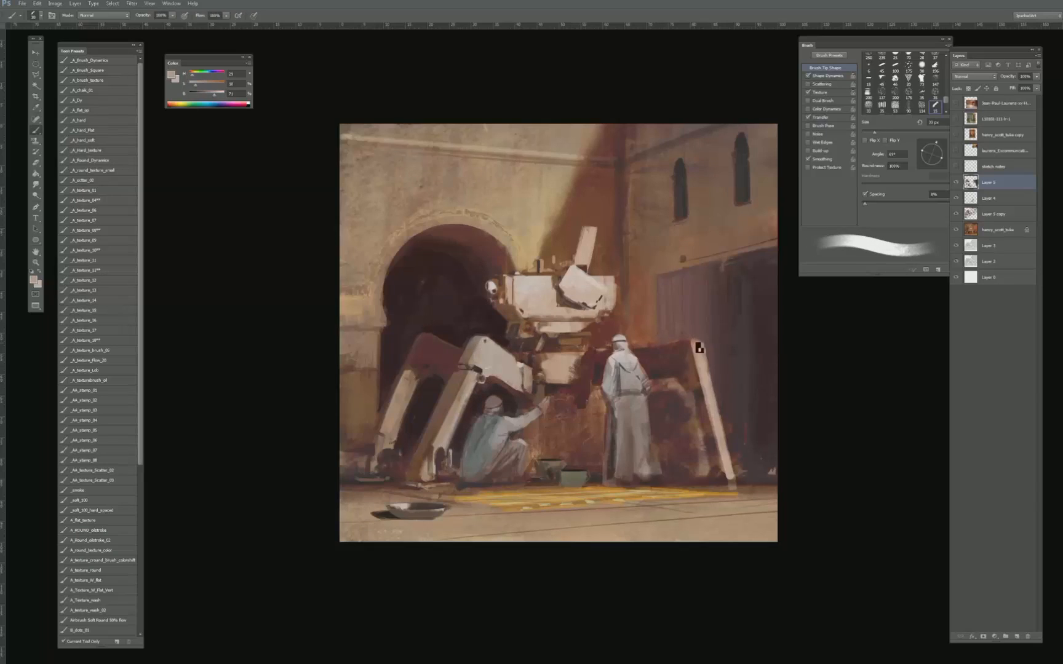
key("bracketleft")
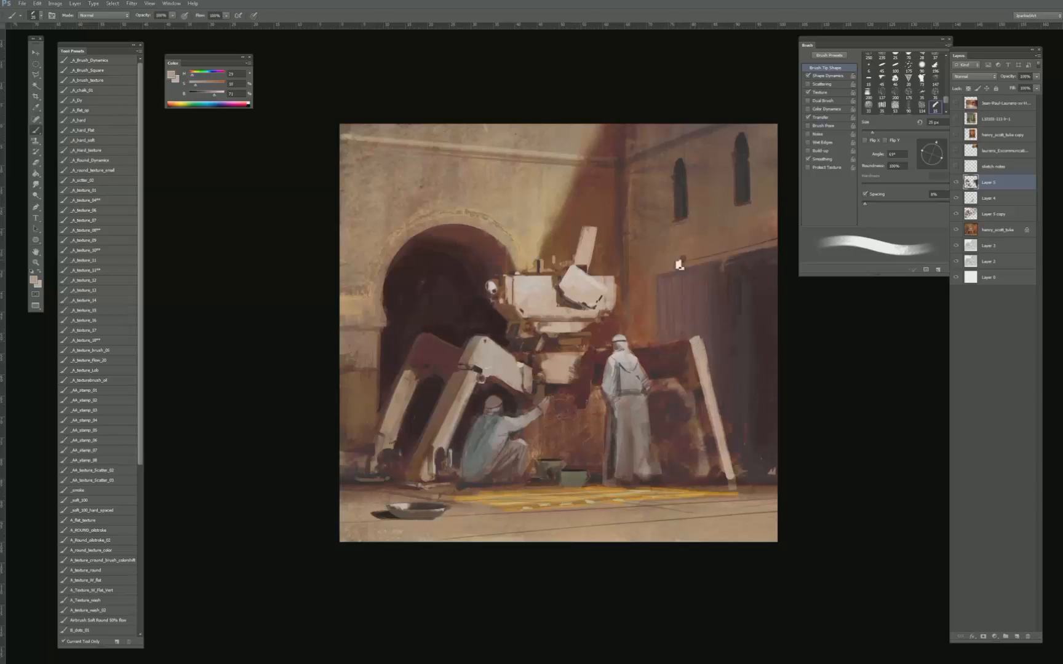
left_click(706, 329, "alt")
left_click(695, 339, "alt")
- Paint the shaded inner side of the machine's far leg down to its foot with sampled reddish brown, using a 35 to 50 px brush
key("bracketright")
key("bracketright")
key("bracketright")
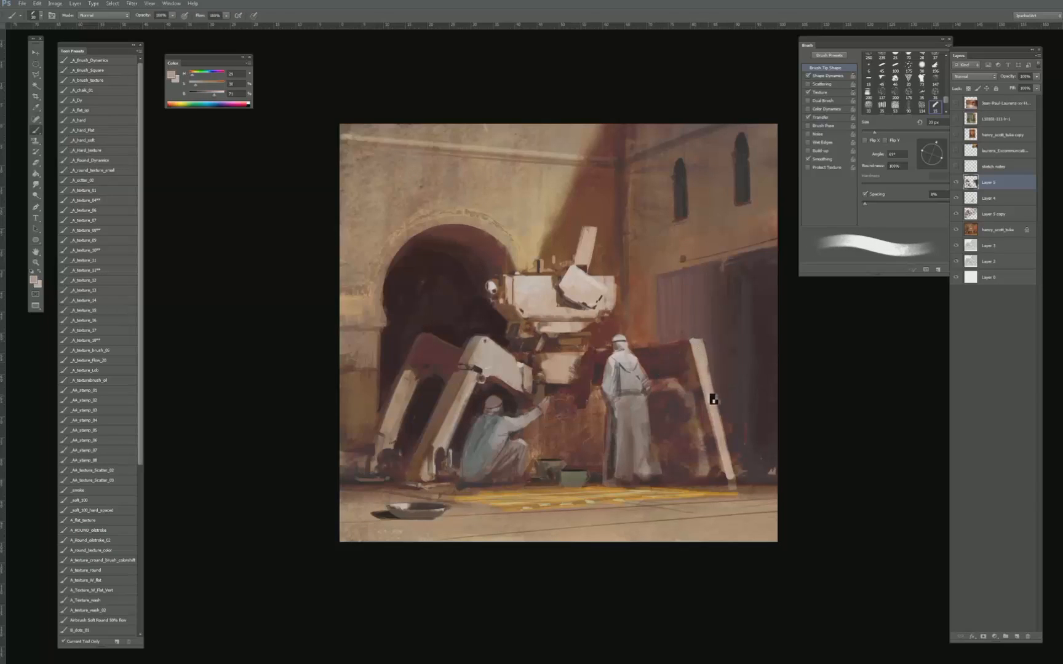
left_click(690, 355, "alt")
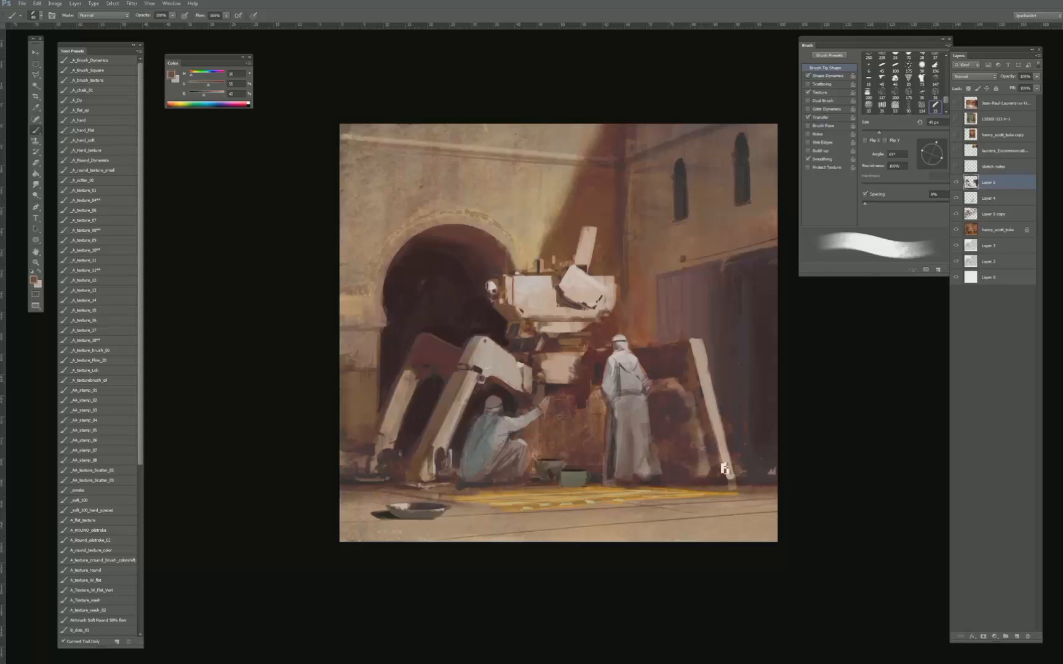
key("bracketleft")
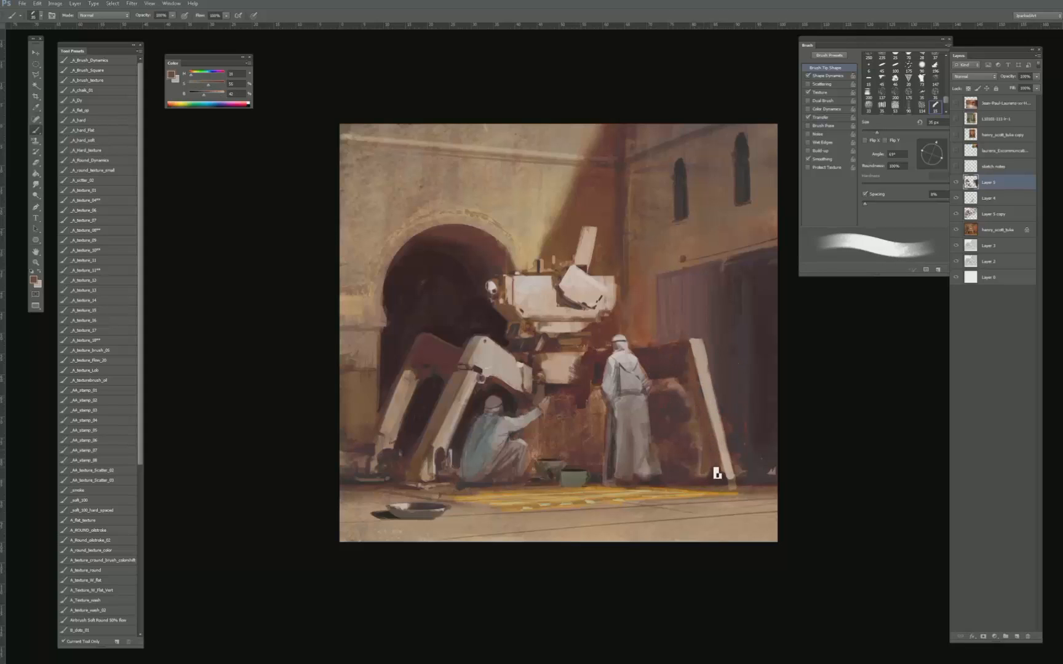
left_click(654, 370, "alt")
left_click(709, 442, "alt")
key("bracketright")
key("bracketright")
key("bracketright")
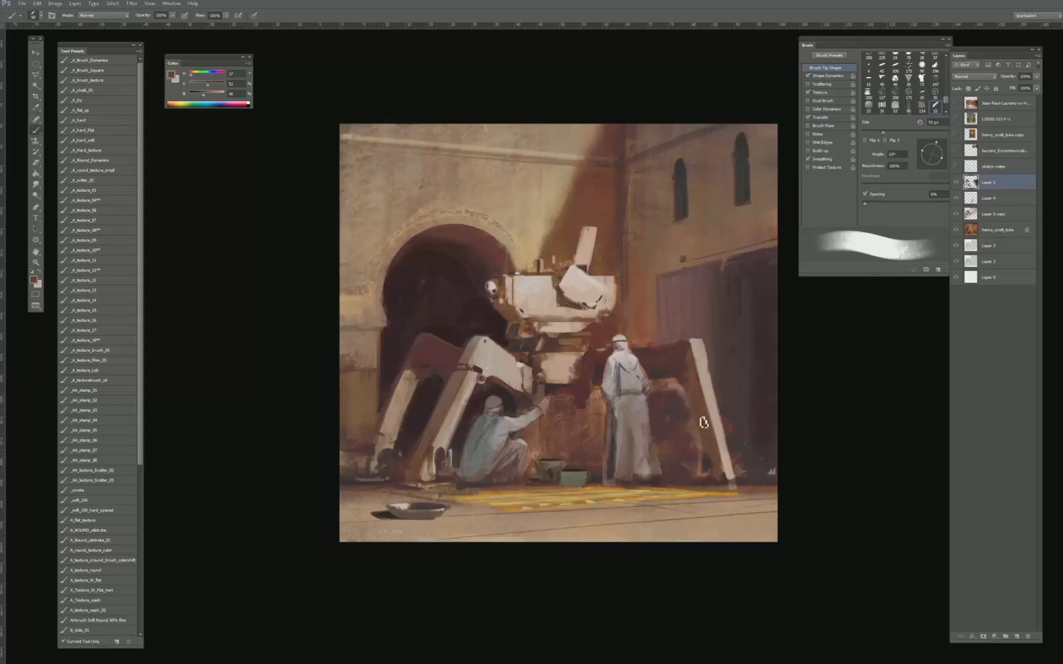
- Darken the background between the standing figure and the machine's far leg with sampled dark browns, using a 35 to 40 px brush
key("bracketleft")
key("bracketleft")
key("bracketleft")
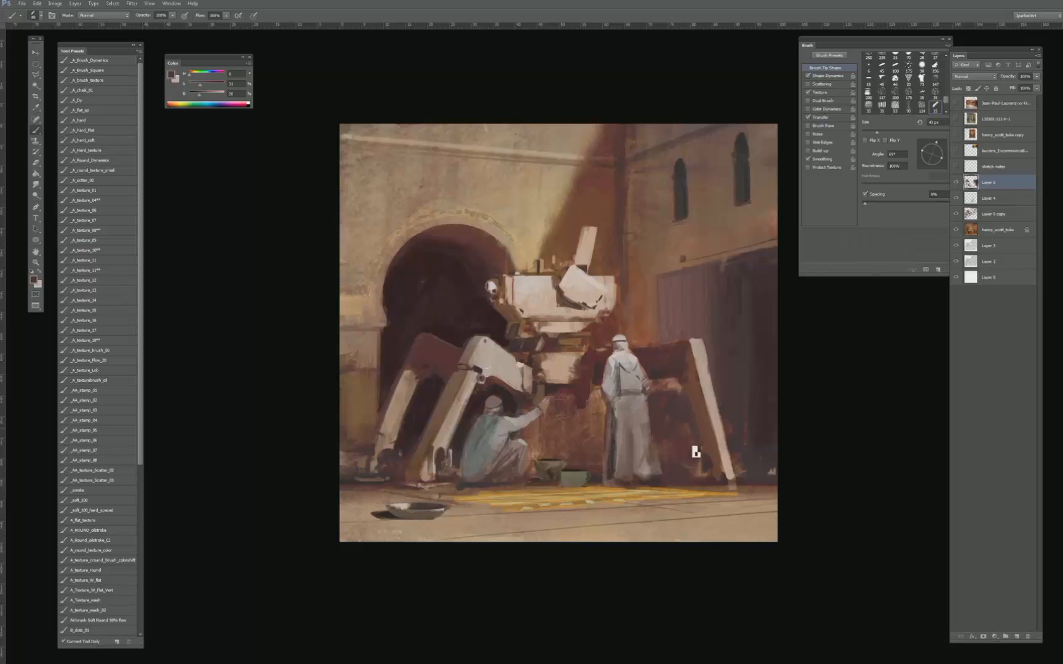
left_click(675, 408, "alt")
mouse_move(694, 445)
left_mouse_down()
mouse_move(693, 409)
mouse_move(705, 461)
mouse_move(692, 473)
mouse_move(691, 438)
left_mouse_up()
left_click(669, 404, "alt")
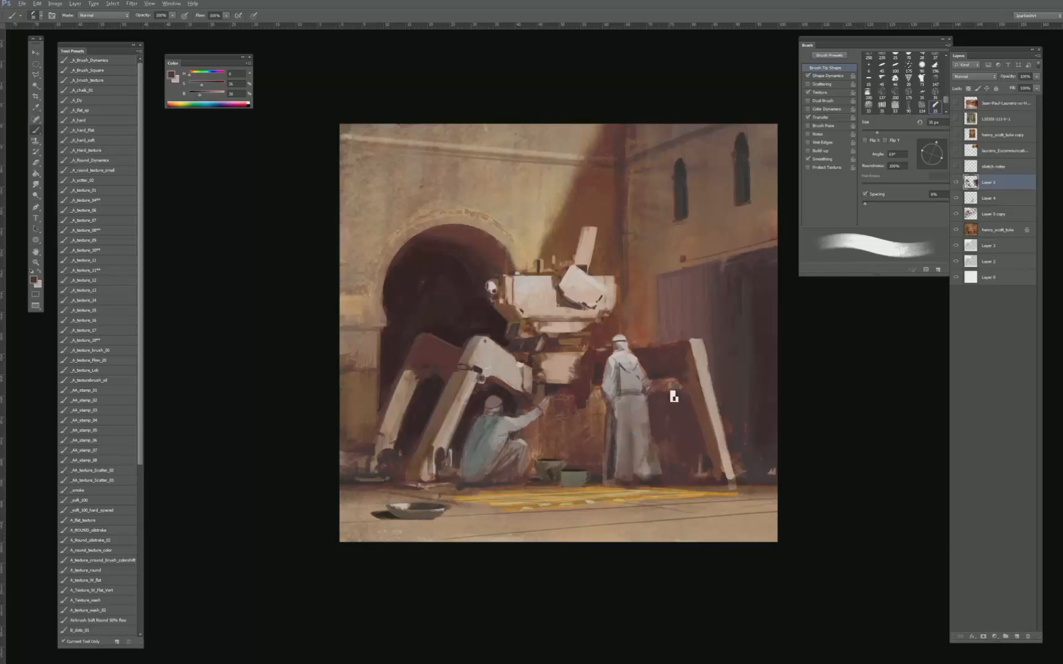
left_click(662, 393, "alt")
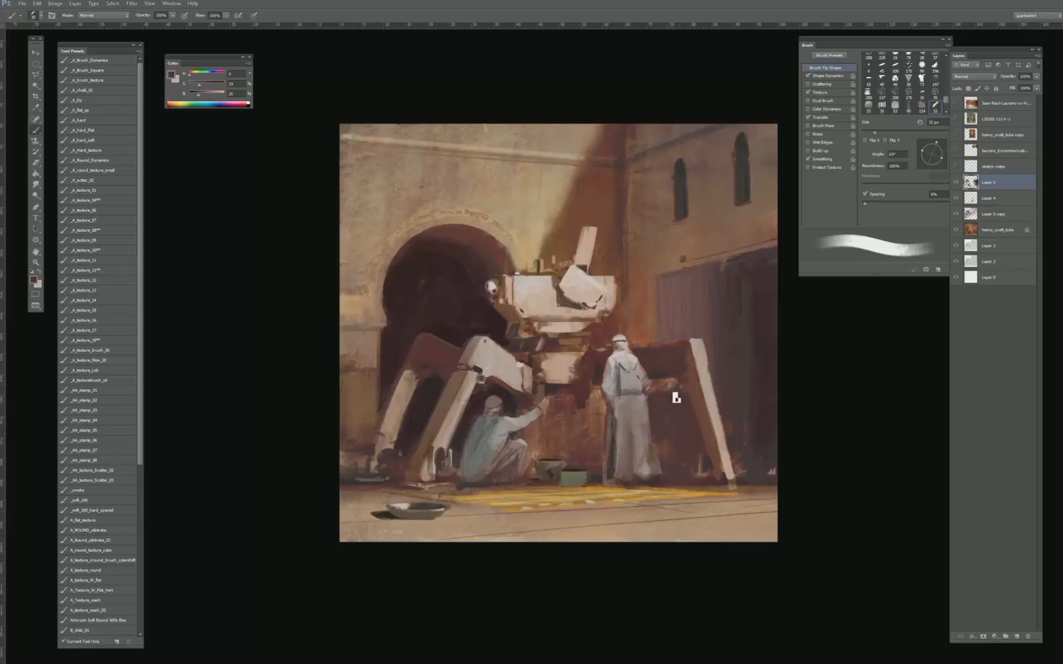
left_click_drag(668, 399, 689, 415)
- Break up the ground edge around the far leg's foot with the Pattern Stamp tool at 35 px
key("[")
key("s")
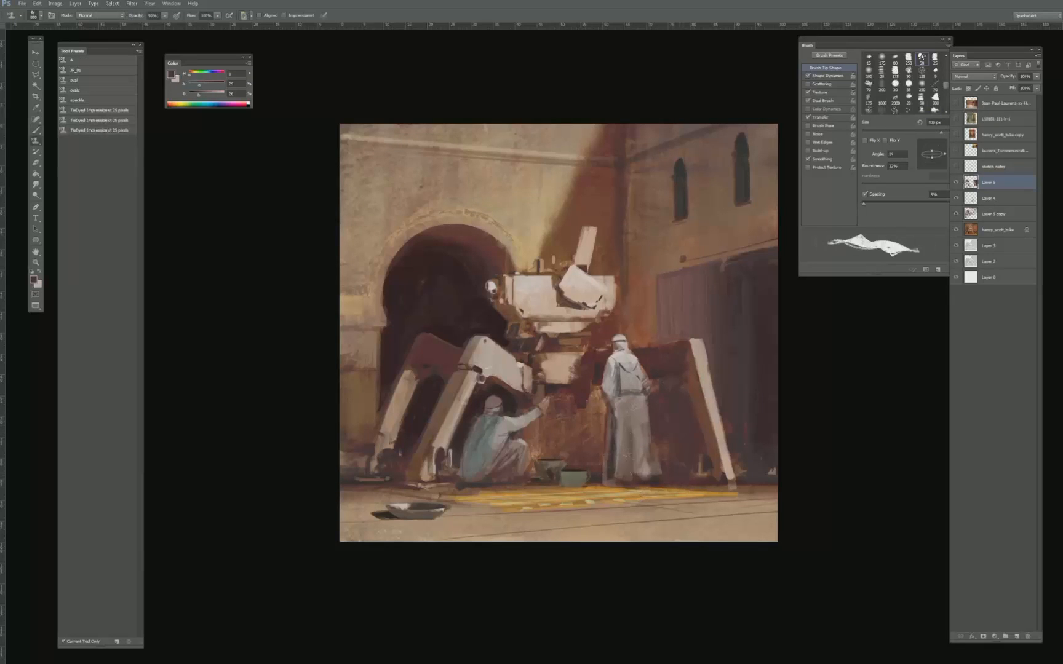
key("[")
key("[")
key("[")
key("[")
key("[")
key("[")
key("[")
key("[")
key("[")
key("[")
key("[")
key("[")
key("[")
key("[")
key("[")
key("[")
key("[")
key("[")
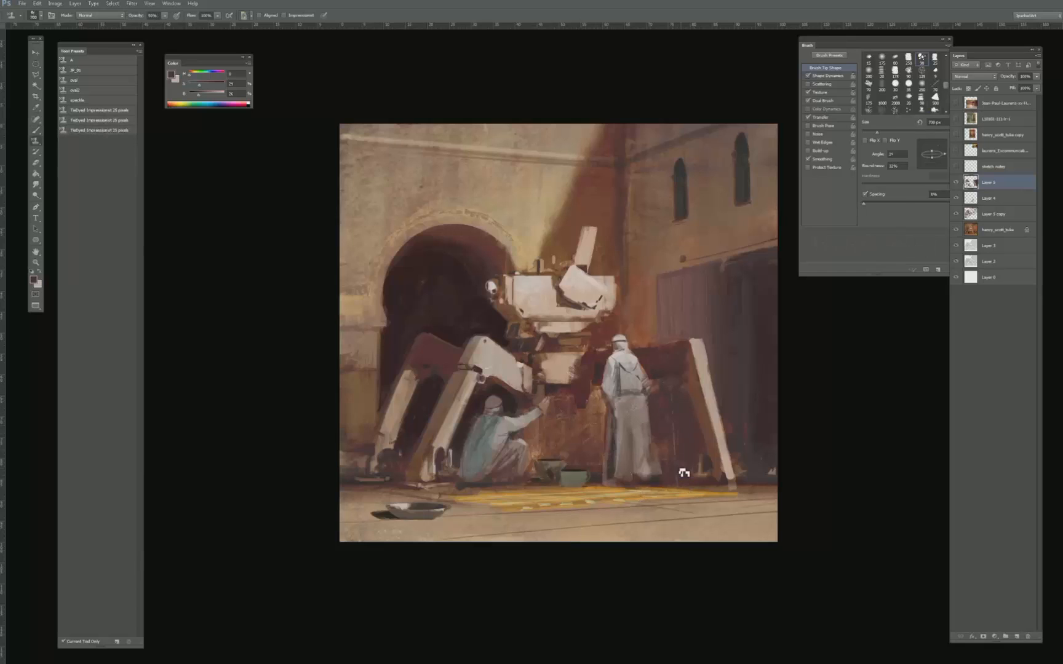
left_click_drag(695, 487, 703, 487)
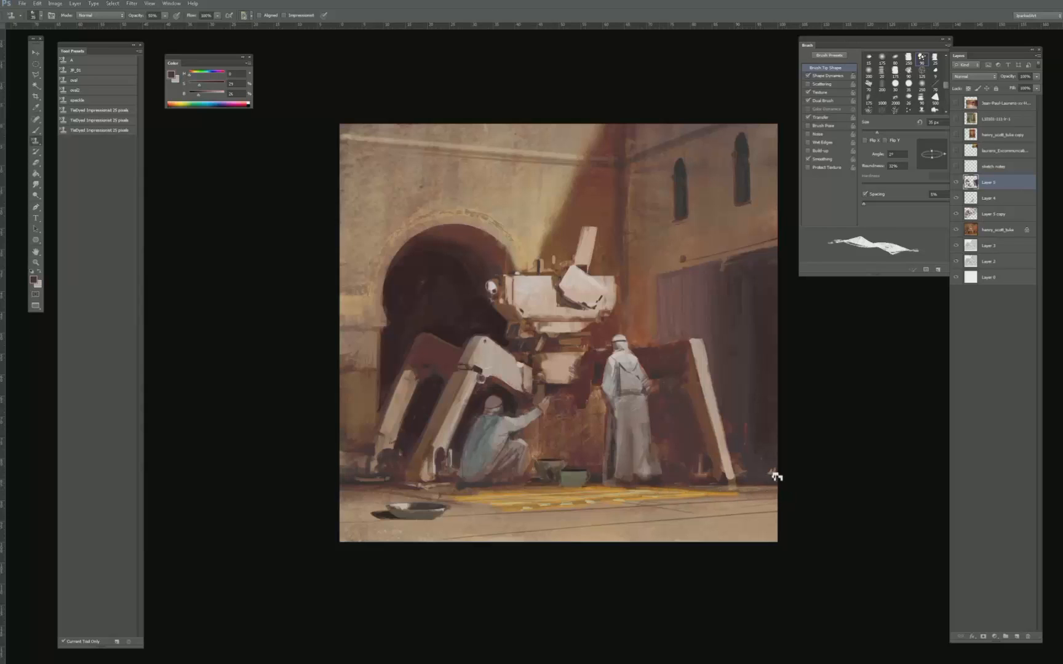
- Define the far leg's foot and lower shaded side with sampled ground and reddish browns, using a 20 to 30 px brush
key("b")
left_click(749, 491, "alt")
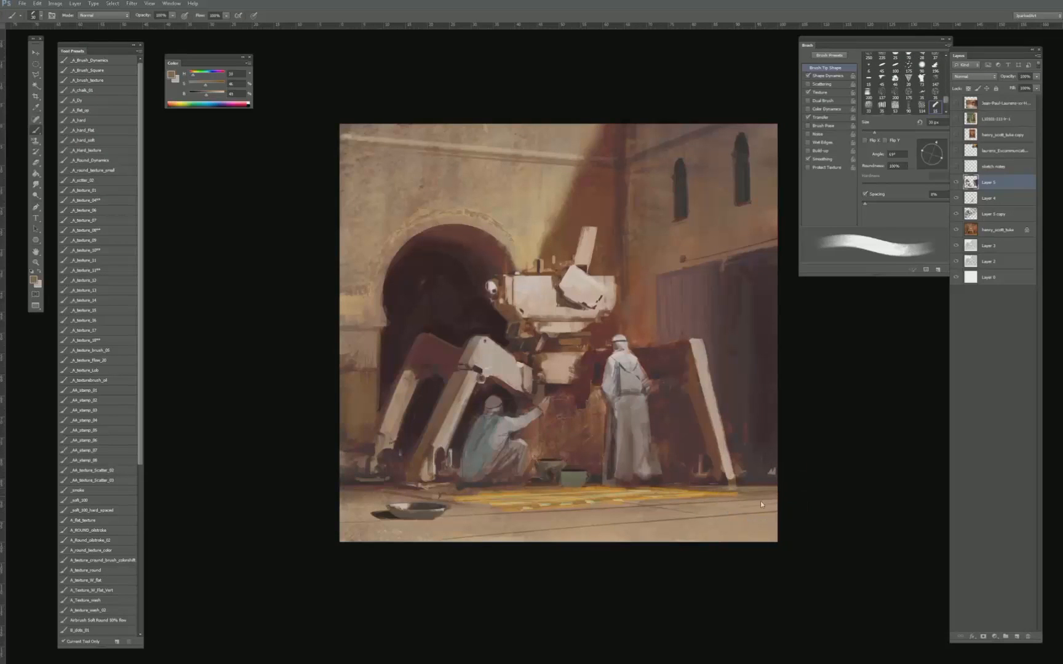
left_click_drag(695, 489, 701, 485)
left_click(703, 398, "alt")
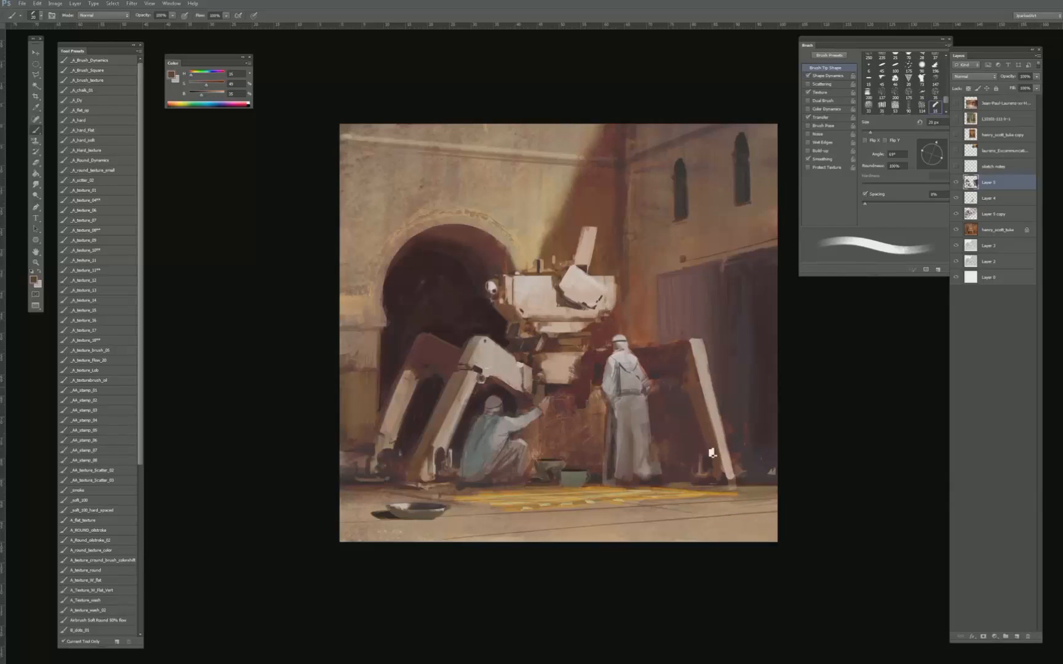
key("bracketleft")
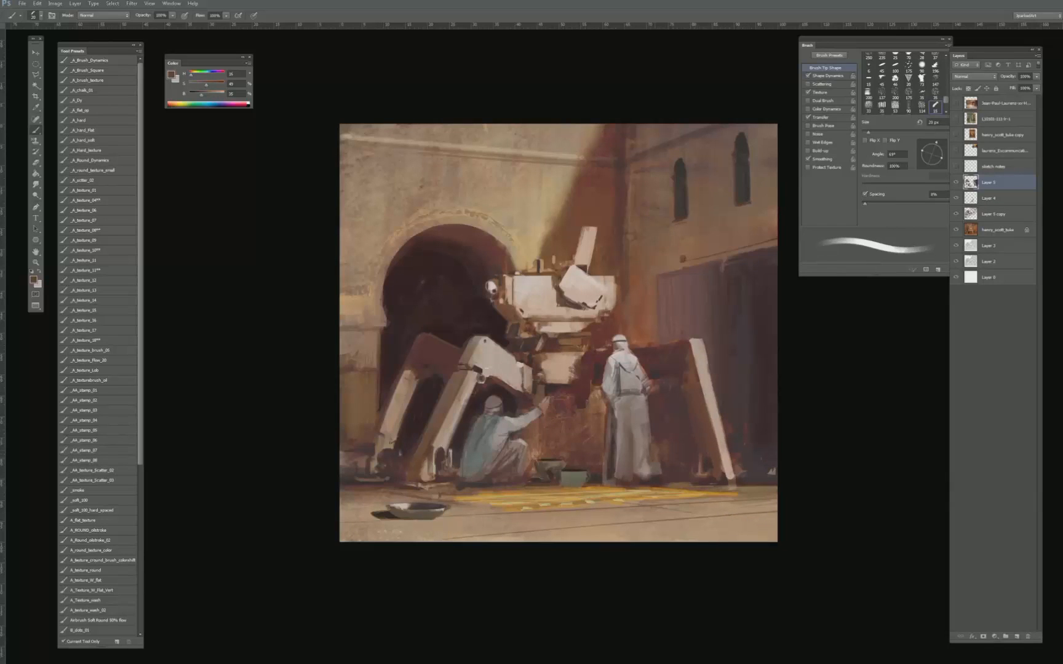
- Repaint the machine's lower body block with lightened pale tones sampled from the machine, using the _A_texture_08 brush at 50 px
left_click(697, 343, "alt")
left_click_drag(213, 94, 222, 93)
left_click(99, 210)
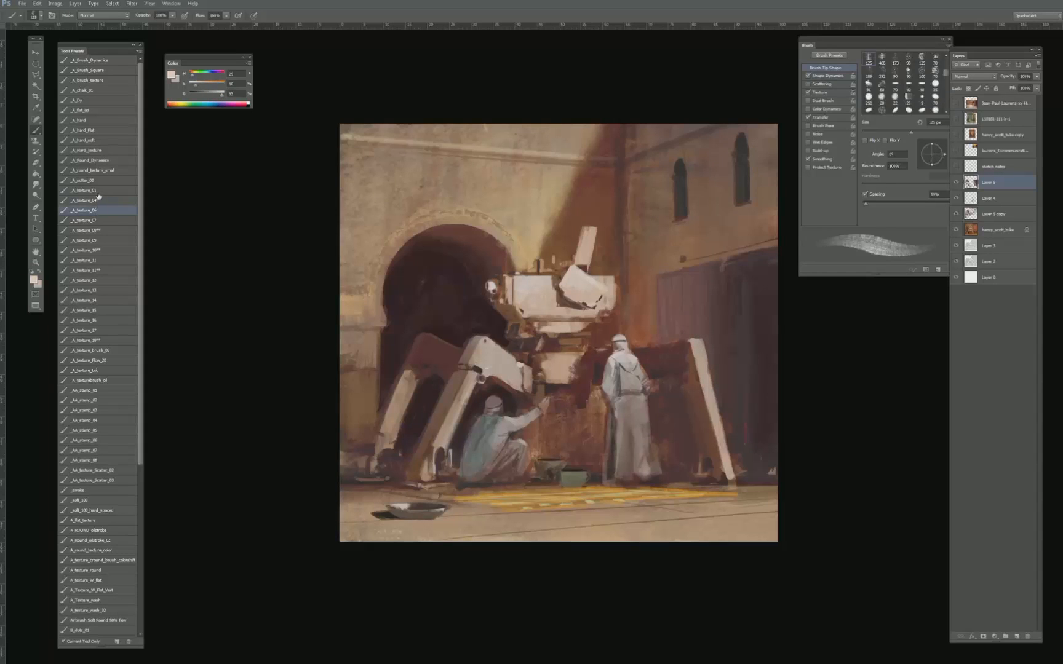
left_click(93, 200)
left_click_drag(561, 303, 563, 357)
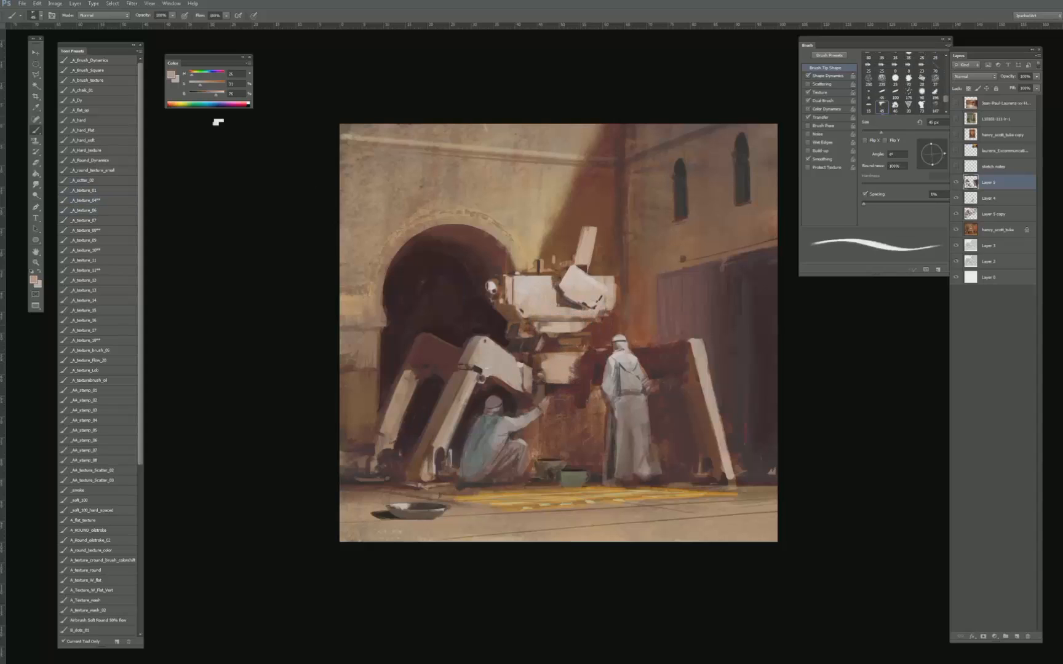
left_click_drag(215, 94, 225, 93)
left_click(98, 231)
left_click_drag(561, 349, 562, 349)
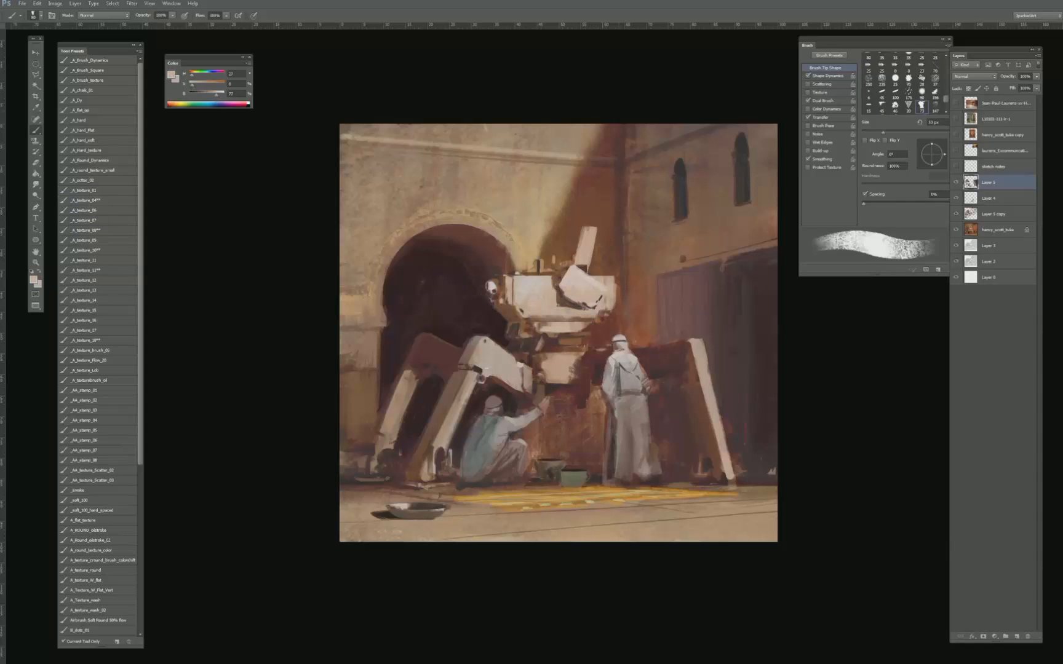
- Add small pale highlights to the lower body block and the joint beside the front knee, using a 10 to 30 px brush
key("bracketleft")
key("bracketleft")
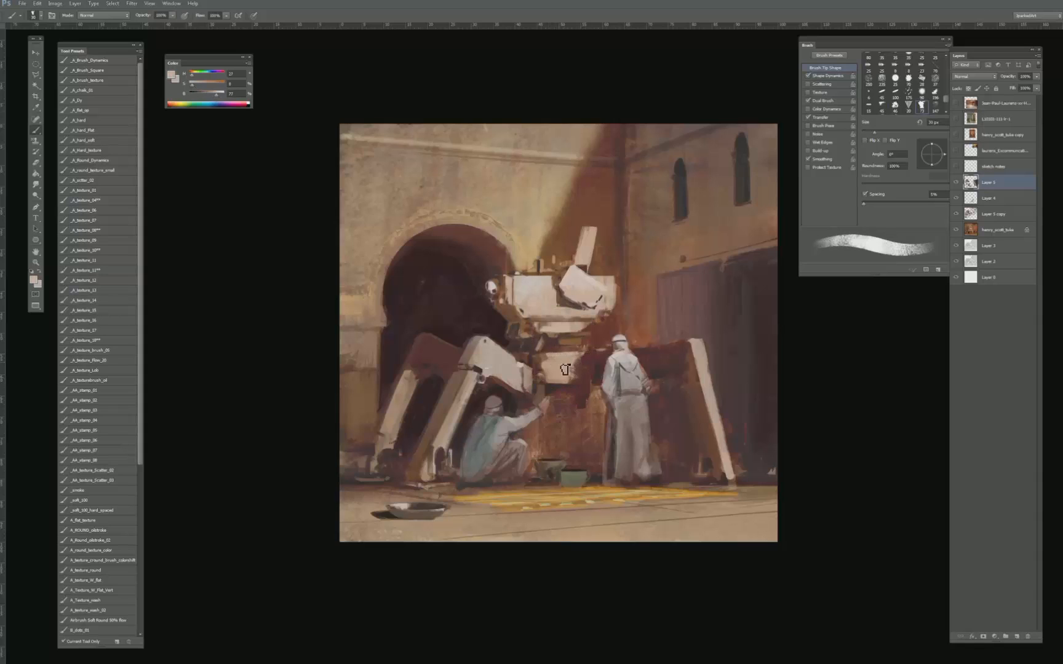
key("bracketleft")
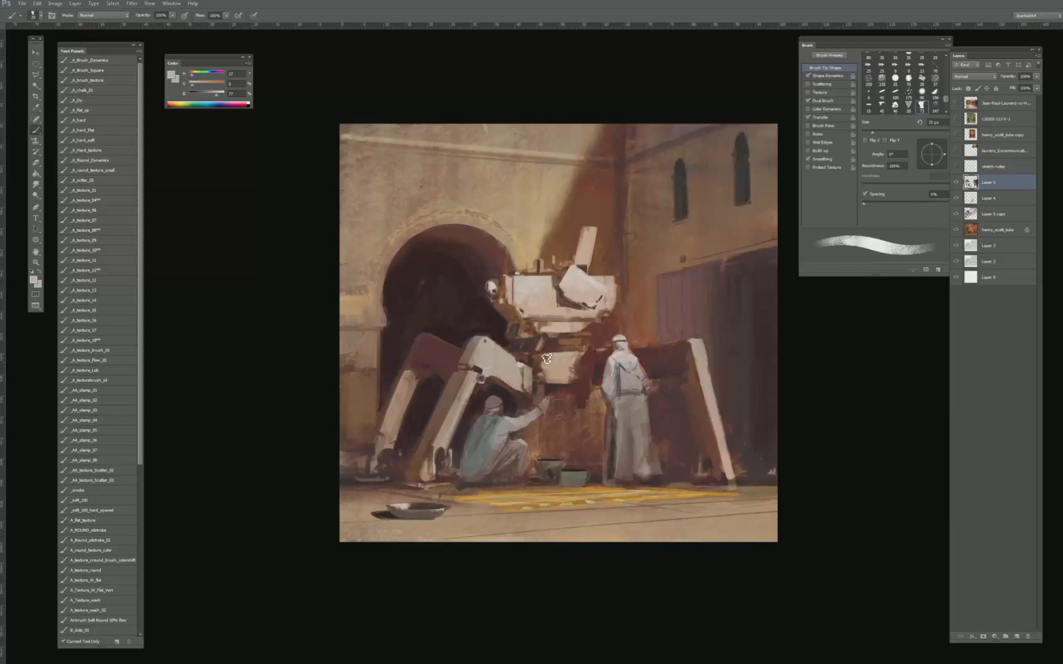
key("bracketleft")
key("bracketleft")
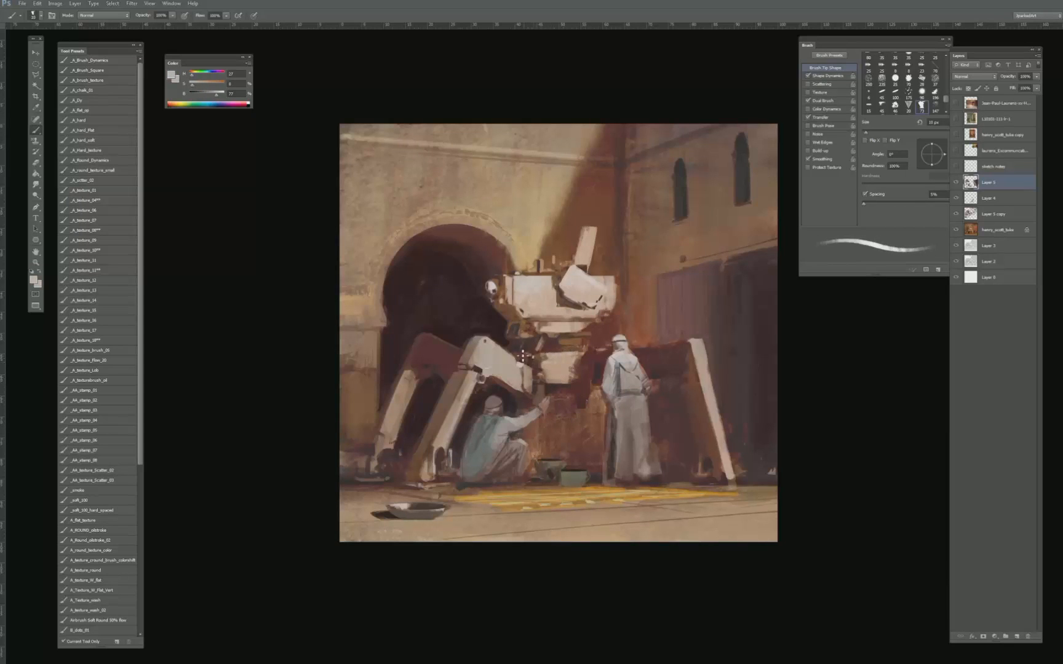
key("ctrl+minus")
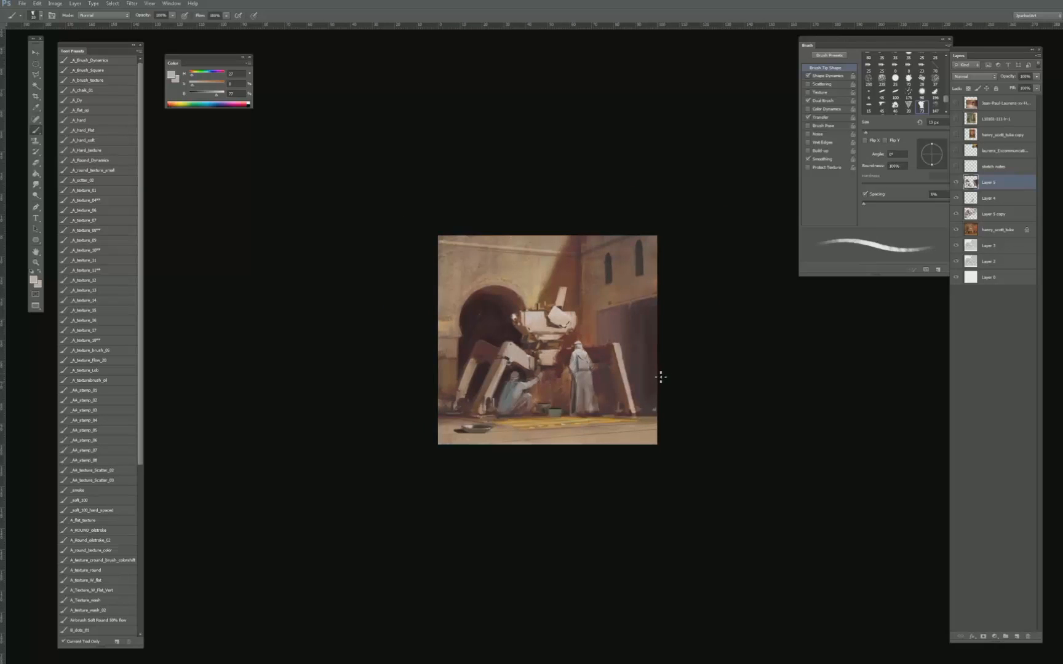
key("ctrl+plus")
- Paint dark mechanical details beneath the machine's lower body near the crouching figure's hand, using a 9 to 15 px brush
left_click(558, 380, "alt")
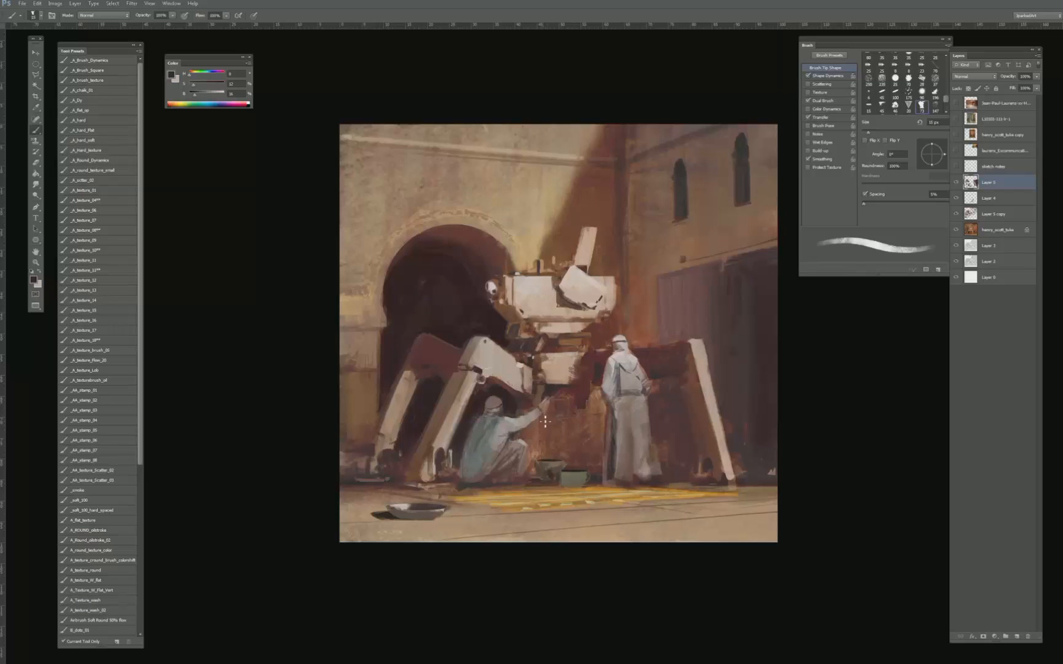
key("bracketleft")
key("bracketleft")
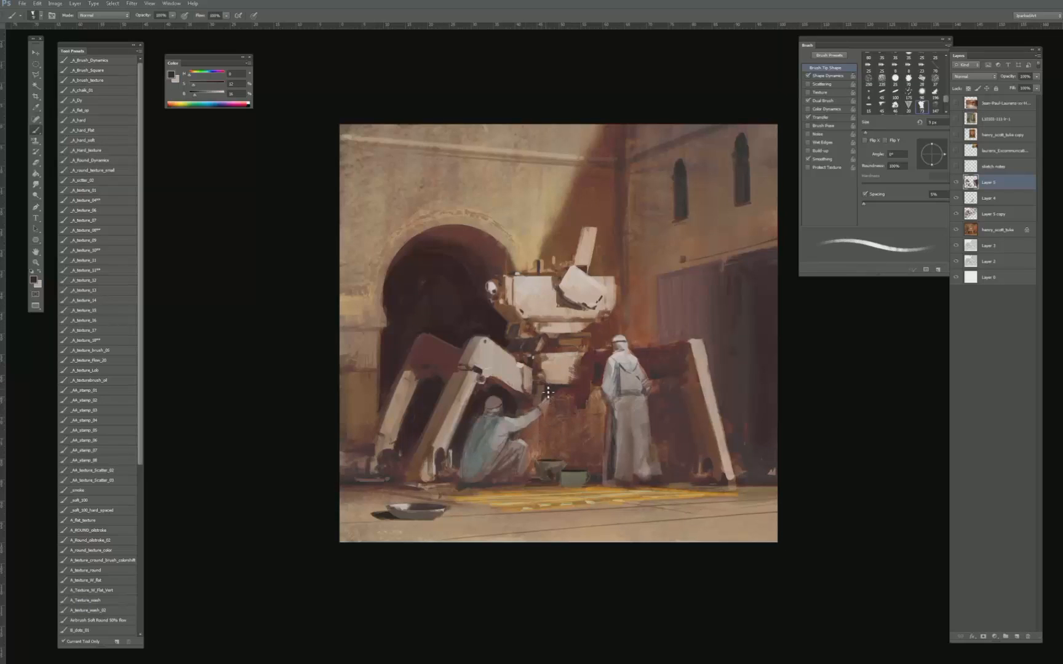
key("bracketright")
key("bracketright")
- Rework the crouching figure's upper arm and sleeve with sampled warm greys, using a 15 to 20 px brush
left_click(511, 424, "alt")
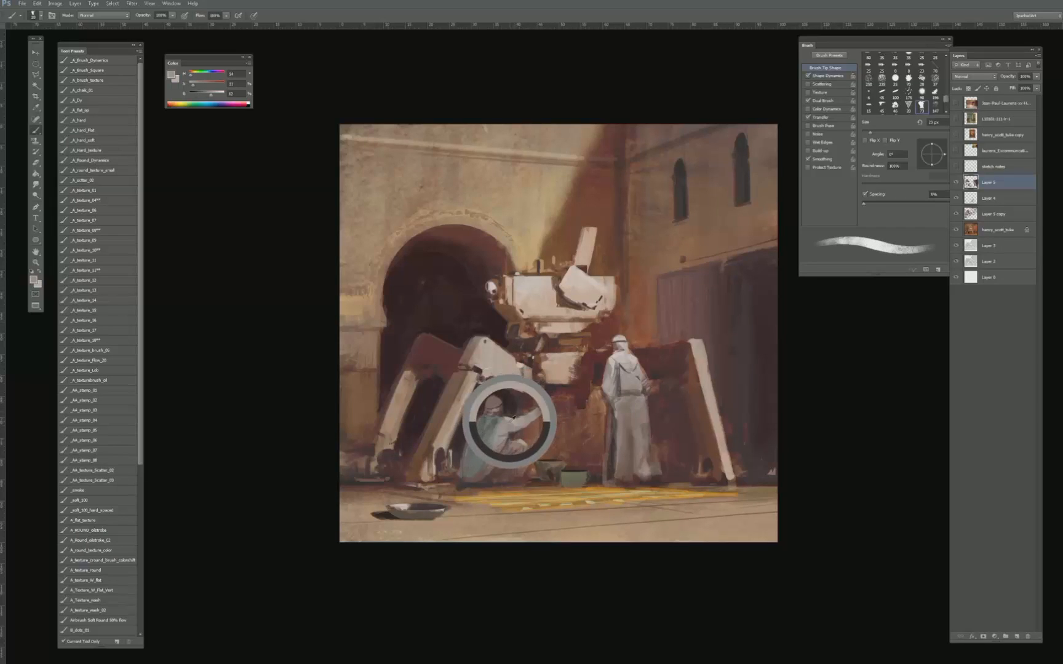
left_click(516, 429, "alt")
key("bracketleft")
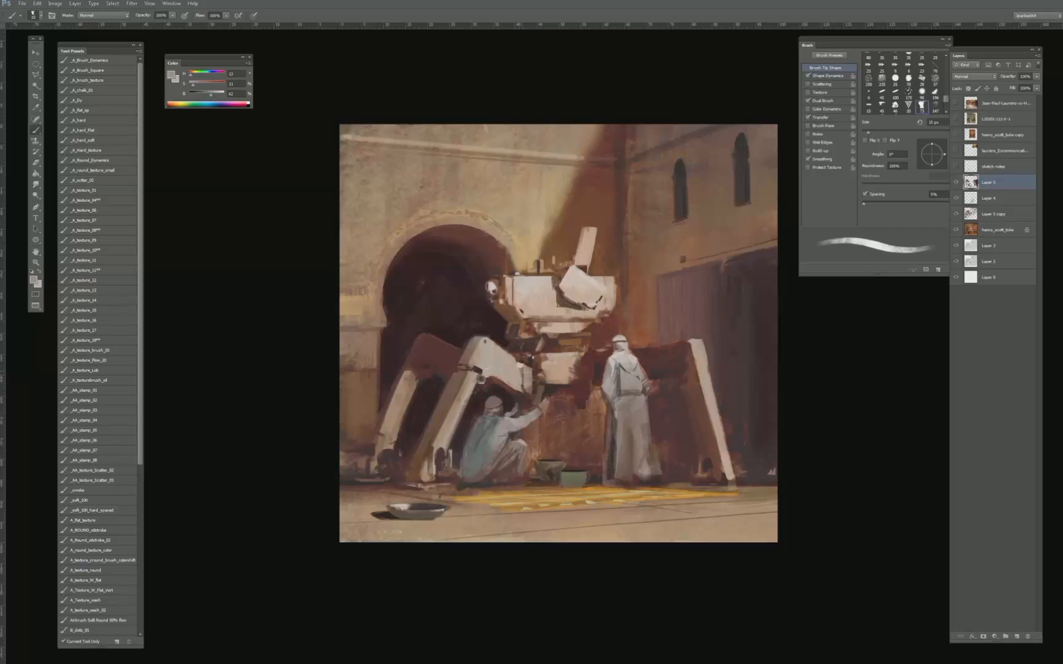
left_click(510, 418, "alt")
- Refine the contours around the crouching figure's shoulder and outstretched arm with a sampled dark grey, using a 9 px brush
left_click(513, 400, "alt")
left_click(514, 407, "alt")
key("bracketleft")
key("bracketleft")
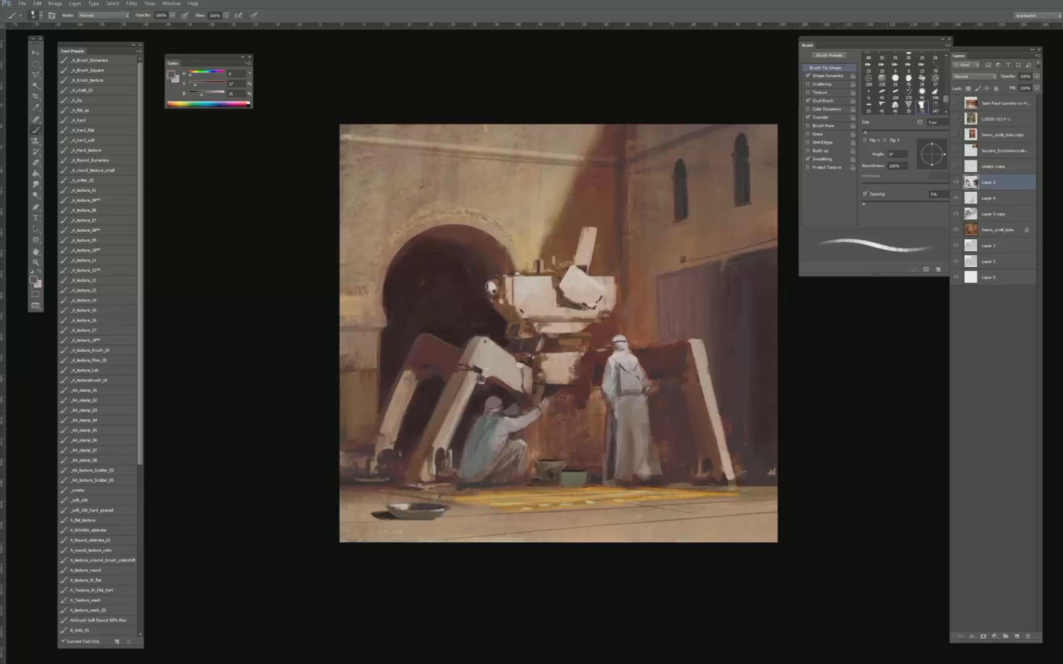
left_click_drag(544, 424, 502, 389, "alt")
key("bracketleft")
- Repaint the machine's front lower leg beside the crouching figure with a sampled warm beige, using a 20 to 30 px brush
left_click(458, 412, "alt")
key("bracketright")
key("bracketright")
left_click(452, 419, "alt")
key("bracketright")
left_click(448, 422, "alt")
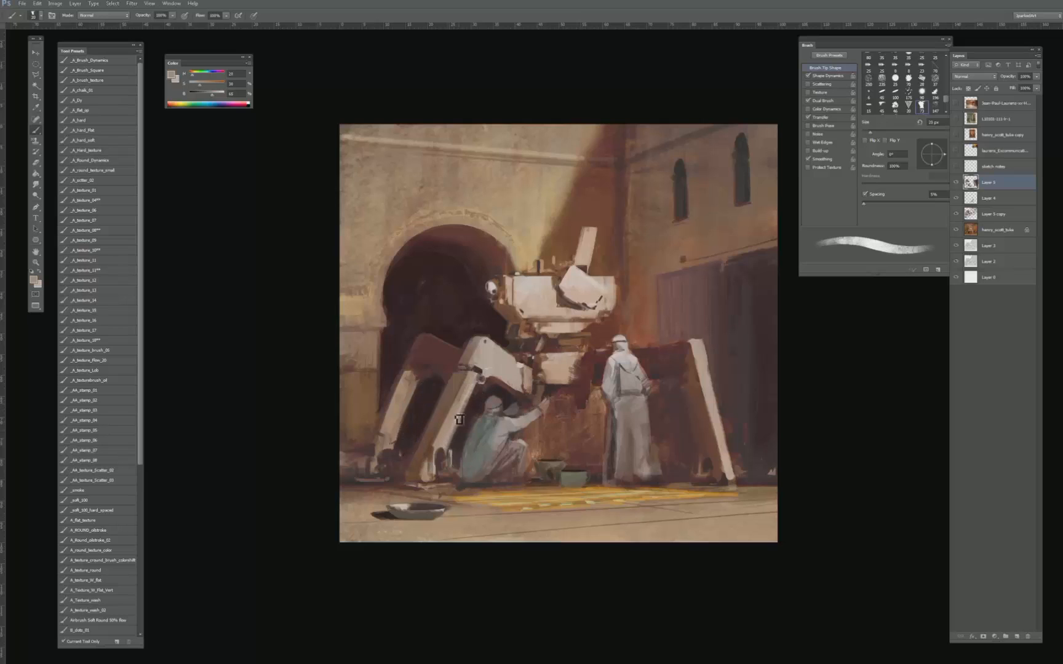
key("bracketright")
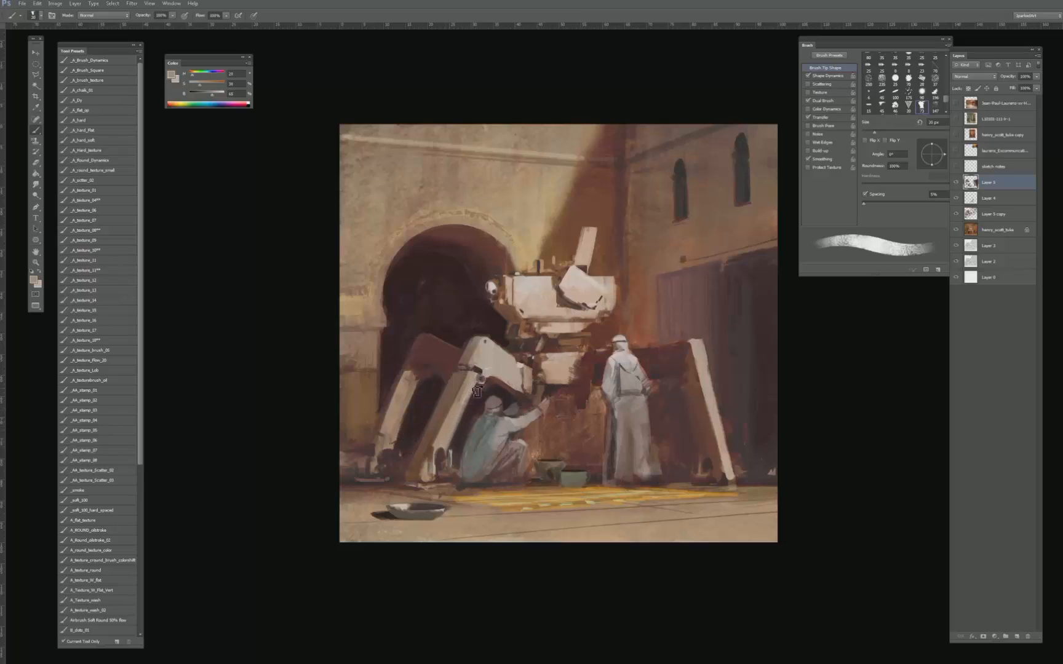
- Darken the shadow between the front leg and the crouching figure with a sampled dark brown, using a 35 to 50 px brush
left_click(464, 435, "alt")
key("bracketright")
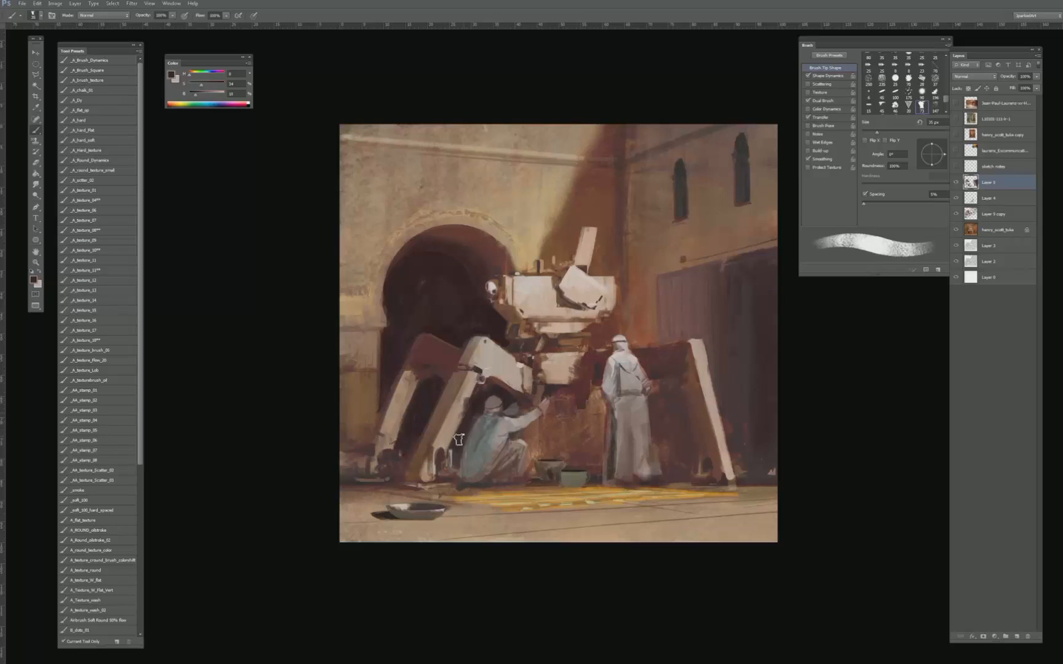
key("bracketright")
key("bracketright")
key("bracketright")
key("bracketright")
key("bracketright")
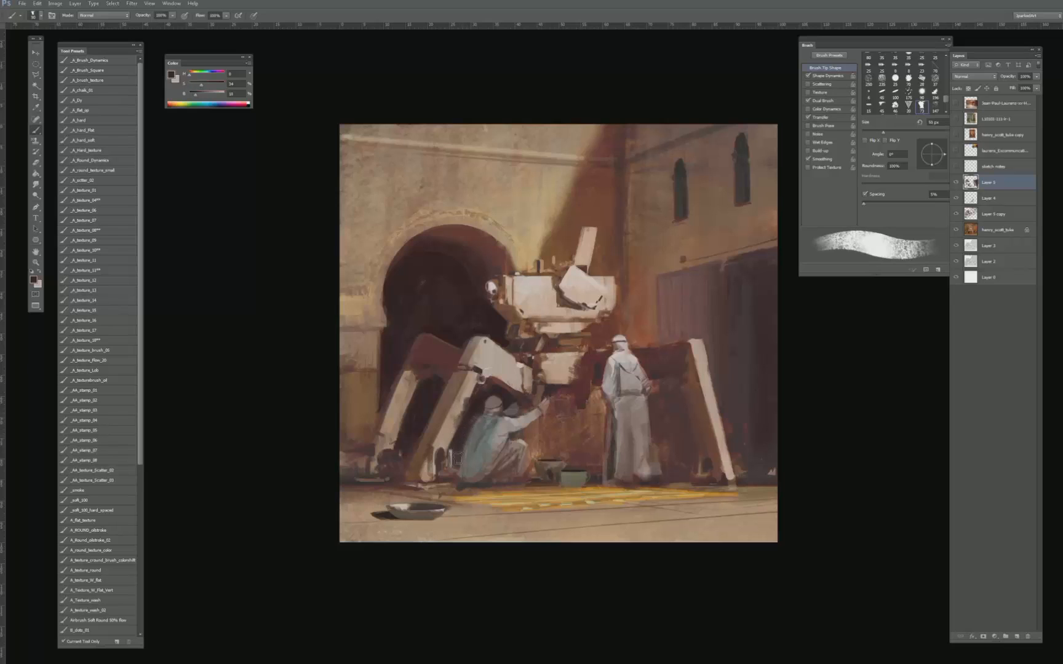
- Rework the upper part of the front lower leg with sampled pale beiges, using a 25 to 30 px brush
left_click(450, 416, "alt")
key("bracketleft")
key("bracketleft")
key("bracketleft")
key("bracketleft")
left_click(463, 399, "alt")
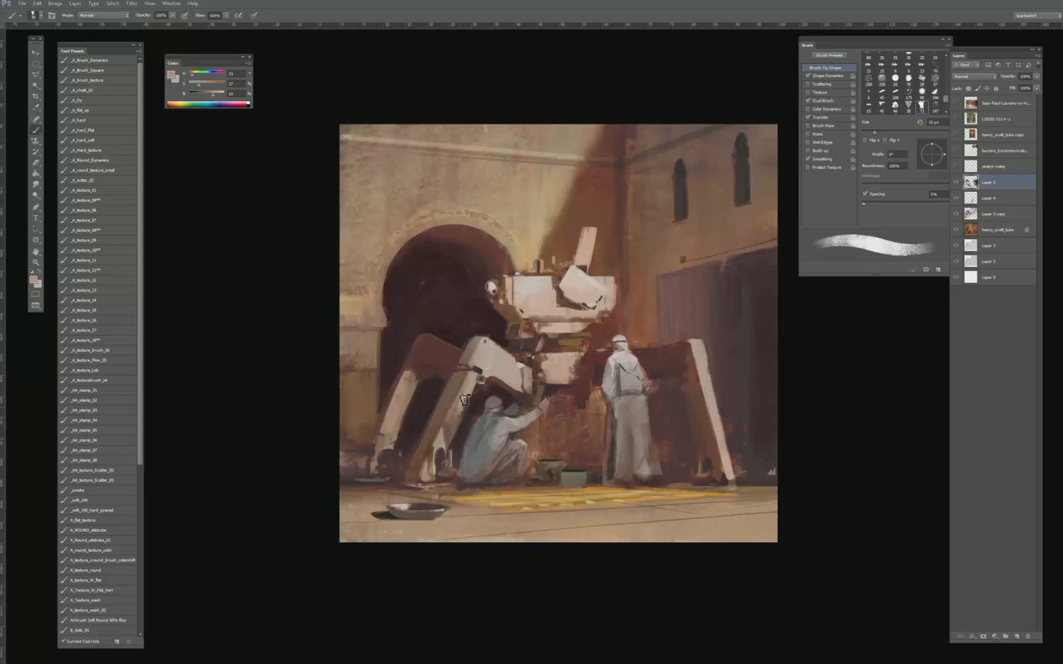
left_click(481, 357, "alt")
key("bracketleft")
left_click(470, 382, "alt")
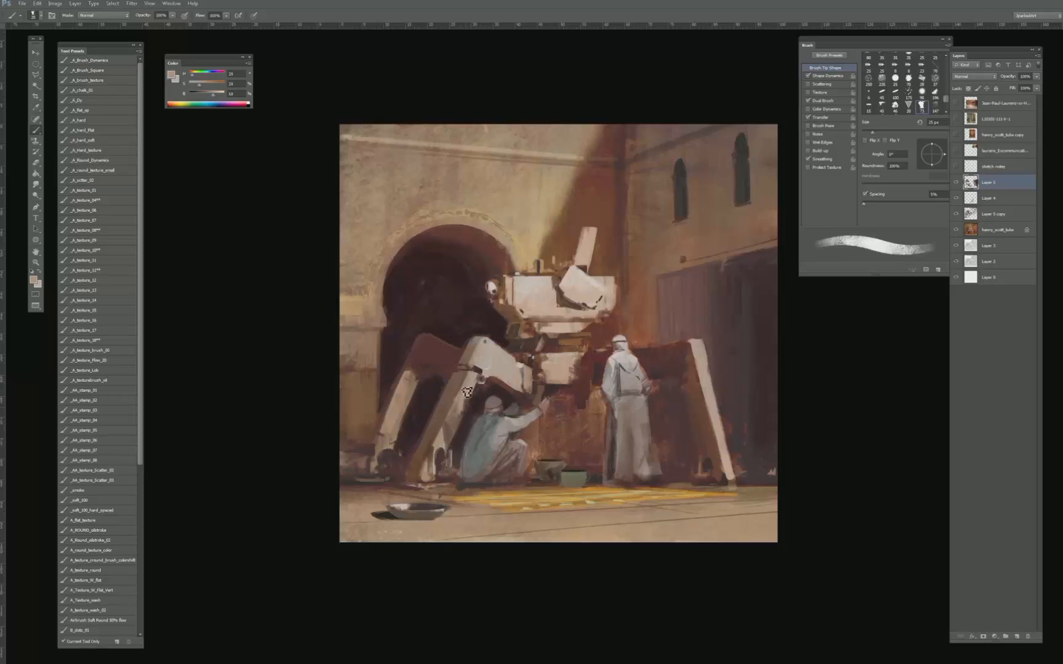
- Lasso the front lower leg's long face and paint beige tones inside the selection with a 35 px brush
key("l")
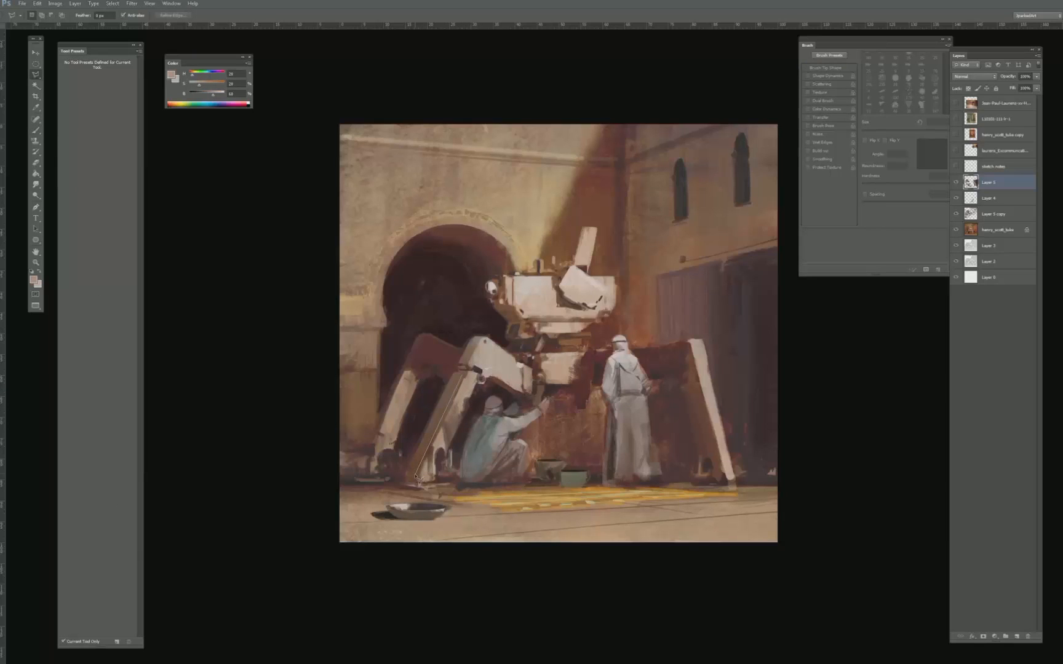
left_click(468, 377)
key("b")
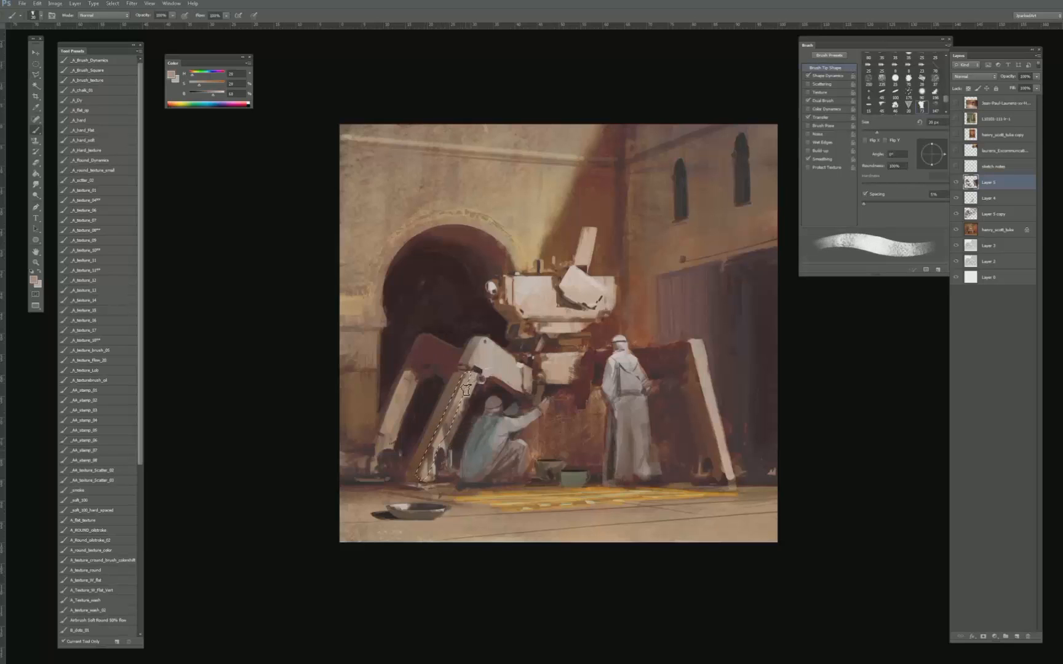
left_click(448, 423, "alt")
left_click(442, 443, "alt")
left_click_drag(436, 451, 430, 454)
key("bracketleft")
key("bracketleft")
key("bracketleft")
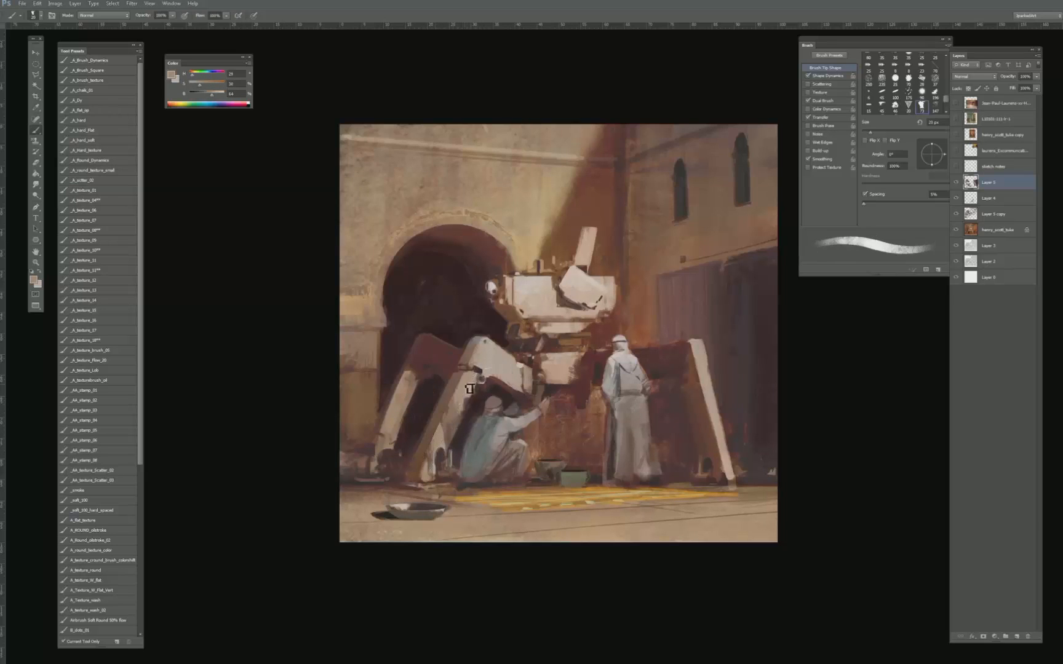
- Refine the front leg's surface below the knee with sampled warm greys, using a 25 to 35 px brush
left_click(463, 392, "alt")
left_click(464, 394, "alt")
left_click(481, 394, "alt")
key("bracketright")
key("bracketright")
key("bracketright")
left_click(425, 391, "alt")
left_click(478, 401, "alt")
left_click(478, 400, "alt")
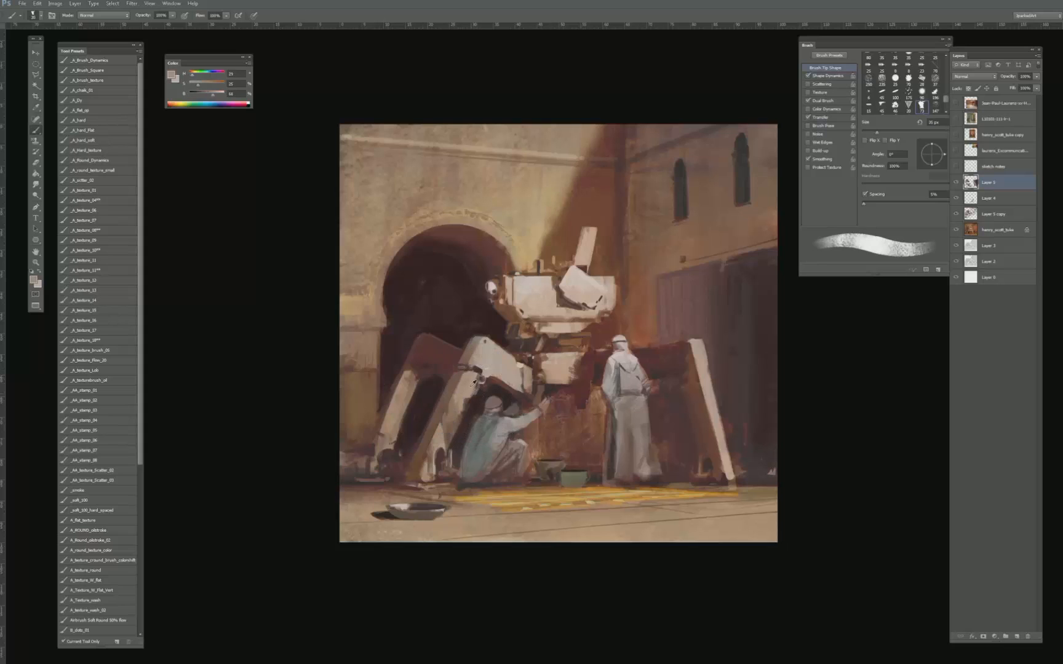
- Paint sampled dark browns between the front knee and the crouching figure's head, using a 25 to 40 px brush
left_click(483, 389, "alt")
key("bracketleft")
key("bracketleft")
left_click(476, 409, "alt")
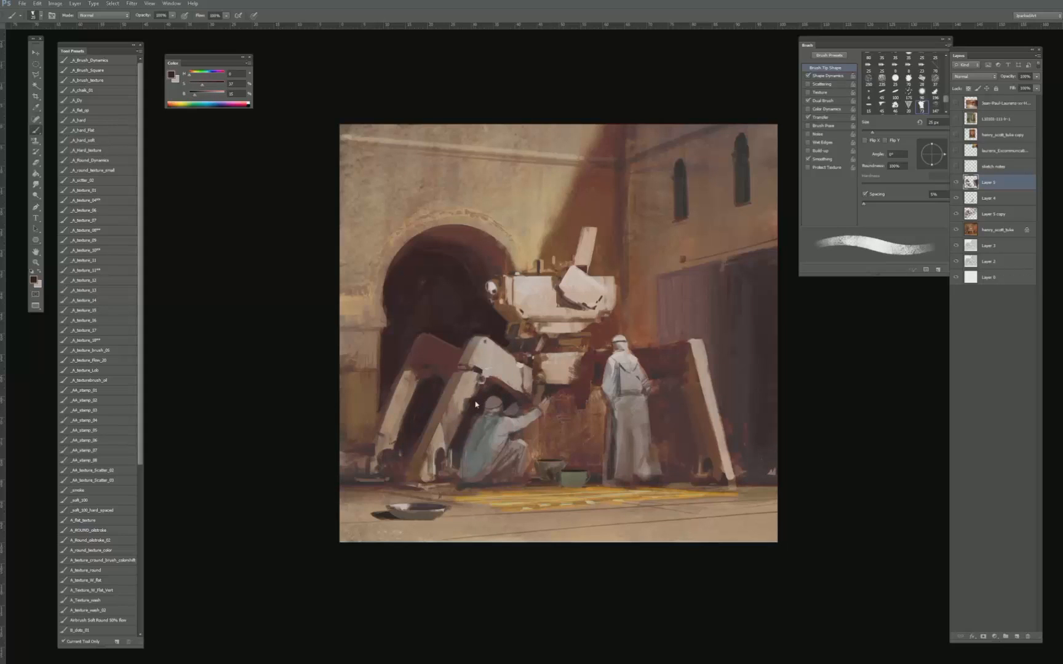
key("bracketleft")
left_click(471, 412, "alt")
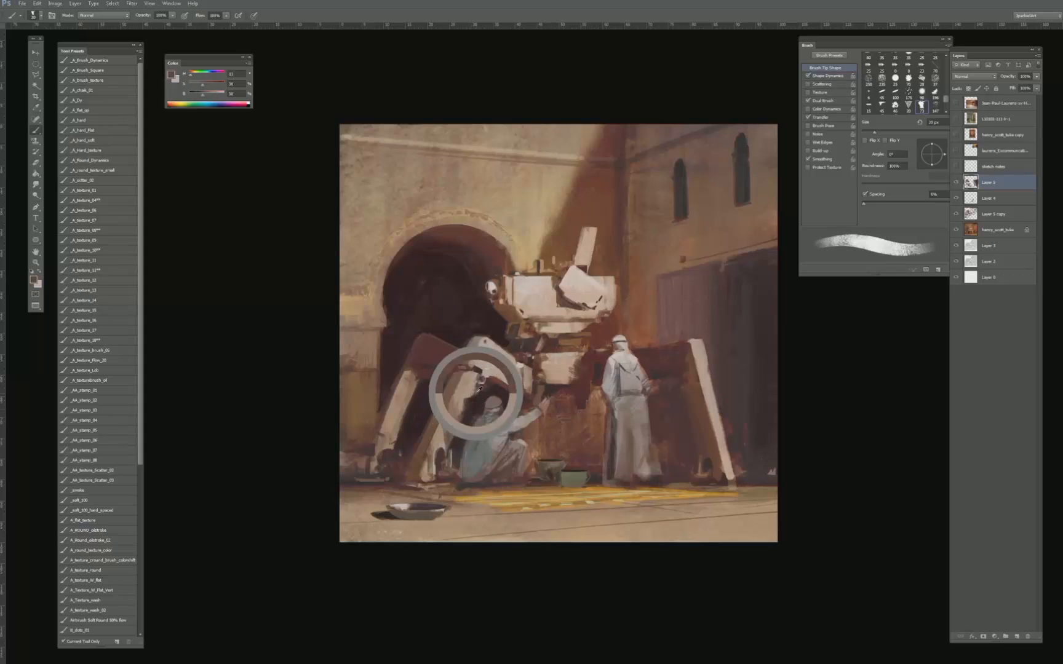
left_click(472, 411, "alt")
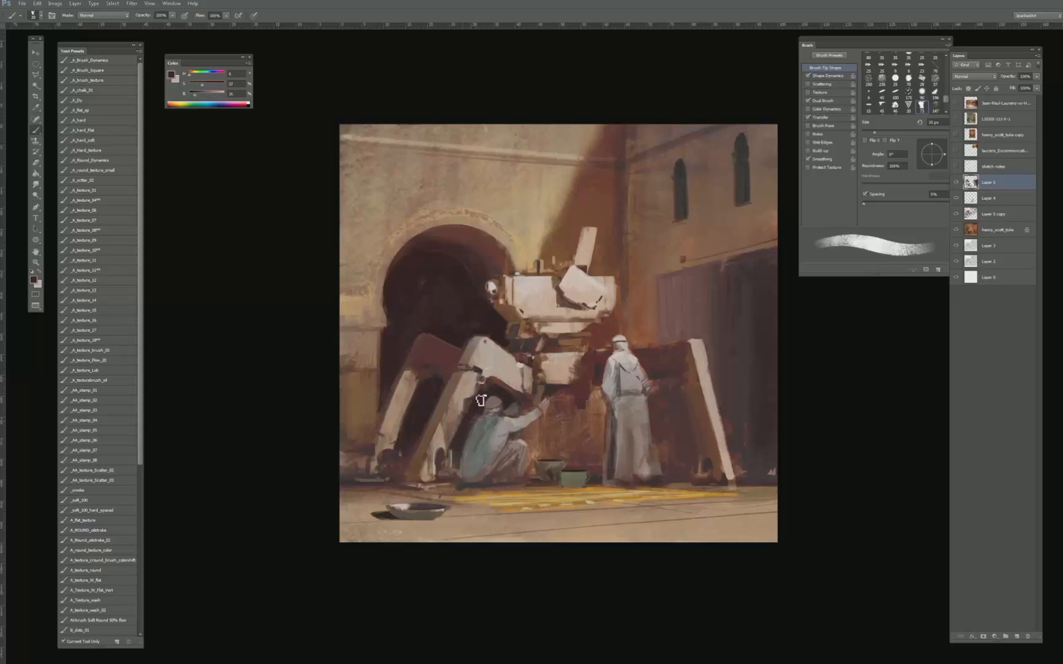
key("bracketright")
key("bracketright")
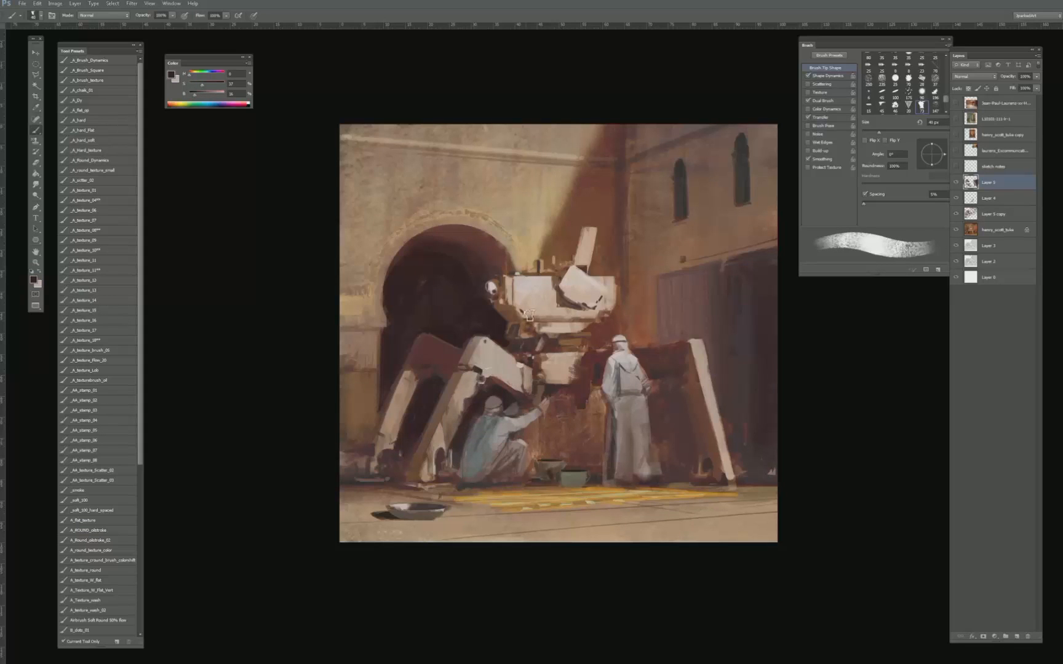
- Paint dark red and brown mechanical details between the upper and lower body blocks, using a 20 to 30 px brush
left_click(534, 361, "alt")
key("bracketleft")
key("bracketleft")
key("bracketleft")
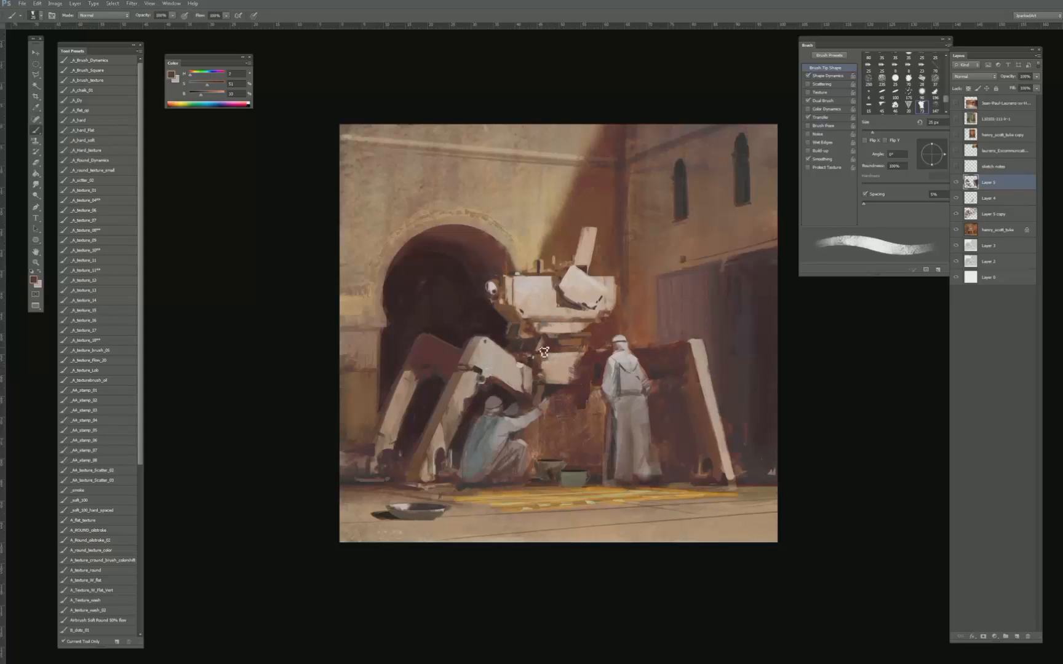
key("bracketleft")
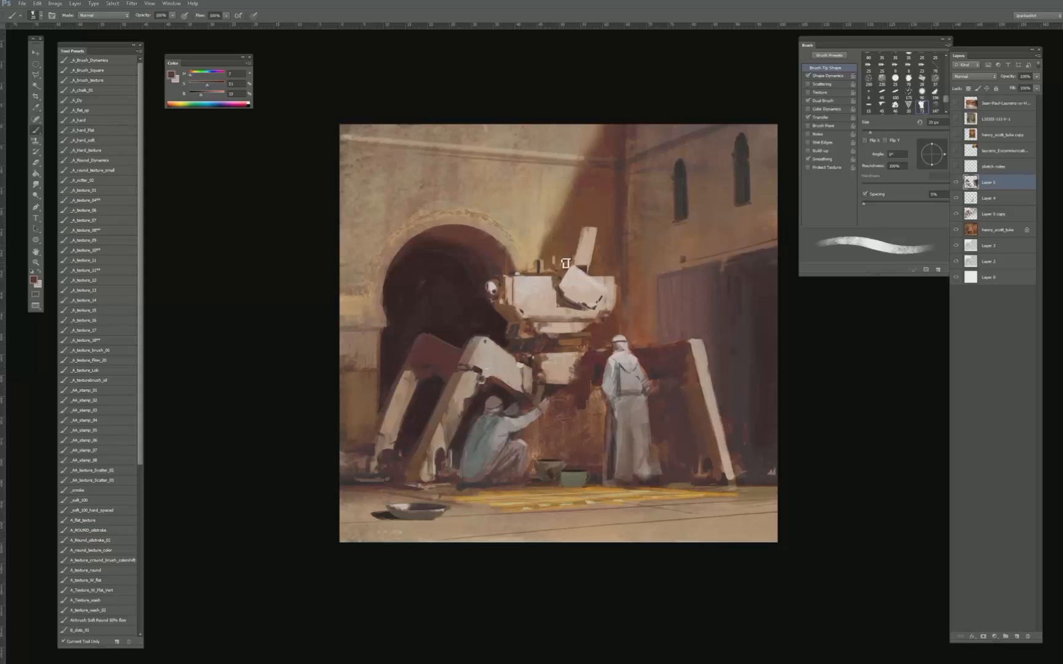
left_click(557, 343, "alt")
key("bracketright")
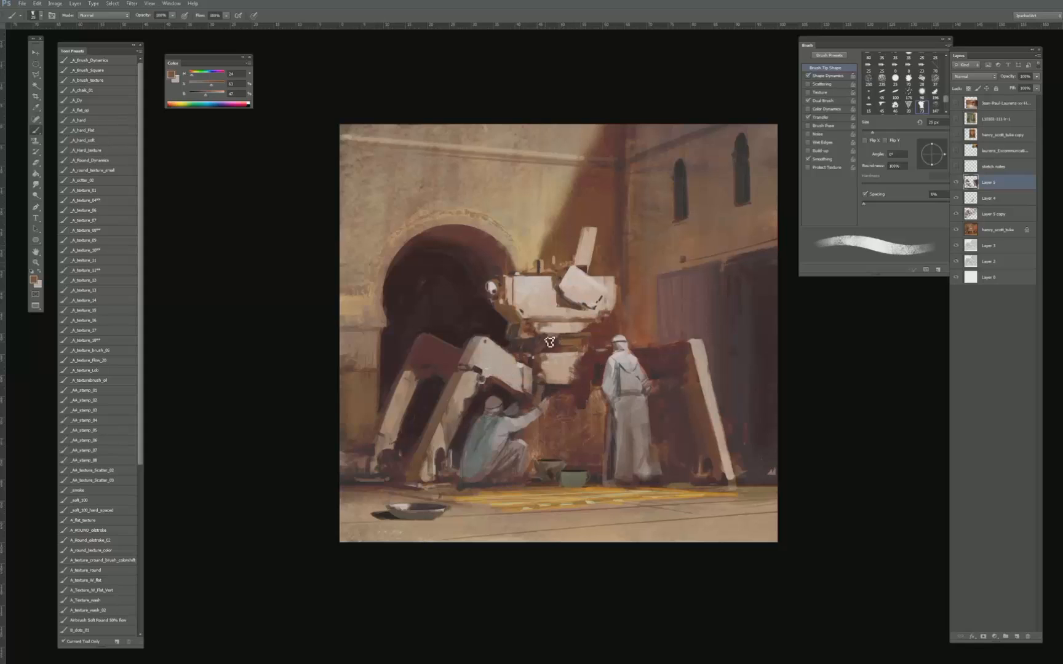
key("bracketright")
- Shade the lower body block's side facing the standing figure with a sampled dark red, using a 30 to 40 px brush
left_click(594, 348, "alt")
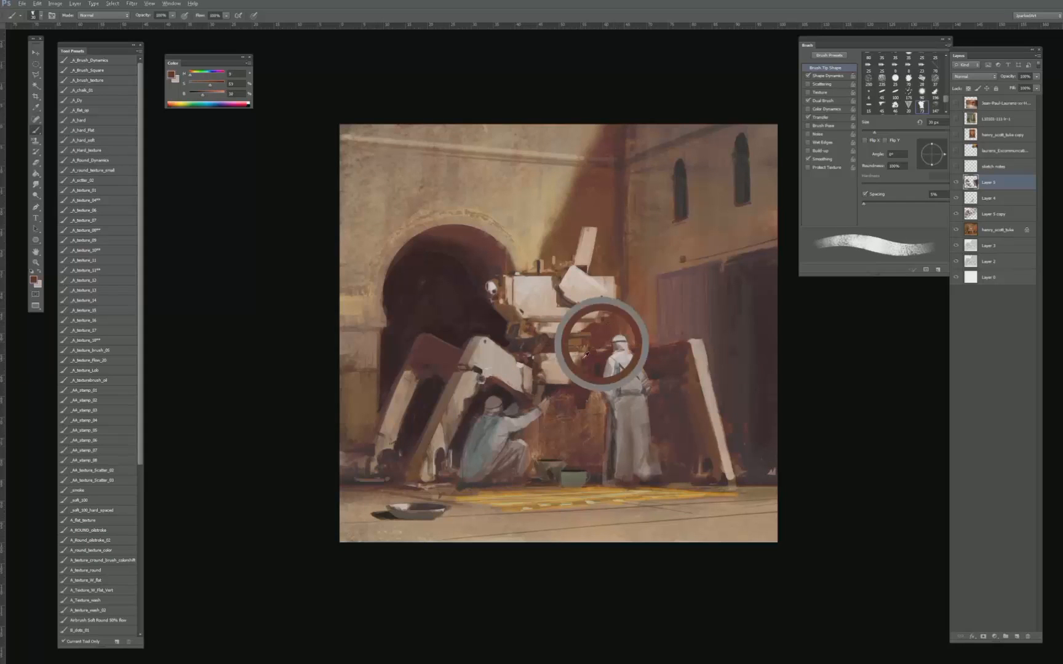
key("bracketright")
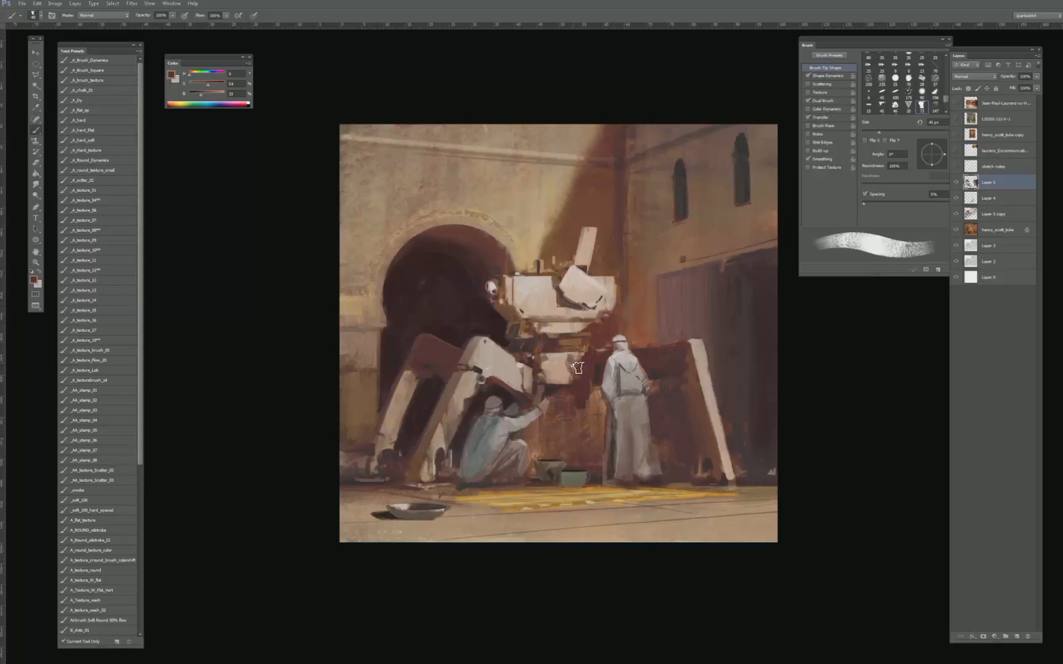
left_click(583, 359, "alt")
left_click_drag(577, 358, 574, 383)
left_click(584, 350, "alt")
- Refine the edge between the lower body block's pale face and dark red shadow with sampled colours, using a 10 to 20 px brush
key("bracketleft")
key("bracketleft")
key("bracketleft")
key("bracketleft")
key("bracketleft")
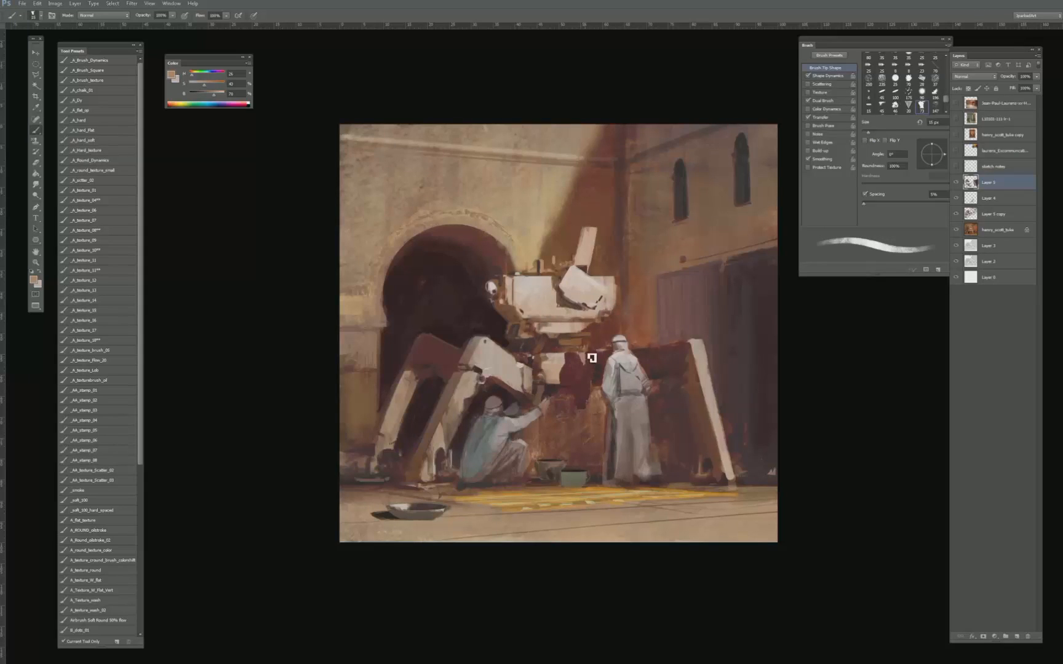
left_click(583, 359, "alt")
left_click(572, 363, "alt")
key("bracketright")
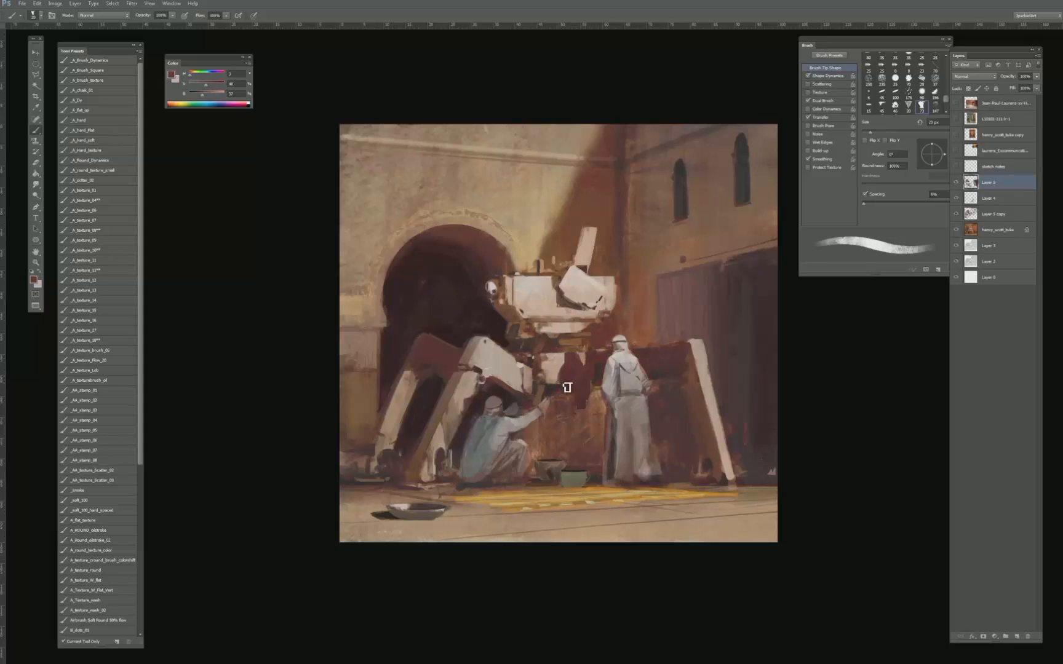
left_click(556, 362, "alt")
key("bracketleft")
key("bracketleft")
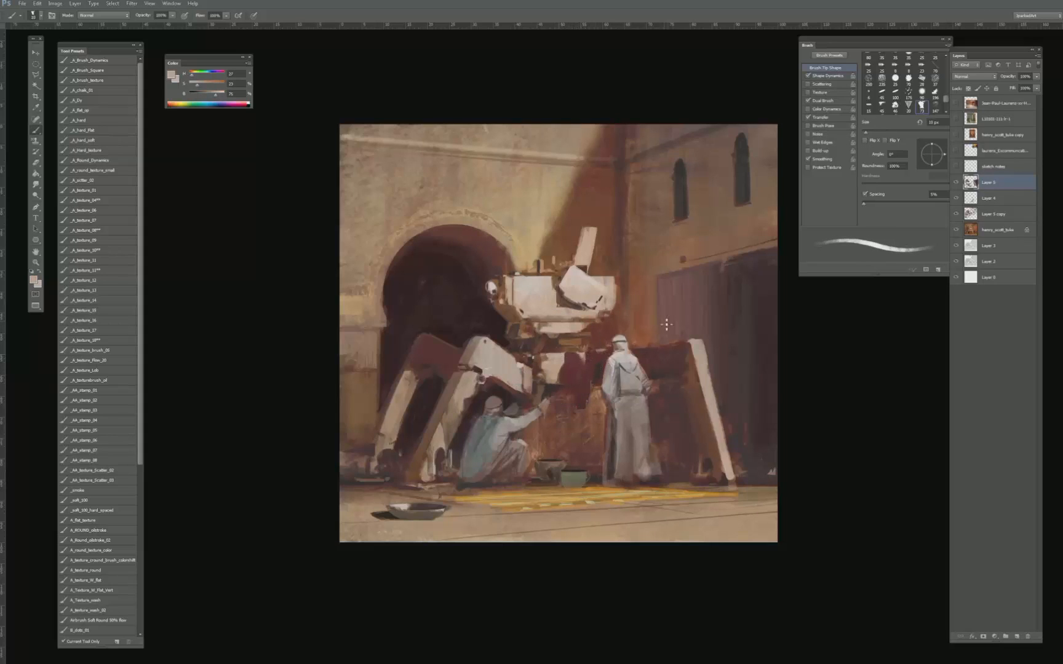
- Paint a dark band along the underside of the lower body block with a sampled near-black, enlarging the brush from 30 px
key("ctrl+minus")
key("ctrl+minus")
key("ctrl+plus")
key("ctrl+plus")
key("bracketright")
key("bracketright")
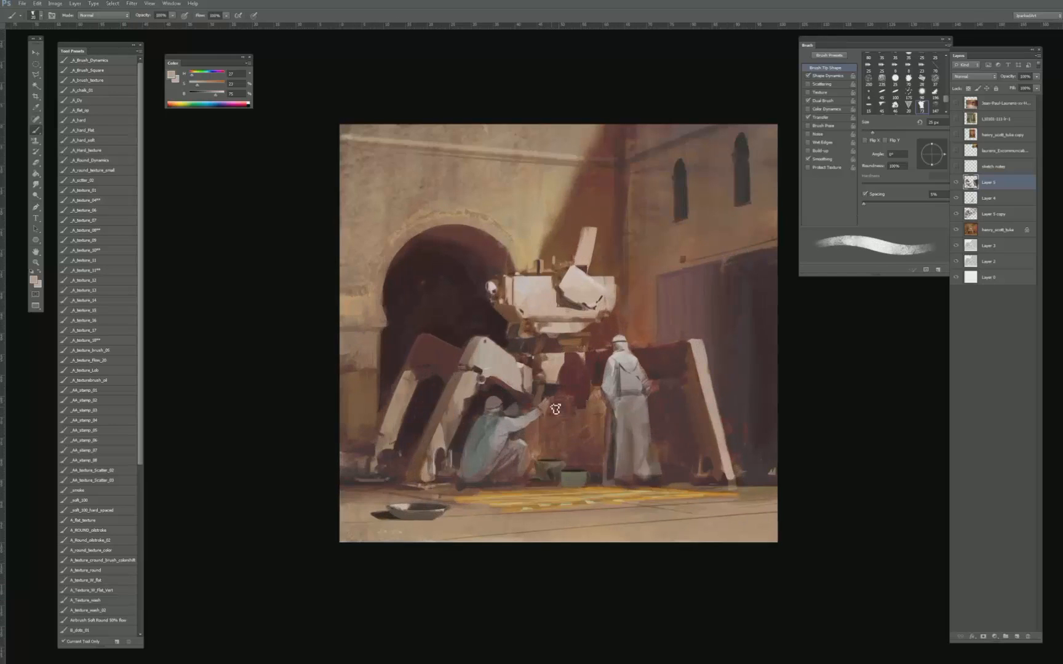
left_click(549, 386, "alt")
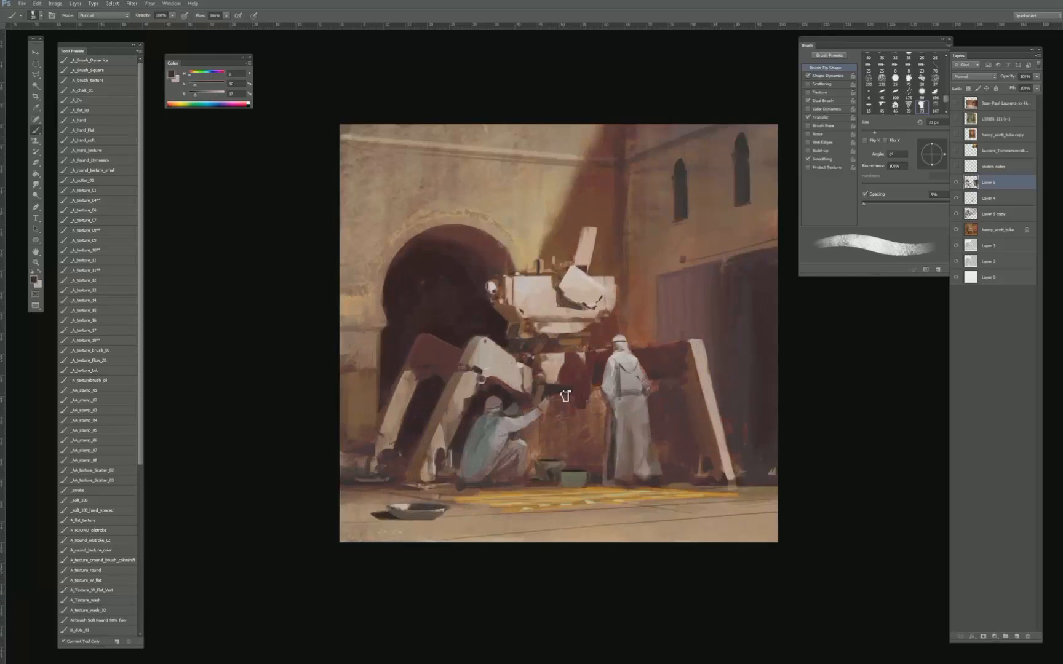
key("bracketright")
key("bracketright")
key("bracketright")
key("bracketright")
key("bracketright")
key("bracketright")
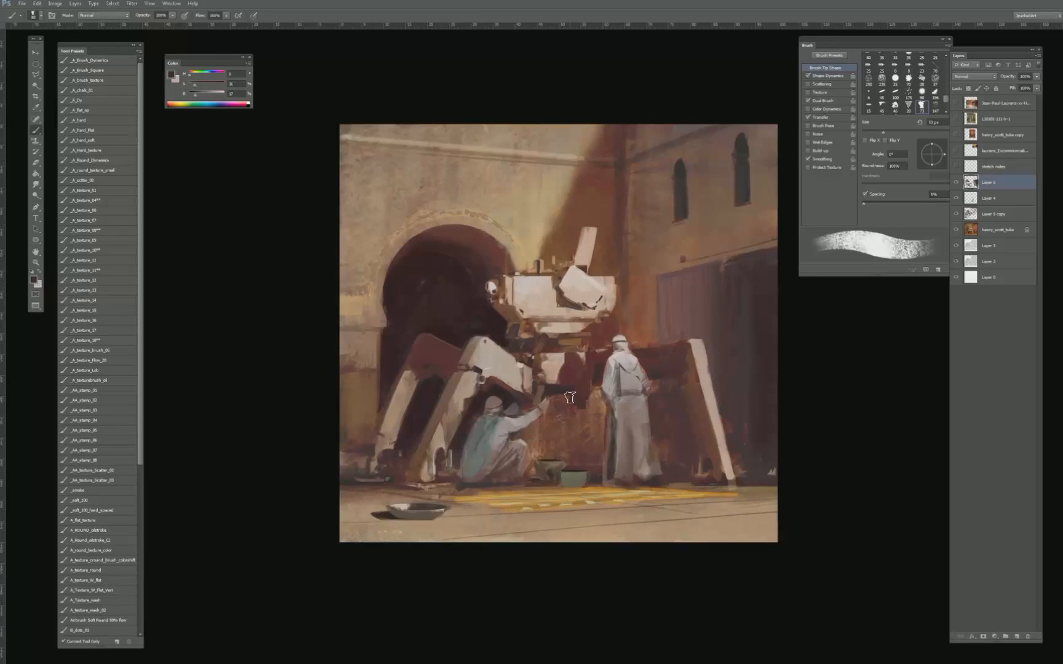
- Try a dark leg shape beneath the lower body beside the standing figure with a 50 px brush, and undo the strokes
left_click_drag(592, 448, 592, 411)
left_click(594, 470, "alt")
left_click(586, 422, "alt")
left_click(568, 394, "alt")
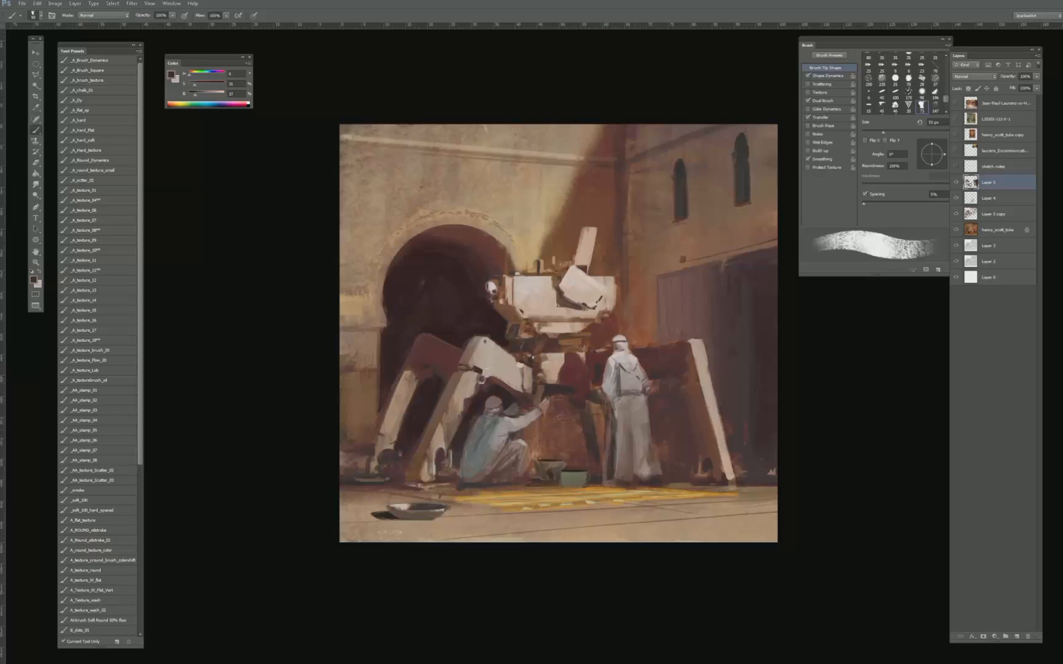
key("ctrl+alt+z")
key("ctrl+alt+z")
key("ctrl+alt+z")
key("ctrl+alt+z")
key("ctrl+alt+z")
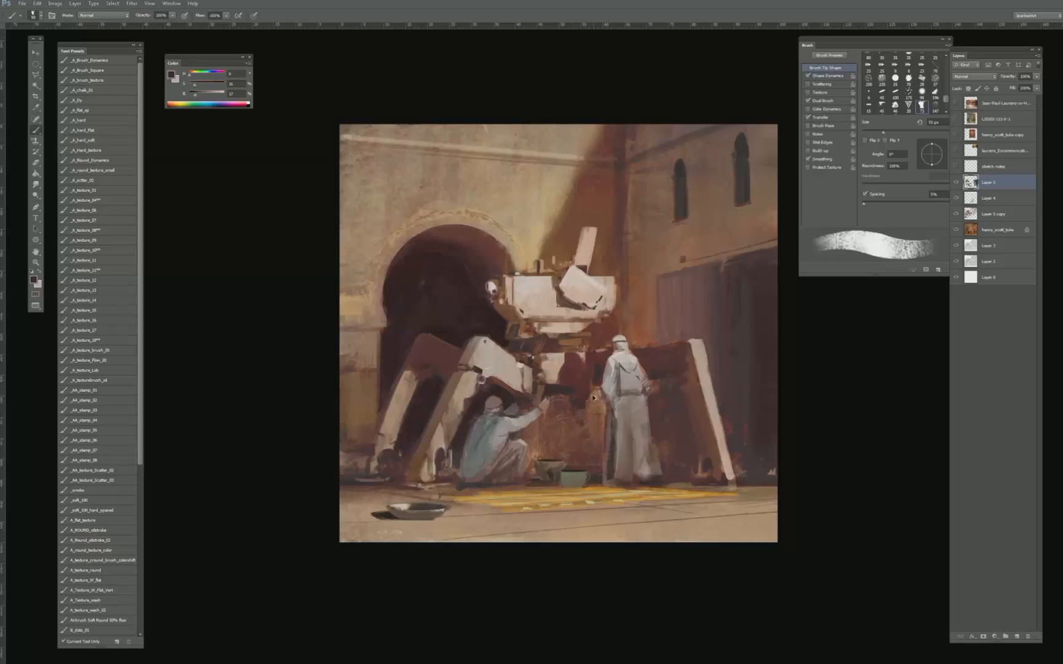
- Paint dark underside parts and thin hanging details beneath the lower body block, using a 15 to 35 px brush
key("bracketleft")
key("bracketleft")
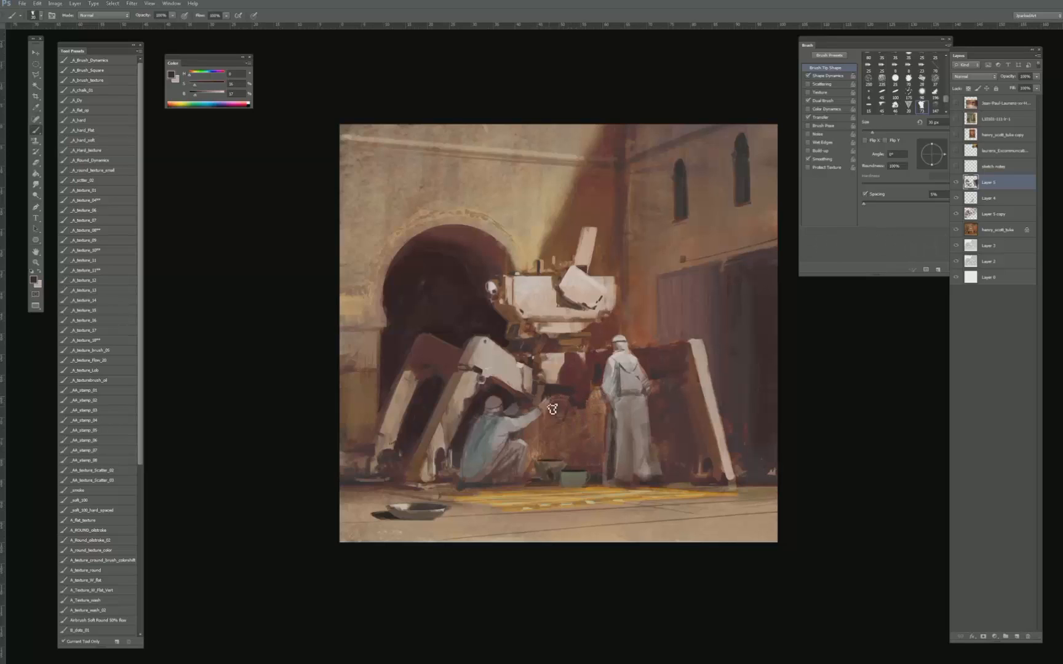
key("bracketleft")
key("bracketleft")
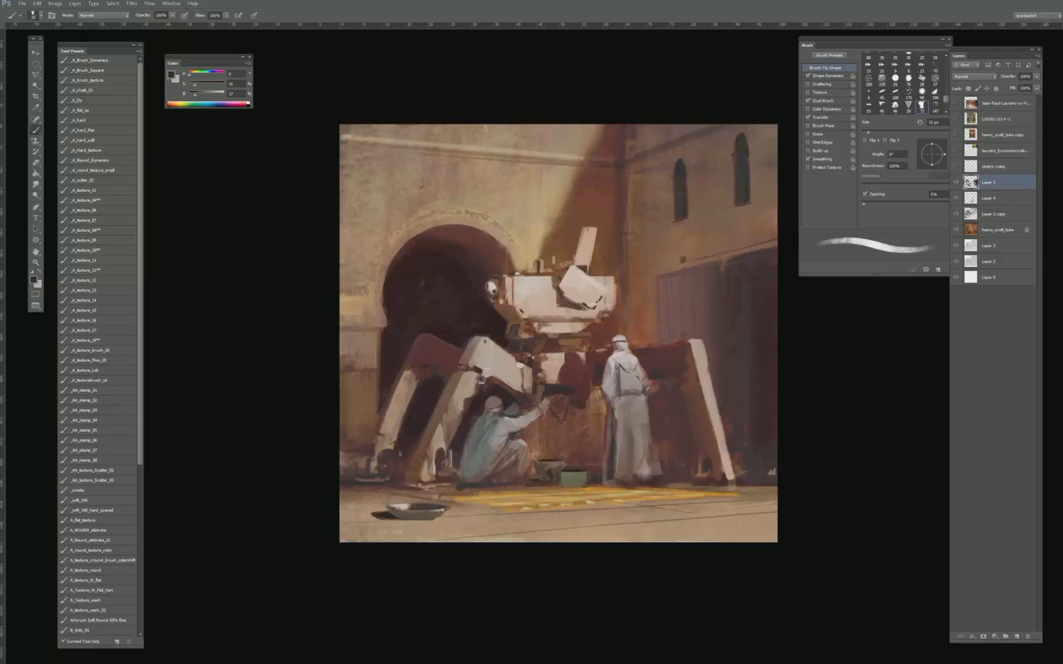
key("bracketleft")
key("bracketright")
key("bracketright")
key("bracketright")
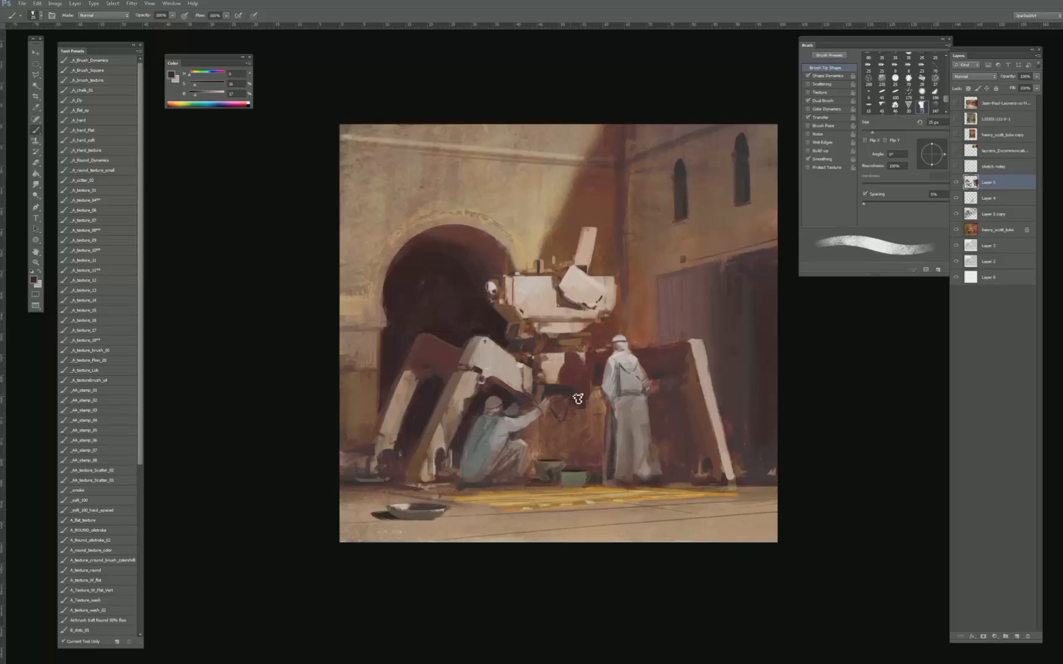
key("bracketright")
key("bracketright")
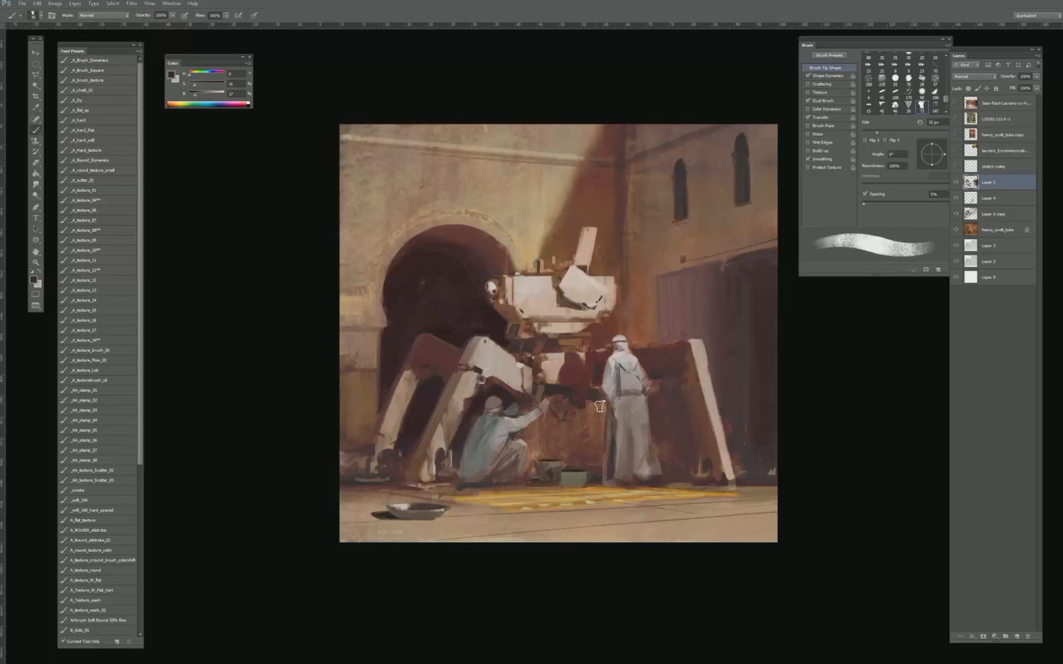
key("bracketleft")
- Paint dark red shading on the underside of the lower body beside the standing figure with sampled colours, reducing the brush to 15 px
left_click(664, 360, "alt")
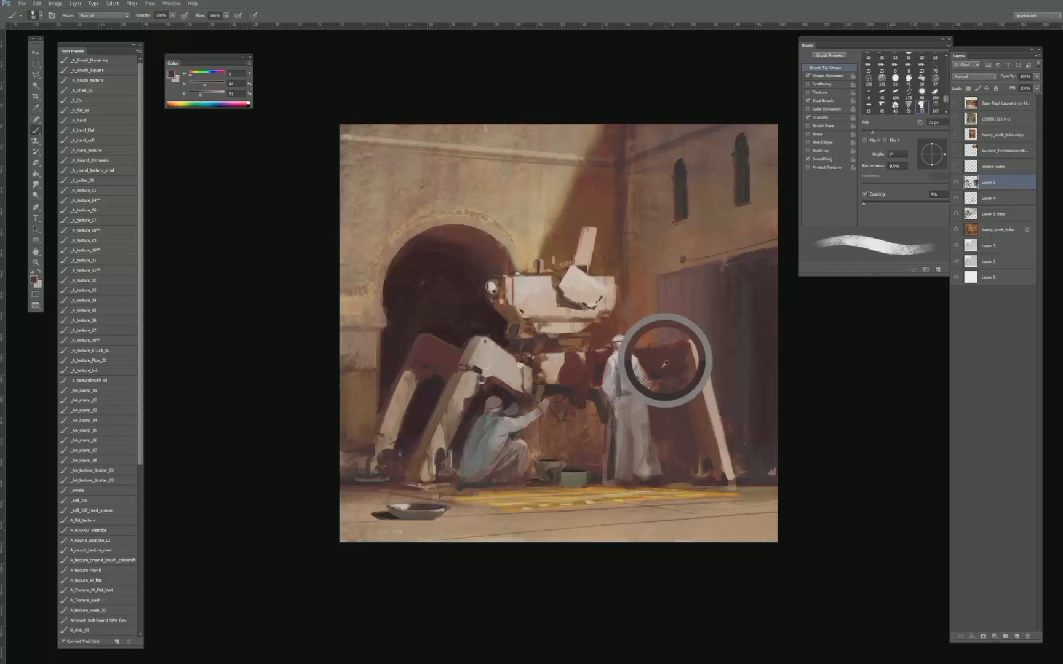
left_click(652, 364, "alt")
key("bracketleft")
key("bracketleft")
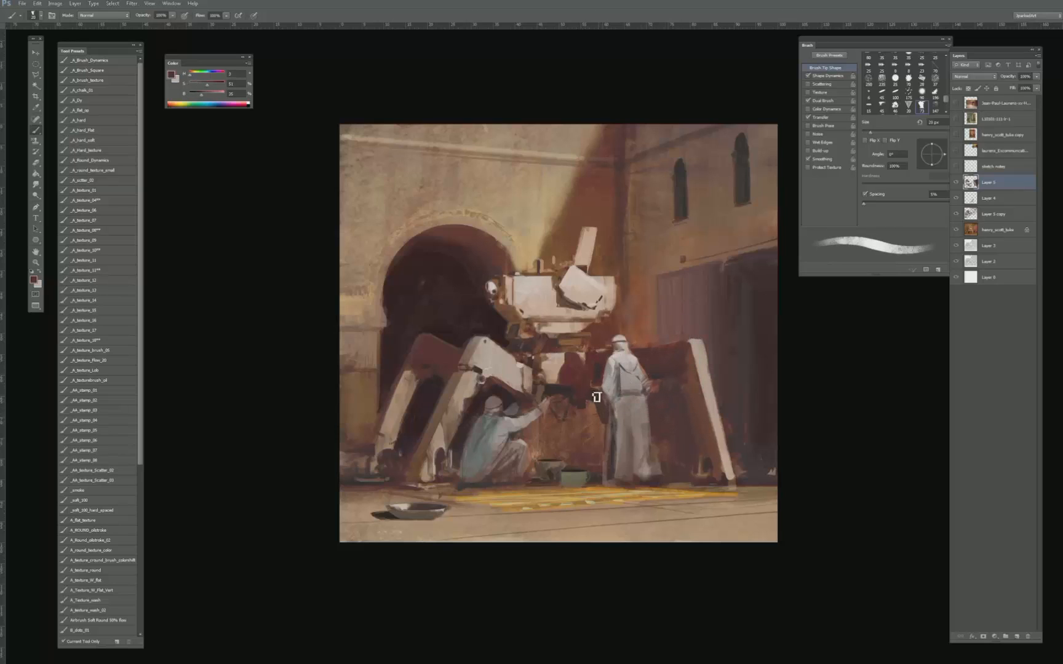
left_click(597, 379, "alt")
left_click(597, 396, "alt")
key("bracketleft")
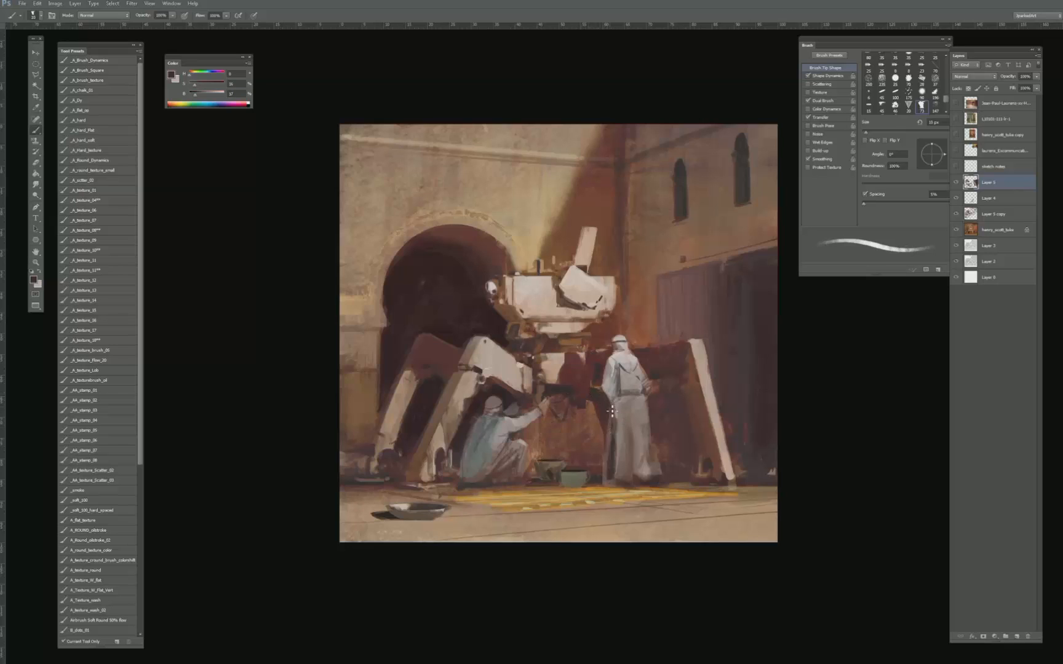
- Paint a dark leg down to the ground behind the standing figure and shape its wall-side edge with sampled browns, using a 20 to 50 px brush
key("bracketright")
left_click(603, 427, "alt")
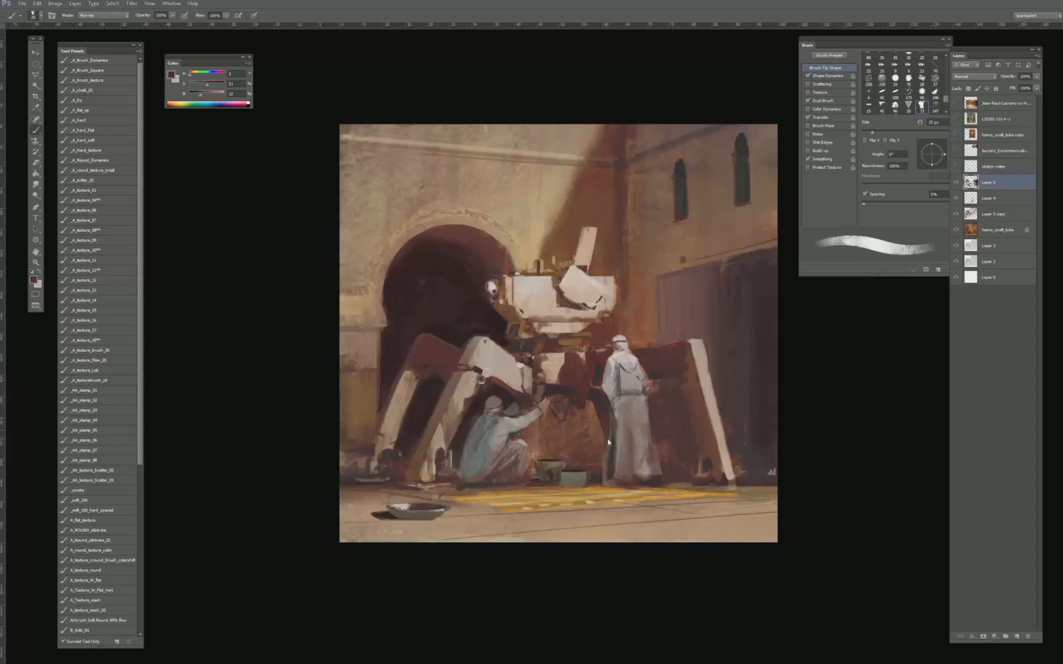
left_click(606, 403, "alt")
left_click(594, 473, "alt")
key("bracketright")
key("bracketright")
left_click(581, 446, "alt")
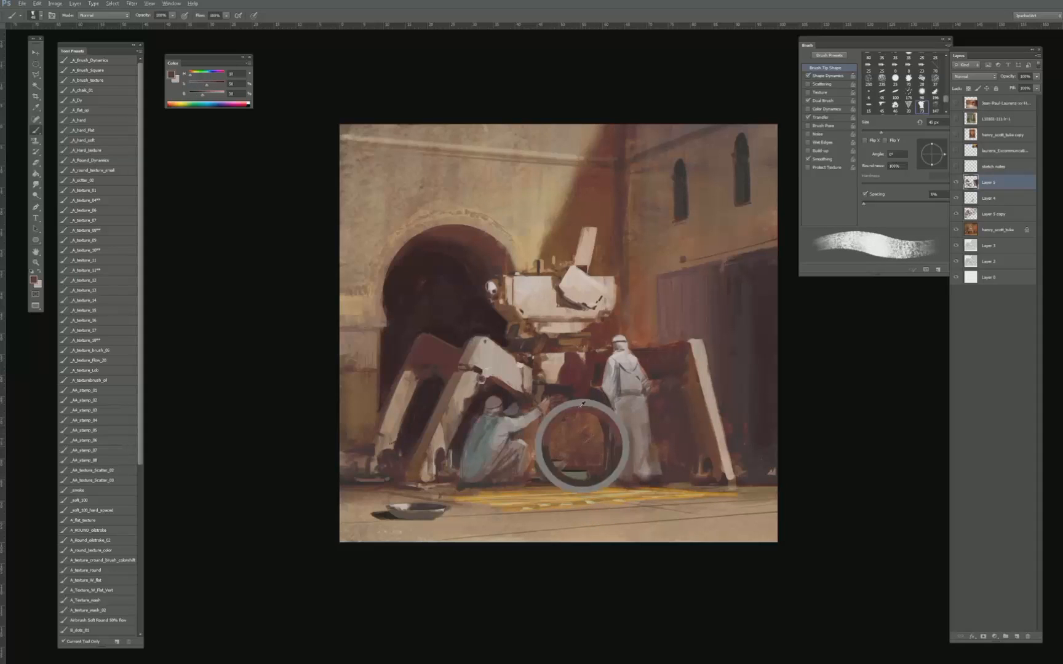
key("bracketright")
left_click(606, 216, "alt")
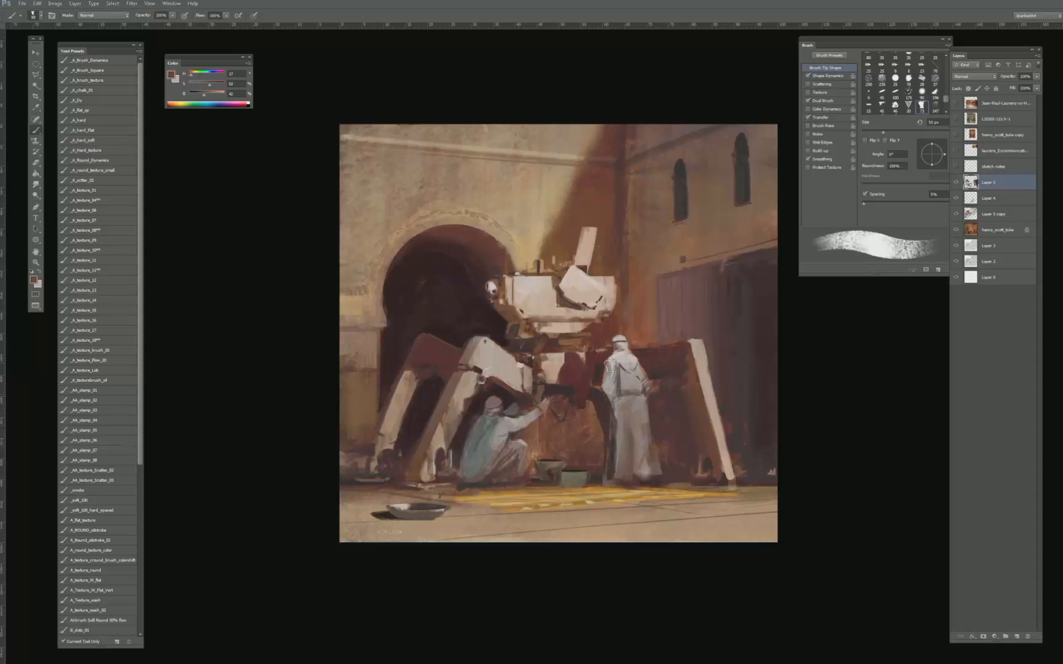
left_click(594, 430, "alt")
- Lasso the wall patch between the two figures beneath the lower body and try strokes in it with the A_ROUND_oilstroke brush
key("l")
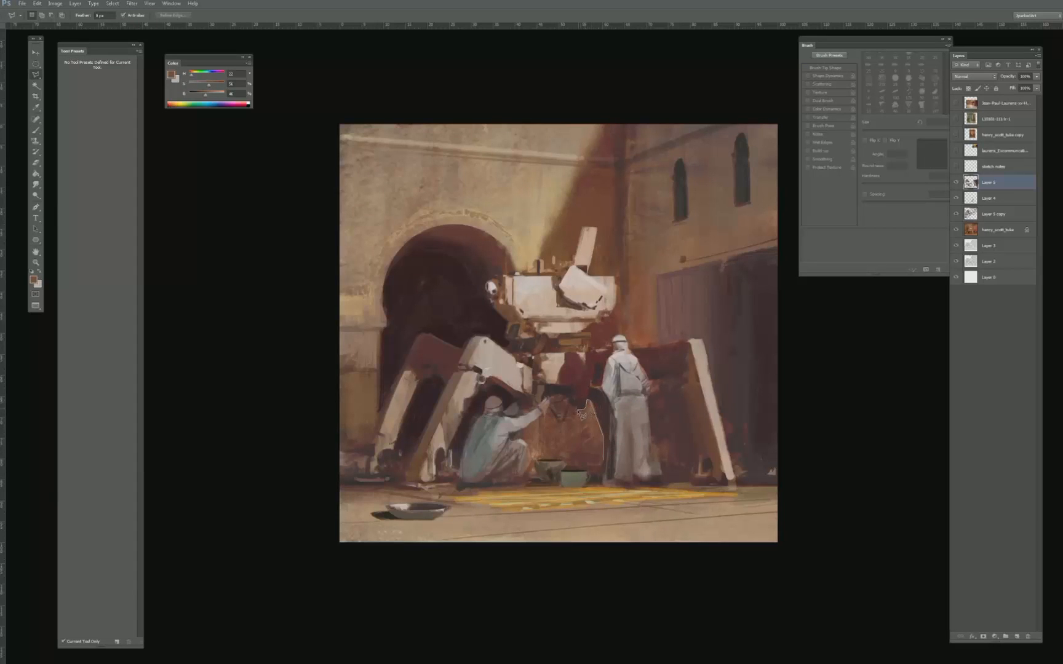
mouse_move(573, 405)
left_mouse_down()
mouse_move(543, 414)
mouse_move(544, 475)
mouse_move(541, 458)
mouse_move(563, 465)
left_mouse_up()
key("b")
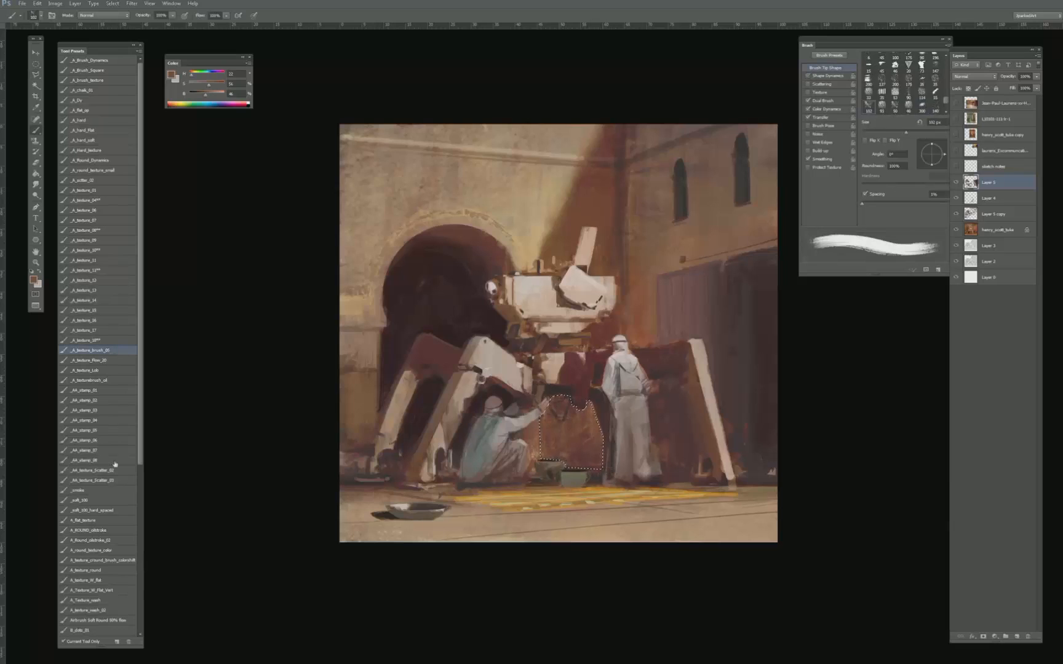
left_click(116, 472)
left_click(114, 533)
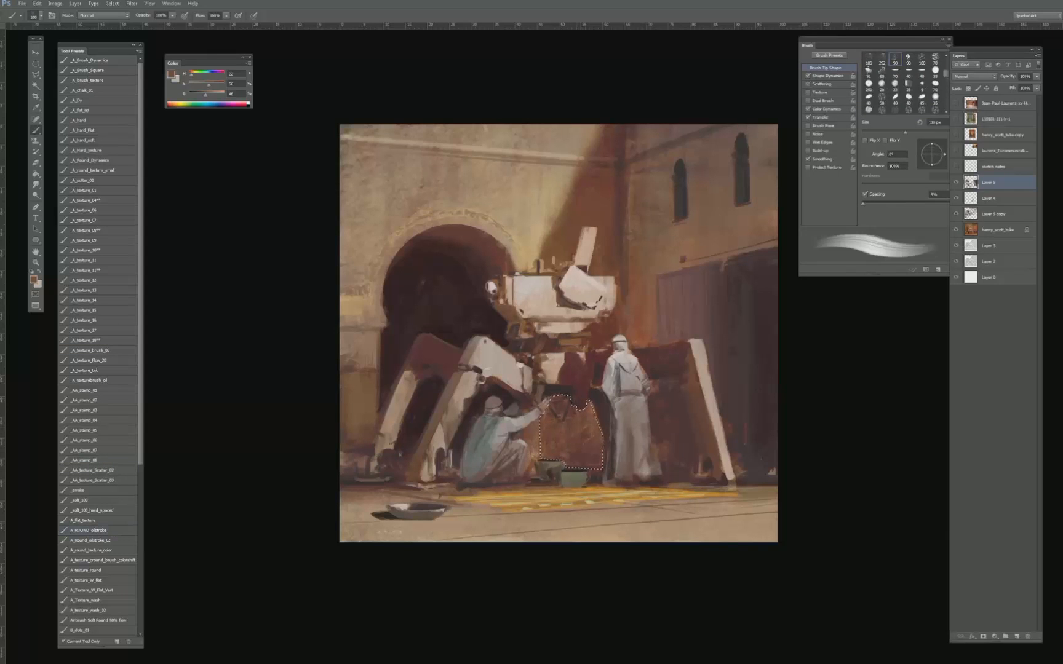
left_click(571, 438, "alt")
mouse_move(575, 451)
left_mouse_down()
mouse_move(572, 419)
mouse_move(596, 446)
left_mouse_up()
- Sample a warm orange from the standing-nude reference painting and brush it over the selected wall patch on a new layer at 400 px
left_click(956, 134)
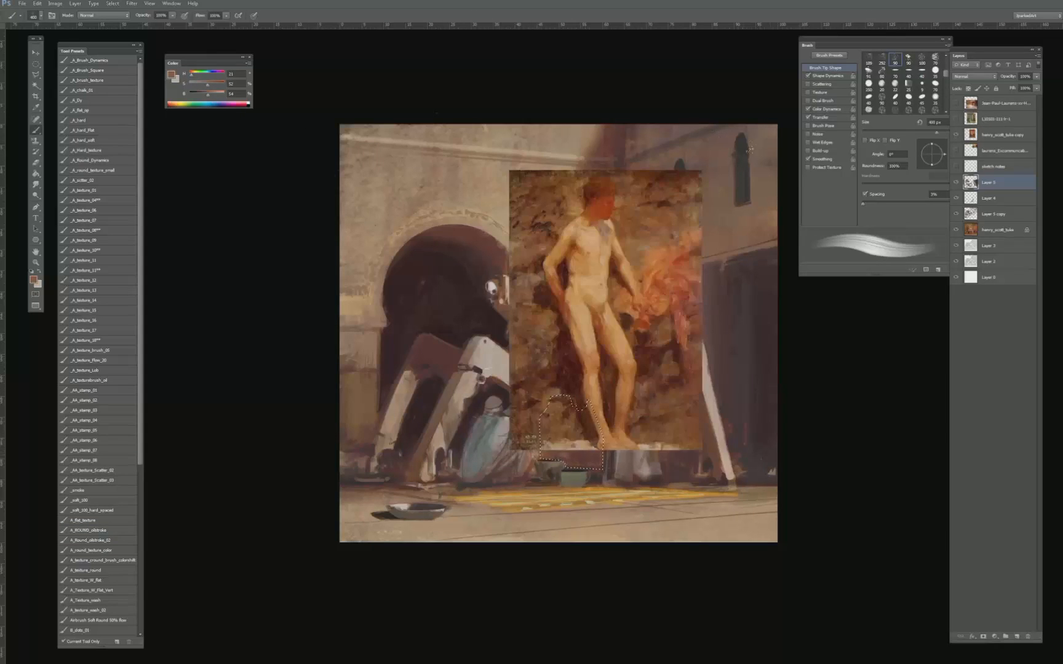
left_click(569, 228, "alt")
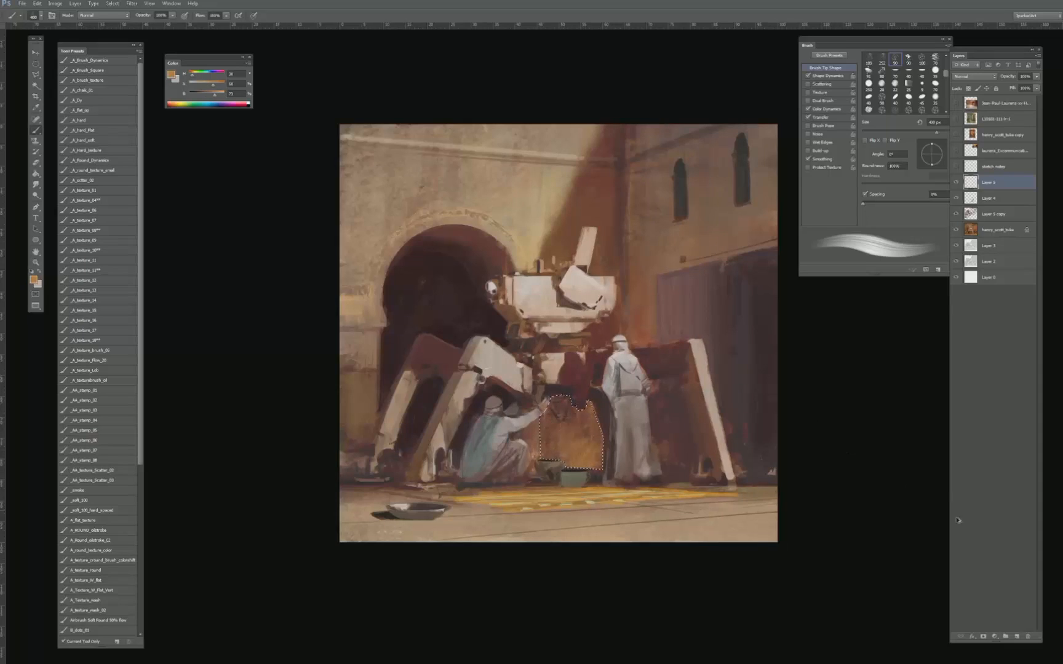
left_click(1016, 637)
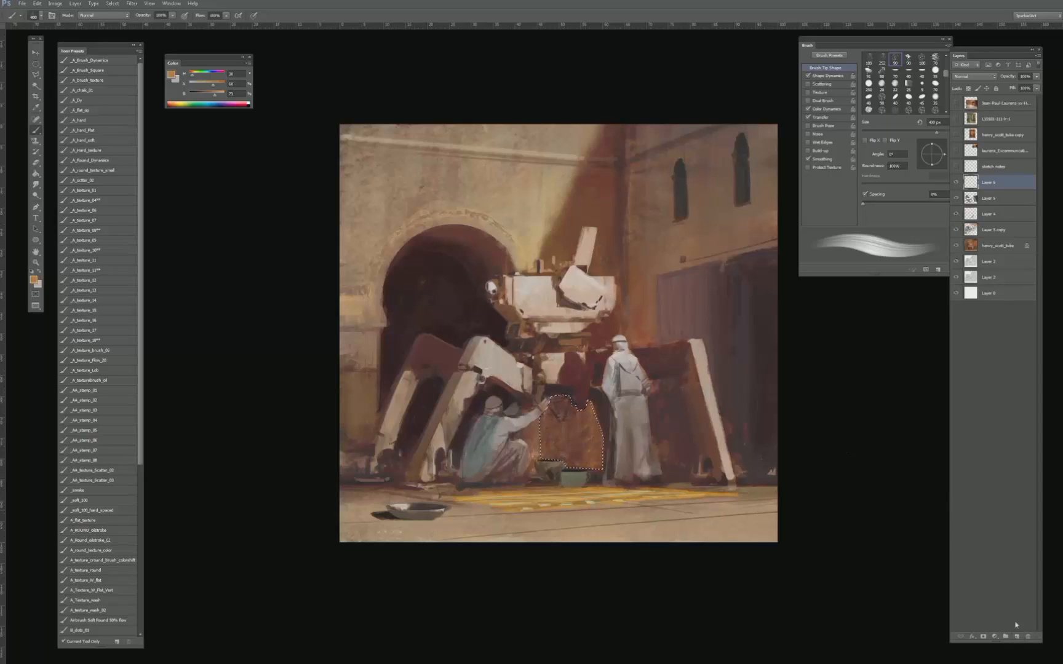
mouse_move(597, 464)
left_mouse_down()
mouse_move(590, 412)
mouse_move(569, 443)
left_mouse_up()
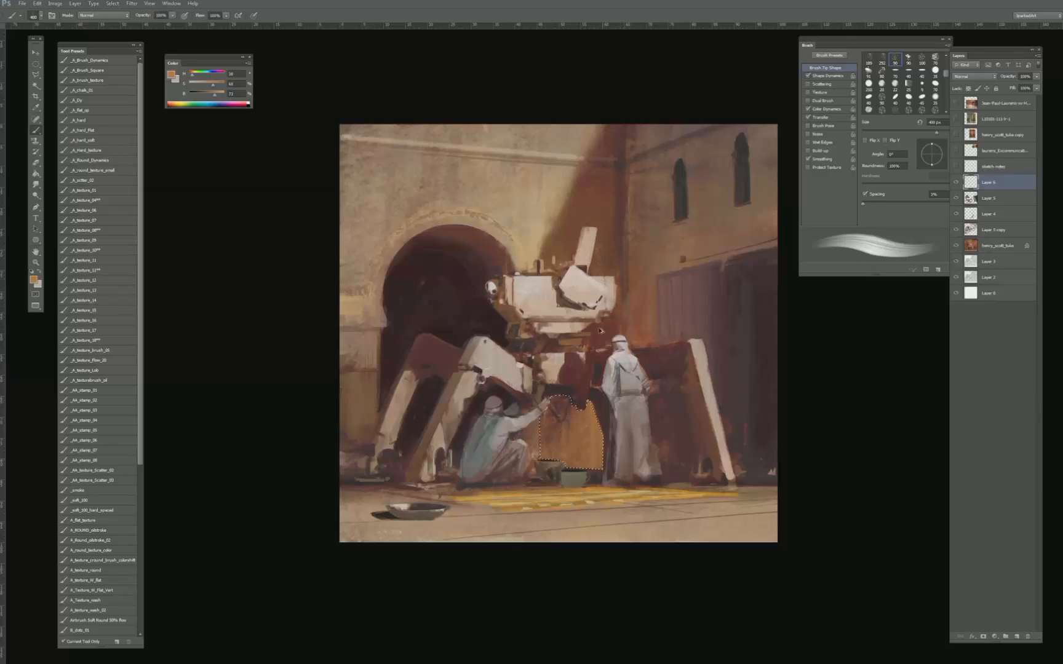
key("ctrl+alt+z")
key("ctrl+alt+z")
key("ctrl+alt+z")
key("ctrl+alt+z")
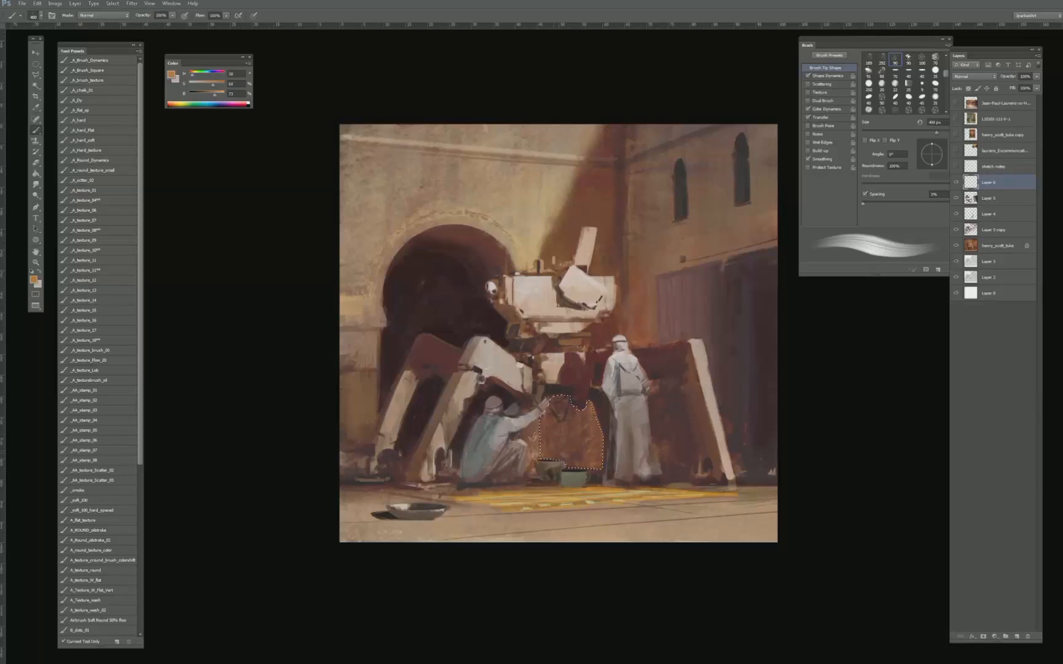
left_click_drag(541, 431, 614, 474)
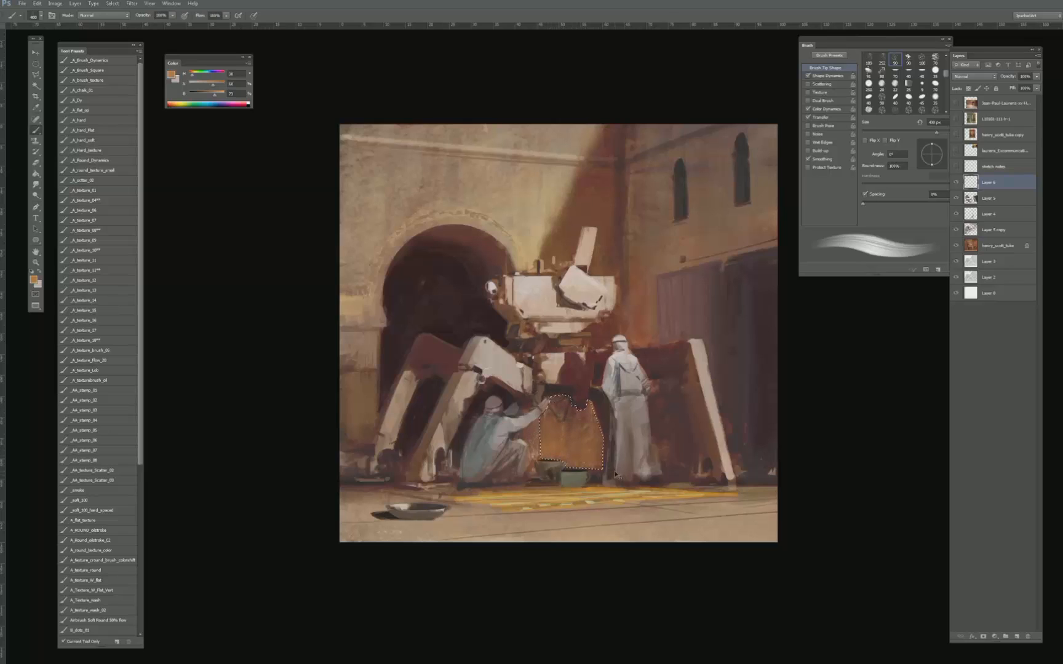
- Clear the selection and soften the orange wall patch with the eraser at 60% opacity
key("e")
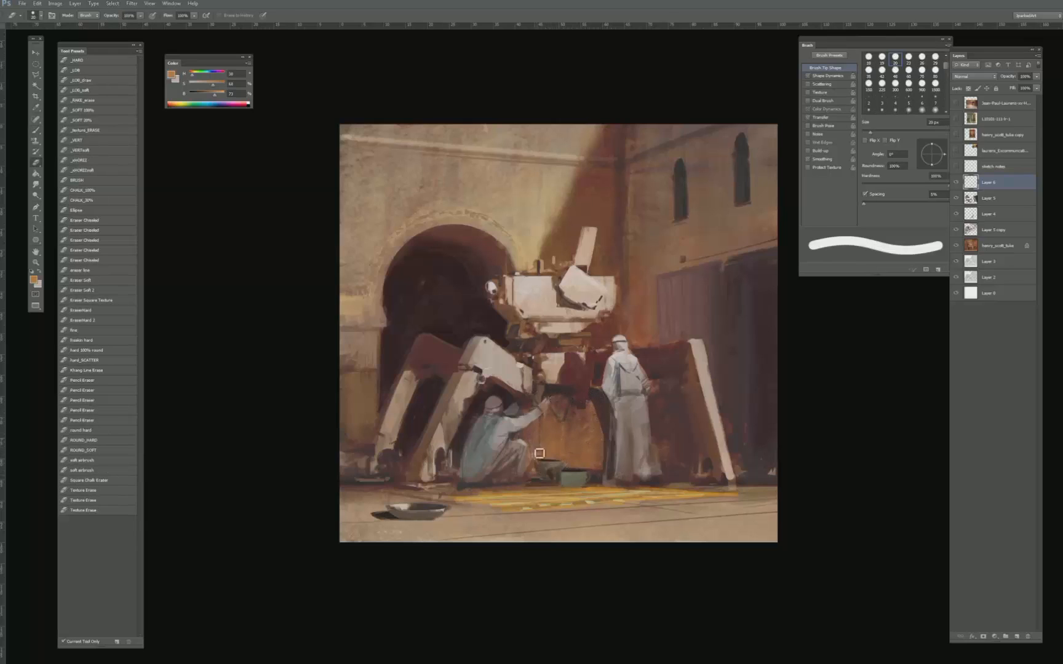
key("6")
key("ctrl+minus")
key("ctrl+minus")
key("ctrl+minus")
key("ctrl+minus")
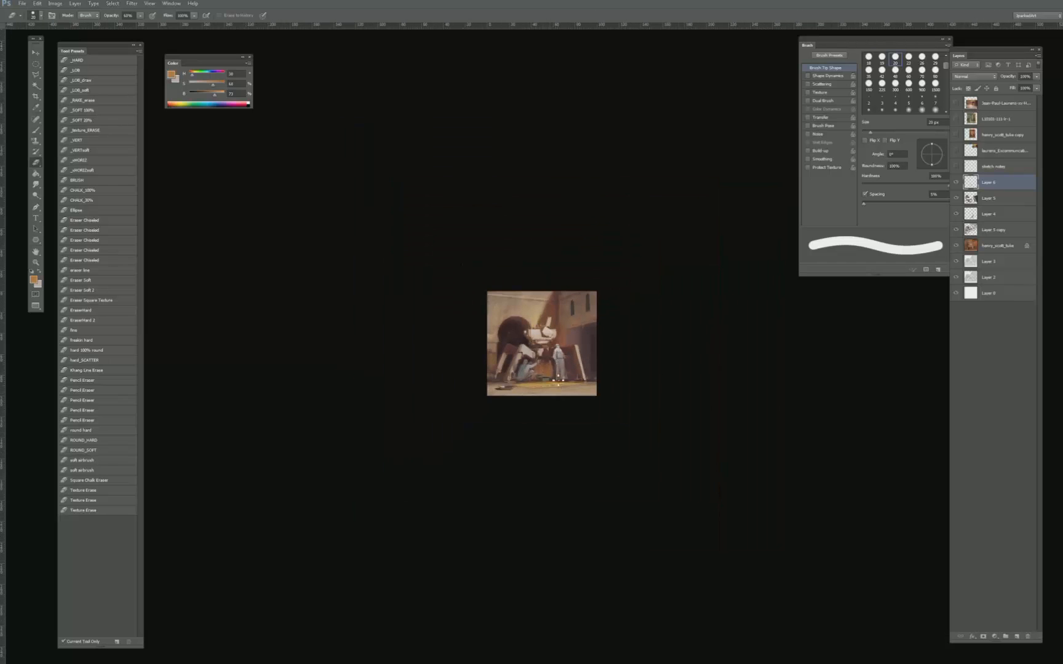
key("ctrl+plus")
key("ctrl+plus")
key("ctrl+plus")
key("ctrl+plus")
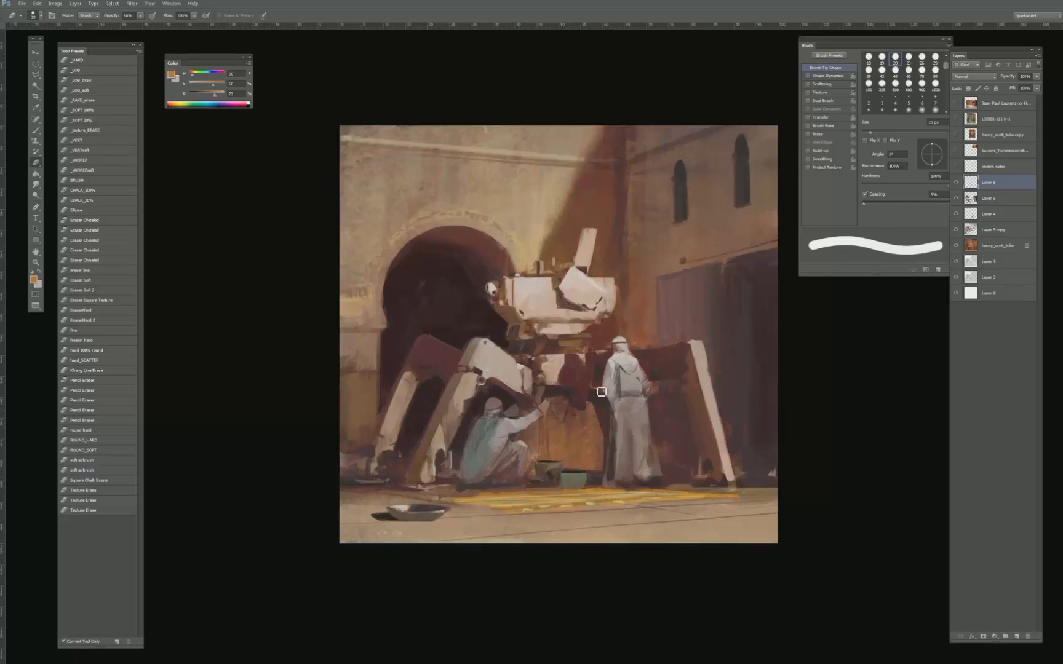
- Hide the orange wall patch layer to compare the whole painting without it
key("ctrl+minus")
key("ctrl+minus")
key("ctrl+minus")
key("ctrl+minus")
key("ctrl+minus")
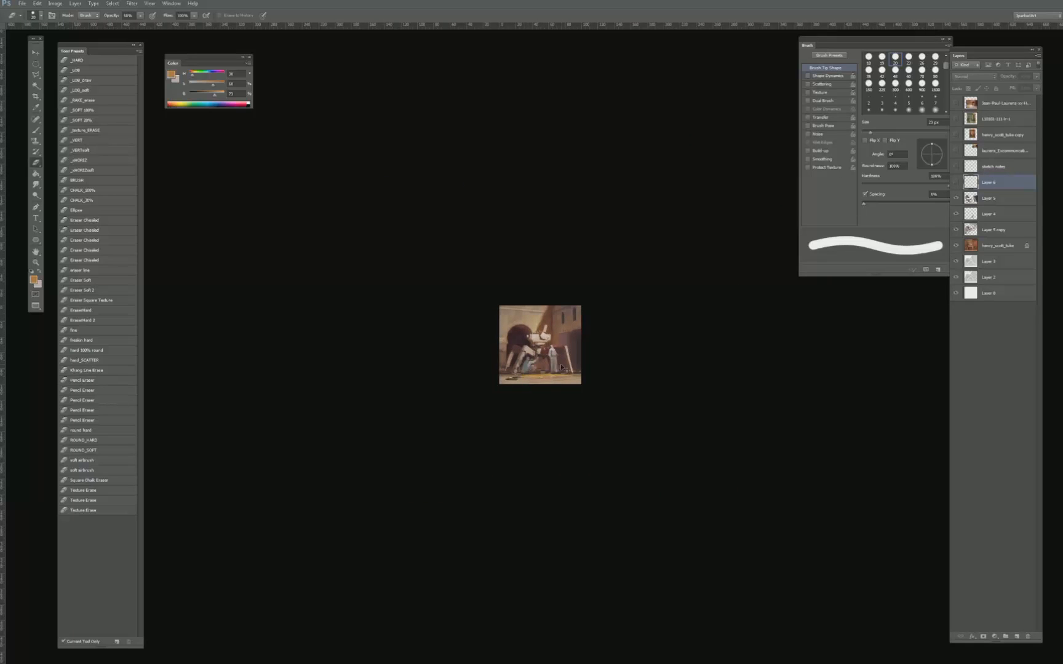
key("ctrl+plus")
key("ctrl+plus")
key("ctrl+plus")
key("ctrl+plus")
key("ctrl+plus")
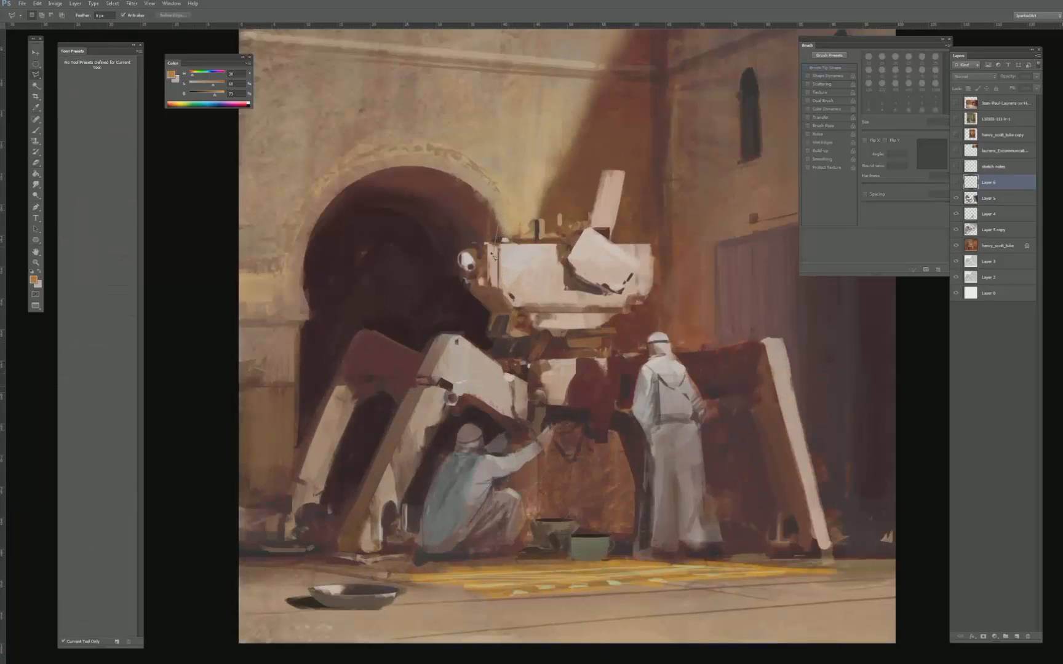
- Lasso a narrow vertical strip beside the crouching figure, paint its lower wall area orange on a new layer, and clear the selection
left_click(513, 257)
left_click(537, 518)
double_click(531, 226)
key("b")
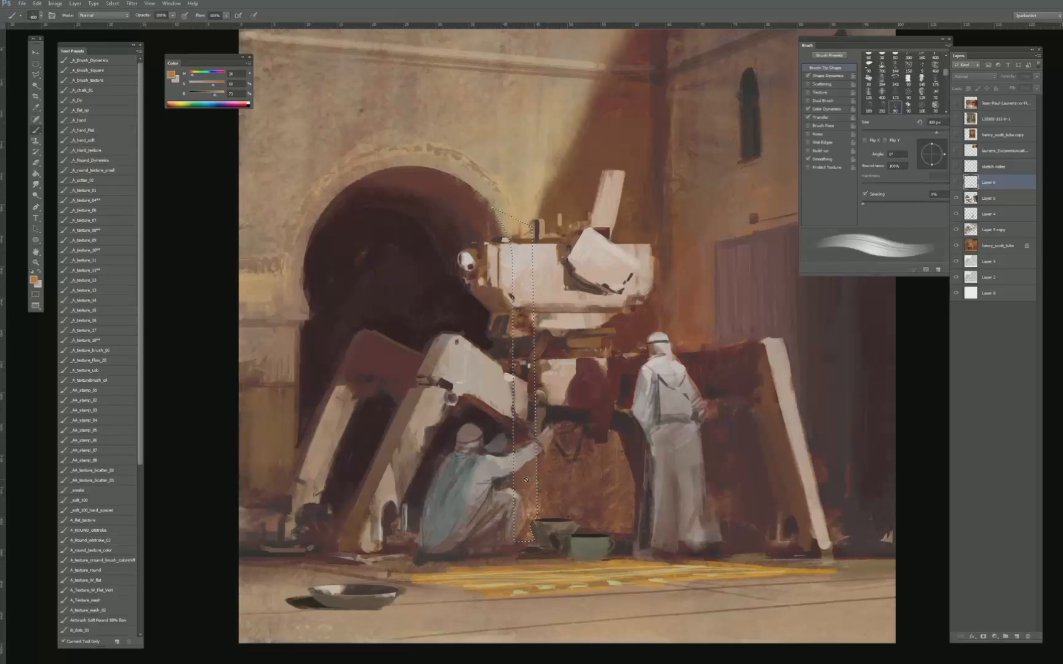
left_click(1017, 637)
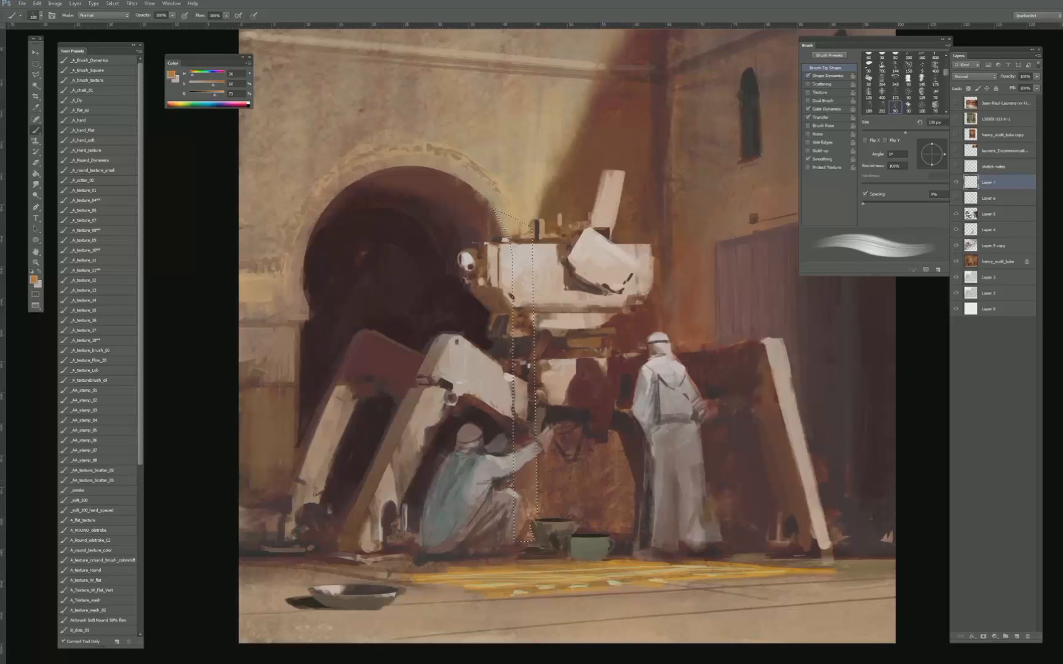
key("bracketleft")
left_click_drag(517, 482, 530, 496)
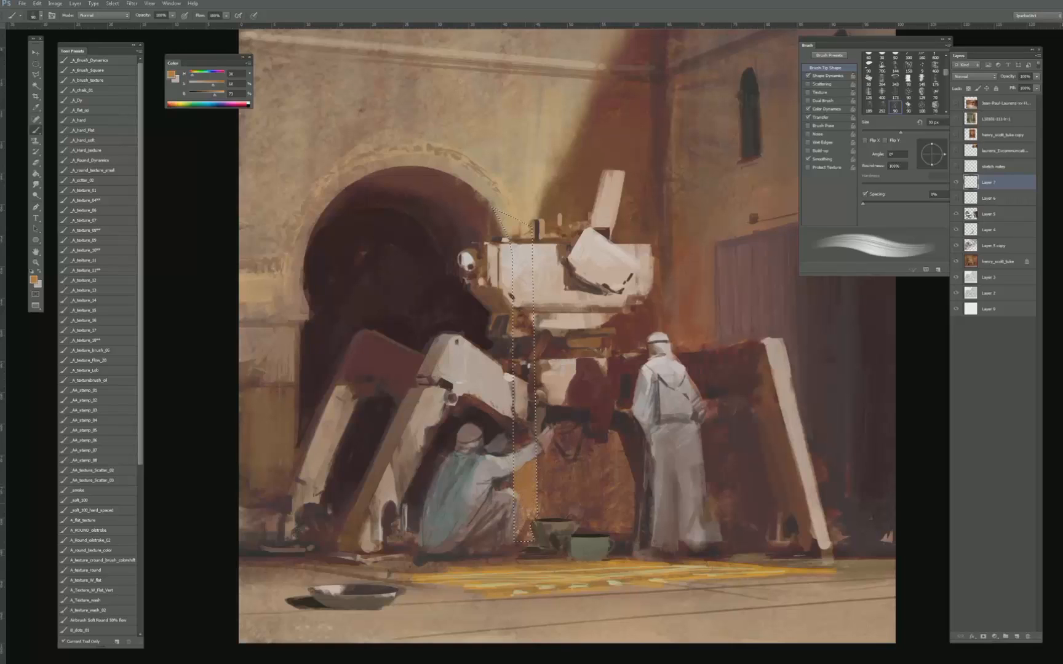
key("ctrl+d")
- Soften the orange strip beside the crouching figure with the eraser, lowering its opacity to 30%, and check the overall image
key("e")
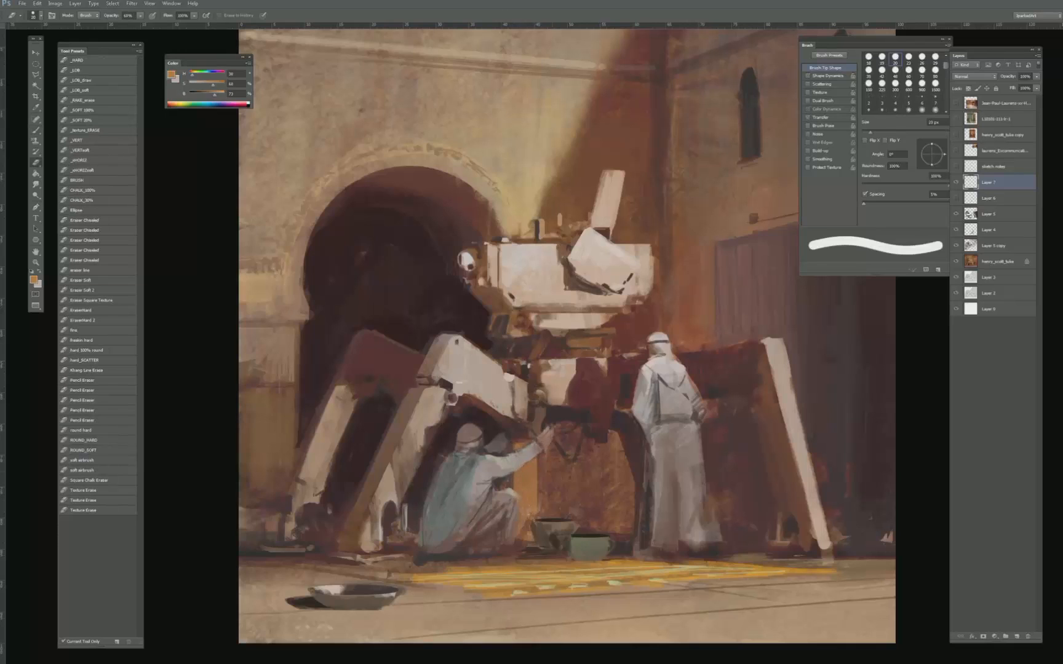
scroll(540, 455, "down", 5)
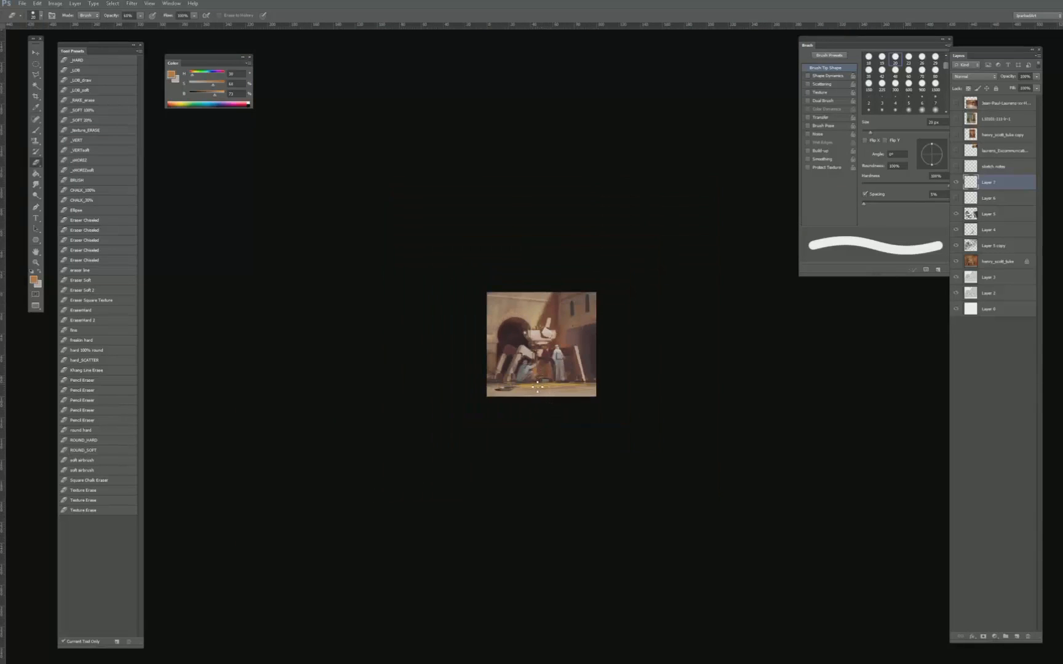
scroll(537, 386, "up", 5)
key("3")
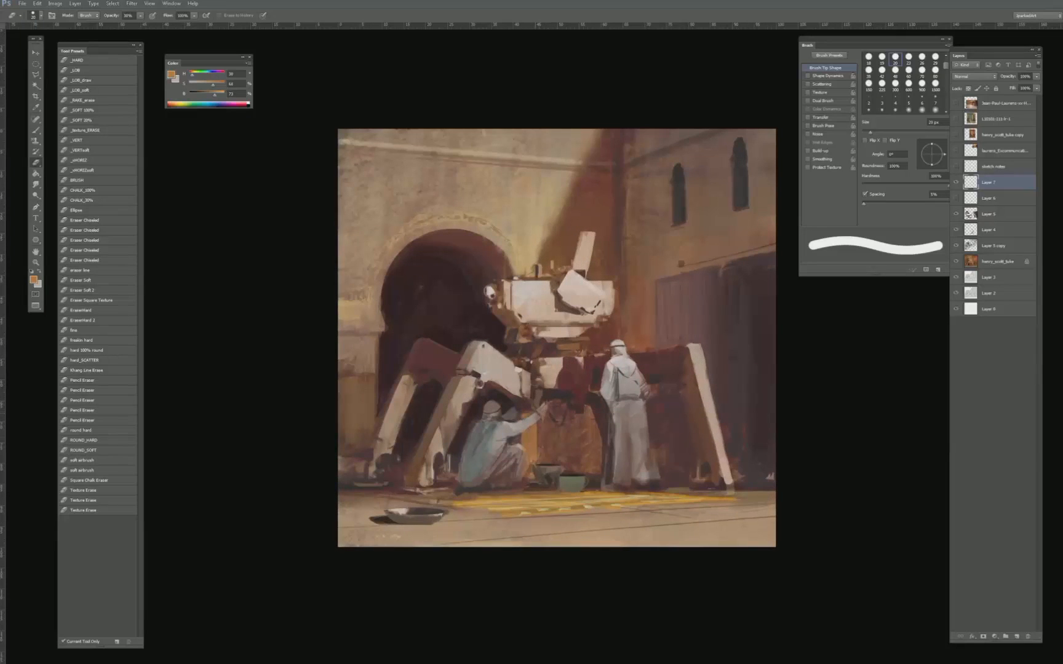
scroll(686, 408, "down", 4)
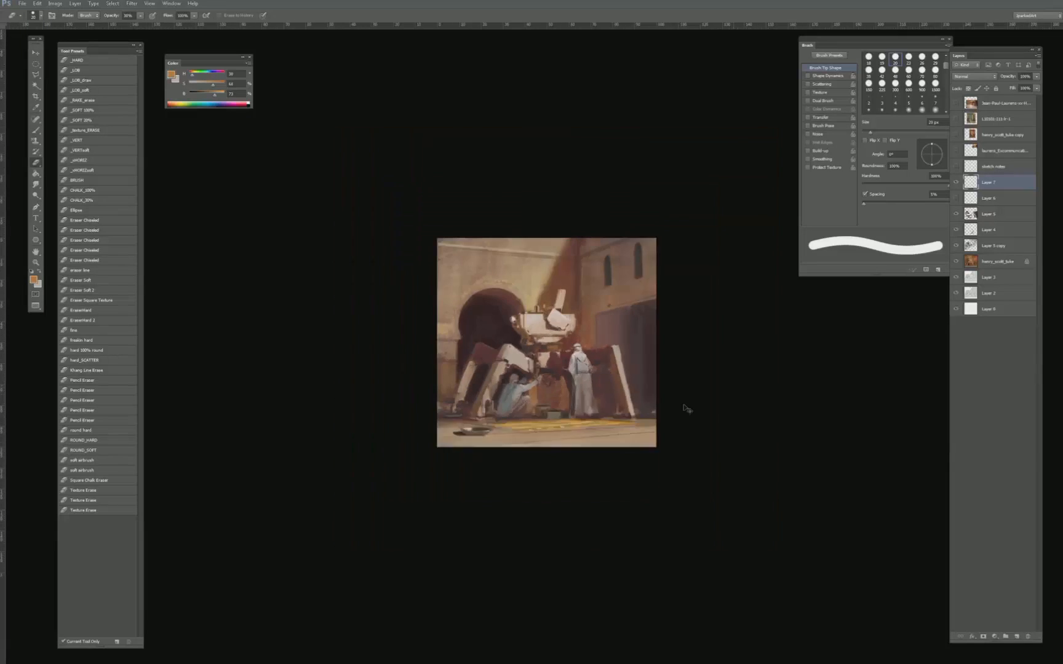
scroll(686, 408, "up", 2)
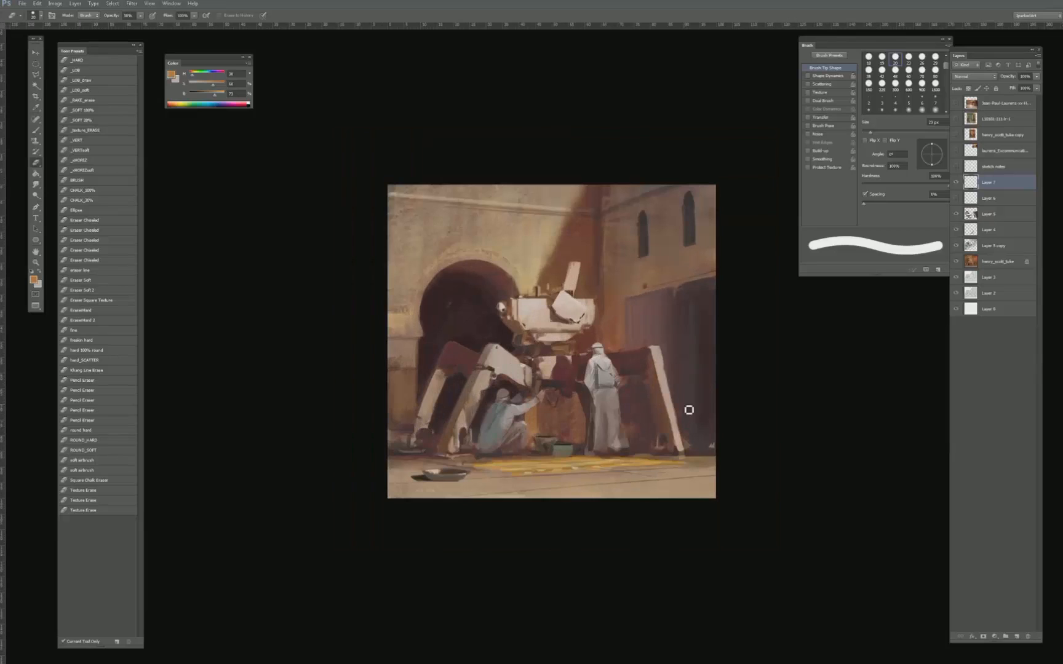
- Move Layer 7 below Layer 6 and choose the _A_texture_08** brush for painting
key("b")
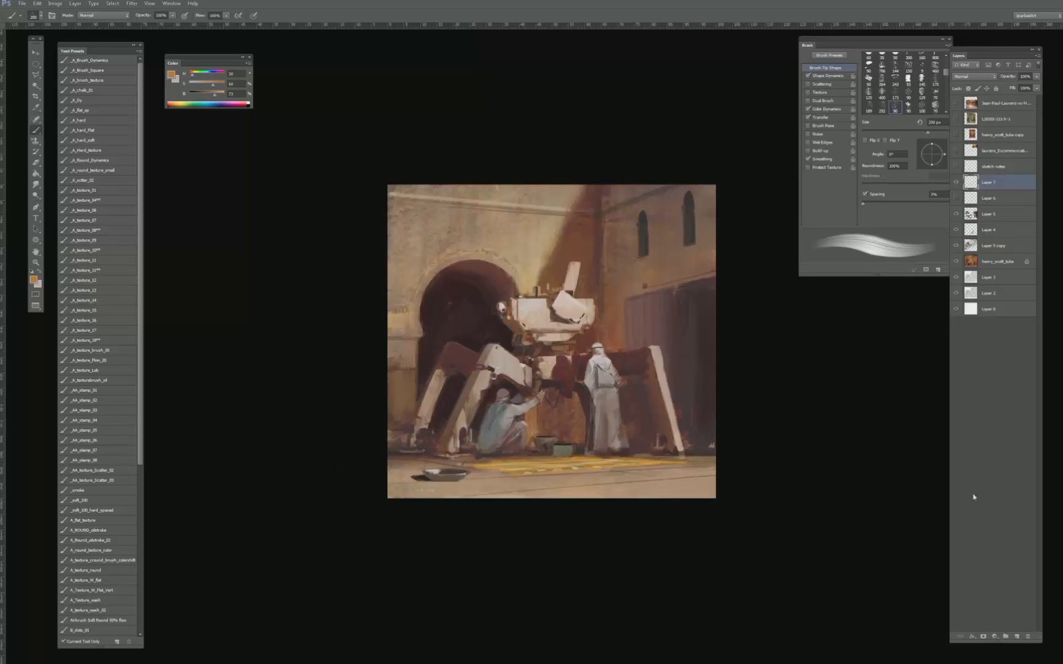
left_click_drag(987, 189, 987, 206)
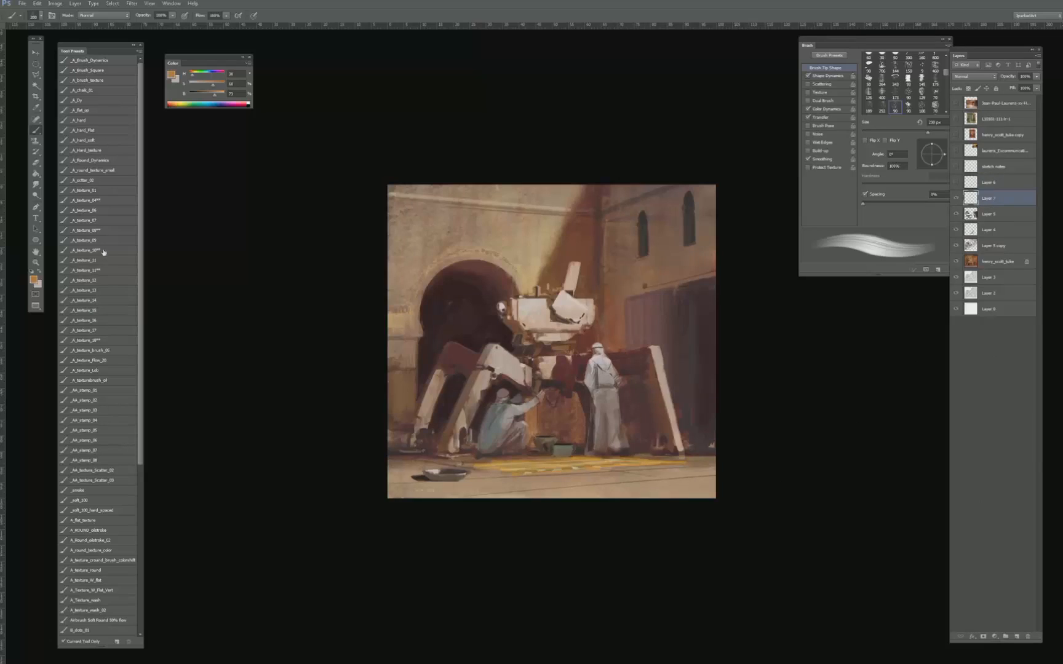
left_click(102, 230)
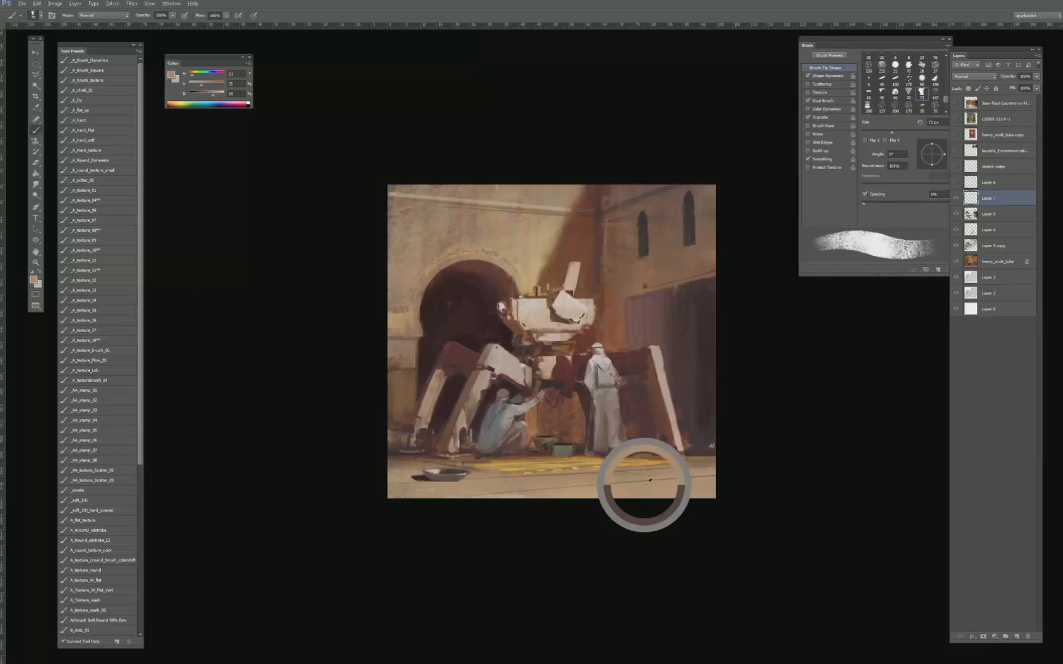
- Sample the ground colour, desaturate it slightly, and paint pale paving patches on the foreground beside the bowl
key("bracketleft")
key("bracketleft")
key("bracketleft")
left_click(580, 483, "alt")
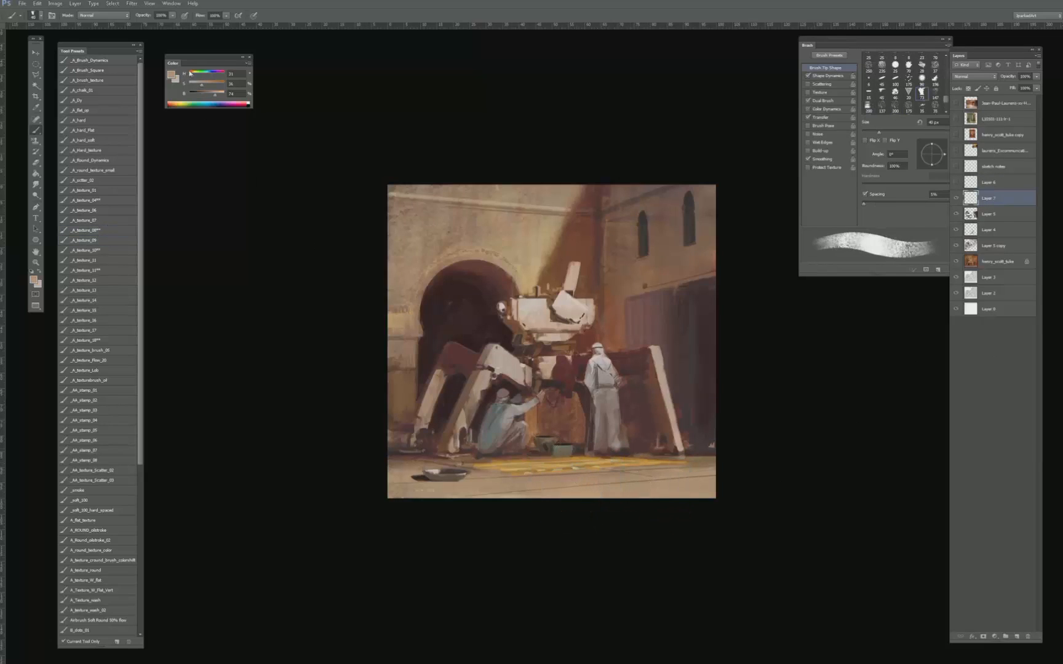
left_click_drag(197, 88, 195, 88)
key("bracketleft")
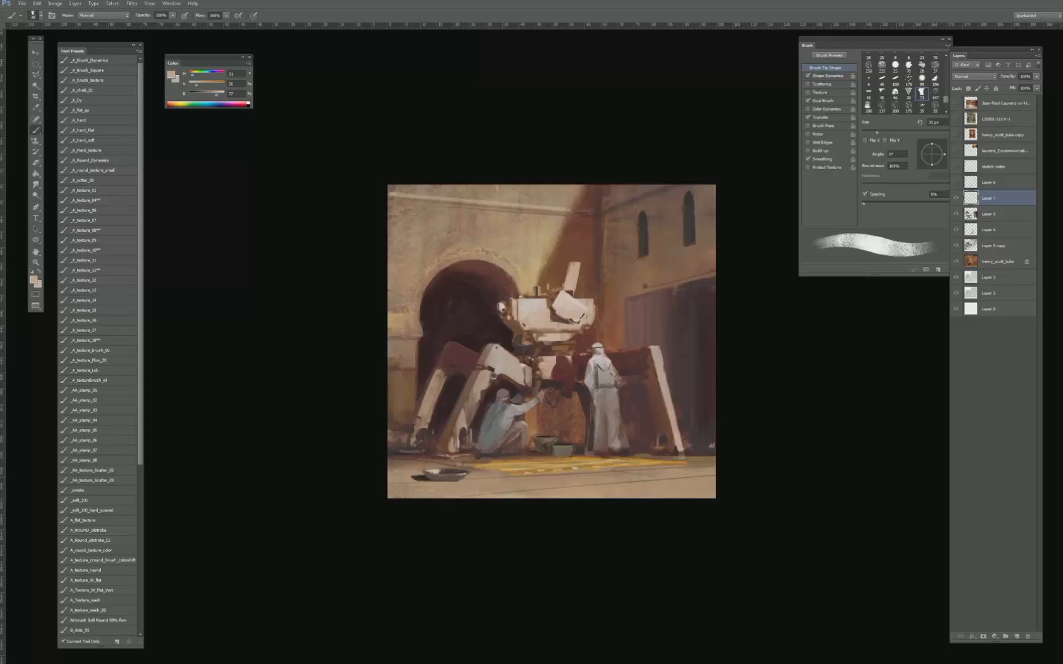
key("bracketleft")
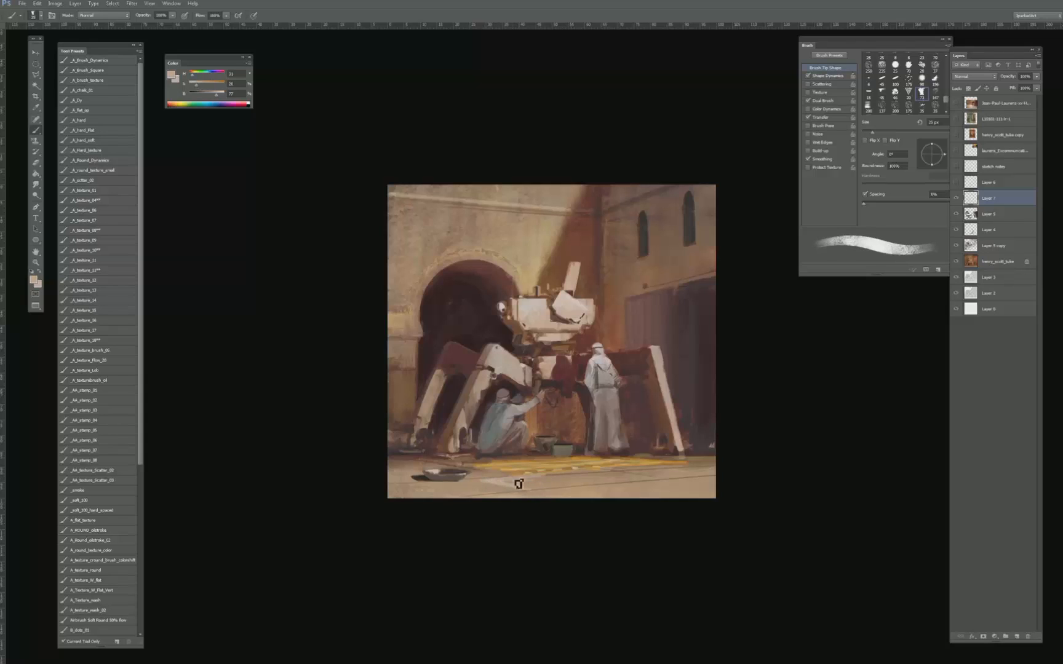
key("bracketleft")
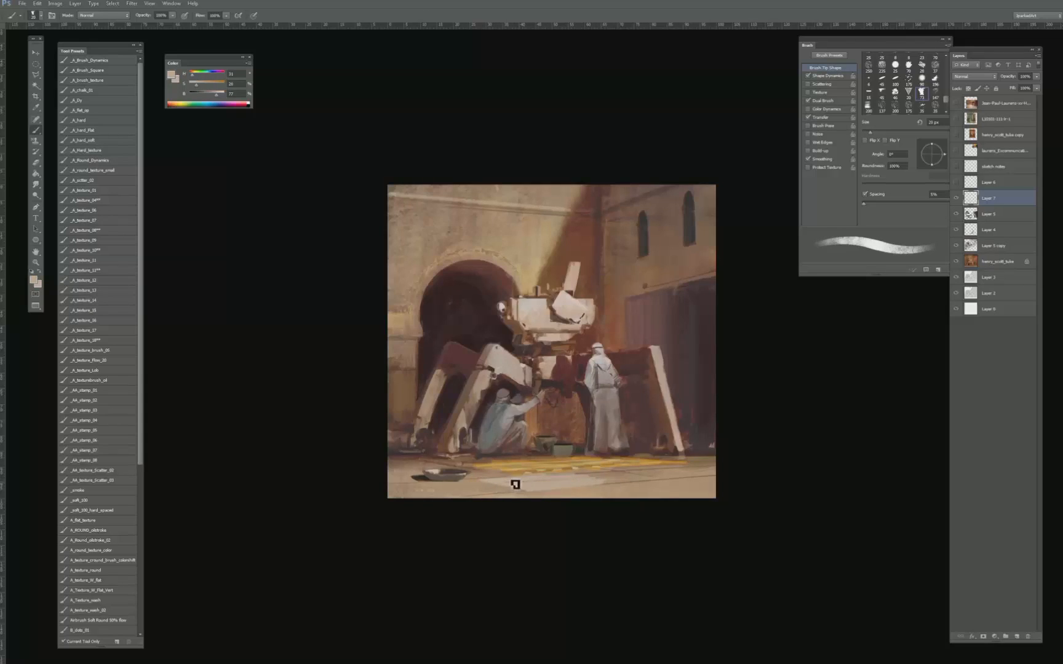
key("bracketleft")
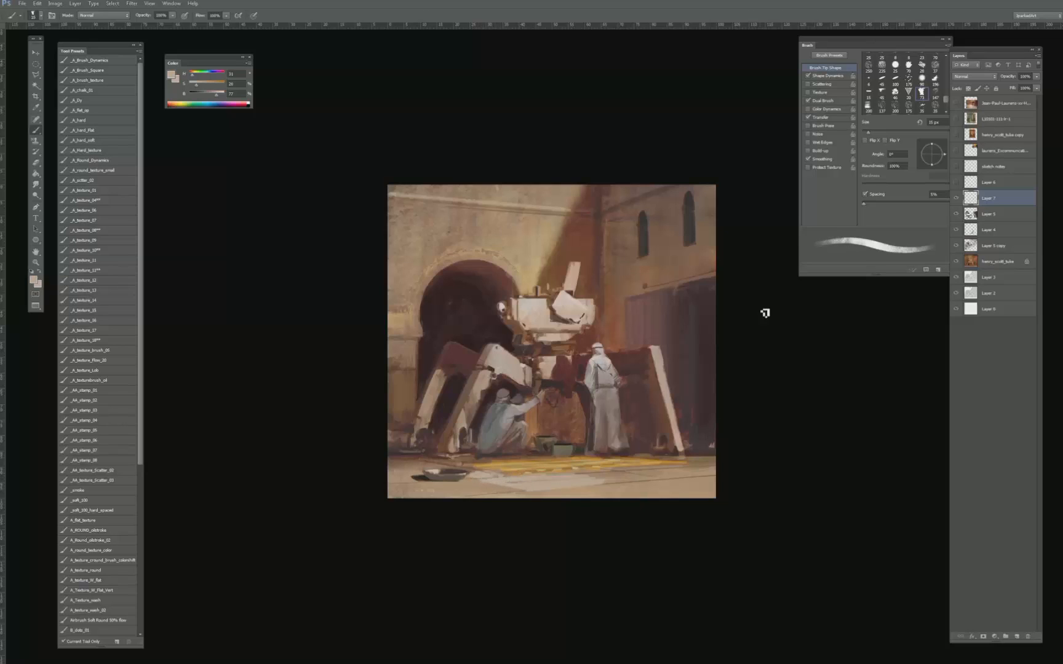
- Show the reference of the guard before the green door, sample its beige pavement, and paint that tone on the foreground near the bowl
left_click(956, 119)
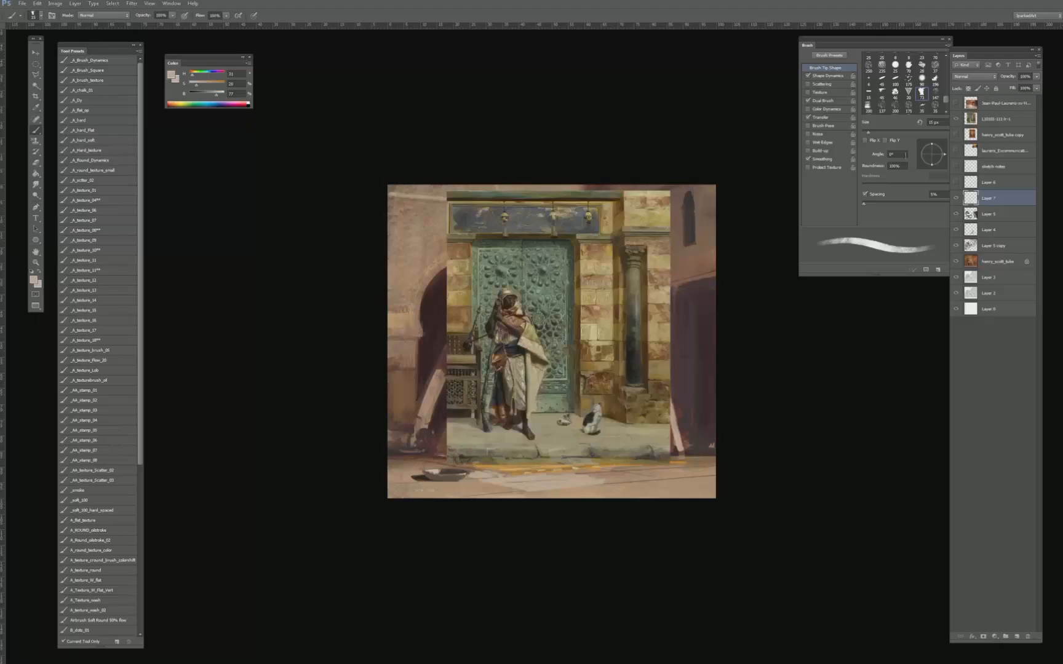
key("ctrl+plus")
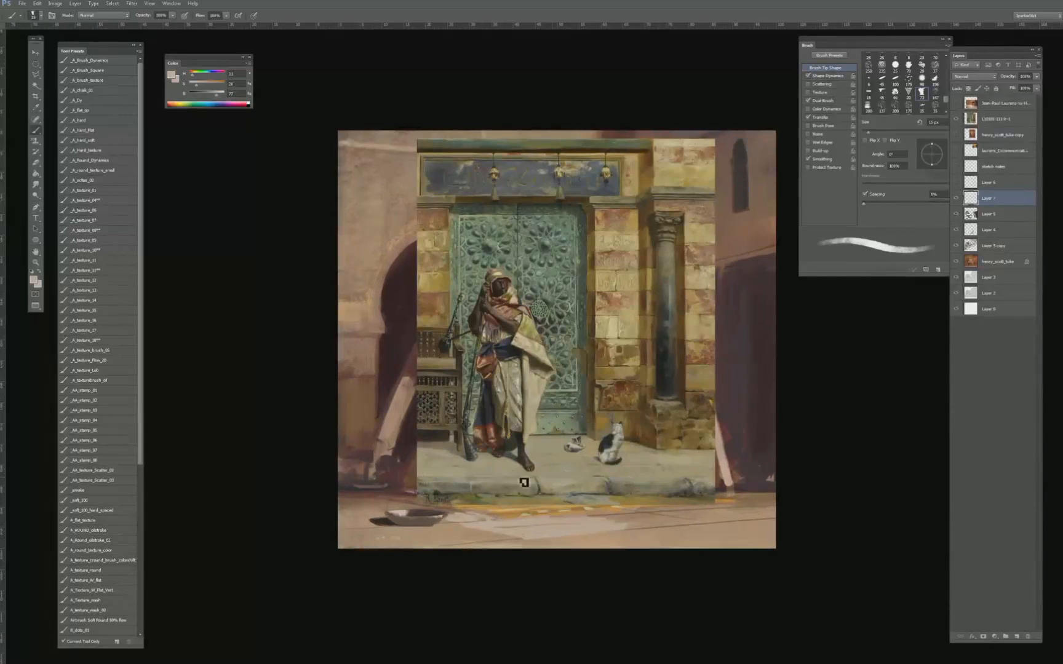
left_click(437, 465, "alt")
key("bracketright")
key("bracketright")
key("bracketright")
key("bracketright")
key("bracketright")
key("bracketright")
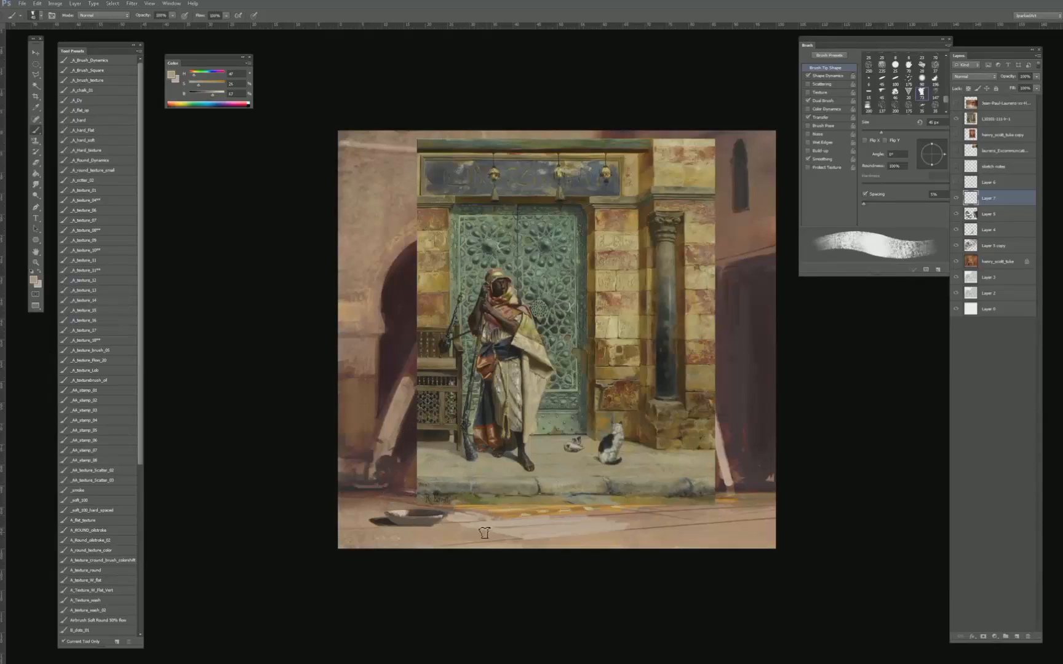
key("bracketright")
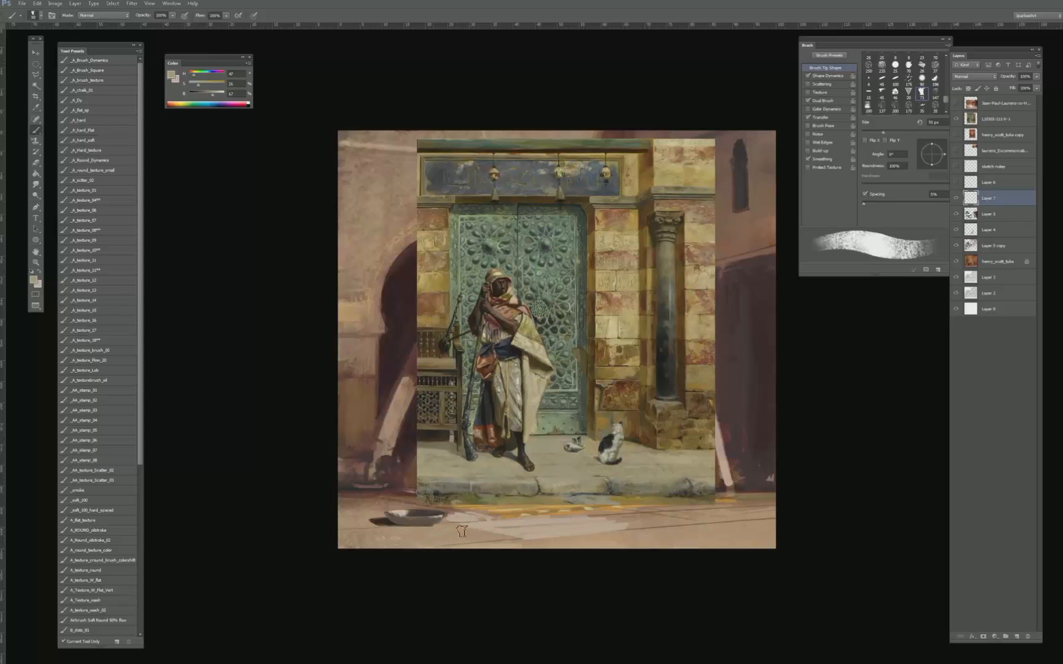
- Continue the beige pavement strokes along the bottom foreground with a progressively smaller brush
key("bracketleft")
key("bracketleft")
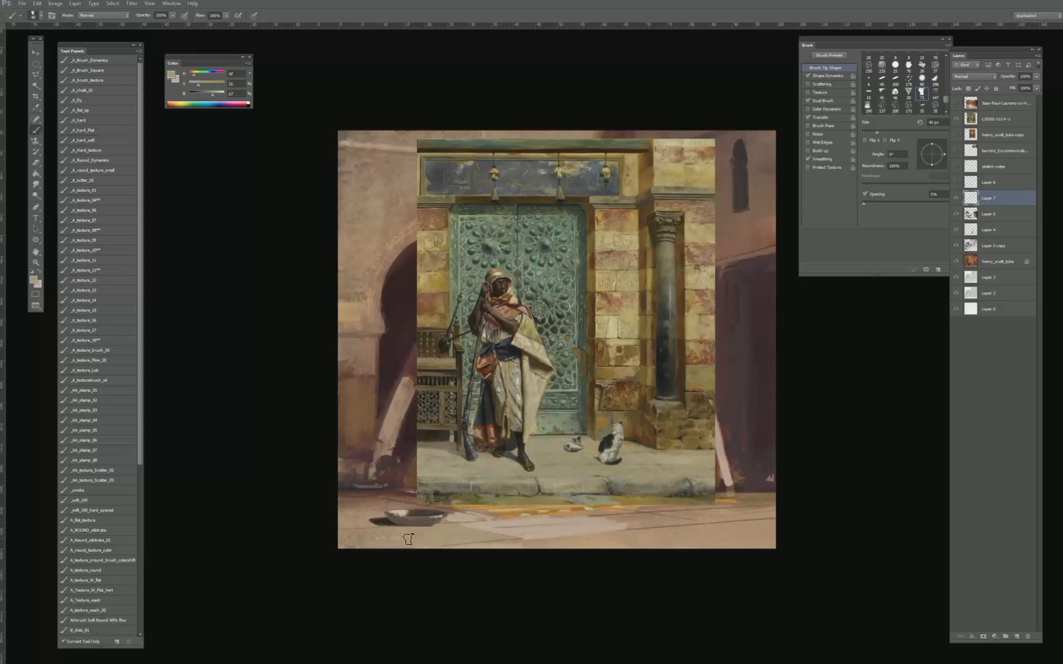
key("bracketleft")
key("bracketleft")
key("bracketleft")
key("bracketleft")
key("bracketleft")
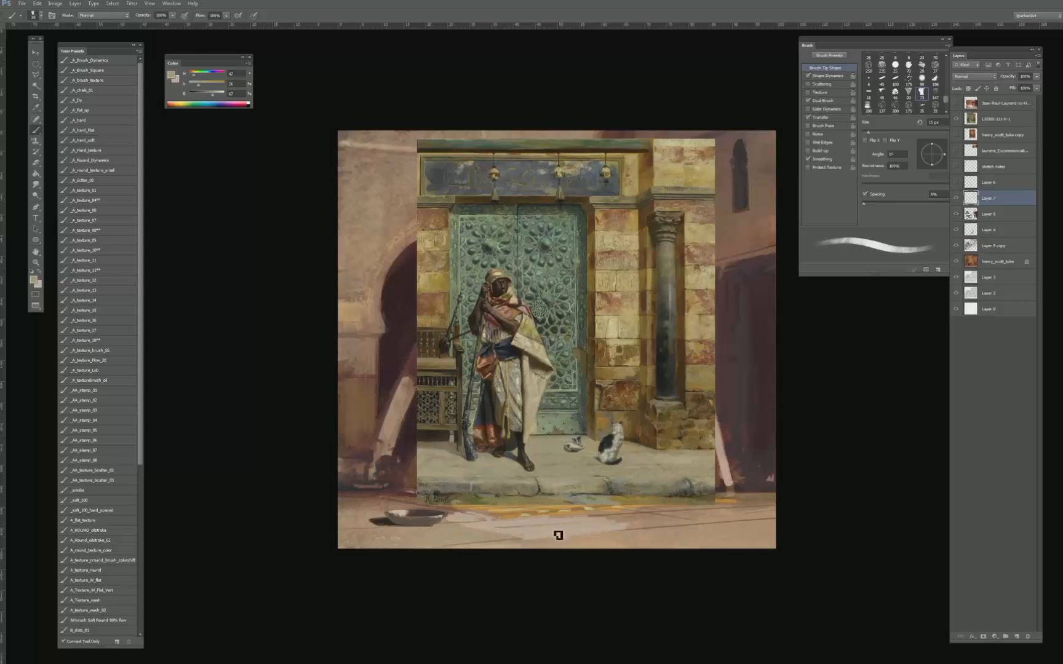
- Sample greyer pavement from the reference near the cats and ground tones from the painting, and blend them into the central foreground
left_click(527, 533, "alt")
left_click(558, 461, "alt")
key("bracketright")
key("bracketright")
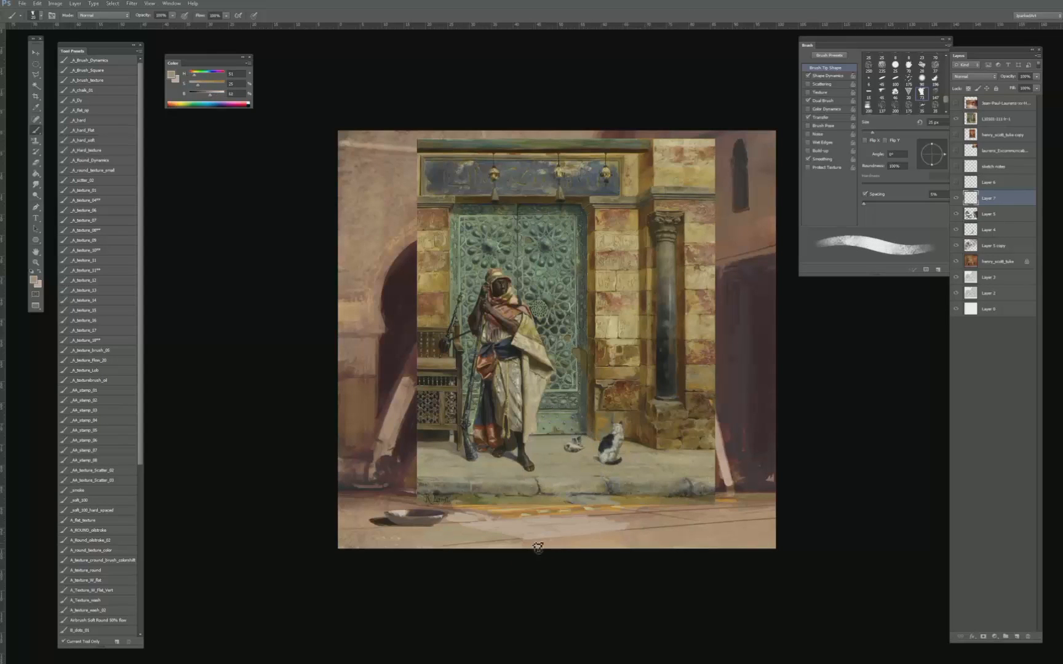
key("bracketleft")
left_click(571, 528, "alt")
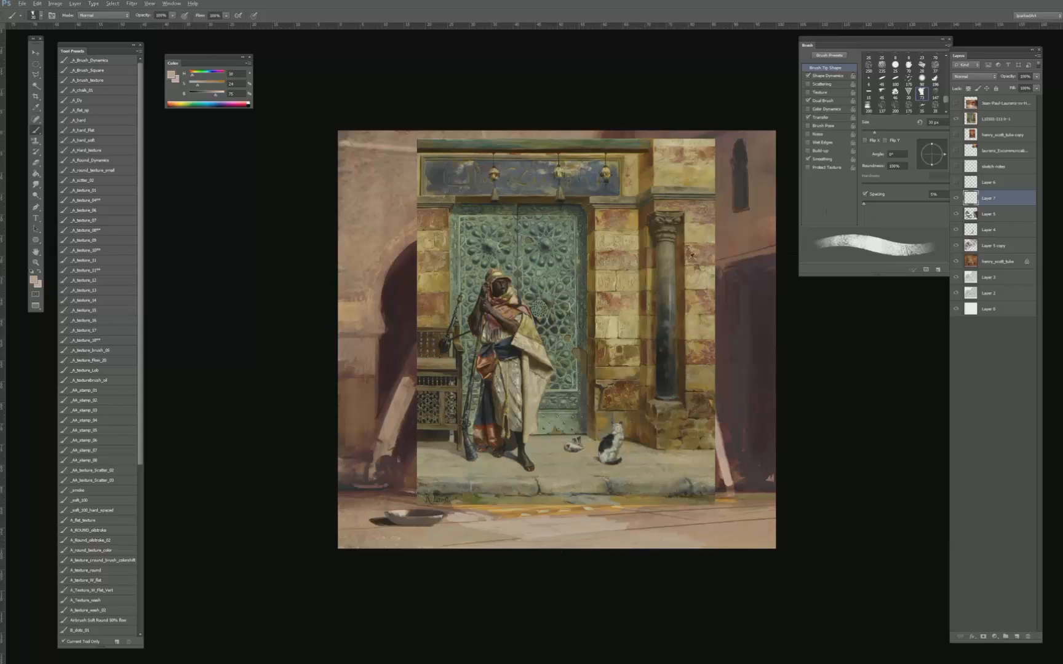
- Sample the pale yellow stone from the reference wall, hide the reference, and paint broad strokes across the lower right foreground
left_click(686, 152, "alt")
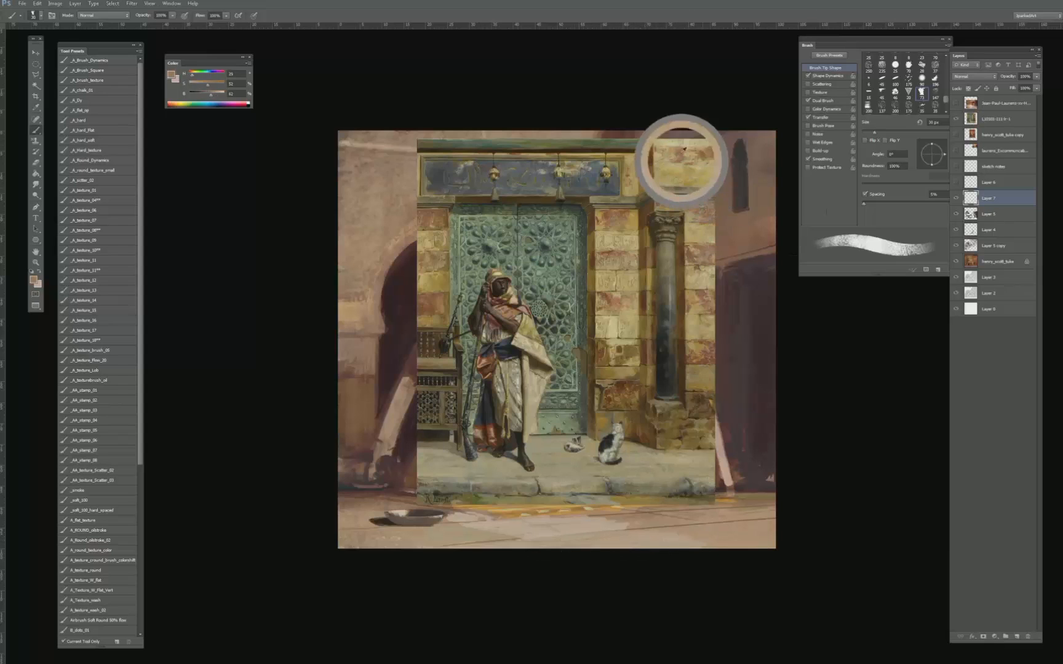
left_click(956, 118)
key("bracketright")
key("bracketright")
key("bracketright")
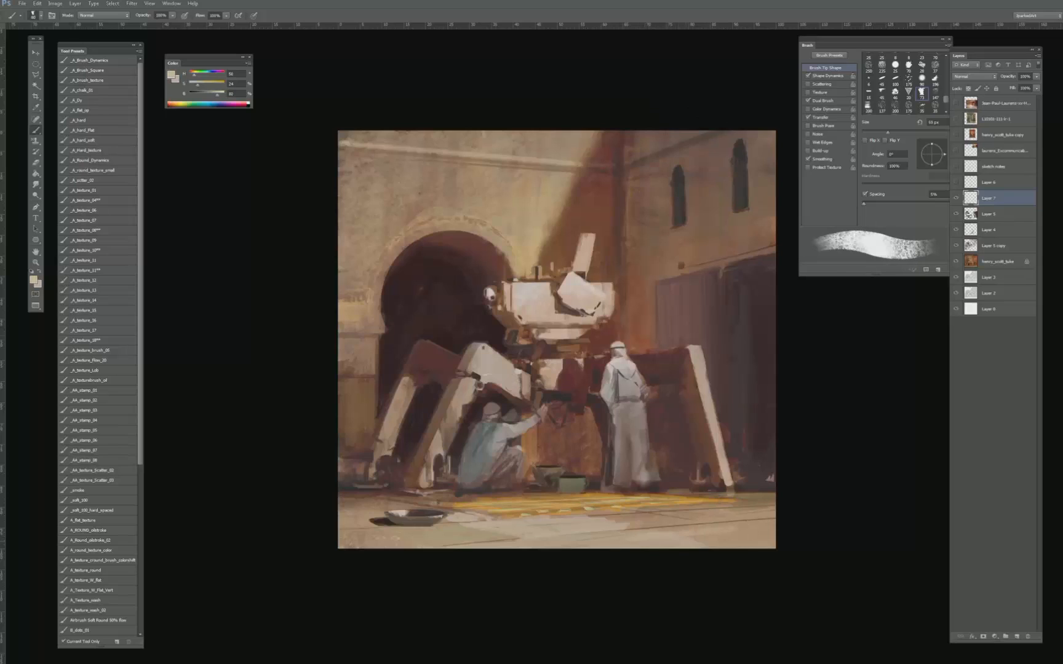
left_click_drag(584, 539, 824, 522)
left_click_drag(706, 543, 811, 534)
- Refine the pale yellow light on the right foreground ground with smaller strokes
key("bracketleft")
key("bracketleft")
key("bracketleft")
key("bracketleft")
key("bracketleft")
key("bracketleft")
key("bracketleft")
key("bracketleft")
key("bracketleft")
mouse_move(653, 536)
left_mouse_down()
mouse_move(795, 519)
mouse_move(629, 539)
mouse_move(777, 528)
left_mouse_up()
key("bracketleft")
key("bracketright")
key("bracketright")
key("bracketright")
key("bracketright")
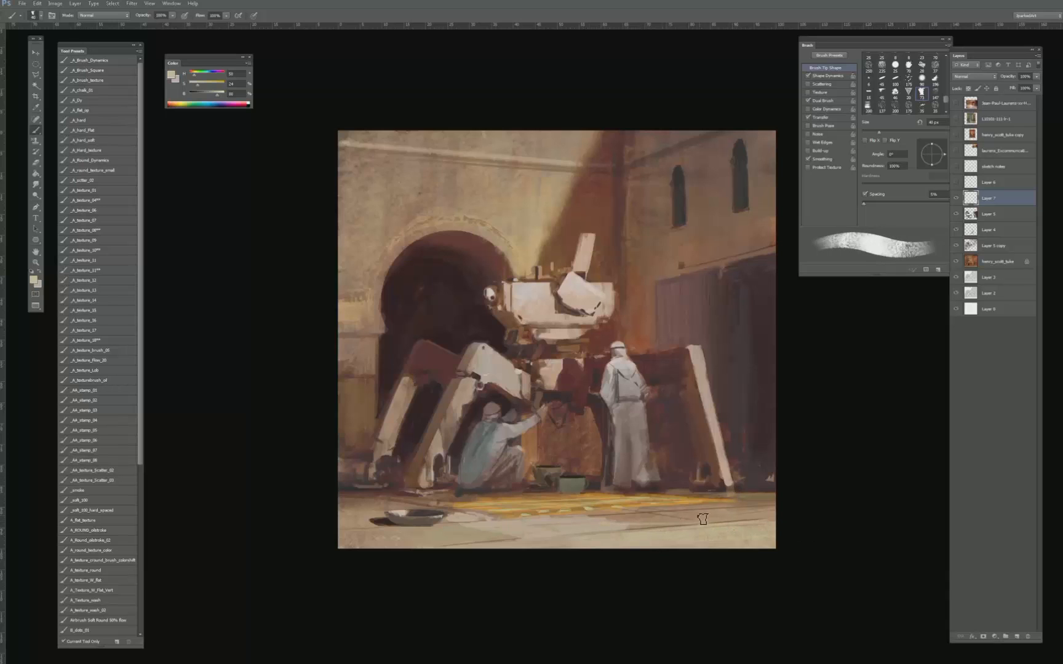
- Switch to a round textured brush, adjust and sample ground tones, and paint over the ground below the bowl
left_click(106, 161)
left_click(104, 170)
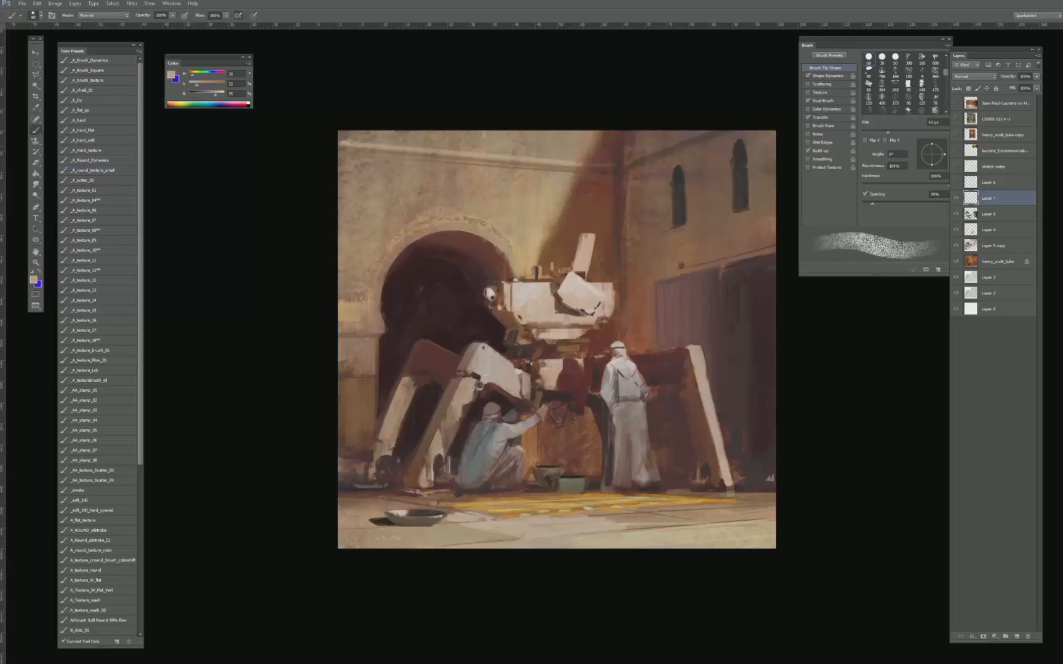
left_click_drag(218, 95, 222, 95)
key("bracketright")
key("bracketright")
key("bracketright")
left_click(447, 526, "alt")
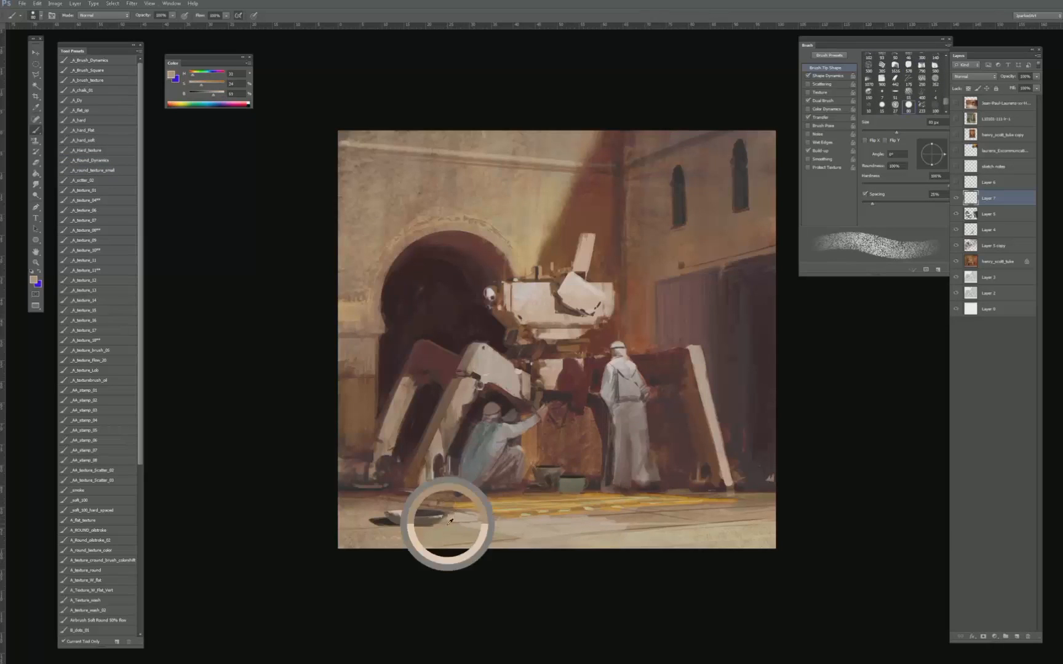
left_click_drag(444, 534, 386, 542)
key("bracketright")
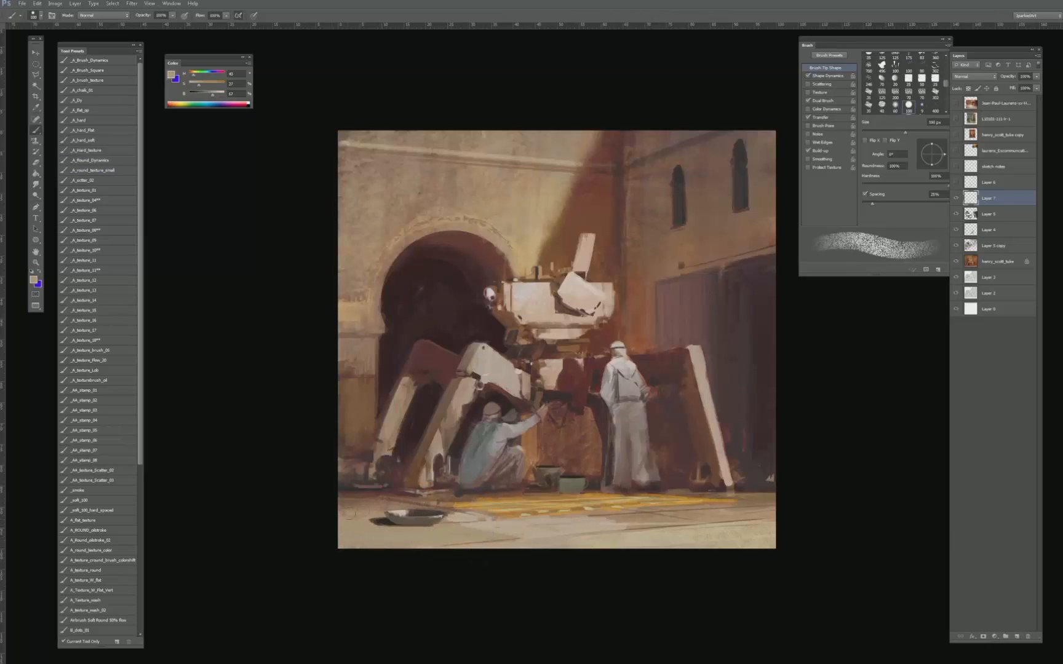
- Paint the ground above and around the bowl in the sampled beige with a smaller textured brush
key("bracketleft")
key("bracketleft")
key("bracketleft")
key("bracketleft")
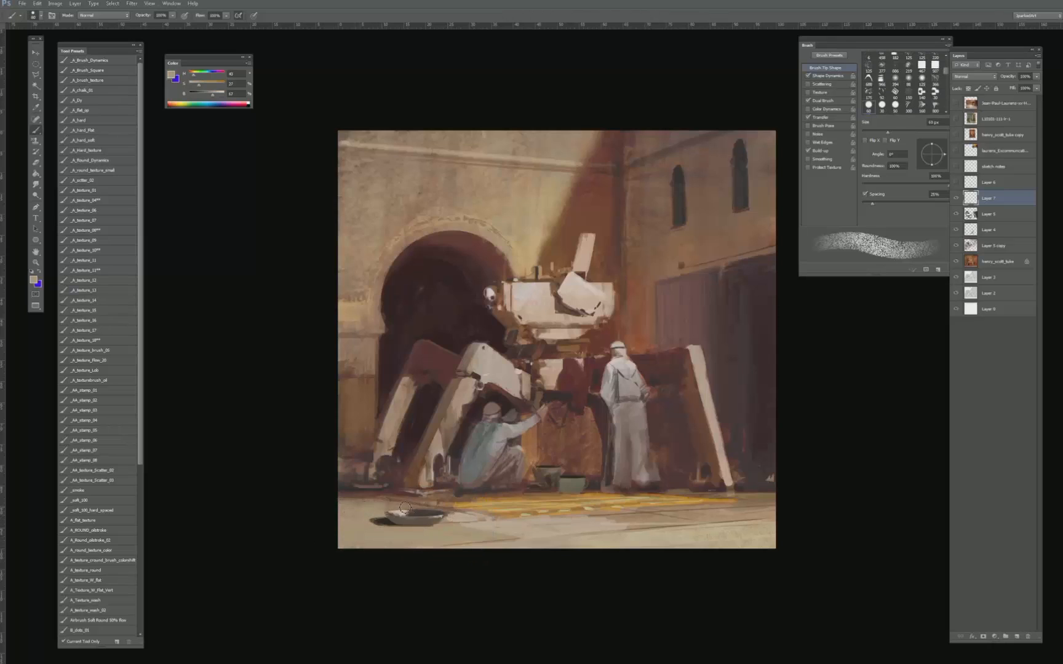
mouse_move(405, 507)
left_mouse_down()
mouse_move(344, 503)
mouse_move(394, 493)
left_mouse_up()
key("bracketright")
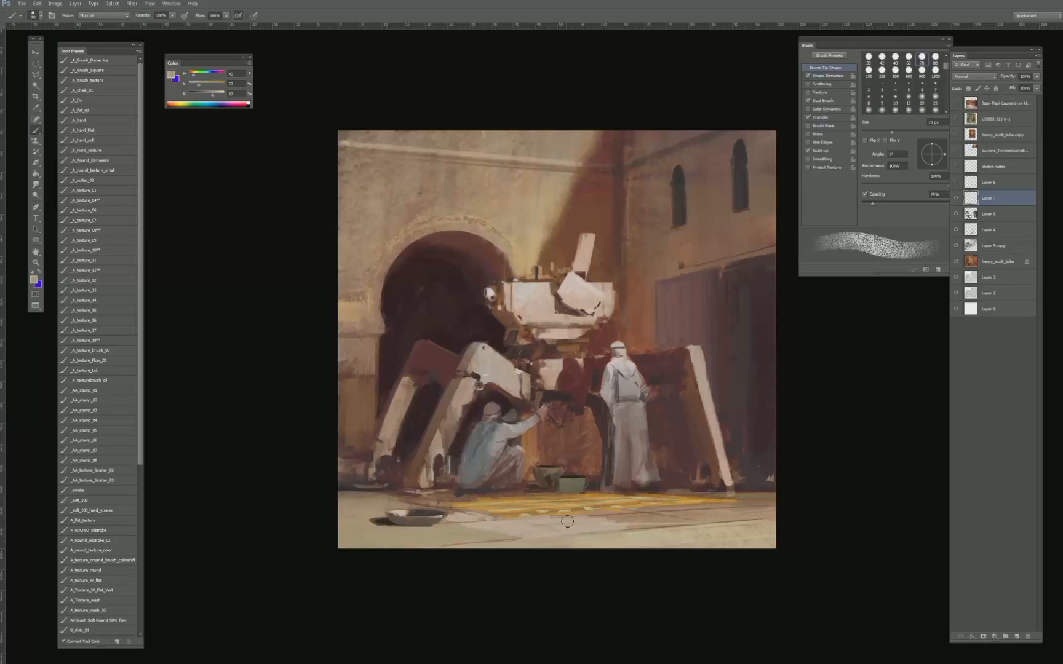
- Sample a ground tone and paint over the dark paving lines across the central and right foreground
left_click(591, 525, "alt")
mouse_move(620, 515)
left_mouse_down()
mouse_move(769, 507)
mouse_move(746, 518)
left_mouse_up()
left_click_drag(456, 541, 509, 533)
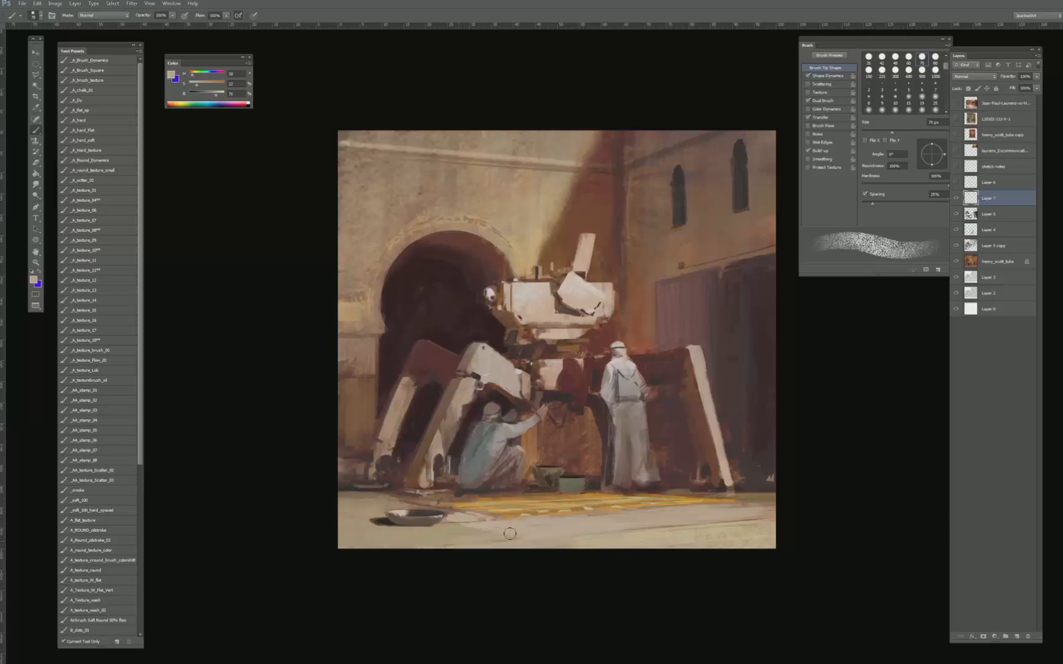
key("bracketright")
key("bracketright")
key("bracketright")
key("bracketright")
- Resample the ground colour and lay larger textured strokes over the right foreground, undoing the stroke beside the bowl
left_click(571, 527, "alt")
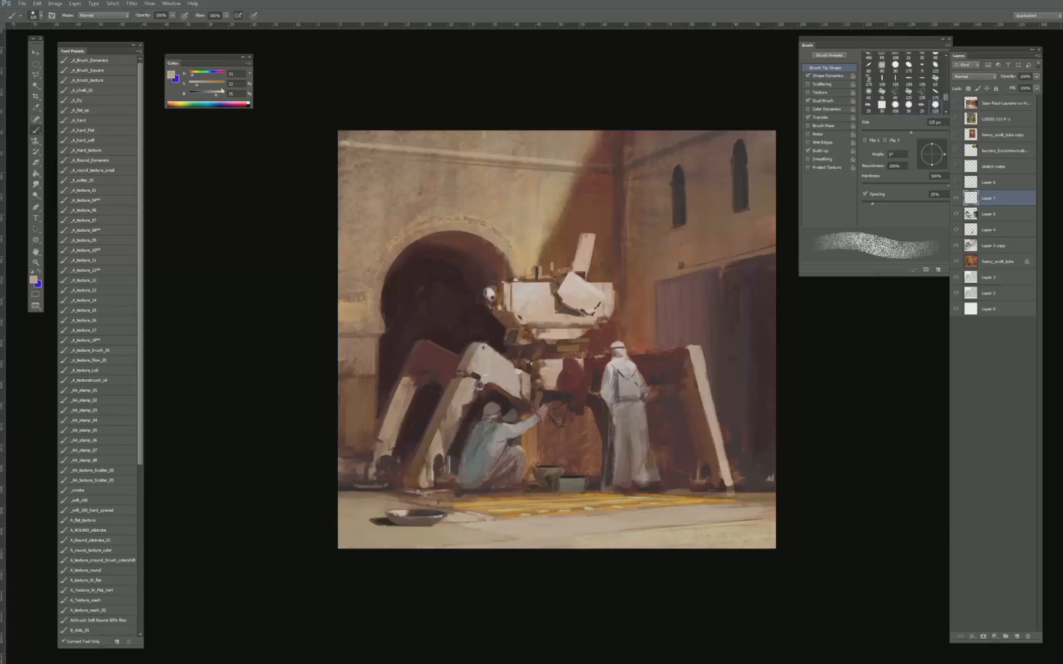
key("bracketright")
key("bracketright")
mouse_move(435, 533)
left_mouse_down()
mouse_move(740, 503)
mouse_move(788, 510)
mouse_move(576, 523)
left_mouse_up()
key("ctrl+z")
mouse_move(663, 510)
left_mouse_down()
mouse_move(542, 534)
mouse_move(790, 505)
mouse_move(608, 517)
mouse_move(589, 529)
mouse_move(782, 510)
left_mouse_up()
- Add a new layer and paint a speckled light texture over the lower right foreground with a brightened warm tone
left_click(1015, 638)
key("bracketleft")
key("bracketright")
key("bracketright")
key("bracketright")
key("bracketleft")
key("bracketleft")
key("bracketleft")
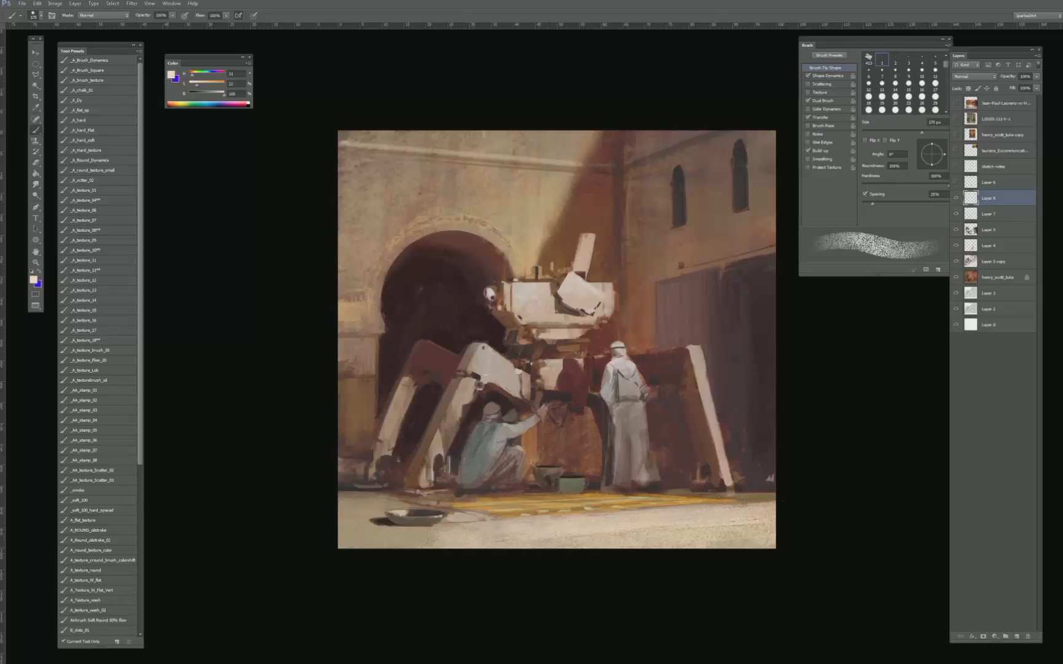
- Desaturate the colour to near white and paint thin bright paving strokes across the foreground below the yellow mat
left_click_drag(194, 87, 190, 87)
key("bracketleft")
key("bracketleft")
key("bracketleft")
key("bracketleft")
key("bracketleft")
key("bracketleft")
key("bracketleft")
key("bracketleft")
key("bracketleft")
key("bracketleft")
key("bracketleft")
key("bracketleft")
key("bracketleft")
key("bracketleft")
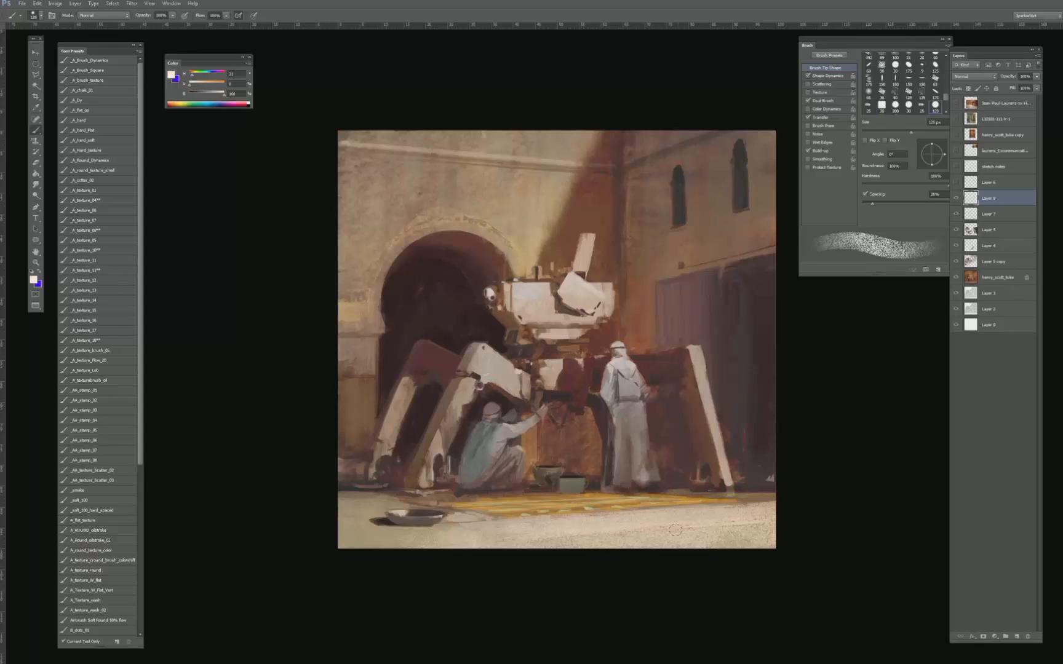
left_click_drag(695, 518, 597, 518)
key("bracketleft")
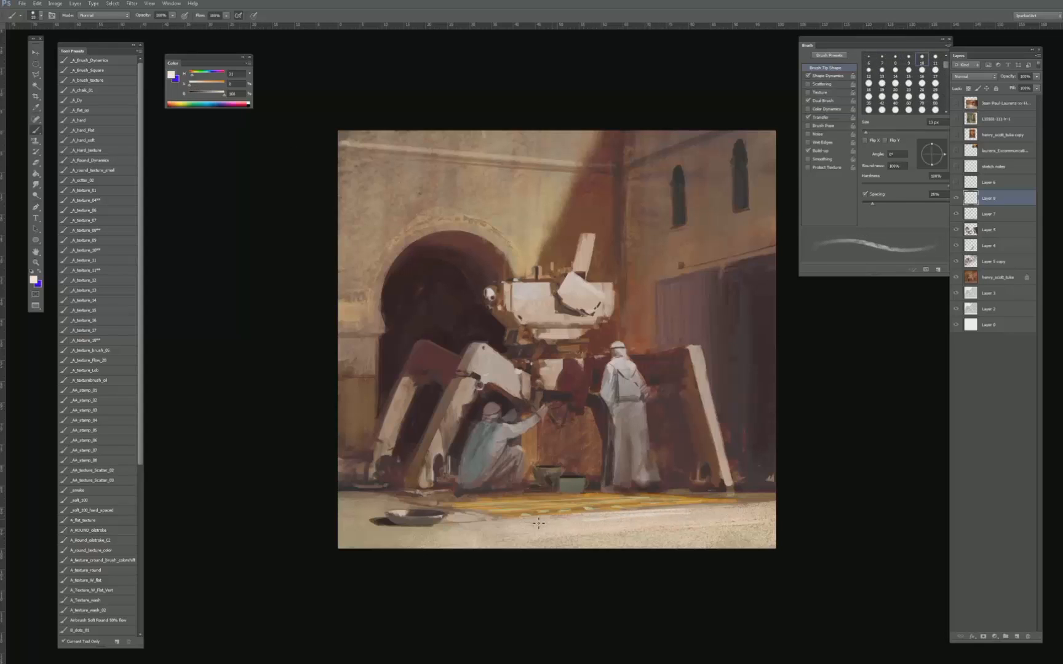
key("bracketleft")
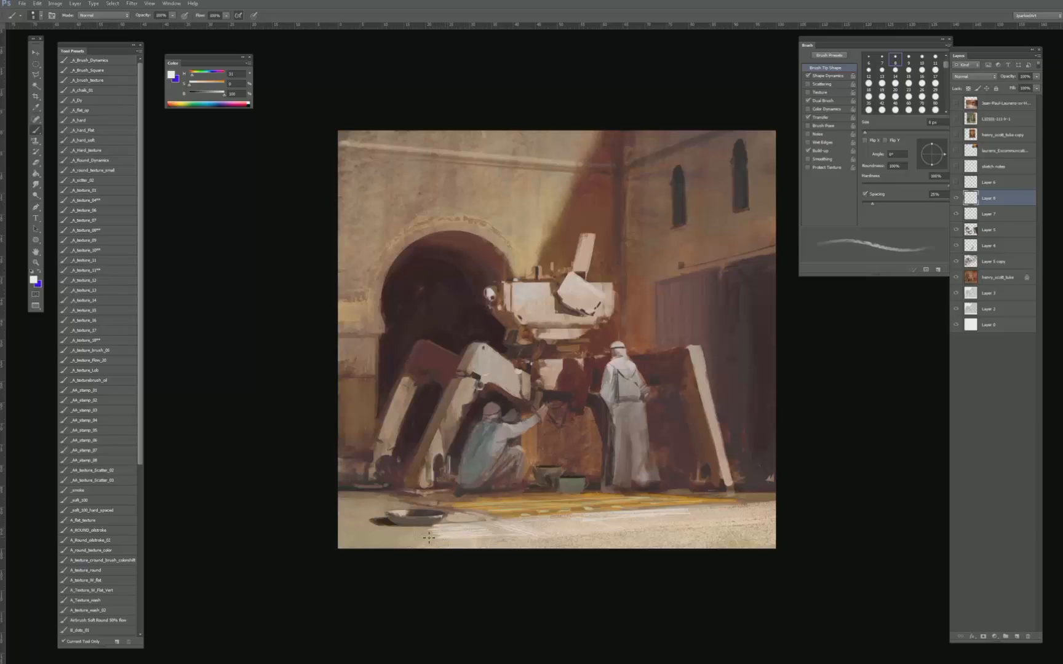
- Sample ground tones and touch up the edges of the bright paving strokes with a 10 px brush
left_click(410, 537, "alt")
key("bracketright")
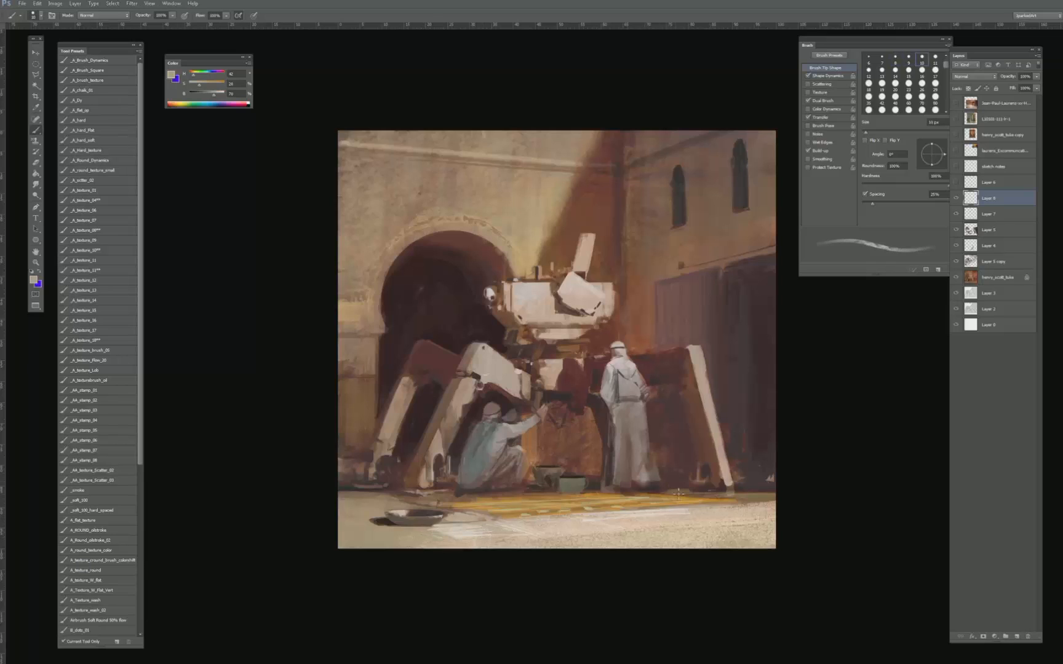
left_click(645, 523, "alt")
- Trim the bright paving strokes with a small eraser at 60% opacity, and fade their right side with the _SOFT 100% eraser
key("e")
key("bracketleft")
key("bracketleft")
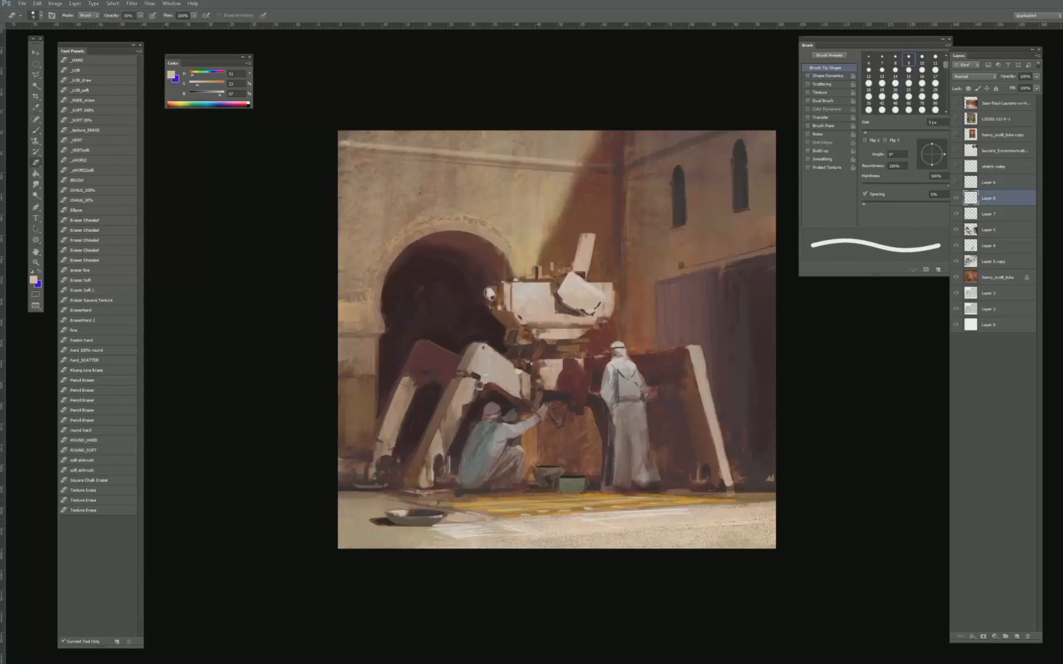
key("bracketright")
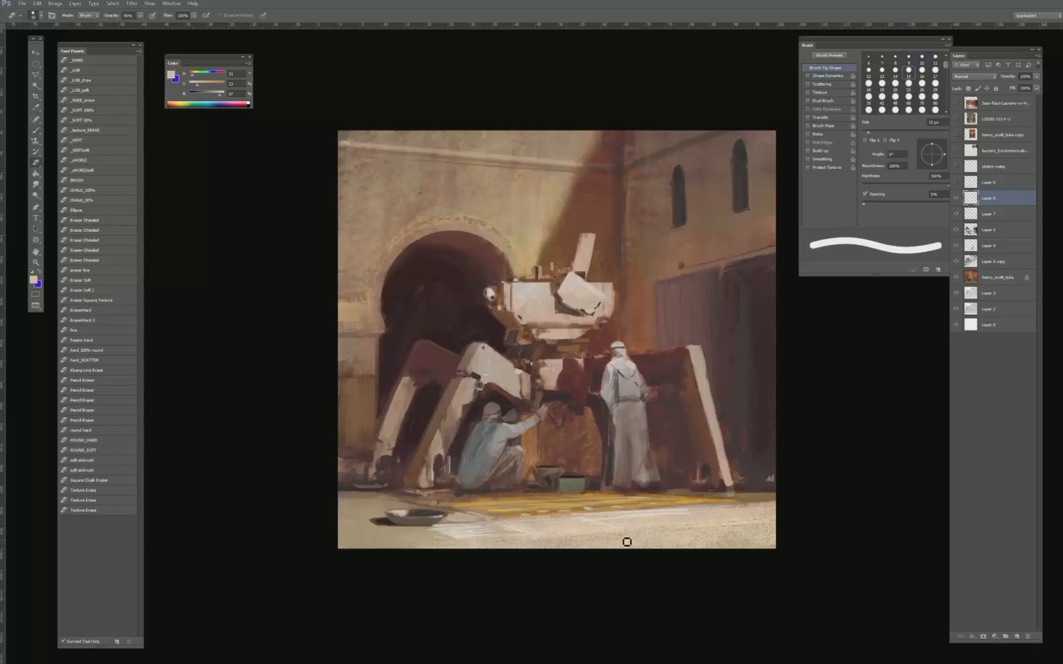
key("bracketleft")
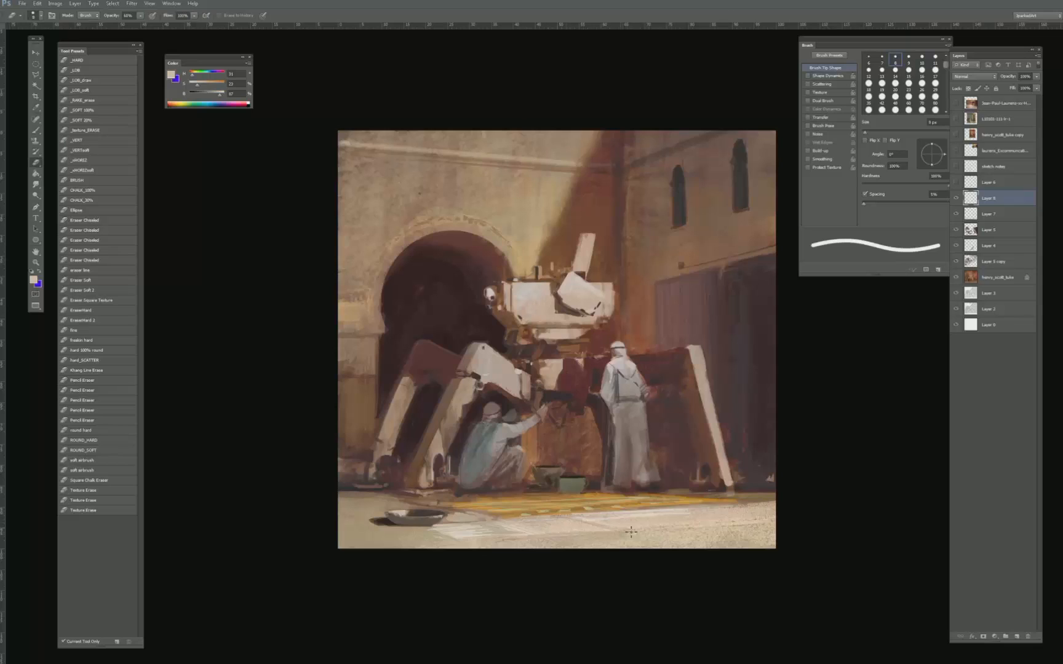
left_click(97, 110)
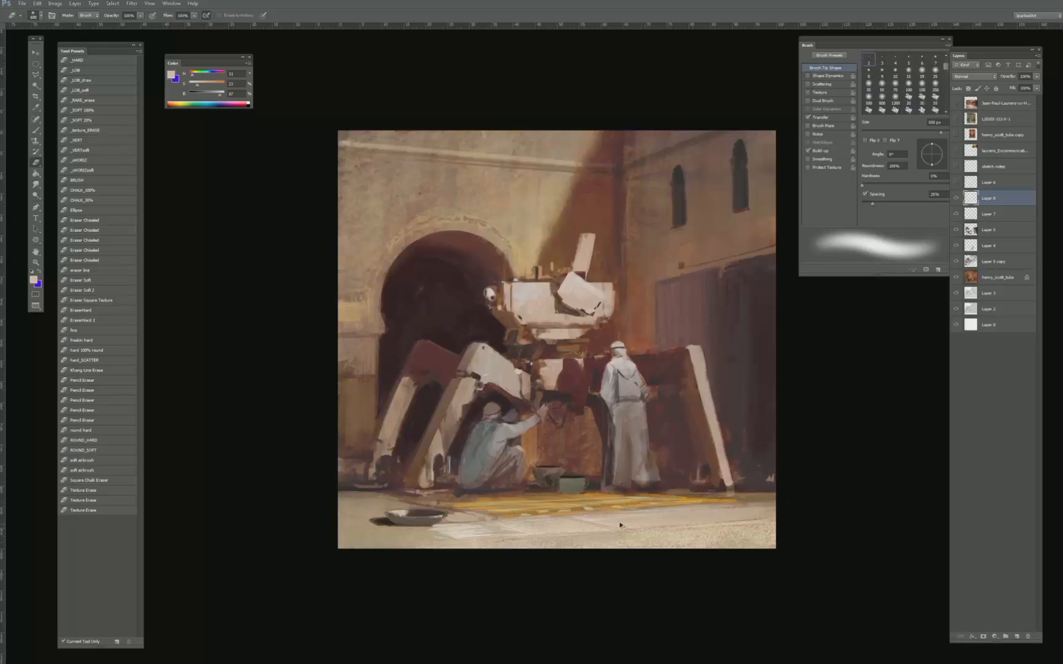
left_click_drag(619, 522, 776, 513)
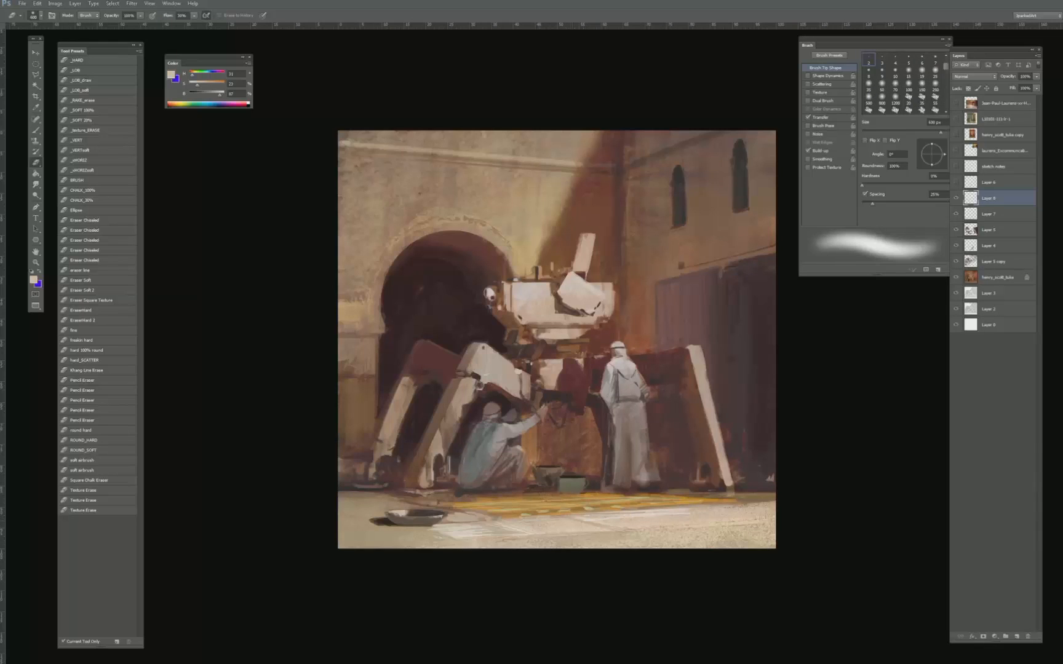
- Trim the bright paving strokes with a small 100% hardness eraser, and switch to the _A_hard_soft brush preset
left_click(87, 71)
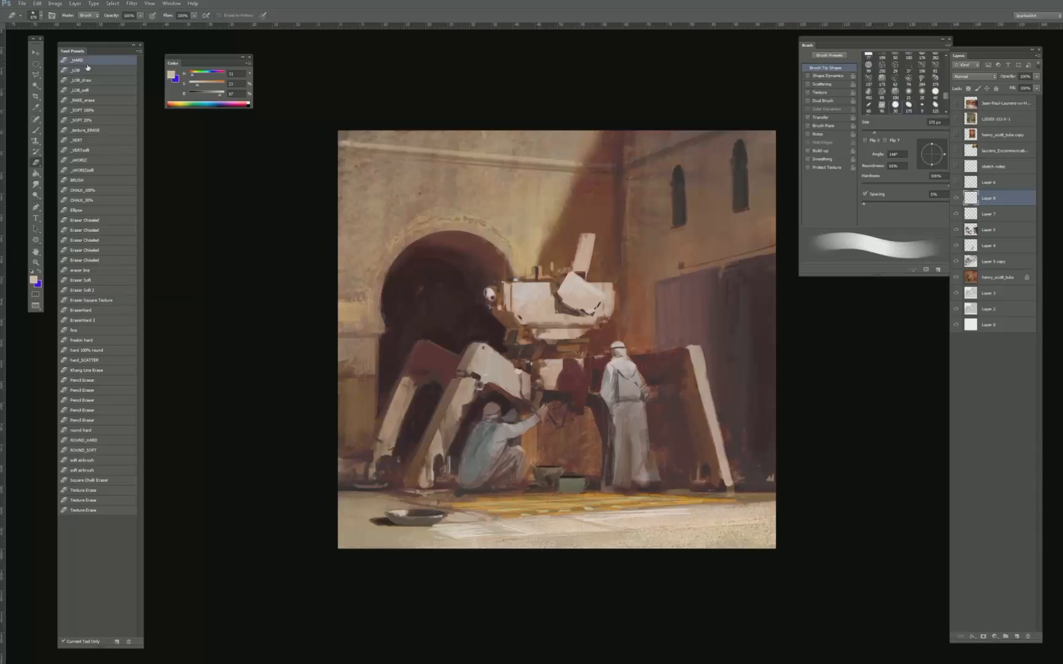
key("bracketleft")
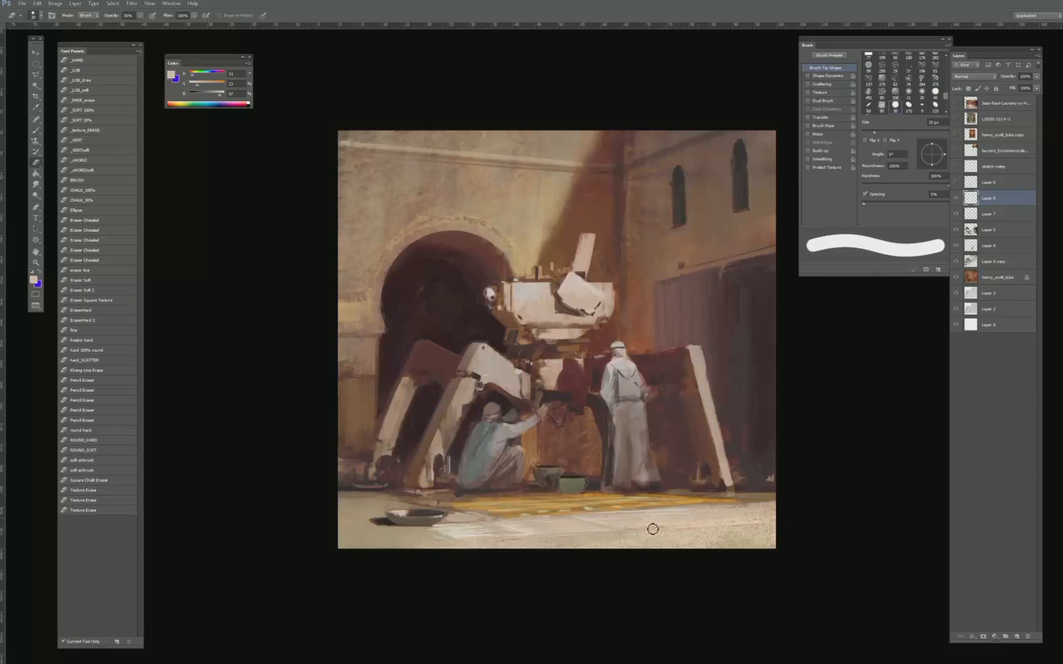
key("b")
left_click(102, 300)
left_click(104, 231)
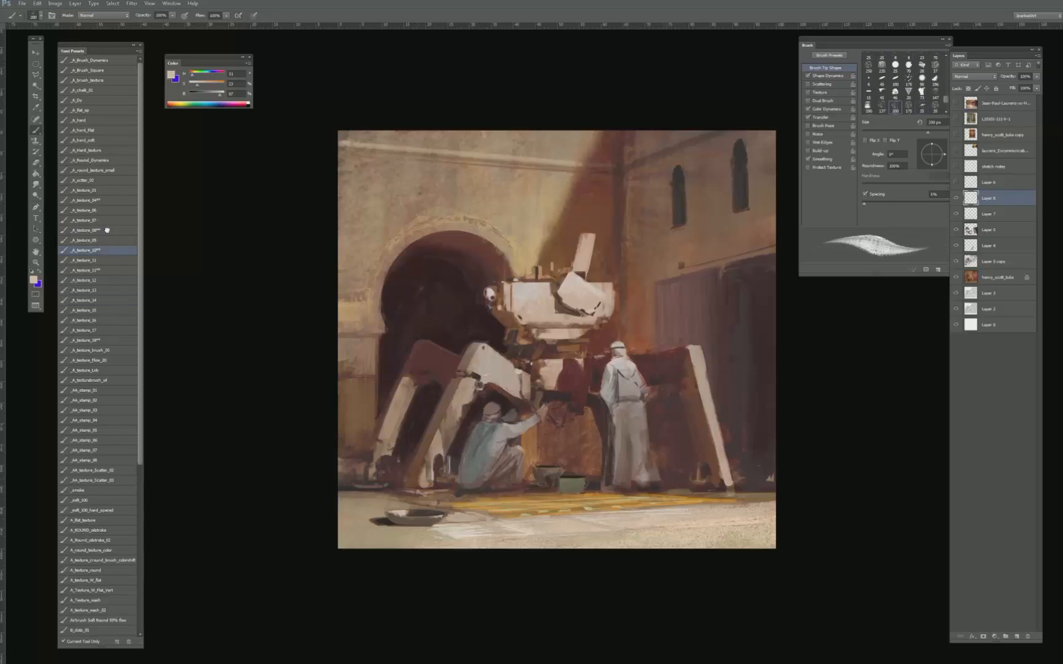
left_click(101, 130)
left_click(100, 140)
- Sample a brown tone from the scene and touch up the ground edge beyond the machine's right foot
mouse_move(675, 348)
left_mouse_down()
mouse_move(641, 331)
mouse_move(659, 329)
left_mouse_up()
key("bracketright")
key("bracketright")
key("bracketright")
key("bracketright")
key("bracketright")
left_click_drag(734, 500, 750, 499)
key("bracketright")
key("bracketright")
key("bracketright")
key("bracketright")
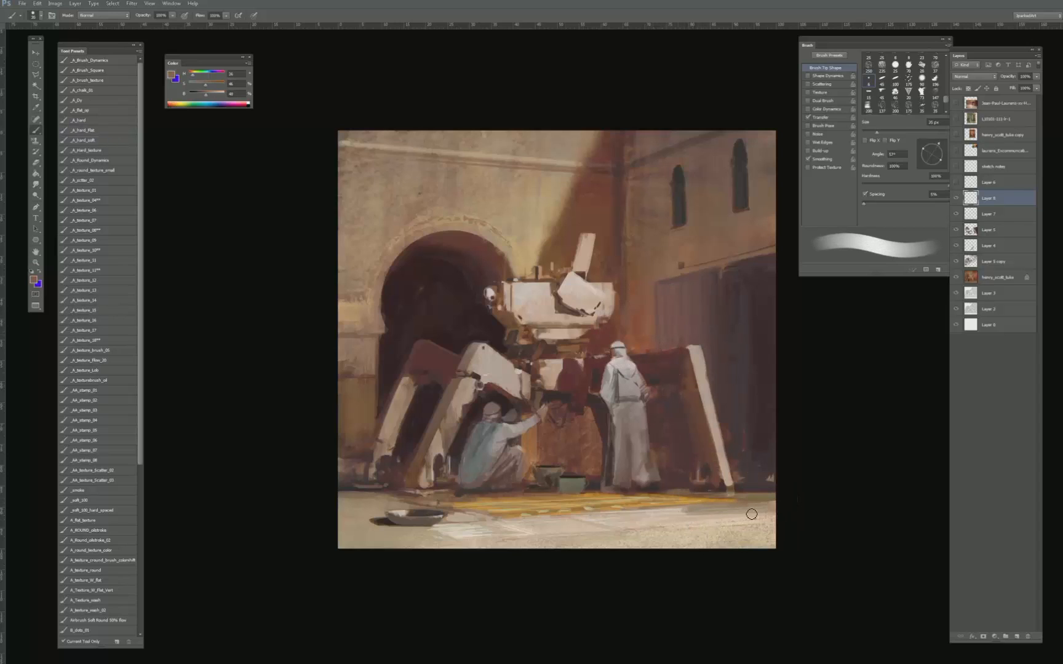
- Sample a muted ground tone and tone down the paving strokes across the right foreground
key("bracketleft")
key("bracketleft")
left_click(686, 492, "alt")
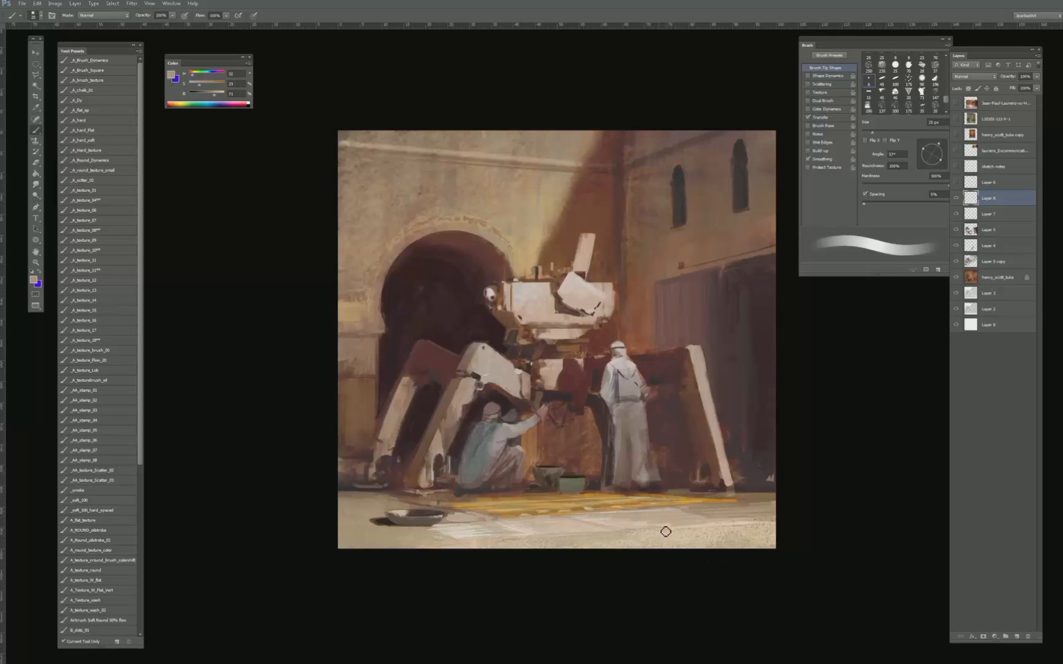
key("bracketleft")
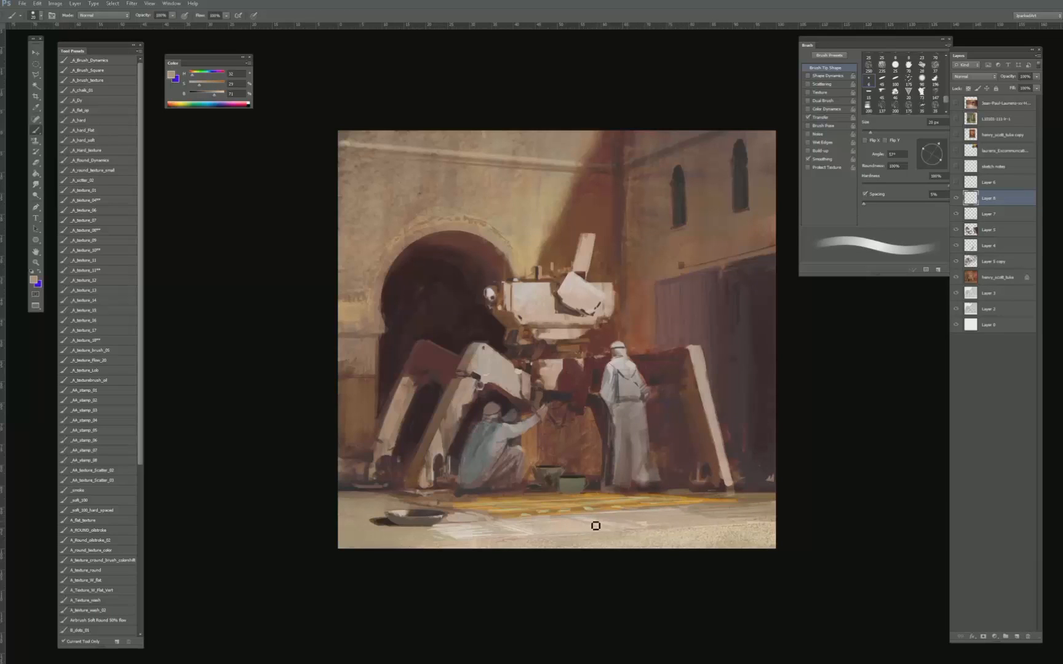
key("bracketleft")
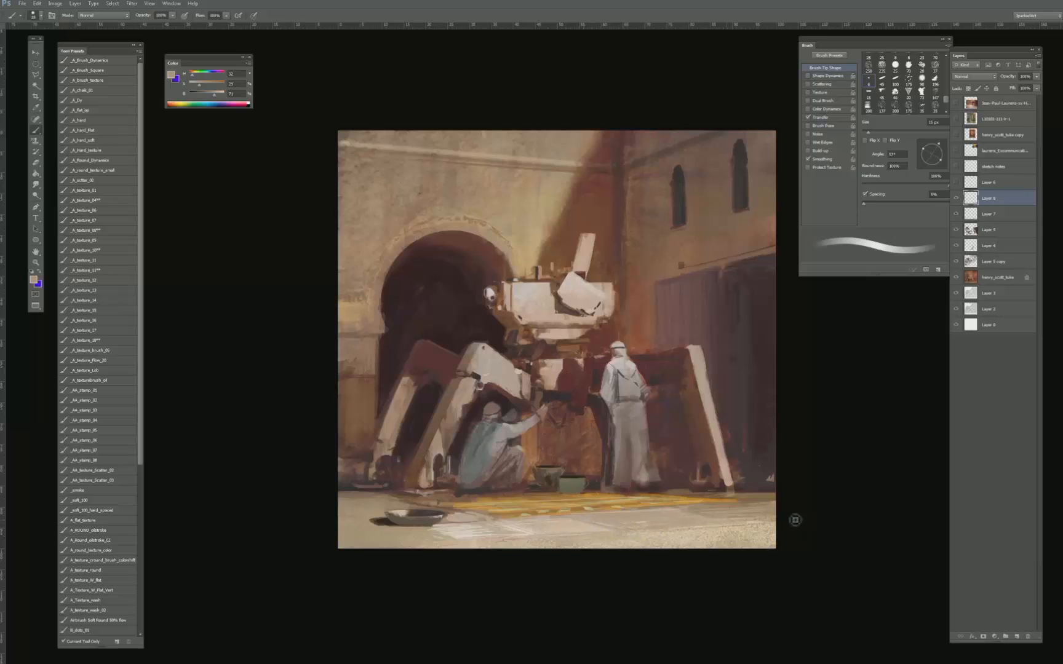
key("bracketright")
key("bracketright")
key("bracketright")
key("bracketright")
key("bracketright")
key("bracketright")
- Compare the whole scene at a reduced size with and without the new paving layer
key("ctrl+minus")
key("ctrl+minus")
key("ctrl+minus")
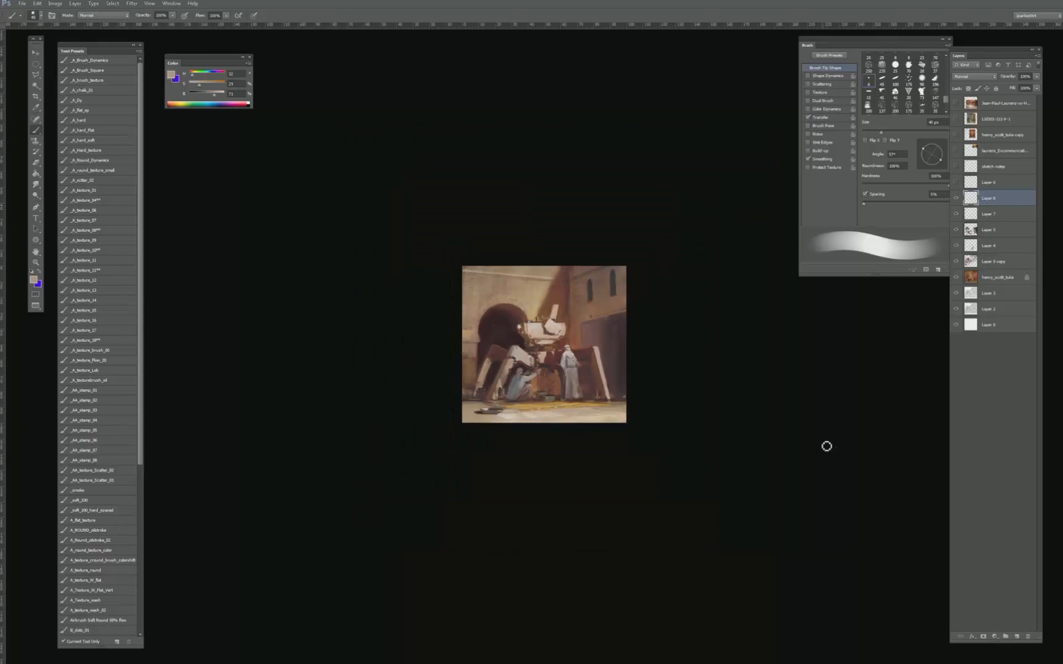
key("ctrl+plus")
key("ctrl+plus")
left_click(956, 198)
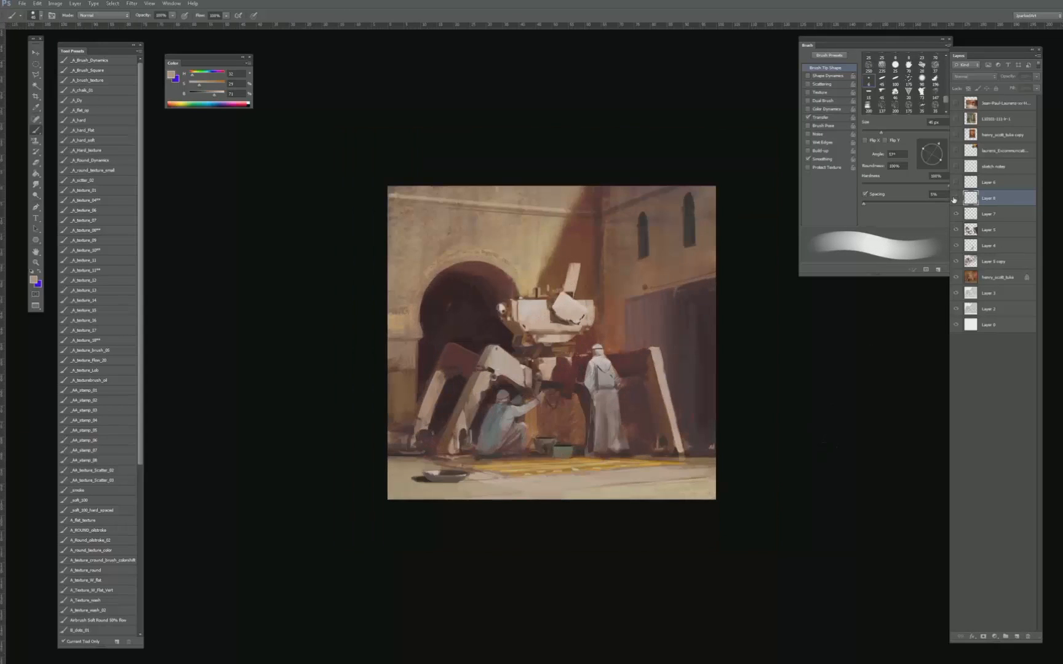
left_click(956, 198)
left_click(956, 198)
left_click(956, 198)
left_click(956, 198)
left_click(956, 198)
- Soften the foreground paving strokes with a large eraser of about 200 to 300 px
key("e")
key("]")
key("]")
key("]")
key("]")
key("]")
key("]")
key("]")
key("]")
key("]")
key("]")
key("]")
key("]")
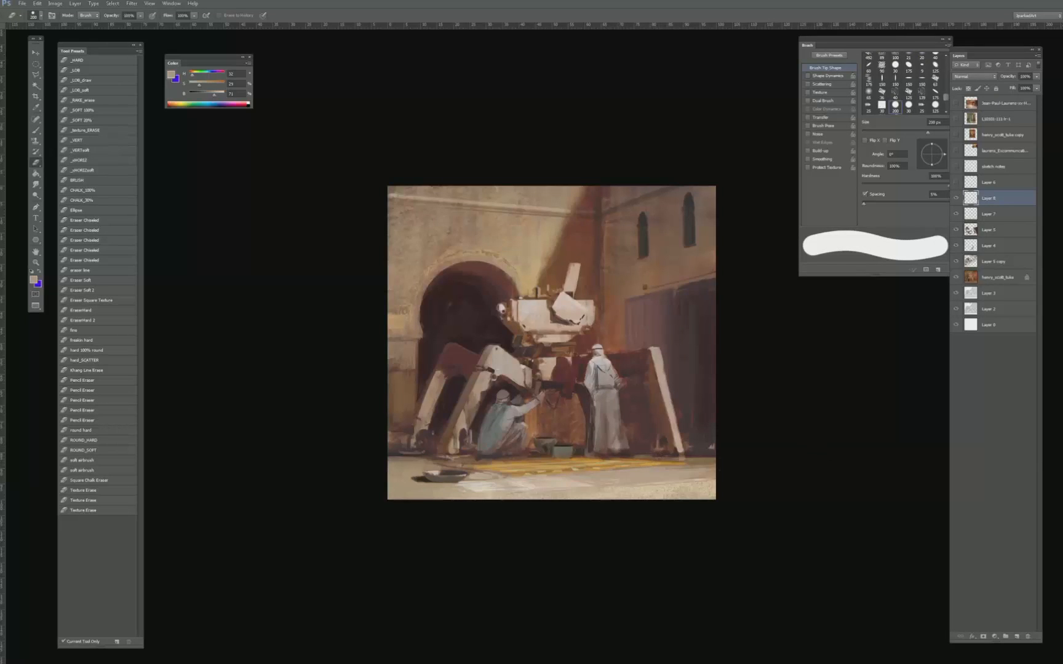
key("]")
key("]")
key("]")
key("[")
key("[")
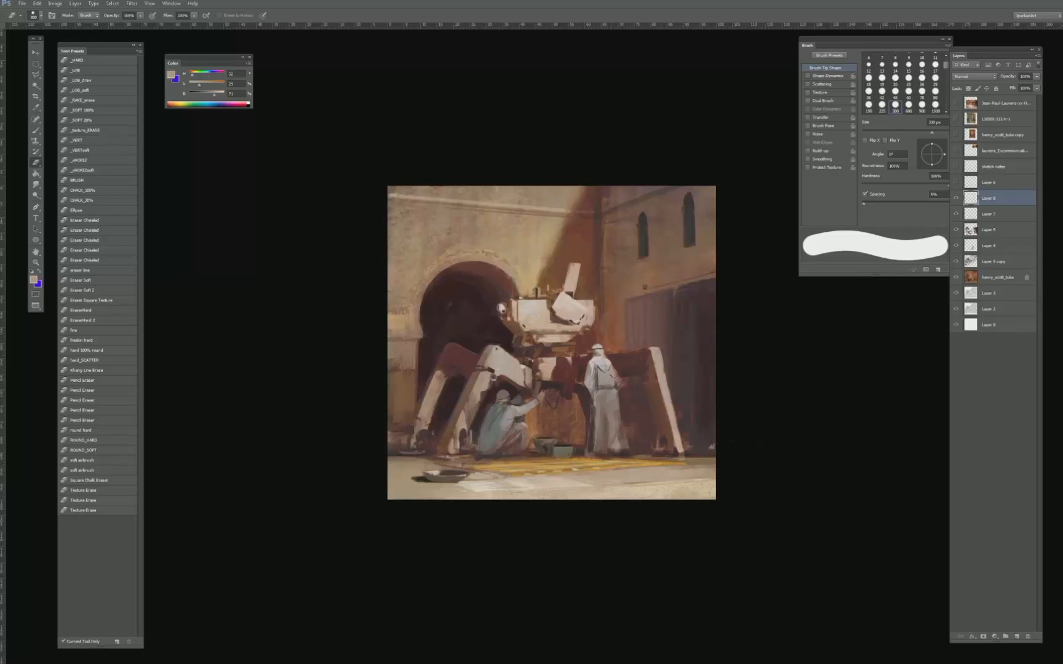
key("]")
key("]")
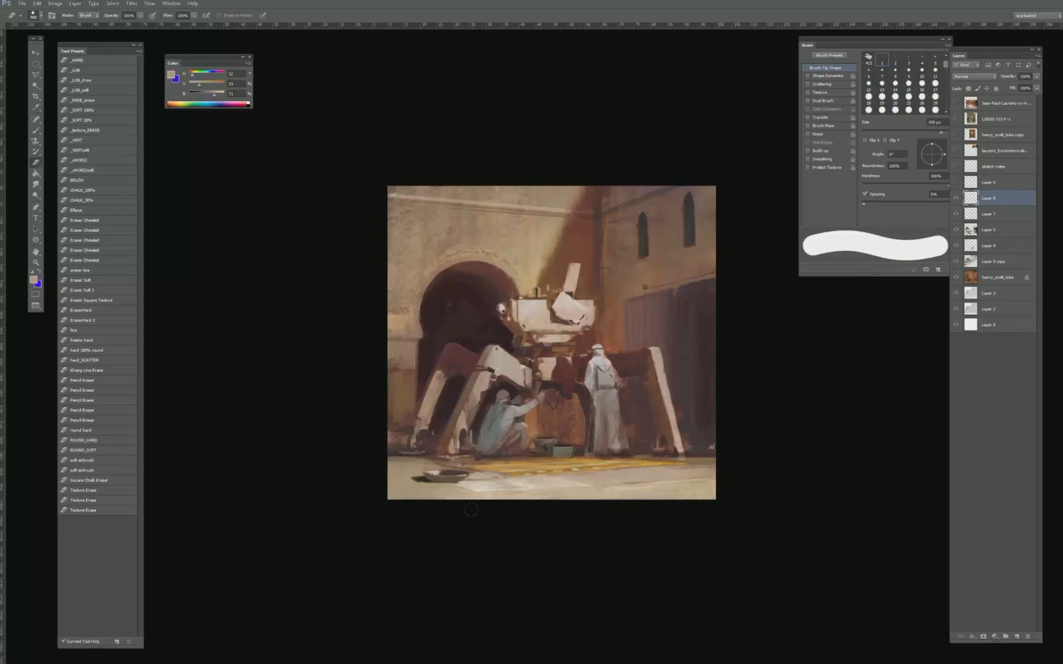
- Sample a light paving tone and paint pale slab strokes across the left and right foreground with a small brush
key("b")
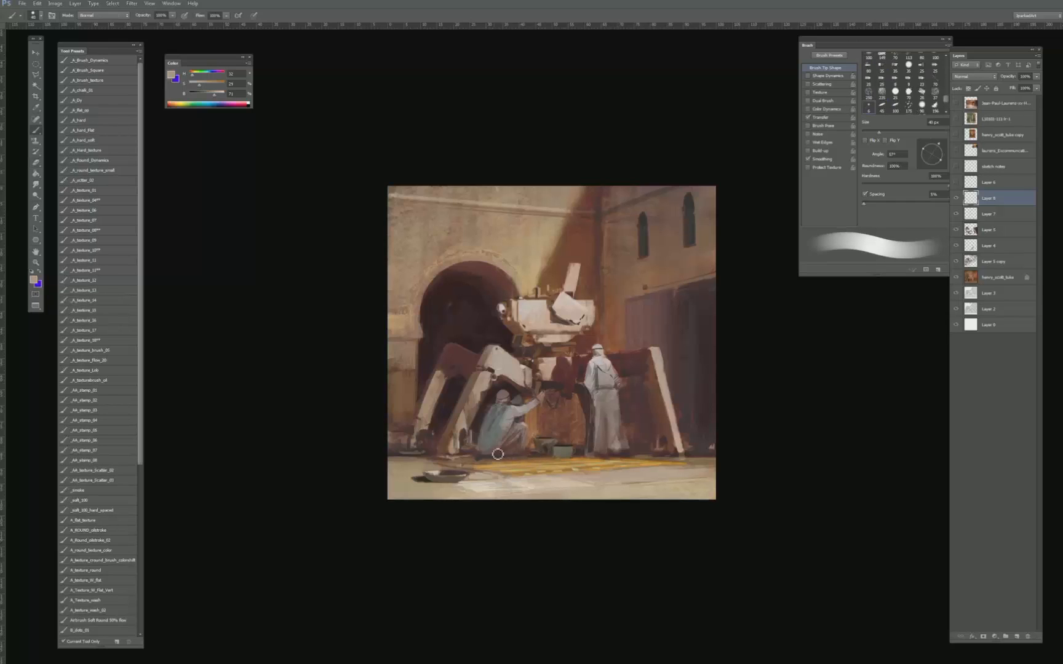
left_click(479, 486, "alt")
key("bracketleft")
key("bracketleft")
key("bracketleft")
key("bracketleft")
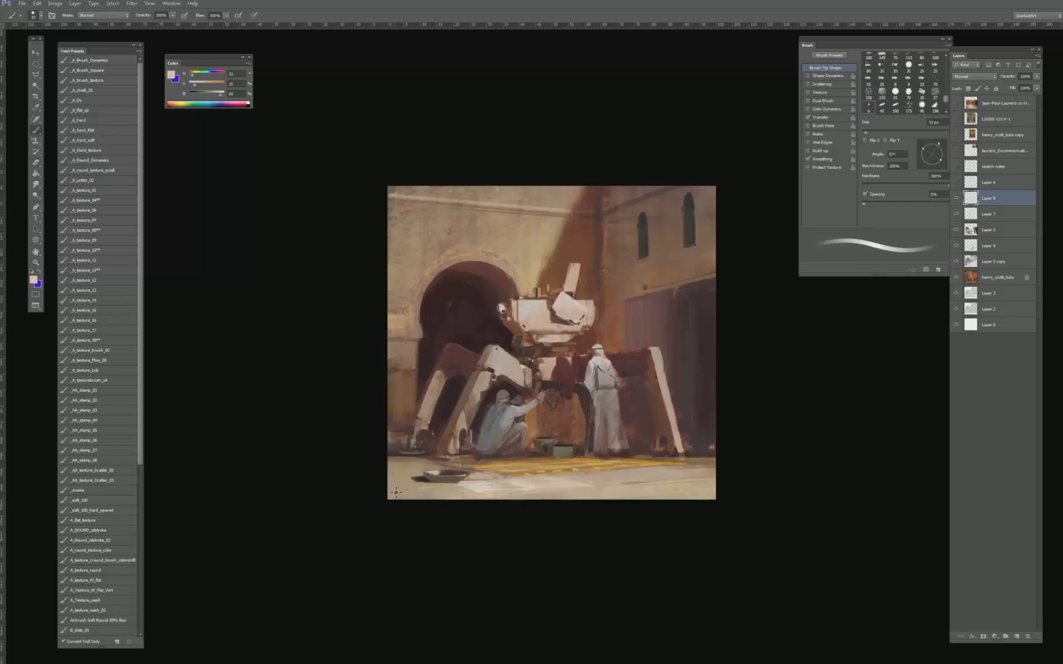
key("bracketright")
key("bracketleft")
key("bracketright")
key("bracketright")
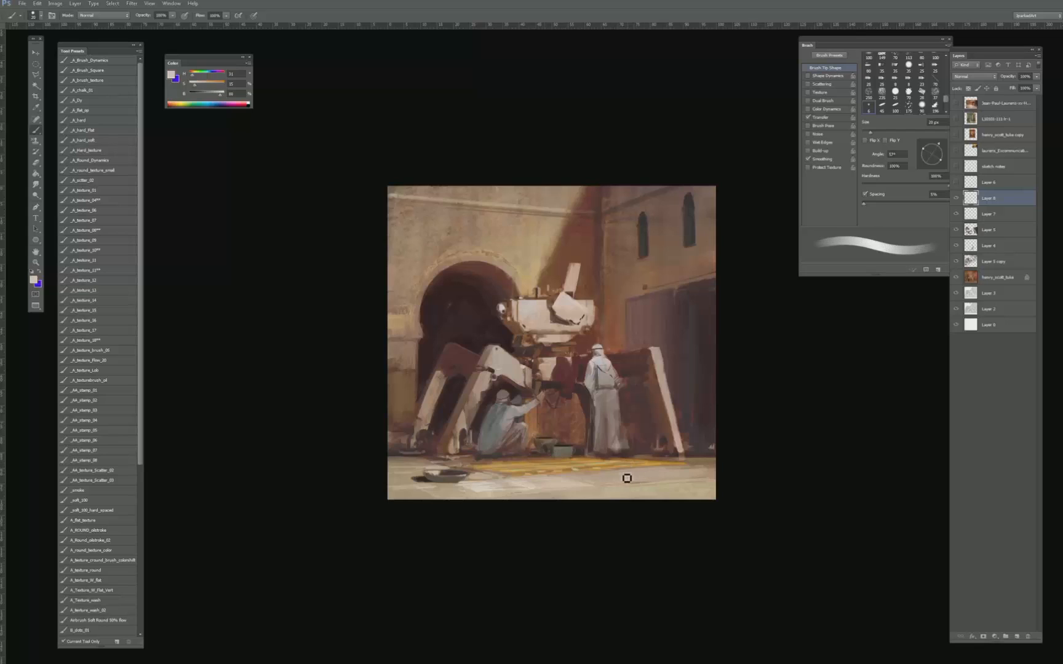
key("bracketright")
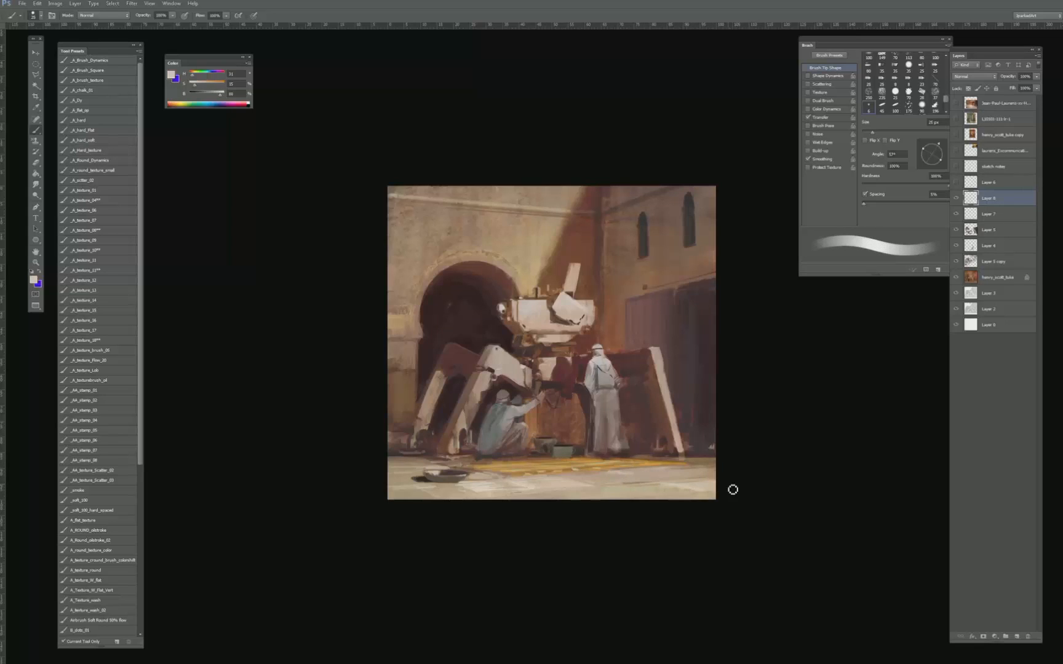
- Sample the dark background beside the machine's right leg and paint over the leg's lower half with a 70 px brush
key("ctrl+plus")
left_click_drag(750, 407, 687, 407)
key("bracketright")
key("bracketright")
key("bracketright")
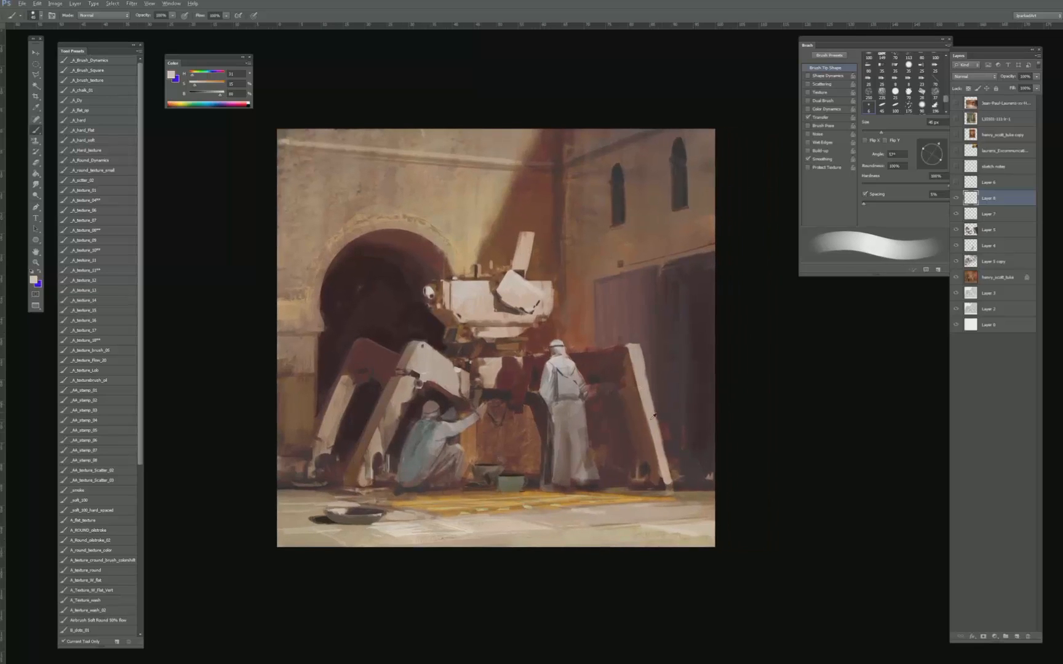
left_click(675, 423, "alt")
key("bracketright")
key("bracketright")
key("bracketright")
left_click(670, 389, "alt")
left_click(669, 428, "alt")
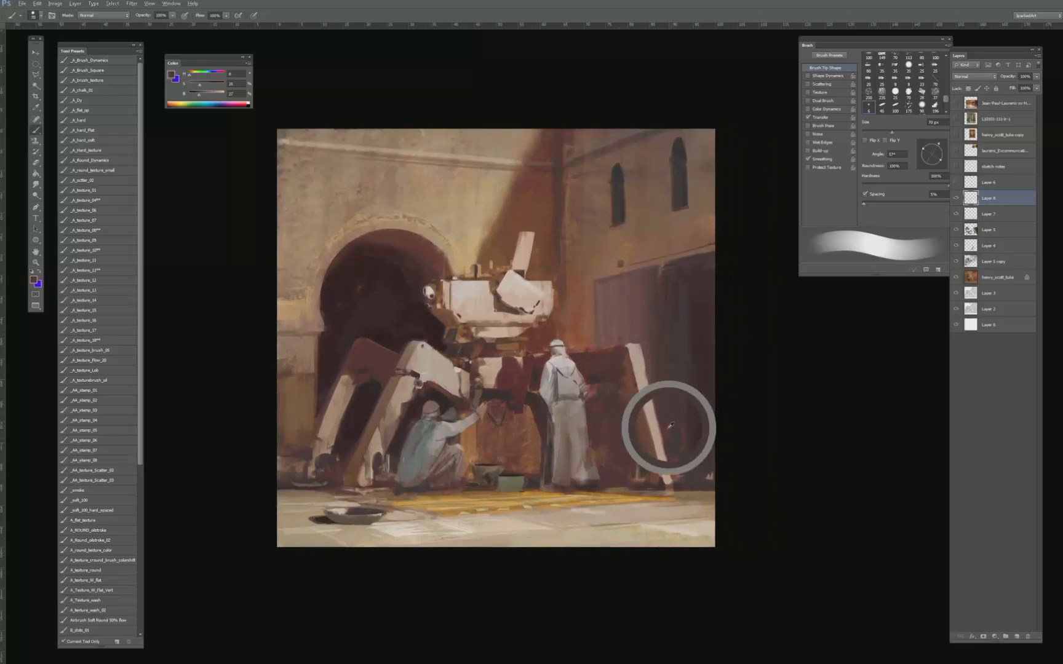
left_click_drag(652, 417, 669, 486)
key("bracketleft")
key("bracketleft")
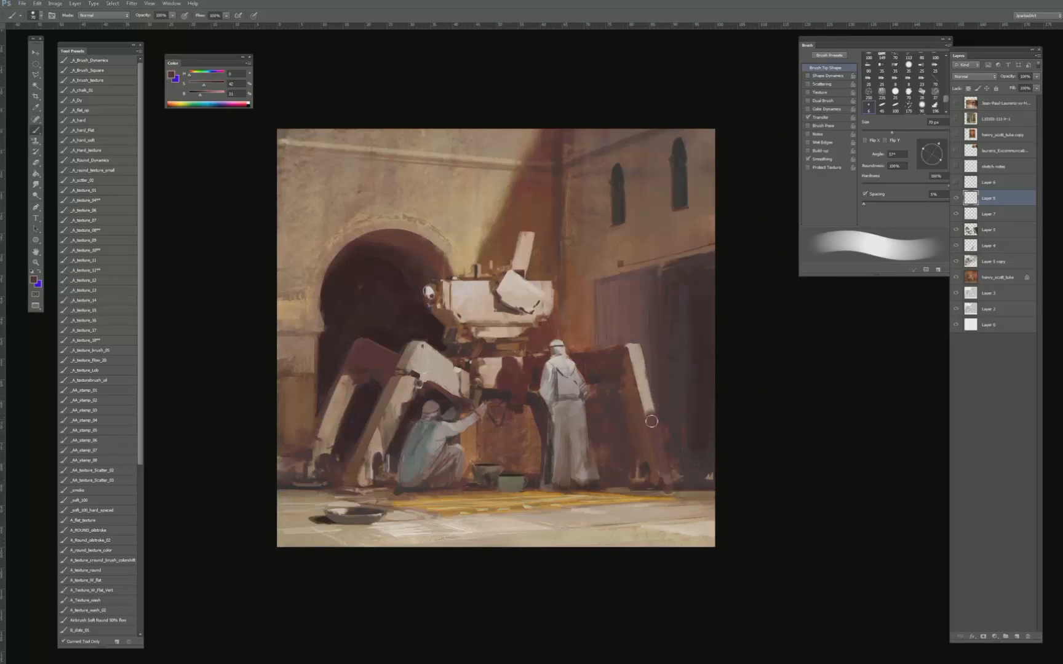
- Shade the side of the right leg's upper section, and highlight its face with a brightened near-white tone using a small brush
mouse_move(653, 424)
left_mouse_down()
mouse_move(630, 353)
mouse_move(650, 408)
mouse_move(636, 357)
left_mouse_up()
key("bracketleft")
key("bracketleft")
key("bracketleft")
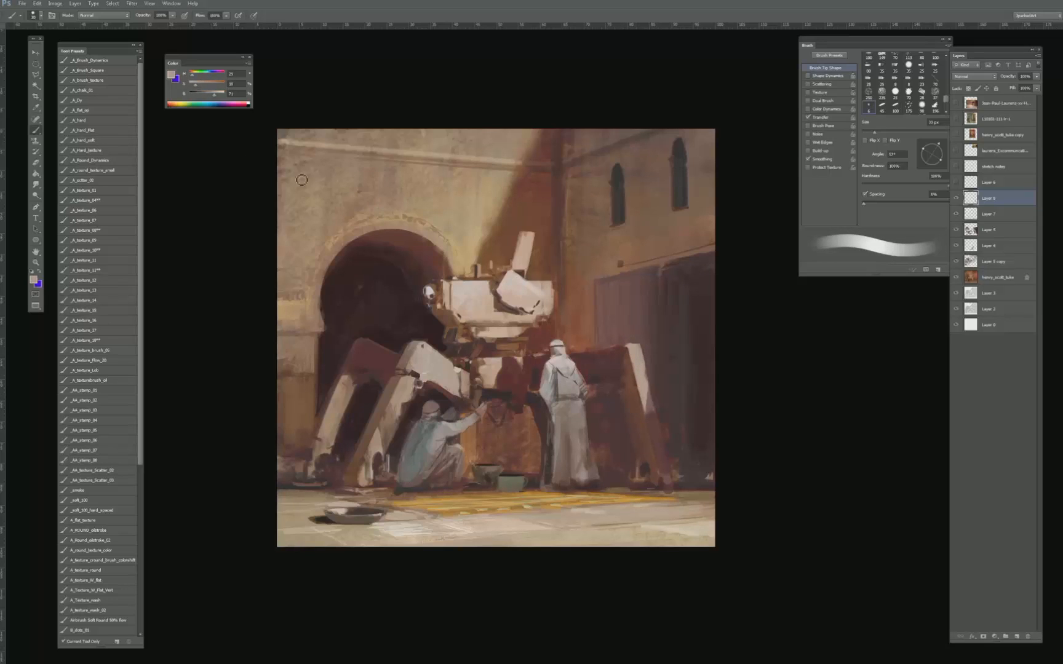
left_click_drag(214, 98, 224, 98)
key("bracketleft")
key("bracketleft")
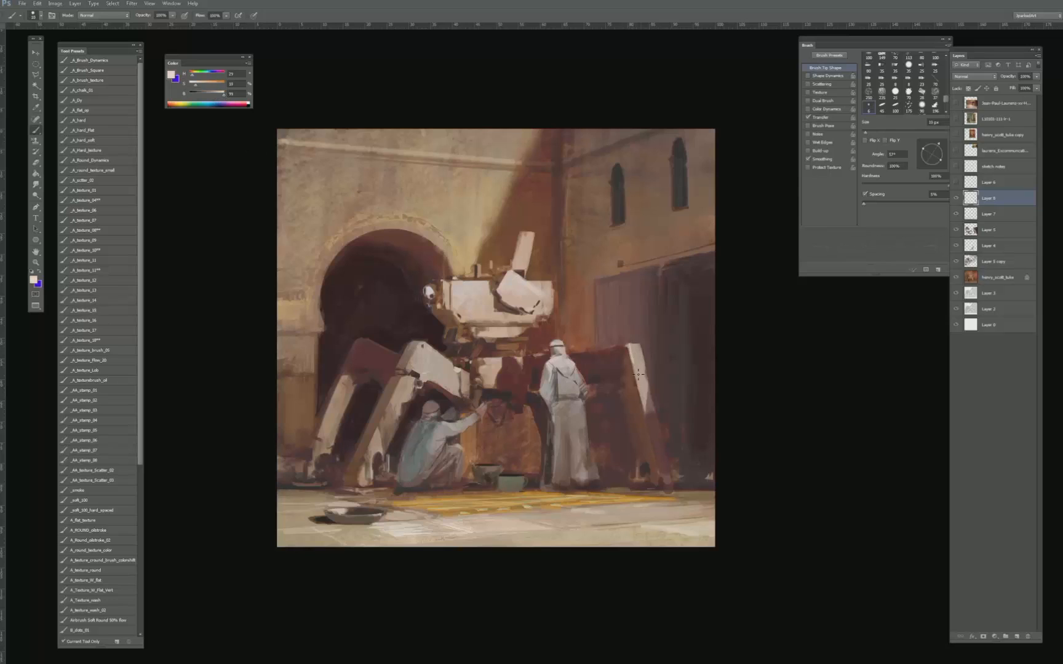
left_click_drag(637, 354, 643, 373)
key("bracketleft")
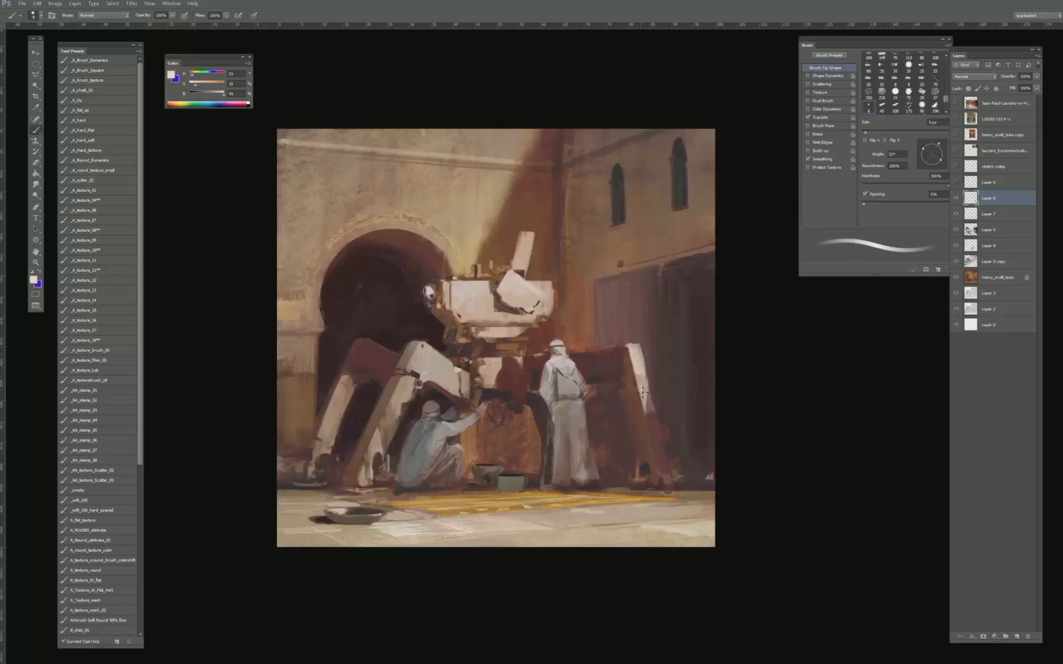
- Sample the leg's light tone and paint a thin pale edge down the inner side of the right leg
key("bracketright")
key("bracketright")
key("bracketright")
left_click(639, 359, "alt")
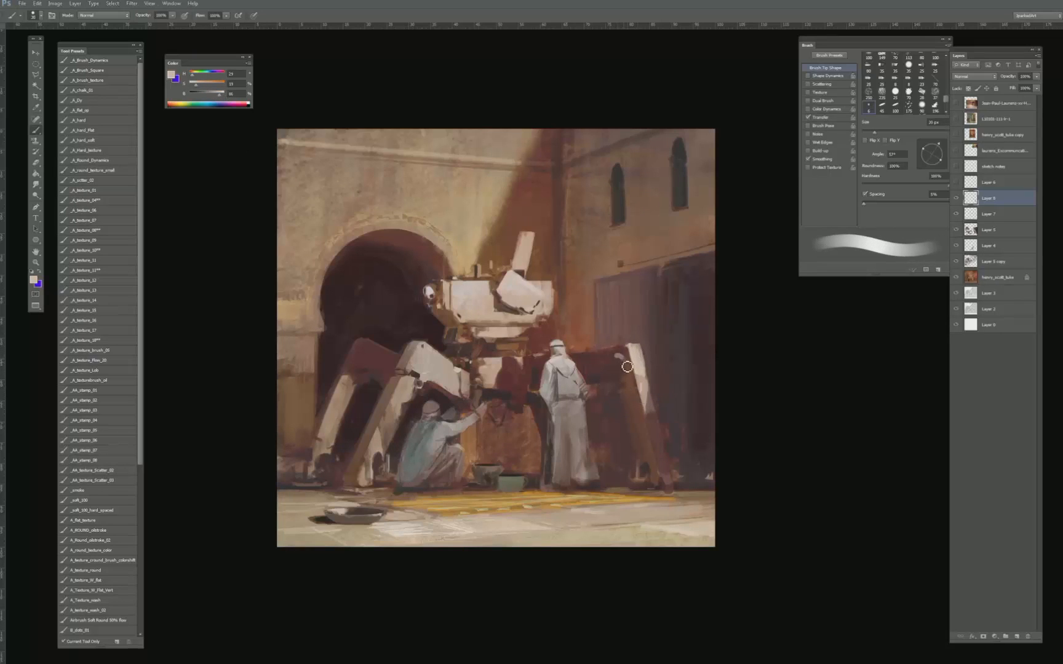
key("bracketleft")
key("bracketleft")
key("bracketleft")
left_click_drag(617, 355, 643, 416)
- Trim the pale inner edge with a sampled reddish brown, and touch up the top of the right leg with sampled light tones
key("bracketleft")
key("bracketright")
key("bracketright")
key("bracketright")
left_click(633, 400, "alt")
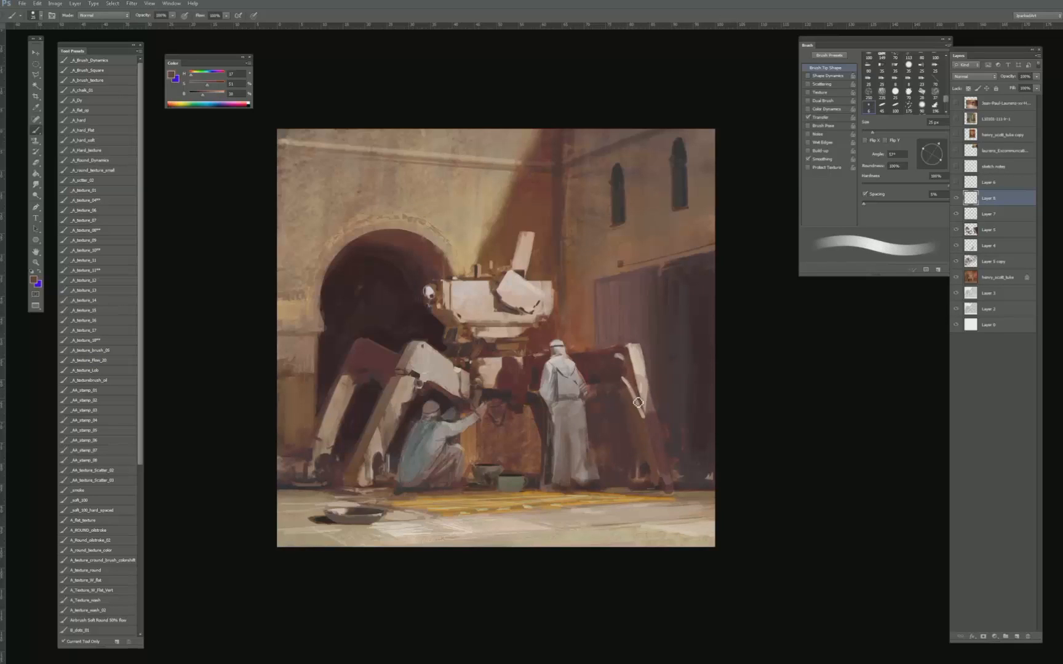
left_click(622, 356, "alt")
key("bracketleft")
left_click(636, 344, "alt")
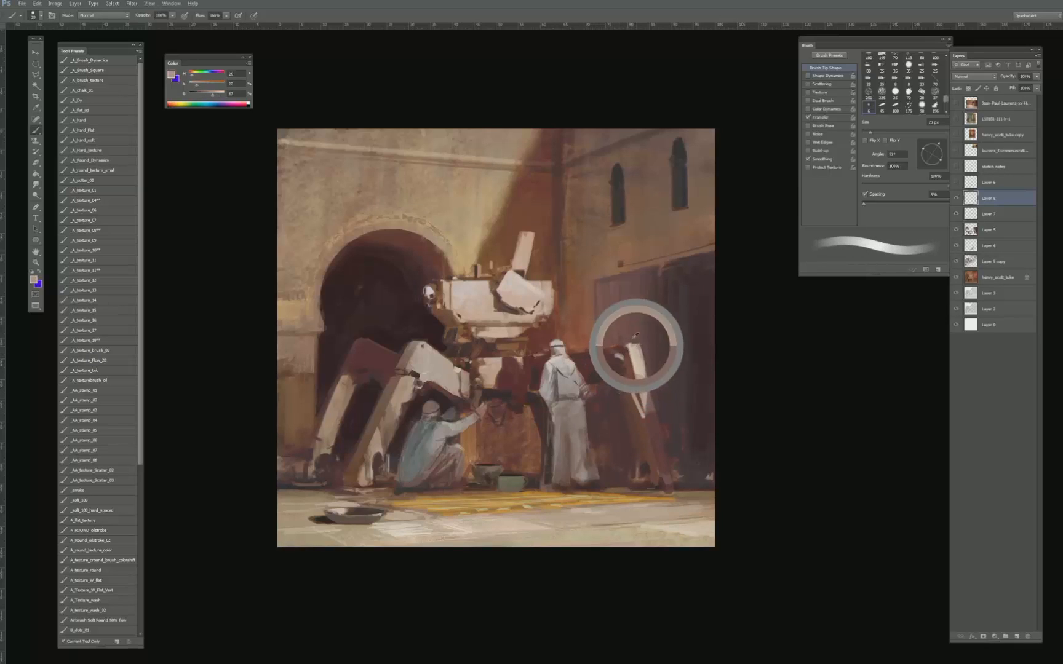
- Mix a darker, desaturated grey from the body's white and paint a thin line along the beam between standing figure and right leg
left_click(486, 292, "alt")
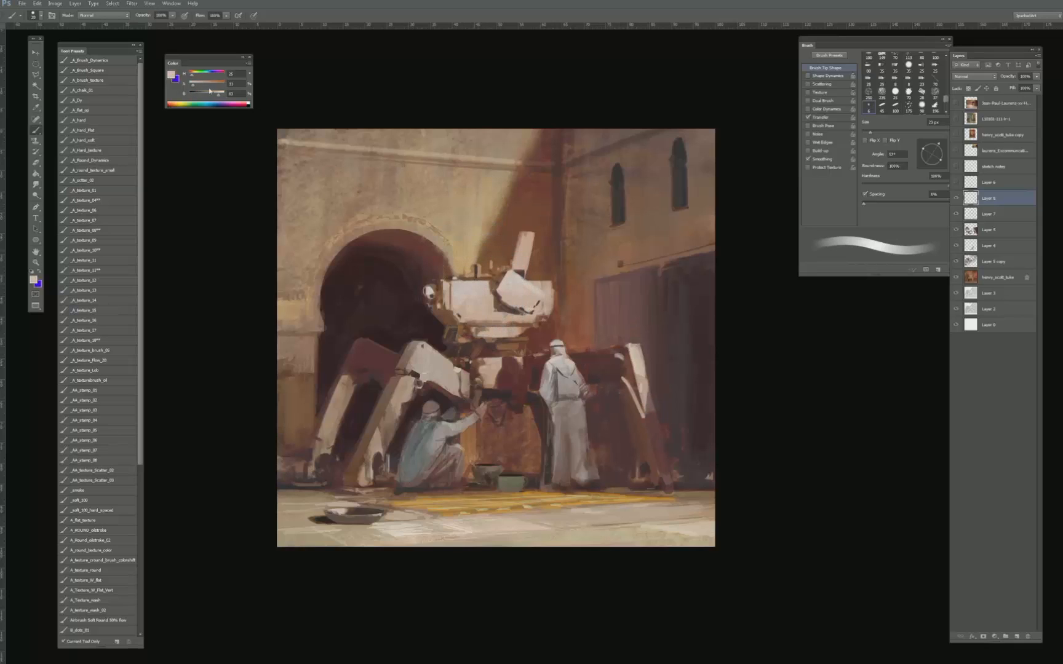
left_click_drag(192, 87, 189, 87)
left_click_drag(215, 94, 210, 94)
key("bracketleft")
key("bracketleft")
key("bracketleft")
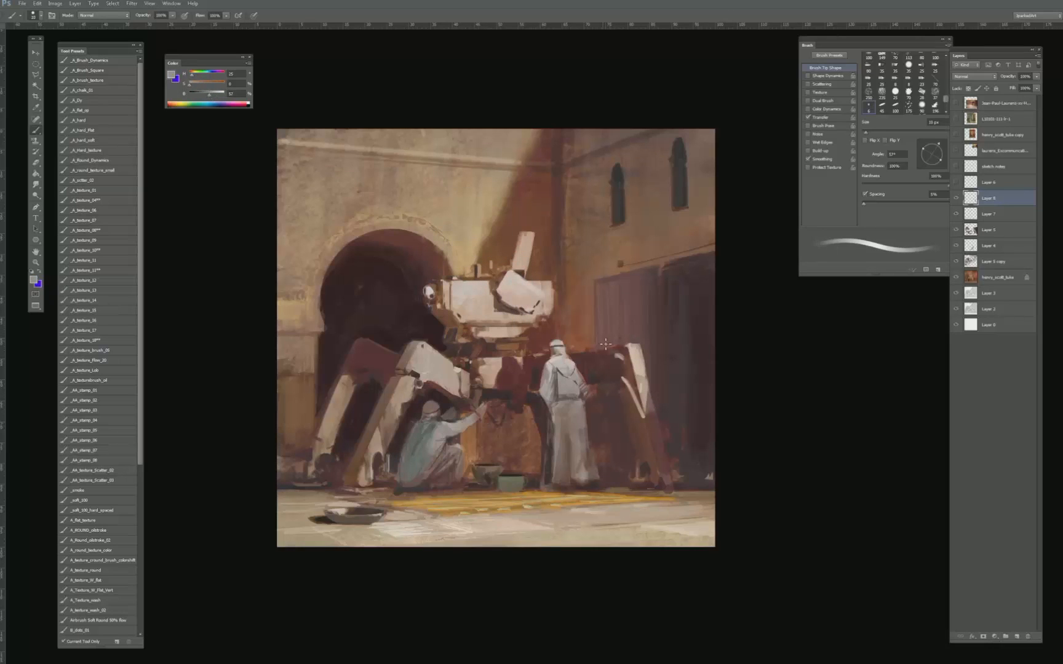
left_click_drag(608, 352, 590, 354)
key("ctrl+z")
key("bracketright")
key("bracketright")
key("bracketright")
key("bracketright")
- Sample dark tones beside the standing figure and deepen the shadow beneath the machine's body
left_click(540, 375, "alt")
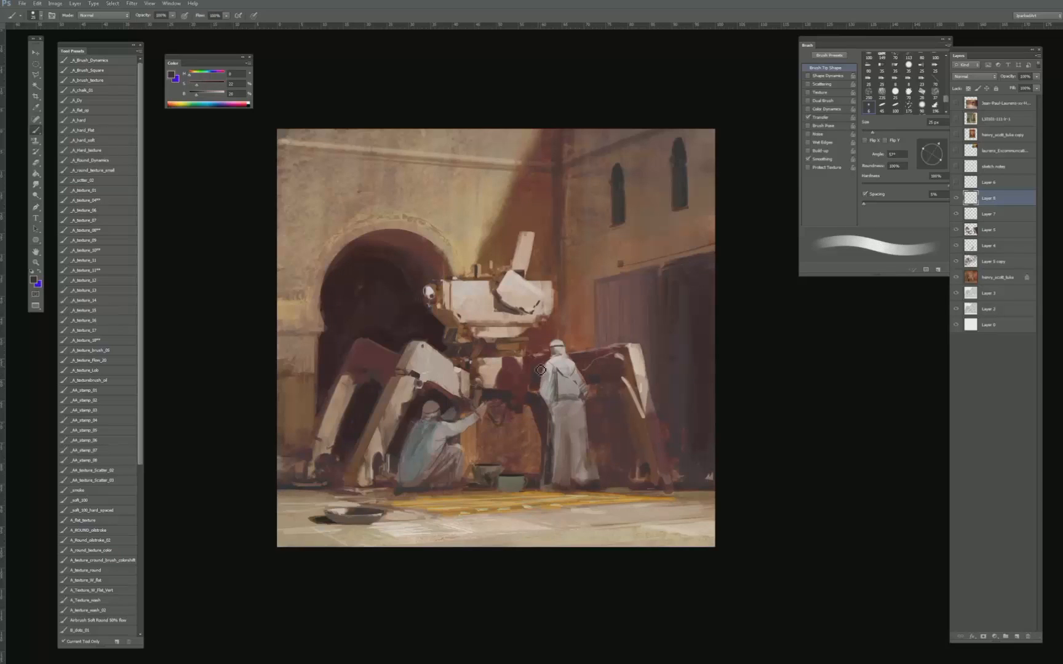
key("bracketleft")
key("bracketright")
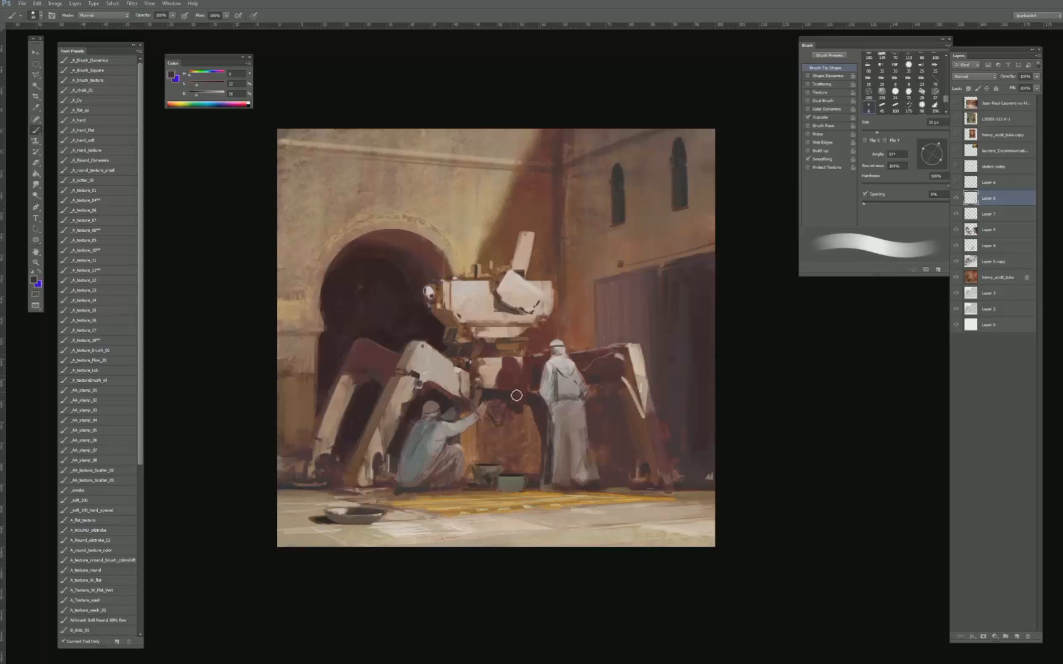
left_click(500, 399, "alt")
key("bracketleft")
- Sample dark tones near the crouching figure's raised arm and refine the shadow shapes around it with a fine brush
left_click(455, 417, "alt")
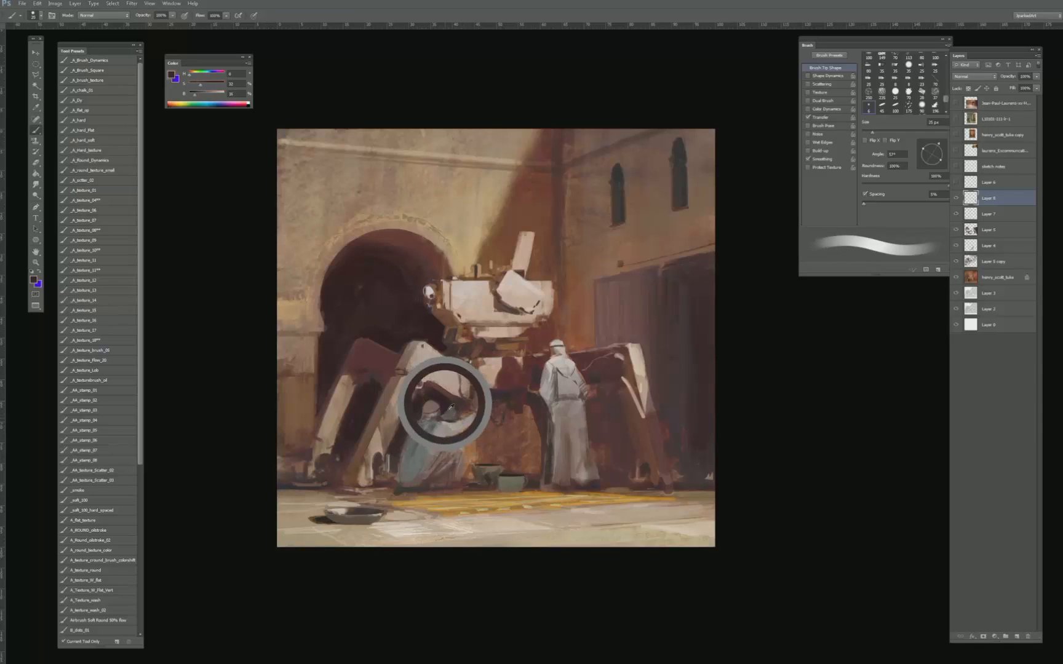
key("bracketleft")
left_click(450, 406, "alt")
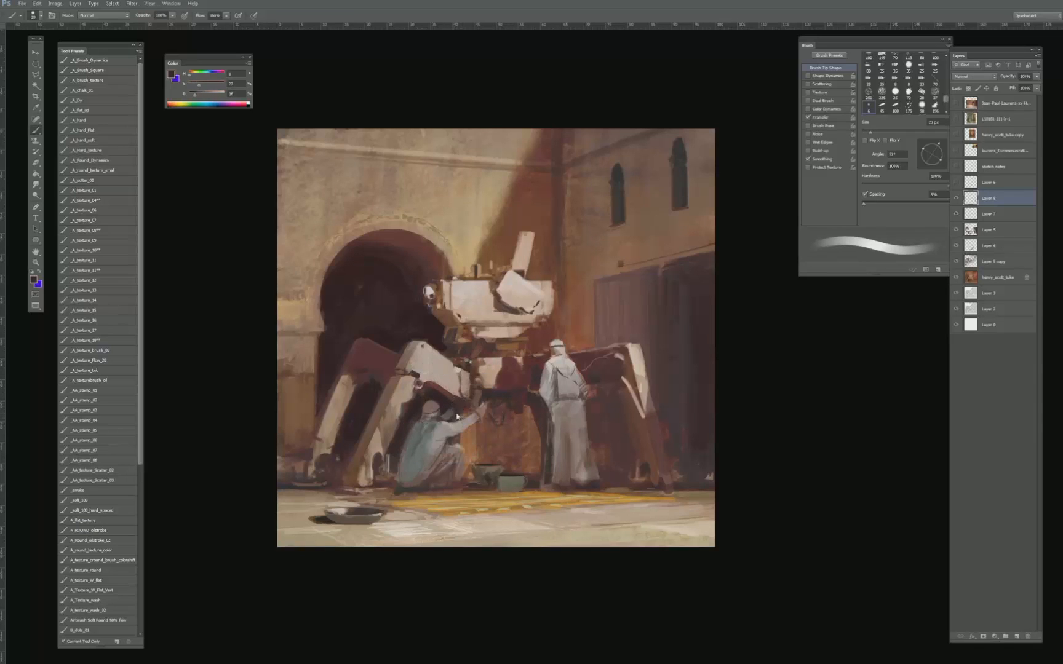
key("bracketleft")
key("bracketleft")
key("bracketleft")
key("bracketleft")
key("bracketleft")
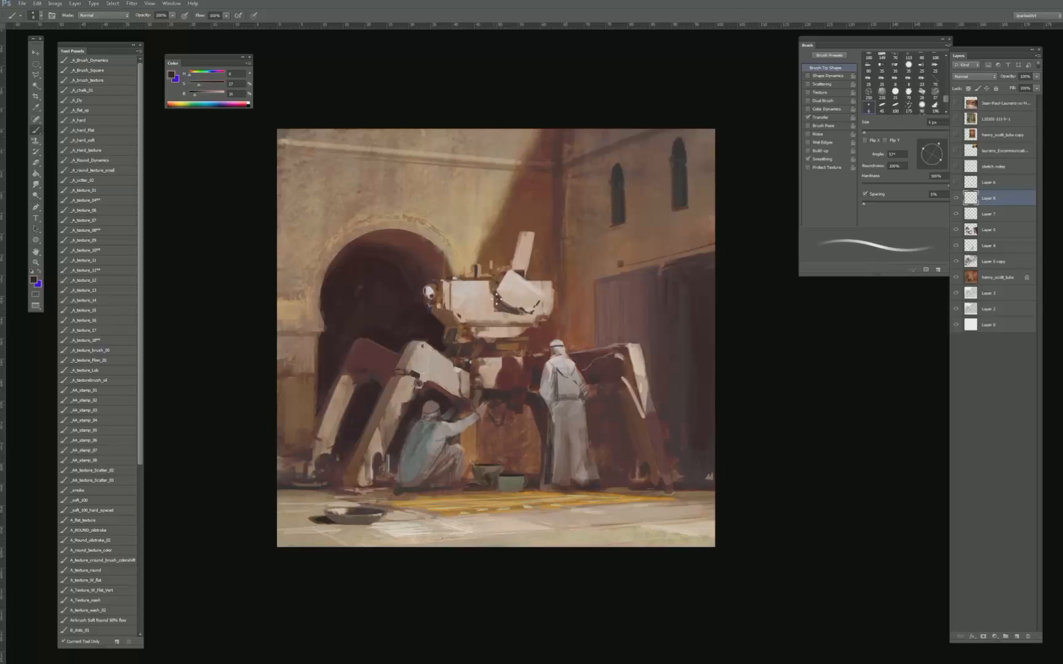
left_click(451, 405, "alt")
left_click(451, 409, "alt")
key("bracketleft")
key("bracketright")
key("bracketright")
- Sample a dark tone beside the crouching figure's head and refine the shadow behind the head and back with a slightly larger brush
left_click(433, 325, "alt")
key("bracketright")
key("bracketright")
left_click(412, 410, "alt")
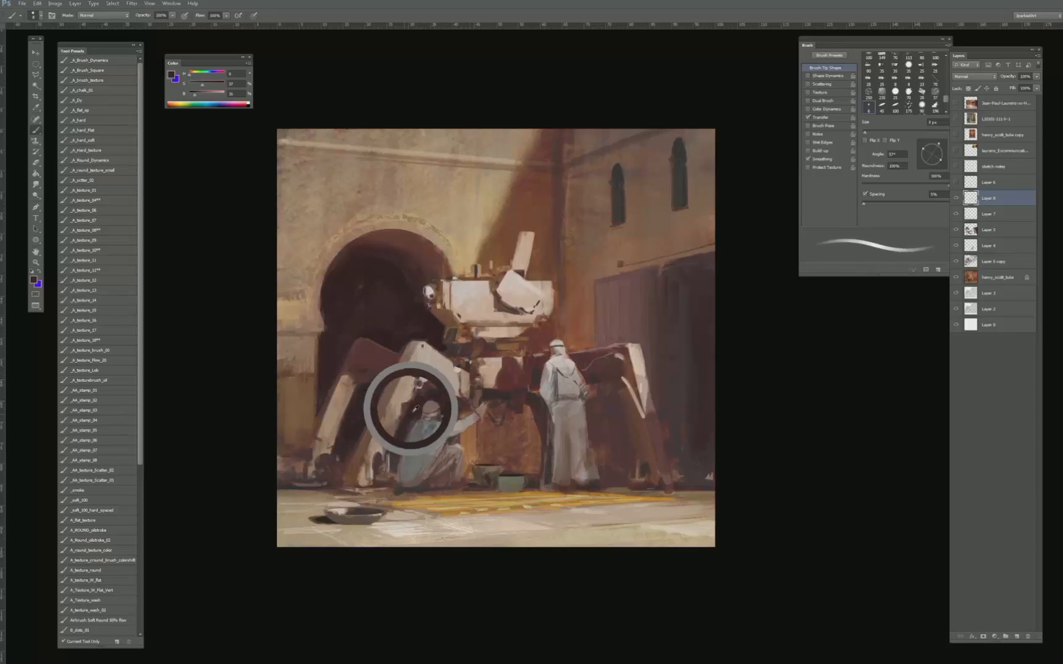
key("bracketright")
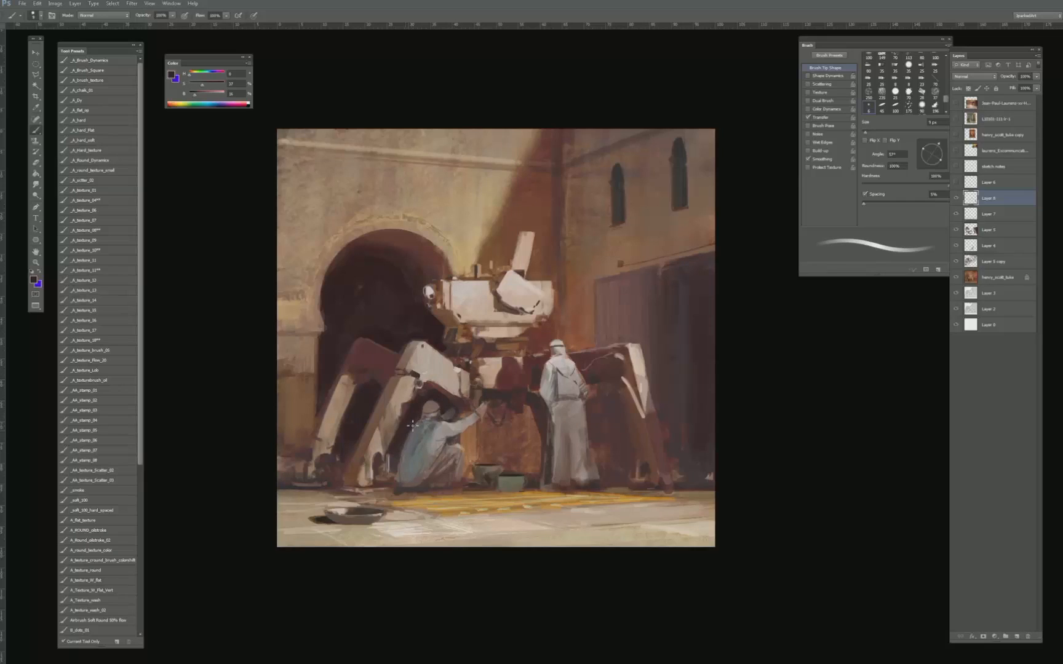
key("bracketright")
key("bracketright")
key("bracketright")
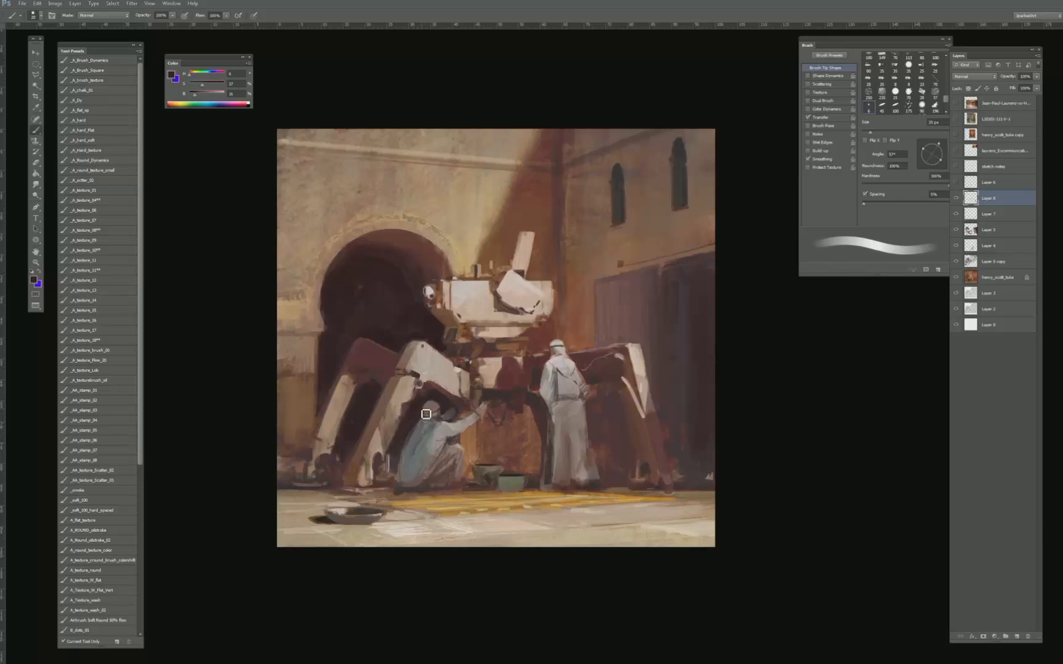
- Define the crouching figure's head and shoulder with small dark strokes, varying the brush between fine and 20 px
key("bracketleft")
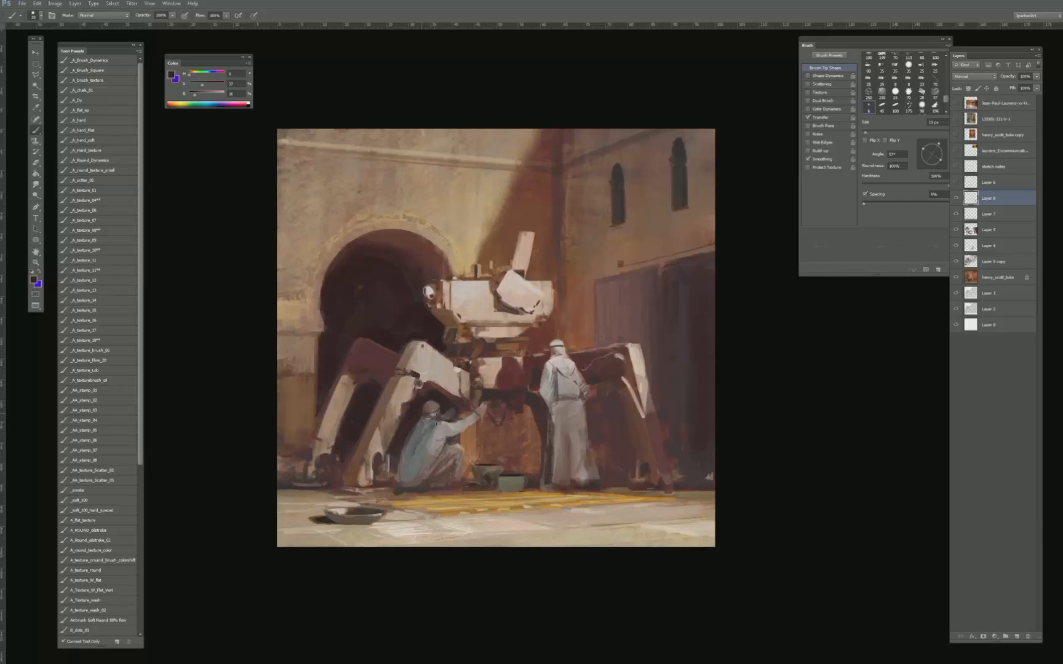
key("bracketleft")
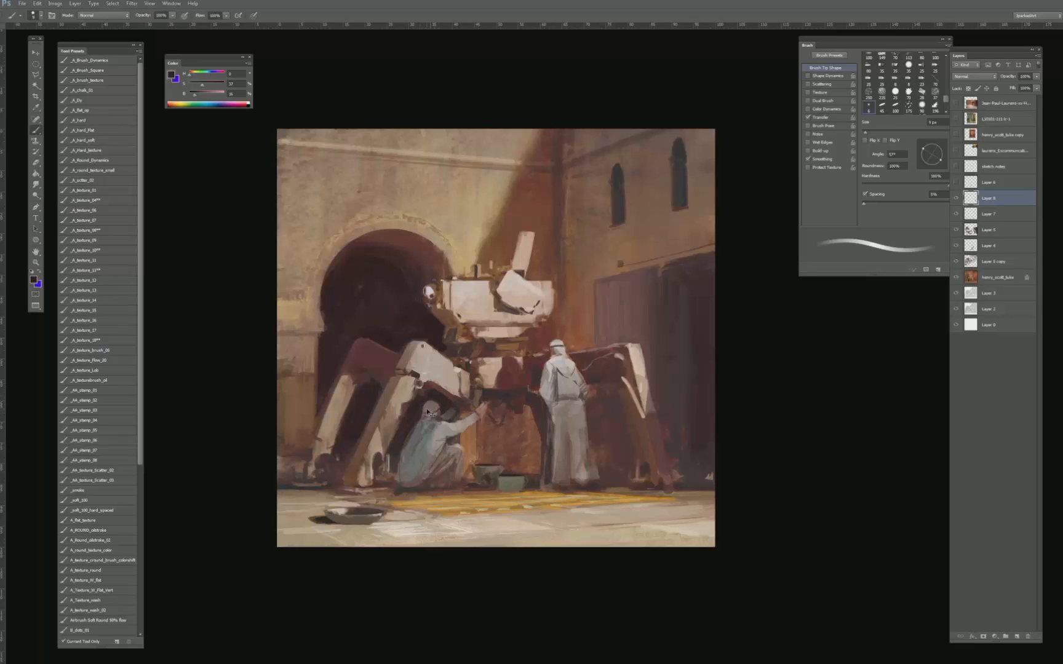
key("bracketright")
key("bracketright")
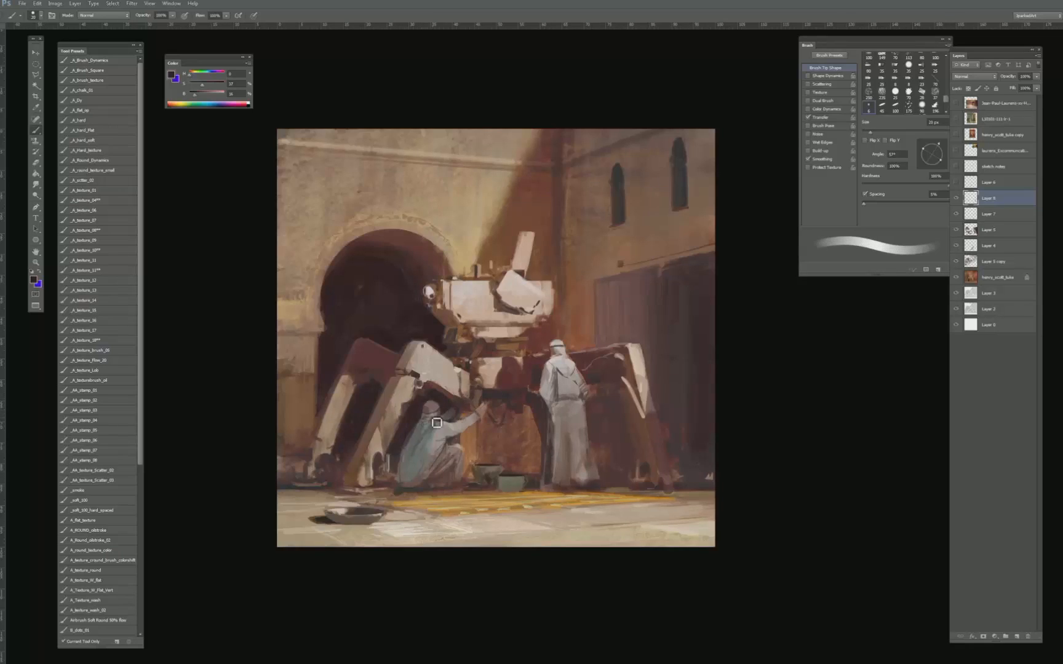
key("bracketleft")
key("bracketleft")
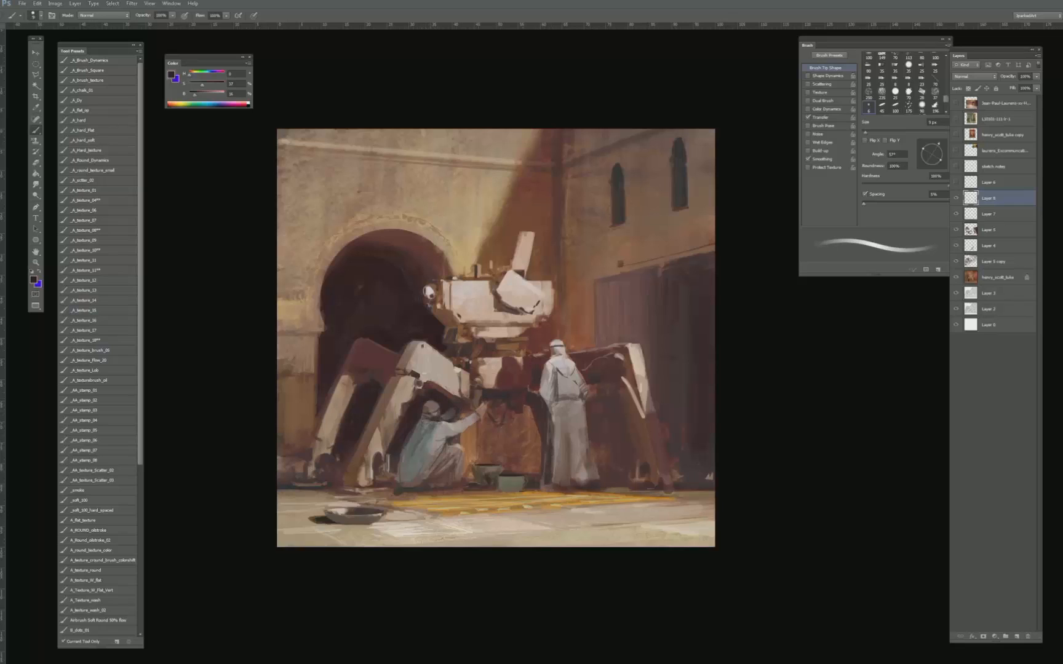
- Resample dark tones above the crouching figure's head and darken the feet and contact shadow beneath the robe
key("bracketright")
key("bracketright")
key("bracketright")
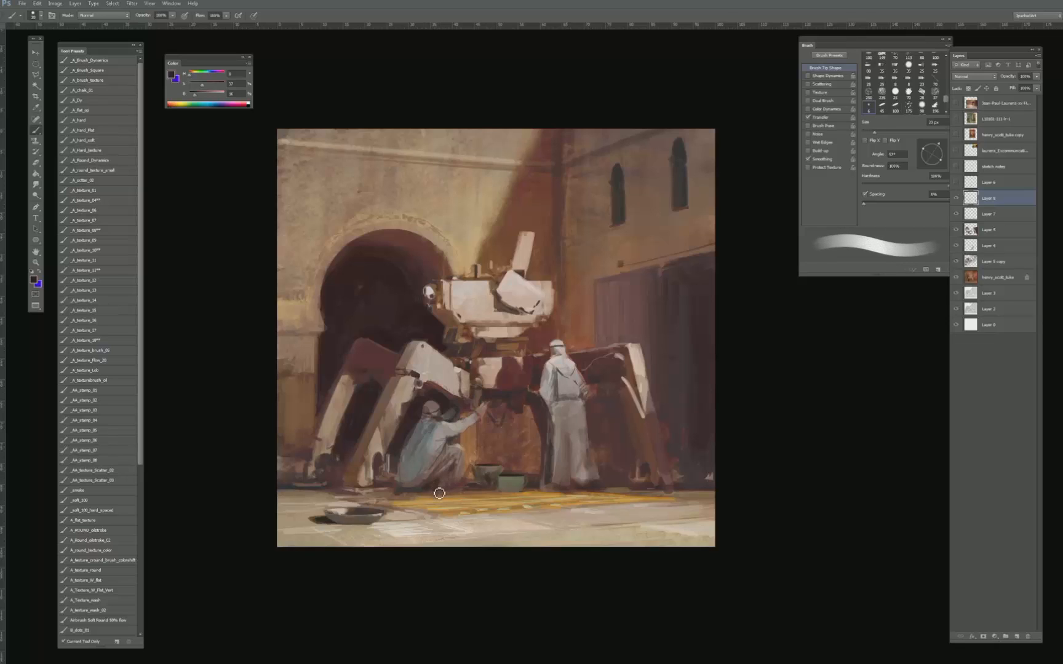
key("bracketleft")
left_click(428, 399, "alt")
key("bracketleft")
key("bracketleft")
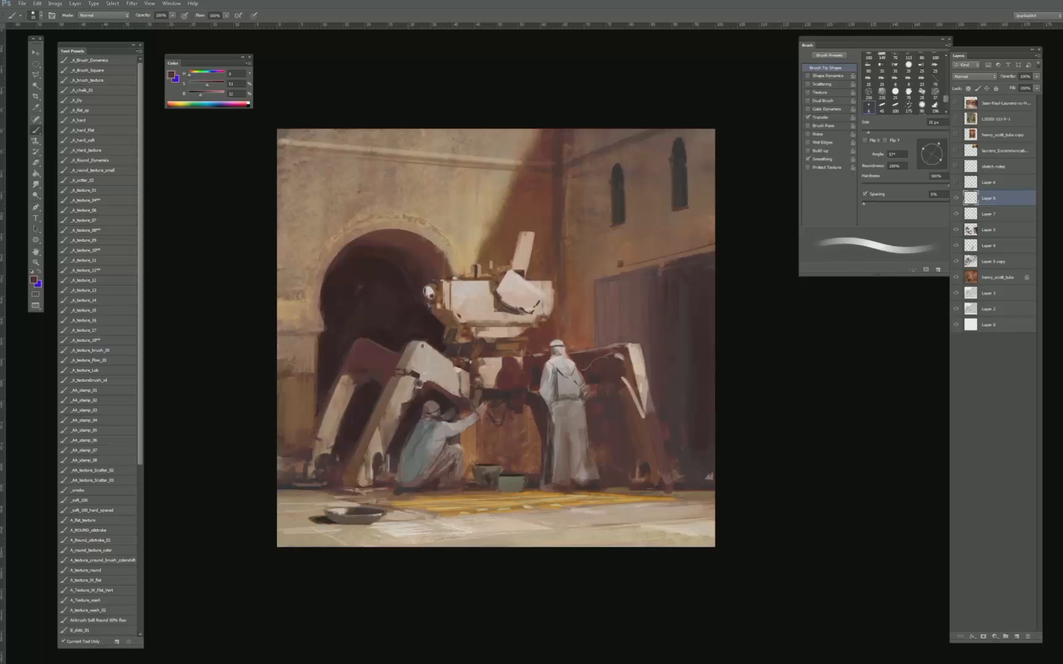
left_click(430, 395, "alt")
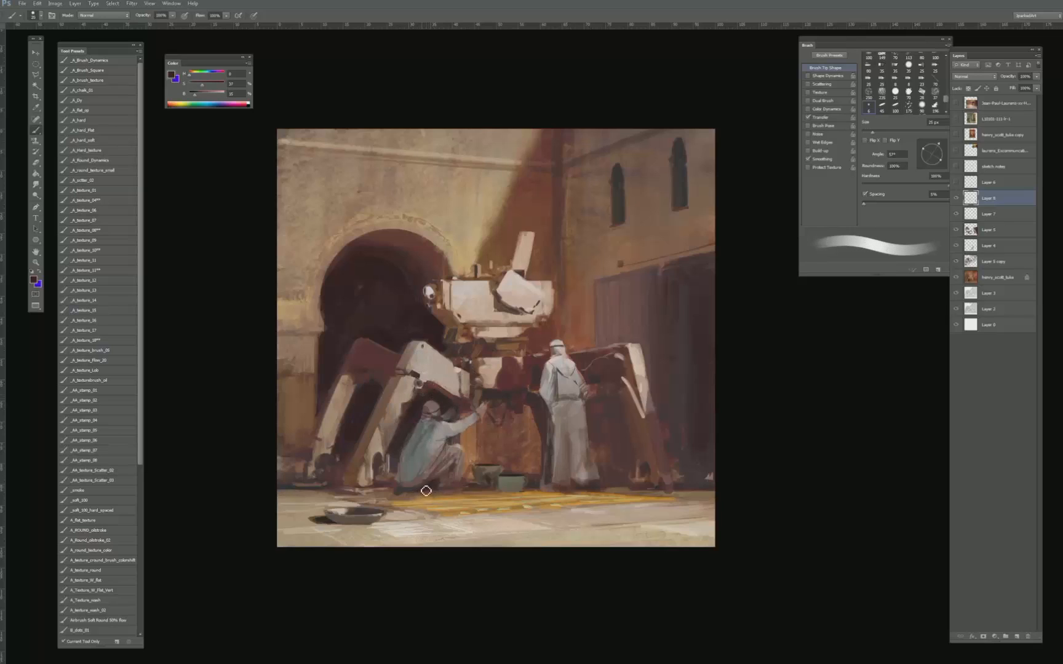
key("bracketleft")
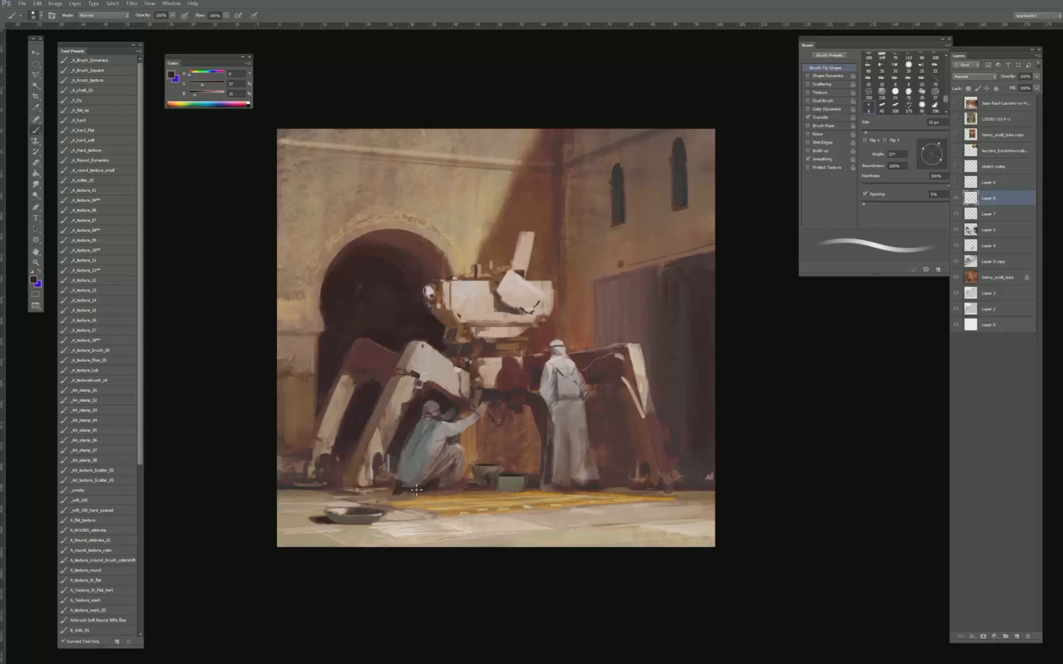
key("bracketright")
key("bracketright")
key("bracketright")
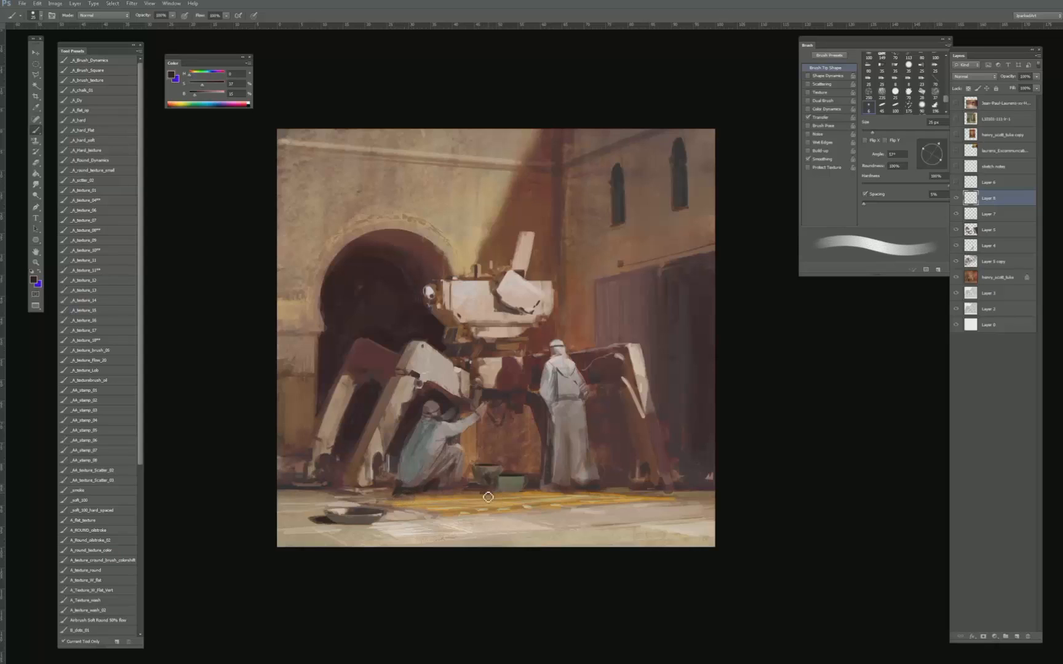
- Sample the yellow of the ground mat and touch up its edge below the crouching figure with a 10 px brush
key("bracketleft")
left_click(403, 502, "alt")
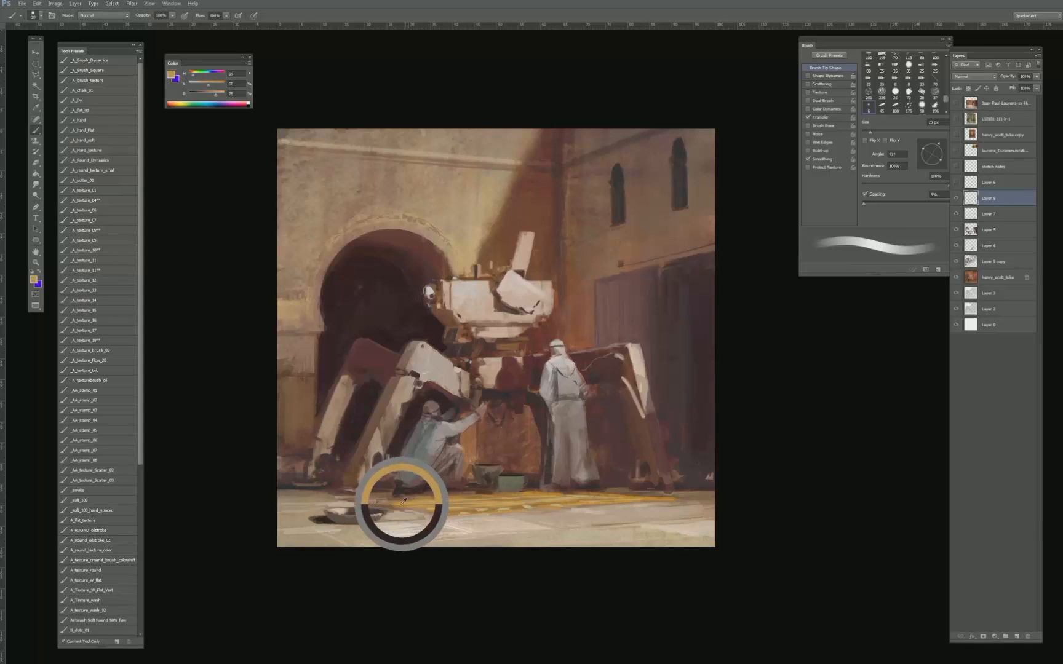
key("bracketleft")
key("bracketleft")
key("bracketleft")
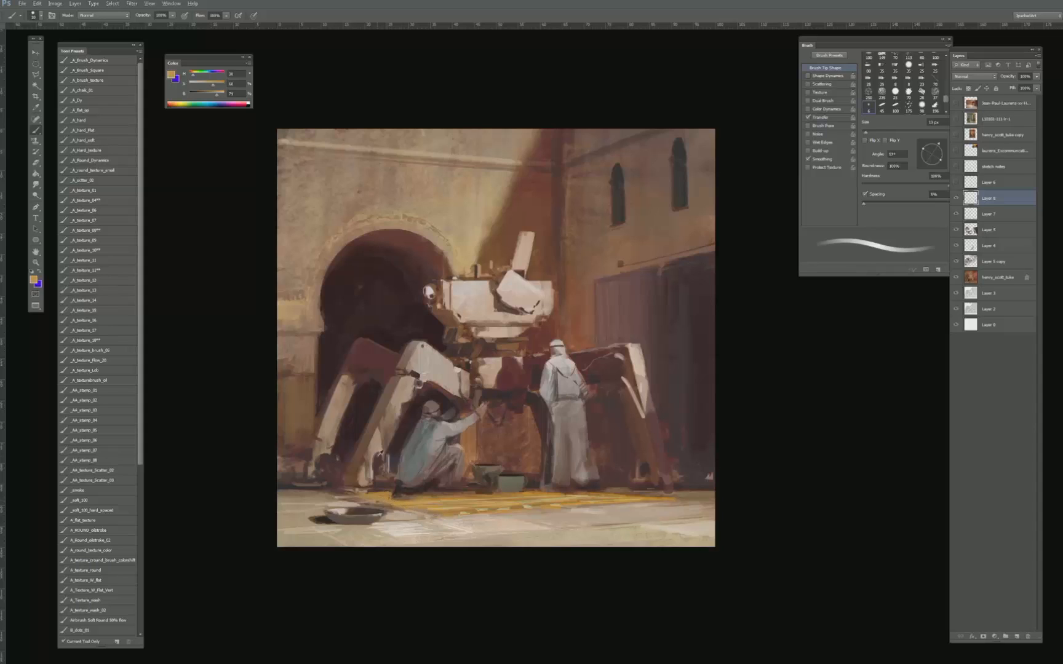
- Sample the ground beside the crouching figure, mix a darker, more saturated orange-brown, and add fine strokes at the mat's edge near the bowl
left_click(390, 442, "alt")
left_click(383, 496, "alt")
left_click_drag(215, 96, 224, 85)
left_click_drag(211, 95, 192, 78)
key("bracketleft")
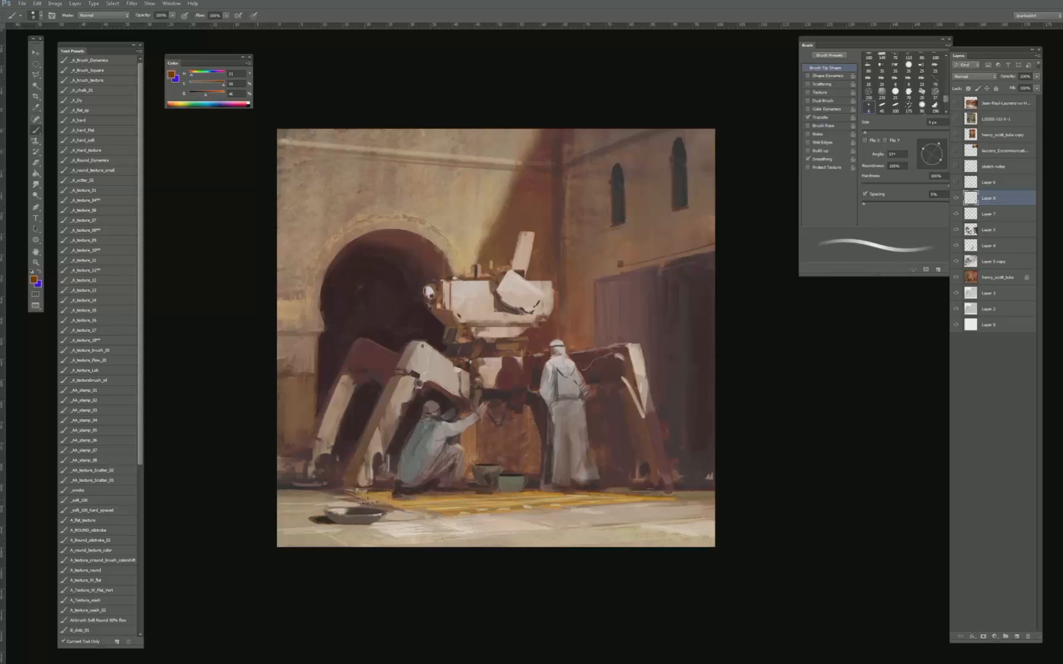
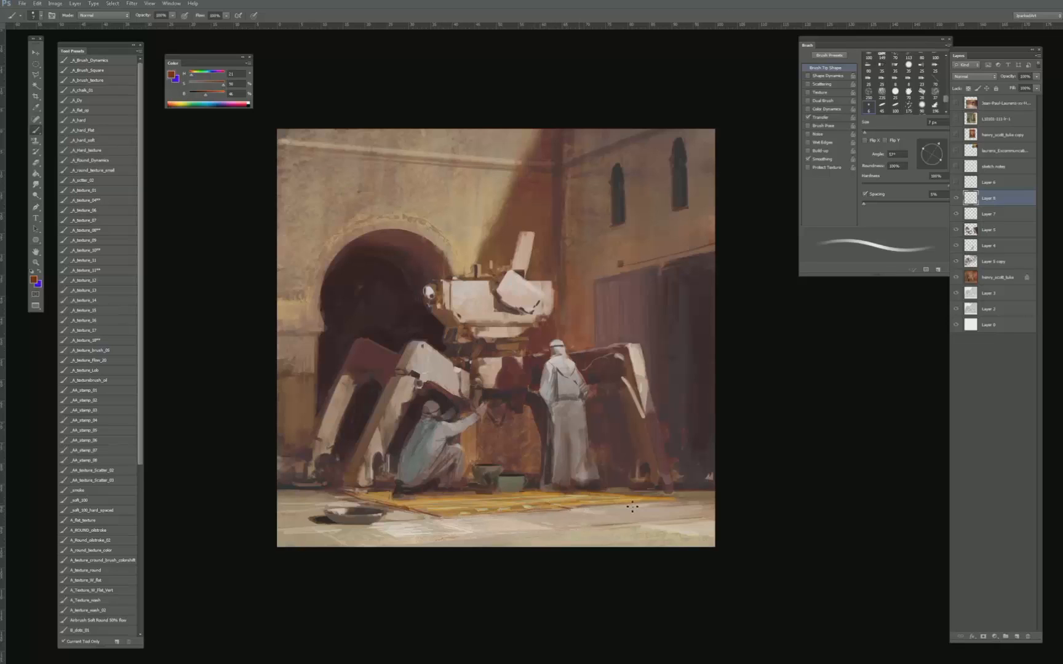
- Sample tones around the machine's right leg and the wall, and add small 10 px touch-ups there and beside the standing figure
key("bracketright")
key("bracketright")
key("bracketright")
key("bracketright")
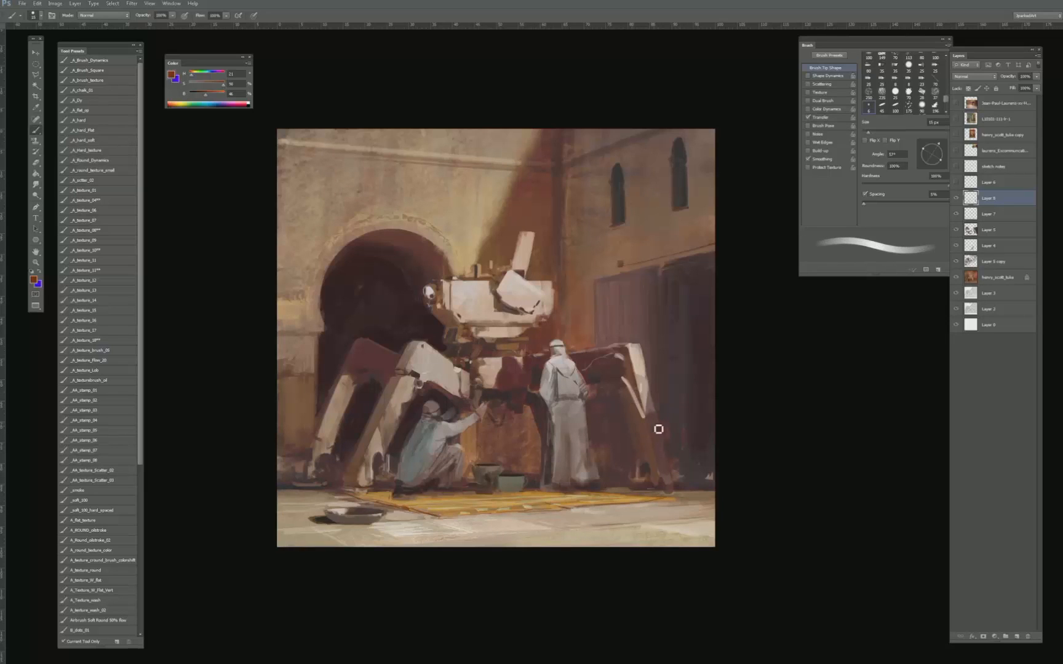
left_click(687, 491, "alt")
left_click(617, 308, "alt")
left_click_drag(626, 294, 665, 237)
left_click_drag(629, 443, 611, 471)
left_click_drag(499, 460, 491, 465)
- Paint thin dark stick shapes leaning out of the green pot, varying the brush size between strokes
key("bracketleft")
key("bracketleft")
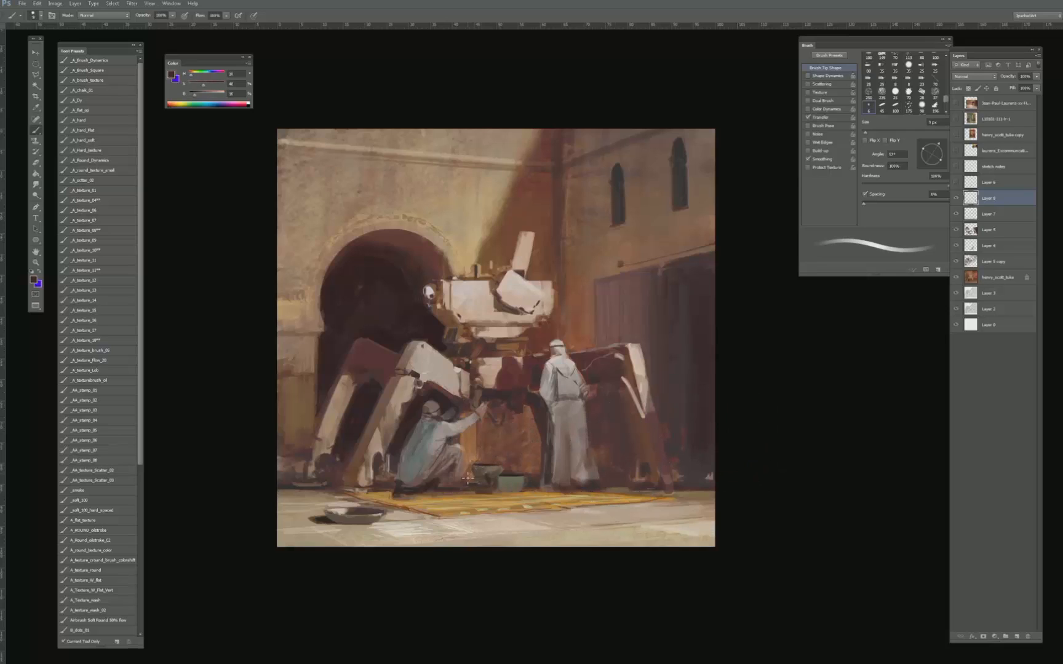
key("bracketright")
key("bracketright")
key("bracketright")
key("bracketright")
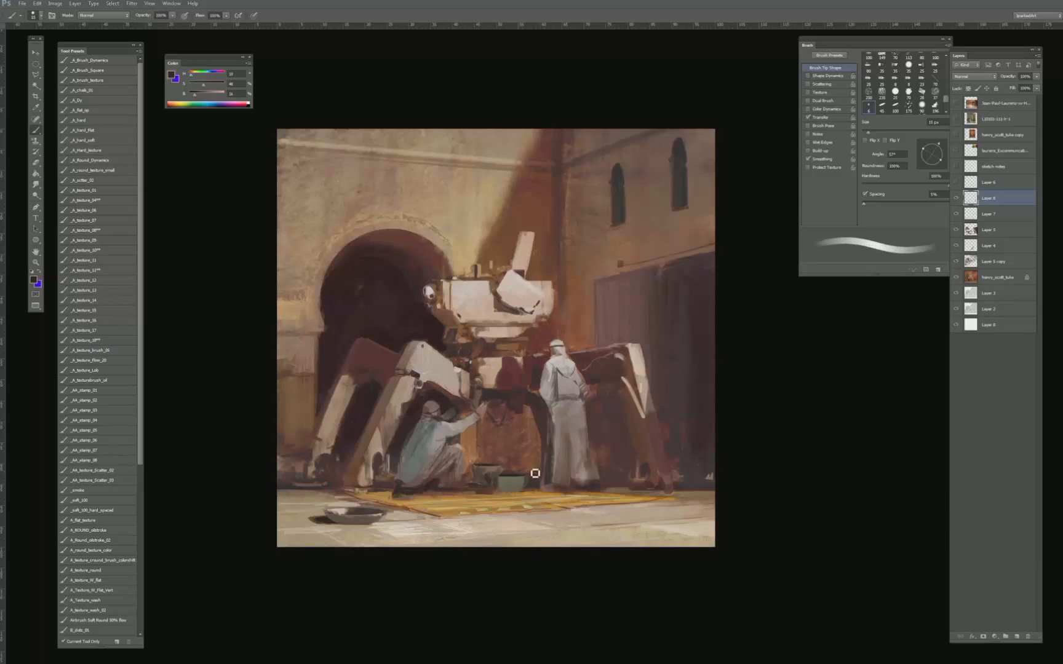
key("bracketleft")
key("bracketleft")
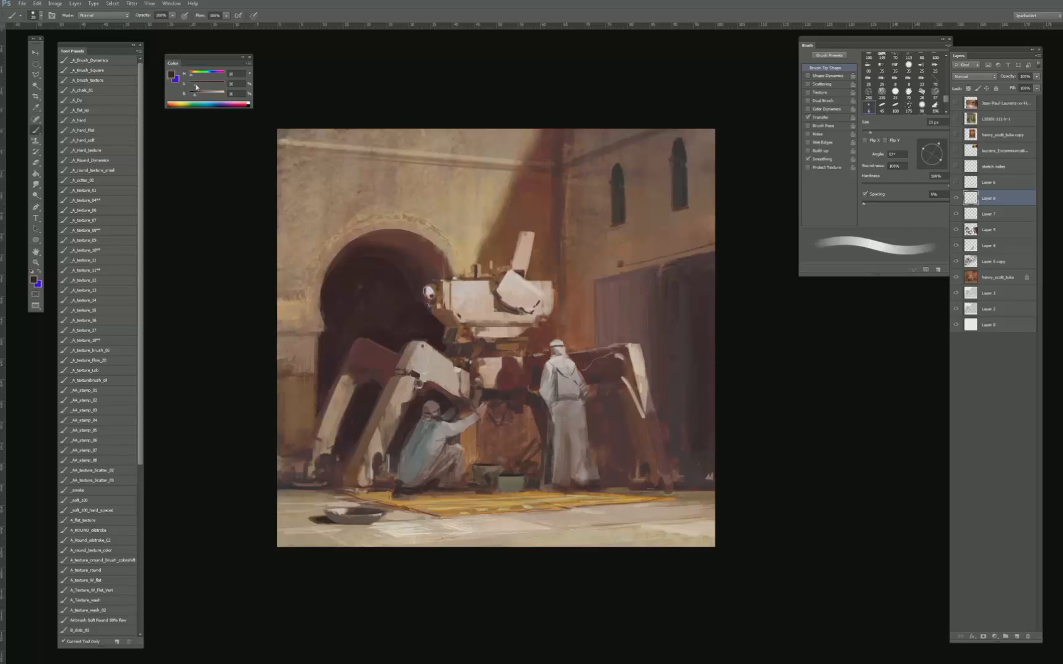
- Mix a muted grey and work the shadow behind the standing figure and right leg, switching to the _A_texture_08** brush
left_click_drag(197, 87, 201, 94)
key("bracketleft")
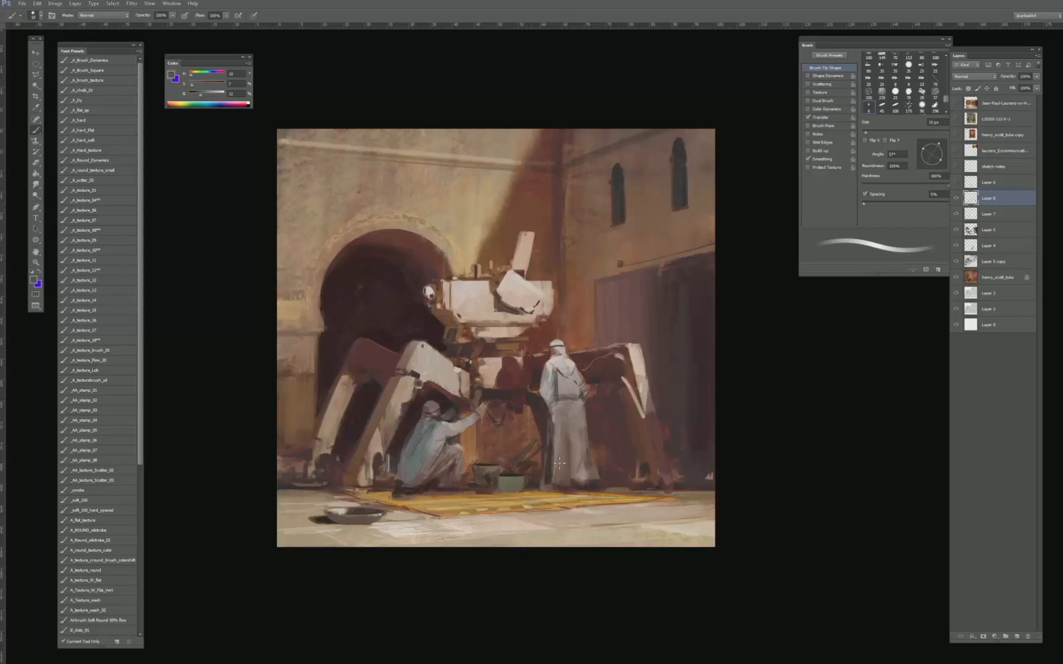
key("bracketright")
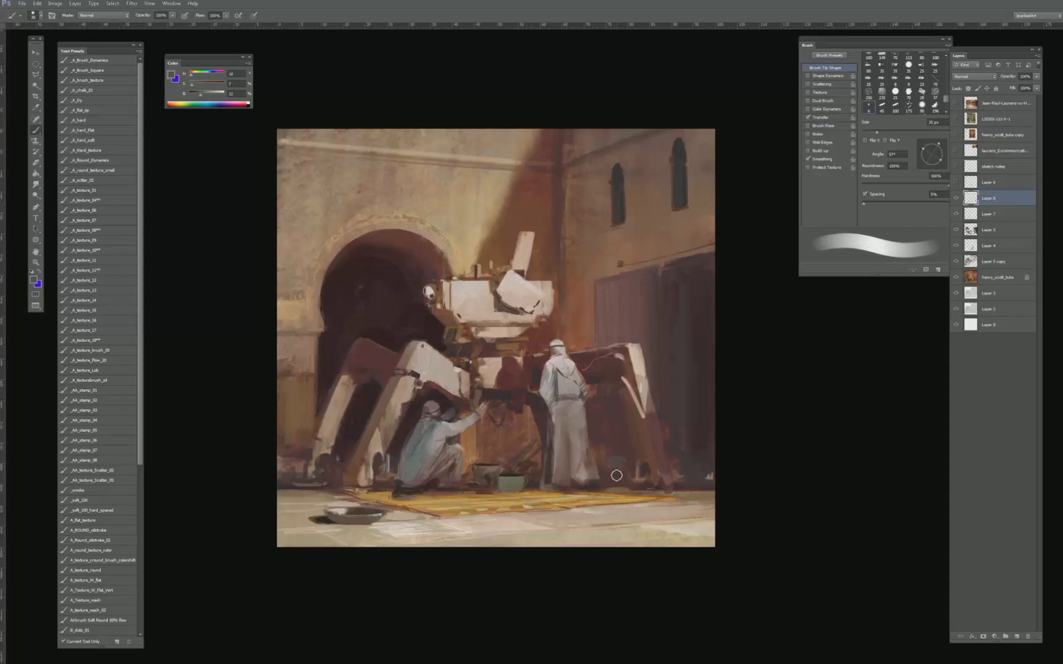
left_click(102, 230)
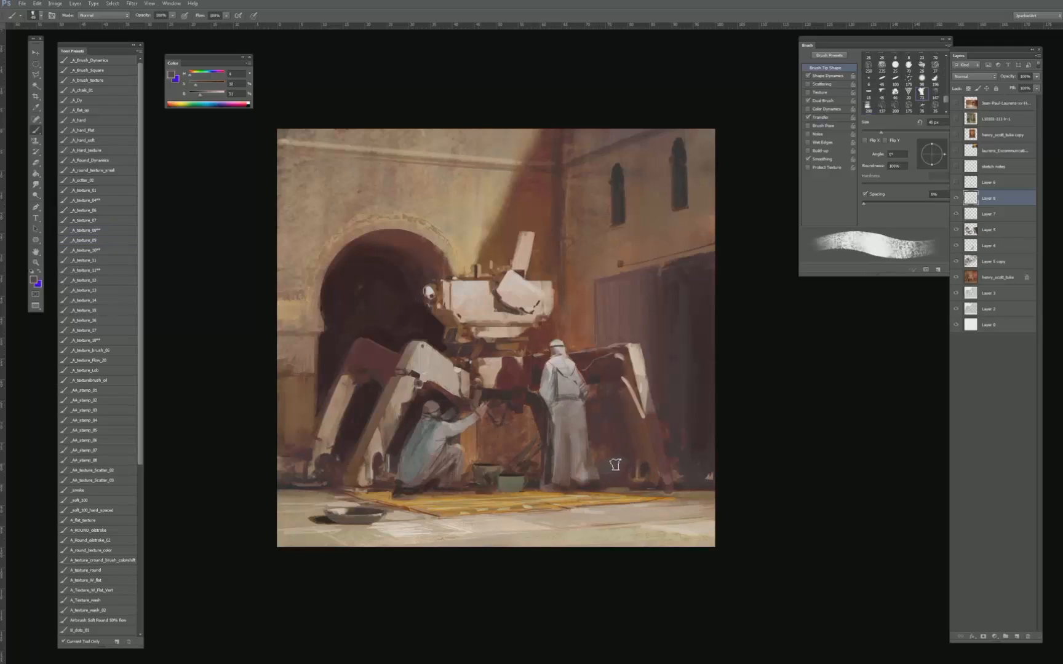
key("bracketleft")
key("bracketleft")
left_click_drag(616, 460, 678, 460)
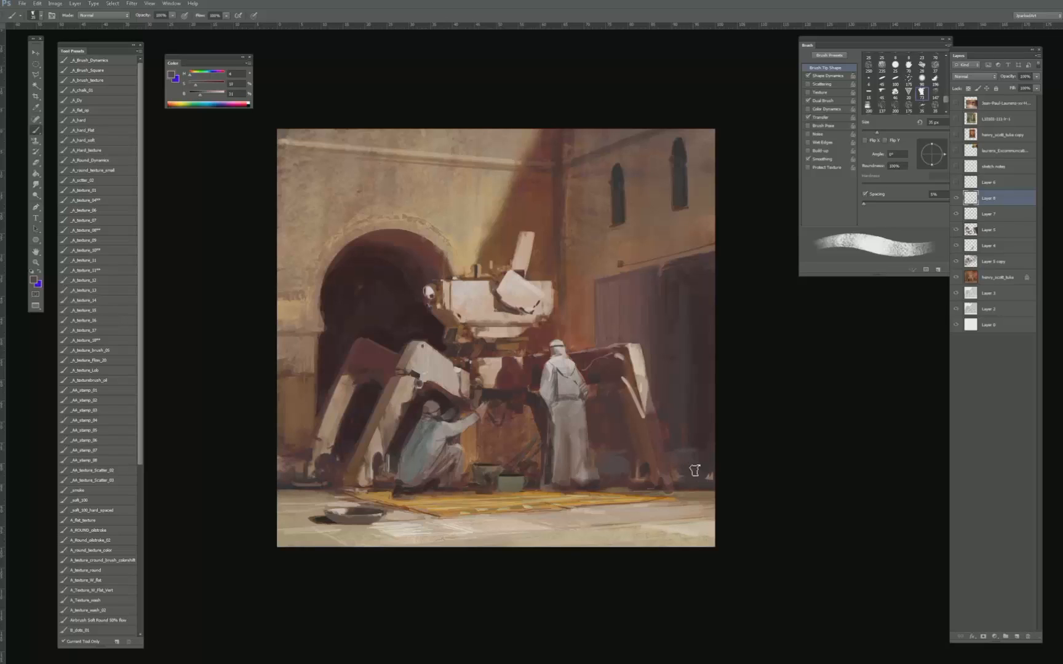
- Resample the doorway and shadow tones around the machine's right leg and touch them up with a smaller texture brush
key("bracketleft")
key("bracketleft")
left_click(695, 425, "alt")
left_click(613, 454, "alt")
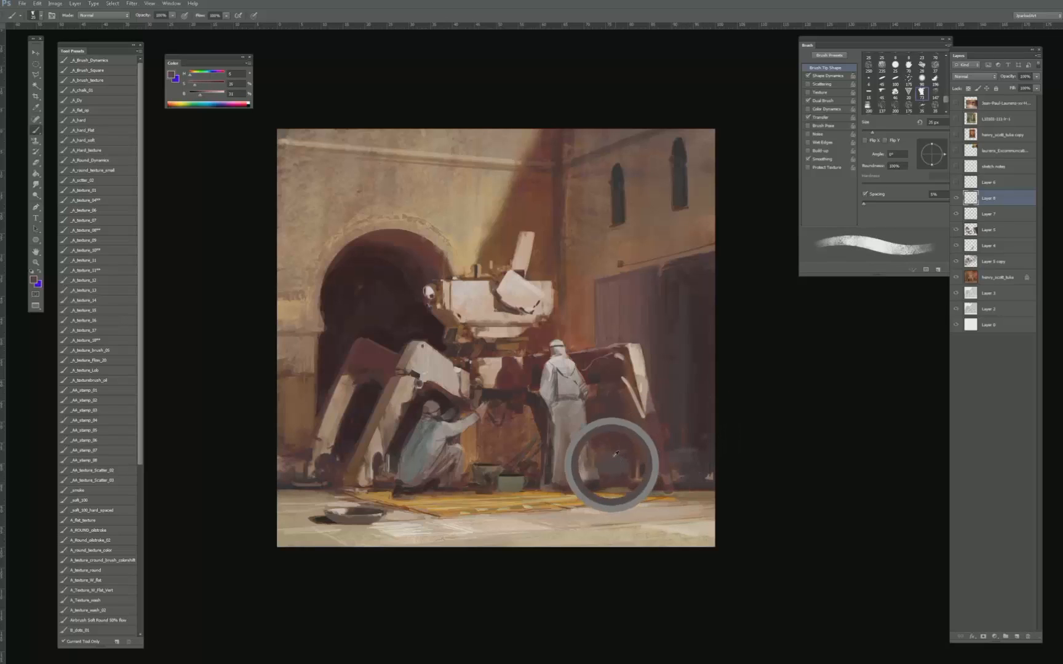
- Add faint textured streaks across the dark doorway behind the right leg, enlarging the brush to 70 px
key("bracketright")
key("bracketright")
key("bracketright")
key("bracketright")
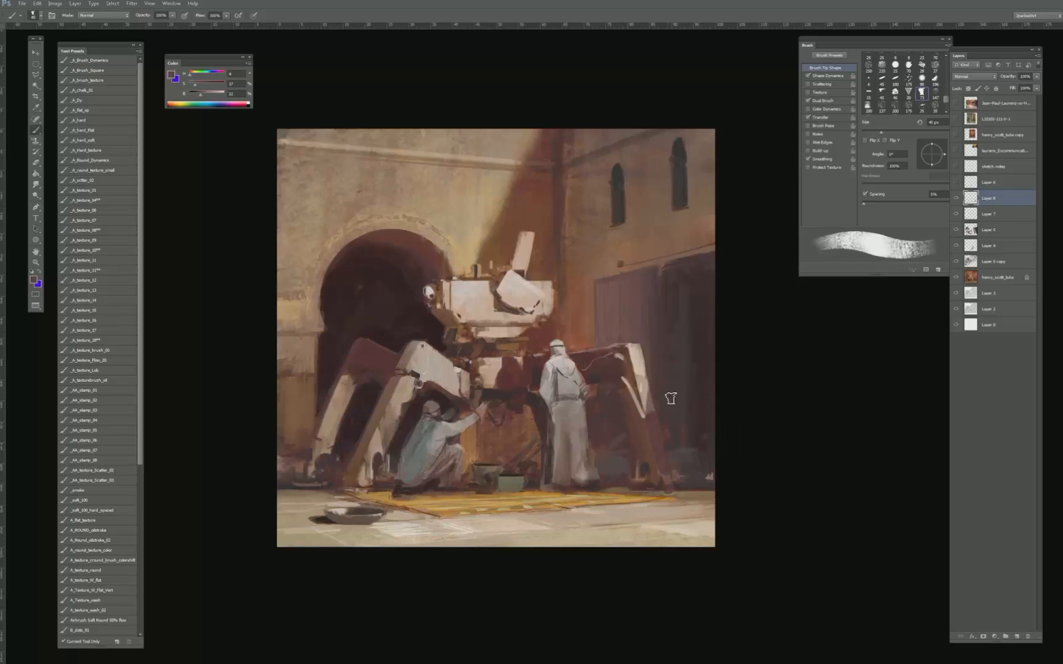
key("bracketright")
key("bracketright")
key("bracketright")
left_click(700, 353, "alt")
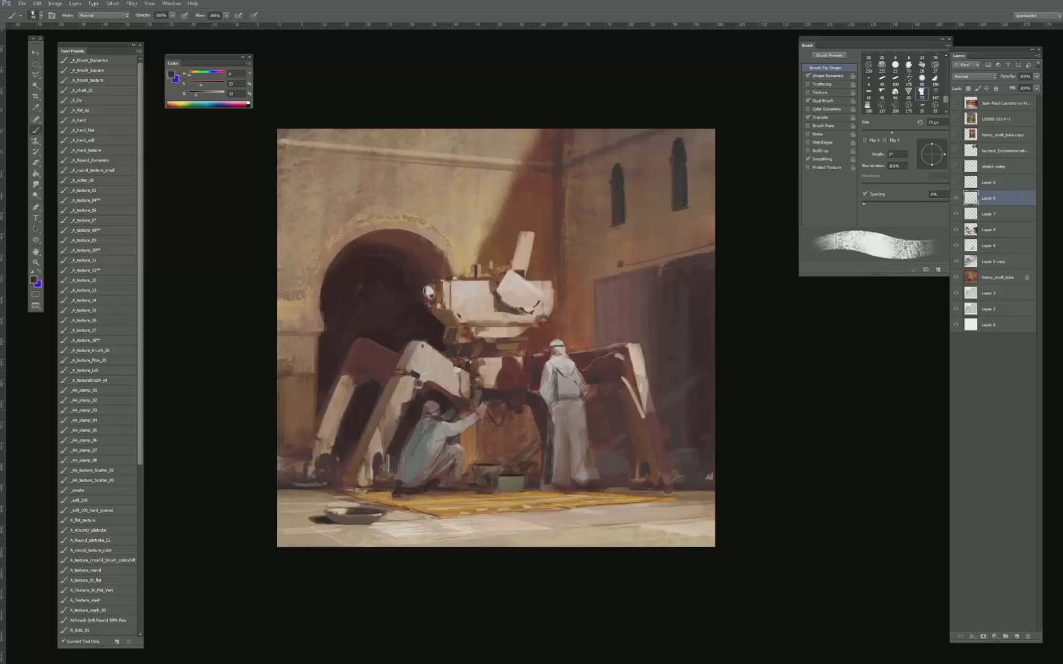
- Sample browns around the machine's left feet and the lower left wall, and touch up the base there with a smaller brush
key("bracketleft")
key("bracketleft")
key("bracketleft")
key("bracketleft")
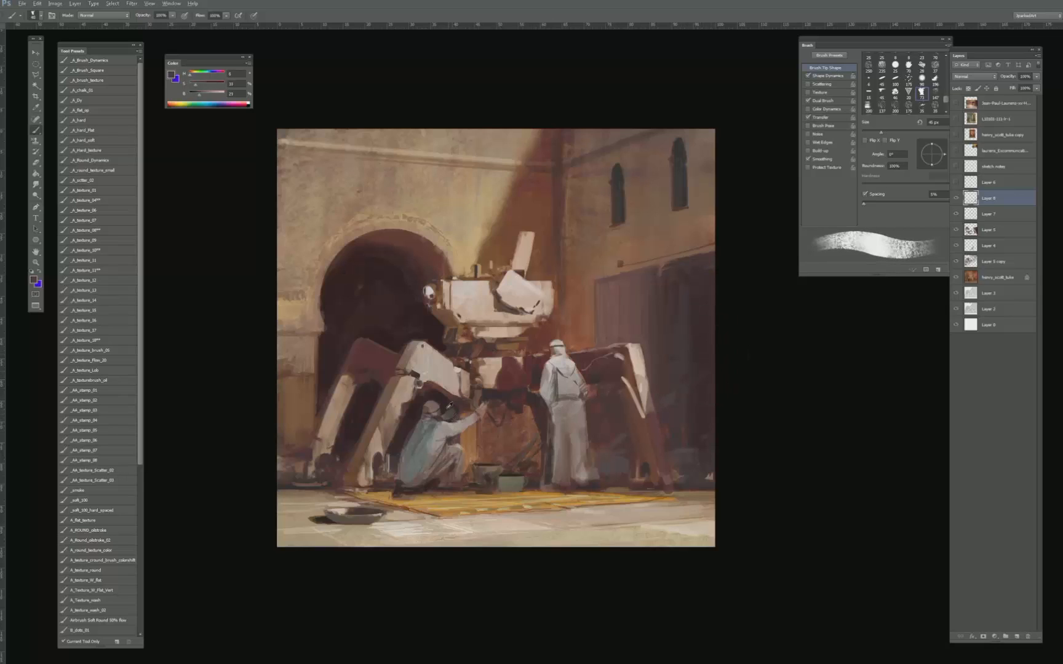
left_click(365, 470, "alt")
left_click(312, 494, "alt")
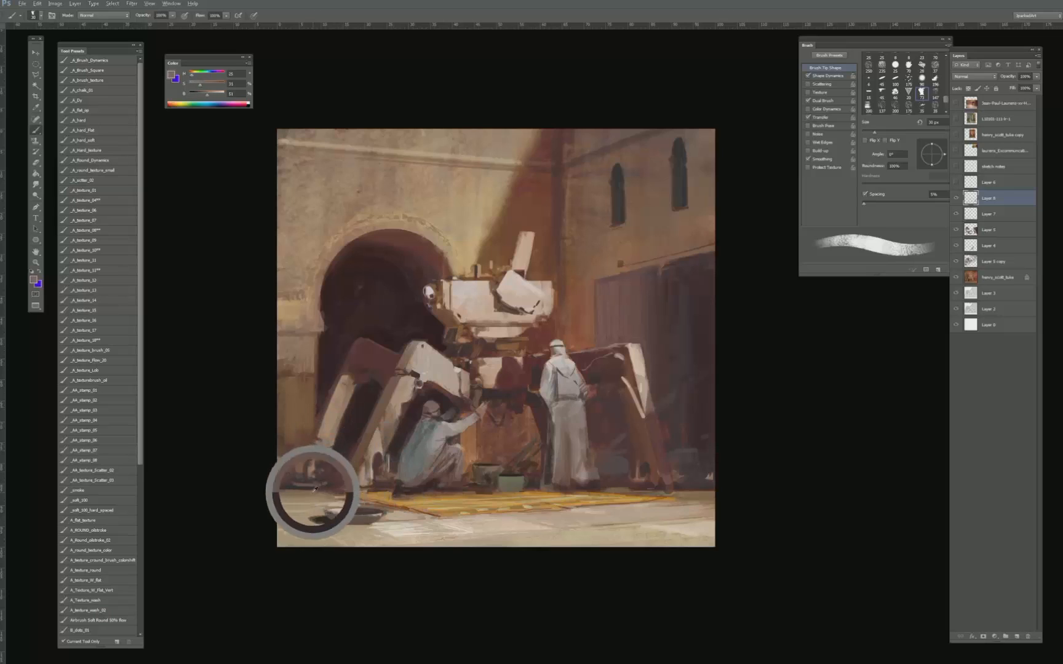
left_click(309, 431, "alt")
- Outline the lower left wall section beside the arch with a polygonal lasso selection, keeping the machine's foot outside it
key("l")
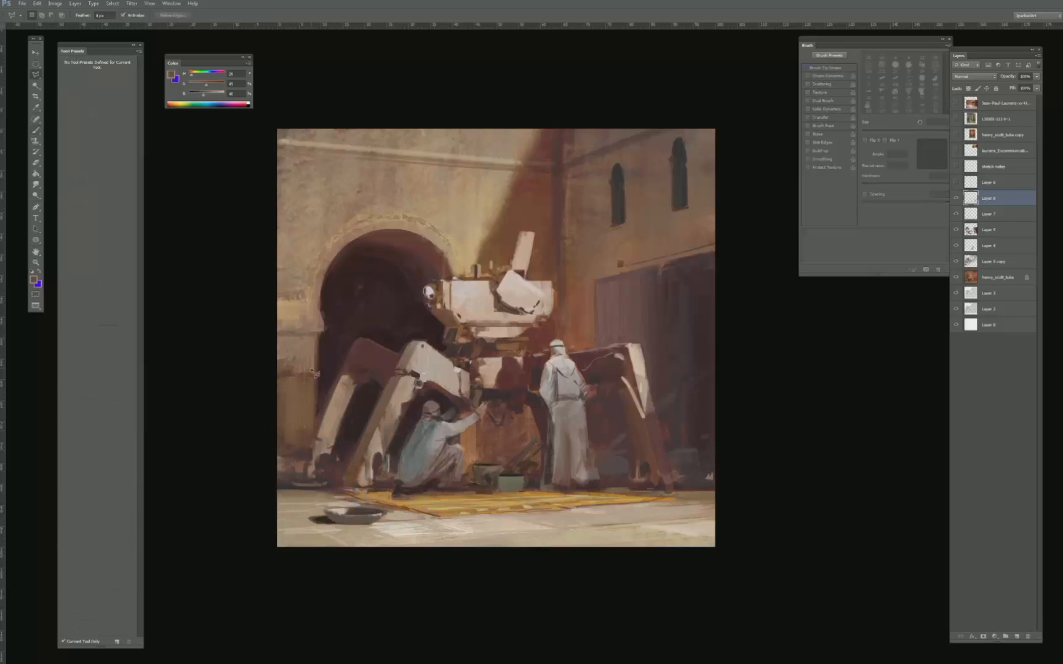
left_click(317, 338)
left_click(294, 488)
left_click(272, 488)
left_click(258, 483)
left_click(237, 407)
left_click(236, 340)
left_click(258, 329)
left_click(279, 337)
left_click(313, 338)
- Choose the A_ROUND oil-stroke brush, mix a saturated ochre, and paint the selected lower wall with broad strokes
key("b")
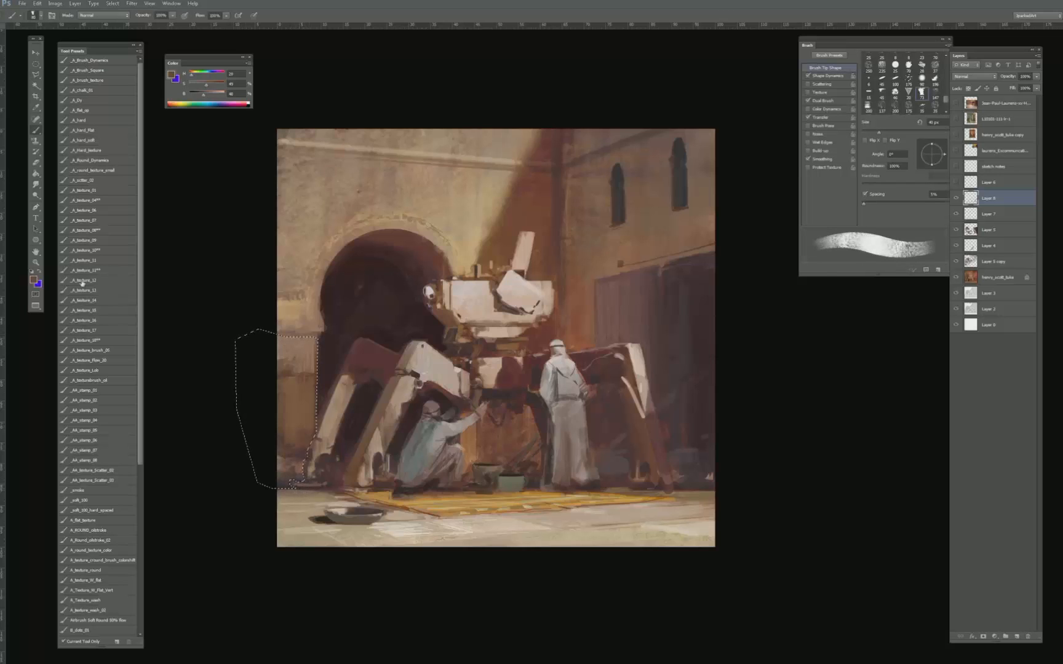
left_click(105, 530)
left_click(211, 85)
left_click(193, 76)
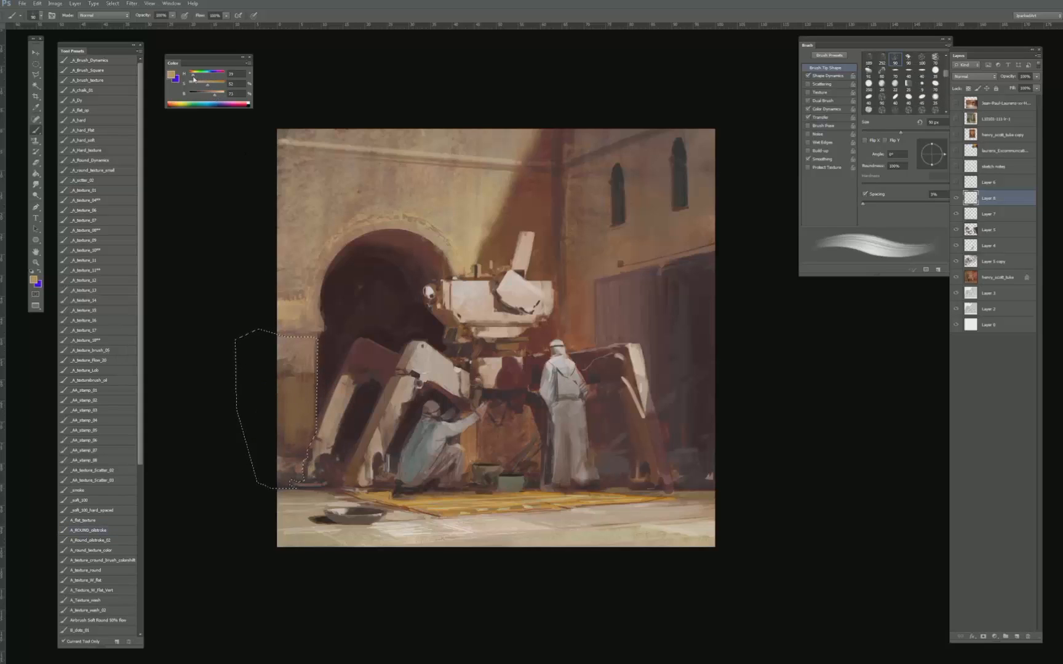
key("bracketright")
key("bracketright")
key("bracketright")
key("bracketright")
key("bracketright")
key("bracketright")
key("bracketright")
key("bracketright")
key("bracketright")
key("bracketright")
mouse_move(267, 461)
left_mouse_down()
mouse_move(265, 415)
mouse_move(254, 429)
mouse_move(242, 399)
mouse_move(269, 381)
left_mouse_up()
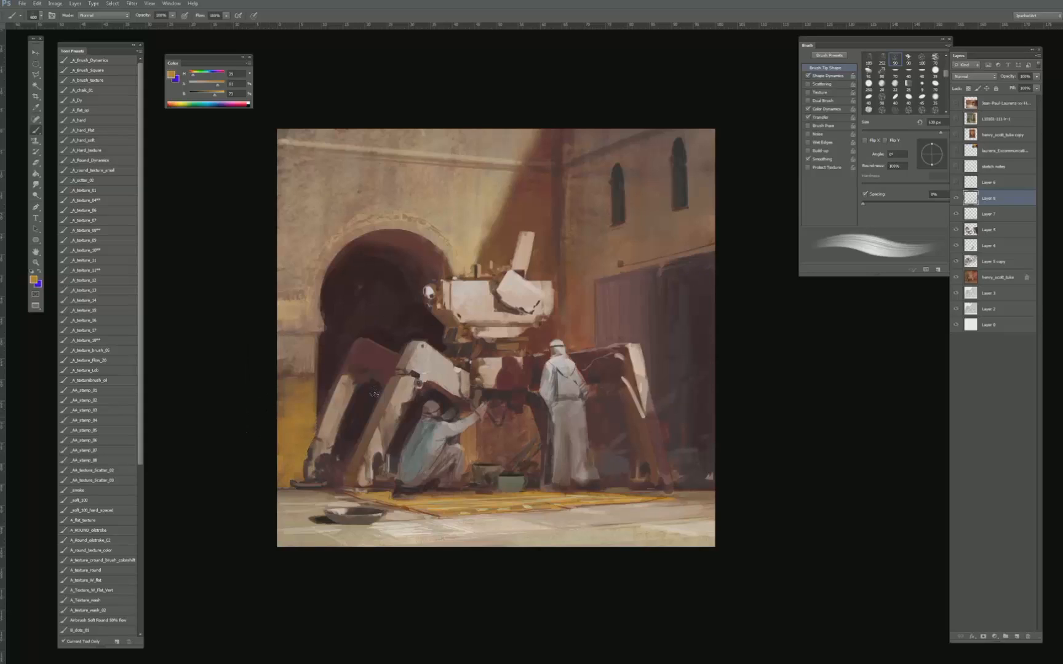
- Undo the last ochre strokes and try a red-orange tone on the selected lower wall
key("ctrl+h")
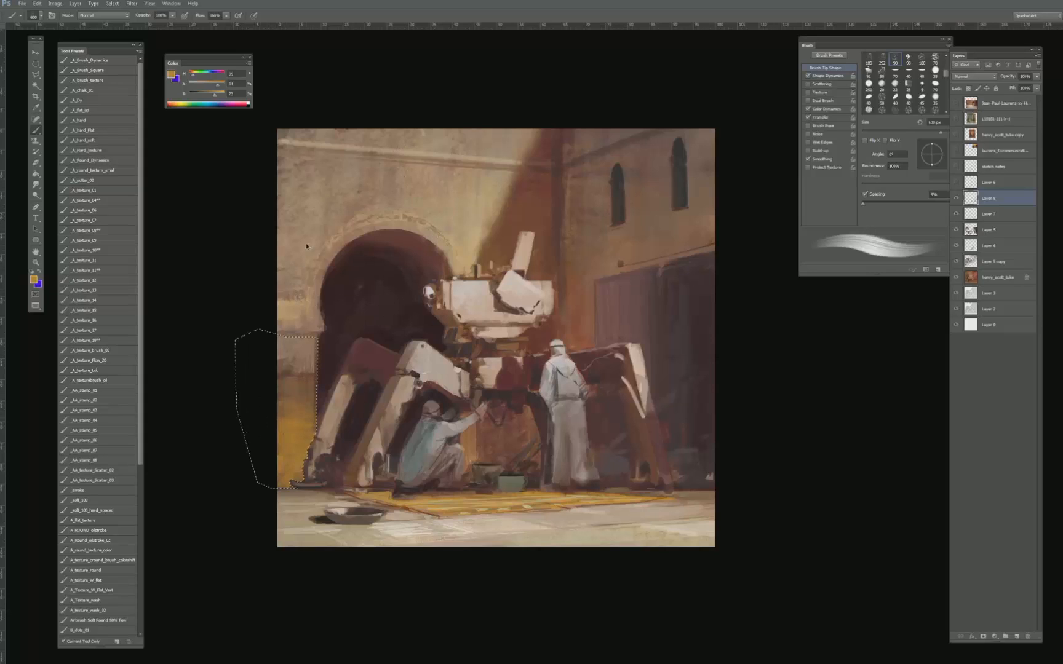
key("ctrl+alt+z")
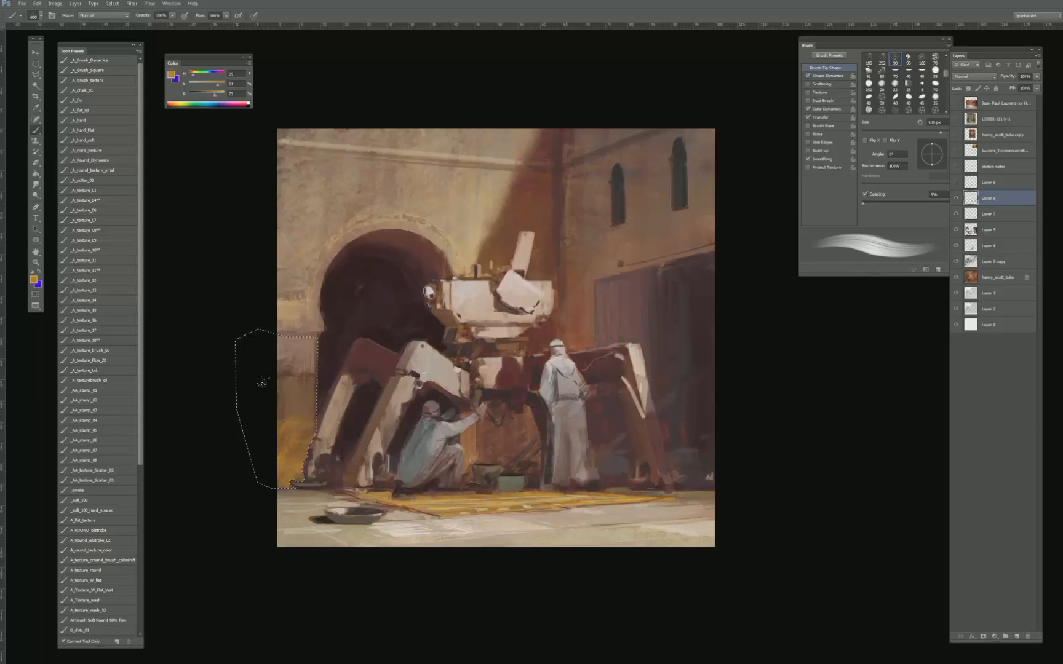
left_click(295, 411, "alt")
left_click_drag(192, 75, 191, 75)
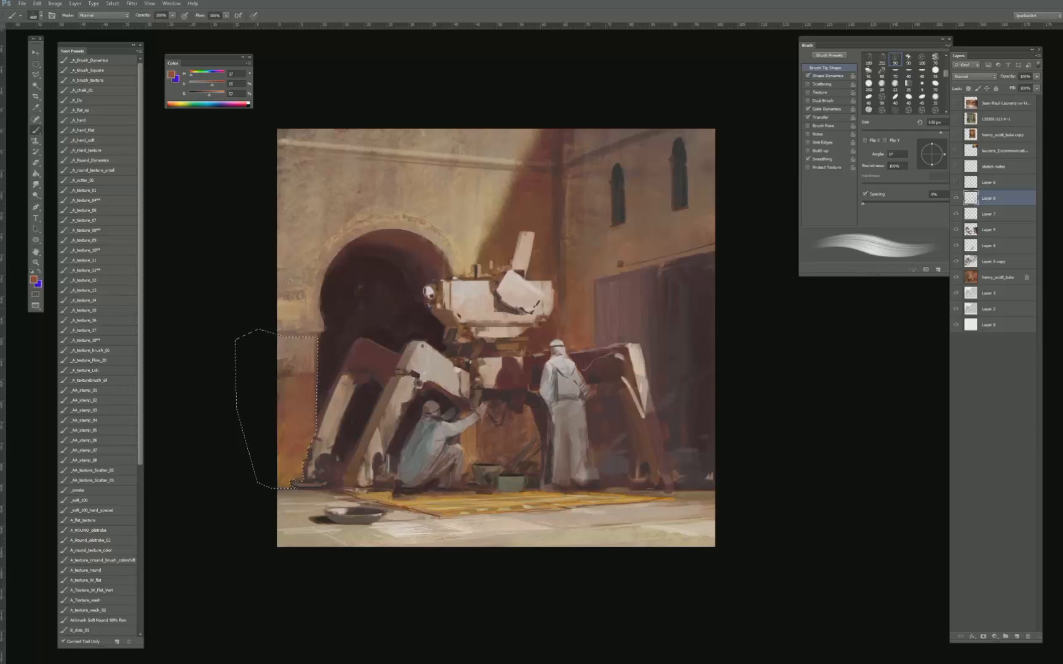
key("ctrl+d")
key("ctrl+alt+z")
key("ctrl+alt+z")
- Mix a pale, desaturated beige, brush it over the selected lower wall, and clear the selection
left_click(293, 406, "alt")
left_click_drag(201, 85, 197, 84)
left_click_drag(205, 95, 217, 95)
mouse_move(267, 369)
left_mouse_down()
mouse_move(262, 438)
mouse_move(274, 455)
left_mouse_up()
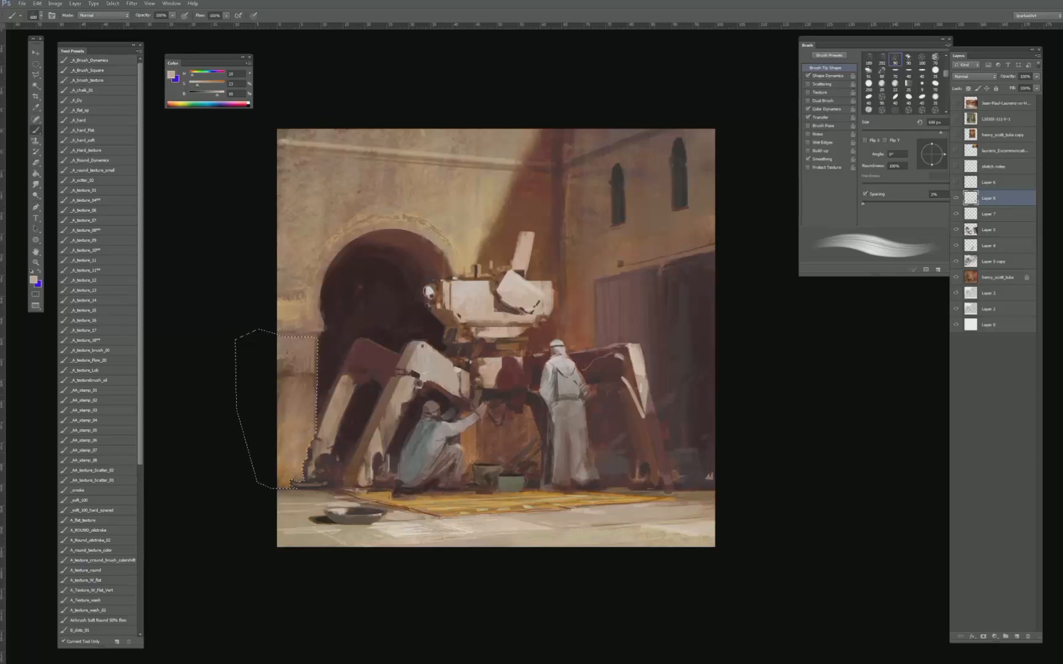
mouse_move(307, 385)
left_mouse_down()
mouse_move(271, 381)
mouse_move(307, 394)
mouse_move(271, 425)
left_mouse_up()
key("ctrl+d")
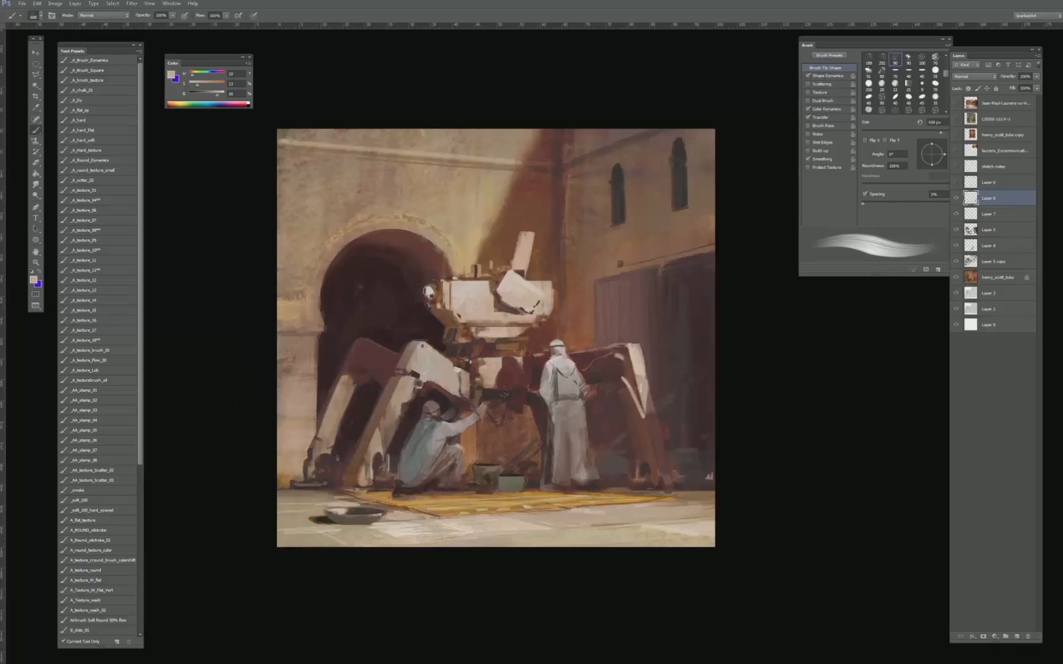
- Check the whole painting at thumbnail size and undo the pale beige strokes on the lower left wall
key("ctrl+minus")
key("ctrl+minus")
key("ctrl+minus")
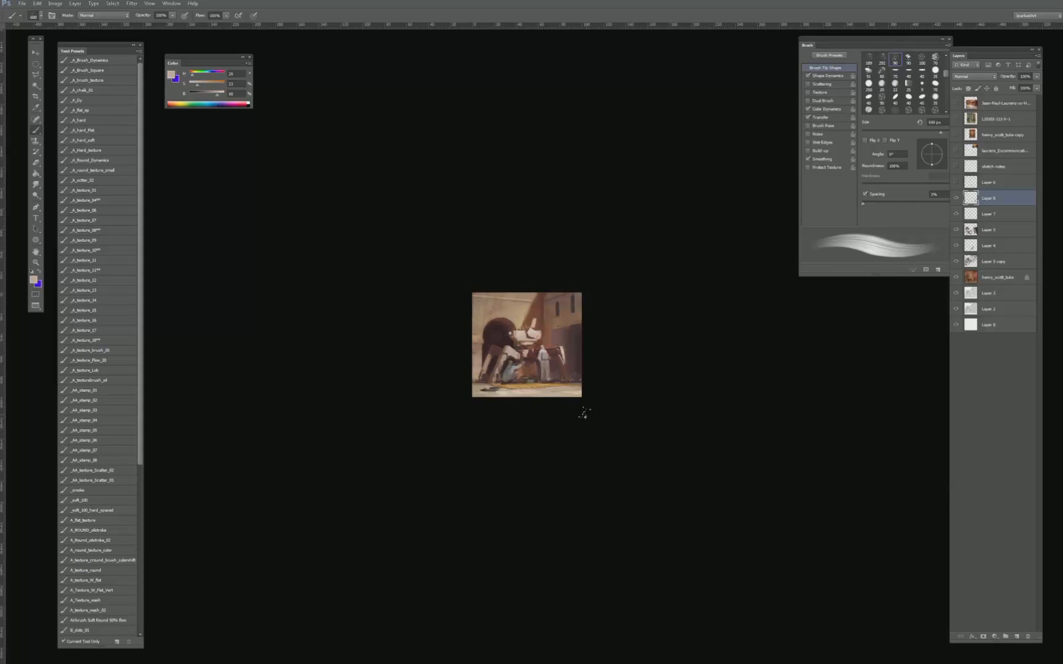
key("ctrl+plus")
key("ctrl+plus")
key("ctrl+plus")
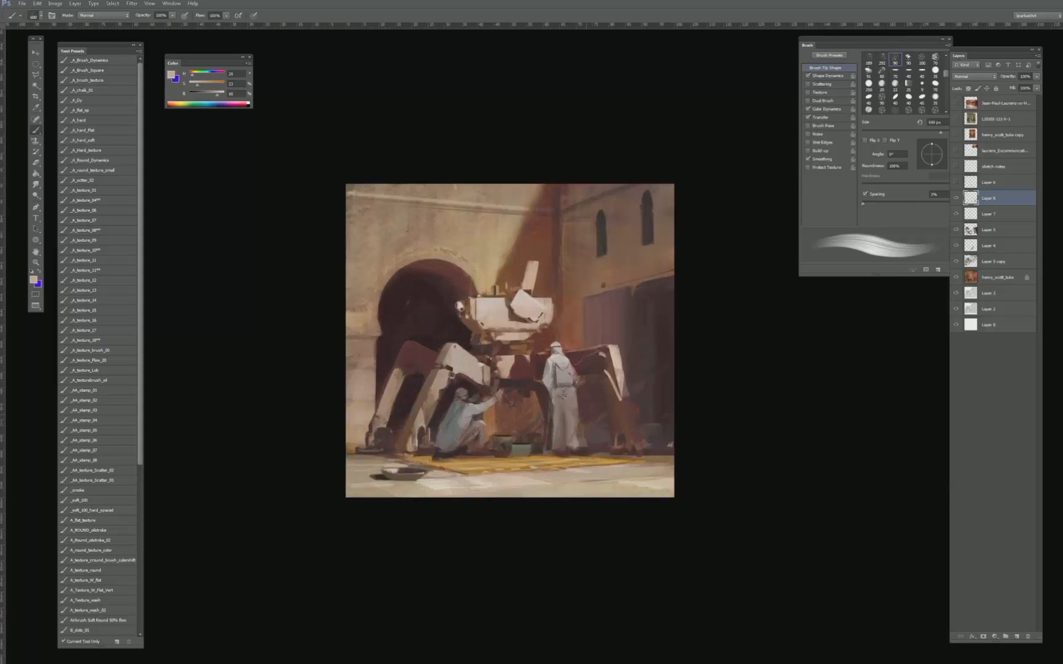
key("ctrl+alt+z")
key("ctrl+alt+z")
key("ctrl+alt+z")
key("ctrl+alt+z")
key("ctrl+alt+z")
key("ctrl+alt+z")
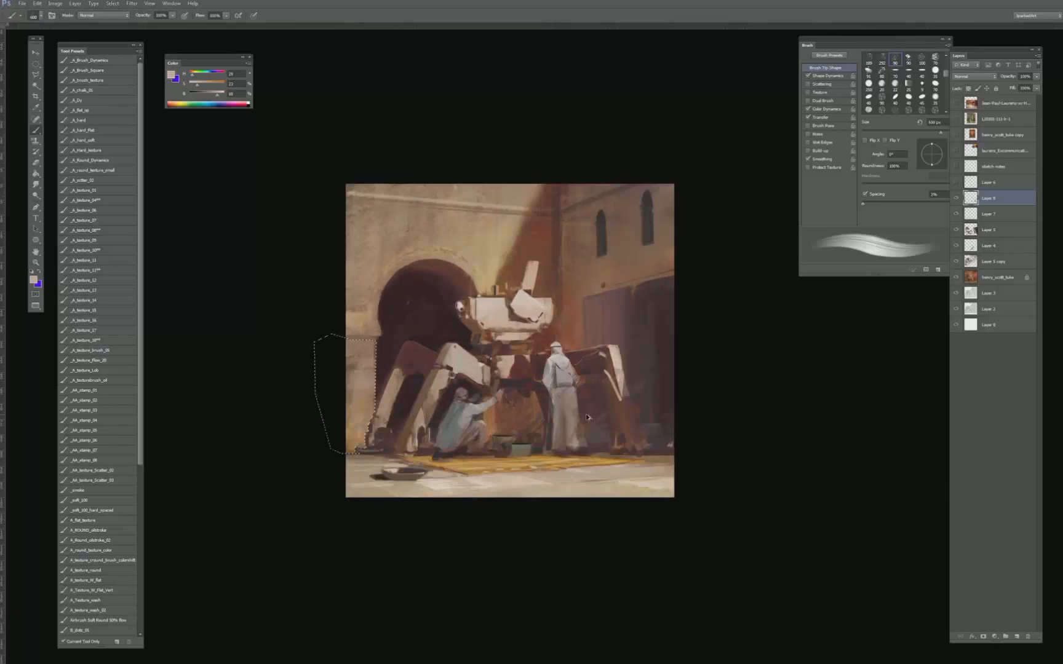
- Rework the selected lower left wall with tones sampled from it, and clear the selection
left_click_drag(324, 361, 348, 365)
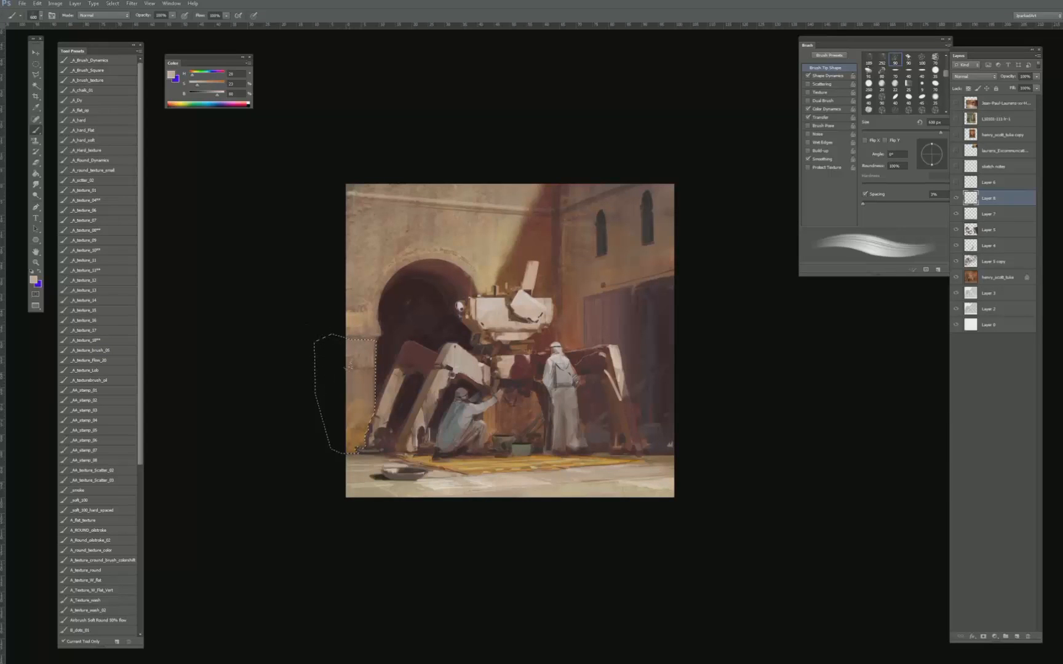
left_click(359, 409, "alt")
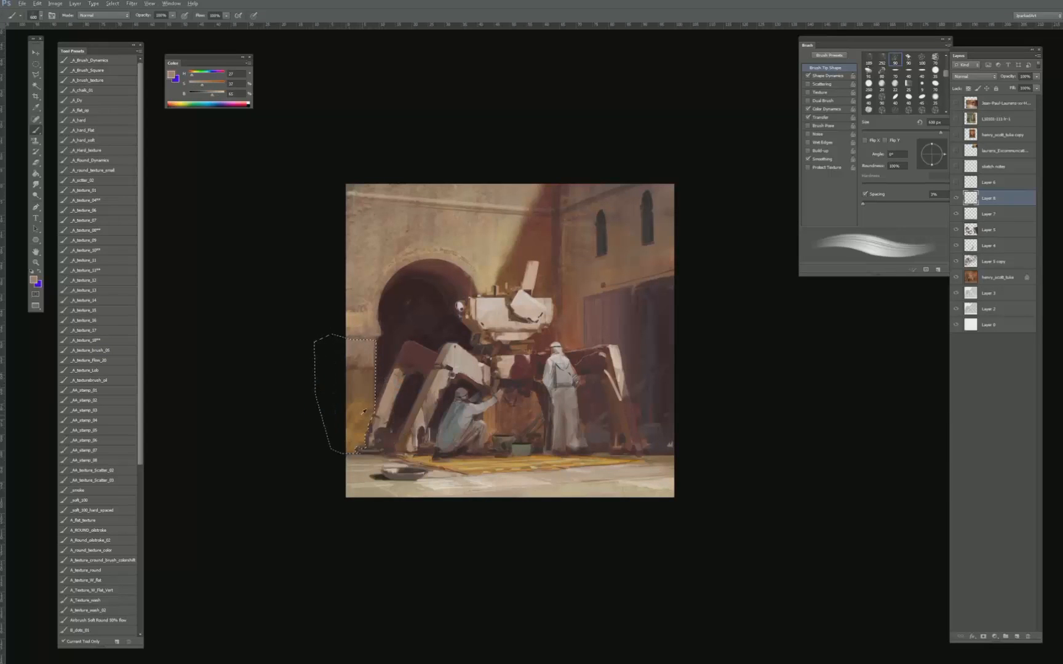
left_click(369, 393, "alt")
key("ctrl+d")
- Restore the wall selection, invert it, and sample a dark red-brown near the machine's left leg with a 150 px brush
key("bracketleft")
key("bracketleft")
key("ctrl+shift+d")
key("ctrl+shift+i")
left_click(402, 360, "alt")
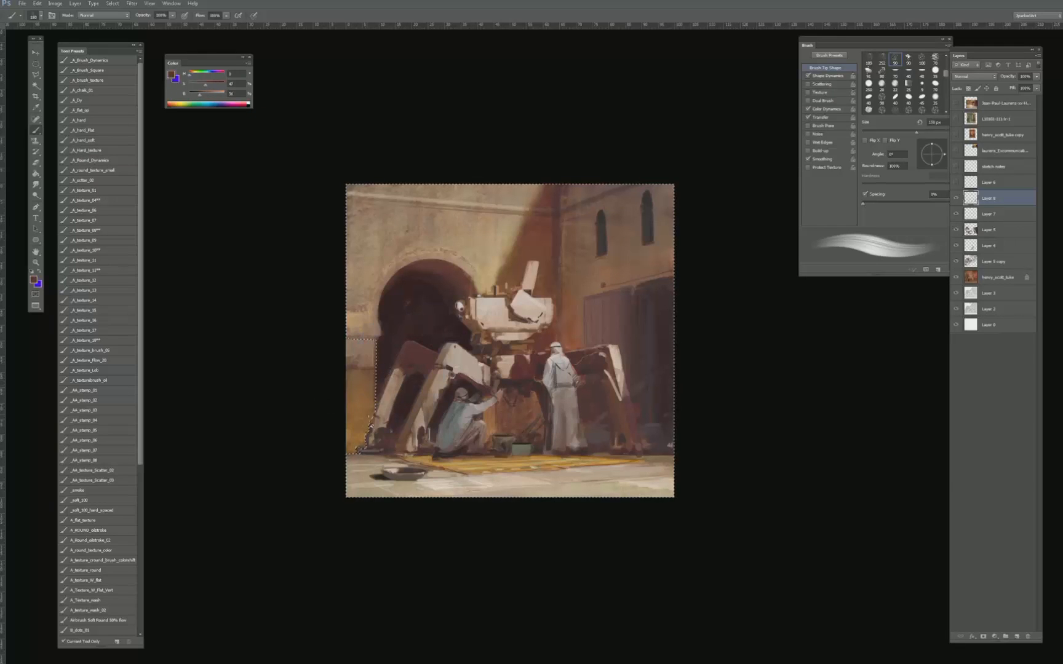
- Paint dark red-brown around the machine's left leg within the inverted selection using a 250 px brush, and clear the selection
key("bracketleft")
key("bracketleft")
key("bracketleft")
key("bracketleft")
key("bracketleft")
key("bracketright")
key("bracketright")
key("bracketright")
key("bracketright")
left_click_drag(380, 429, 396, 392)
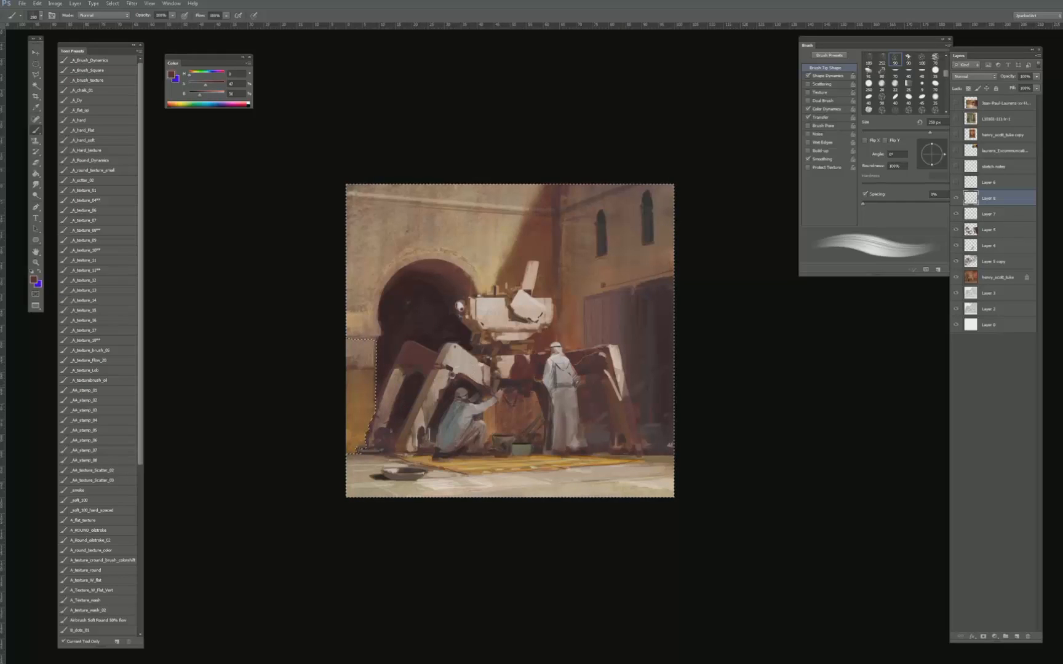
key("ctrl+d")
key("ctrl+shift+d")
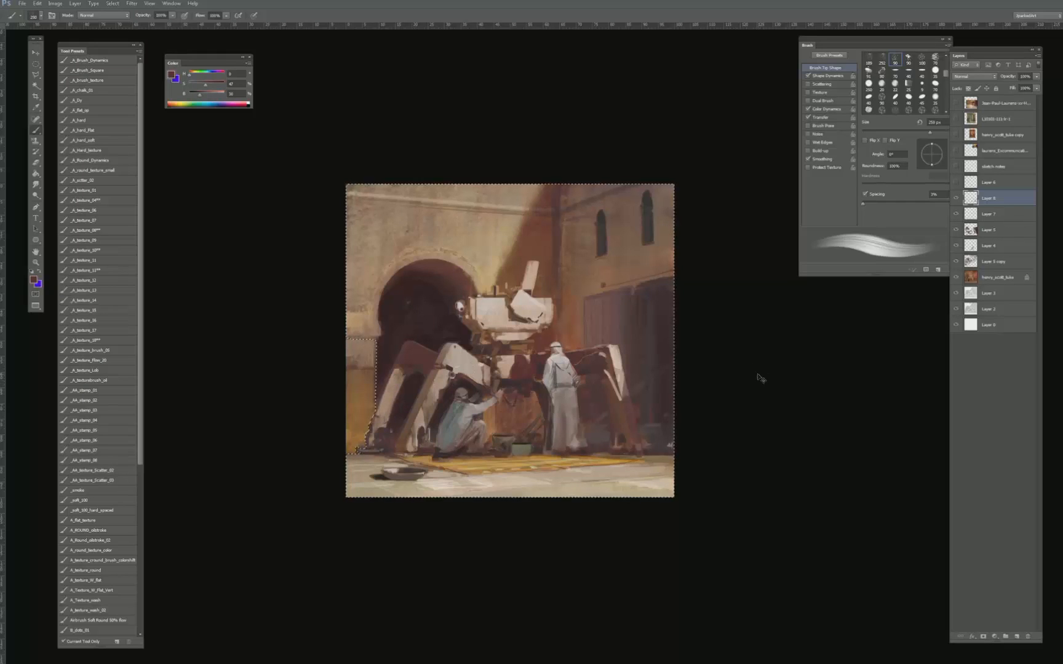
key("ctrl+d")
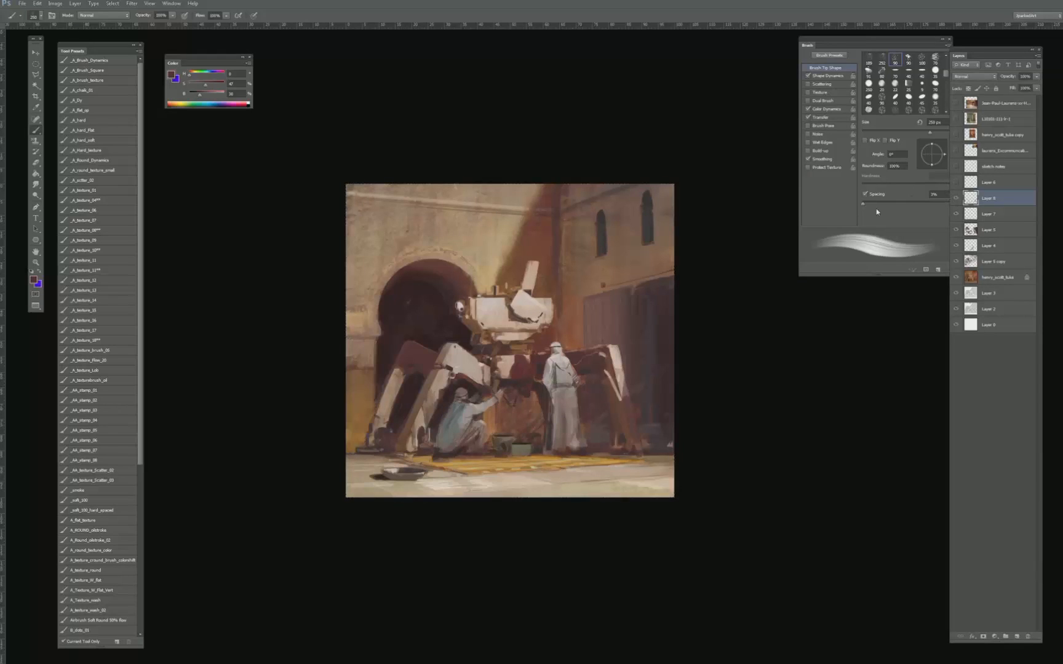
- Soften the ochre on the lower left wall with the Eraser at 30% opacity, check the overall image, and return to the Brush
key("e")
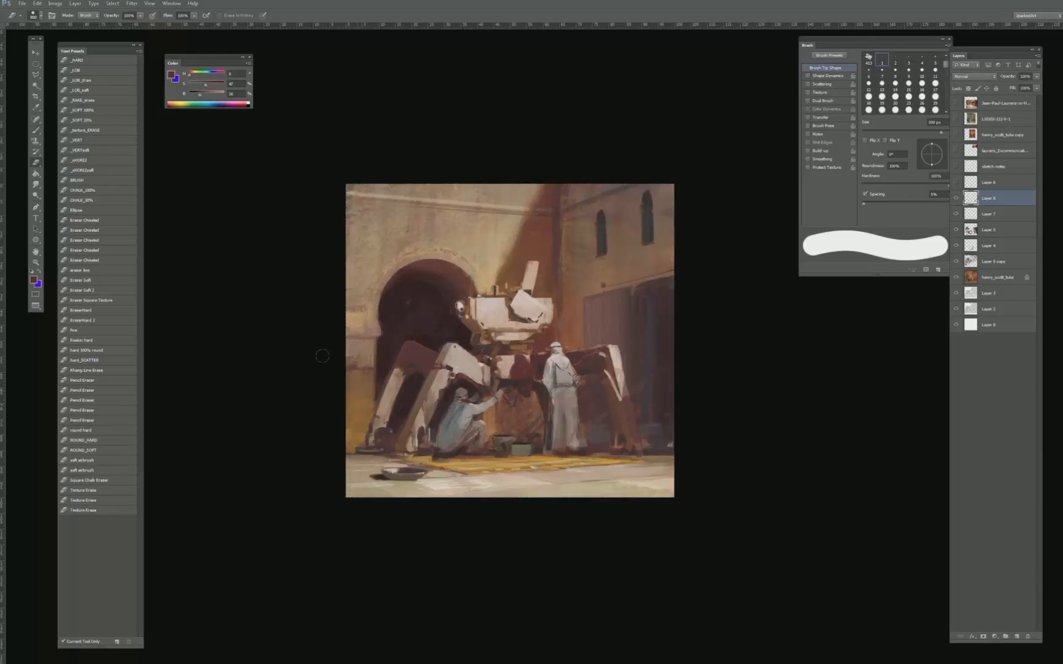
key("3")
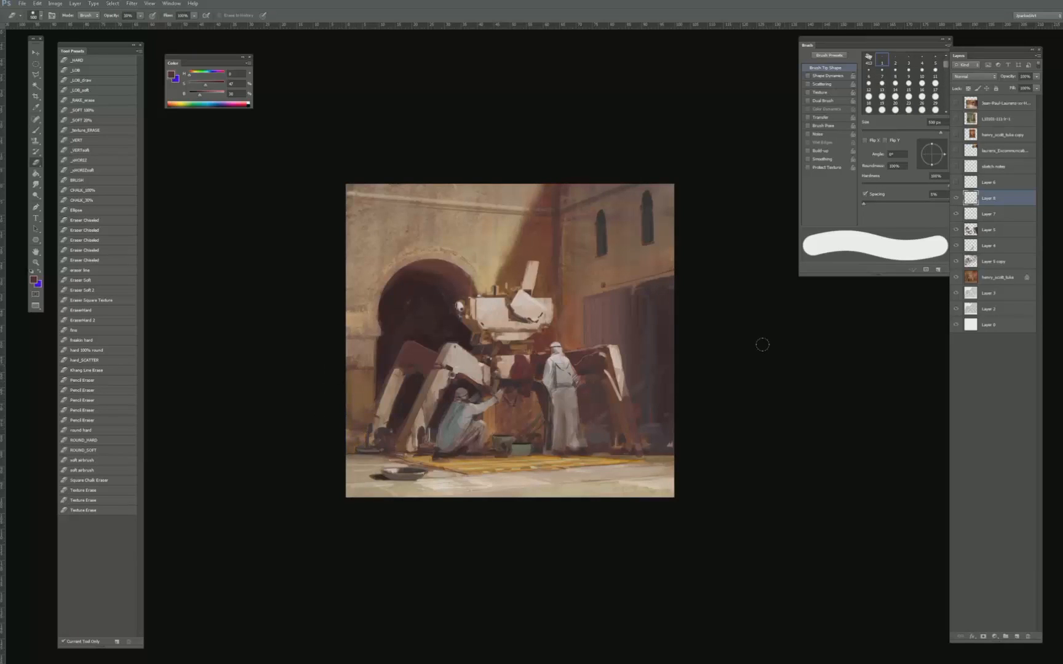
key("ctrl+minus")
key("ctrl+minus")
key("ctrl+minus")
key("ctrl+minus")
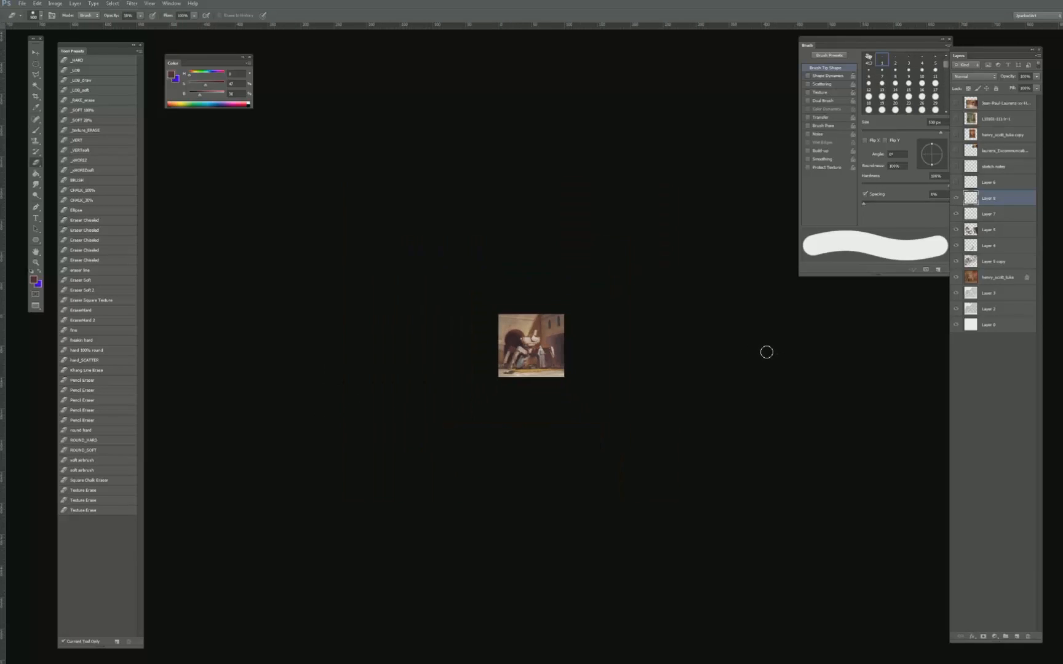
key("ctrl+plus")
key("ctrl+plus")
key("ctrl+plus")
key("ctrl+plus")
key("b")
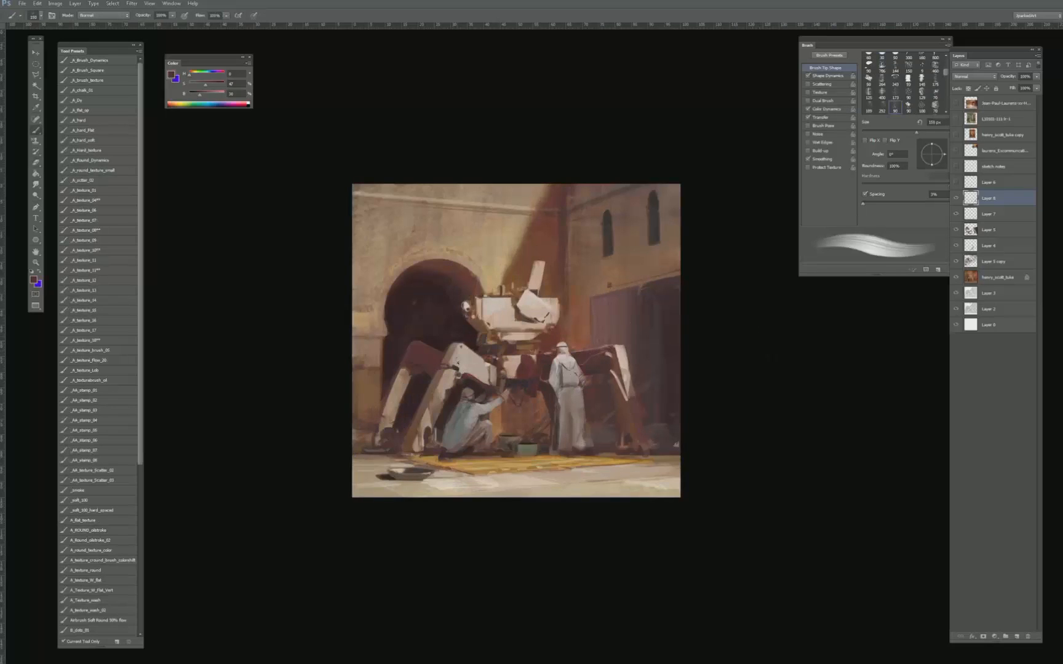
- Touch up the dark doorway around the machine's left leg with dark red-brown strokes, and check the overall image
left_click(410, 365, "alt")
left_click(400, 323, "alt")
left_click(398, 373, "alt")
left_click(415, 351, "alt")
key("ctrl+minus")
key("ctrl+minus")
key("ctrl+minus")
key("ctrl+plus")
key("ctrl+plus")
key("ctrl+plus")
key("ctrl+plus")
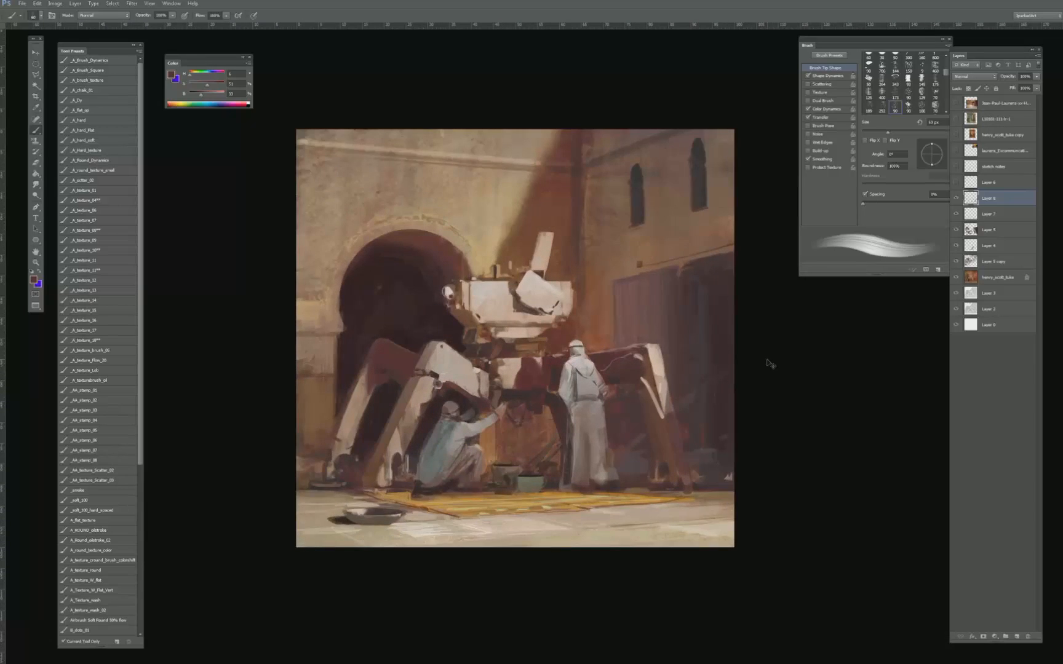
key("ctrl+minus")
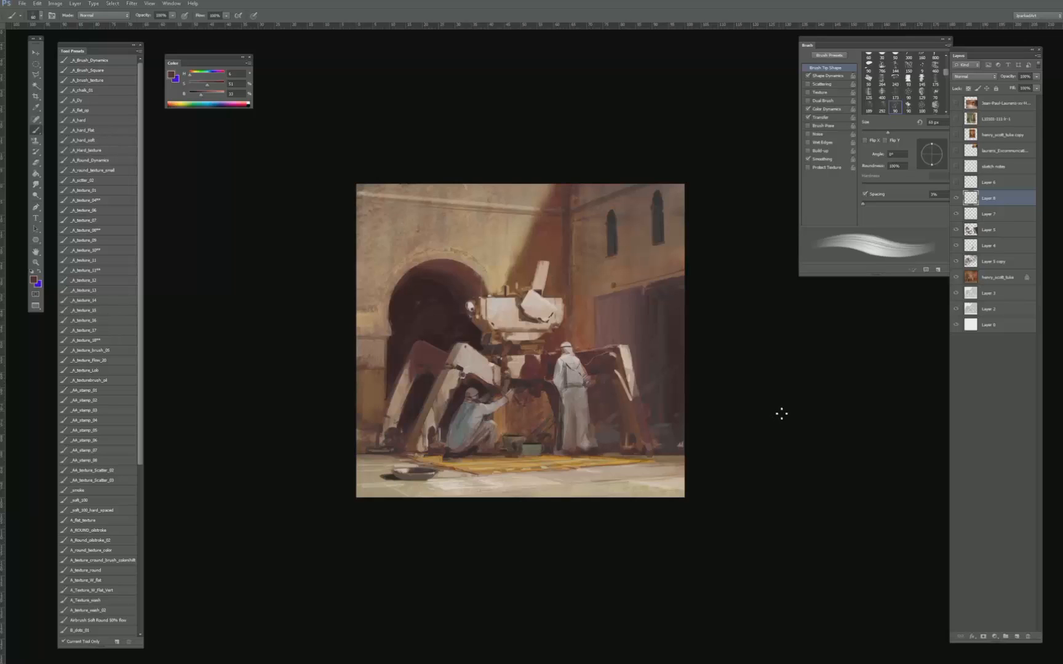
- Show the green-door reference painting over the scene, shift it slightly, and hide it again
key("v")
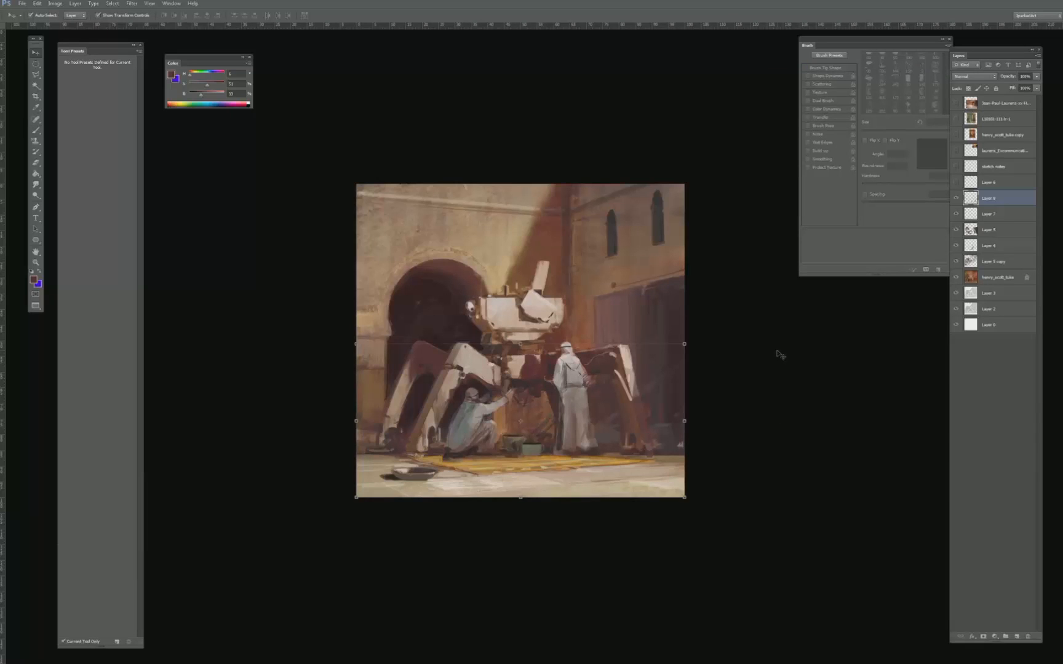
left_click(778, 353)
left_click(957, 118)
left_click(996, 119)
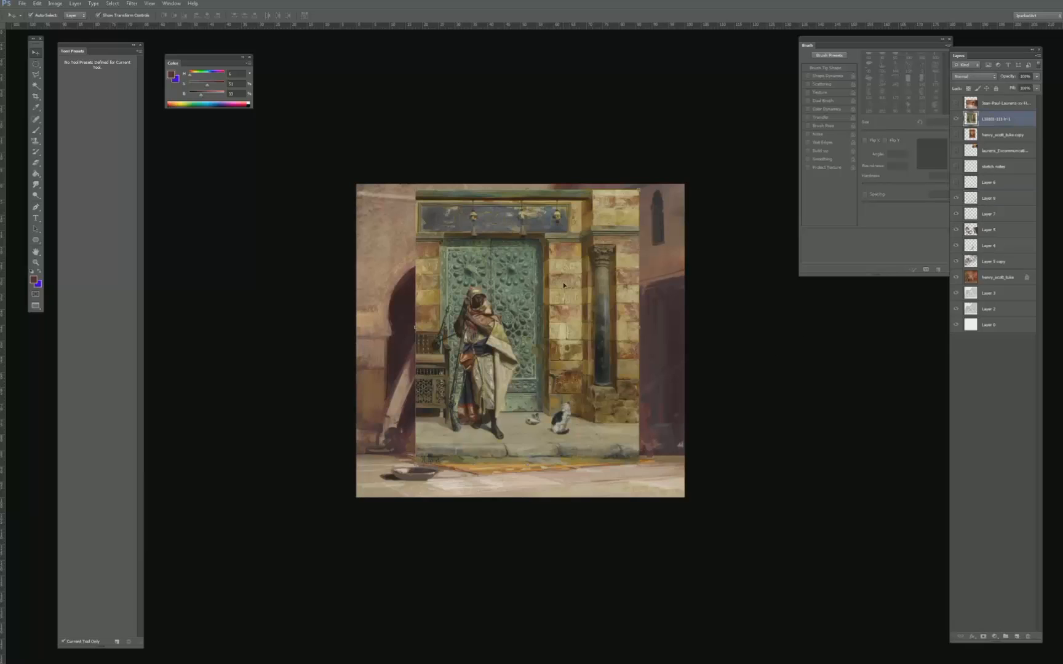
left_click_drag(579, 276, 575, 287)
left_click(956, 119)
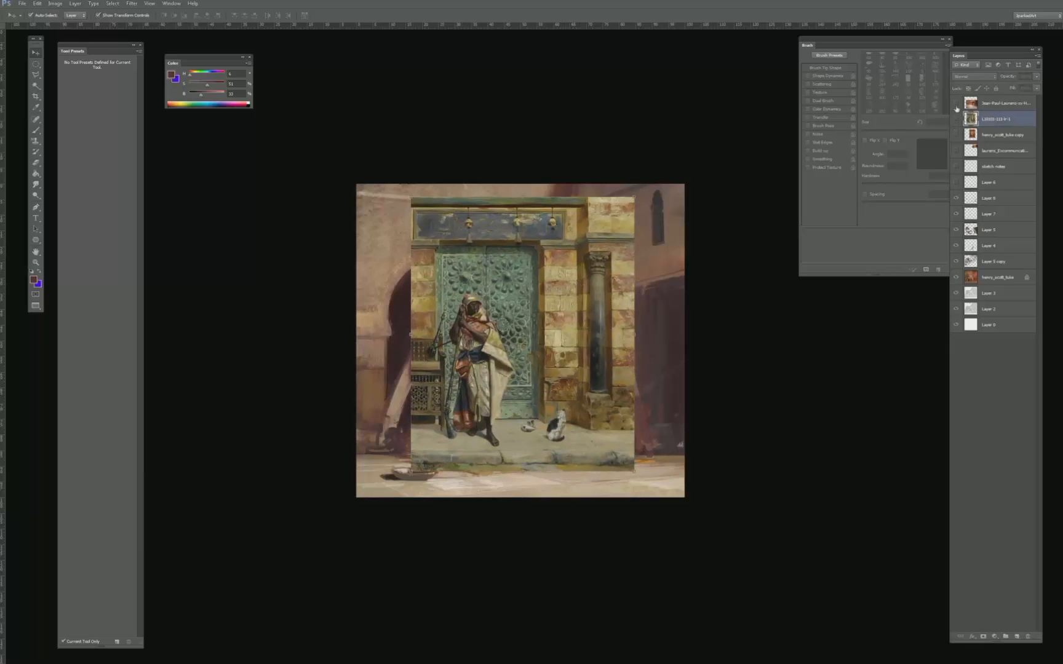
- Show the Jean-Paul Laurens reference, copy a rectangle of its brick wall to a new layer, and shift the copy upward
left_click(956, 103)
left_click(997, 103)
left_click_drag(548, 340, 544, 298)
key("m")
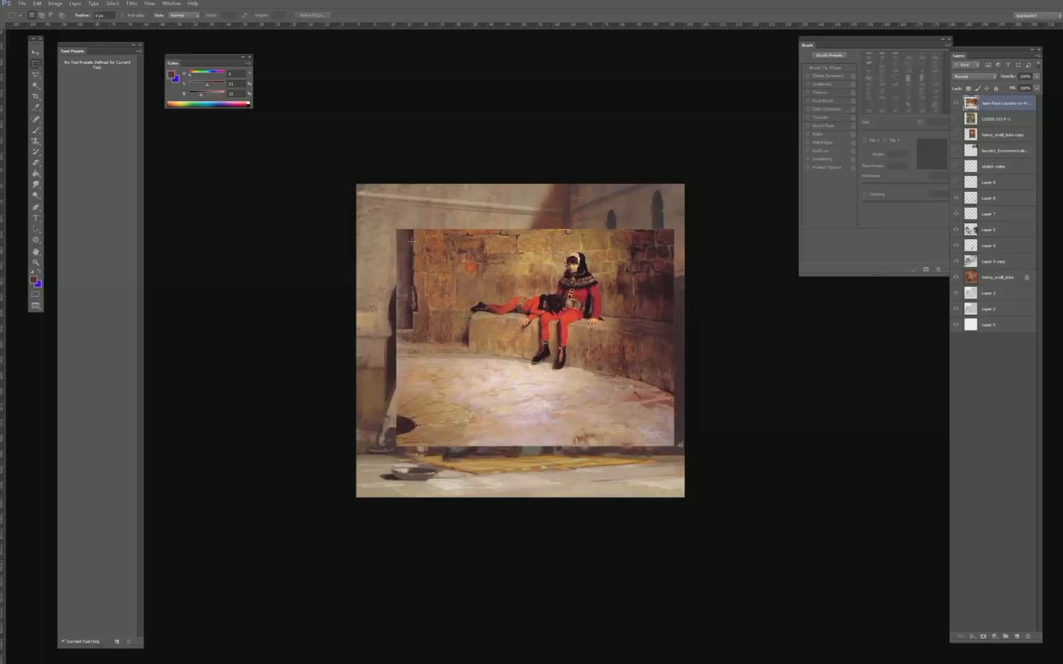
left_click_drag(411, 234, 520, 357)
key("ctrl+j")
key("v")
left_click_drag(491, 413, 491, 394)
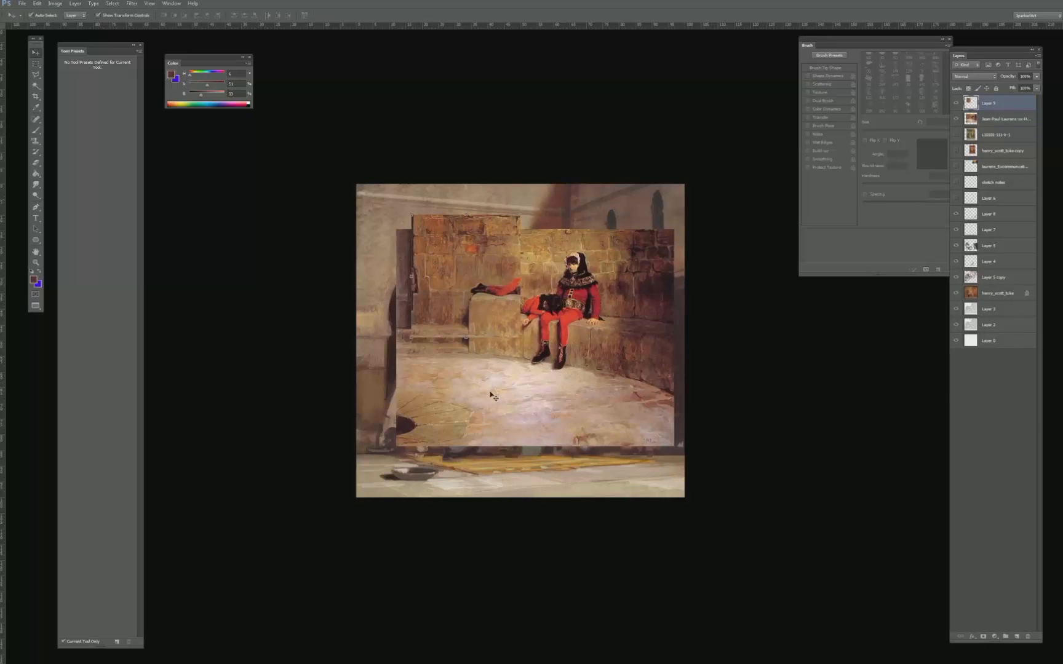
- Copy a rectangle of the Laurens painting's stone floor to a new layer, and hide the painting
left_click(491, 393, "ctrl")
key("m")
left_click_drag(576, 439, 598, 446)
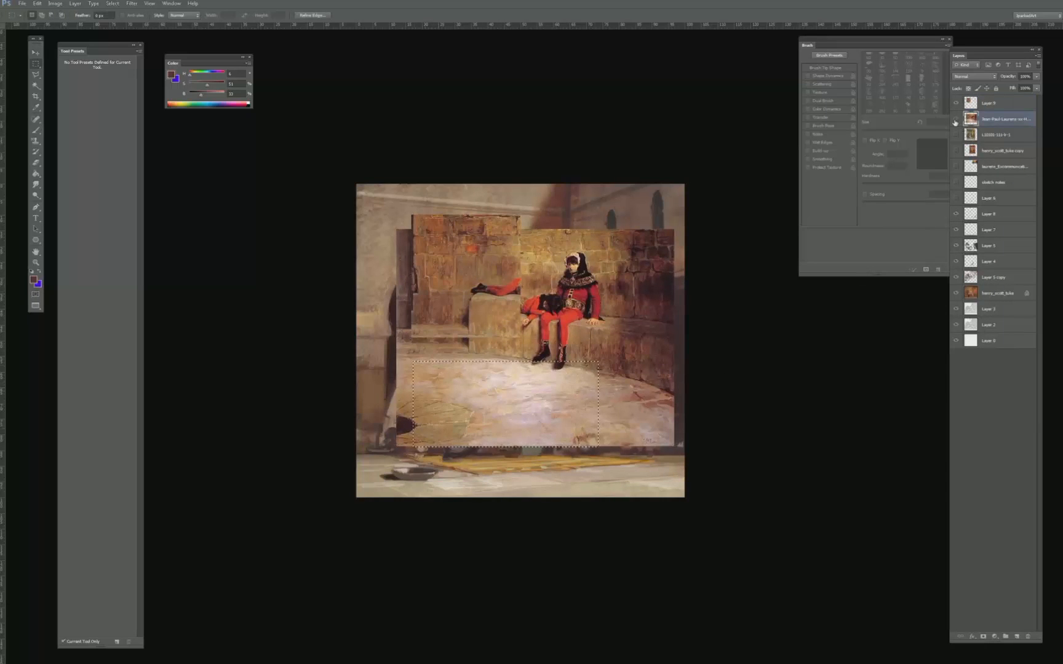
left_click(955, 121)
key("ctrl+j")
key("v")
left_click(956, 121)
- Move the copied floor piece over the scene's ground and stretch it past both canvas edges
left_click_drag(505, 406, 435, 458)
left_click_drag(527, 456, 728, 463)
left_click_drag(522, 414, 522, 453)
key("Return")
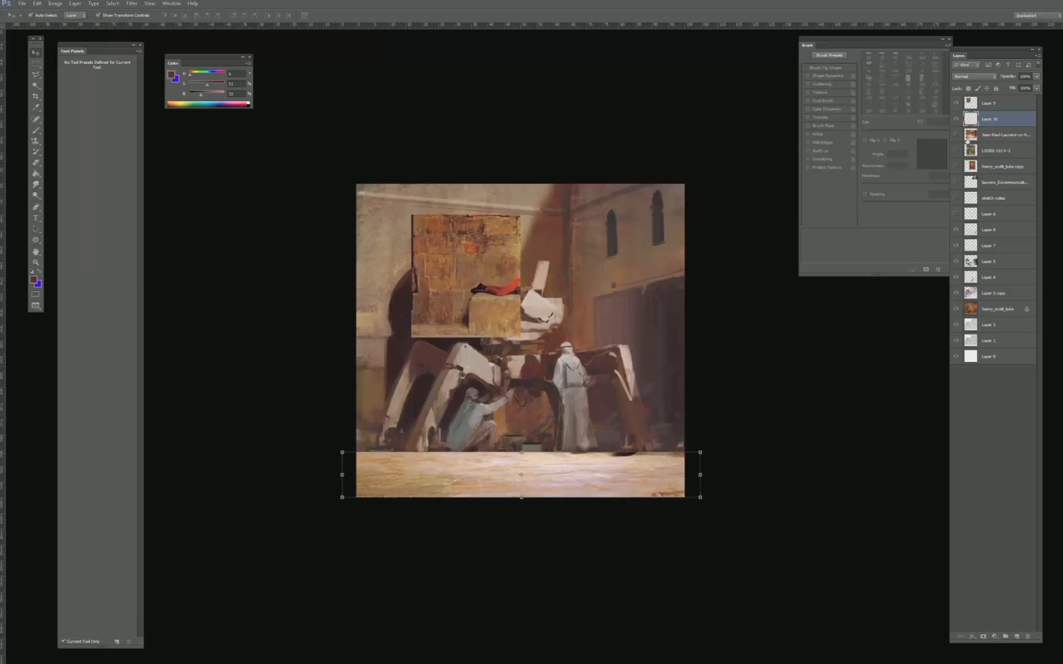
- Try Soft Light and Hard Light on the floor texture, settle on Soft Light, and deselect the layer
left_click(977, 77)
left_click(957, 193)
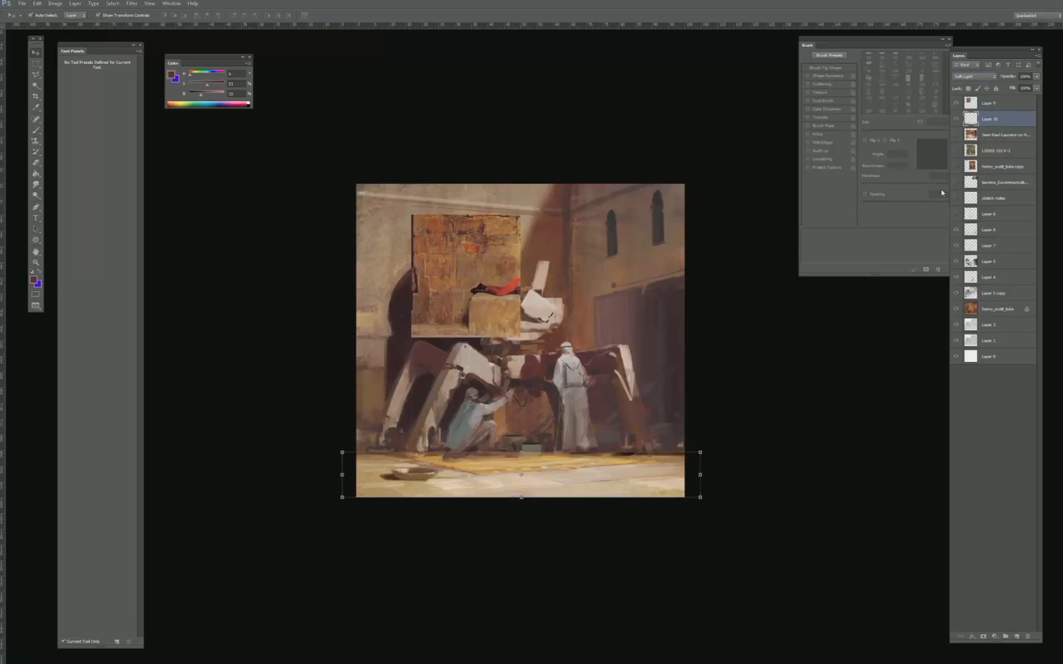
key("shift+plus")
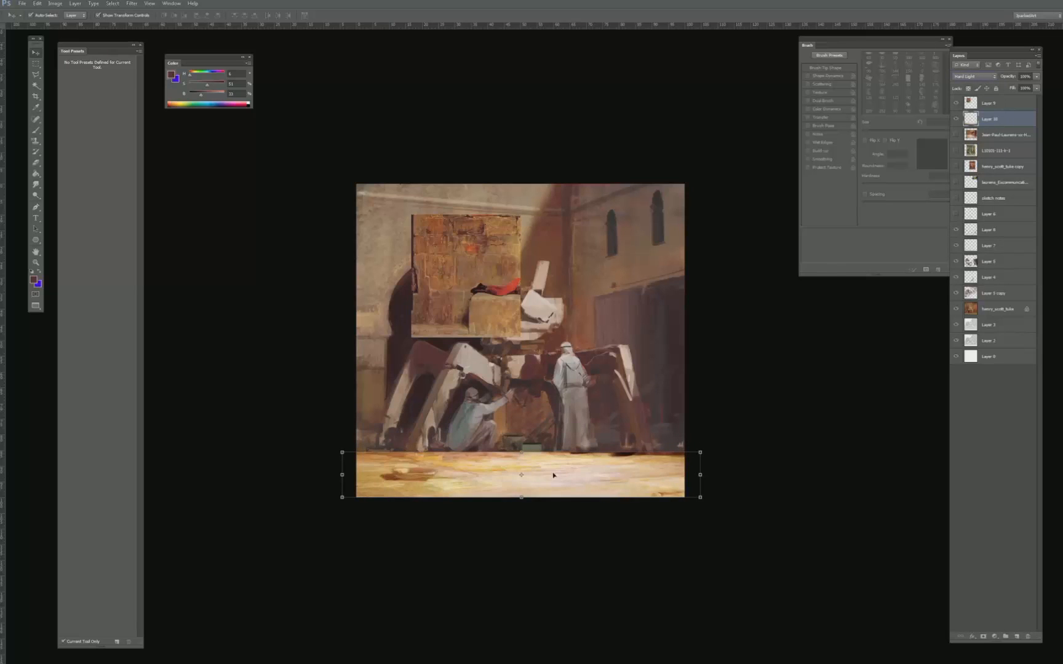
mouse_move(555, 476)
left_mouse_down()
mouse_move(555, 492)
mouse_move(555, 476)
left_mouse_up()
left_click(982, 81)
left_click(960, 193)
left_click(716, 338)
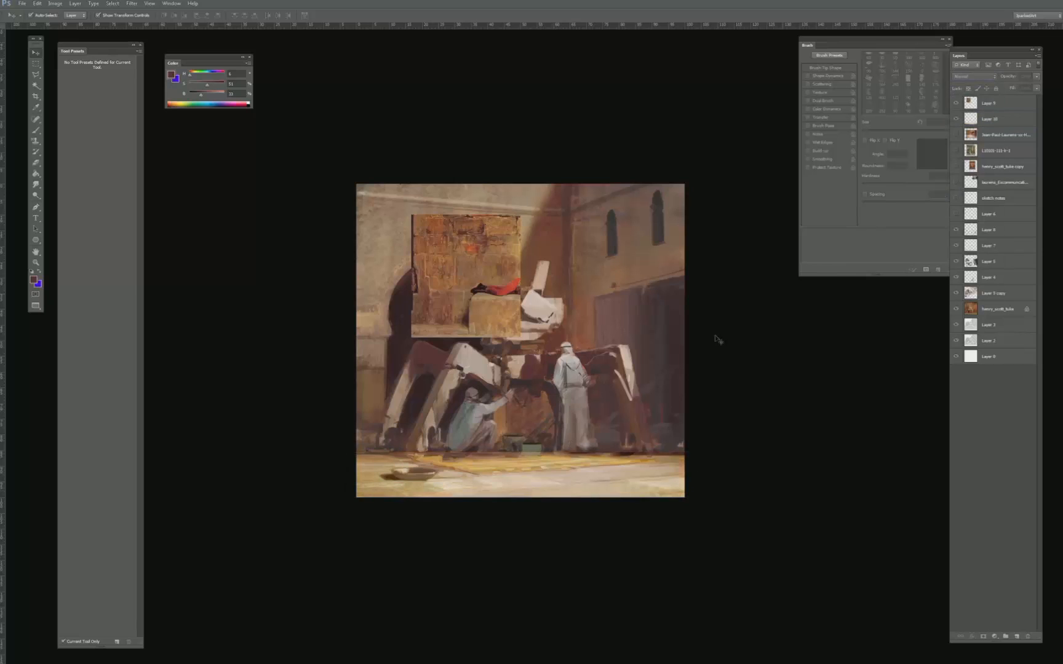
- Move the floor texture layer directly below Layer 6, and compare the ground with and without it
left_click(956, 122)
left_click(957, 123)
left_click(957, 122)
left_click_drag(1008, 126, 998, 214)
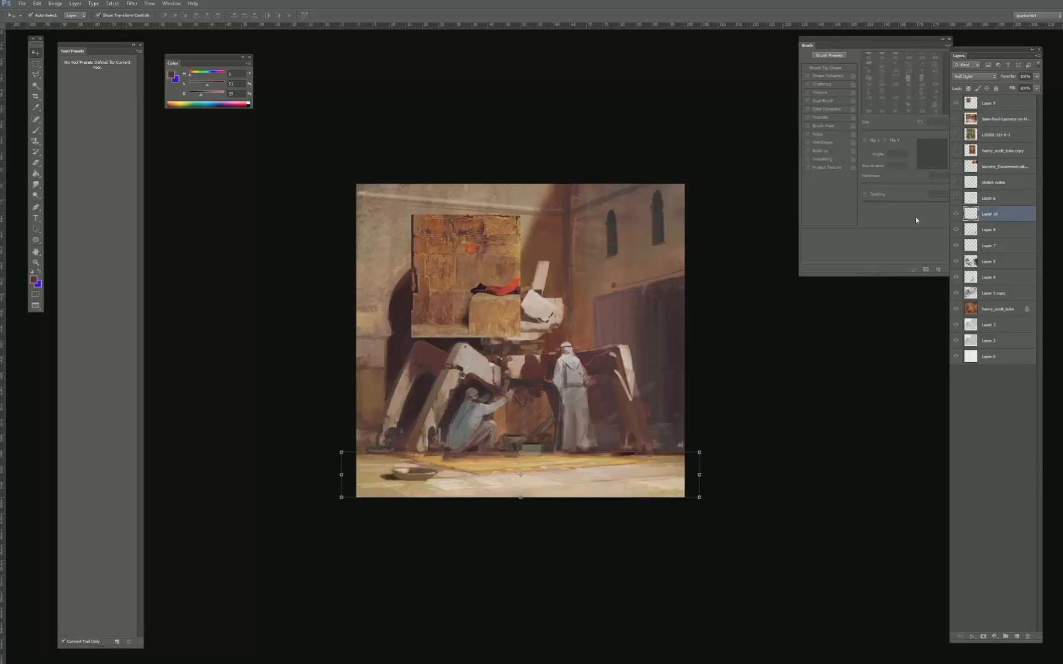
key("b")
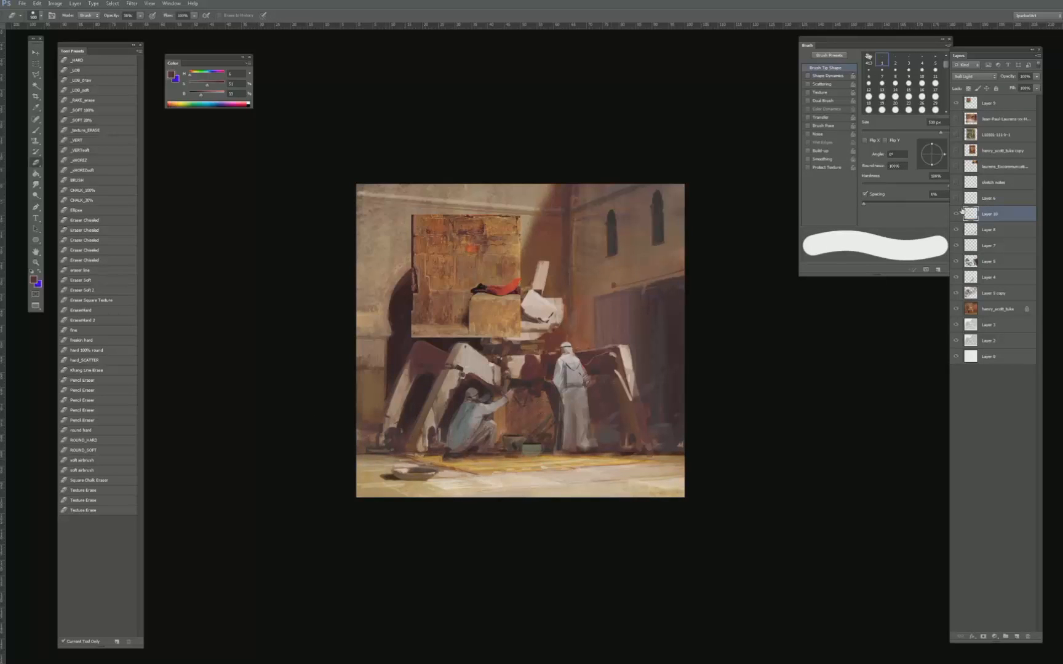
left_click(956, 214)
left_click(956, 213)
left_click(957, 213)
left_click(957, 213)
- Move, enlarge and skew the copied brick wall over the scene's left wall, and set its blend mode to Soft Light
key("v")
left_click_drag(467, 277, 414, 277)
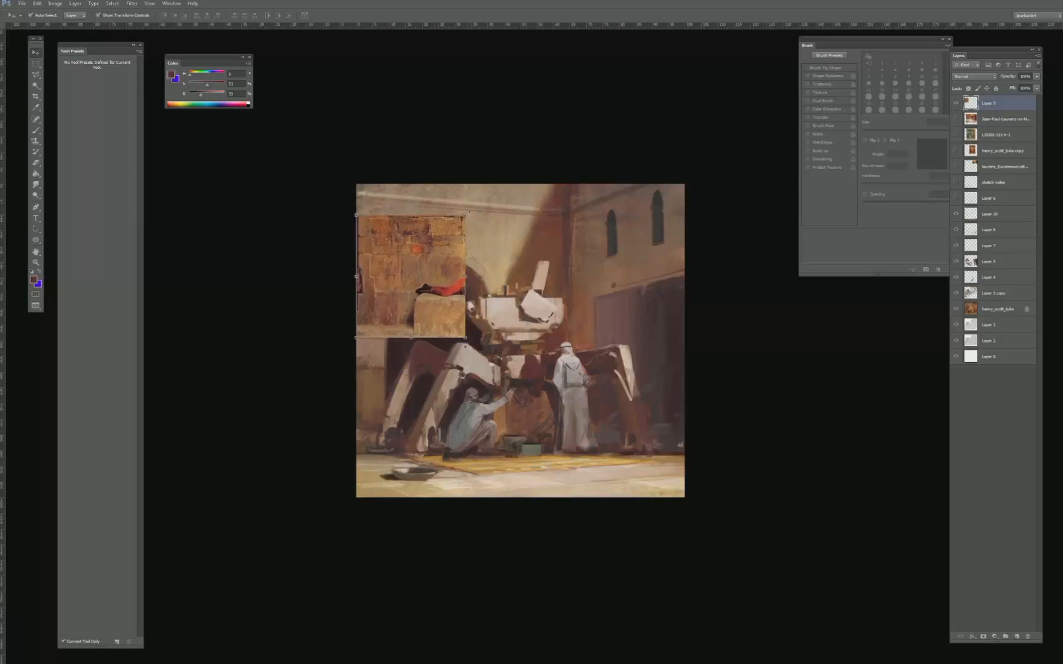
left_click_drag(467, 214, 501, 175)
left_click_drag(501, 257, 538, 264)
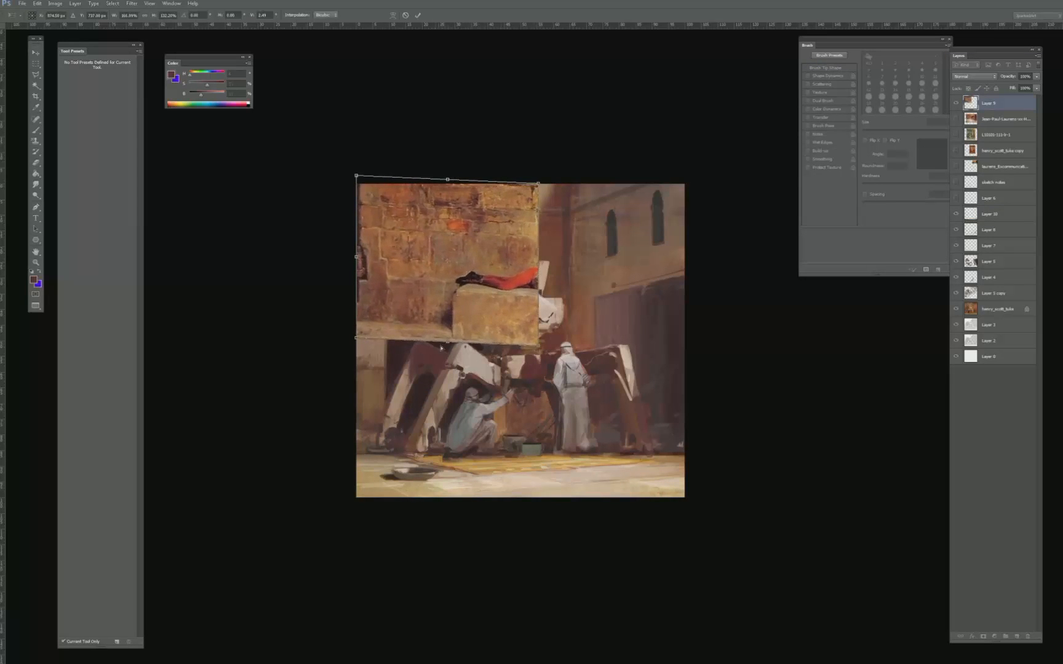
left_click_drag(447, 342, 444, 362)
key("Return")
left_click(979, 77)
left_click(967, 194)
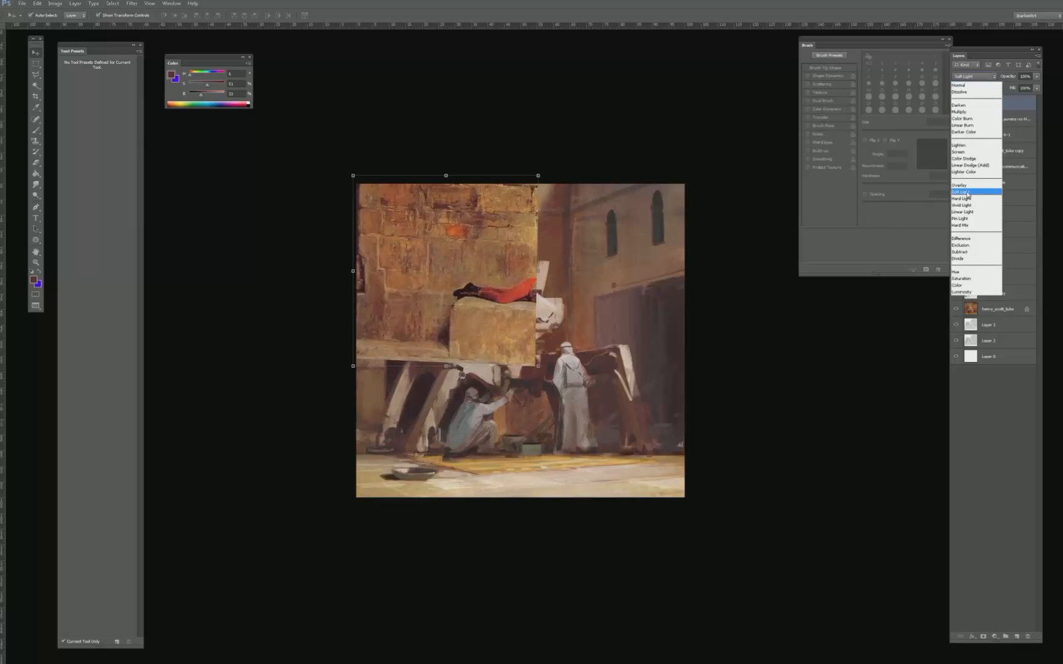
left_click(967, 194)
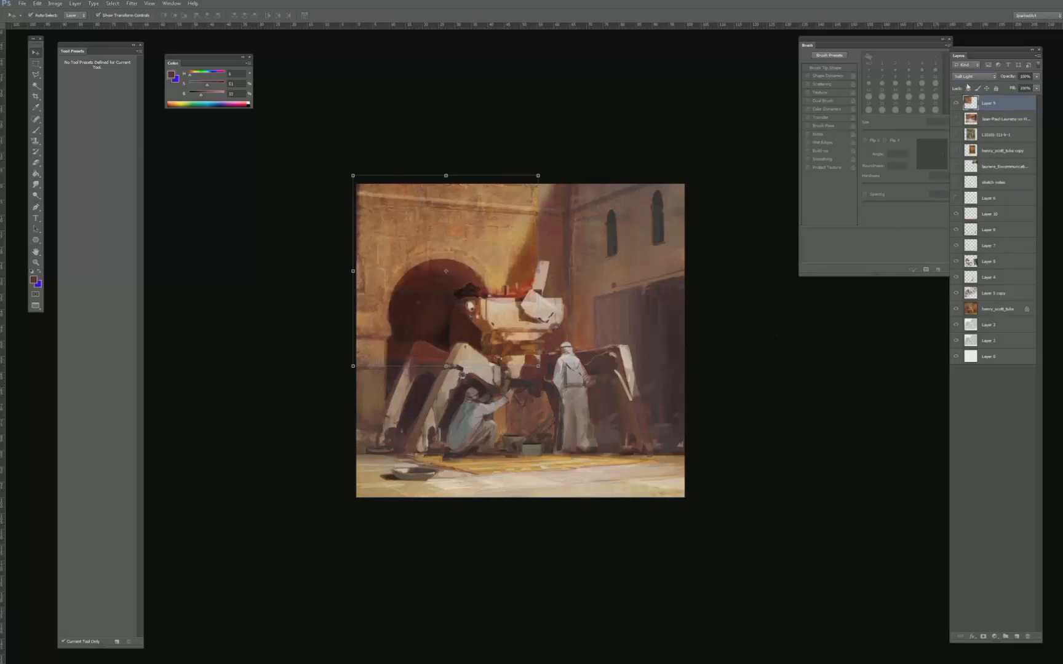
- Lower the wall texture's white input level to 146 with Levels, and reduce its saturation with Hue/Saturation
key("ctrl+l")
left_click_drag(830, 167, 785, 168)
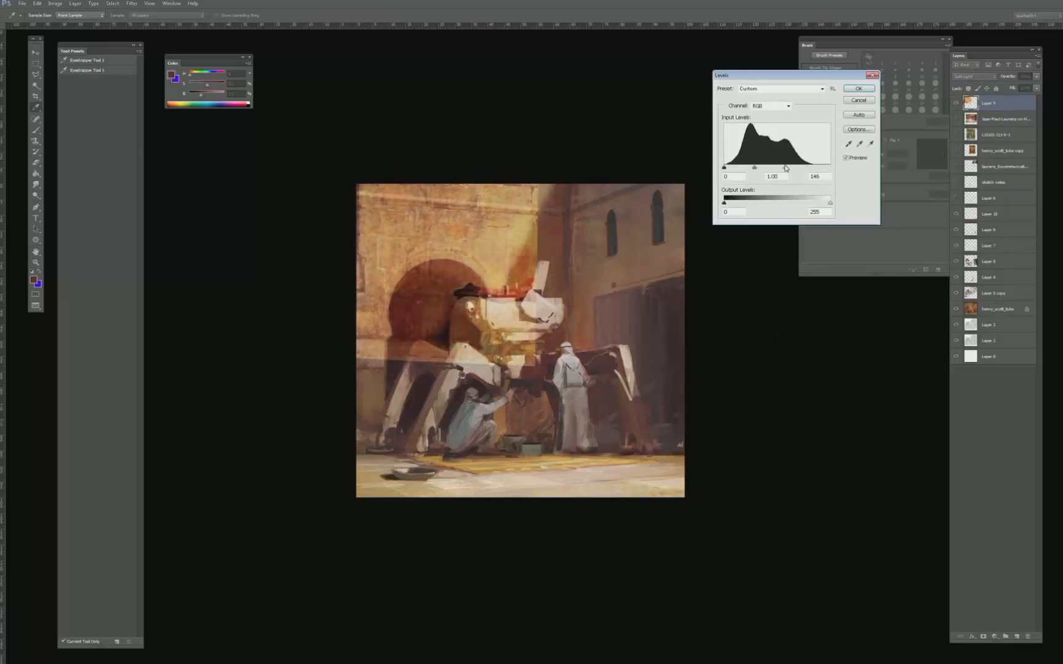
key("Return")
key("ctrl+u")
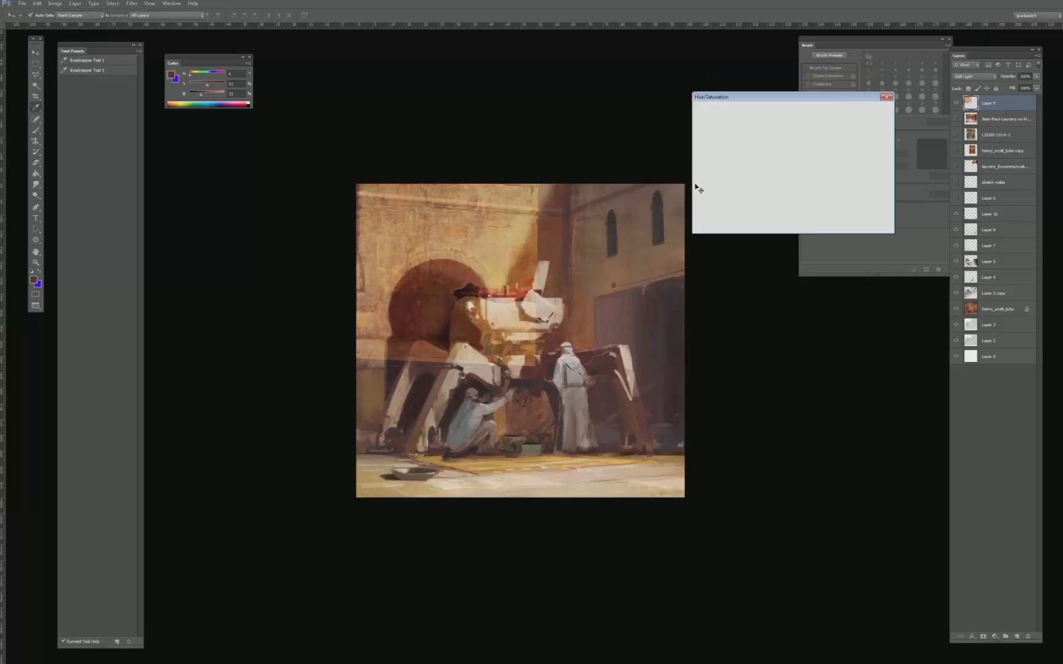
left_click_drag(773, 170, 757, 173)
key("Return")
- Add a layer mask to the wall texture, invert it to black, and switch to the Brush
key("e")
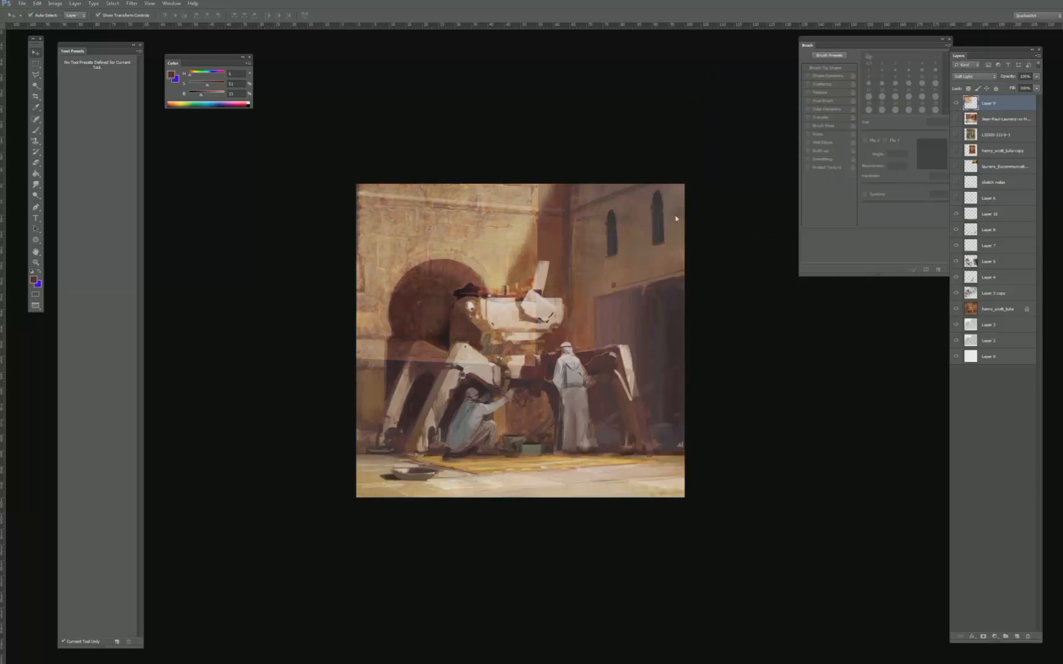
left_click(982, 637)
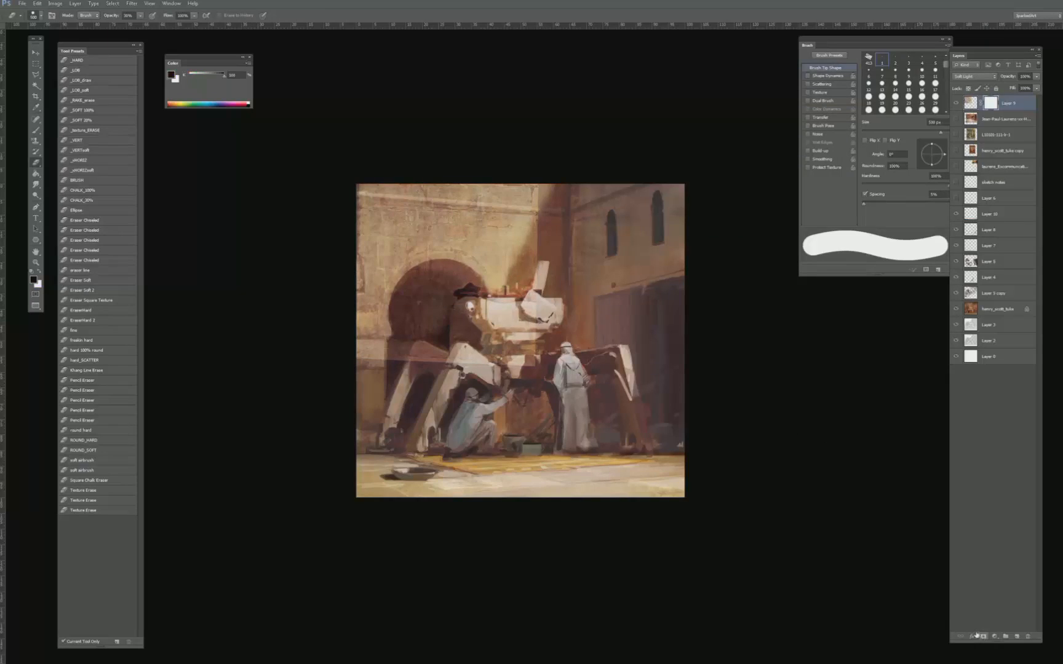
key("g")
key("d")
key("ctrl+i")
key("b")
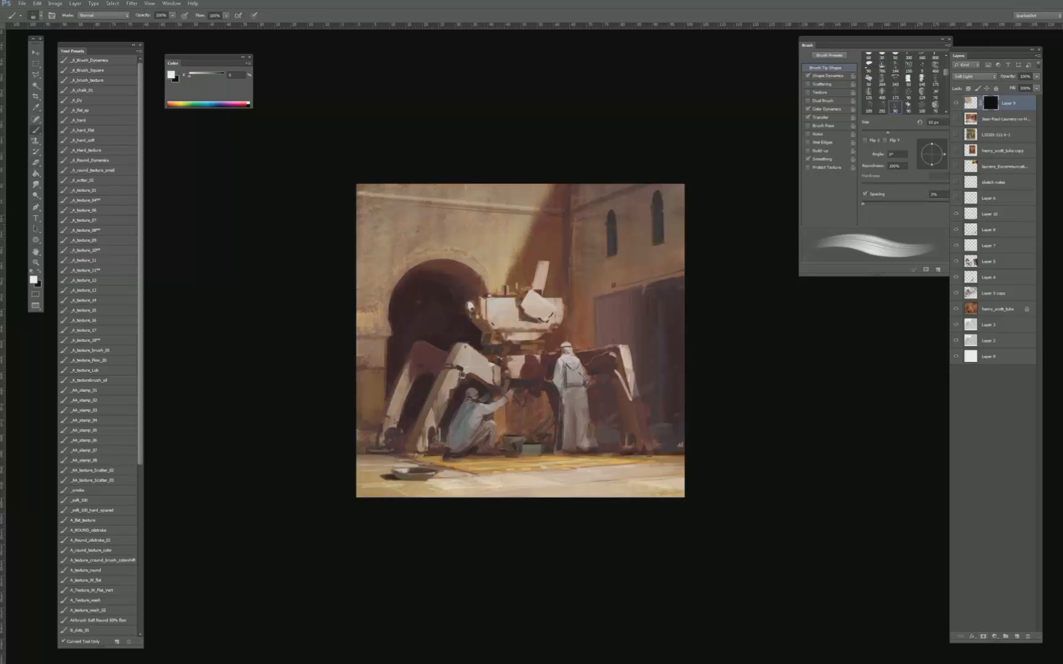
- Choose the _A_texture_08 brush with white, reduce its size, and reveal wall texture above the arch on the mask
left_click(102, 136)
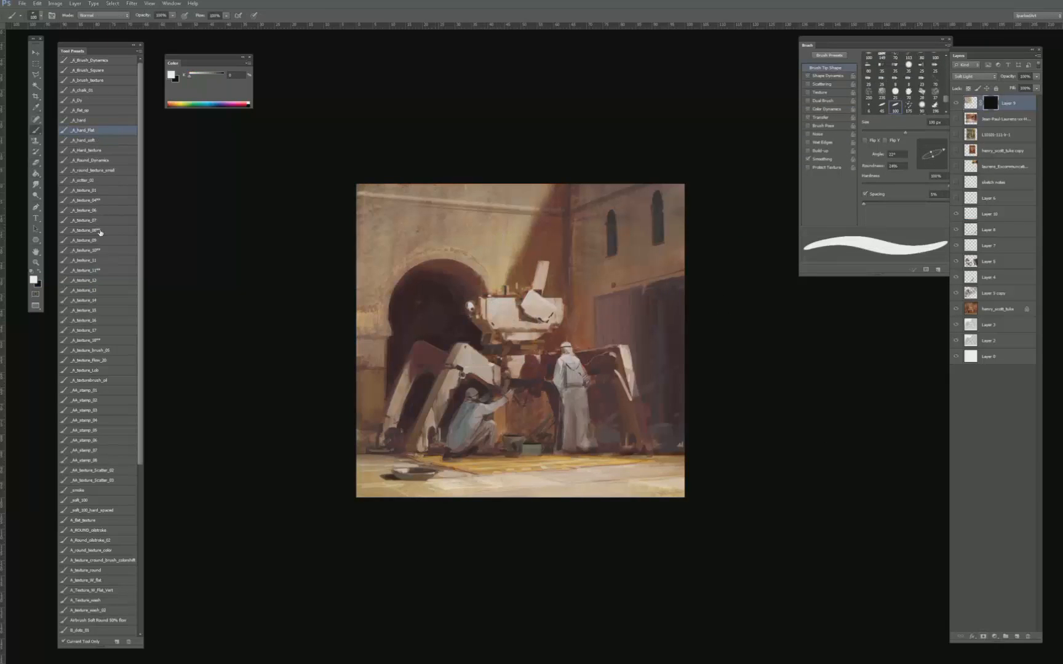
left_click(99, 231)
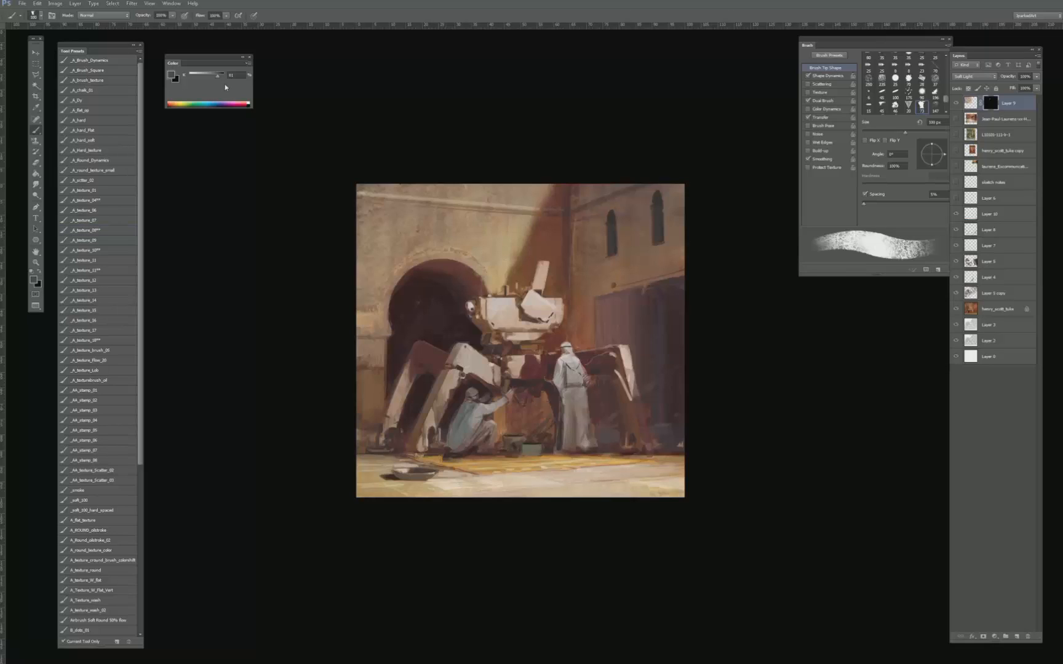
left_click_drag(226, 88, 244, 85)
key("x")
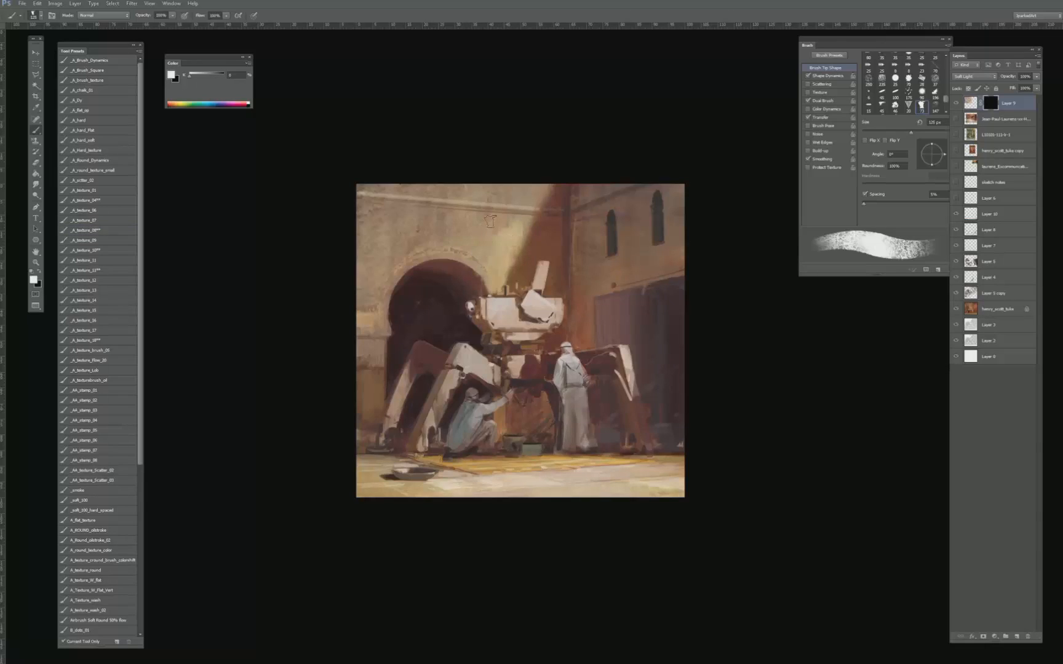
key("bracketleft")
key("bracketleft")
key("bracketleft")
key("bracketleft")
key("bracketleft")
key("bracketleft")
key("bracketleft")
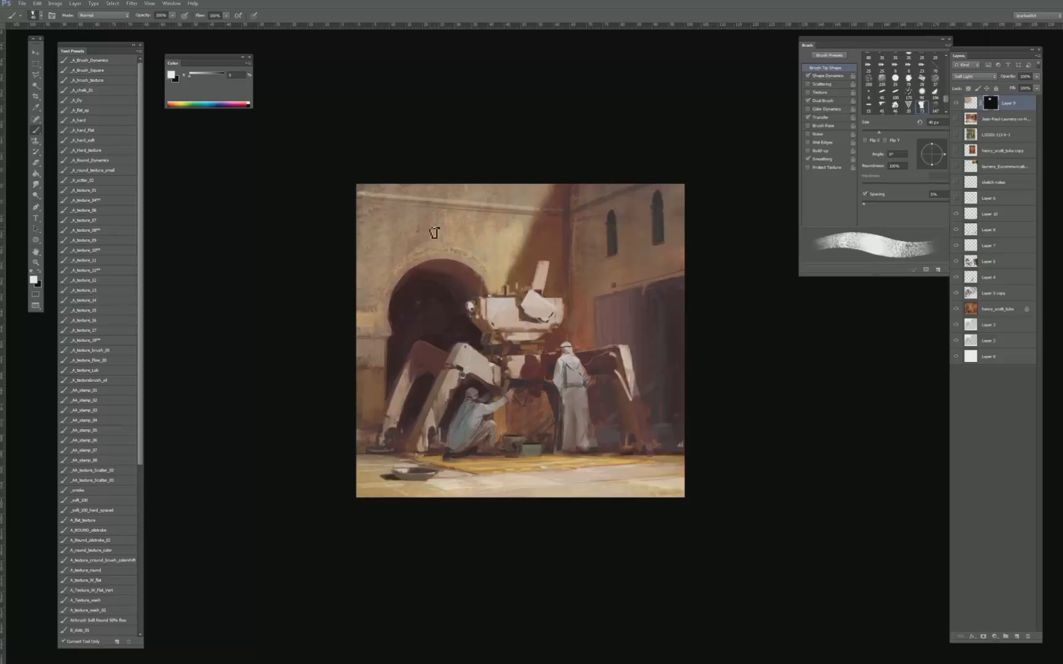
- Reveal more brick texture across the upper left wall on the mask, enlarging the brush to 175 px
key("bracketright")
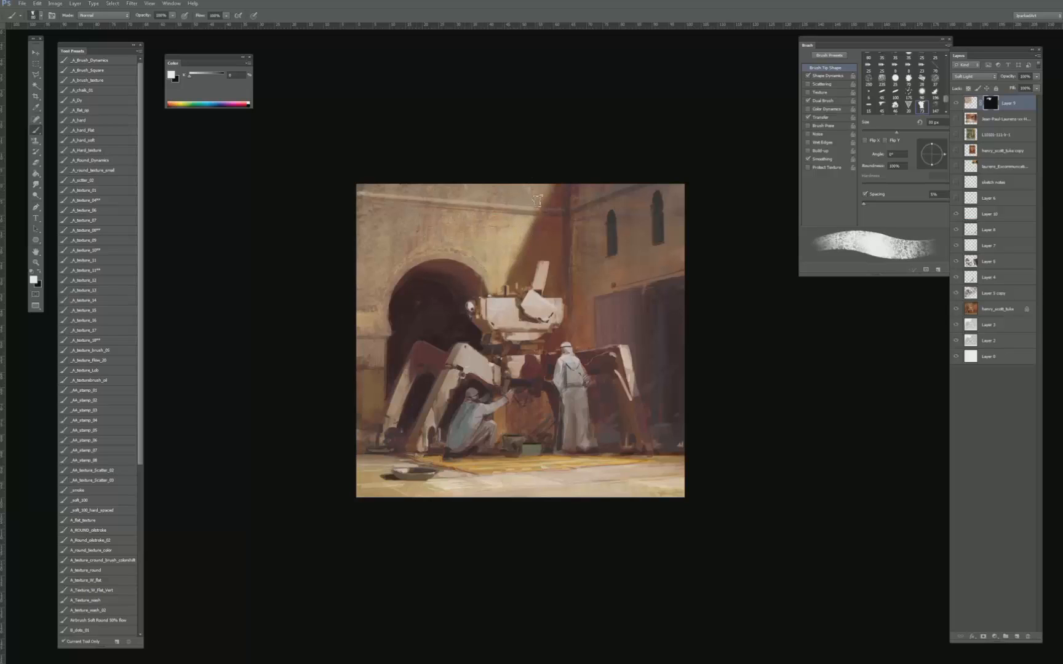
key("bracketright")
key("bracketright")
key("bracketright")
key("bracketright")
key("bracketright")
key("bracketright")
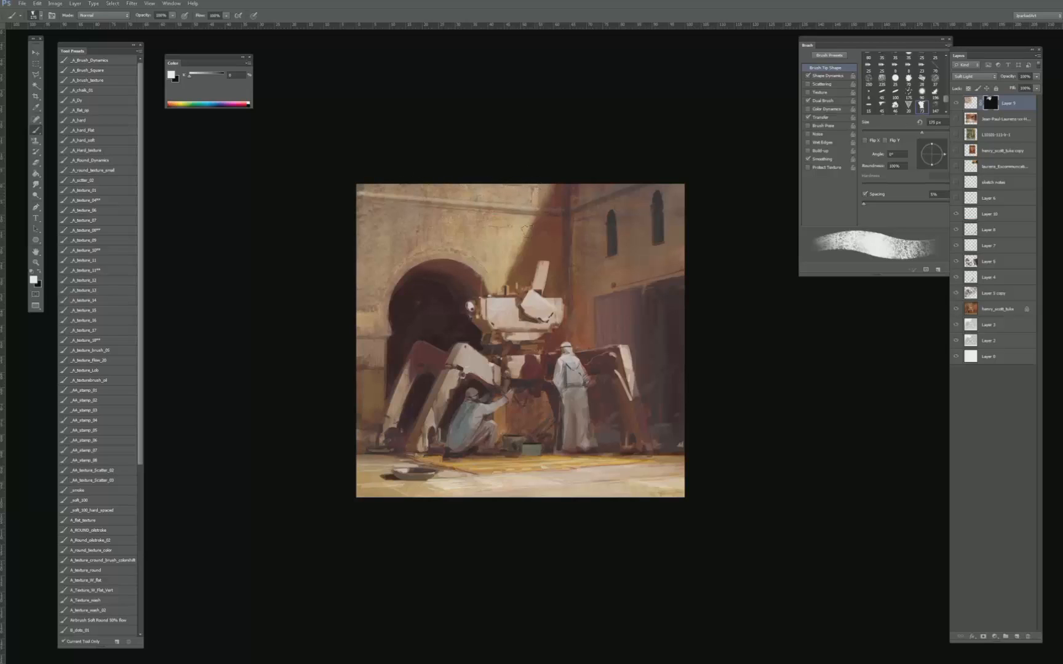
key("x")
key("x")
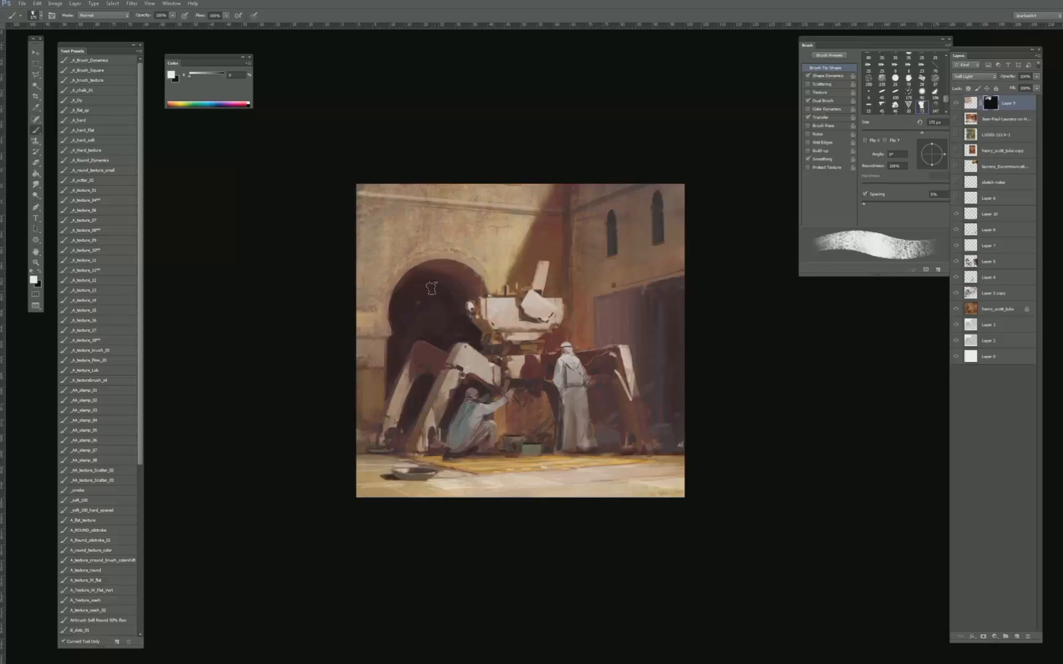
- Reveal texture lightly inside the arched doorway with the brush at 30% opacity, and move the masked layer below Layer 6
mouse_move(432, 288)
left_mouse_down()
mouse_move(426, 300)
mouse_move(408, 294)
left_mouse_up()
key("ctrl+z")
key("3")
left_click_drag(997, 102, 993, 205)
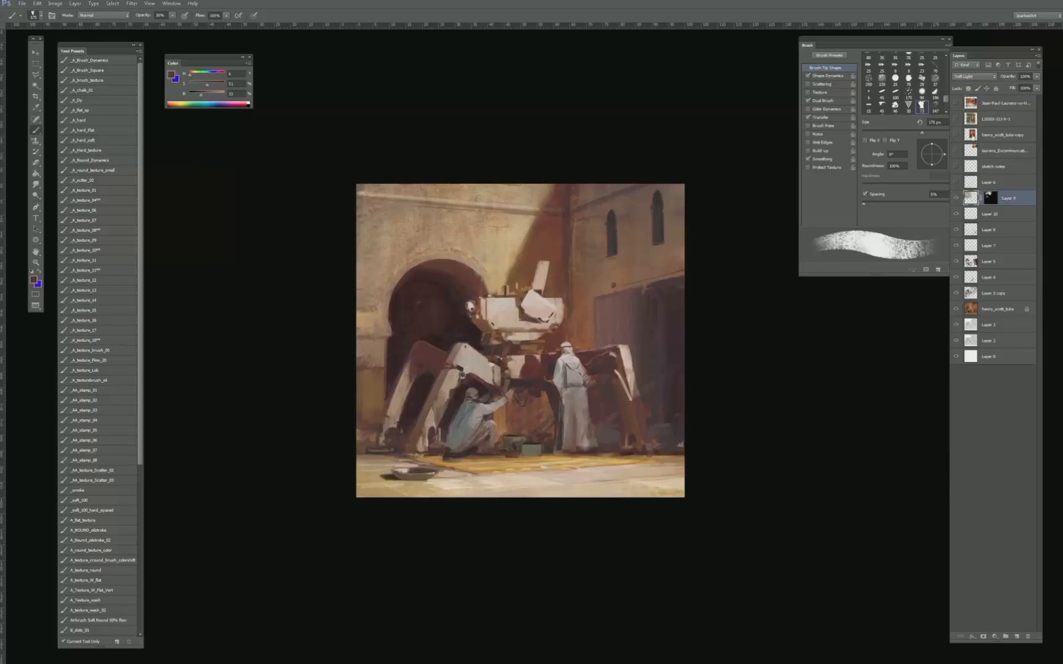
- Duplicate the Laurens painting, hide the original, and move and scale the copy to cover the whole canvas
left_click(957, 104)
left_click(1003, 103)
key("v")
left_click_drag(560, 352, 556, 363)
left_click_drag(573, 274, 537, 185)
left_click(957, 104)
left_click_drag(601, 275, 561, 269)
left_click_drag(630, 452, 693, 512)
key("Return")
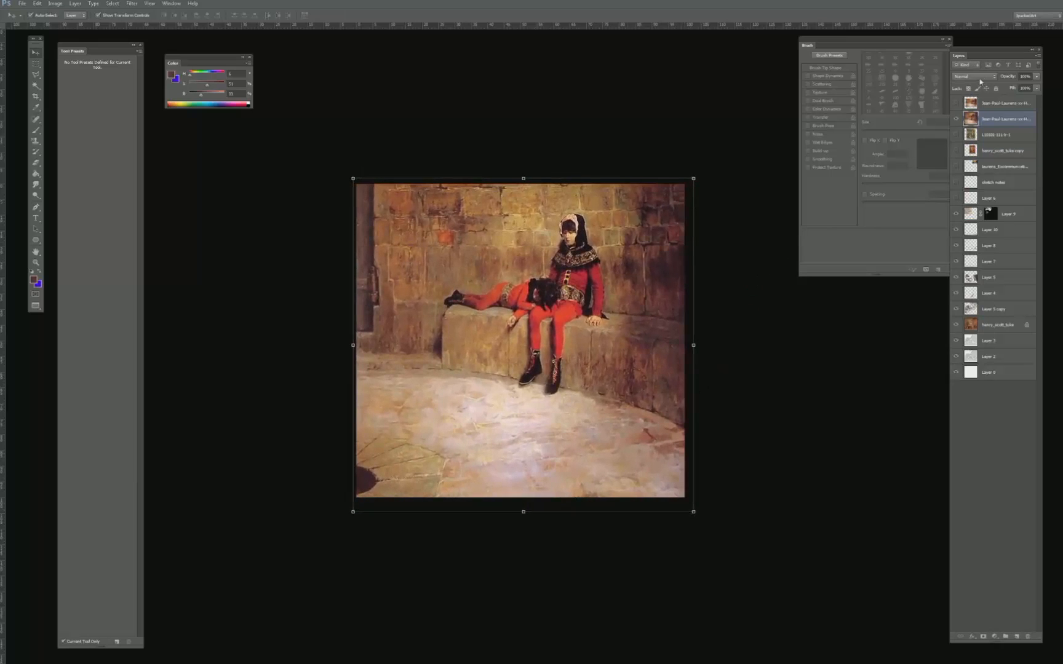
- Try Soft Light on the enlarged painting copy, and set its blend mode to Overlay
left_click(980, 79)
left_click(963, 185)
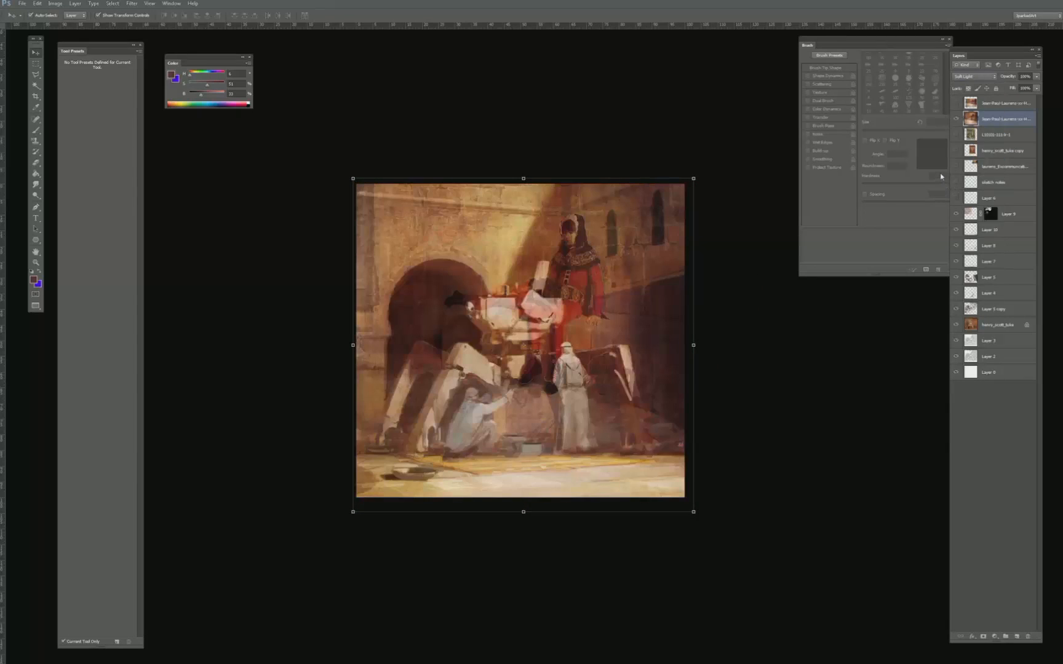
left_click(980, 74)
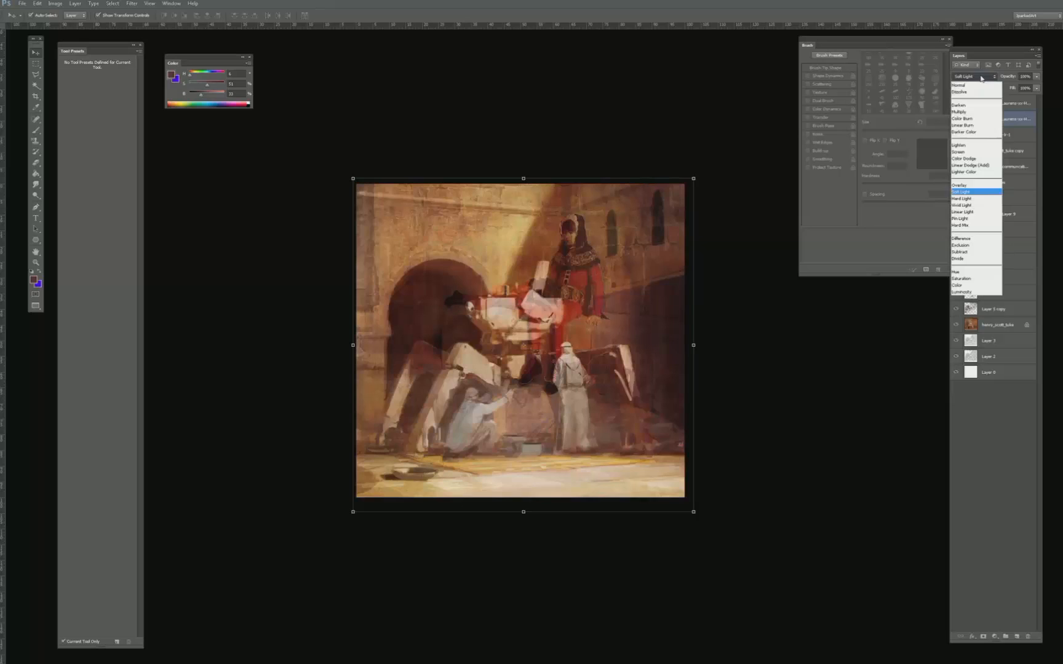
left_click(959, 183)
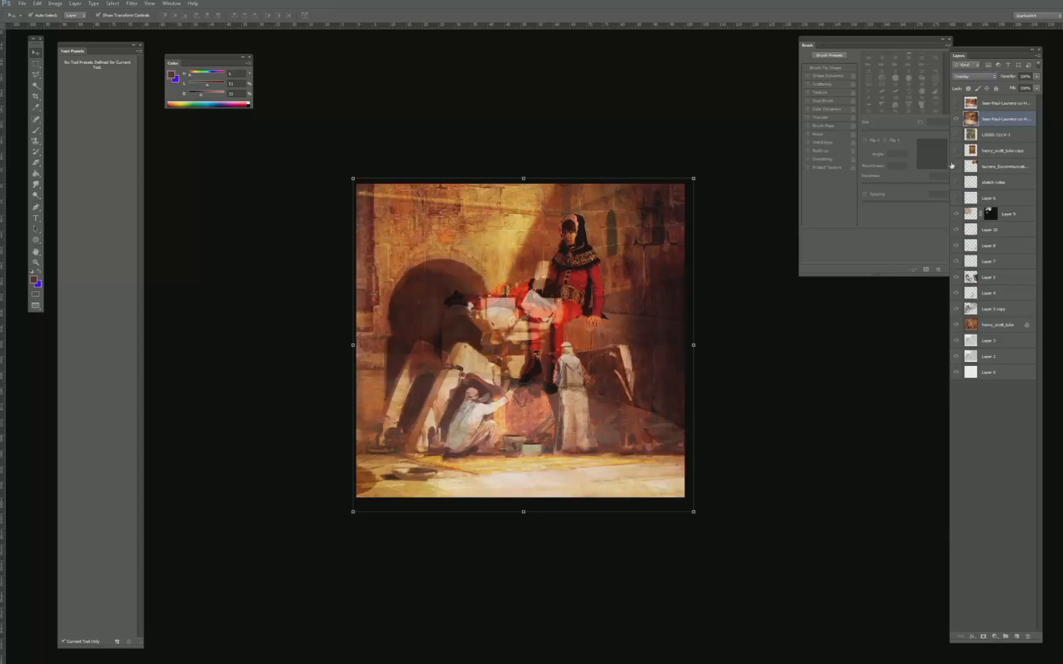
- Place the painting copy below Layer 6, smudge out its seated red figure with a 250 px brush, and nudge the layer slightly
left_click_drag(991, 127, 976, 203)
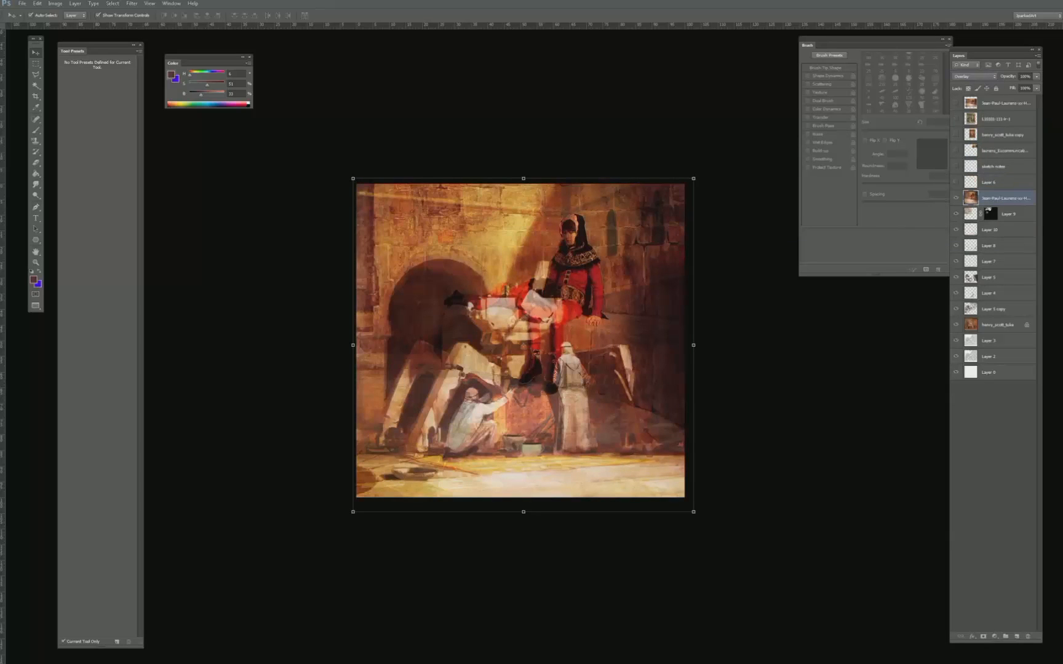
key("r")
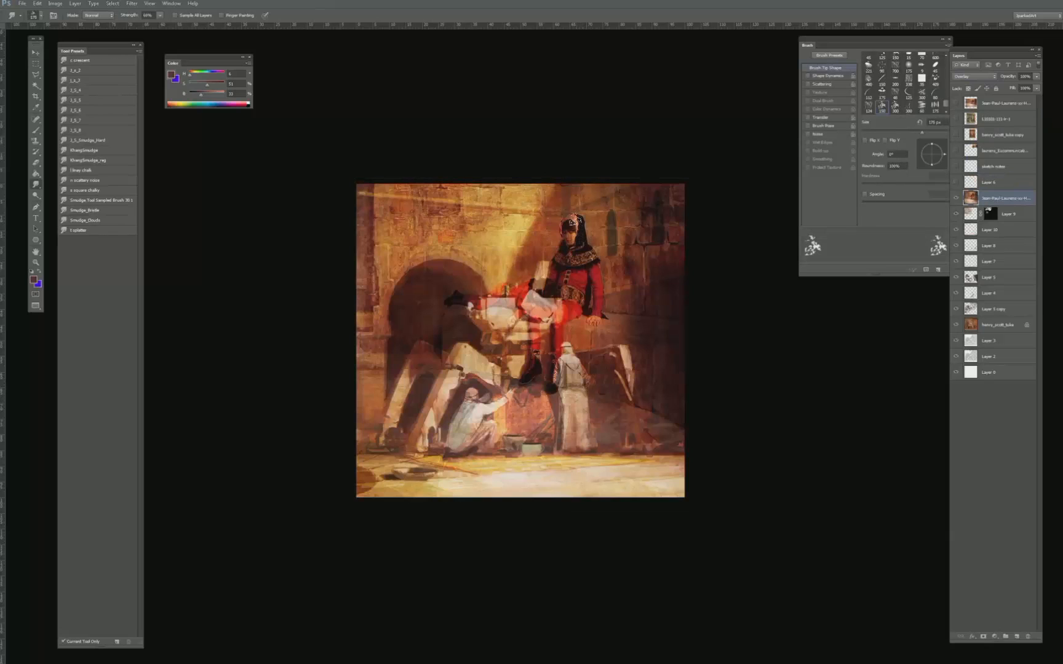
mouse_move(574, 220)
left_mouse_down()
mouse_move(586, 240)
mouse_move(565, 231)
mouse_move(558, 257)
mouse_move(589, 311)
mouse_move(557, 289)
mouse_move(532, 394)
mouse_move(524, 269)
left_mouse_up()
key("]")
key("]")
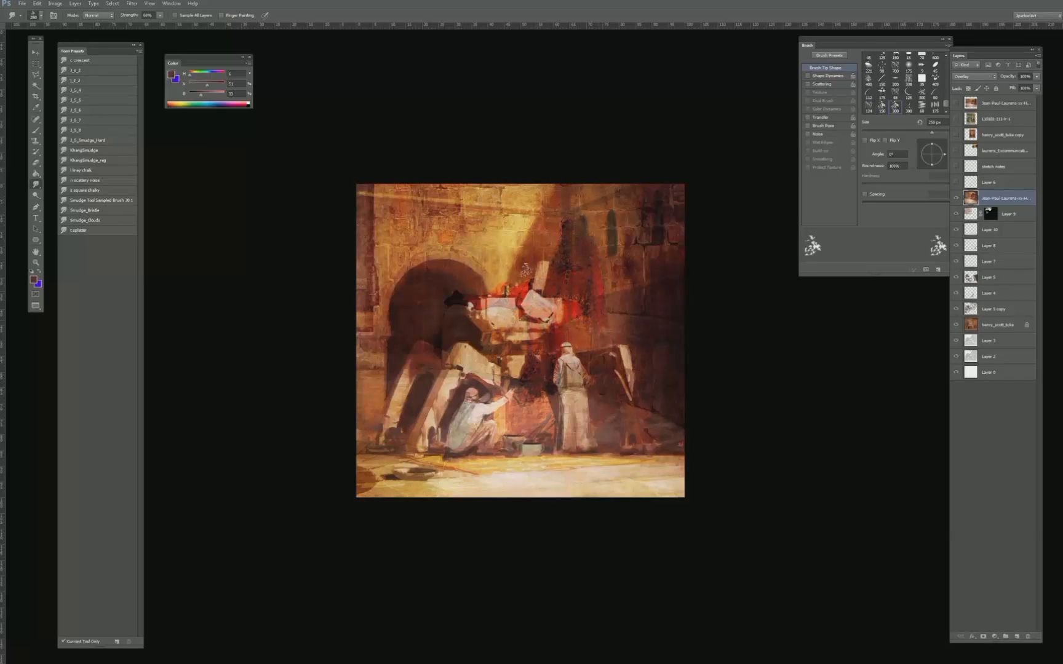
key("v")
left_click_drag(588, 278, 598, 280)
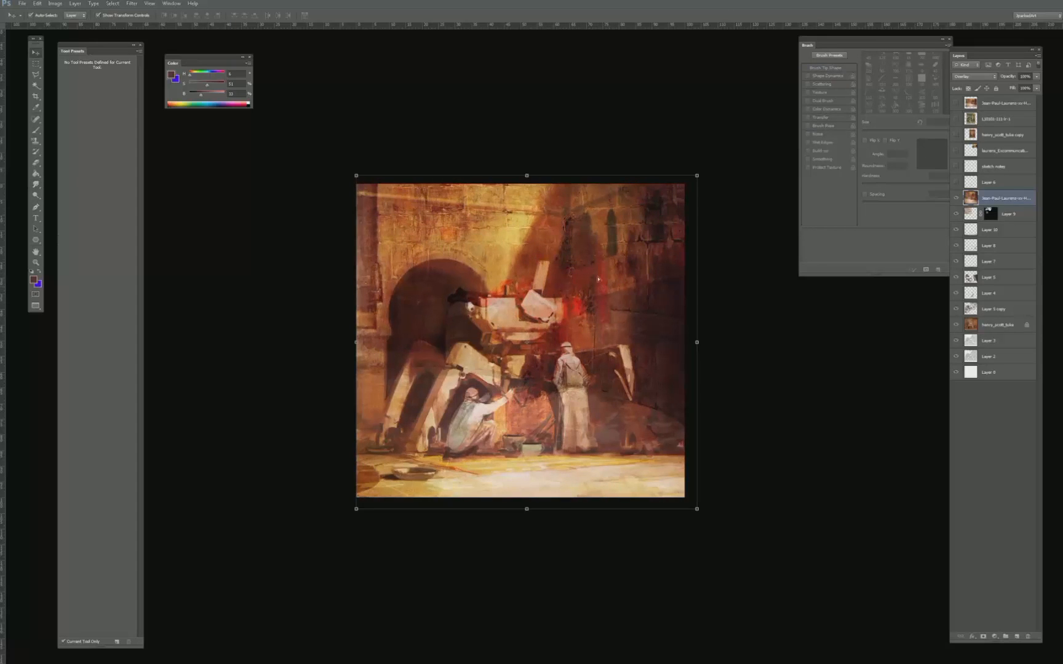
- Copy the left half of the painting copy onto a new layer, hide the source layer, and widen the pasted piece
key("m")
left_click_drag(509, 522, 511, 522)
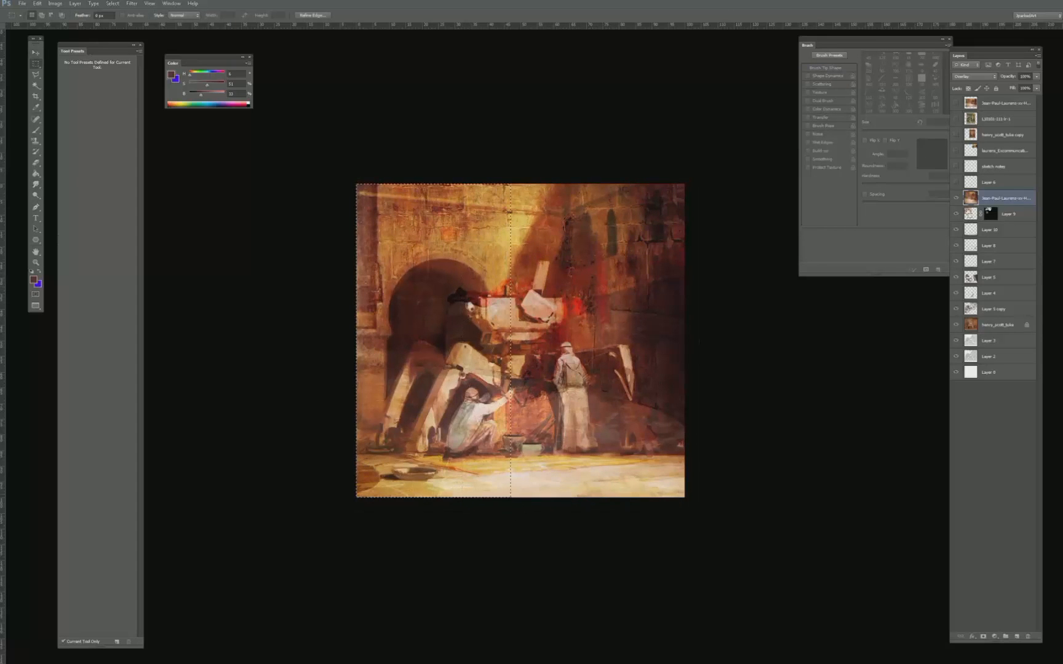
key("ctrl+c")
left_click(956, 198)
key("ctrl+v")
key("v")
left_click_drag(511, 340, 574, 345)
key("Return")
- Flip a duplicate of the pasted piece horizontally, butt it against the piece's right edge, and merge the two layers
left_click_drag(368, 335, 695, 341, "alt")
left_click_drag(582, 339, 572, 337)
key("Return")
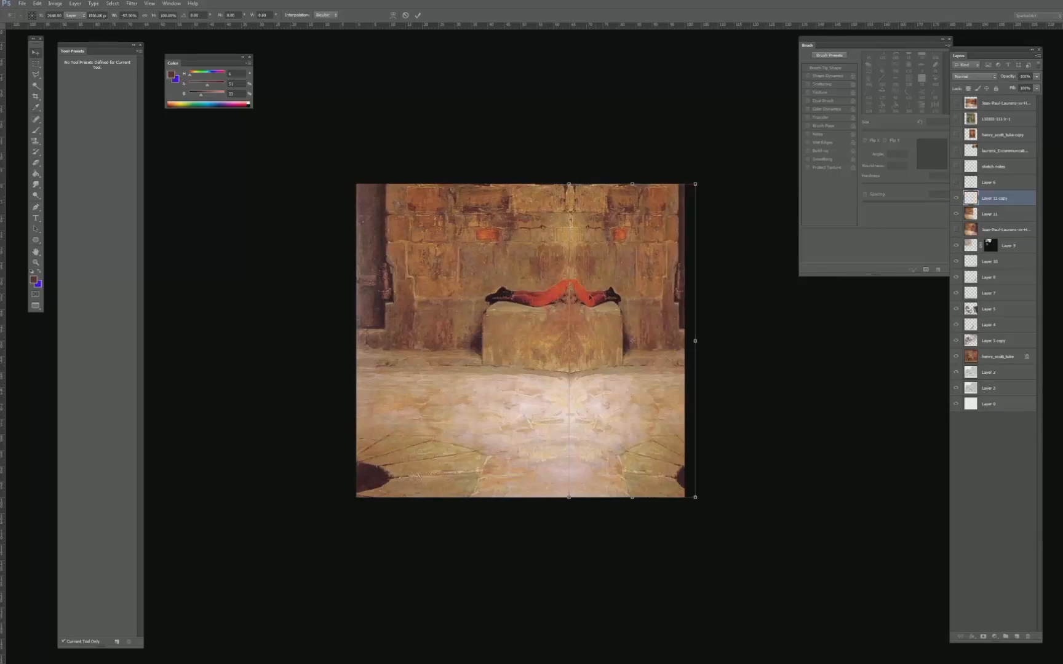
key("ctrl+e")
- Clone wall texture over the red legs and the bright orange bricks with an enlarged Clone Stamp
key("s")
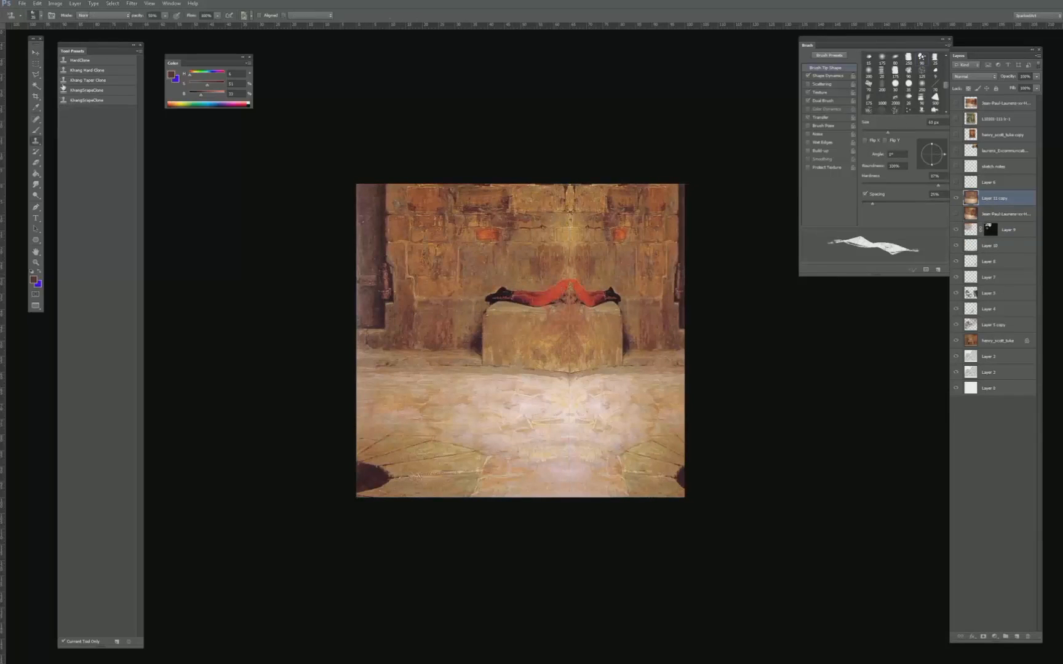
left_click(37, 120)
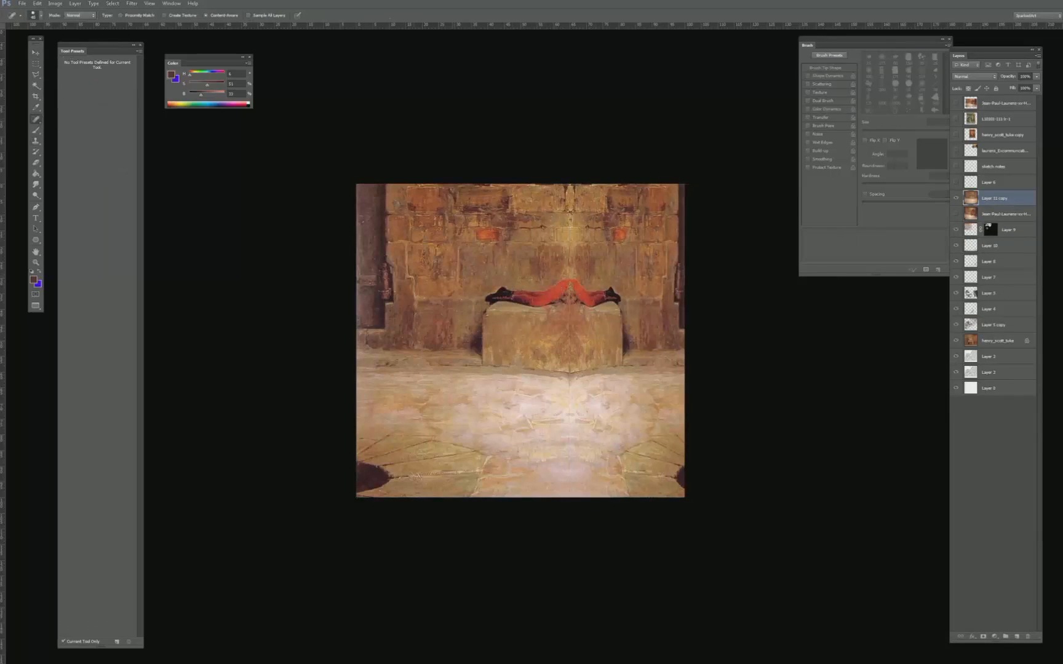
key("s")
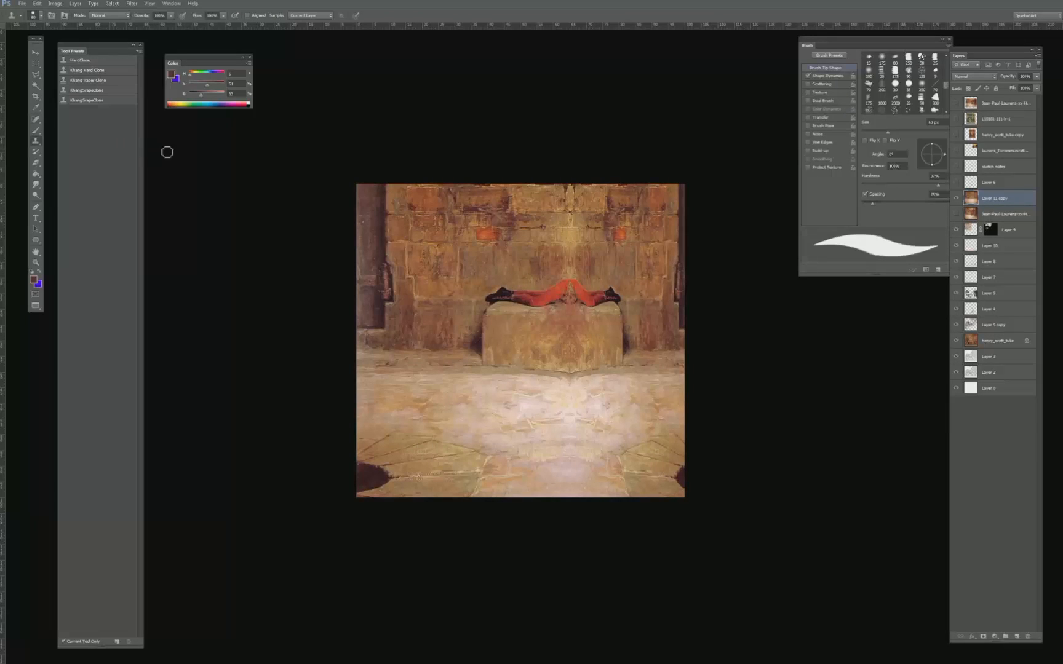
key("bracketright")
key("bracketright")
key("bracketright")
key("bracketright")
mouse_move(496, 297)
left_mouse_down()
mouse_move(547, 295)
mouse_move(518, 317)
mouse_move(561, 288)
mouse_move(613, 299)
mouse_move(615, 277)
left_mouse_up()
left_click(501, 256, "alt")
key("bracketright")
left_click_drag(620, 237, 622, 233)
left_click_drag(489, 232, 478, 229)
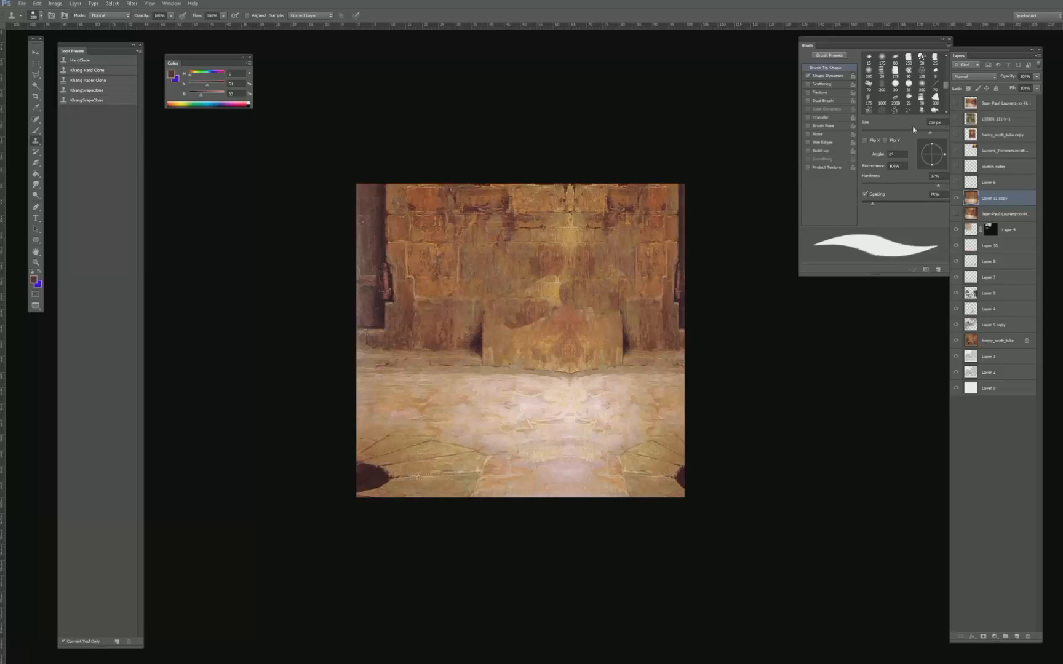
- Clone floor texture over the dark spot in the lower left corner, and stone over the dark doorway at the left edge
left_click(384, 429, "alt")
mouse_move(385, 469)
left_mouse_down()
mouse_move(368, 477)
mouse_move(383, 481)
left_mouse_up()
left_click(370, 460)
left_click(371, 481)
left_click(419, 458, "alt")
mouse_move(364, 472)
left_mouse_down()
mouse_move(359, 465)
mouse_move(377, 489)
left_mouse_up()
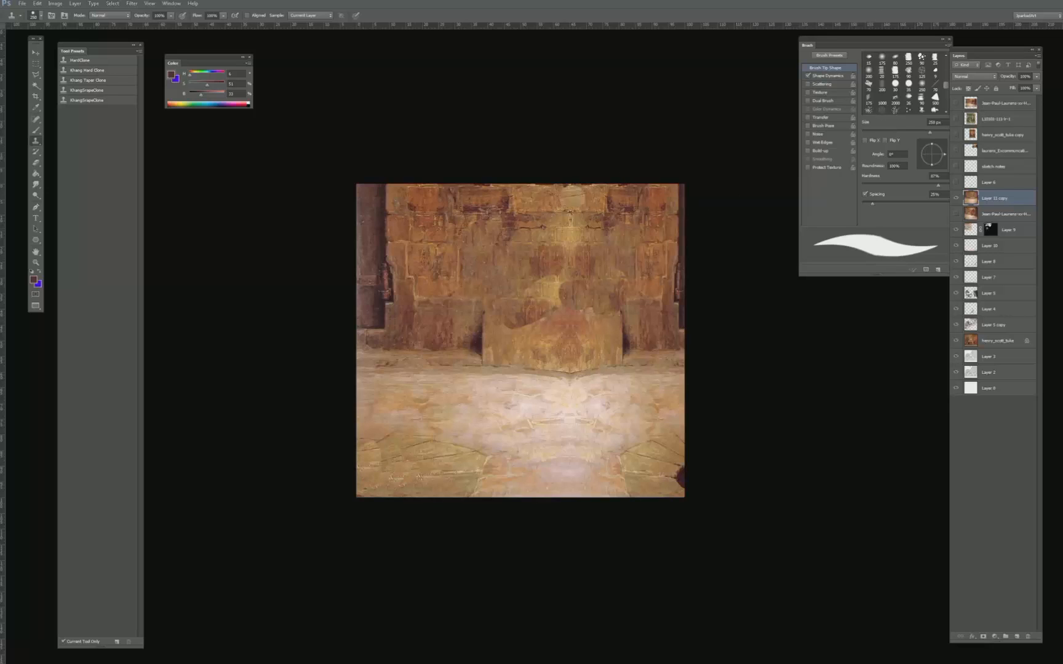
left_click(392, 295, "alt")
left_click_drag(389, 324, 376, 213)
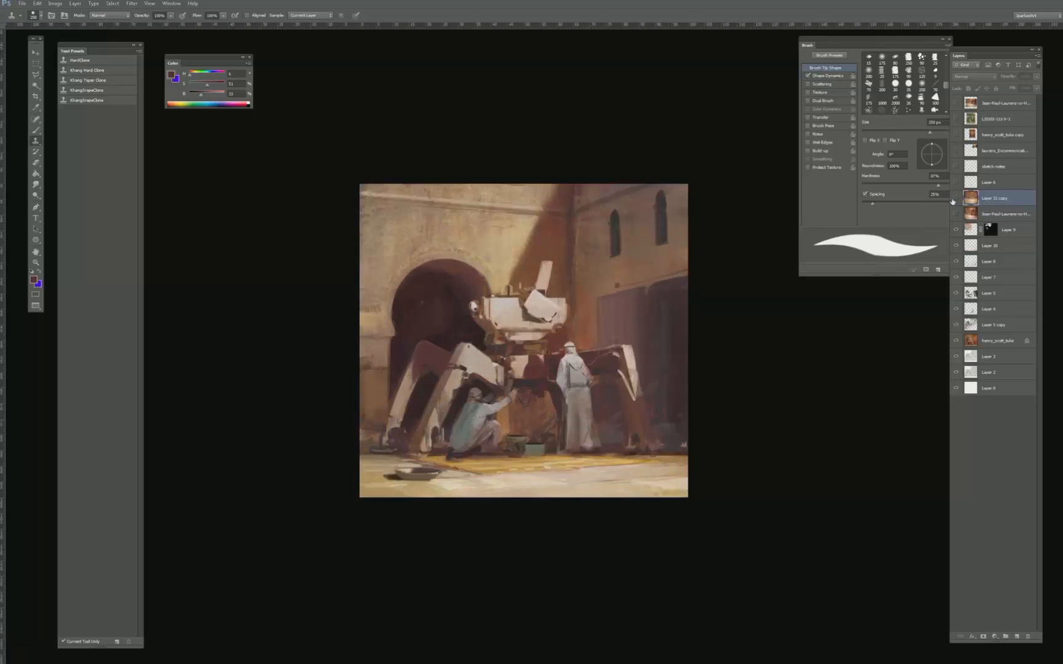
- Try Soft Light, Overlay and Color Burn on the mirrored texture layer, and settle on the Multiply blend mode
left_click(956, 198)
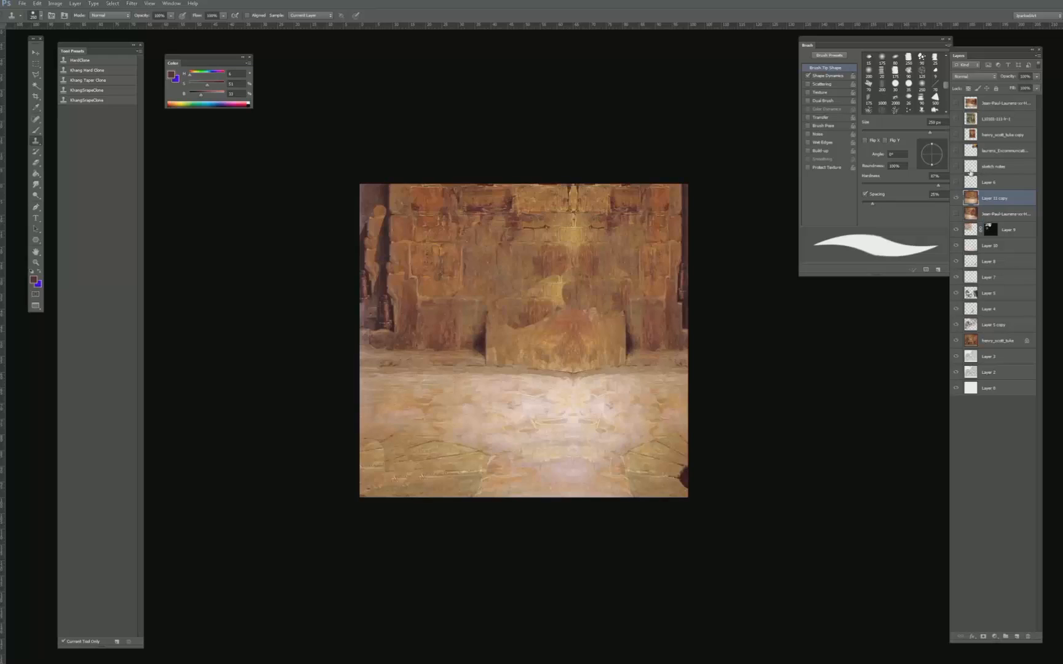
left_click(980, 76)
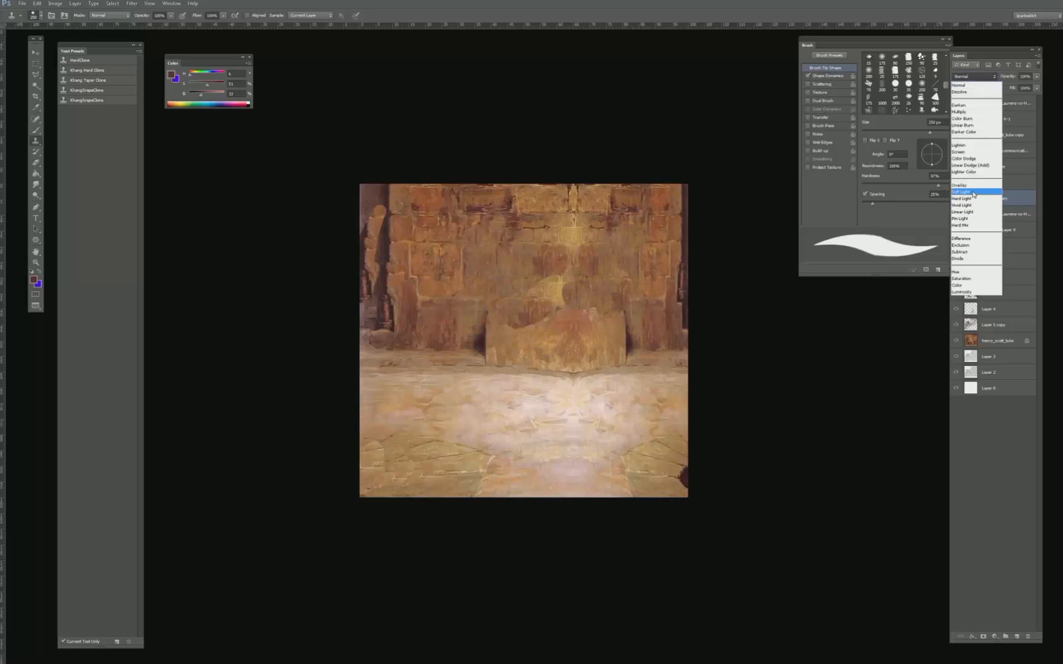
left_click(974, 197)
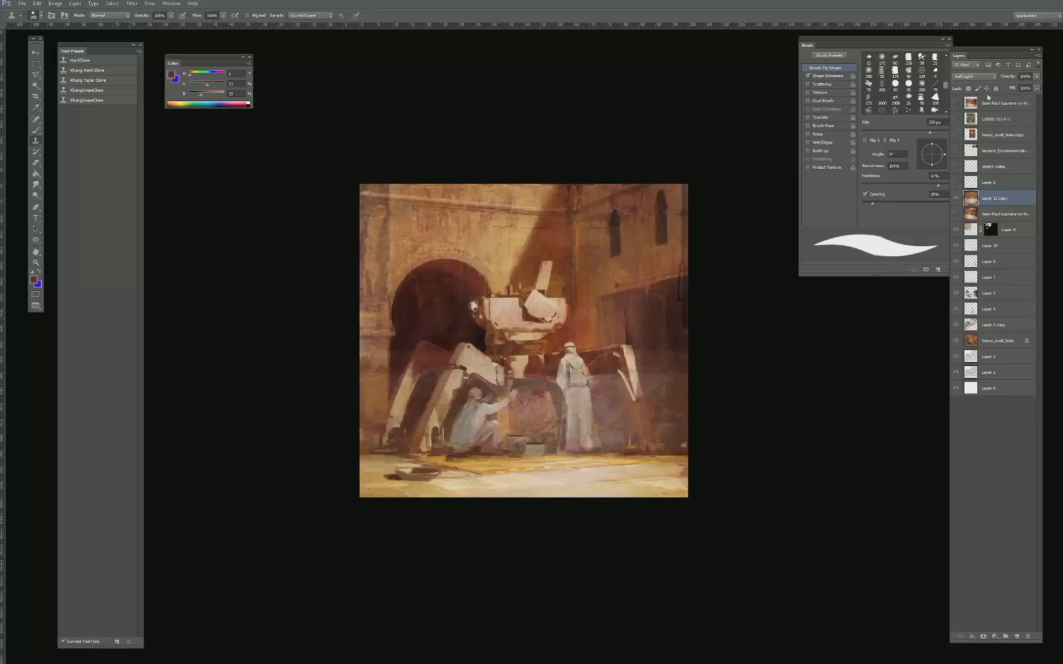
left_click(980, 77)
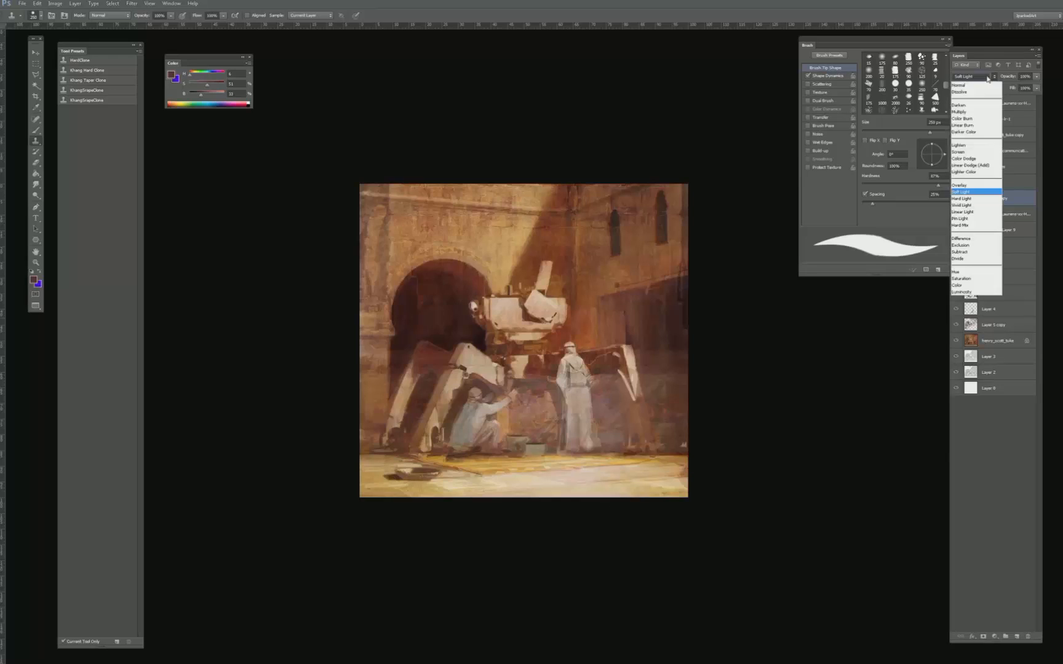
left_click(975, 189)
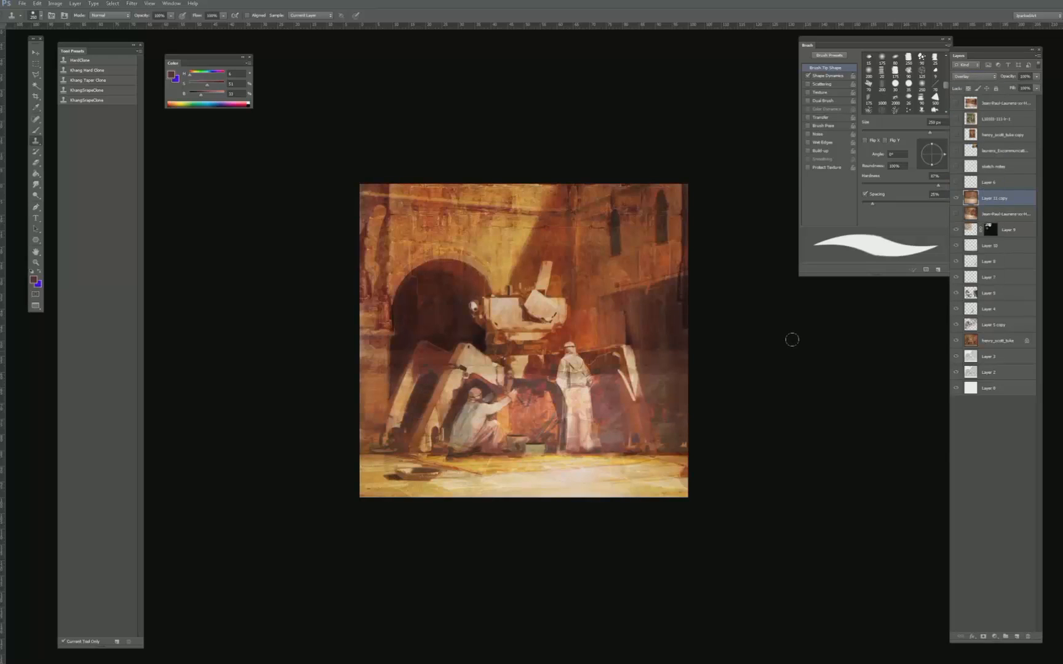
left_click(975, 78)
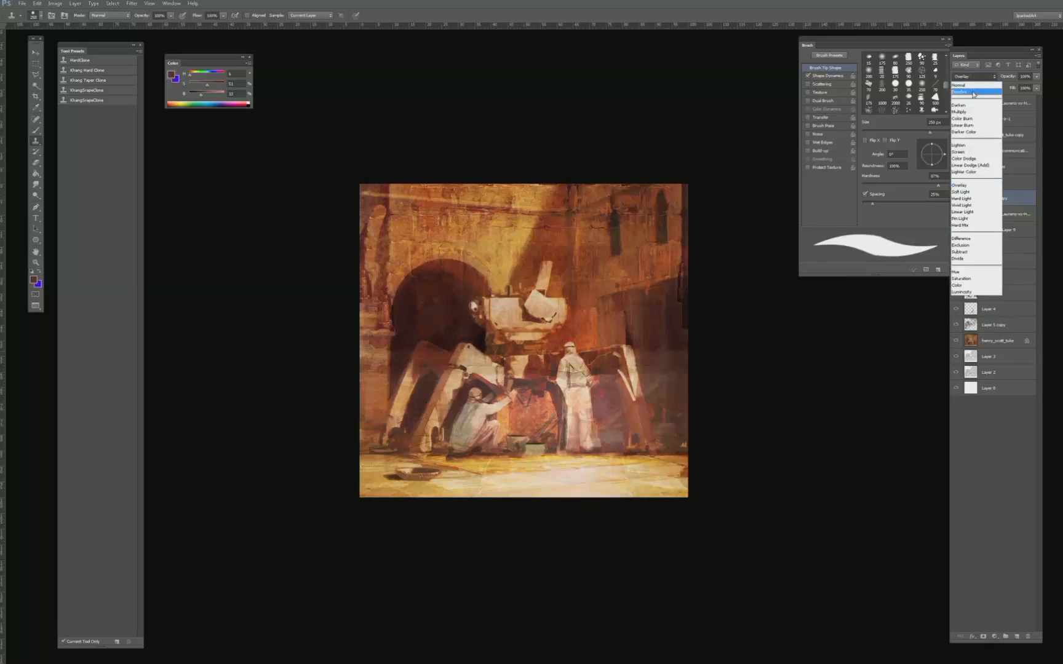
left_click(973, 89)
key("Down")
key("Down")
key("Down")
key("Down")
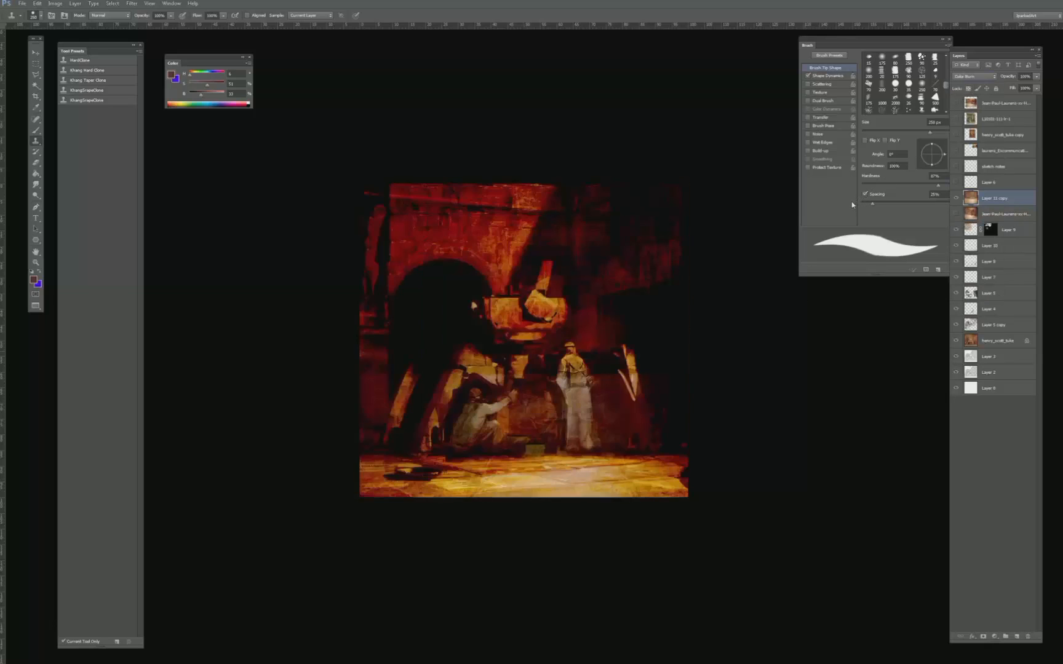
key("Down")
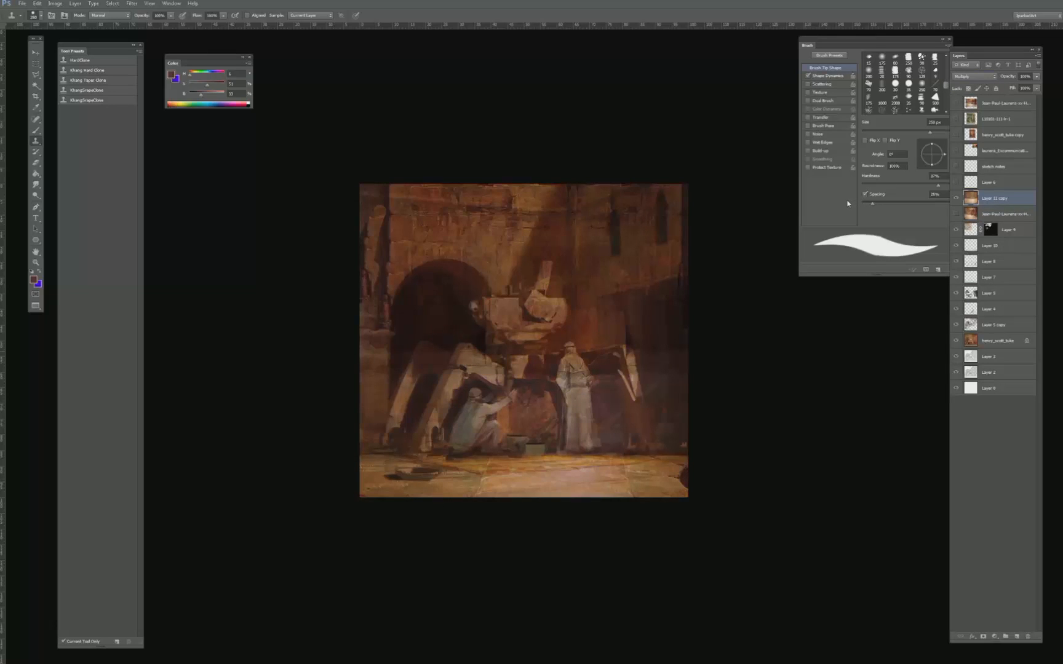
key("Up")
- Lower the saturation of the Multiply texture layer with Hue/Saturation
key("ctrl+u")
left_click_drag(775, 172, 754, 171)
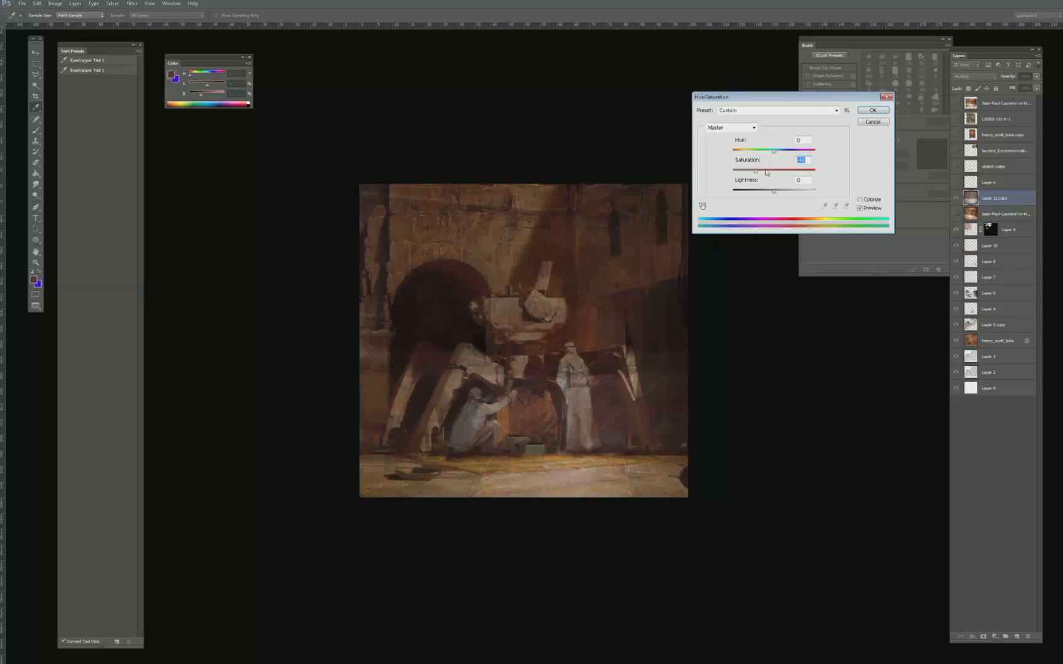
key("Return")
- Add a layer mask to the texture layer and fill it with black to hide the texture
left_click(983, 637)
key("d")
key("g")
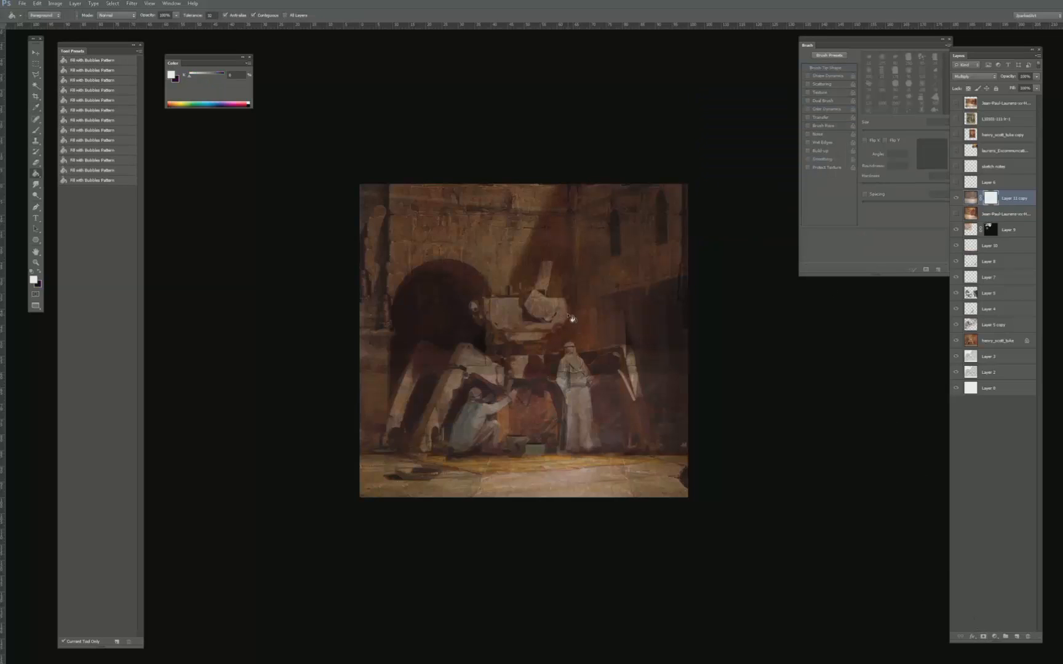
key("x")
left_click(572, 318)
- Reveal texture on the shadowed right wall by painting white on the mask with the _A_hard_soft brush, up to 200 px
key("b")
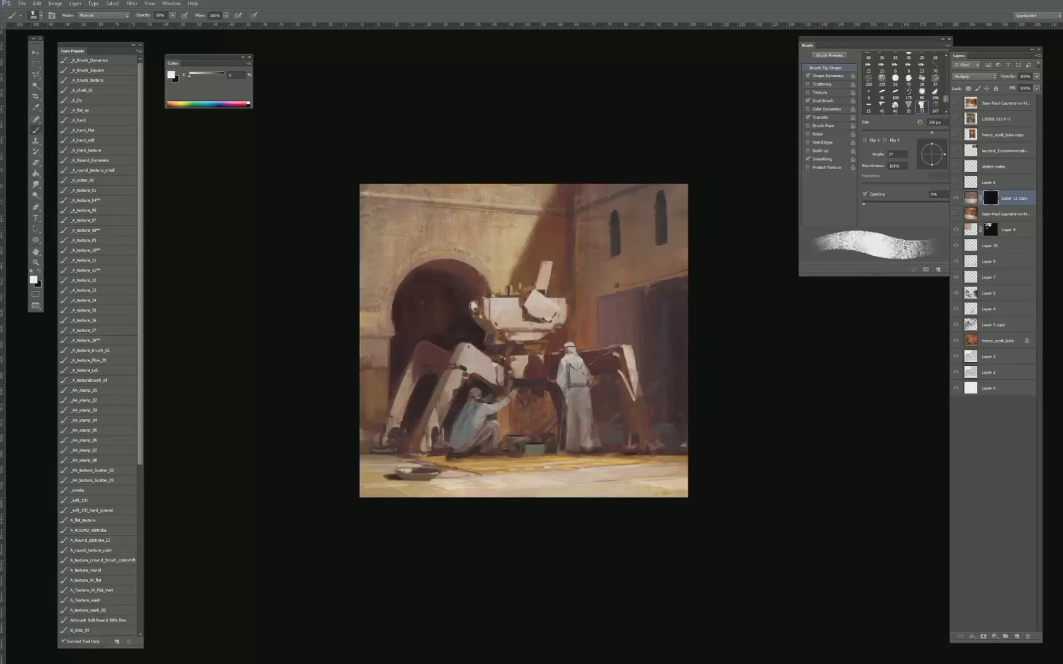
left_click(86, 141)
mouse_move(667, 159)
left_mouse_down()
mouse_move(686, 145)
mouse_move(659, 315)
mouse_move(641, 300)
mouse_move(621, 178)
mouse_move(606, 335)
mouse_move(592, 184)
mouse_move(586, 331)
mouse_move(573, 342)
mouse_move(559, 248)
left_mouse_up()
mouse_move(638, 352)
left_mouse_down()
mouse_move(653, 435)
mouse_move(675, 332)
mouse_move(684, 440)
left_mouse_up()
key("bracketright")
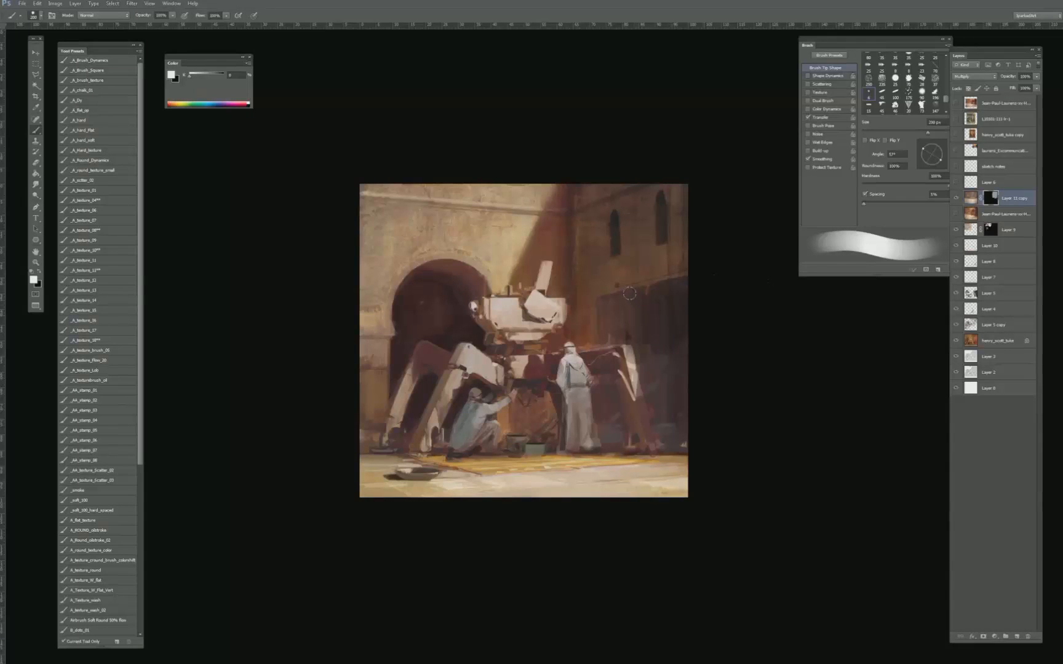
- Reveal more texture over the dark doors and shadowed lower right wall with smaller brush sizes, ending at 100 px
key("bracketleft")
key("bracketleft")
left_click_drag(675, 435, 682, 444)
left_click(672, 316, "alt")
left_click_drag(656, 342, 638, 335)
mouse_move(647, 407)
left_mouse_down()
mouse_move(637, 352)
mouse_move(615, 401)
mouse_move(614, 444)
mouse_move(600, 376)
left_mouse_up()
key("bracketleft")
key("bracketright")
key("bracketright")
key("bracketright")
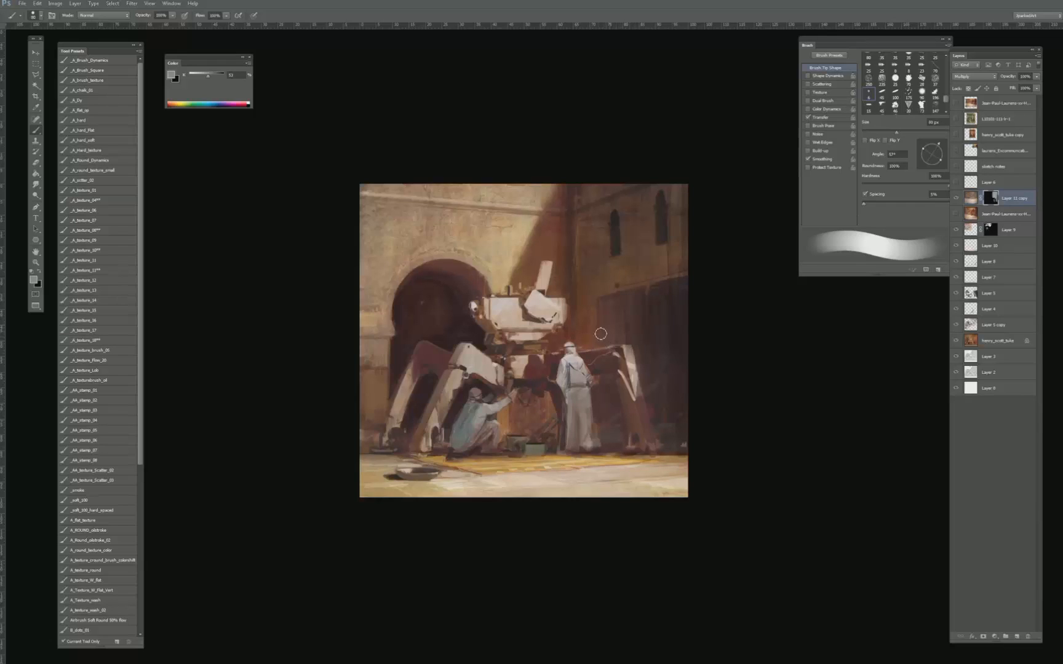
key("bracketright")
- Compare the scene with and without the masked texture layer
left_click(956, 198)
left_click(956, 198)
left_click(956, 198)
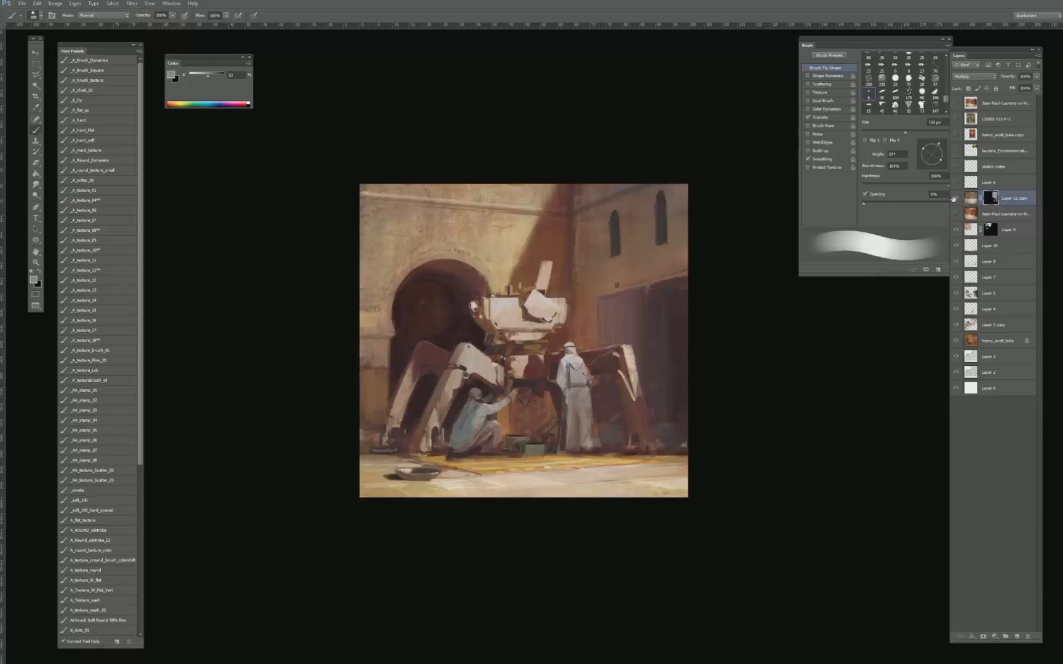
left_click(956, 198)
key("x")
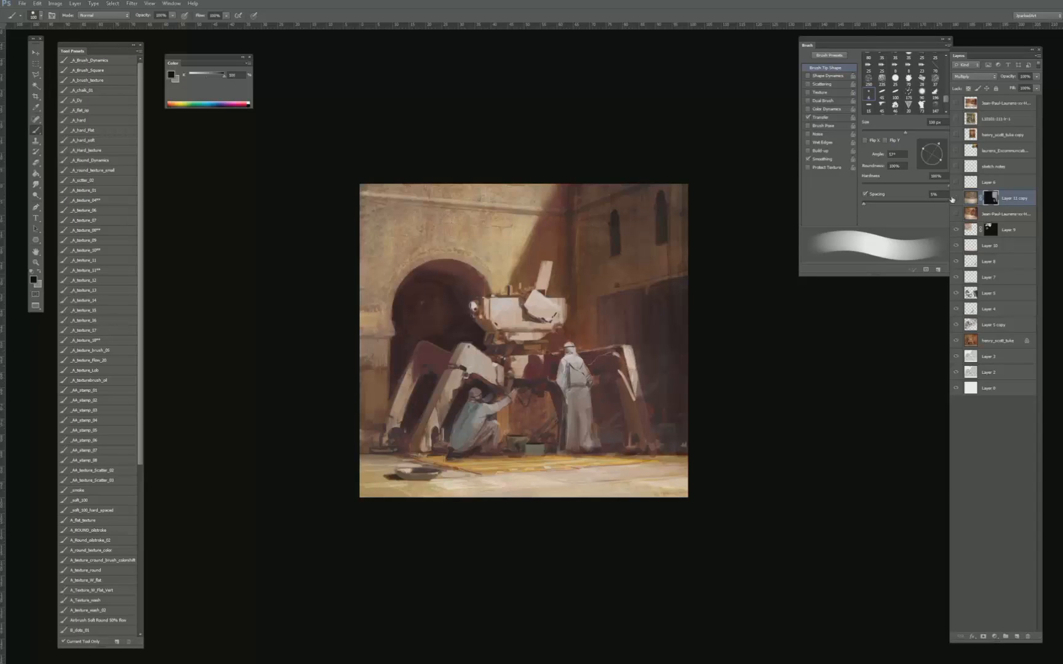
left_click(955, 198)
left_click(956, 198)
key("x")
key("bracketleft")
key("bracketleft")
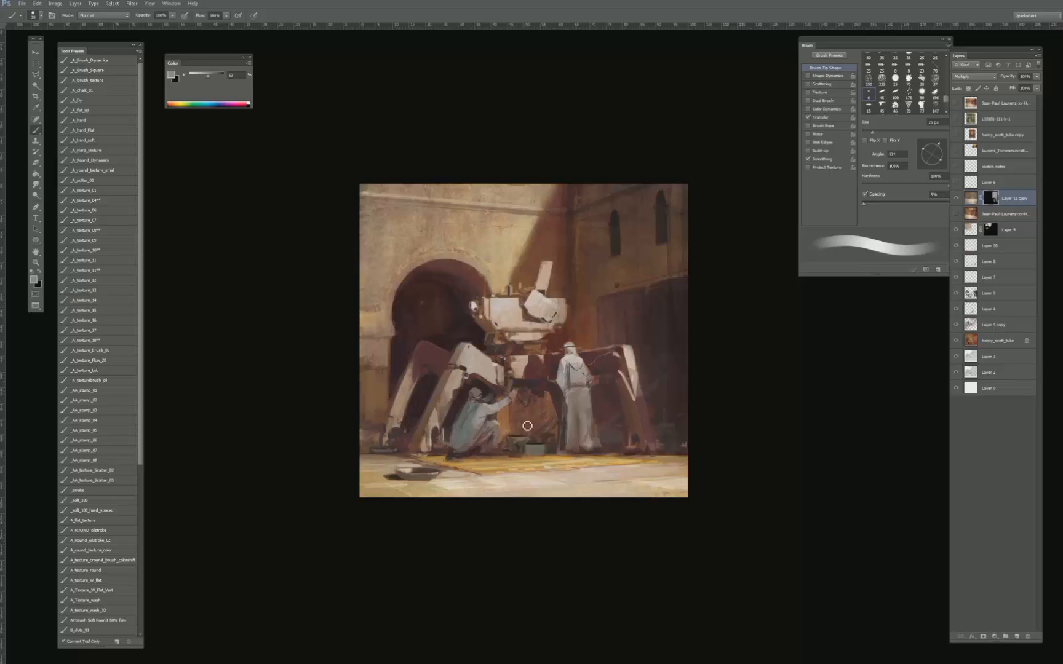
key("ctrl+minus")
key("ctrl+minus")
key("ctrl+minus")
key("ctrl+plus")
key("ctrl+plus")
key("ctrl+plus")
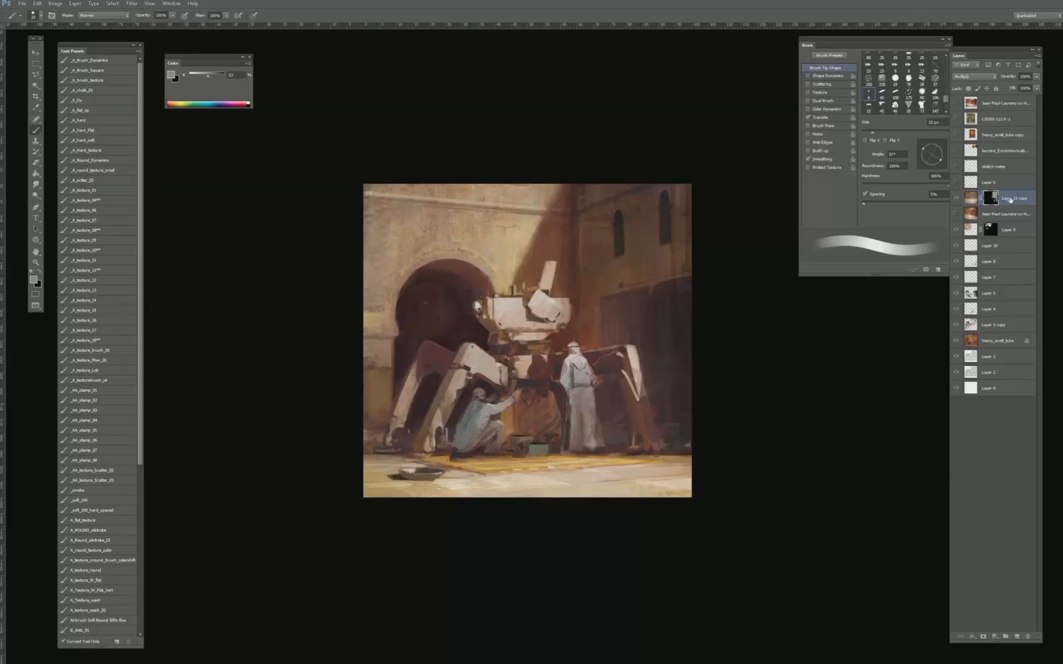
- Try texture strokes beside the left arch and on the machine's front leg with a 70 px brush, undoing both
key("bracketright")
key("bracketright")
key("bracketright")
key("bracketright")
key("bracketright")
key("bracketright")
key("bracketright")
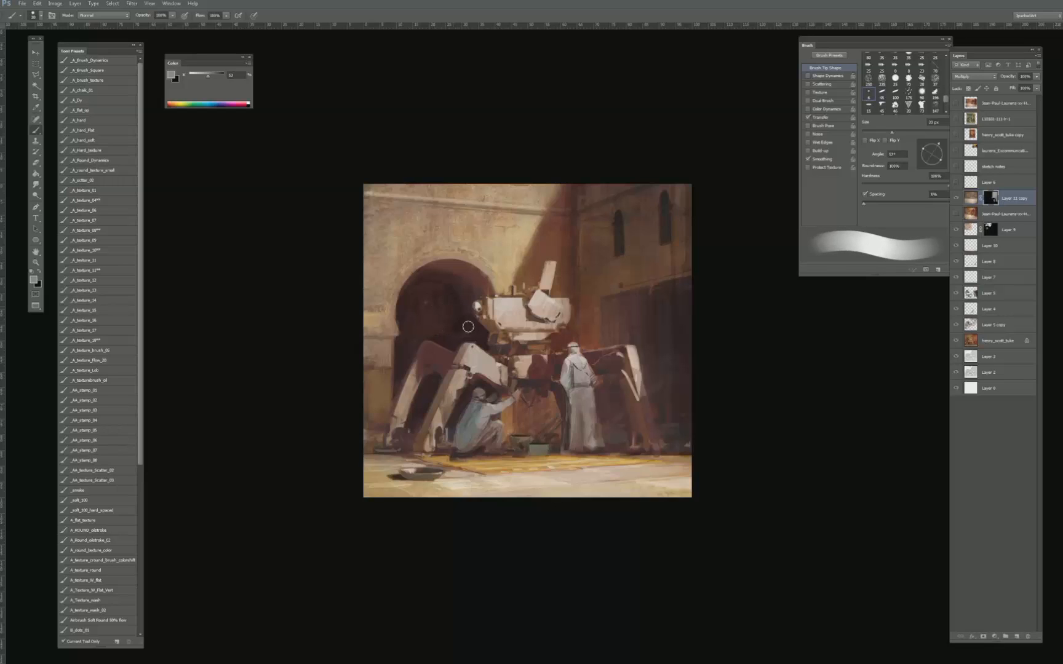
left_click_drag(397, 323, 378, 374)
key("ctrl+z")
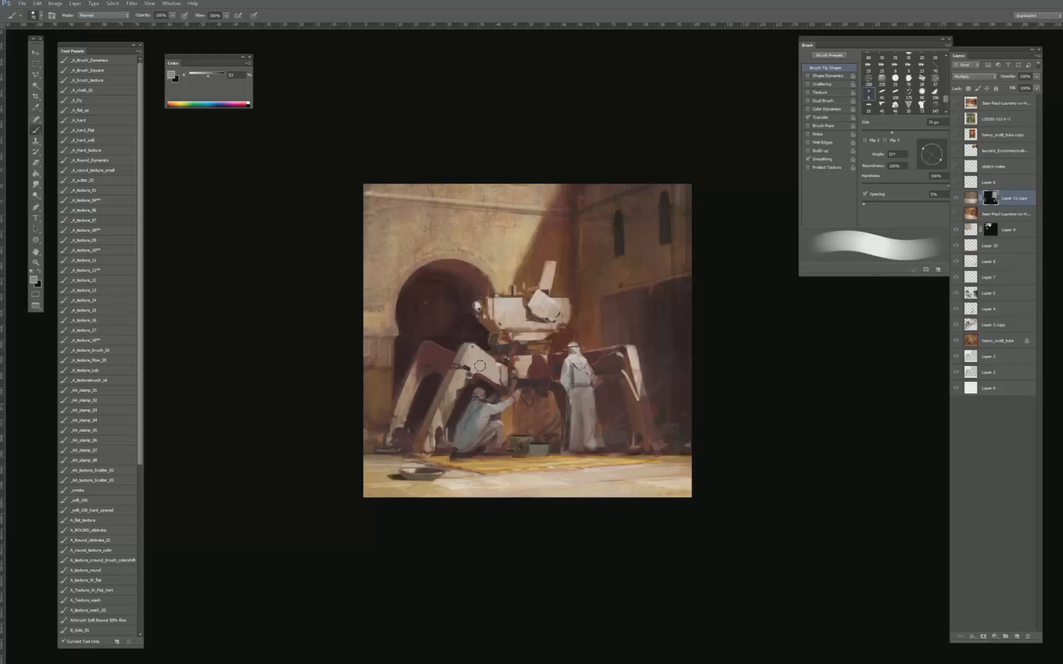
left_click_drag(484, 377, 488, 363)
key("ctrl+z")
- Reveal texture across the floor along the lower edge of the painting with the brush at 125 px
key("bracketleft")
key("bracketleft")
key("bracketleft")
key("bracketleft")
key("bracketleft")
key("bracketleft")
key("bracketleft")
key("bracketleft")
key("bracketleft")
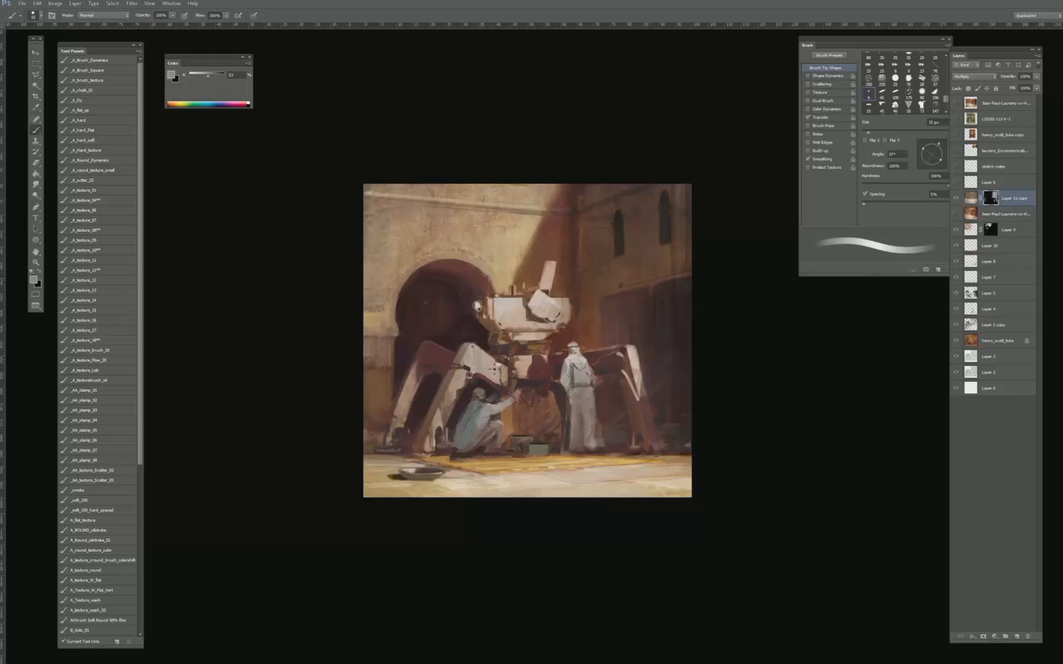
key("bracketright")
key("bracketright")
key("bracketright")
key("bracketright")
key("bracketright")
key("bracketright")
key("bracketright")
key("bracketright")
key("bracketright")
key("bracketright")
key("bracketright")
key("bracketright")
key("bracketright")
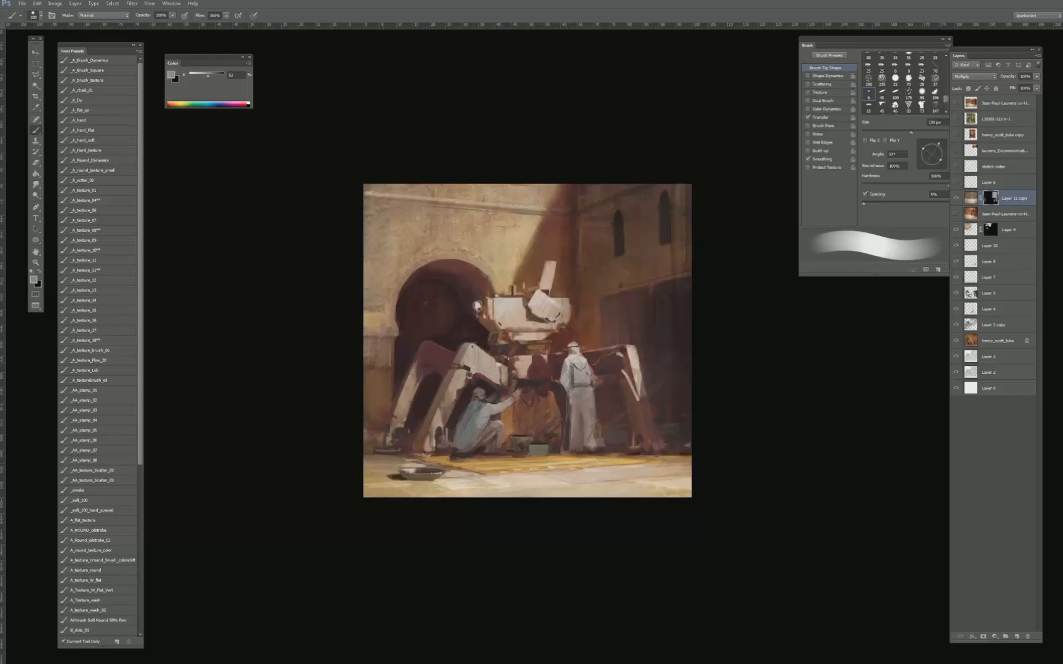
mouse_move(349, 487)
left_mouse_down()
mouse_move(617, 486)
mouse_move(360, 503)
mouse_move(695, 477)
mouse_move(783, 459)
left_mouse_up()
key("ctrl+minus")
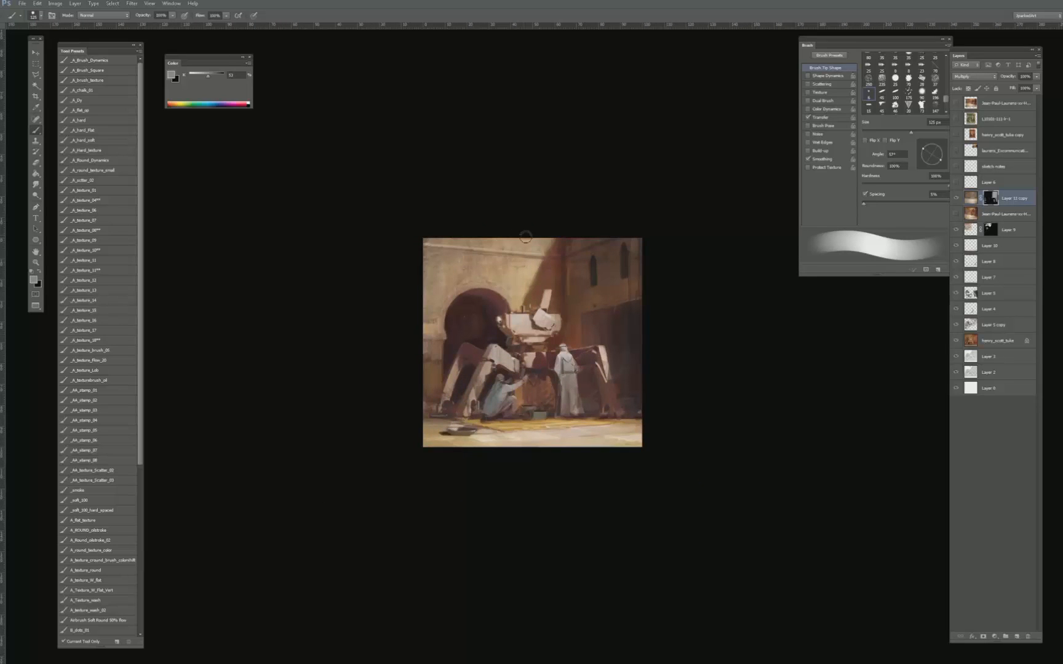
key("ctrl+plus")
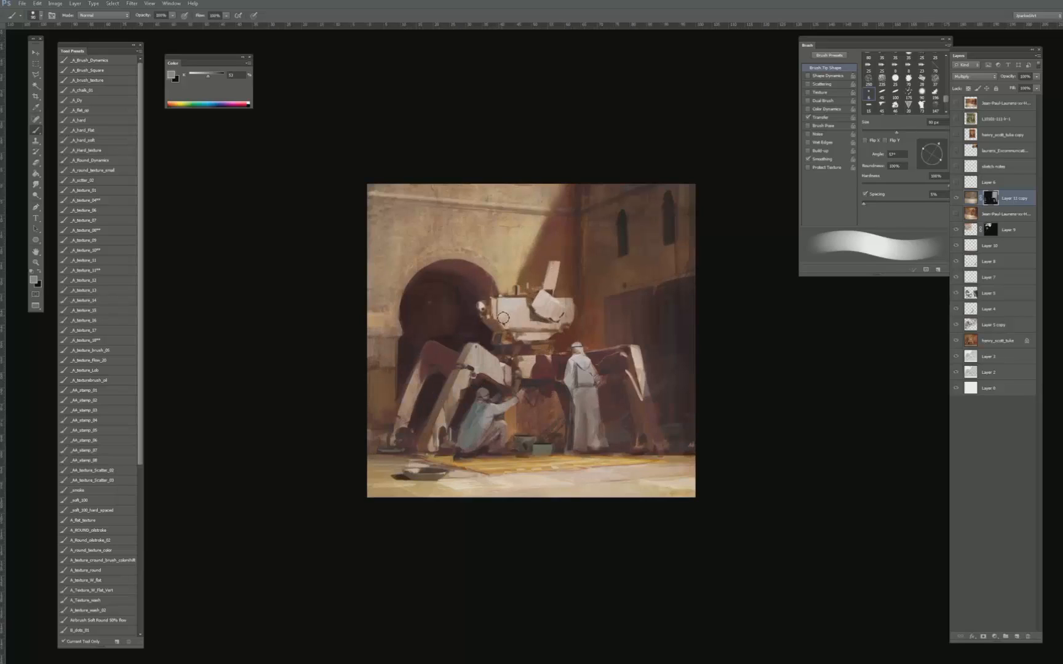
- Reduce the brush to 35 px and paste a merged copy of the whole scene as a new layer
key("bracketleft")
key("bracketleft")
key("bracketleft")
key("bracketleft")
key("bracketleft")
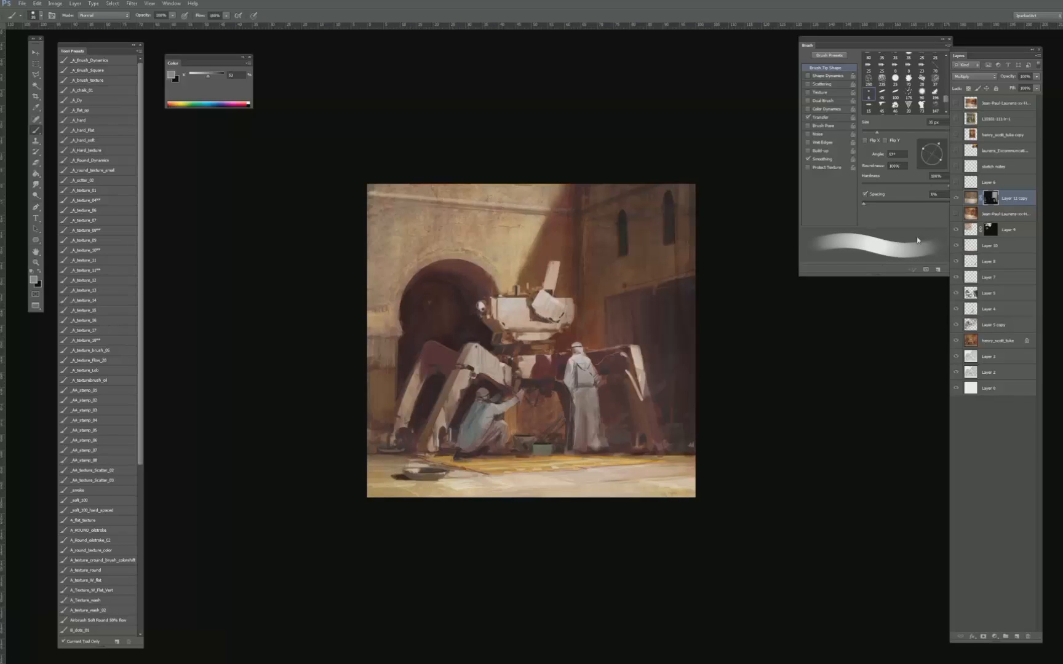
key("ctrl+a")
key("ctrl+shift+c")
key("ctrl+v")
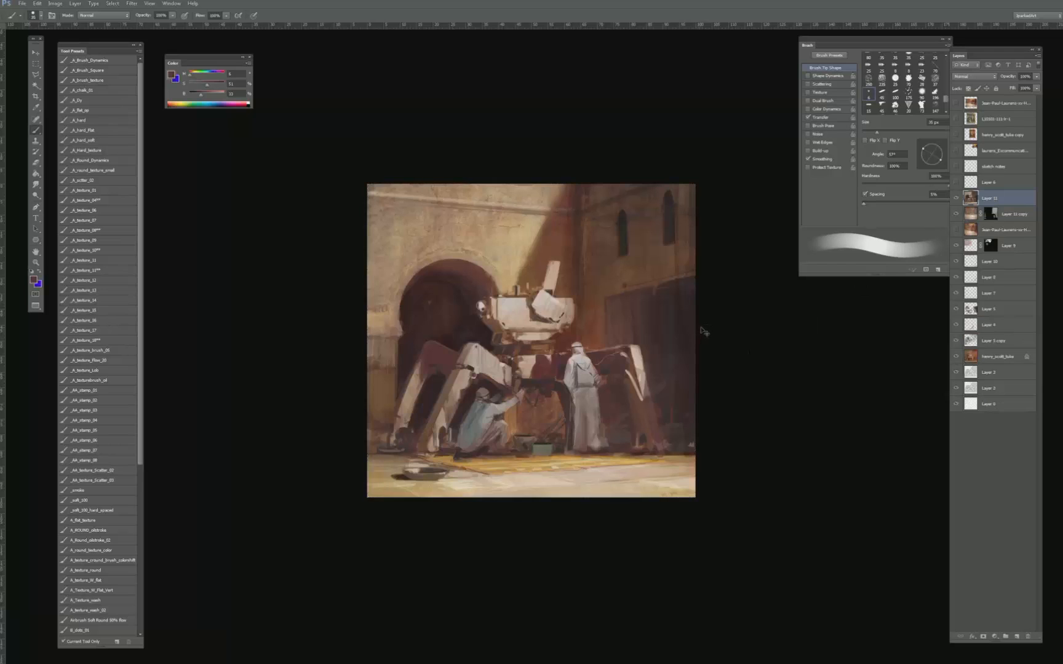
- Check the painting at a reduced view size and look at the reference painting of the green carved door
key("bracketright")
key("bracketright")
key("bracketright")
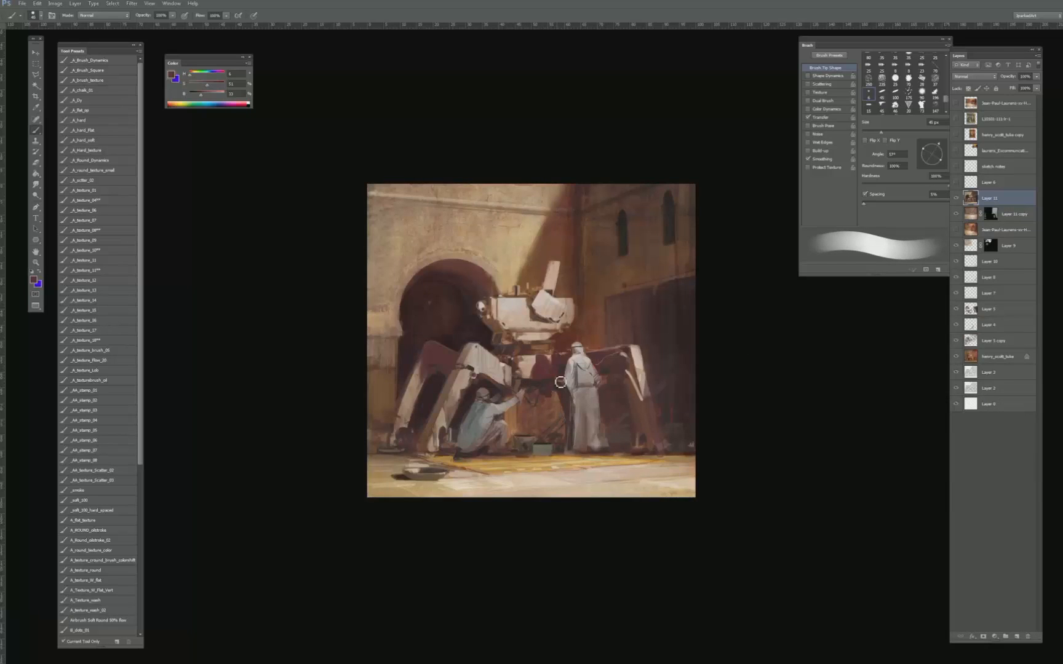
key("ctrl+minus")
key("ctrl+minus")
key("ctrl+minus")
key("ctrl+plus")
key("ctrl+plus")
key("ctrl+plus")
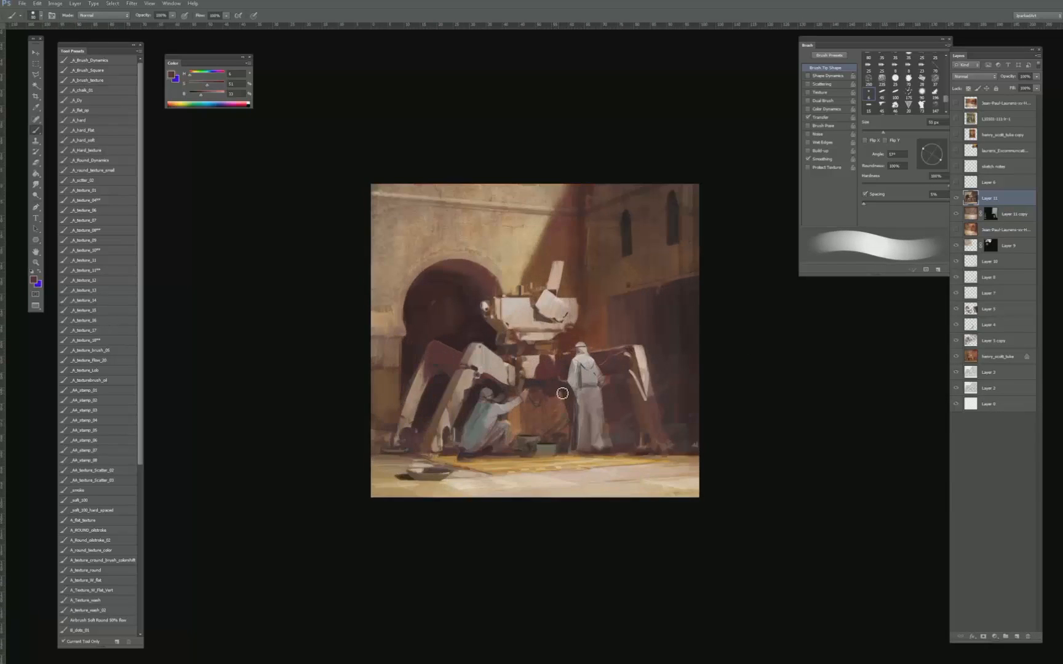
key("bracketleft")
key("l")
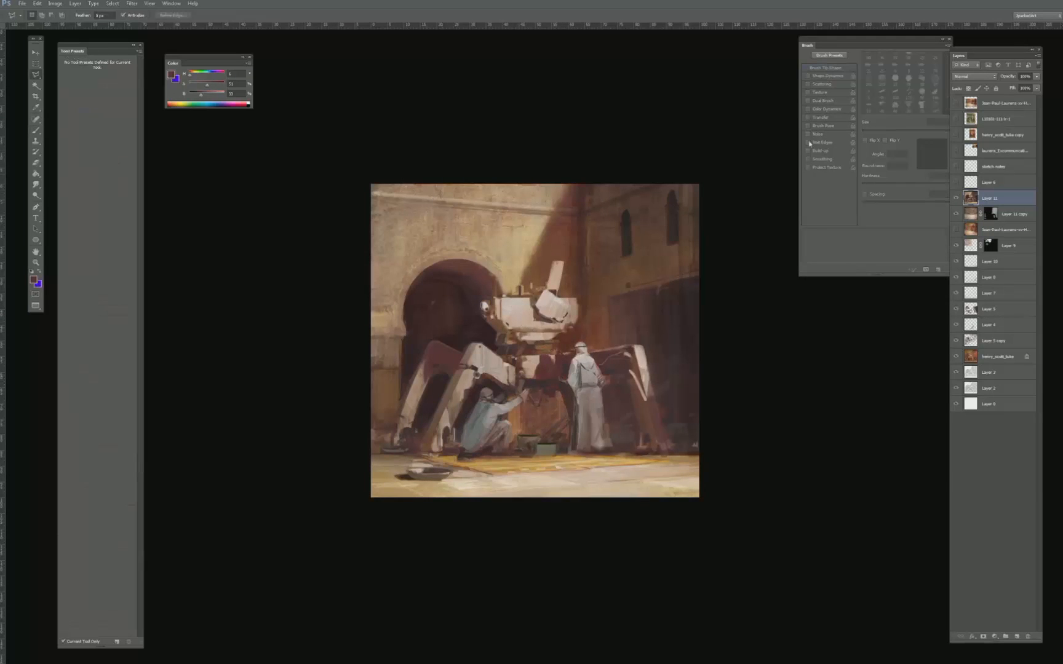
left_click(956, 119)
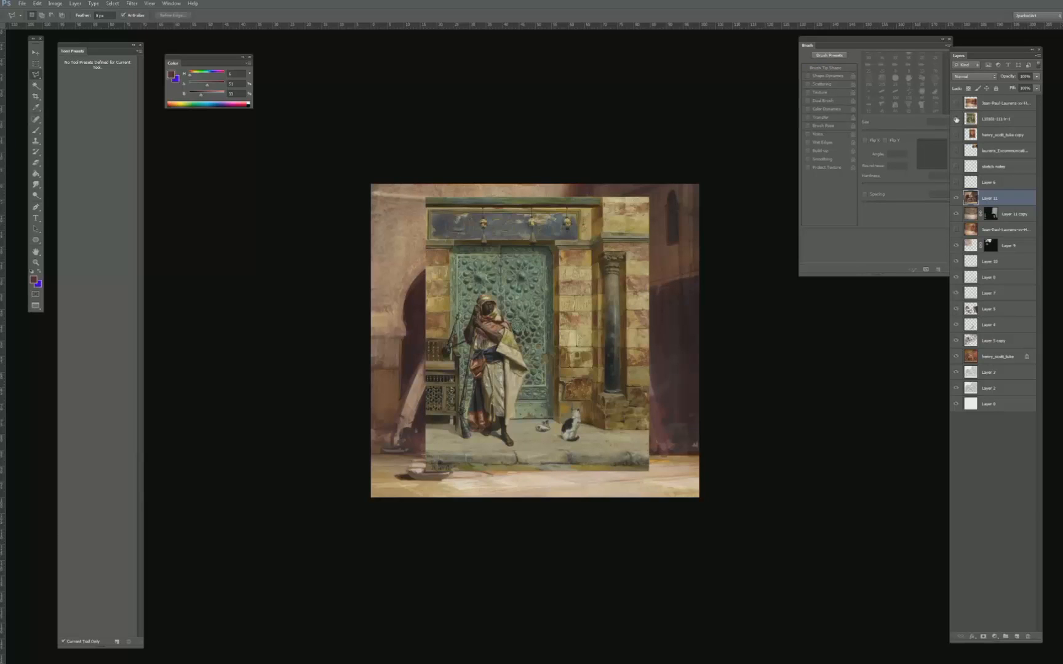
left_click(957, 120)
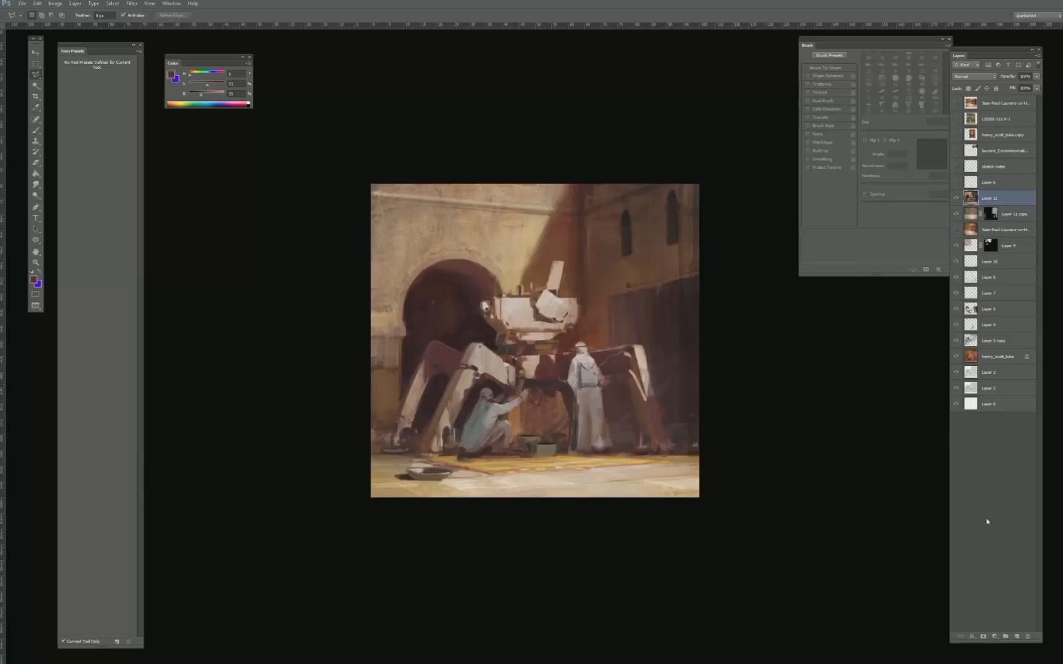
- Add a new layer and make a straight-edged selection of a slanted band across the sunlit wall above the arch
left_click(1016, 636)
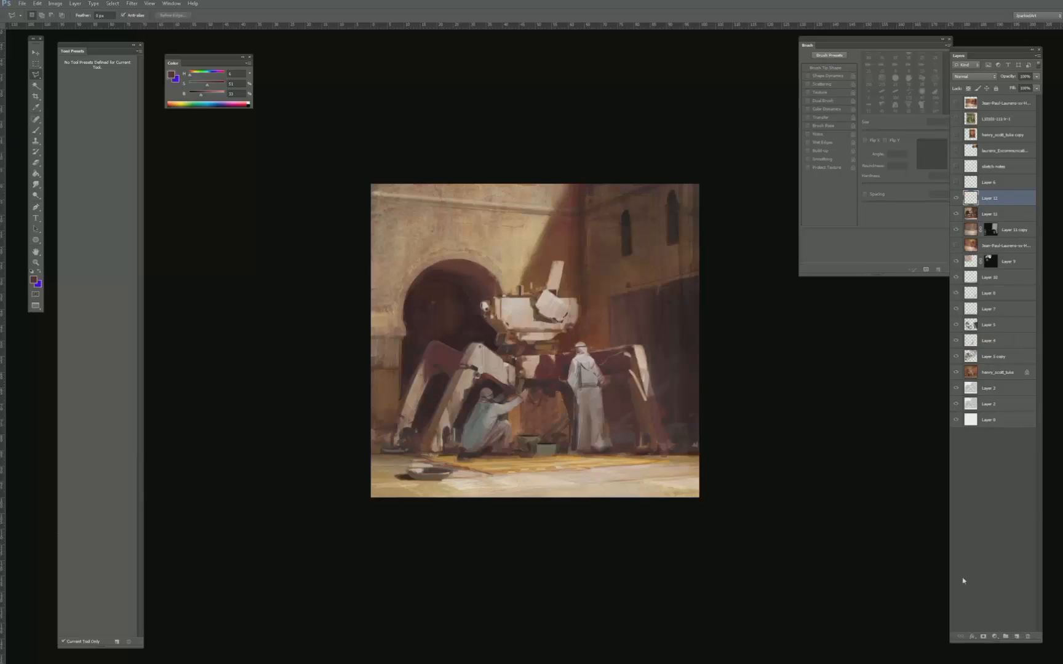
left_click(366, 225)
left_click(579, 239)
left_click(579, 214)
double_click(347, 196)
- Paint the left part of the selected wall band in light grey with a textured brush preset
key("b")
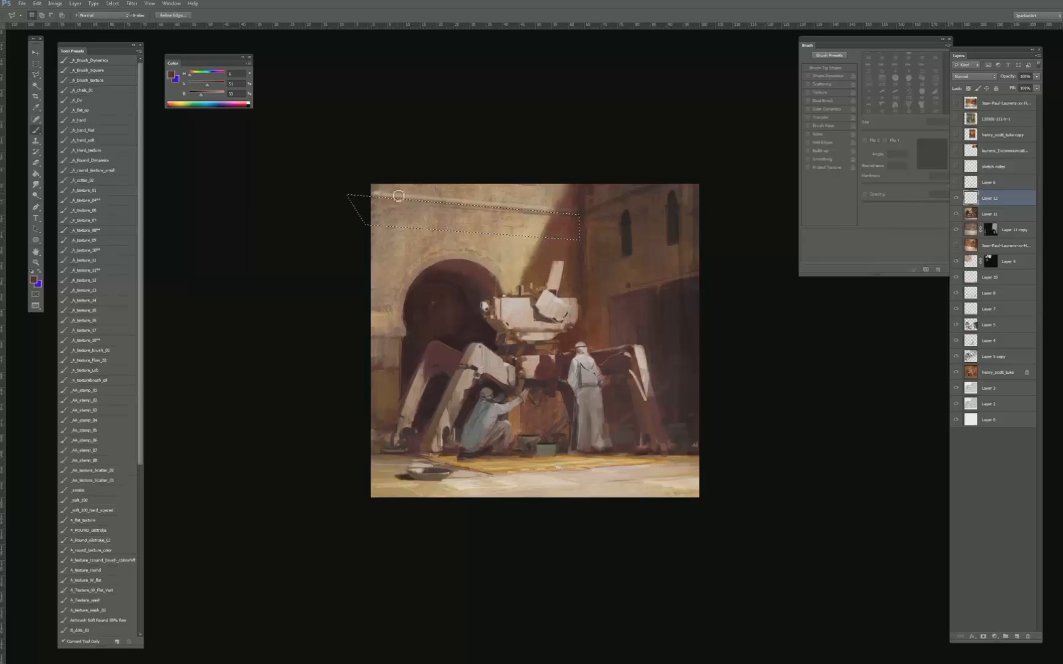
left_click(114, 347)
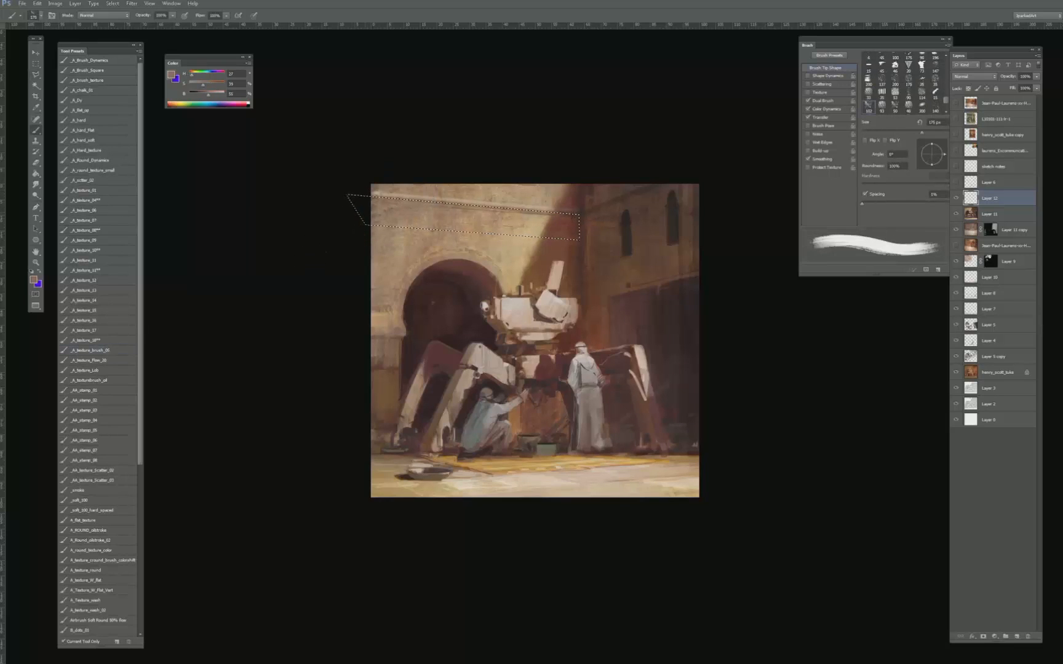
key("x")
left_click(394, 210, "alt")
mouse_move(375, 212)
left_mouse_down()
mouse_move(401, 216)
mouse_move(428, 247)
mouse_move(412, 211)
mouse_move(438, 222)
mouse_move(418, 212)
left_mouse_up()
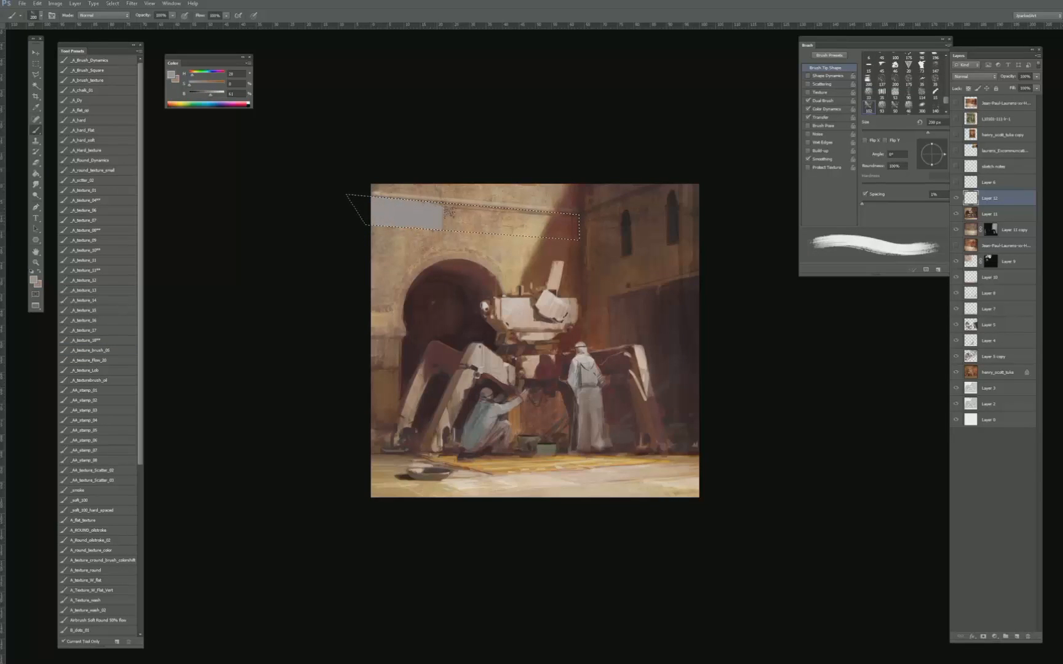
- Cover the rest of the wall band with mottled grey and warm tones using the _A_texture_10** brush and colours sampled from the wall
left_click(92, 350)
left_click(92, 250)
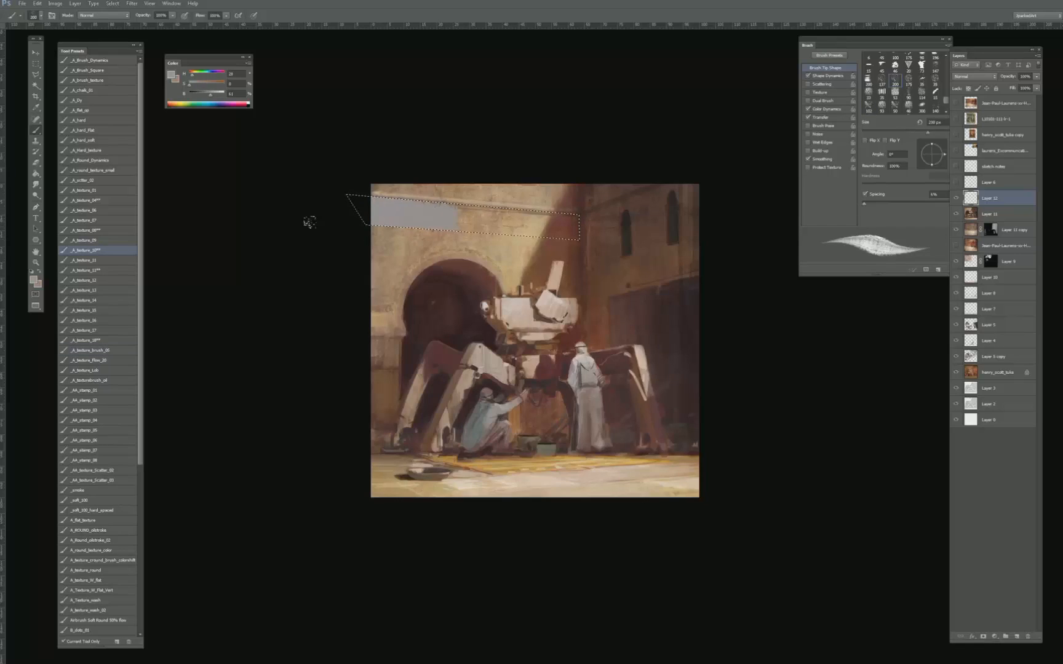
left_click(441, 210, "alt")
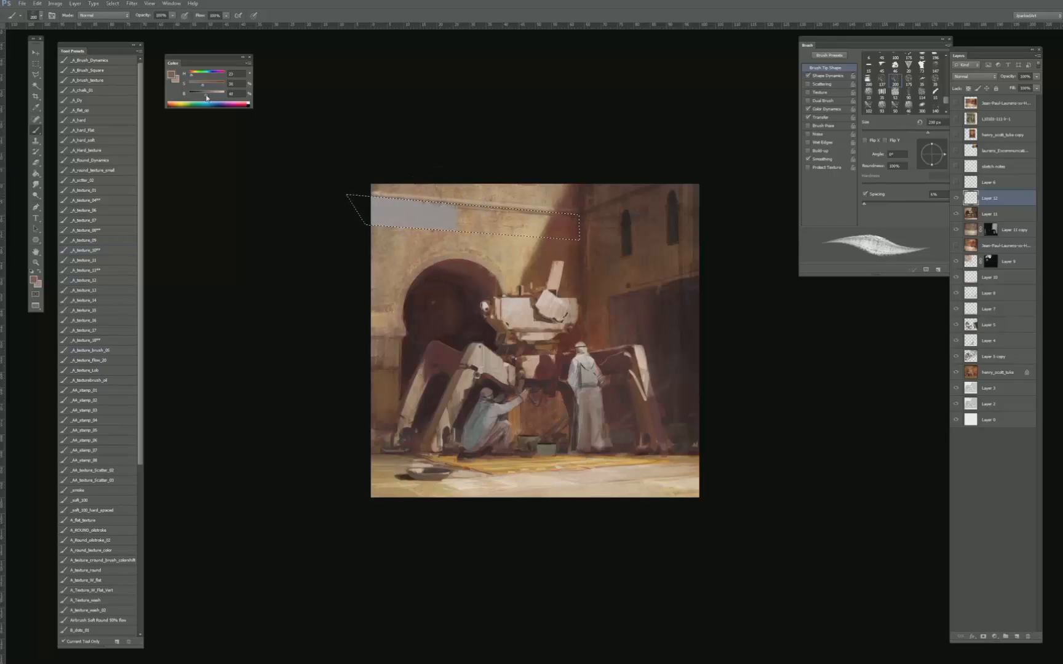
left_click_drag(210, 95, 214, 95)
key("bracketright")
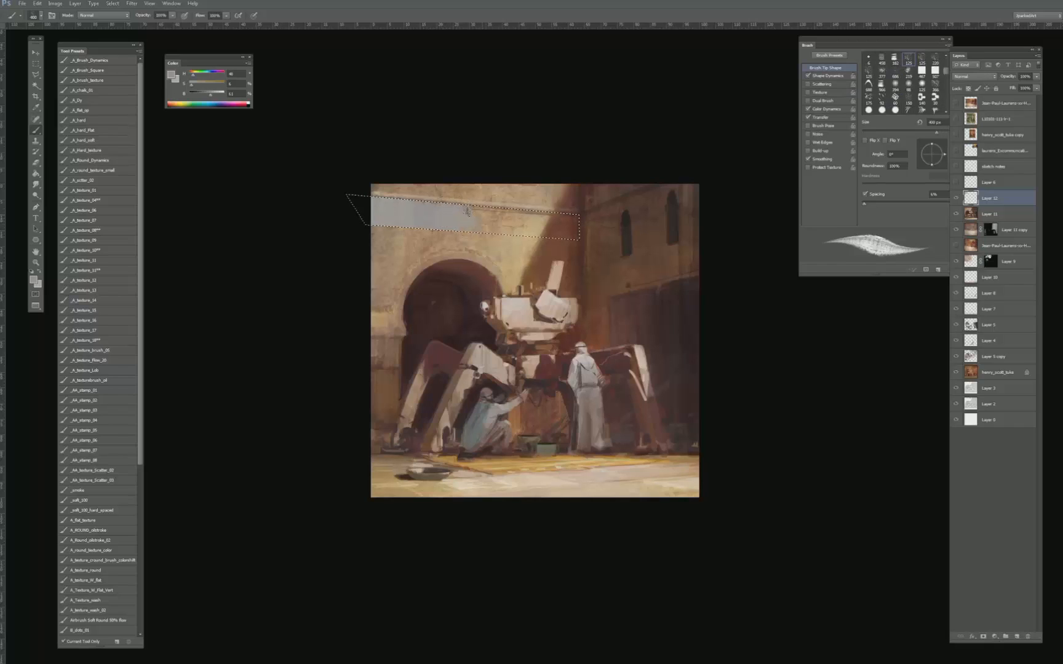
left_click(450, 198, "alt")
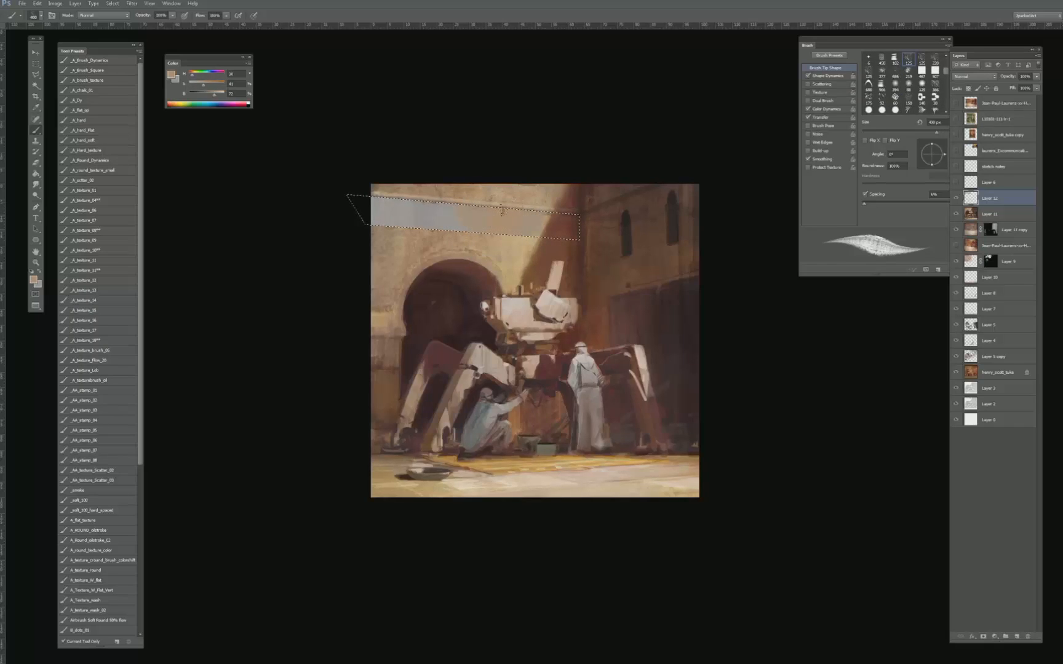
left_click(408, 209, "alt")
left_click(214, 94)
mouse_move(389, 218)
left_mouse_down()
mouse_move(407, 203)
mouse_move(436, 229)
mouse_move(398, 209)
mouse_move(475, 204)
mouse_move(493, 208)
mouse_move(492, 222)
mouse_move(523, 196)
left_mouse_up()
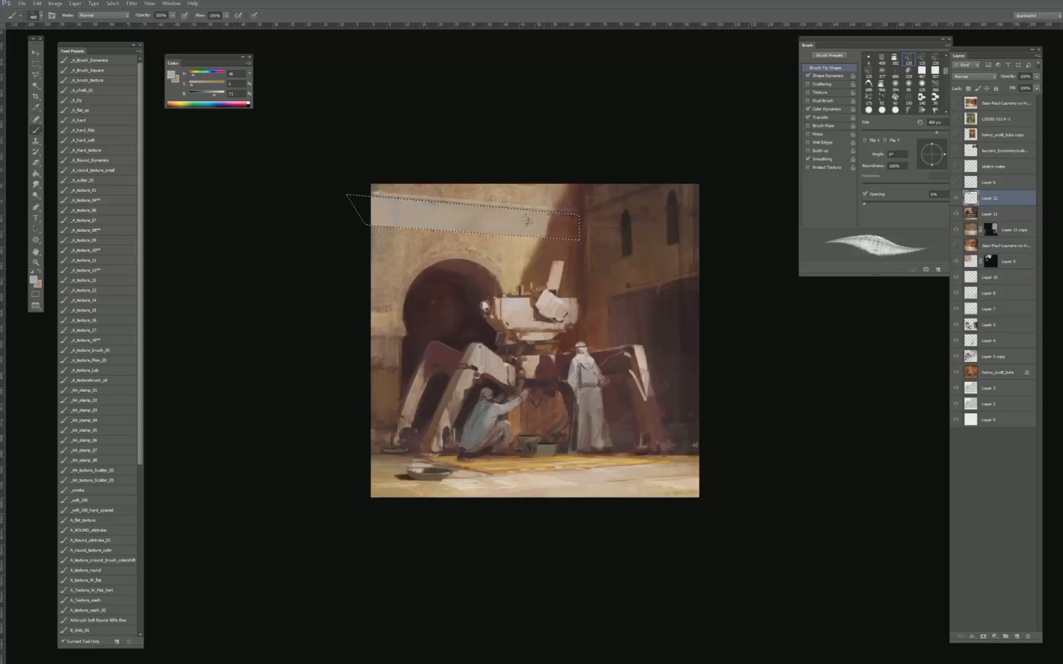
left_click_drag(543, 223, 568, 224)
- Brighten the wall band with Levels by lowering the white input level to about 211, and clear the selection
key("ctrl+l")
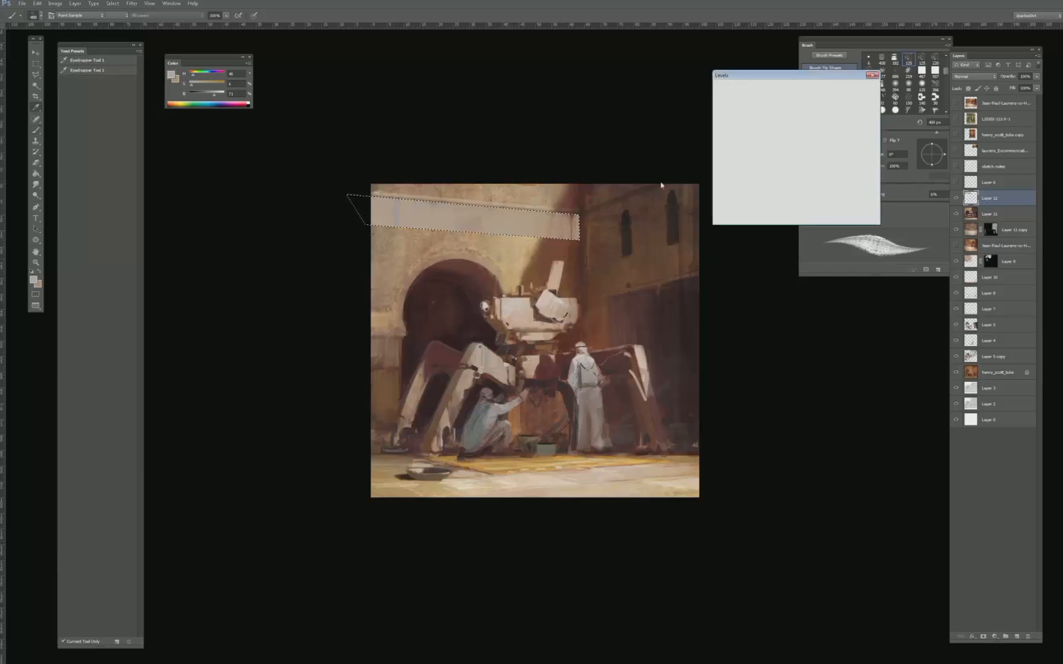
left_click_drag(829, 168, 809, 168)
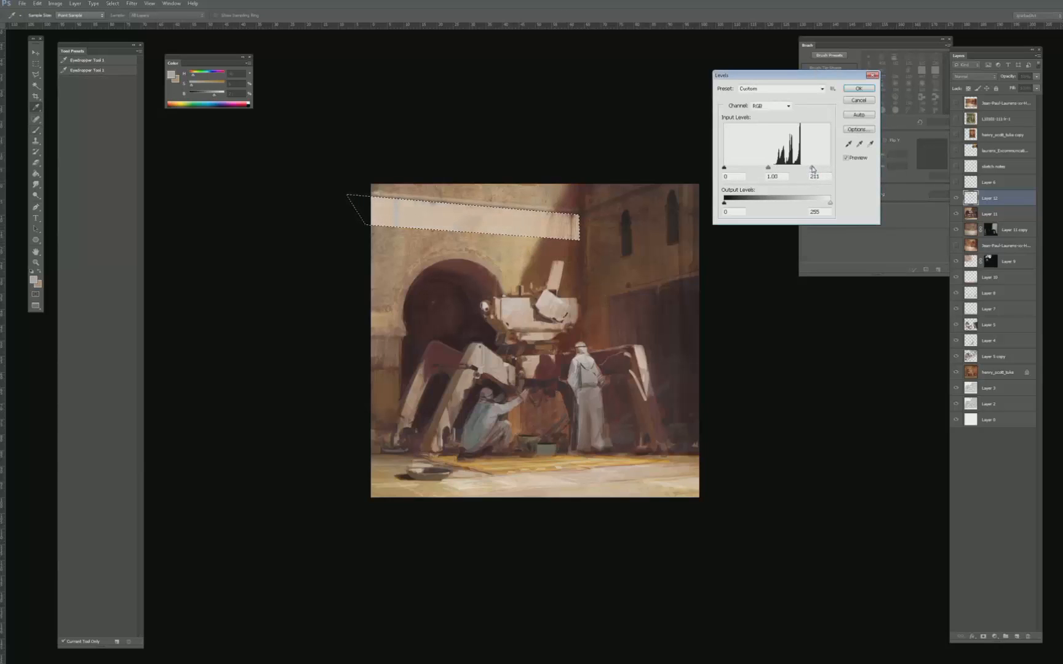
key("Return")
key("b")
key("ctrl+d")
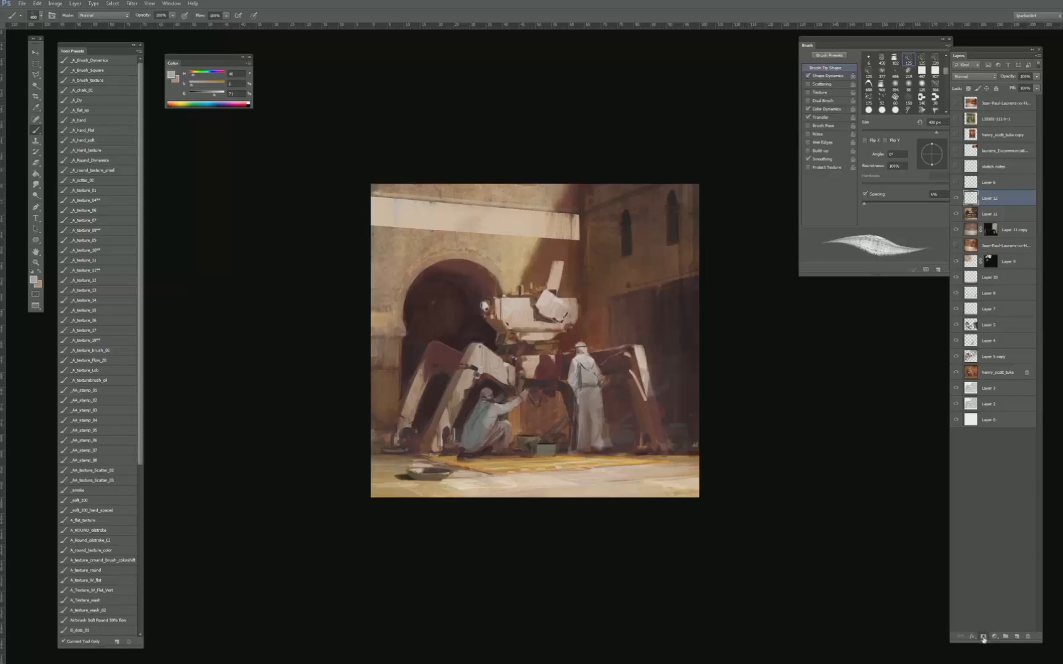
- Add a mask to the wall band layer and fill it with black to hide the band
left_click(983, 637)
key("g")
key("x")
left_click(543, 230)
key("b")
key("g")
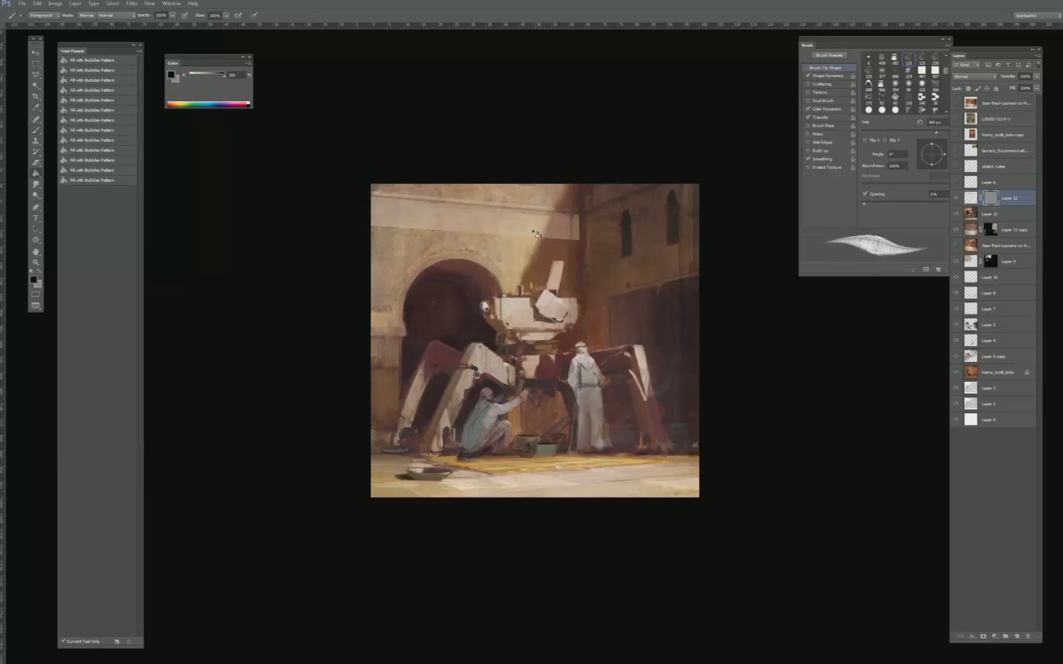
key("x")
- Reveal streaks of the light band along the upper wall by painting white on the mask with a smaller textured brush
key("x")
left_click(520, 238)
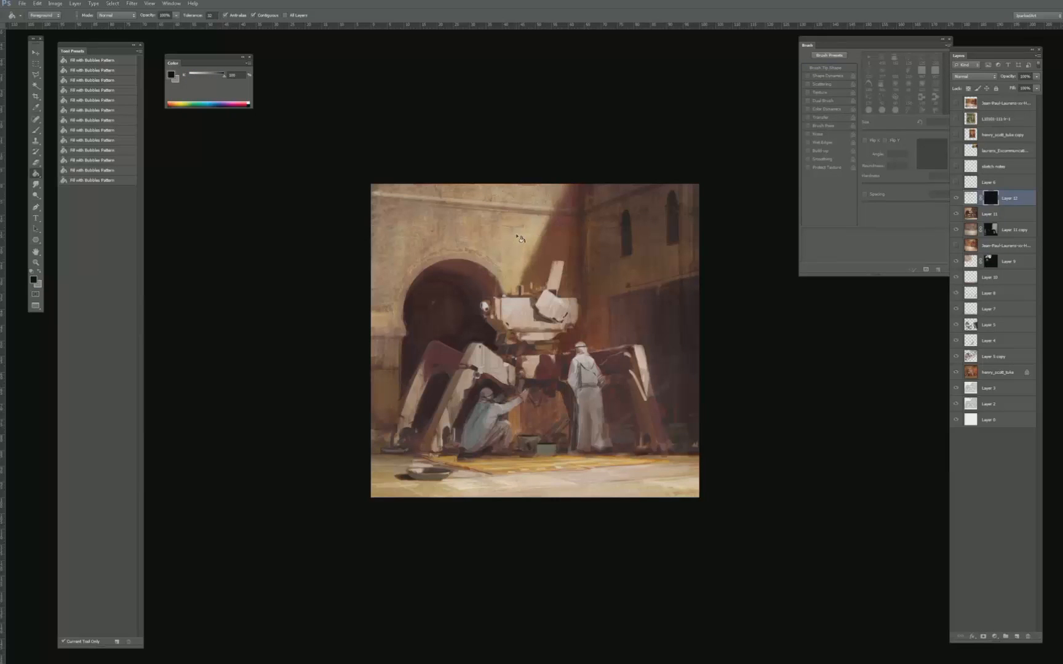
key("x")
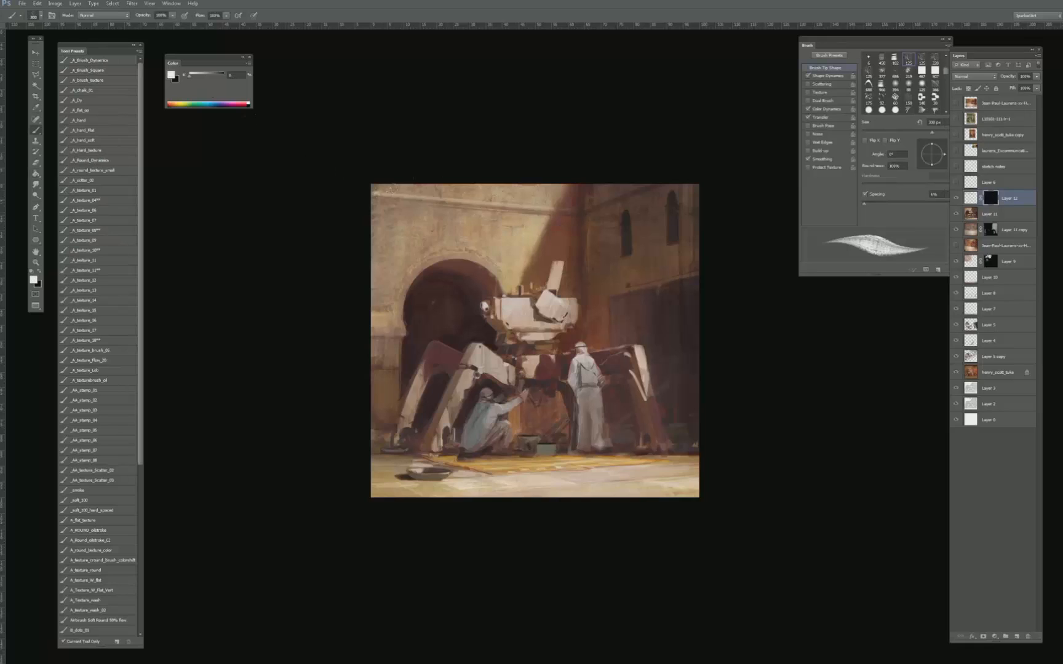
key("bracketleft")
key("bracketleft")
key("bracketleft")
mouse_move(374, 202)
left_mouse_down()
mouse_move(419, 206)
mouse_move(380, 208)
mouse_move(398, 214)
mouse_move(512, 212)
left_mouse_up()
left_click_drag(407, 209, 510, 221)
left_click_drag(416, 216, 514, 226)
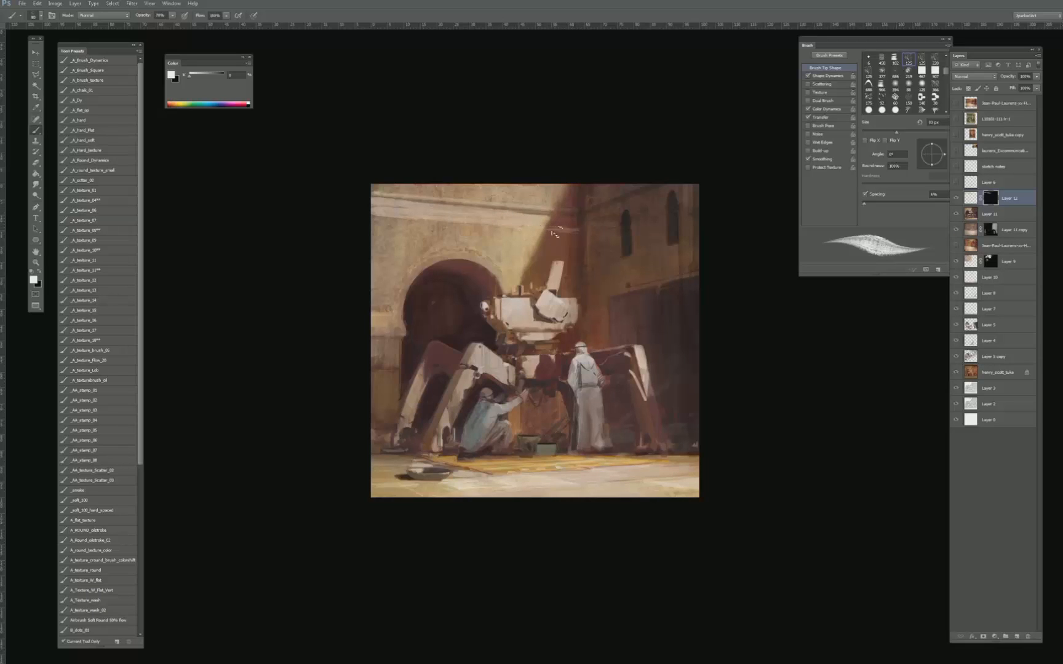
left_click_drag(555, 233, 581, 223)
- Soften the band's end near the wall shadow by painting black on the mask with the _A_texture_08** brush at 50 px
key("x")
key("x")
key("x")
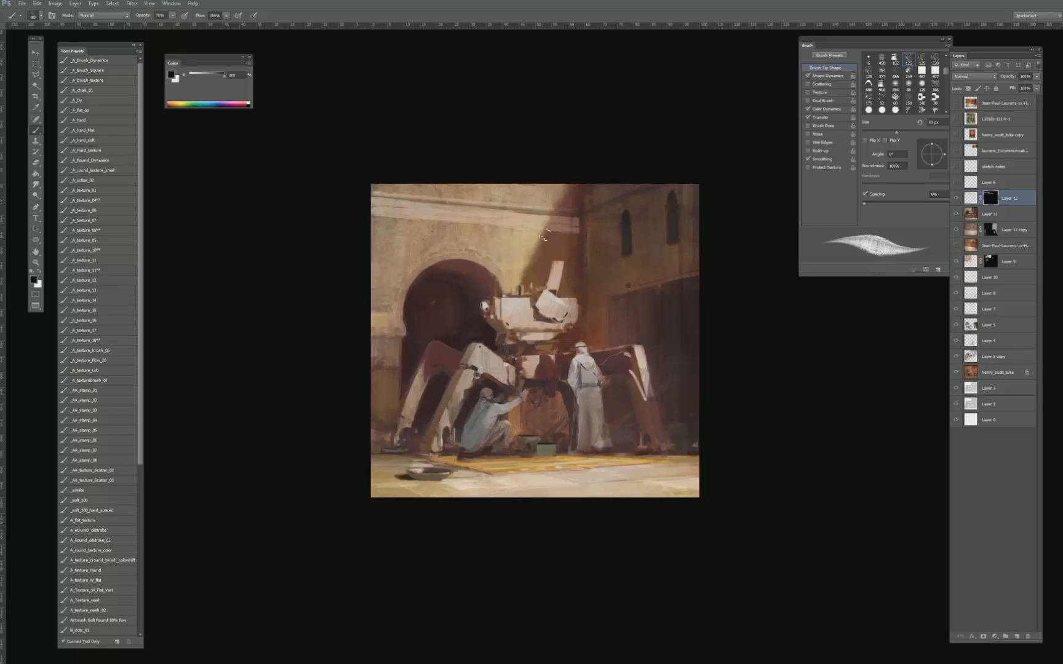
key("x")
key("x")
left_click(103, 131)
left_click(108, 248)
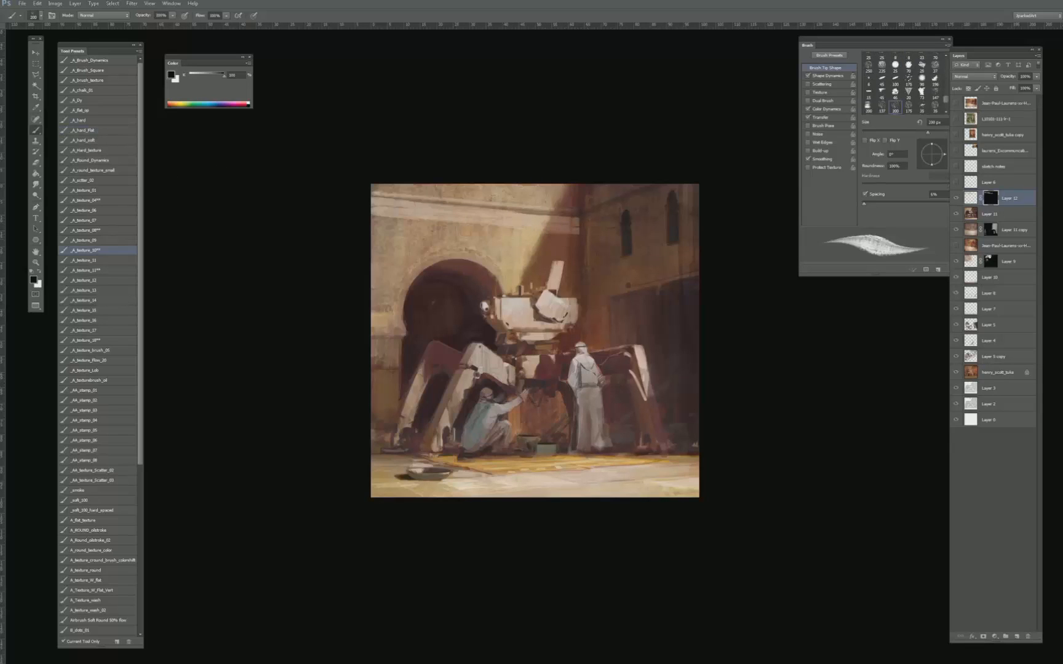
left_click(111, 270)
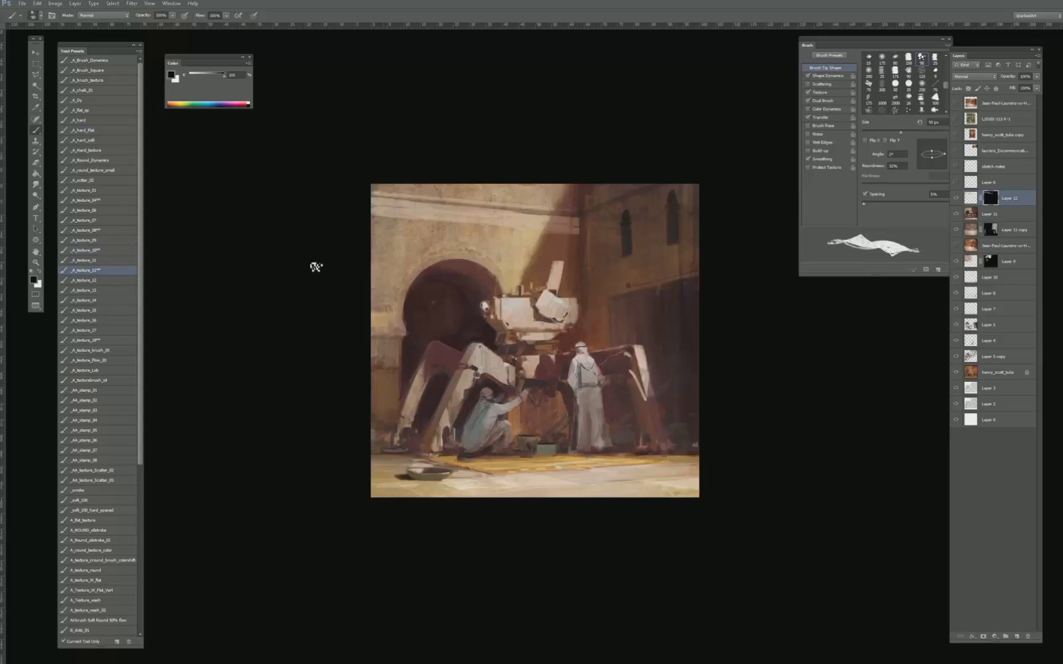
left_click(95, 231)
key("bracketleft")
key("bracketleft")
key("bracketleft")
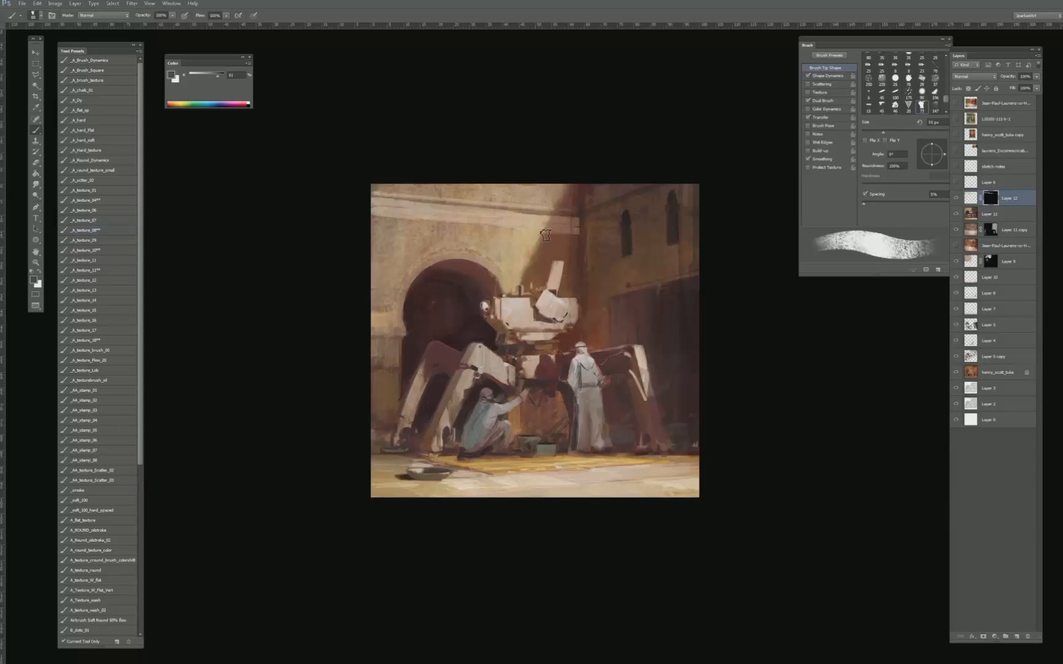
key("d")
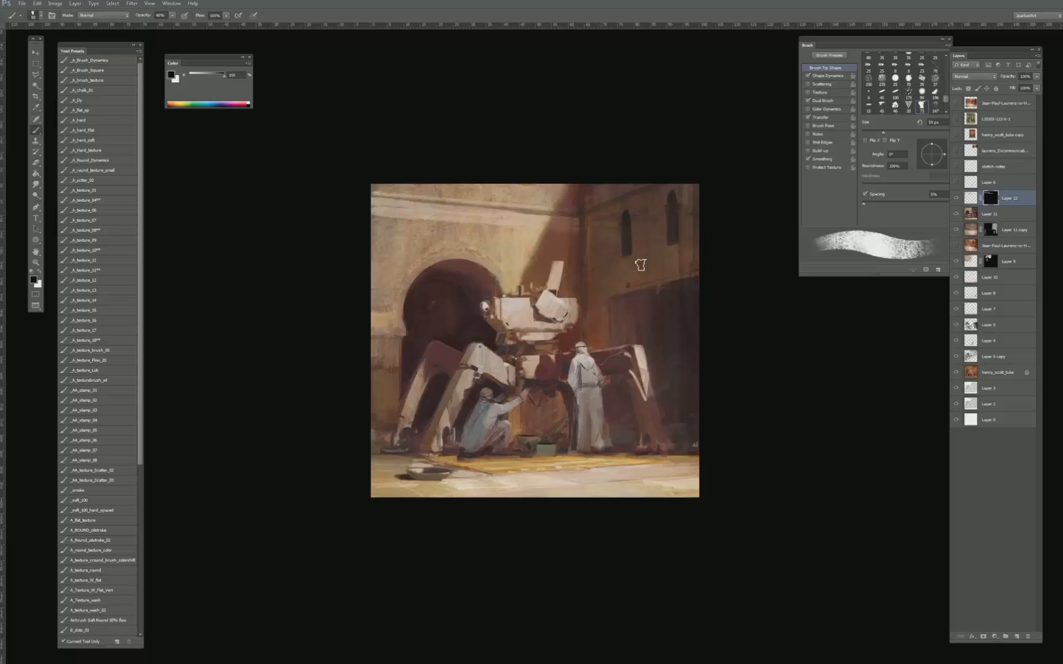
- Check the painting as a small thumbnail and paste a merged copy of the scene as a new layer
key("ctrl+minus")
key("ctrl+minus")
key("ctrl+minus")
key("ctrl+minus")
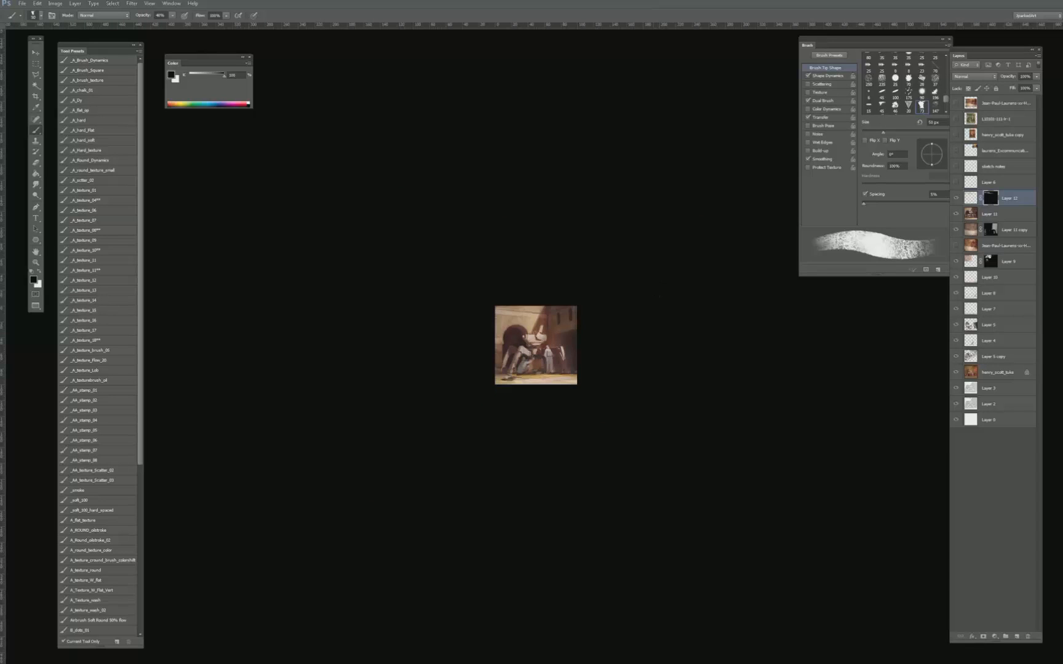
key("ctrl+plus")
key("ctrl+plus")
key("ctrl+plus")
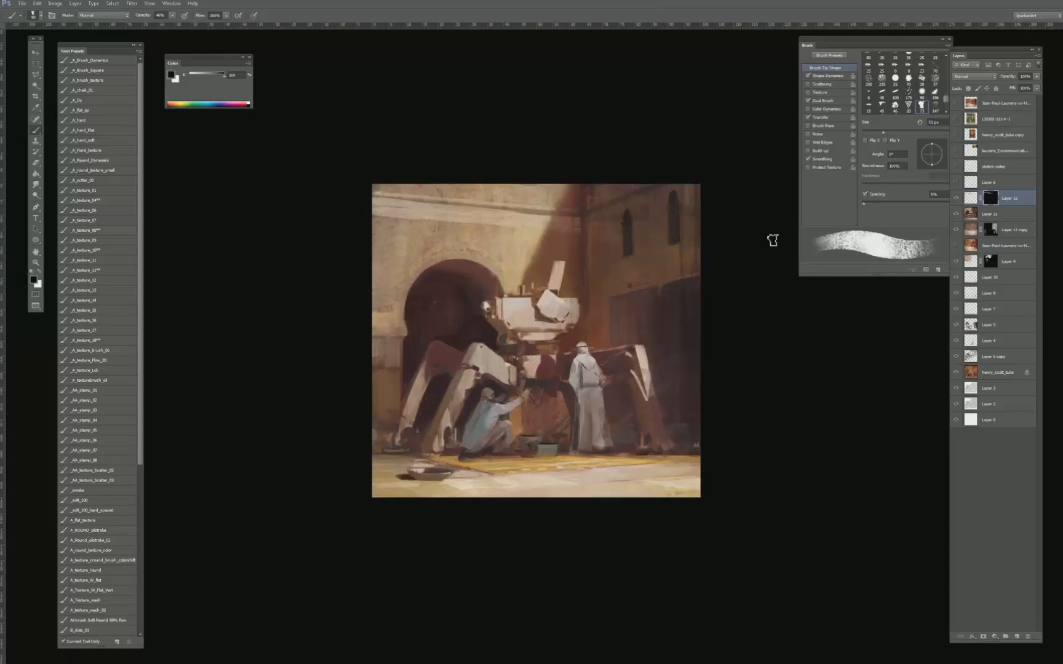
key("ctrl+v")
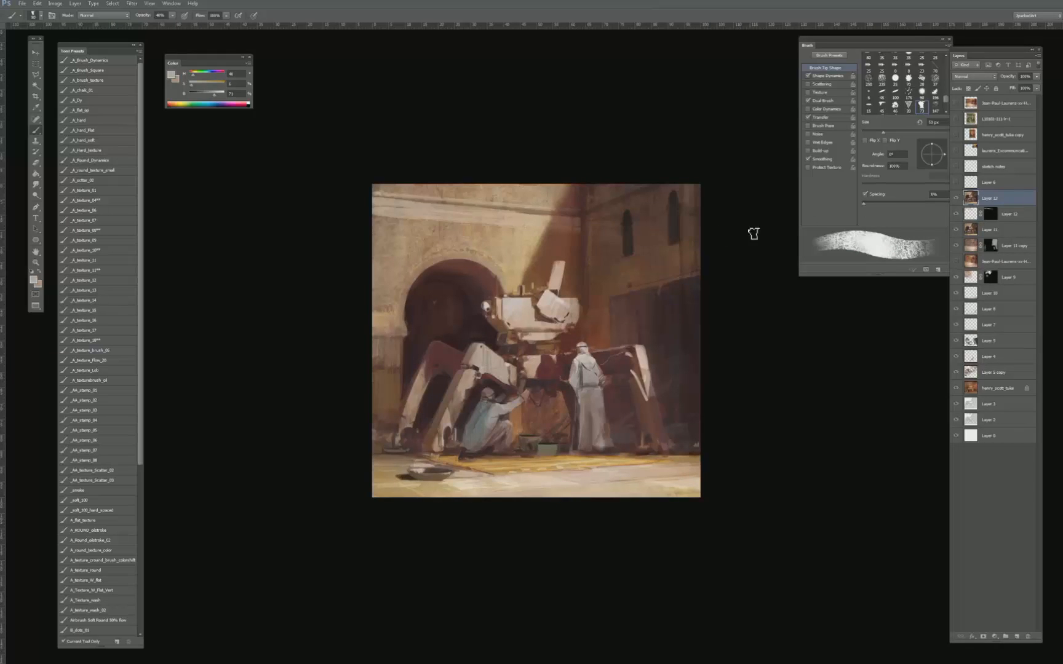
- Sample a pale colour from the sunlit floor and touch up the floor with the brush at 25 px
left_click(565, 214, "alt")
left_click(463, 480, "alt")
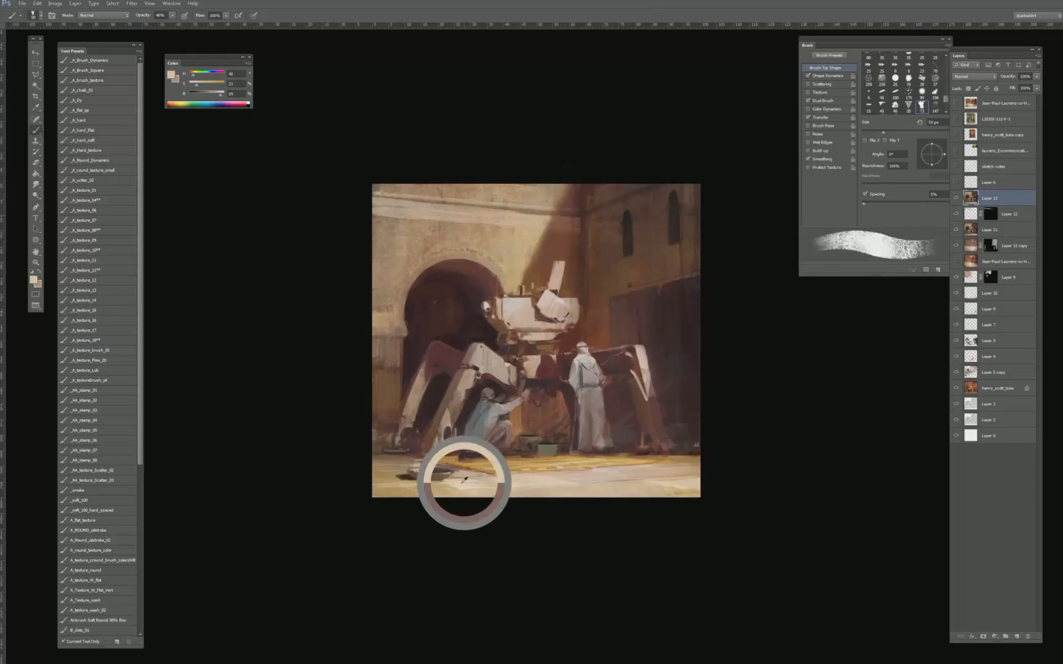
key("bracketleft")
key("bracketleft")
key("bracketleft")
key("bracketleft")
key("bracketleft")
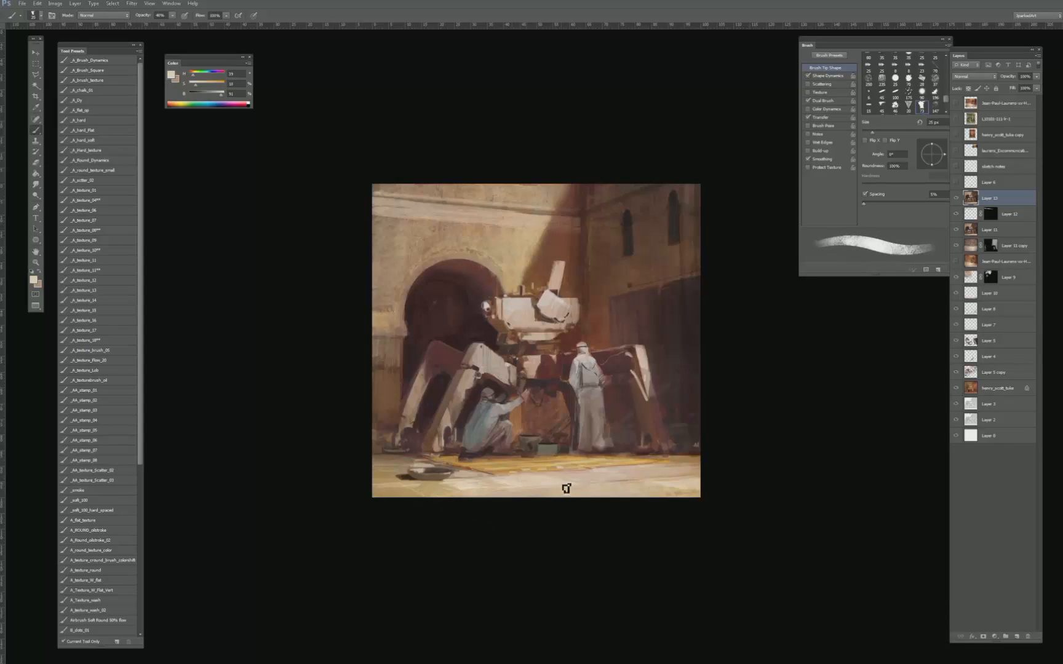
- Brighten the standing figure's headscarf with a pale tone sampled from the figure and raised to 100% brightness, using a smaller brush
left_click(578, 359, "alt")
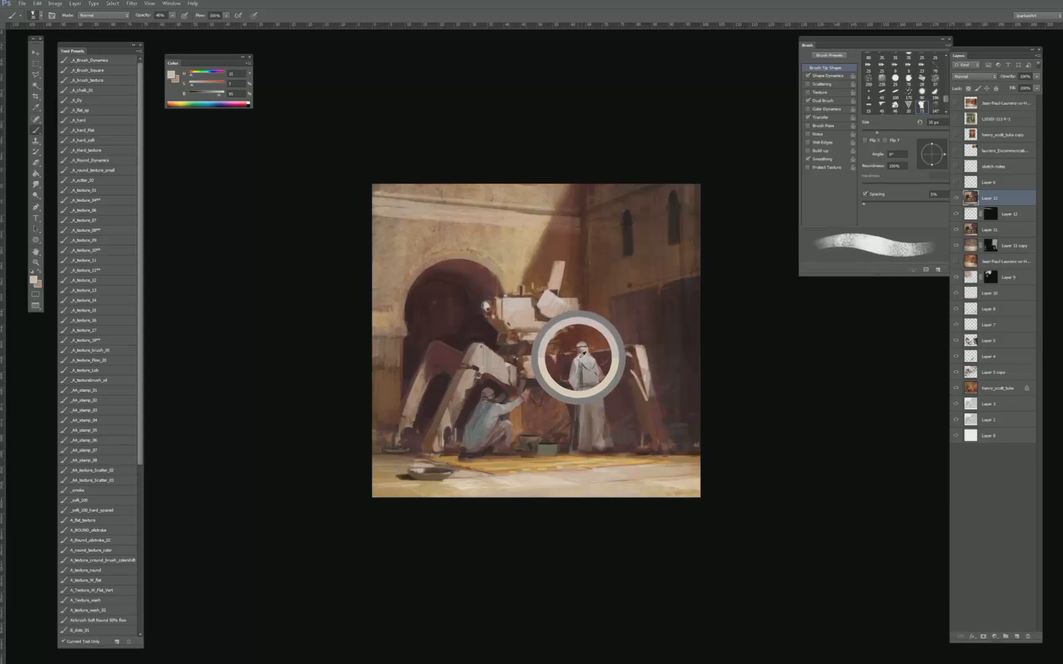
left_click_drag(219, 96, 224, 93)
key("bracketleft")
key("bracketleft")
key("bracketleft")
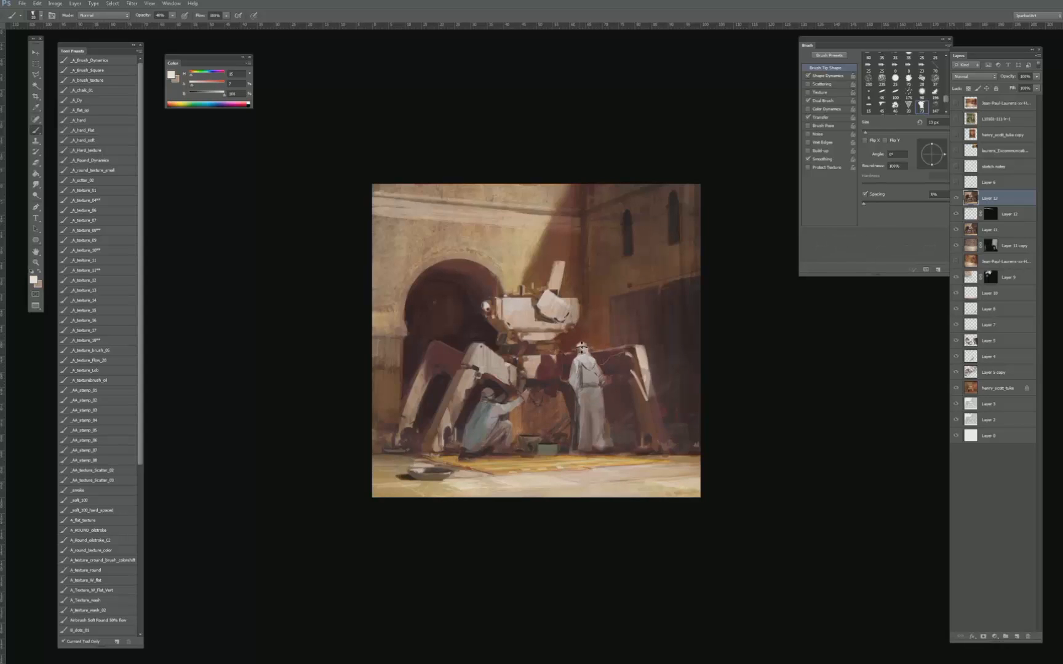
key("bracketleft")
key("ctrl+plus")
key("ctrl+plus")
key("ctrl+plus")
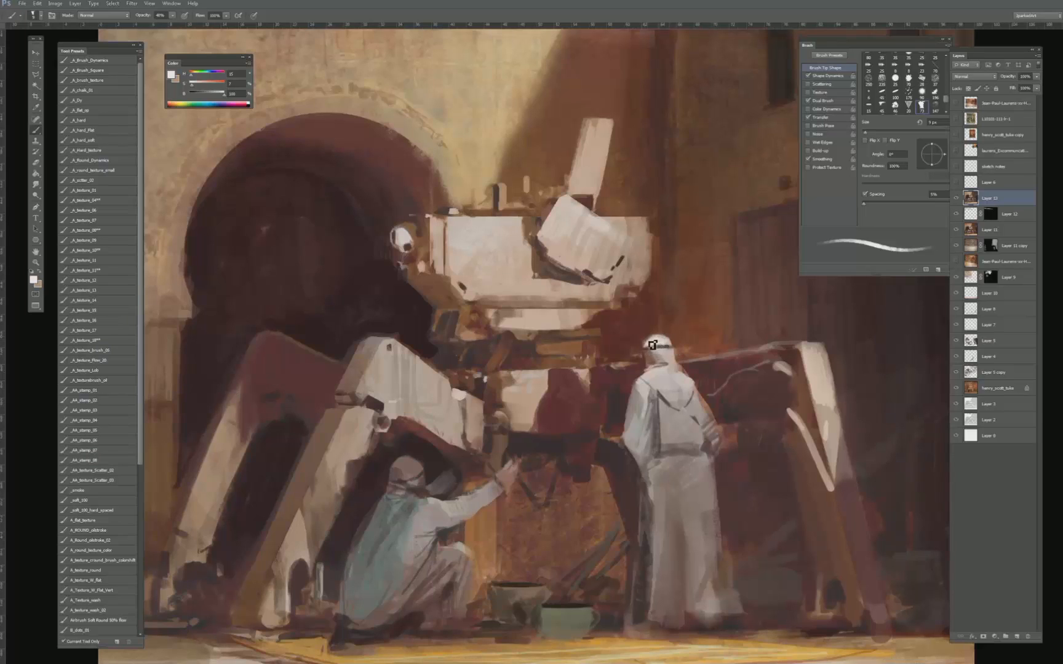
- Refine the standing figure's shoulder edge with sampled background and robe tones, using a small brush at 100% opacity
left_click(687, 387, "alt")
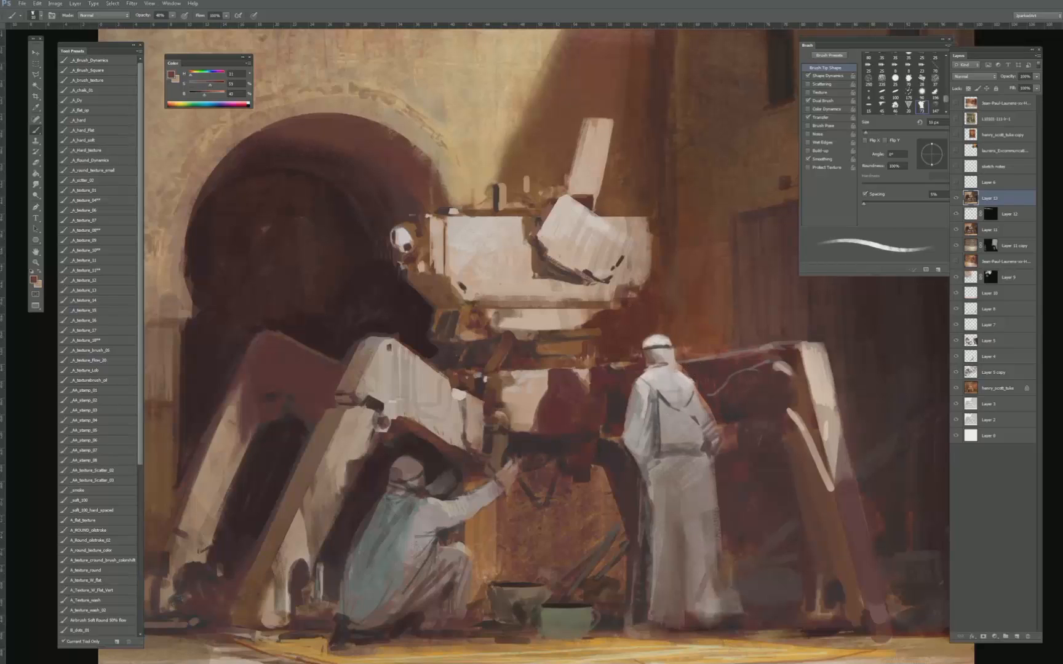
key("bracketleft")
key("0")
left_click(697, 376, "alt")
left_click(691, 377, "alt")
key("bracketleft")
key("bracketleft")
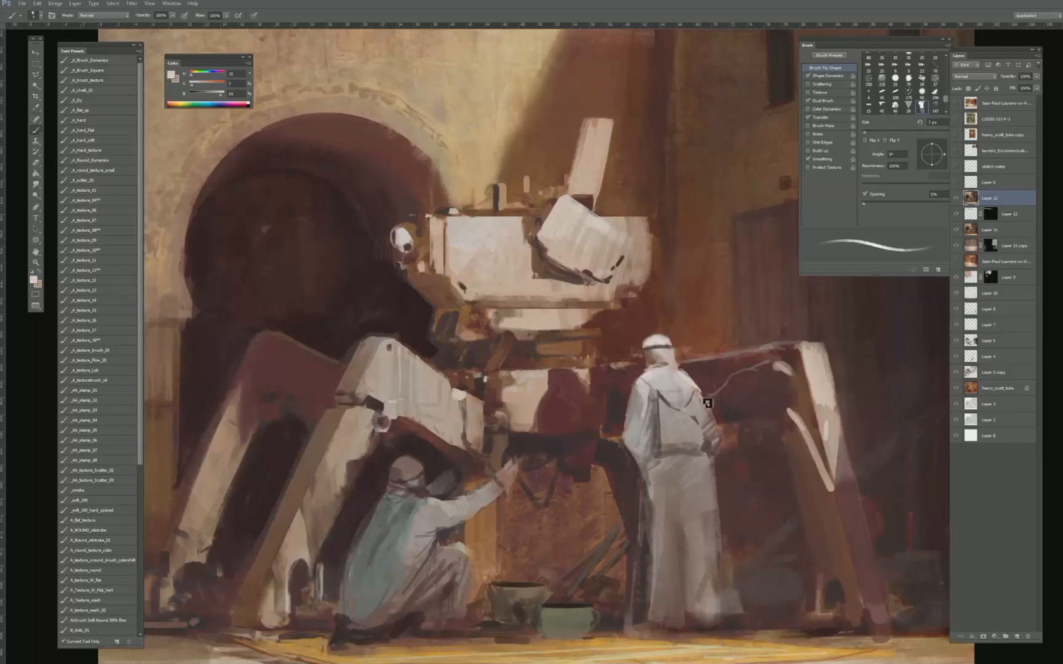
key("bracketleft")
- Touch up the edge of the standing figure's headscarf and headband with tones sampled from the head
left_click(667, 341, "alt")
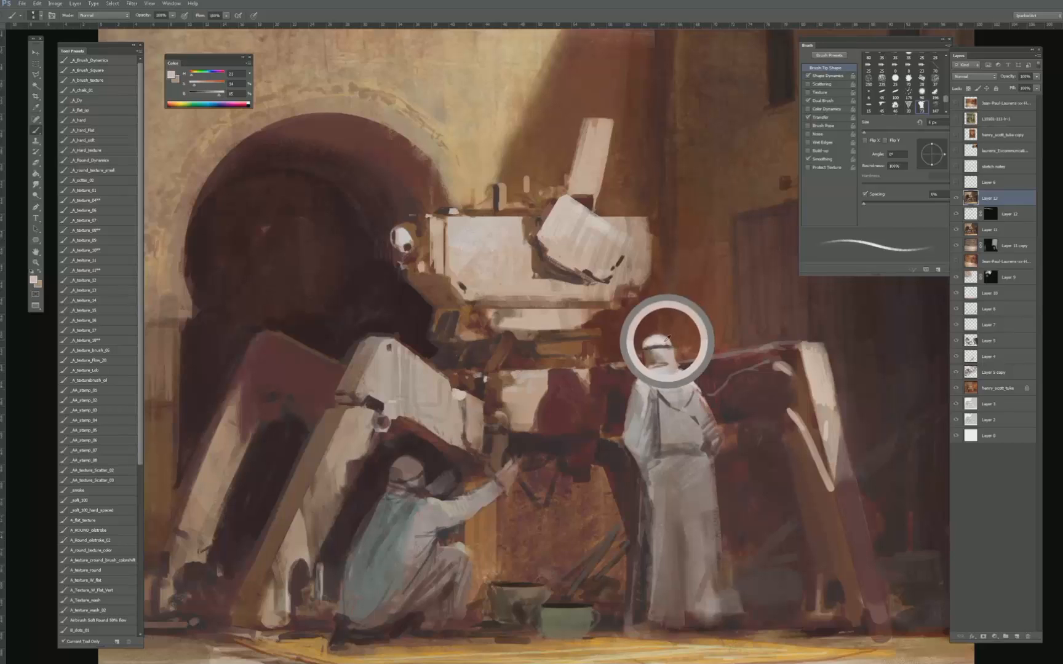
left_click(664, 351, "alt")
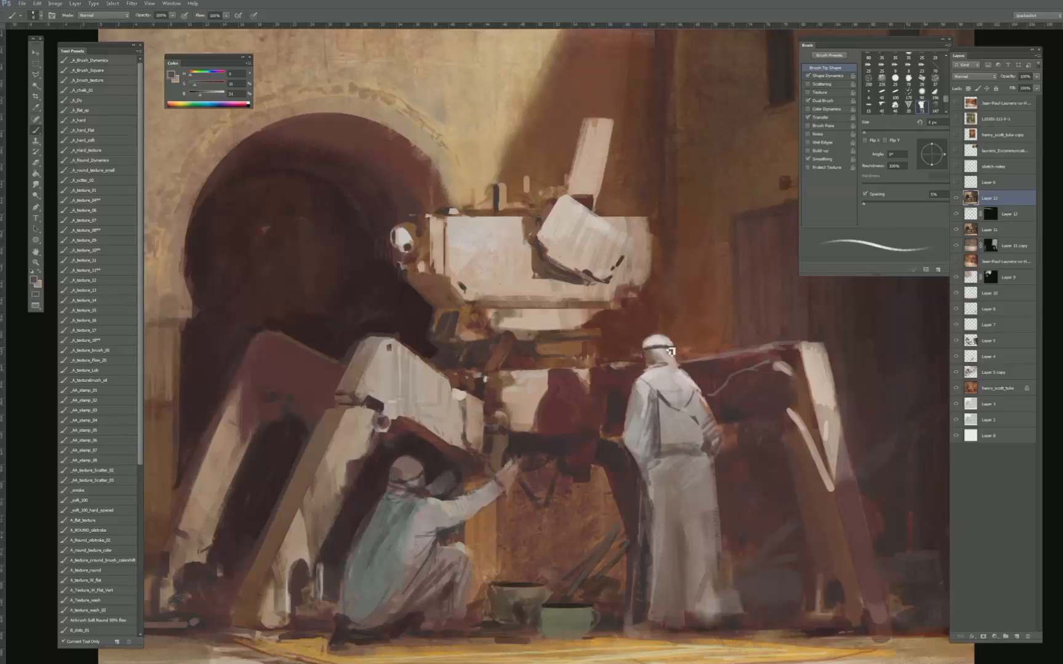
key("bracketright")
- Model the crouching figure's headscarf with sampled light and shadow tones, using a slightly larger brush
left_click(421, 478, "alt")
key("bracketright")
key("bracketright")
key("bracketright")
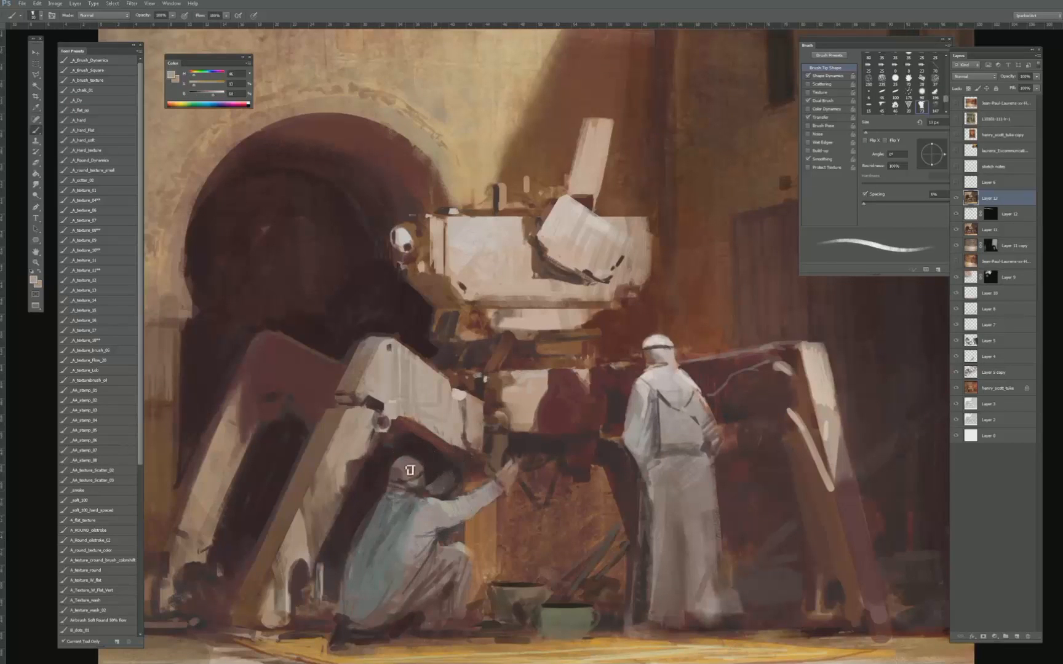
key("bracketright")
key("bracketright")
key("bracketright")
key("bracketright")
key("bracketright")
left_click(401, 474, "alt")
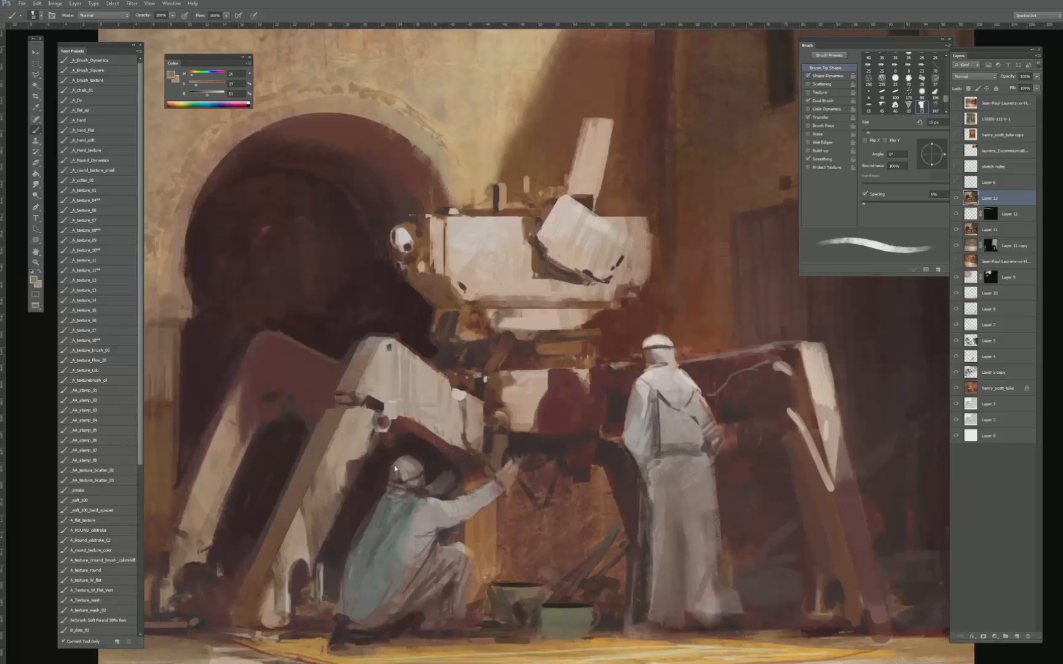
left_click(411, 471, "alt")
left_click(425, 459, "alt")
left_click(394, 470, "alt")
left_click(387, 478, "alt")
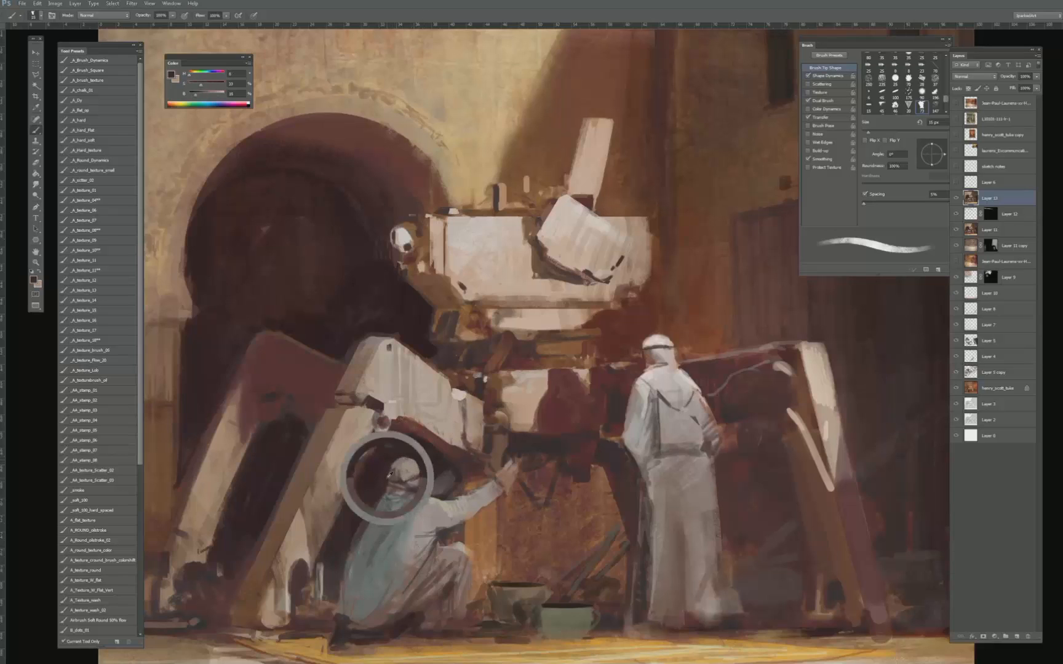
- Define the crouching figure's shadowed face and neck with sampled dark tones and add a stroke to the top of the headscarf
left_click(420, 480, "alt")
key("bracketleft")
key("bracketleft")
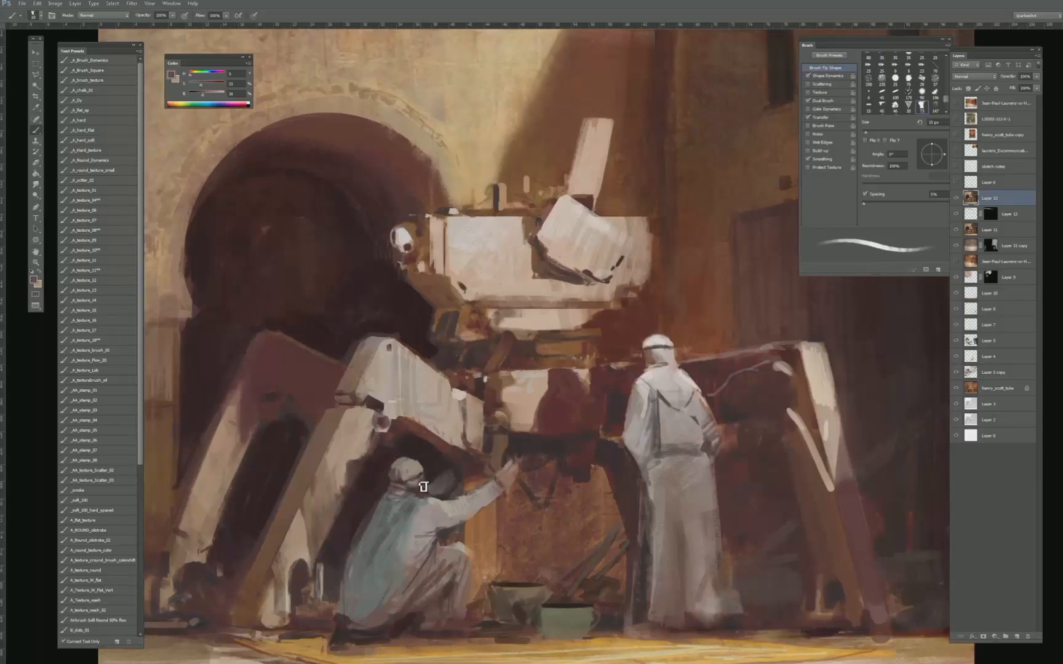
left_click(415, 490, "alt")
left_click(421, 482, "alt")
left_click(419, 481, "alt")
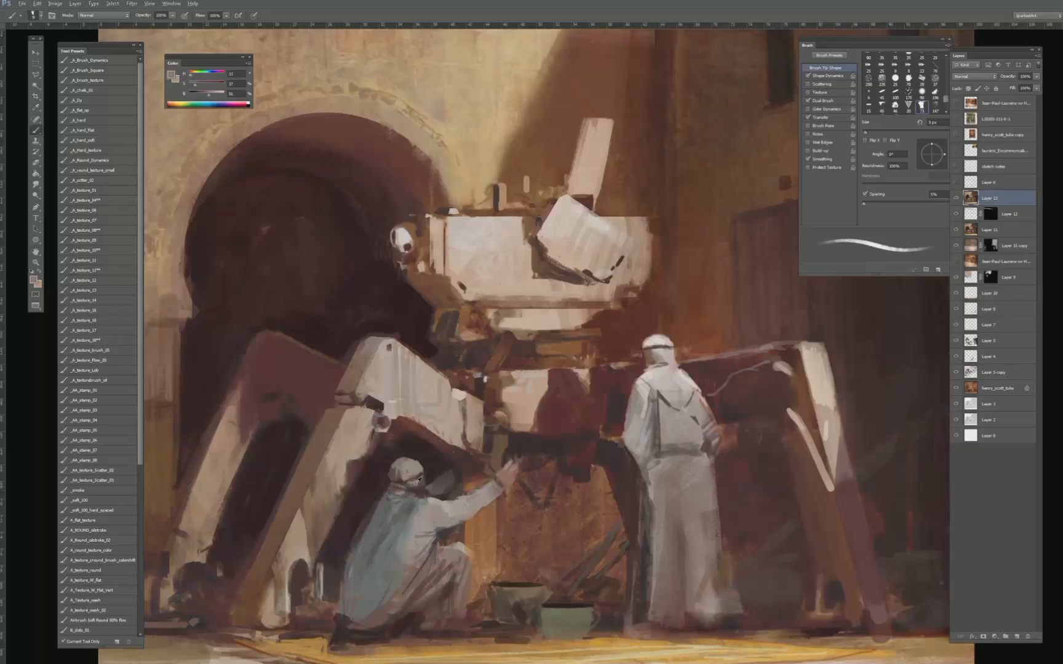
left_click(427, 470, "alt")
left_click(420, 474, "alt")
key("bracketright")
left_click_drag(409, 461, 414, 467)
key("bracketright")
key("bracketright")
- Clean up the edges around the crouching figure's outstretched arm with sampled orange and brown background tones
left_click(470, 487, "alt")
key("bracketleft")
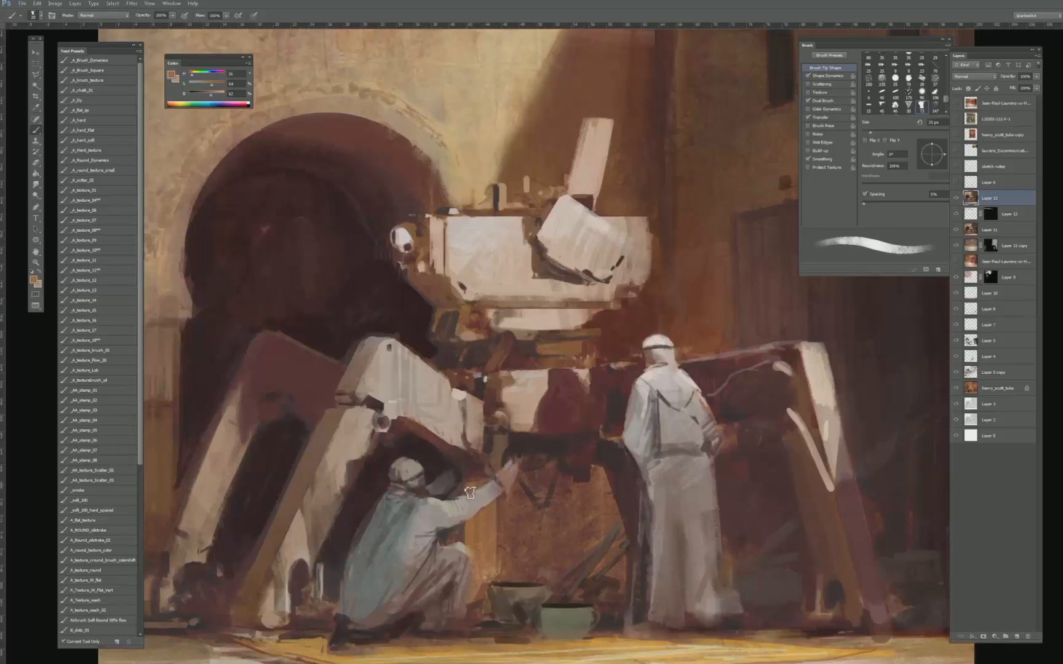
key("bracketleft")
left_click(462, 489, "alt")
left_click(458, 534, "alt")
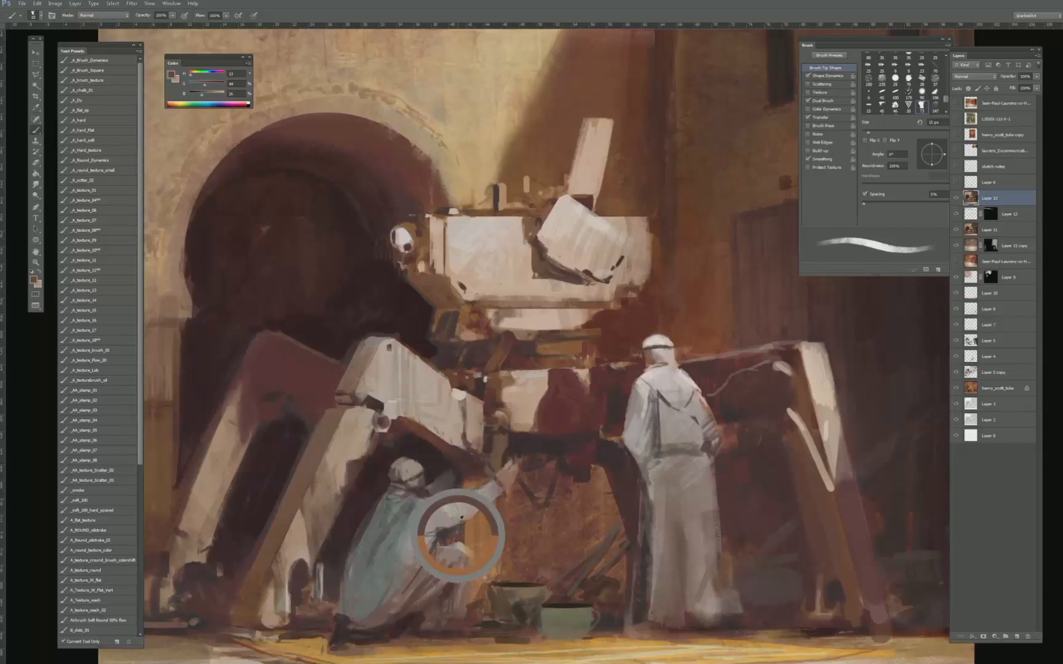
key("bracketleft")
key("bracketleft")
left_click(458, 535, "alt")
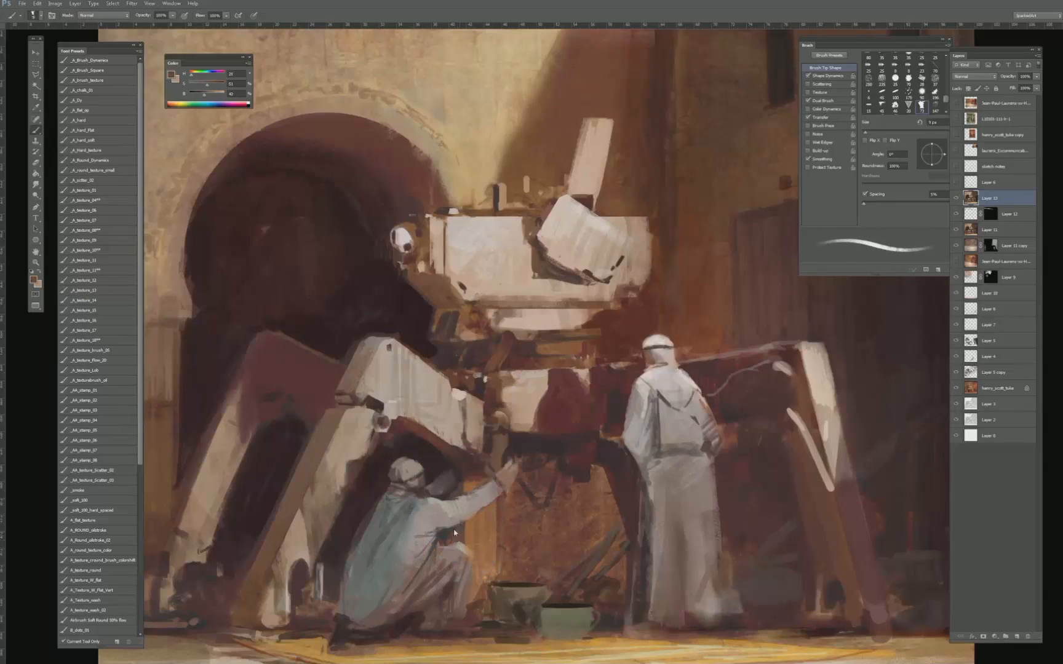
- Darken the gap between the crouching figure's arm and raised knee with a sampled near-black tone
left_click(438, 467, "alt")
key("bracketleft")
key("bracketright")
key("bracketright")
key("bracketright")
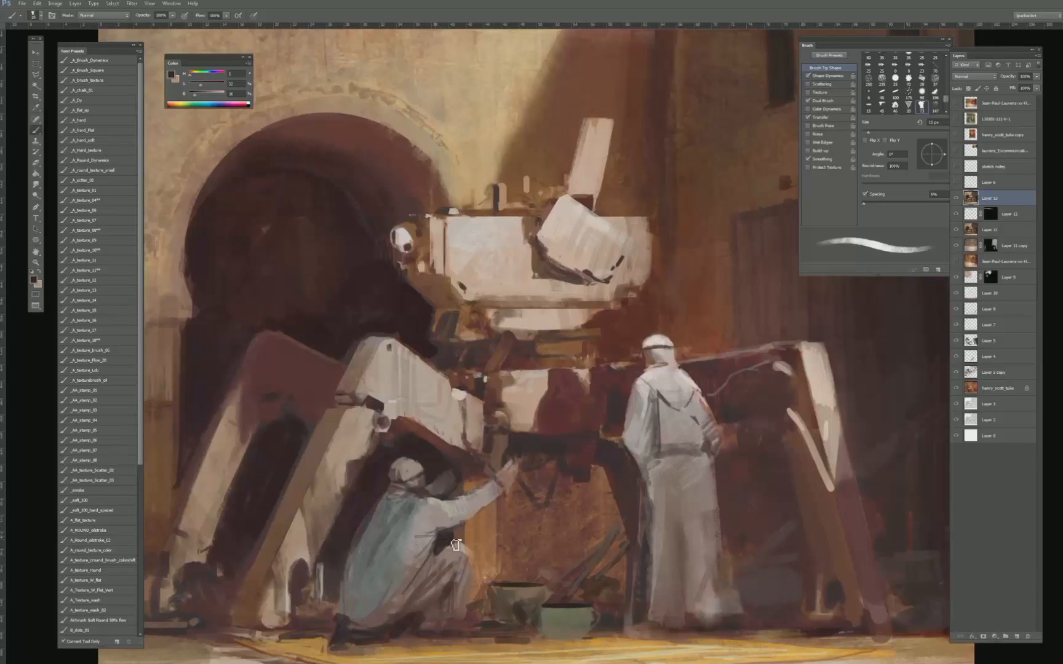
left_click(453, 540, "alt")
left_click(453, 545, "alt")
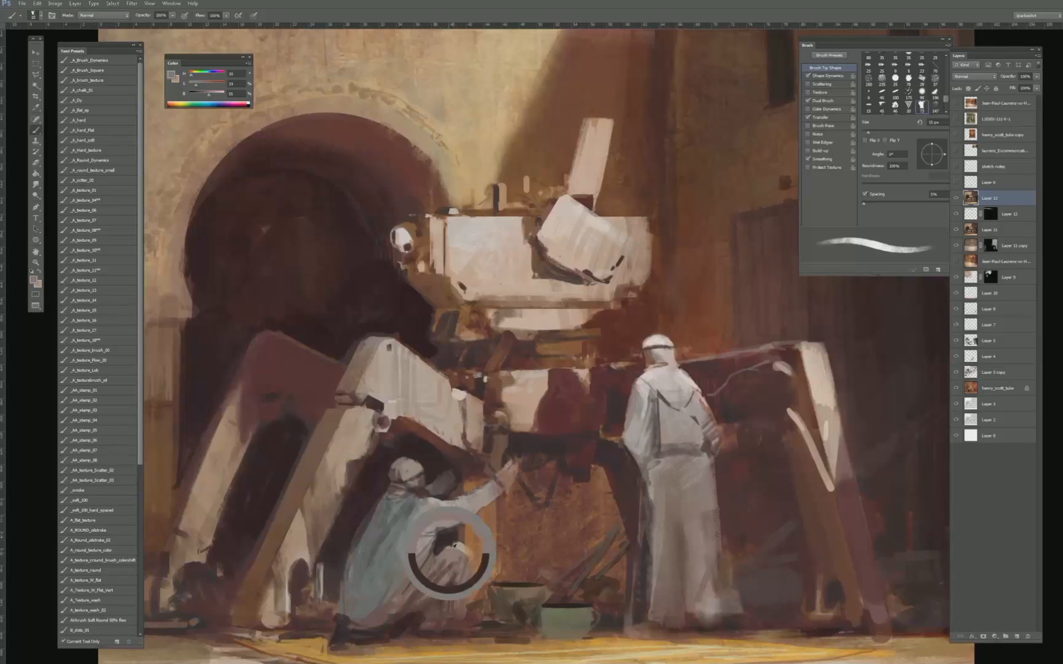
key("bracketright")
left_click(451, 535, "alt")
mouse_move(439, 565)
left_mouse_down()
mouse_move(452, 533)
mouse_move(448, 548)
mouse_move(466, 533)
left_mouse_up()
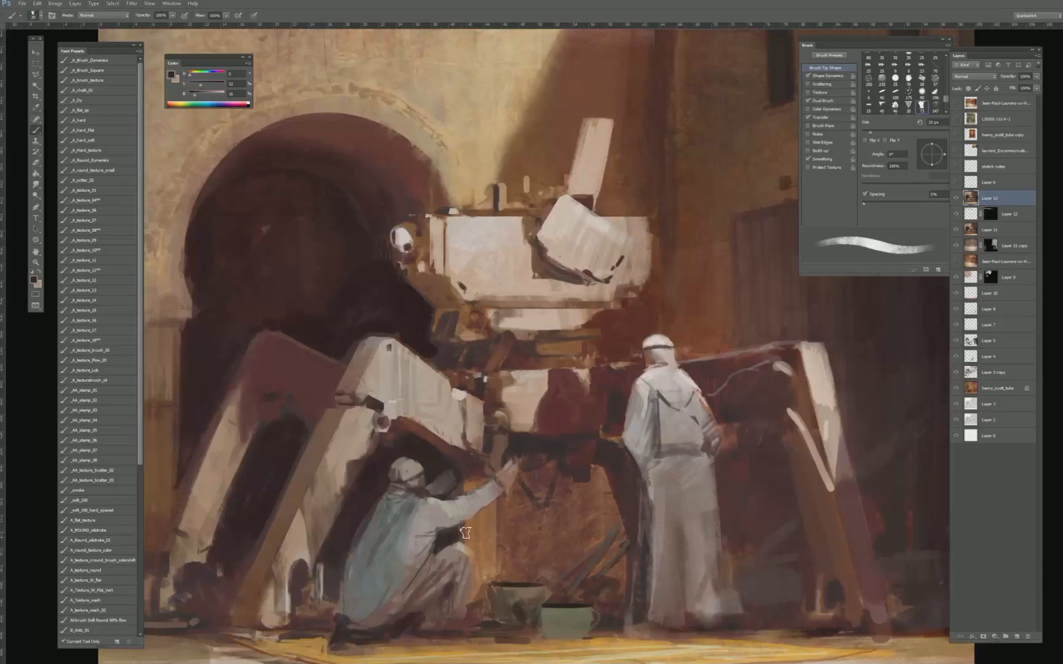
- Sharpen the outer edge of the crouching figure's knee with sampled orange background and robe tones, using a finer brush
key("bracketleft")
key("bracketleft")
key("bracketleft")
key("bracketleft")
key("bracketleft")
left_click(471, 531, "alt")
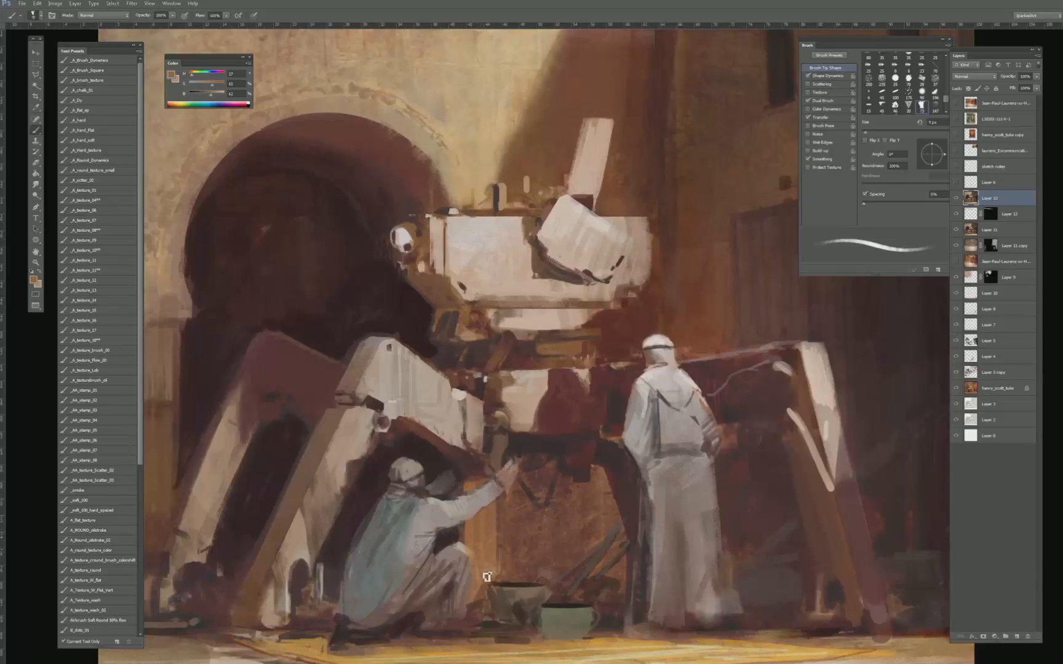
left_click(463, 547, "alt")
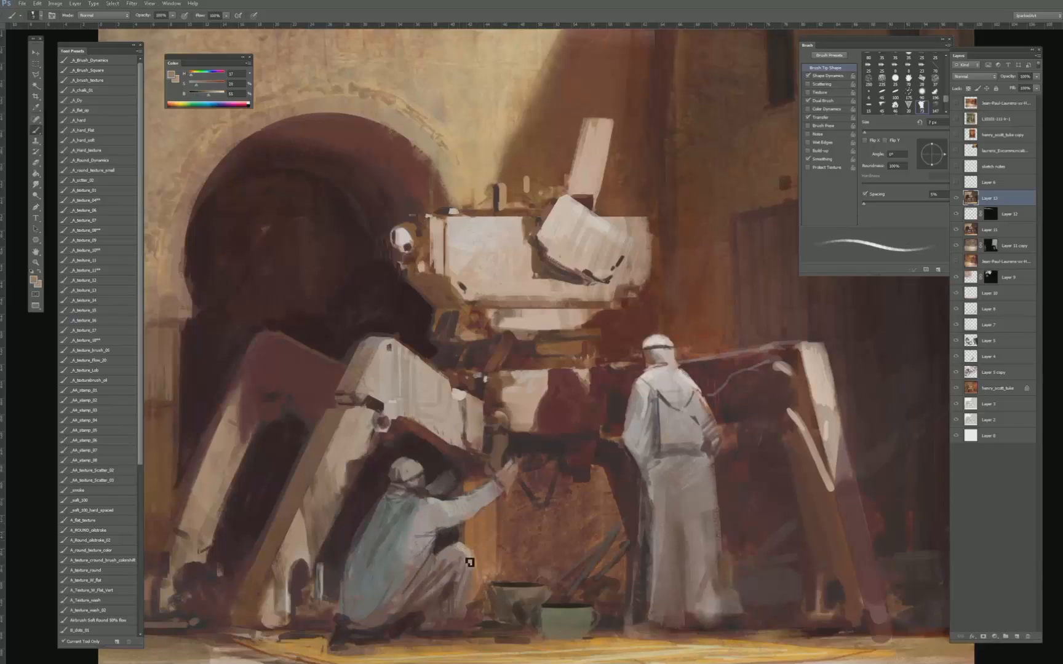
- Shade the folds of the crouching figure's lower robe with sampled brown tones, using a larger brush
key("bracketright")
key("bracketright")
key("bracketright")
key("bracketright")
key("bracketright")
key("bracketright")
left_click(443, 566, "alt")
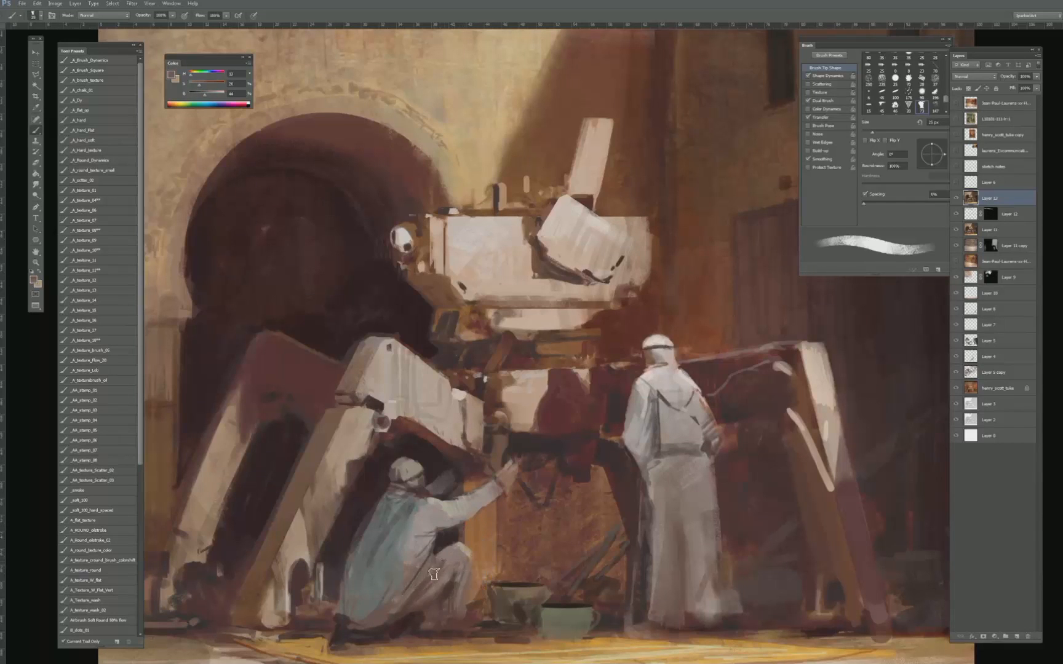
left_click(446, 594, "alt")
key("bracketleft")
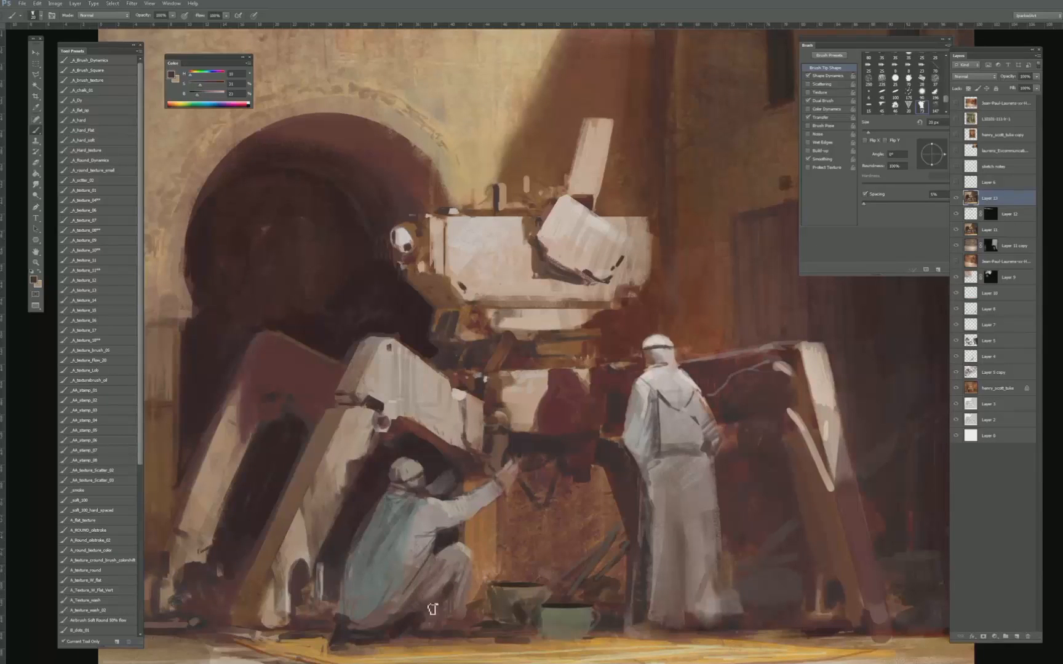
- Paint a sampled grey-brown midtone over the crouching figure's leg with a broader brush and check the whole painting
left_click(445, 578, "alt")
key("bracketright")
key("bracketright")
key("bracketright")
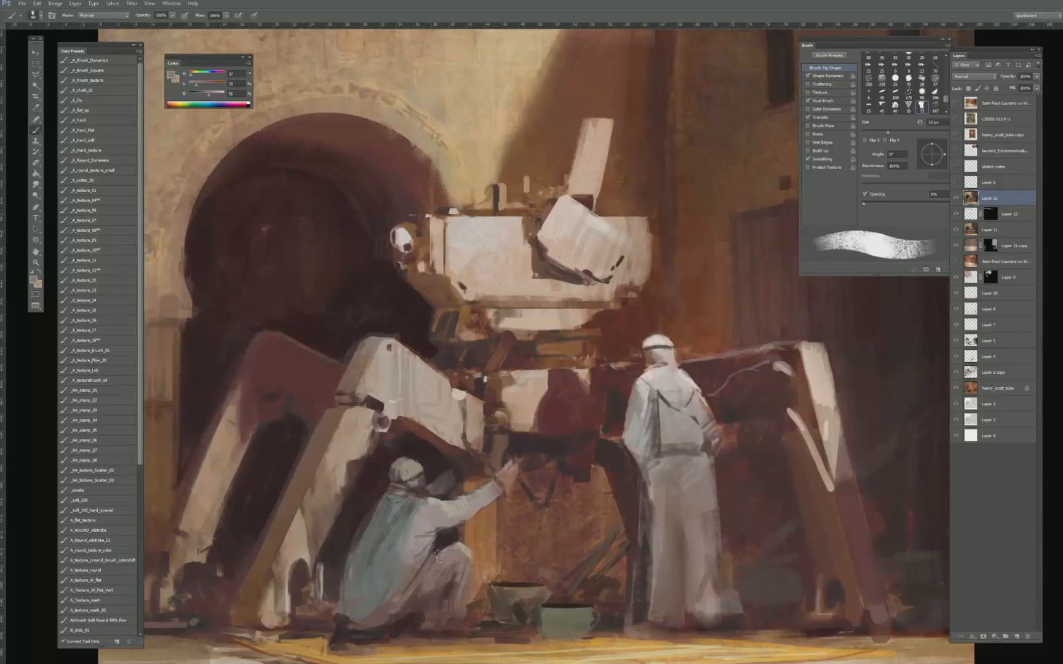
key("bracketright")
key("ctrl+minus")
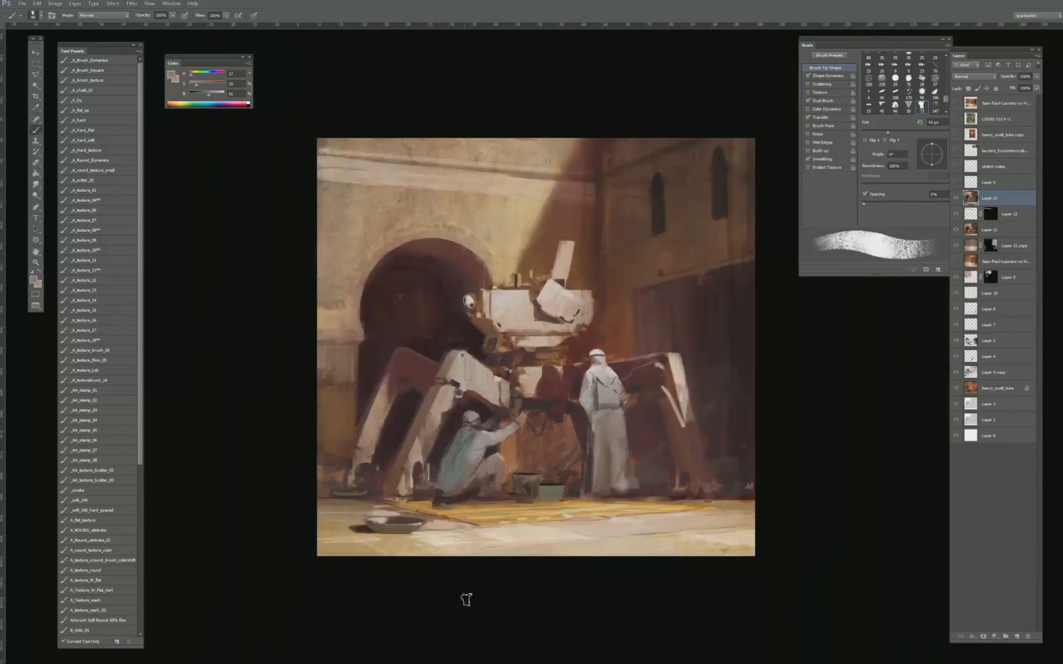
- Undo the last strokes on the crouching figure's robe
key("ctrl+alt+z")
key("ctrl+alt+z")
key("ctrl+alt+z")
key("ctrl+alt+z")
key("ctrl+shift+z")
- Set the brush blend mode to Color and tint the crouching figure's cloak with orange sampled from the panel beside the figure
key("ctrl+plus")
left_click(435, 503, "alt")
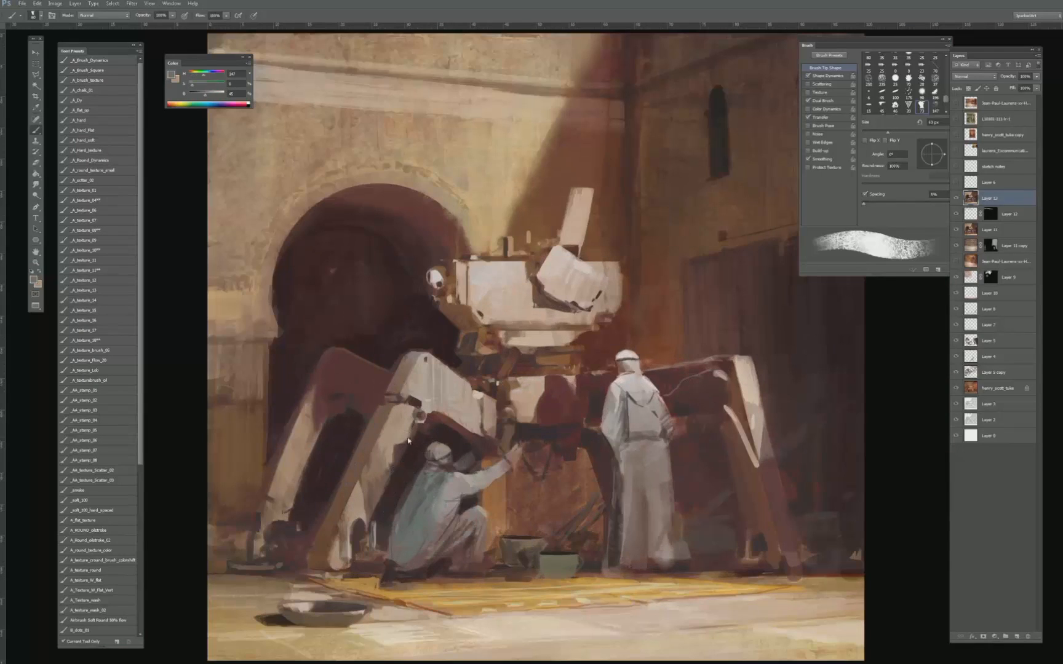
left_click(438, 497, "alt")
right_click(442, 469)
left_click(461, 452)
left_click(453, 492, "alt")
left_click(487, 498, "alt")
key("bracketleft")
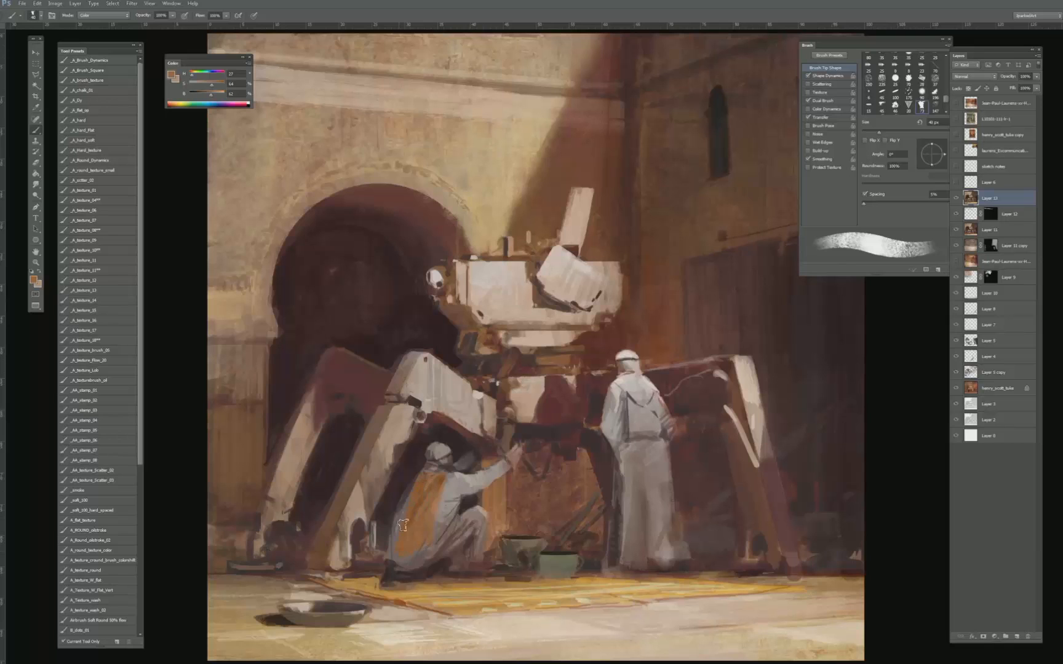
- Tint the crouching figure's headscarf orange with the brush at 35 px and check the painting as a small thumbnail
key("ctrl+minus")
key("ctrl+minus")
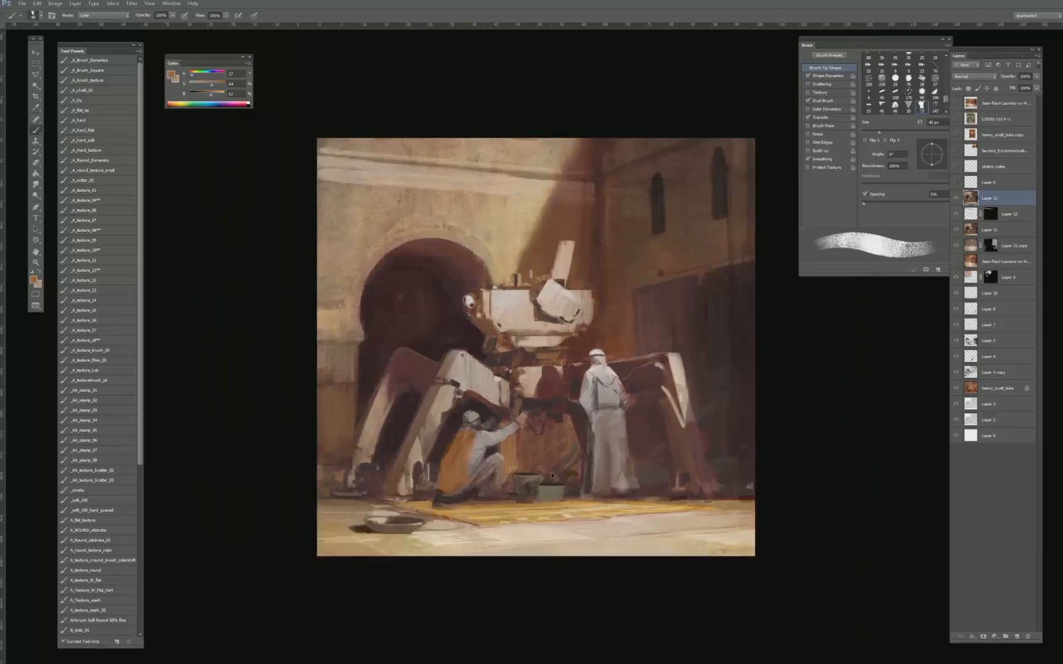
key("ctrl+0")
key("bracketleft")
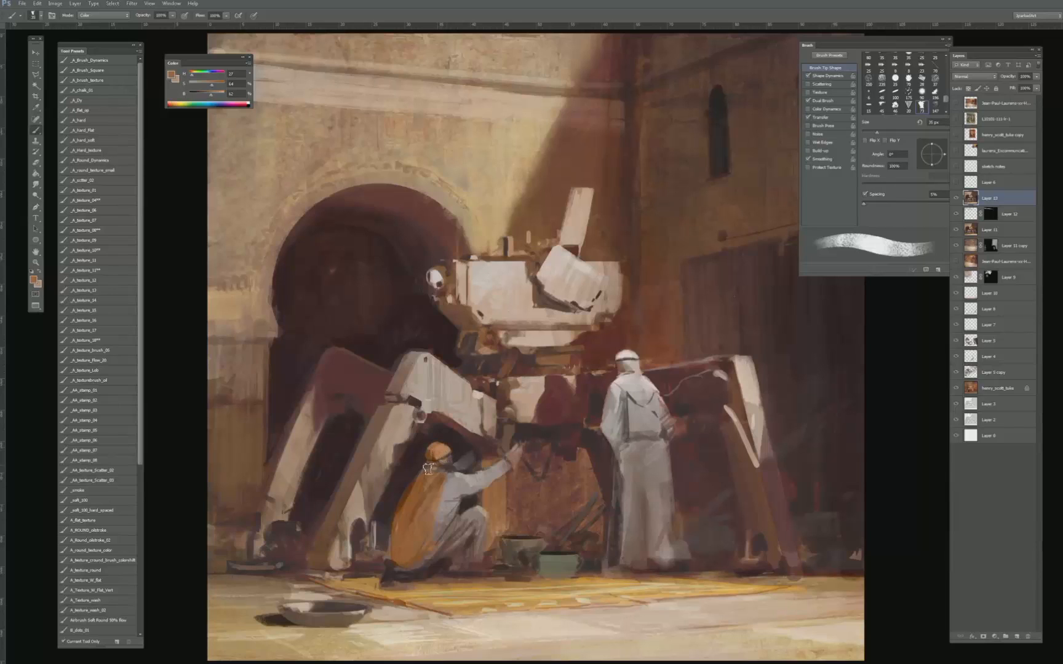
key("ctrl+minus")
key("ctrl+minus")
key("ctrl+minus")
key("ctrl+minus")
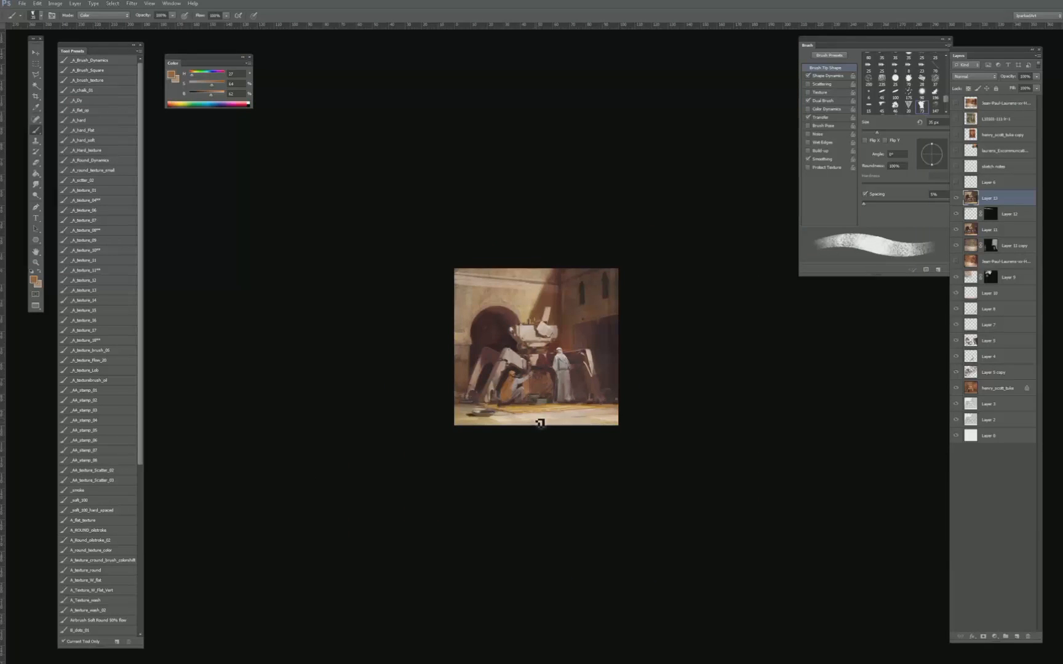
key("ctrl+0")
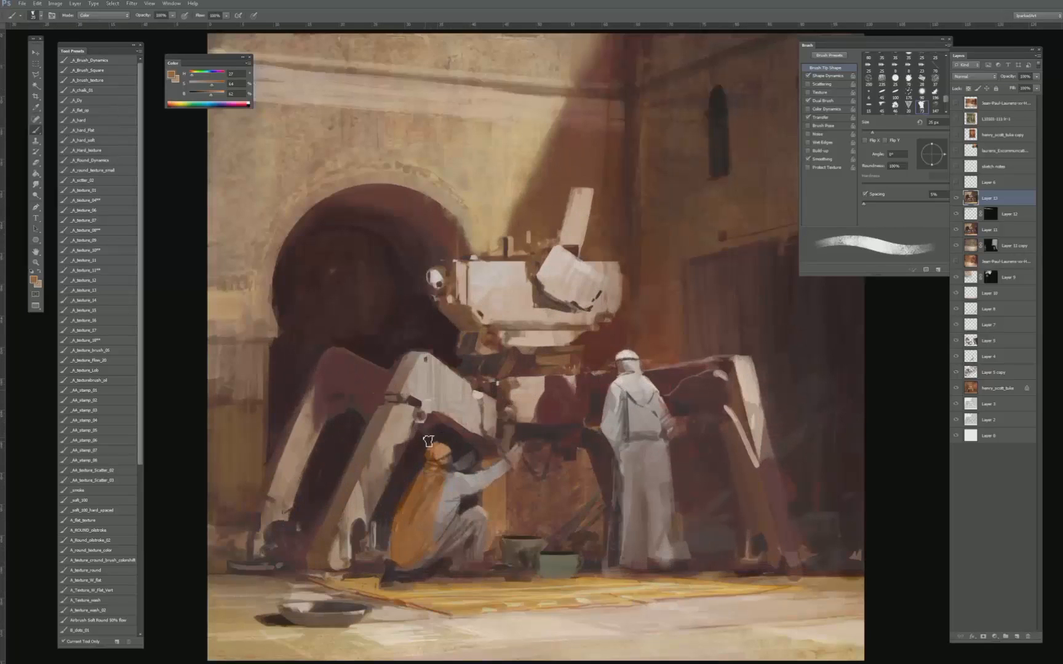
- Vary the colour of the crouching figure's orange cloak with sampled orange and deeper brown tones
left_click(415, 478, "alt")
left_click(407, 488, "alt")
key("bracketright")
key("bracketright")
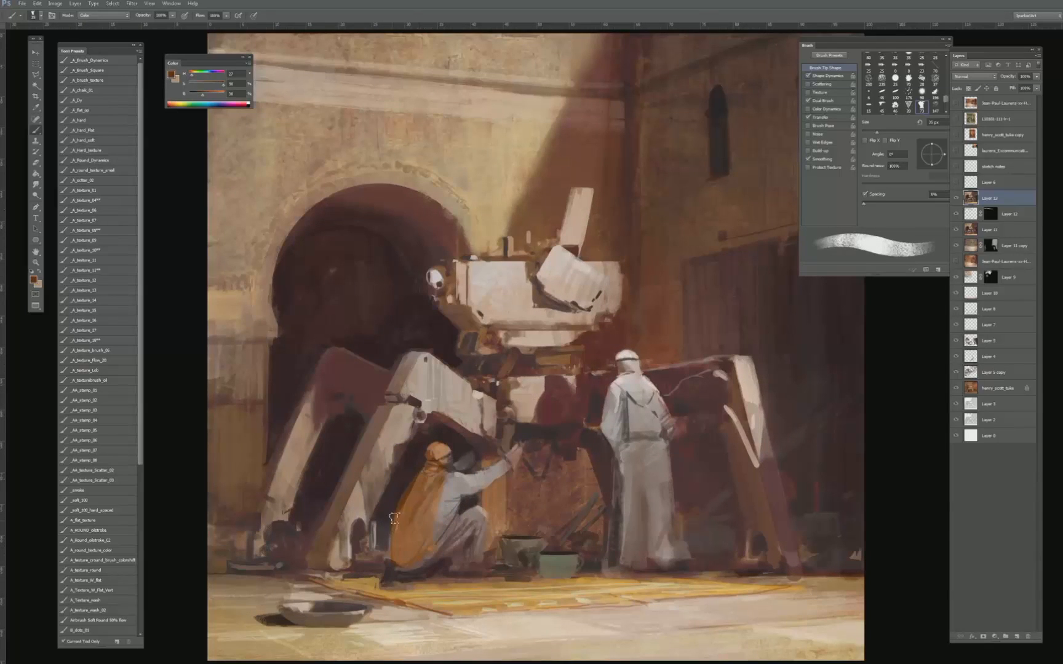
key("bracketleft")
left_click(393, 533, "alt")
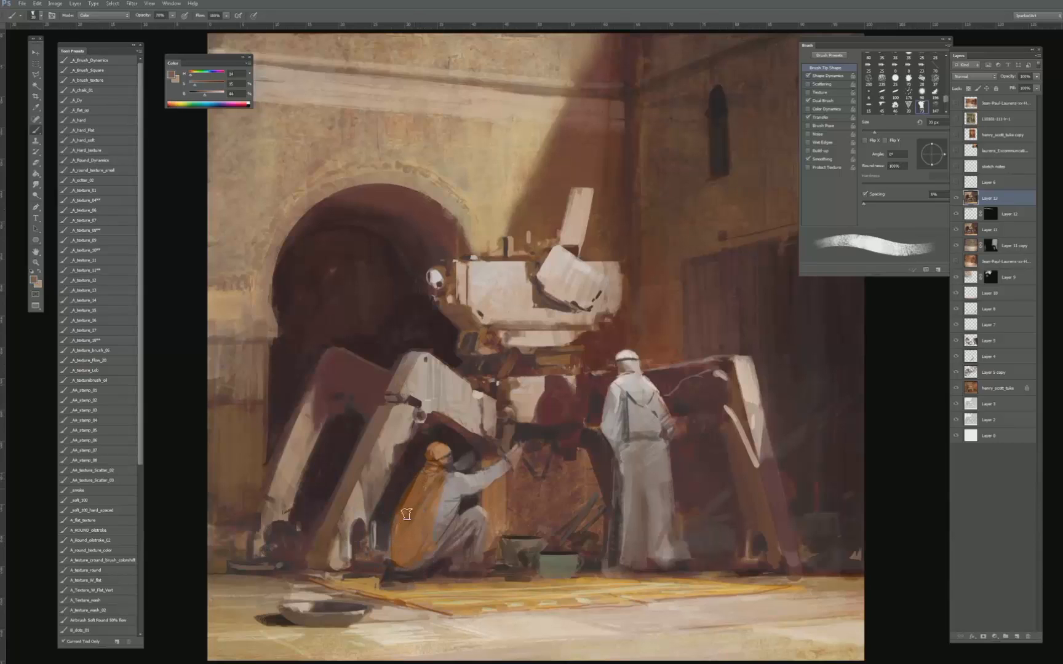
- Mute the orange on the crouching figure's headscarf and cloak with sampled greyish and brown tones at reduced opacity
mouse_move(407, 515)
left_mouse_down()
mouse_move(409, 523)
mouse_move(440, 475)
mouse_move(430, 461)
mouse_move(438, 448)
mouse_move(433, 463)
left_mouse_up()
key("bracketleft")
key("bracketleft")
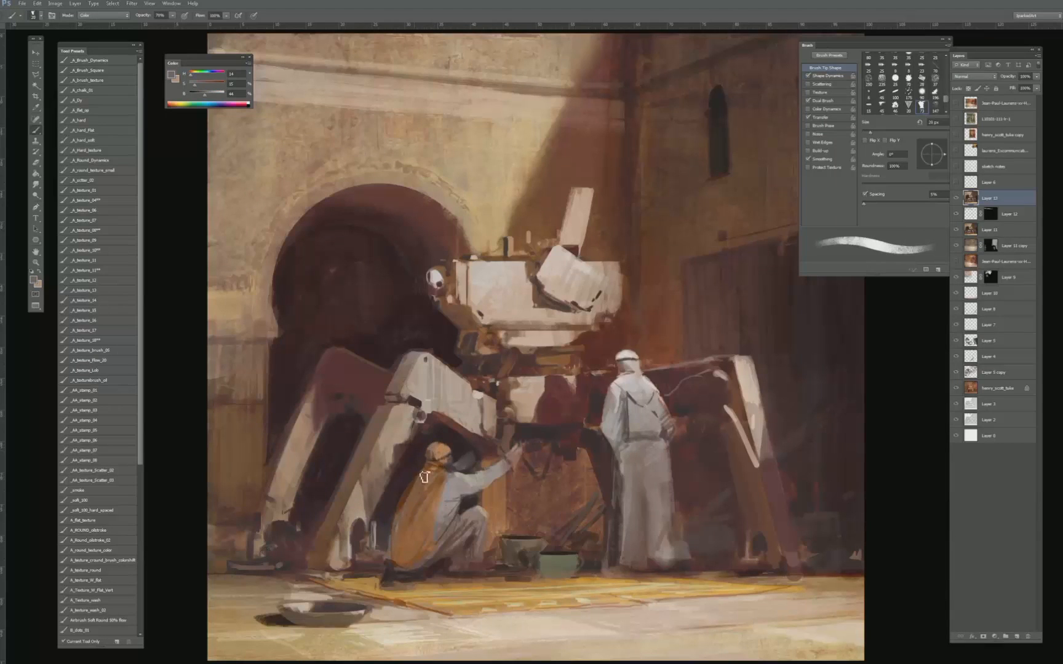
left_click(426, 513, "alt")
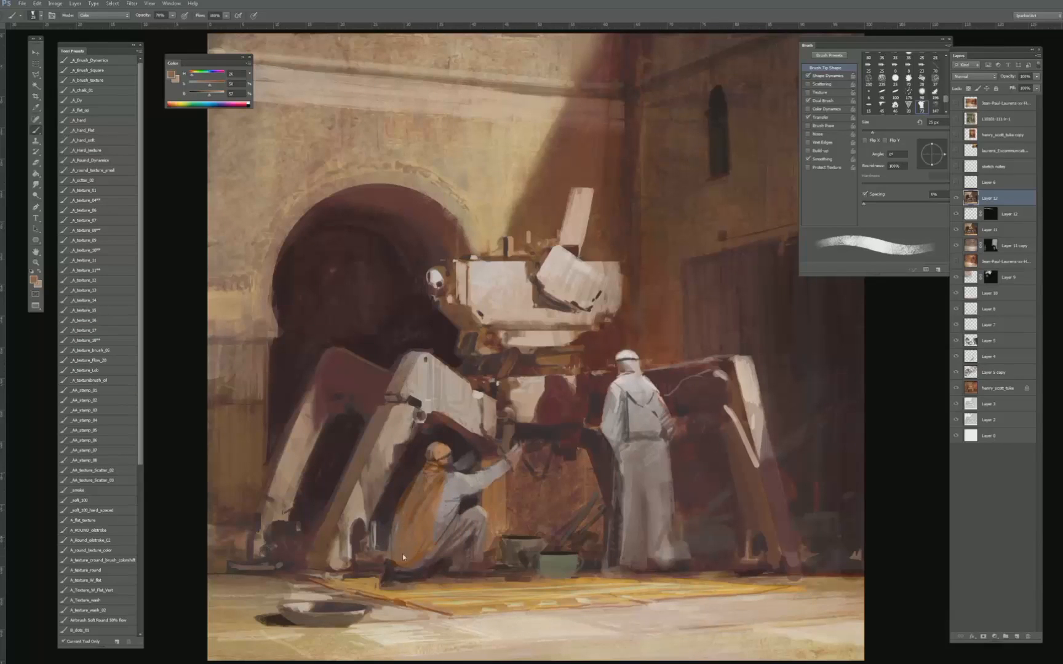
key("bracketleft")
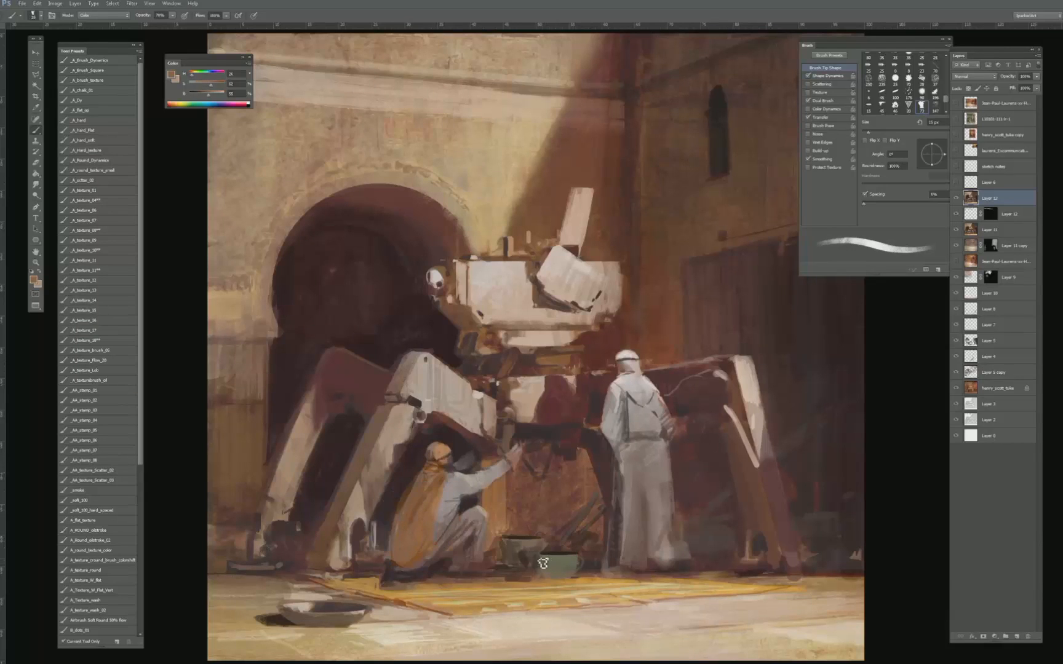
- Return the brush blend mode to Normal and dab a pale dotted band around the green bowl with white sampled from the machine
left_click_drag(552, 550, 502, 529)
right_click(554, 564, "shift")
left_click(577, 289)
right_click(566, 357, "shift")
left_click(584, 358)
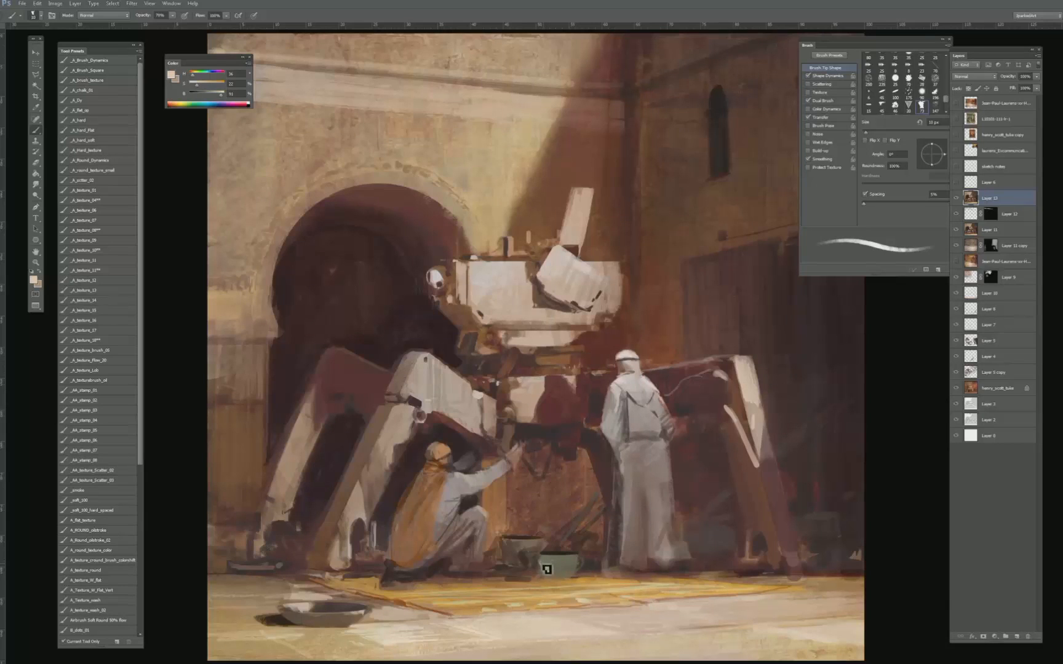
key("bracketright")
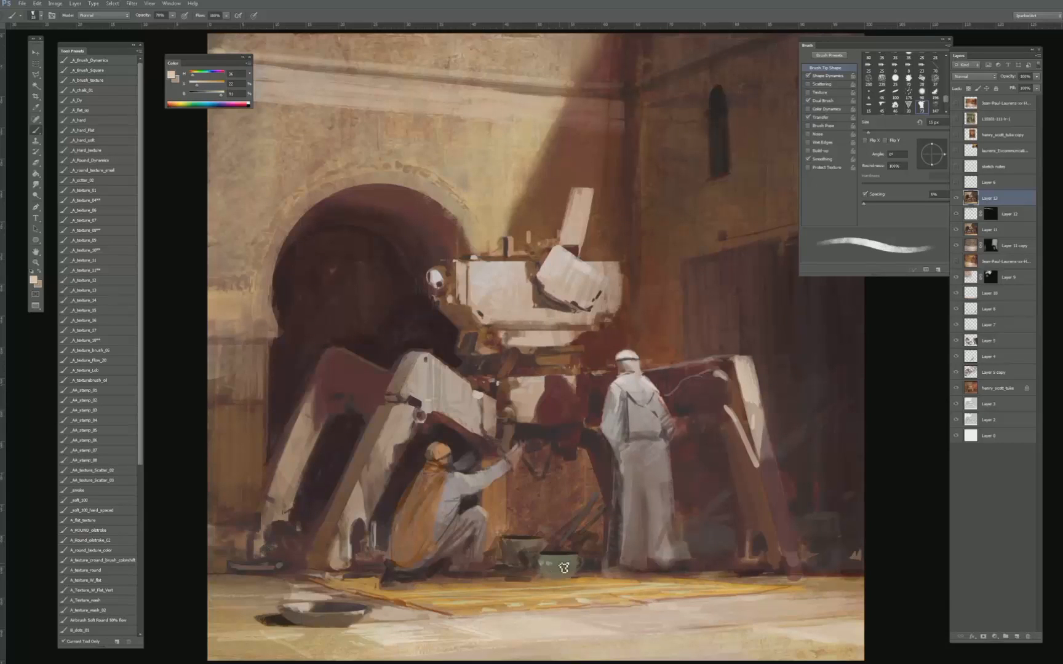
key("bracketleft")
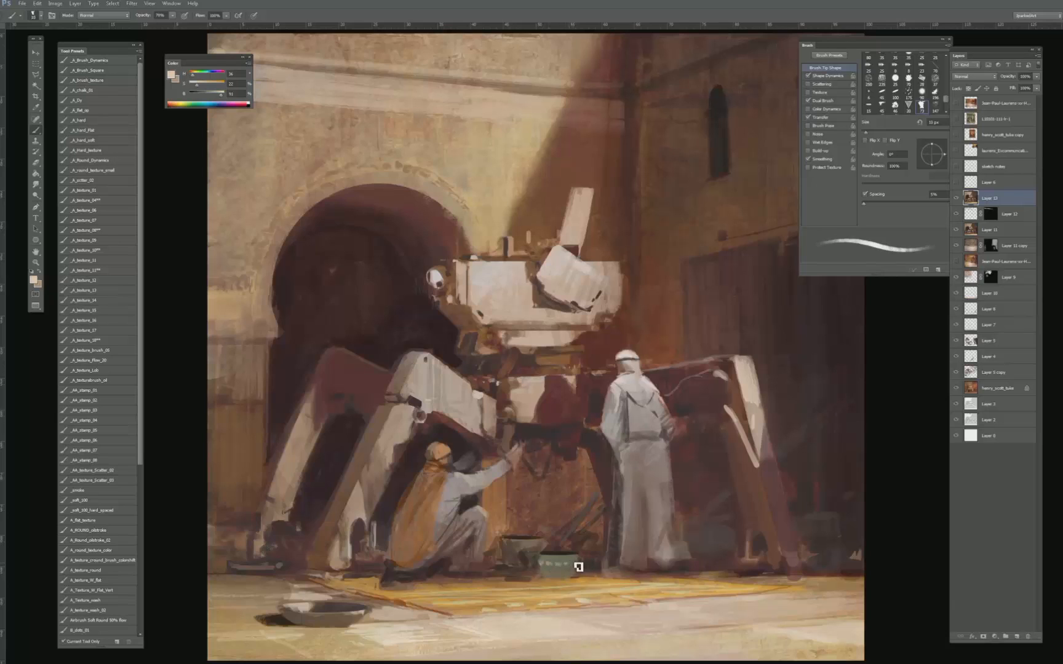
left_click(572, 567, "alt")
key("bracketleft")
- Define the rim of the green bowl and the objects behind it with sampled dark brown and a small brush
left_click(559, 549, "alt")
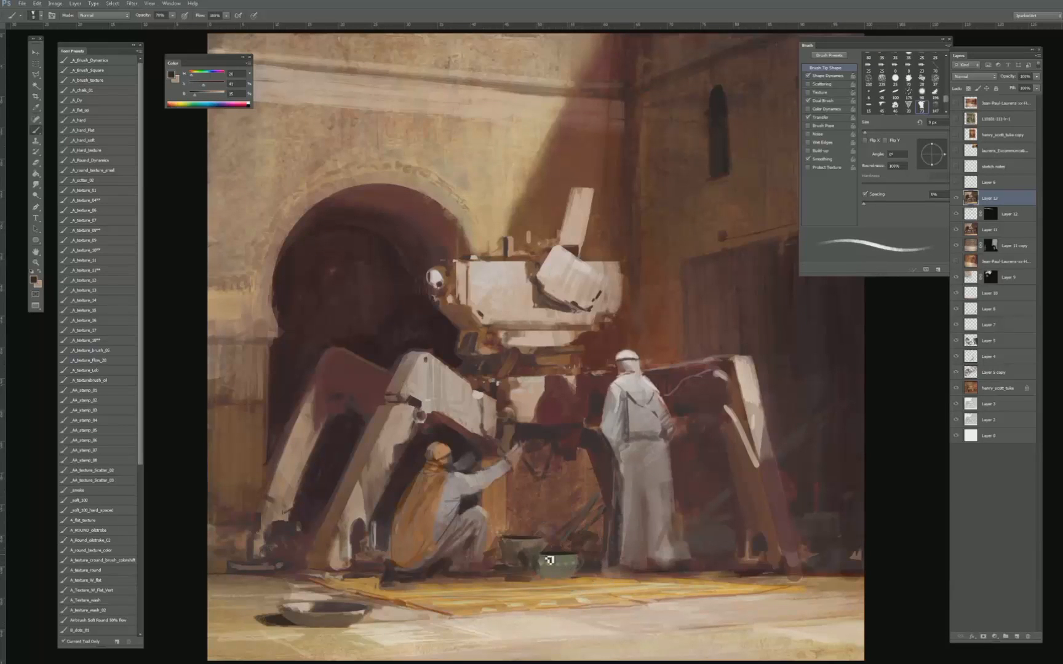
left_click(581, 552, "alt")
left_click(573, 542, "alt")
left_click(557, 546, "alt")
left_click(554, 545, "alt")
key("bracketright")
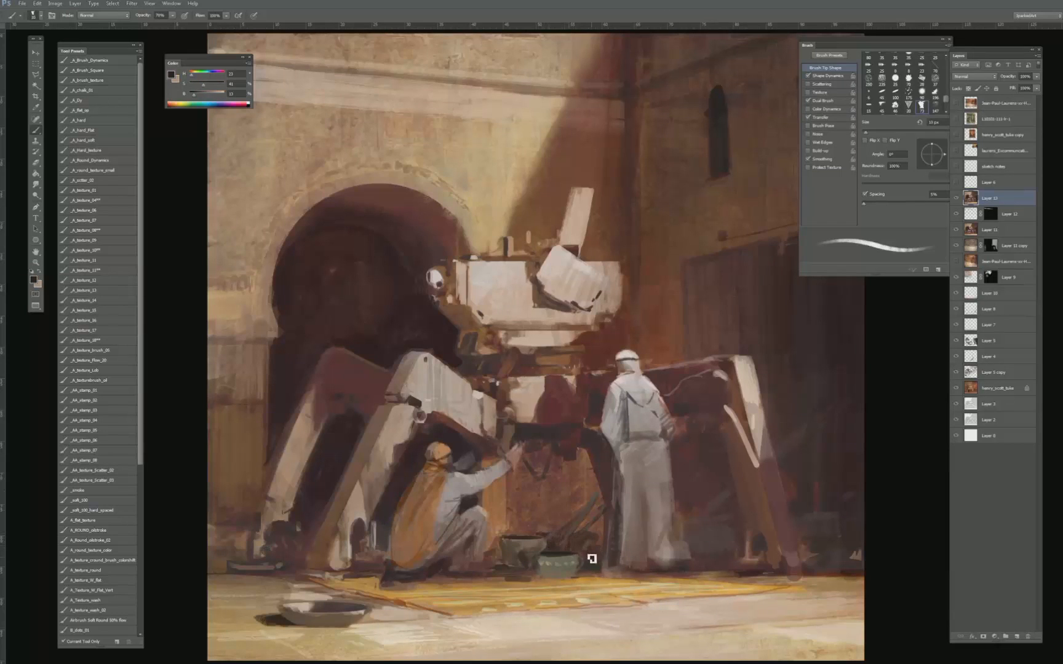
- Enlarge the brush and retouch the standing figure's robe with a greyish tone sampled from it
key("bracketright")
key("bracketright")
left_click(621, 474, "alt")
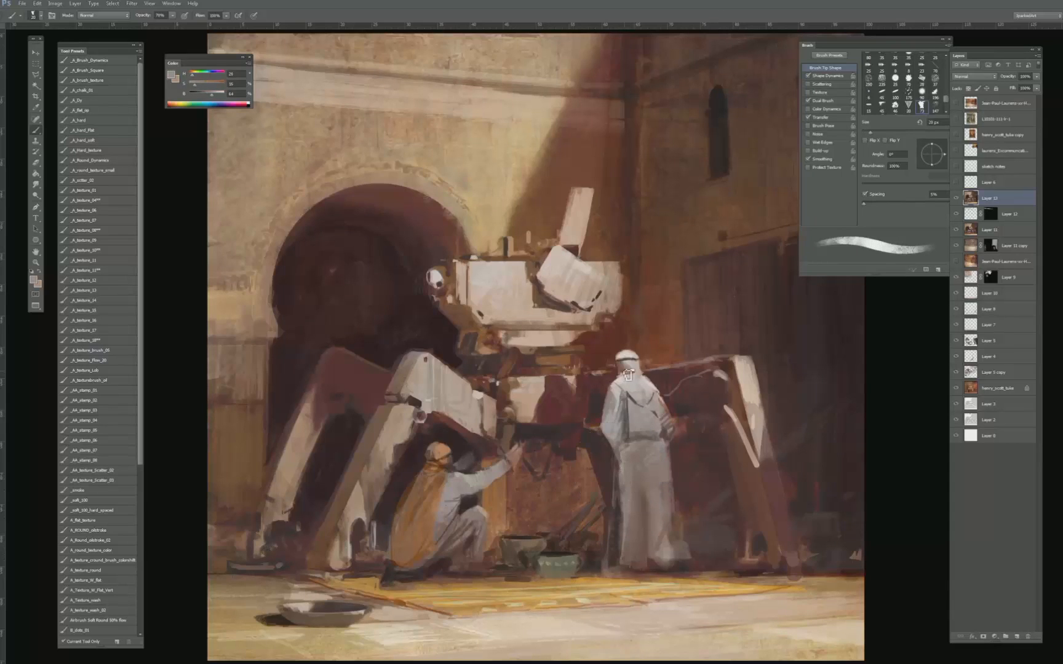
key("bracketright")
- Highlight the inner joint of the machine's front leg with a sampled pale tone raised to 100% brightness
left_click(475, 392, "alt")
key("bracketleft")
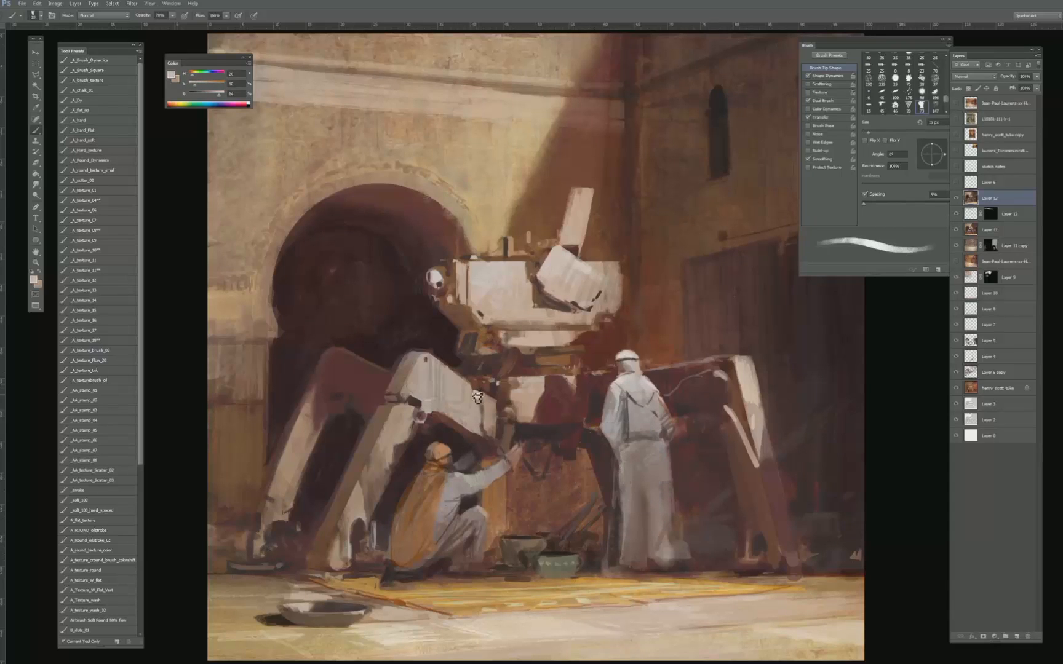
left_click(475, 395, "alt")
left_click(478, 395, "alt")
left_click_drag(219, 95, 226, 96)
key("bracketleft")
key("bracketleft")
key("bracketleft")
key("bracketleft")
key("bracketleft")
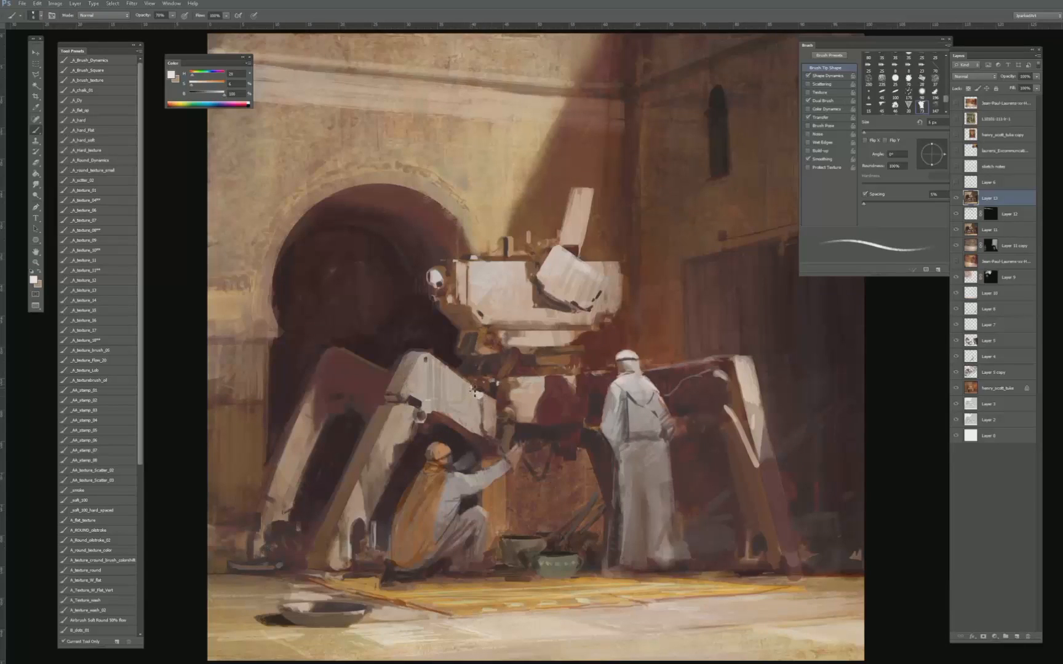
- Add near-white highlights along the upper edge of the machine's body, adjusting the brush size for the strokes
key("bracketright")
key("bracketright")
key("bracketright")
key("bracketright")
key("bracketright")
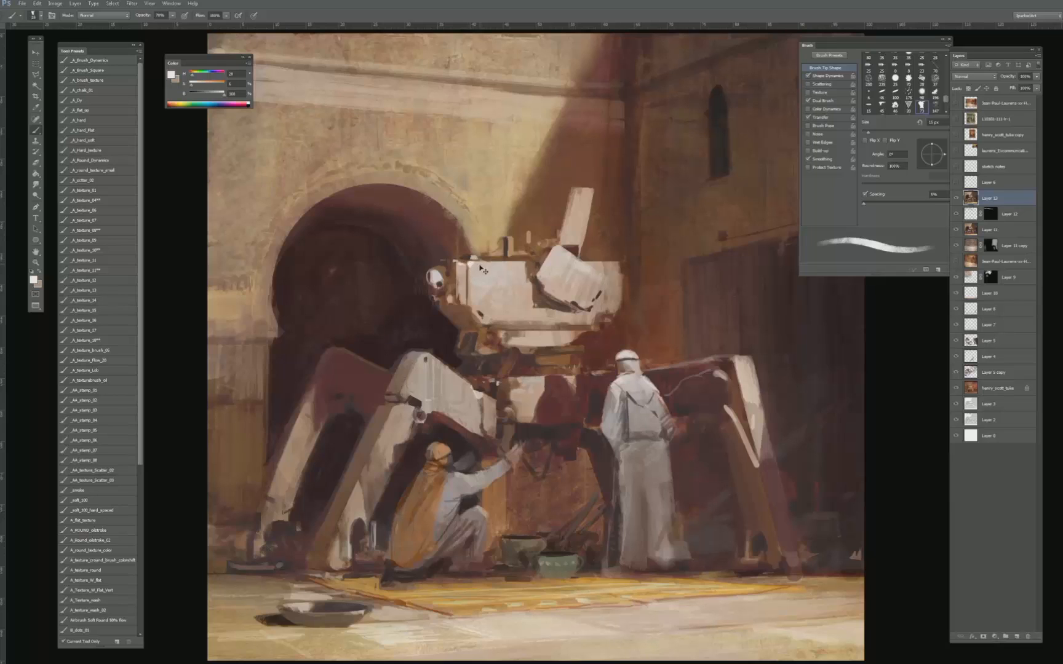
key("bracketleft")
key("bracketleft")
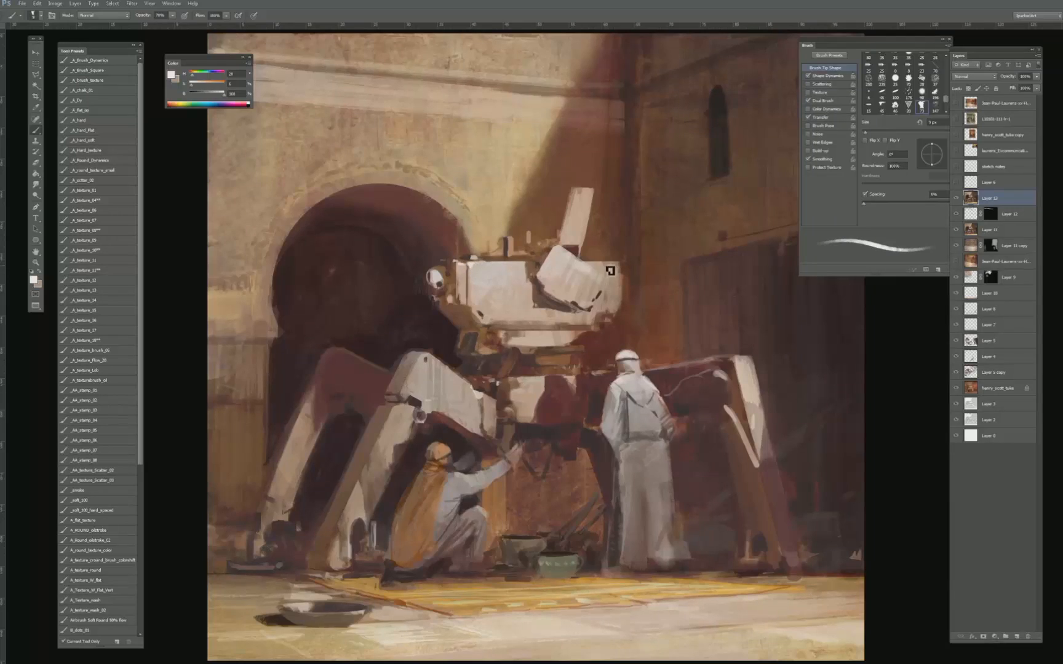
- Sample the orange of the crouching figure's headscarf, brighten it and reduce the brush to 7 px
key("bracketright")
key("bracketright")
key("bracketright")
key("bracketright")
key("bracketright")
left_click(438, 451, "alt")
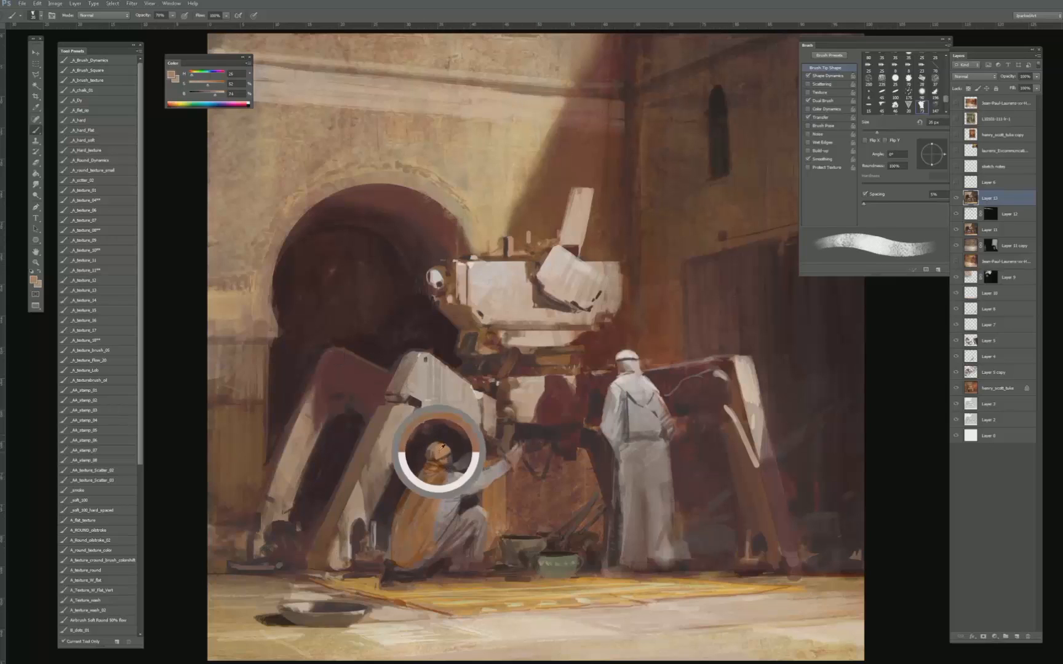
left_click(438, 450, "alt")
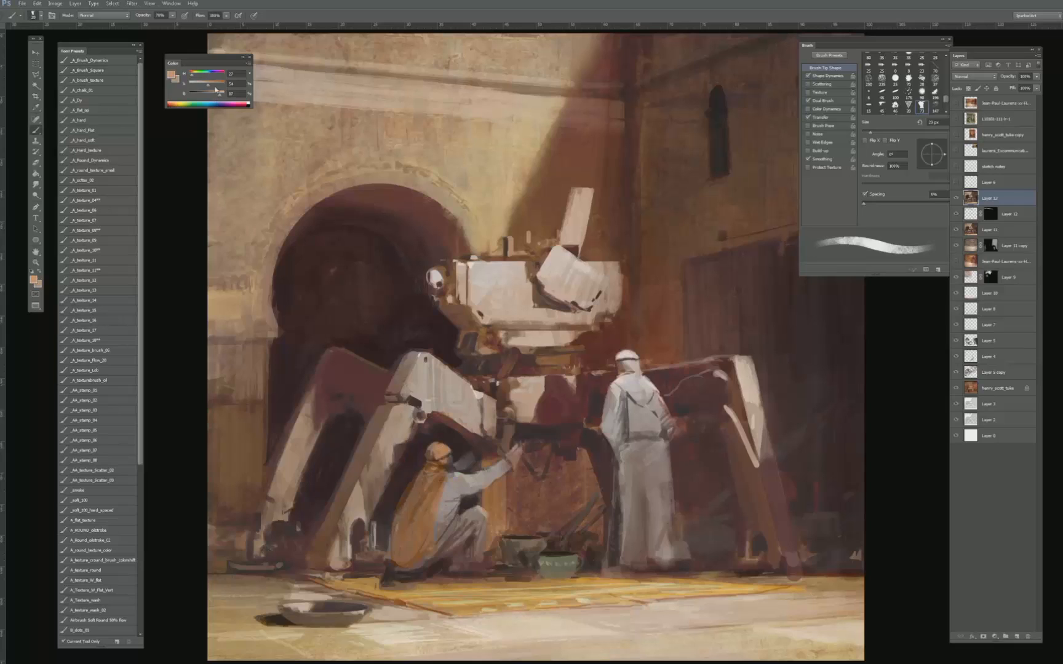
key("bracketleft")
key("bracketleft")
key("bracketleft")
key("bracketleft")
key("bracketleft")
key("bracketleft")
key("bracketleft")
key("bracketleft")
key("bracketleft")
key("bracketleft")
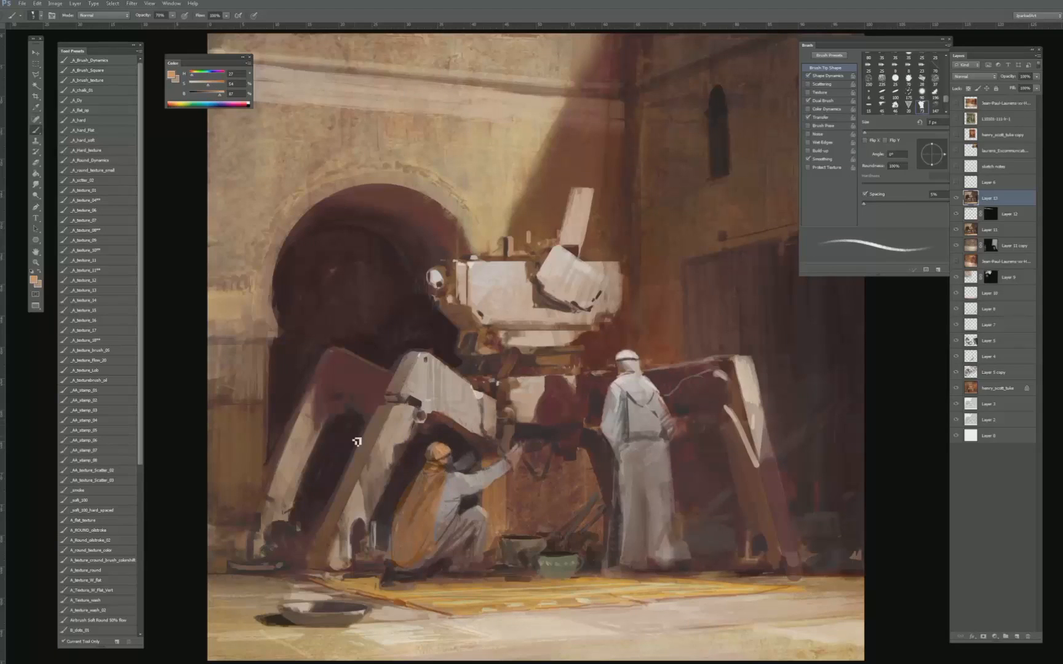
- Switch to a textured brush preset and brighten the crouching figure's headscarf with a more yellow orange
left_click(106, 319)
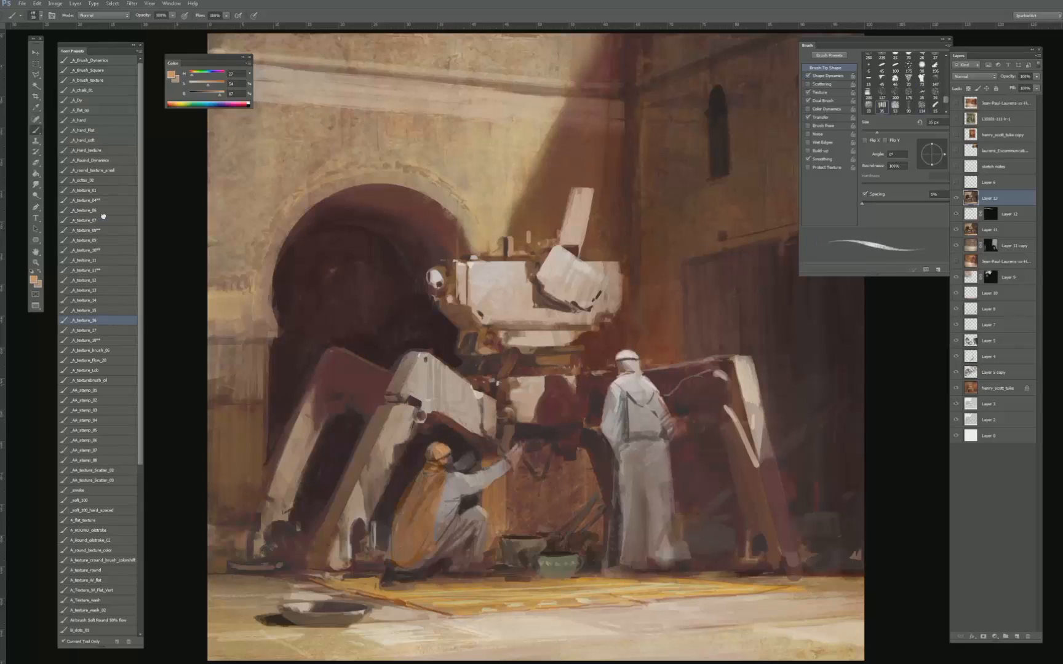
left_click(104, 350)
left_click(109, 340)
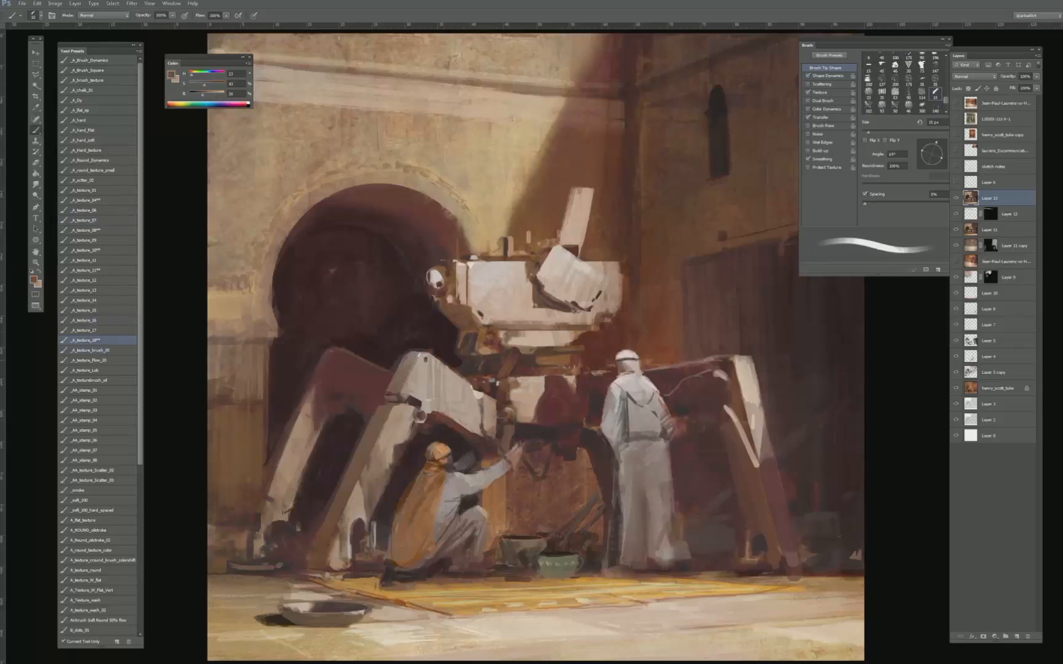
left_click(194, 76)
key("bracketright")
key("bracketright")
key("bracketright")
key("bracketright")
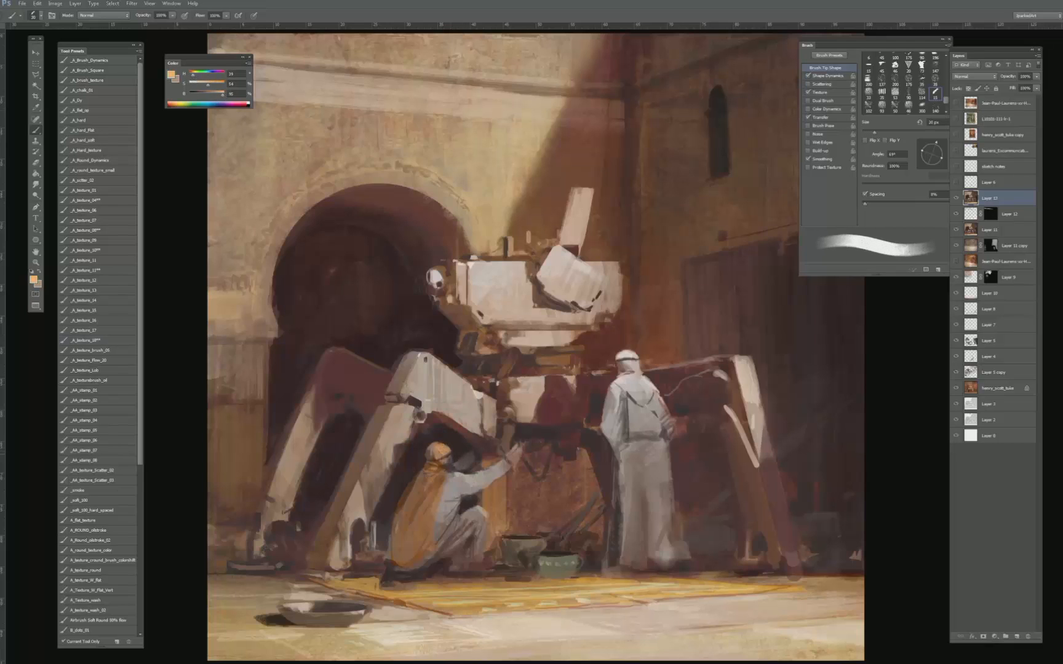
left_click_drag(438, 448, 443, 456)
key("bracketleft")
key("bracketleft")
key("bracketleft")
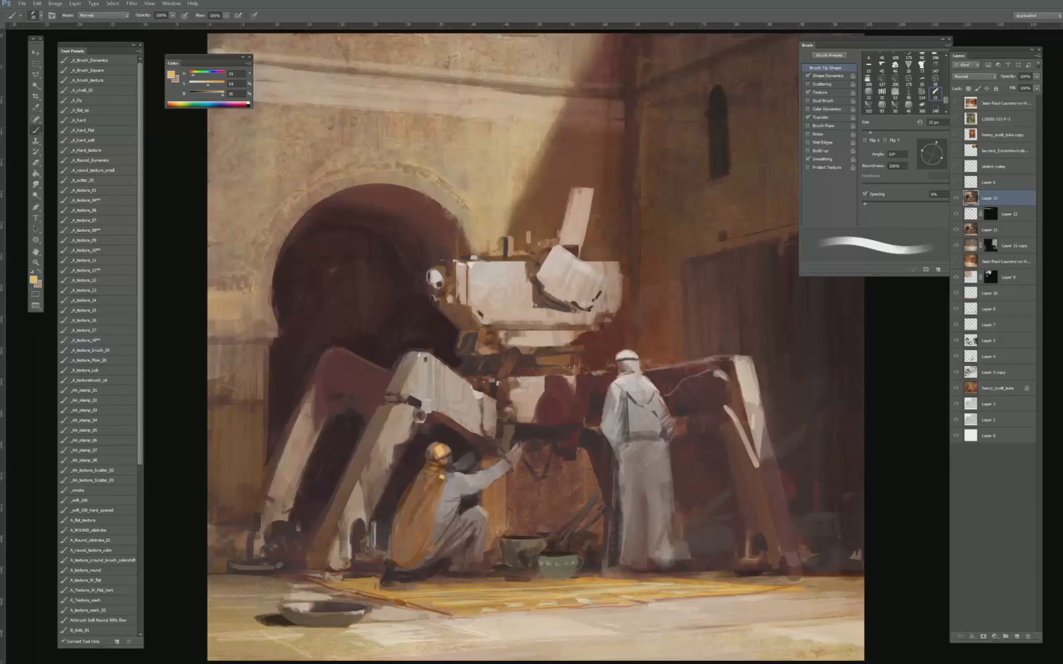
- Check the painting as a small thumbnail and touch up the crouching figure's headscarf with sampled deeper orange
key("ctrl+minus")
key("ctrl+minus")
key("ctrl+minus")
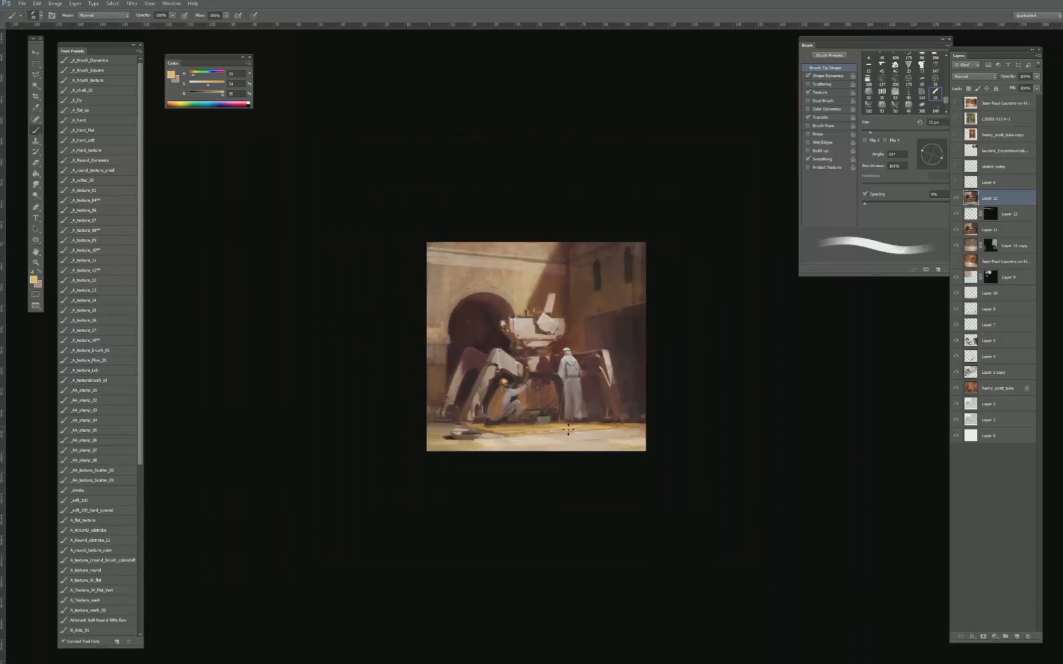
key("ctrl+plus")
key("ctrl+plus")
key("ctrl+plus")
left_click(438, 452, "alt")
key("bracketleft")
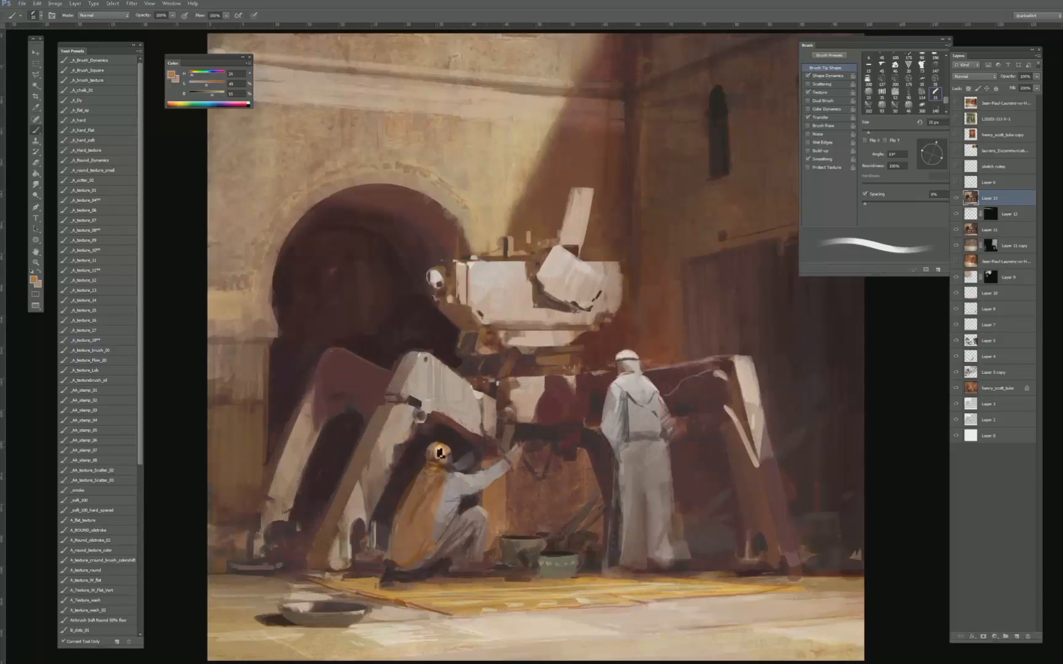
- Rework the crouching figure's shoulder with sampled greyish tones and darken the gap between the torso and the raised knee
left_click(461, 474, "alt")
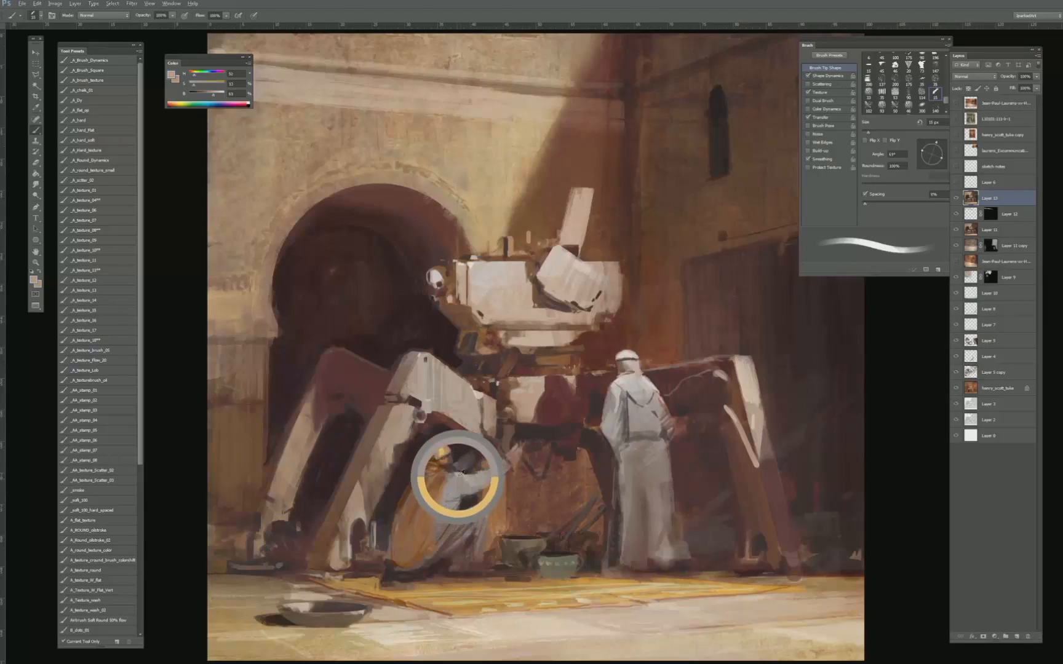
key("bracketright")
left_click(454, 474, "alt")
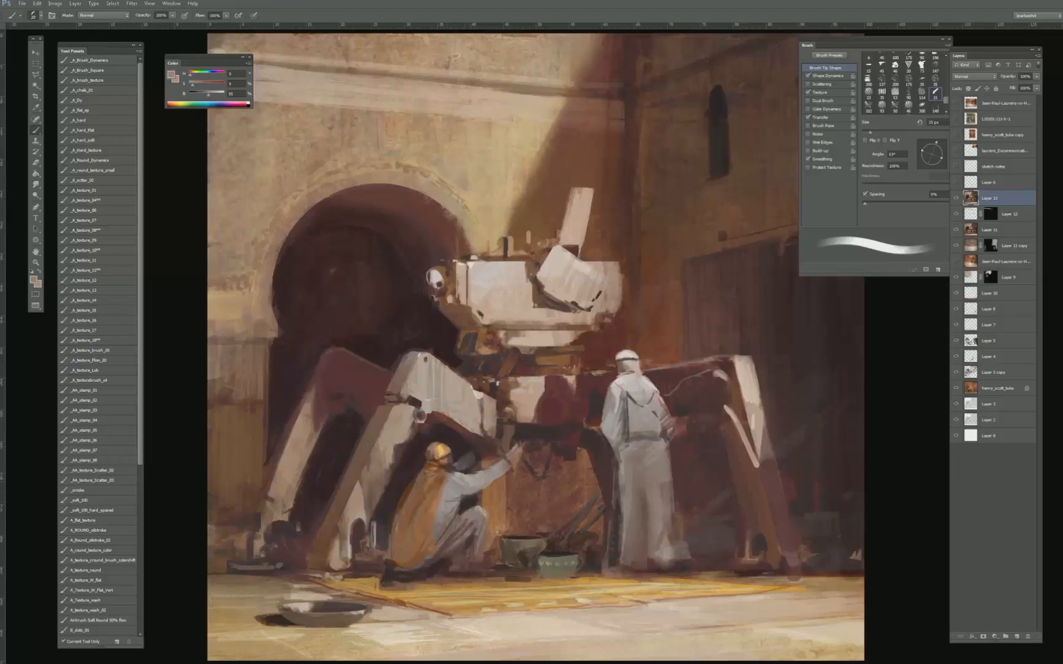
left_click(456, 492, "alt")
mouse_move(454, 497)
left_mouse_down()
mouse_move(464, 518)
mouse_move(470, 506)
left_mouse_up()
left_click(451, 509, "alt")
left_click(456, 508, "alt")
left_click(458, 505, "alt")
left_click_drag(462, 509, 450, 506)
left_click(451, 509, "alt")
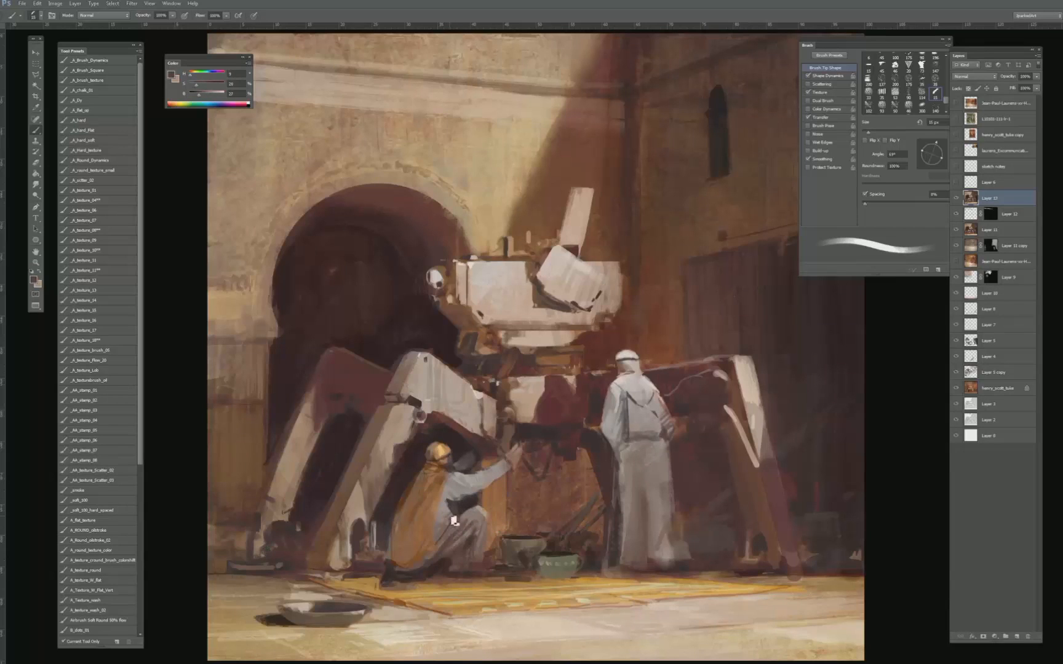
- Refine the crouching figure's outstretched arm and hand with sampled tones and a small brush
mouse_move(481, 465)
left_mouse_down("alt")
mouse_move(514, 442)
mouse_move(516, 450)
left_mouse_up("alt")
key("[")
key("[")
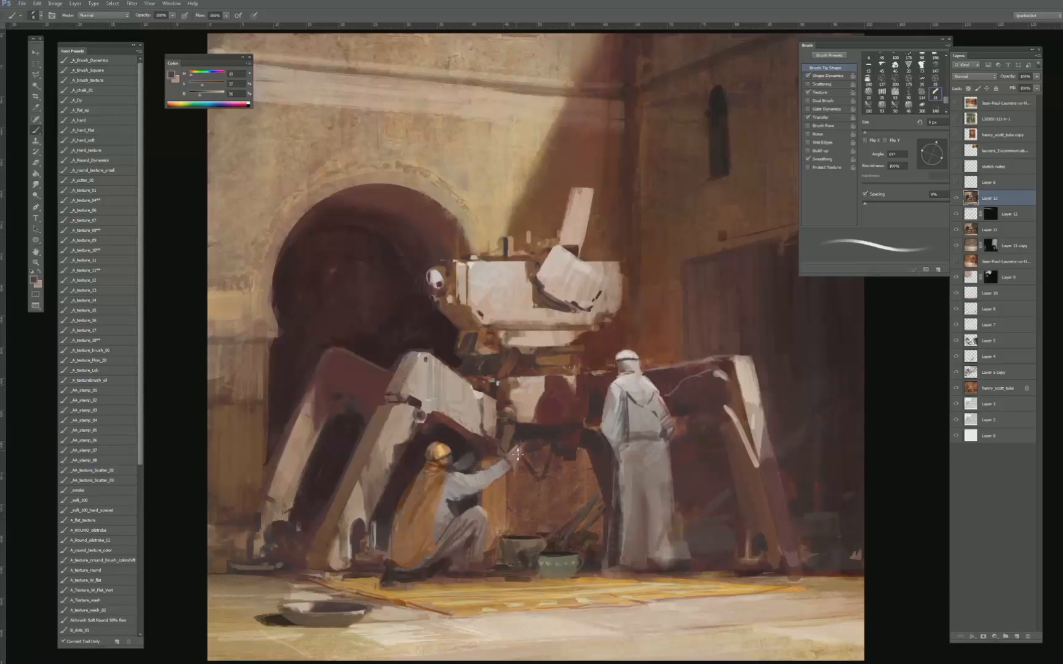
key("bracketright")
left_click(516, 471, "alt")
key("bracketleft")
- Clean up the background edge above the crouching figure's arm and beside the face with sampled dark brown
left_click(490, 456, "alt")
left_click(468, 462, "alt")
left_click(452, 459, "alt")
key("bracketright")
left_click(458, 461, "alt")
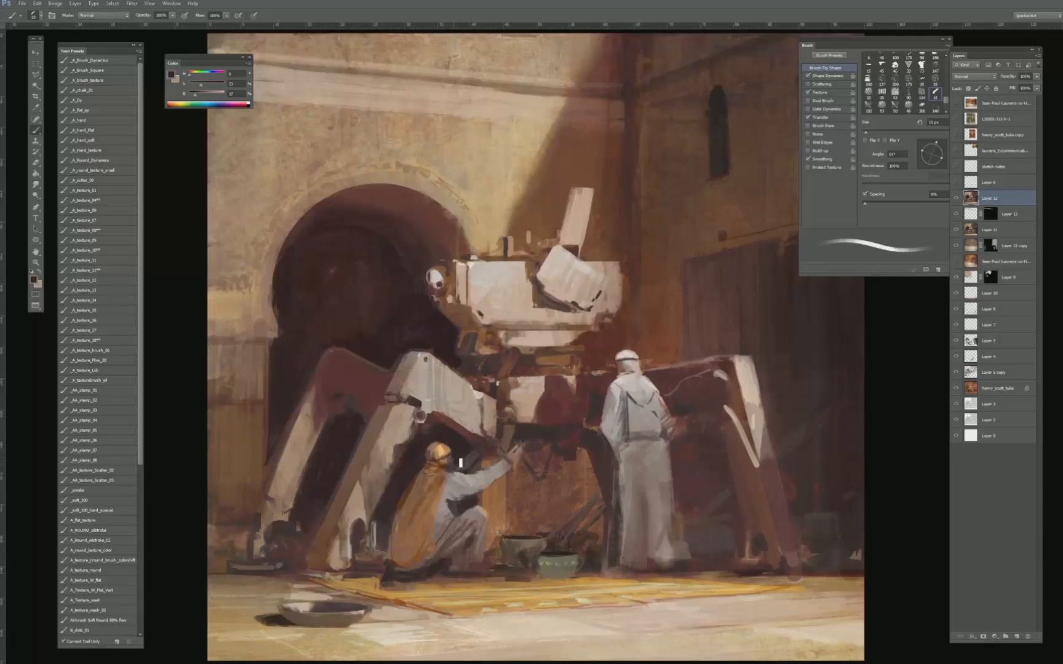
- Refine the crouching figure's face profile with small brush strokes in colours sampled around the face
key("bracketleft")
key("ctrl+plus")
key("ctrl+plus")
left_click_drag(361, 610, 474, 342)
key("ctrl+plus")
key("ctrl+plus")
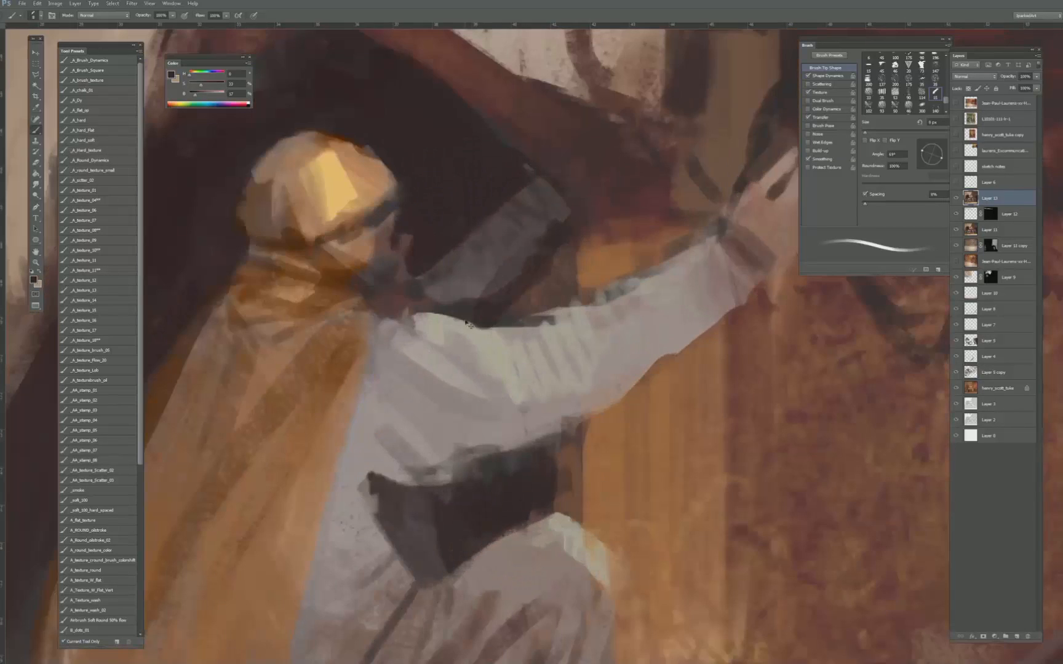
left_click(400, 239, "alt")
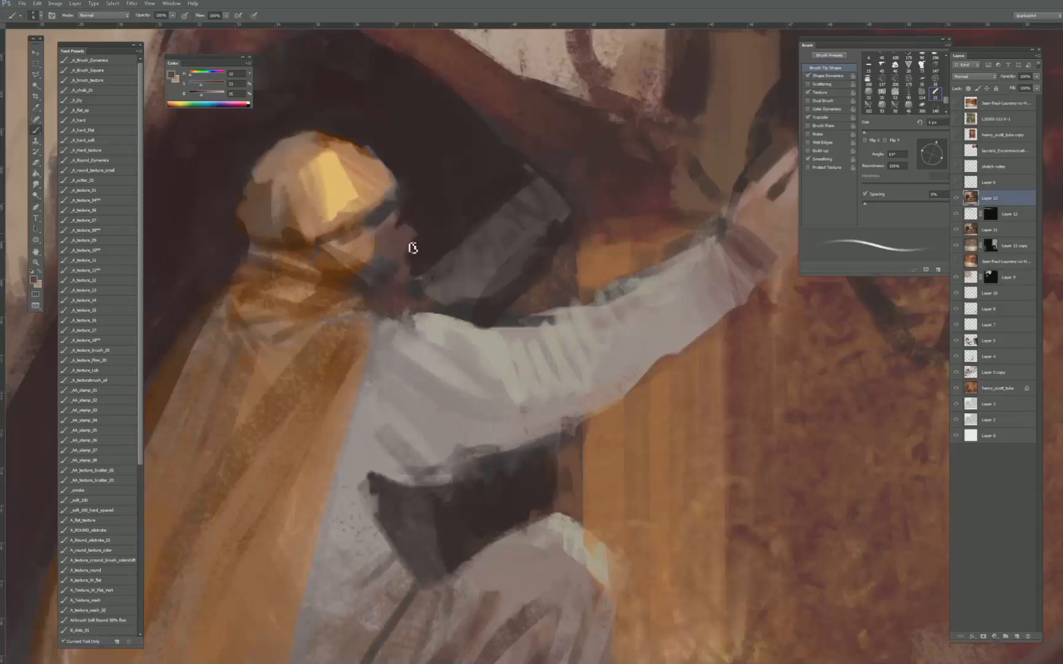
left_click(411, 246, "alt")
key("bracketleft")
left_click_drag(401, 233, 409, 253)
key("ctrl+minus")
key("ctrl+minus")
key("ctrl+minus")
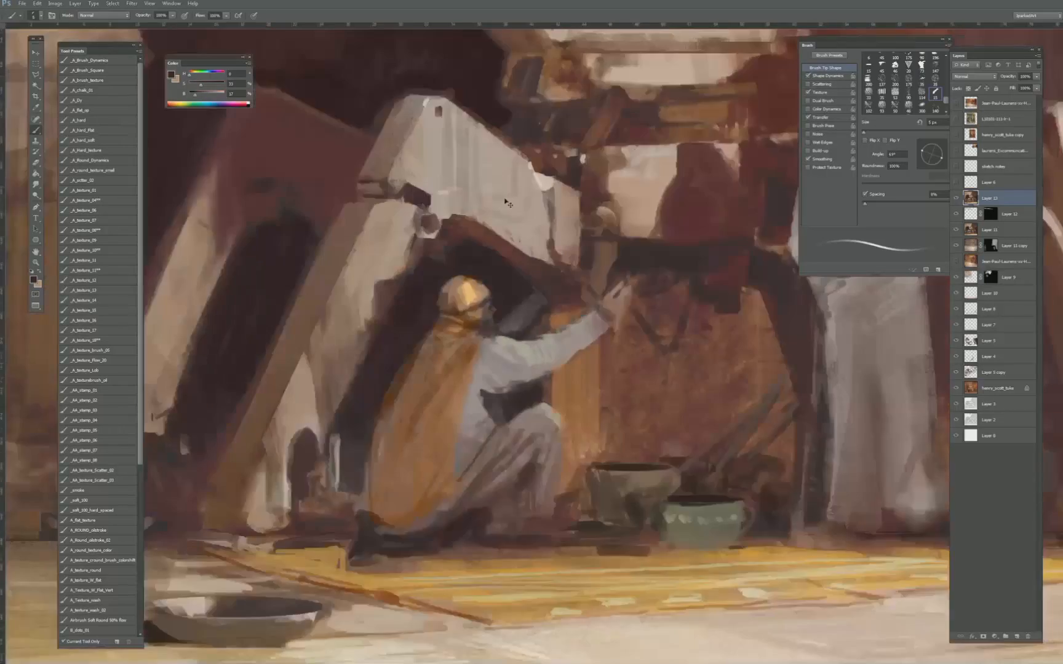
- Sample the crouching figure's dark face tone and mix a lighter, more saturated reddish skin colour with a larger brush
key("ctrl+plus")
key("ctrl+plus")
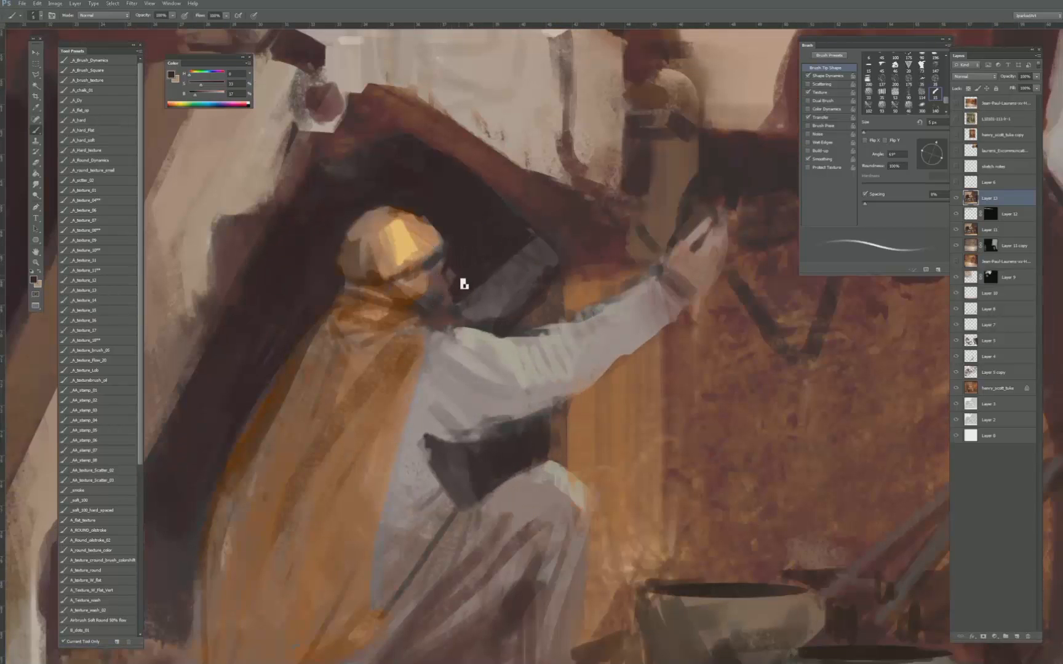
key("ctrl+0")
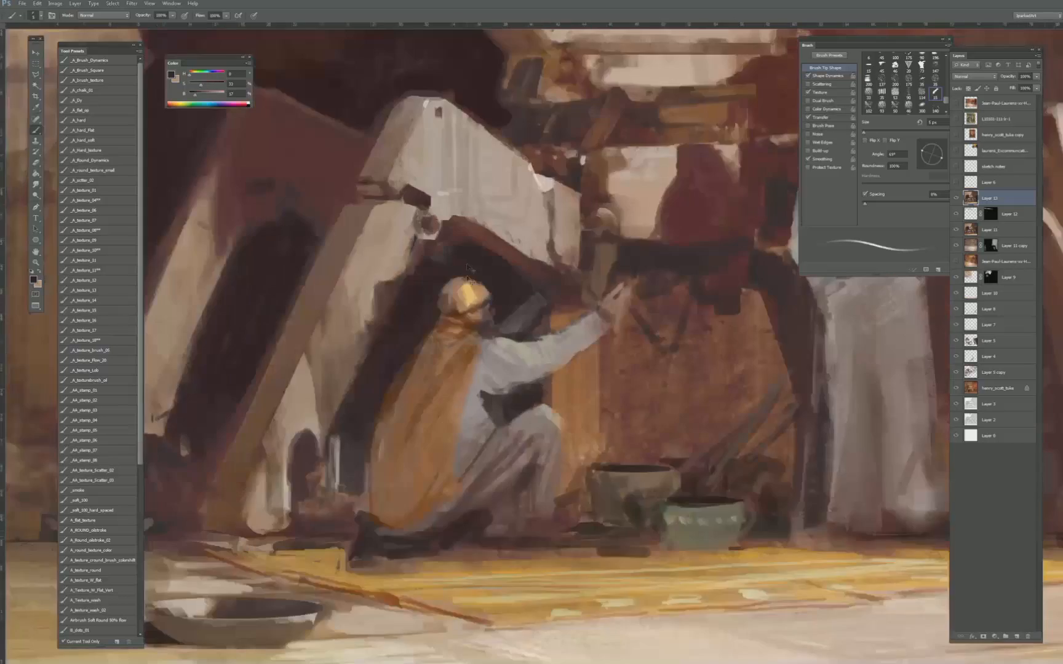
key("ctrl+plus")
key("ctrl+plus")
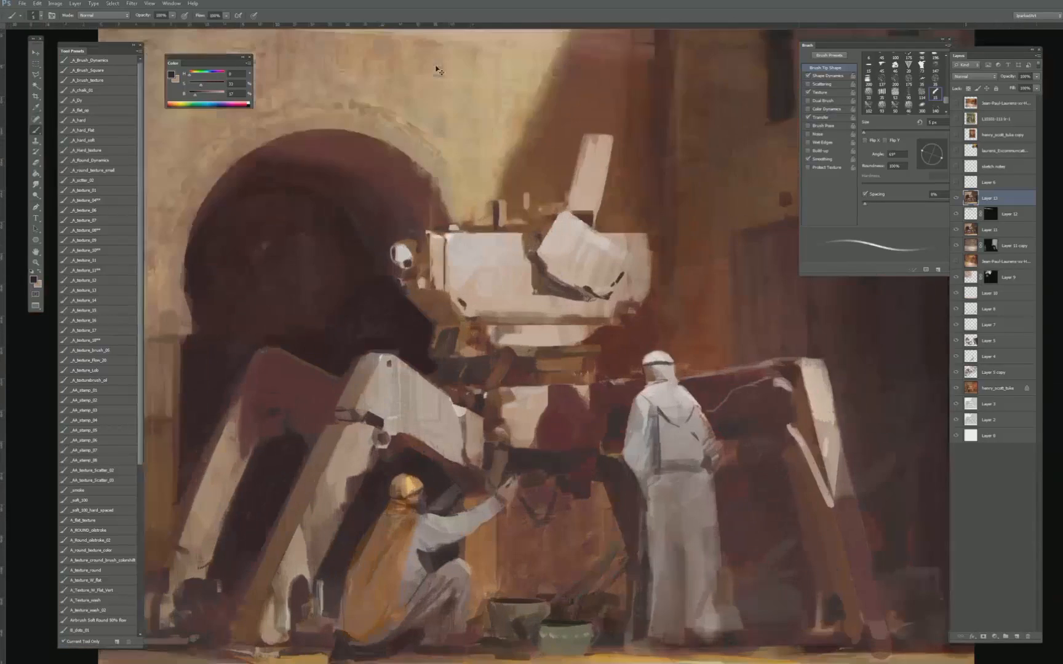
left_click_drag(344, 596, 413, 369)
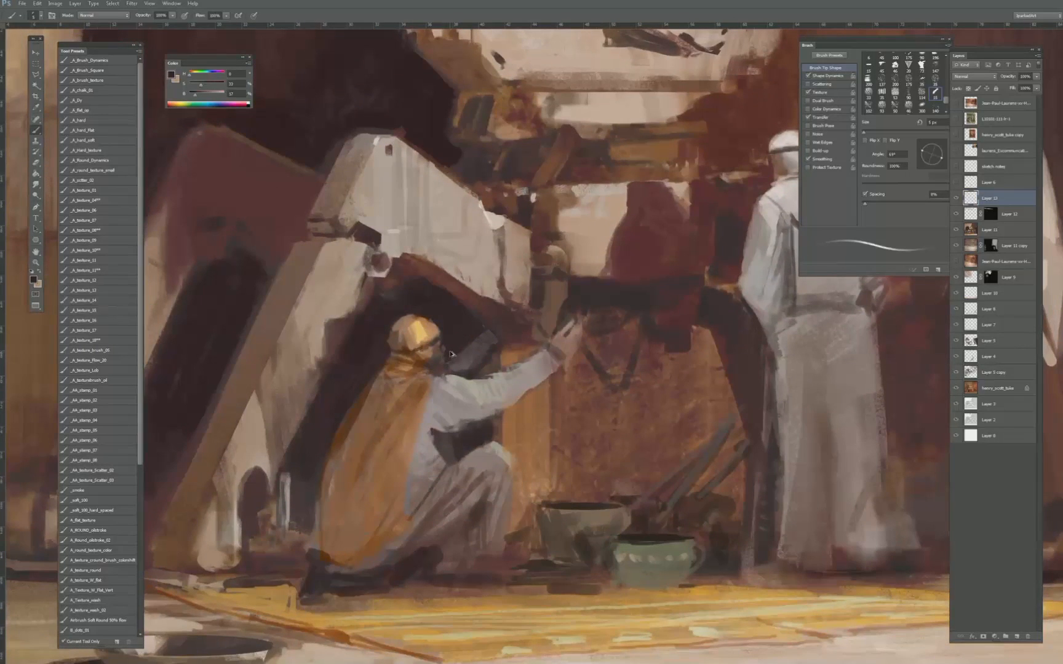
left_click(441, 356, "alt")
key("bracketright")
key("bracketright")
left_click(210, 94)
left_click(207, 84)
key("bracketright")
key("bracketright")
key("bracketright")
key("bracketright")
key("bracketright")
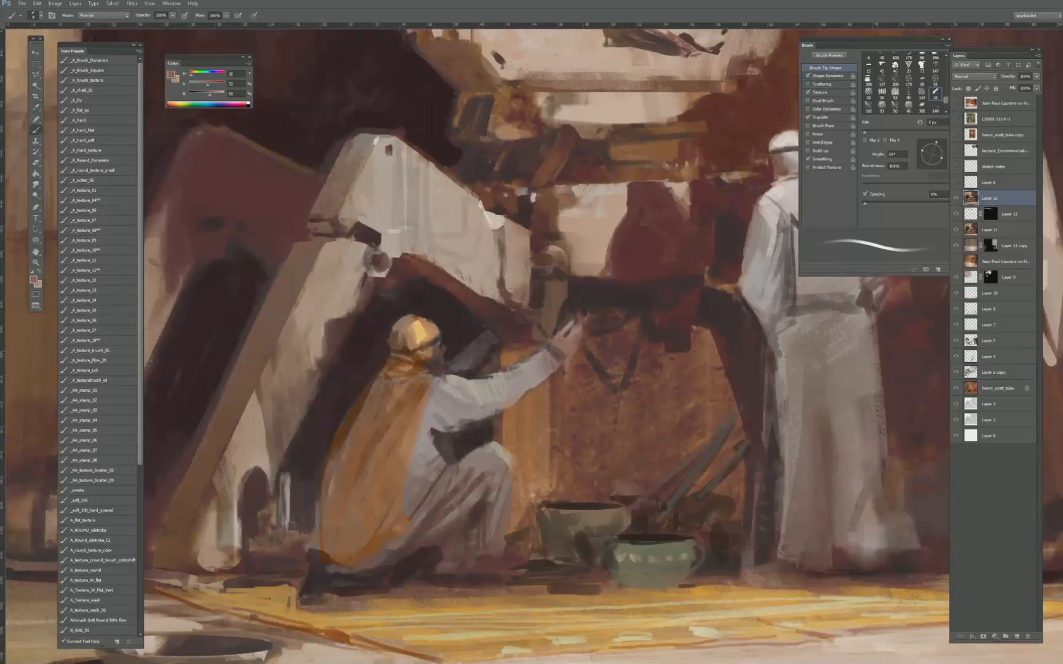
- Touch up the crouching figure's face and headwrap edge with fine strokes in sampled reddish and dark brown tones
key("bracketleft")
left_click(438, 353, "alt")
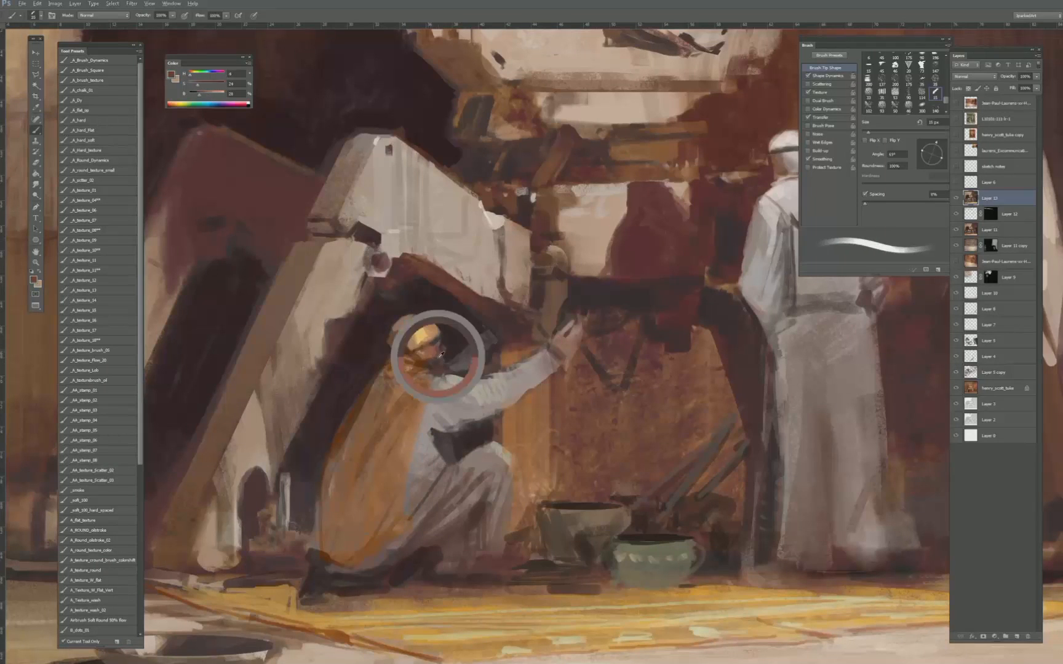
left_click(433, 346, "alt")
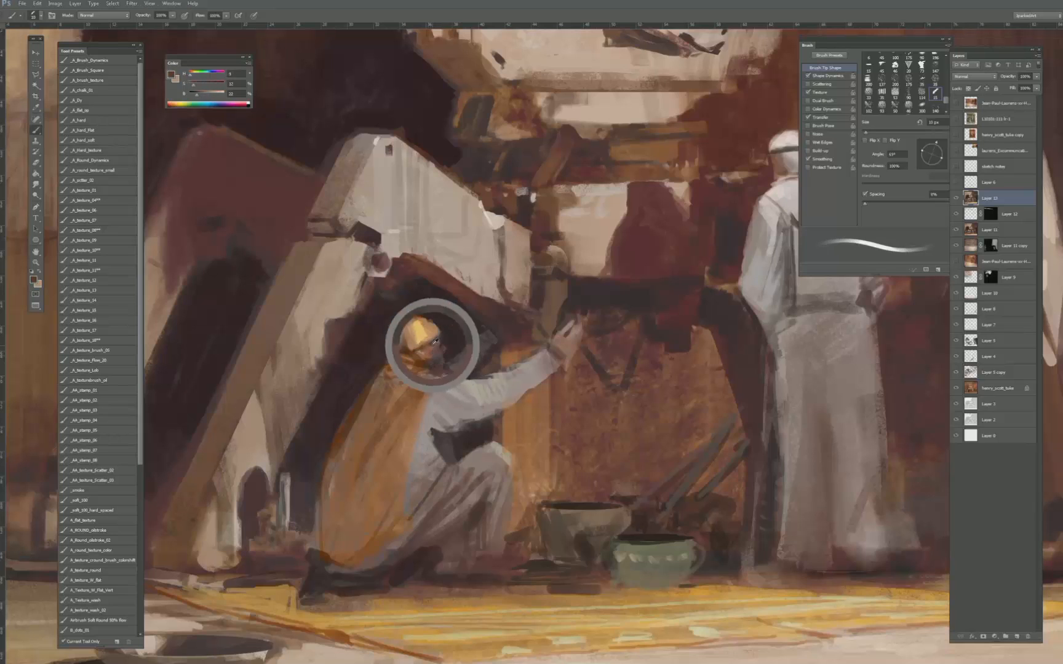
key("bracketleft")
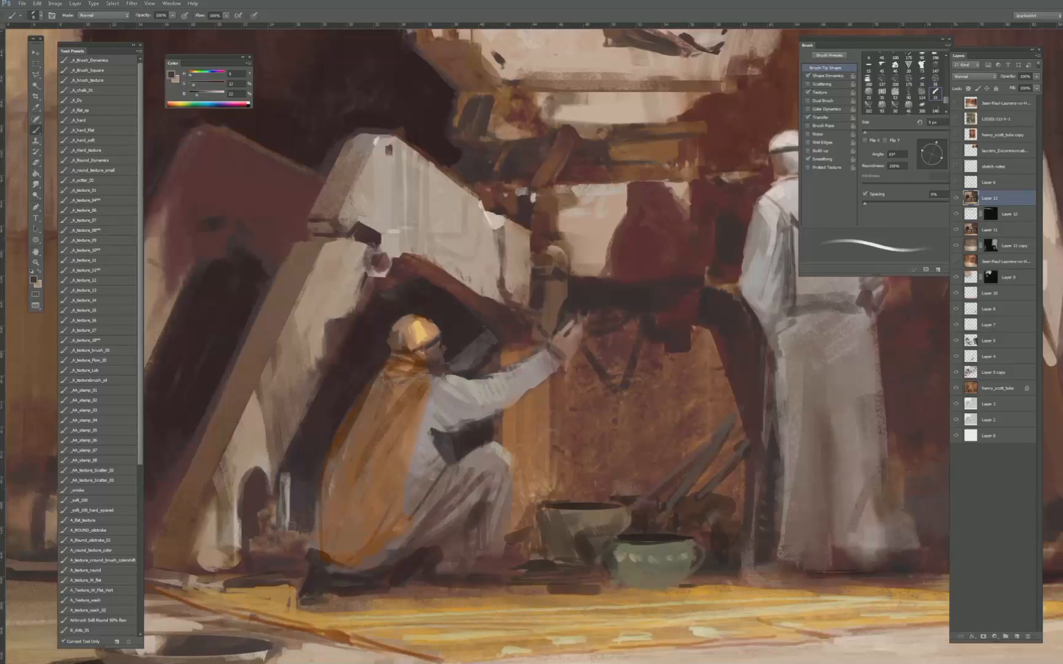
left_click_drag(425, 352, 397, 354)
left_click(443, 328, "alt")
key("ctrl+minus")
key("ctrl+minus")
key("ctrl+minus")
key("ctrl+minus")
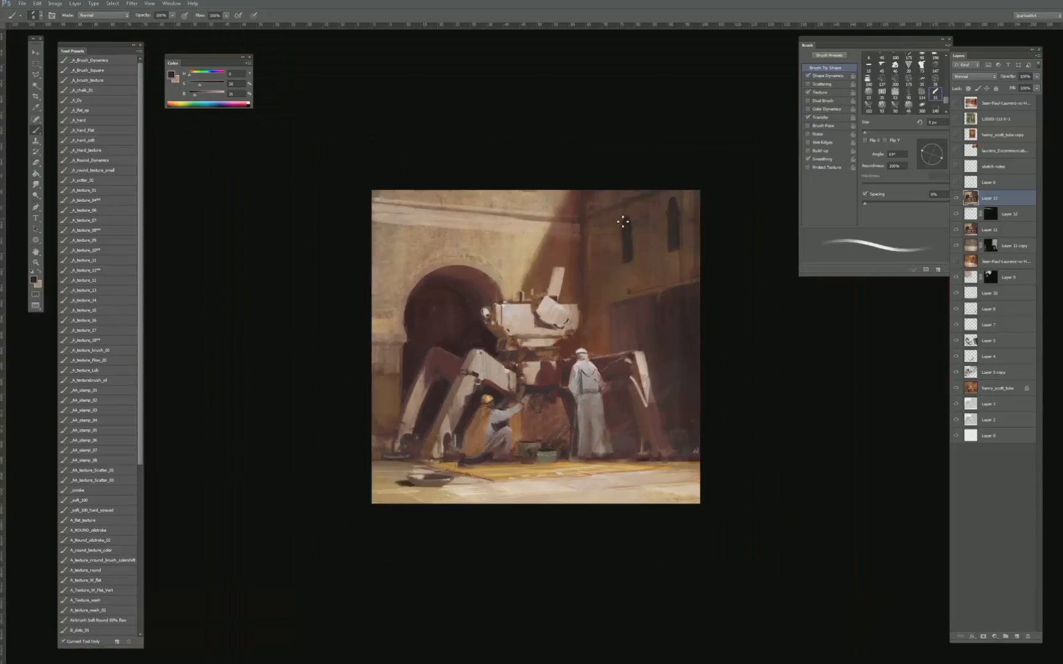
- Clean up the upright panel on top of the robot with a sampled pale pinkish tone
key("ctrl+plus")
key("ctrl+plus")
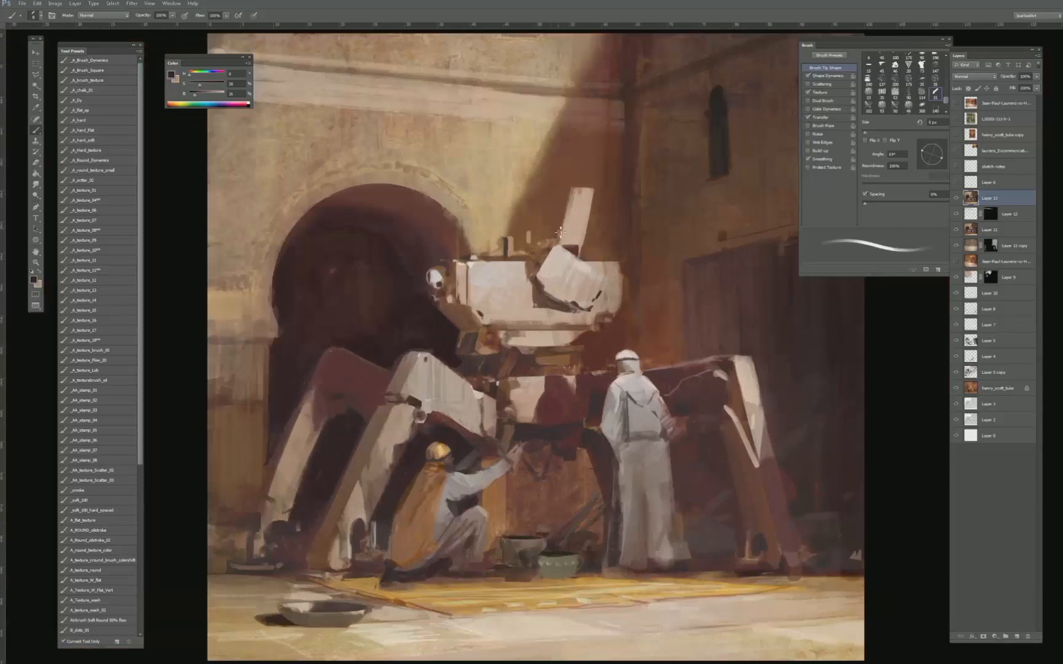
left_click(576, 247, "alt")
key("bracketleft")
key("bracketright")
key("bracketright")
left_click(584, 194, "alt")
key("bracketright")
key("bracketright")
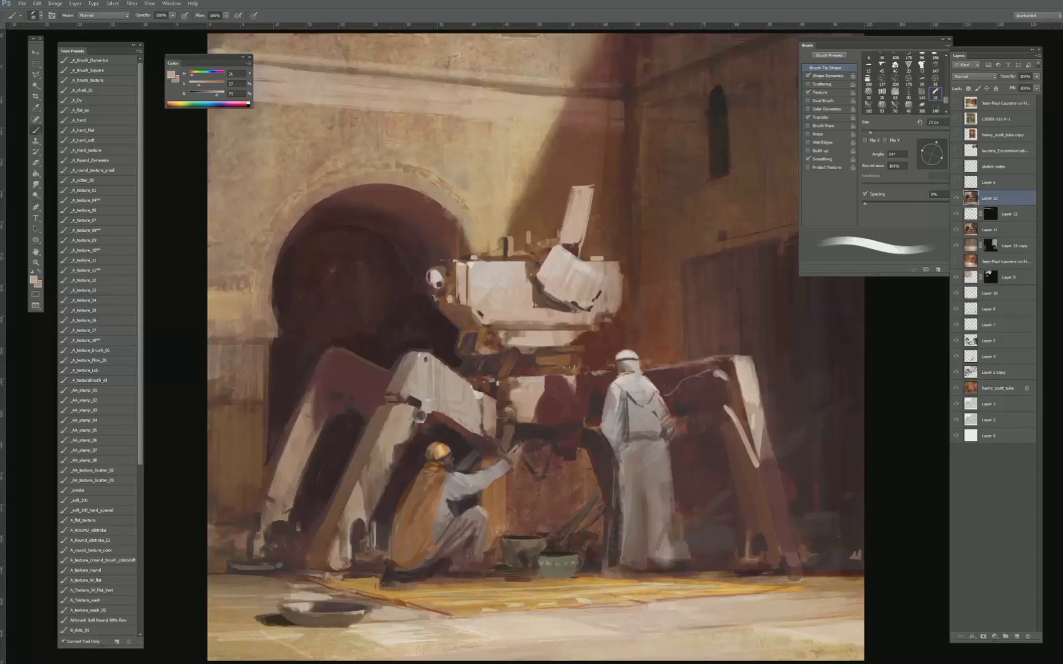
- Paint small dark brown details along the top edge of the robot's hull, up to the tilted box
left_click(510, 254, "alt")
left_click(506, 241, "alt")
key("bracketleft")
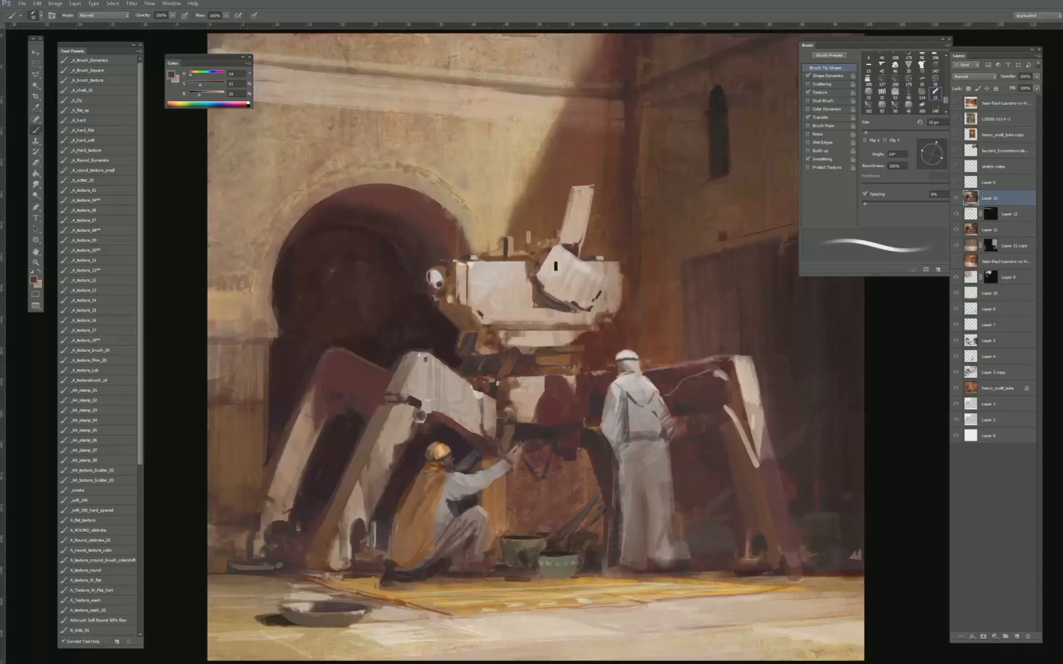
key("bracketleft")
key("bracketright")
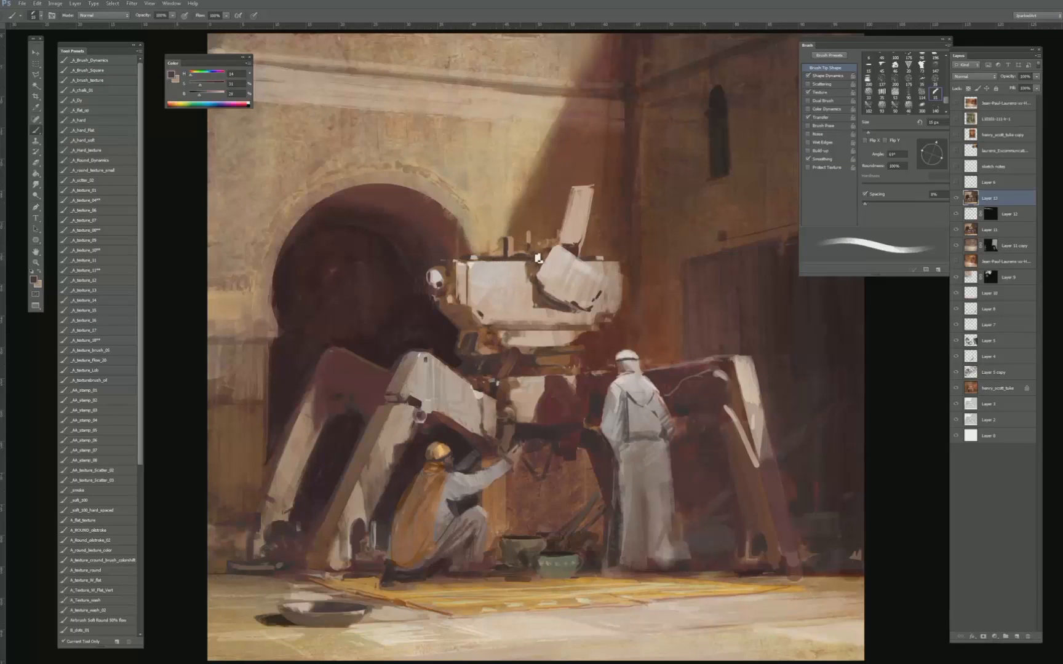
key("bracketleft")
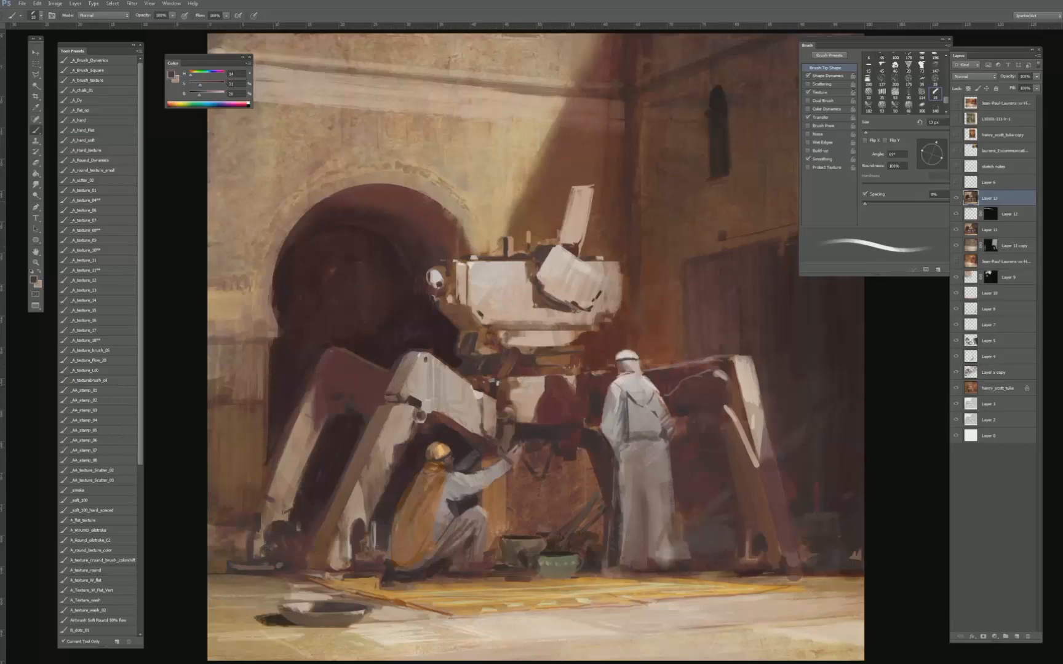
left_click_drag(550, 245, 551, 253)
left_click(541, 251, "alt")
left_click_drag(541, 250, 544, 253)
- Refine the left end of the robot hull's top edge with sampled warm background and orange-brown tones
left_click(489, 248, "alt")
left_click(470, 237, "alt")
left_click(482, 243, "alt")
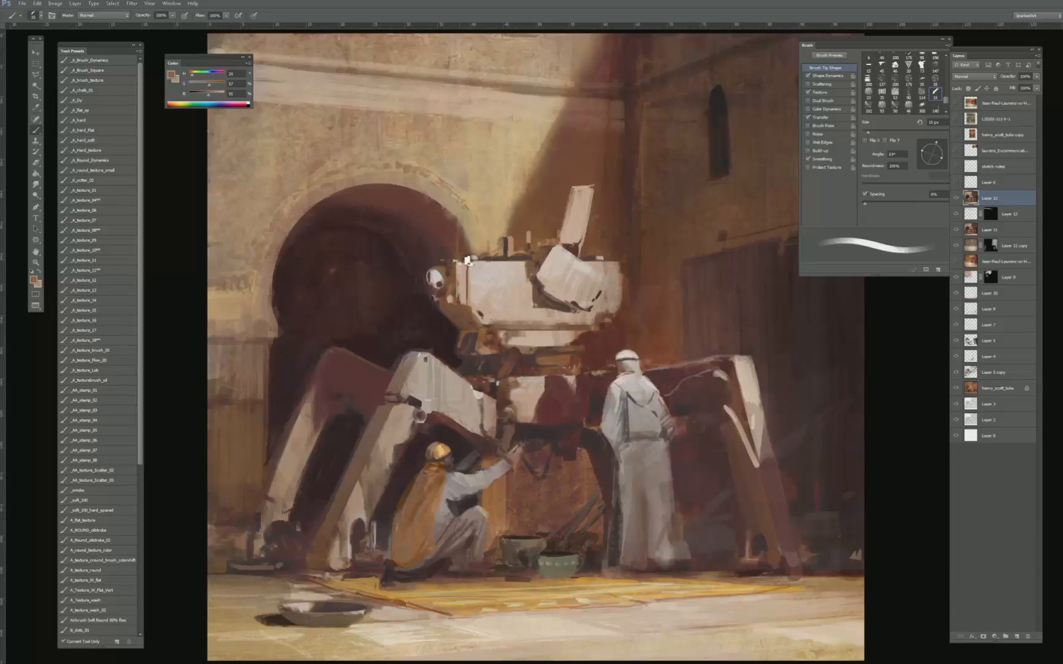
key("p")
key("b")
left_click(449, 266, "alt")
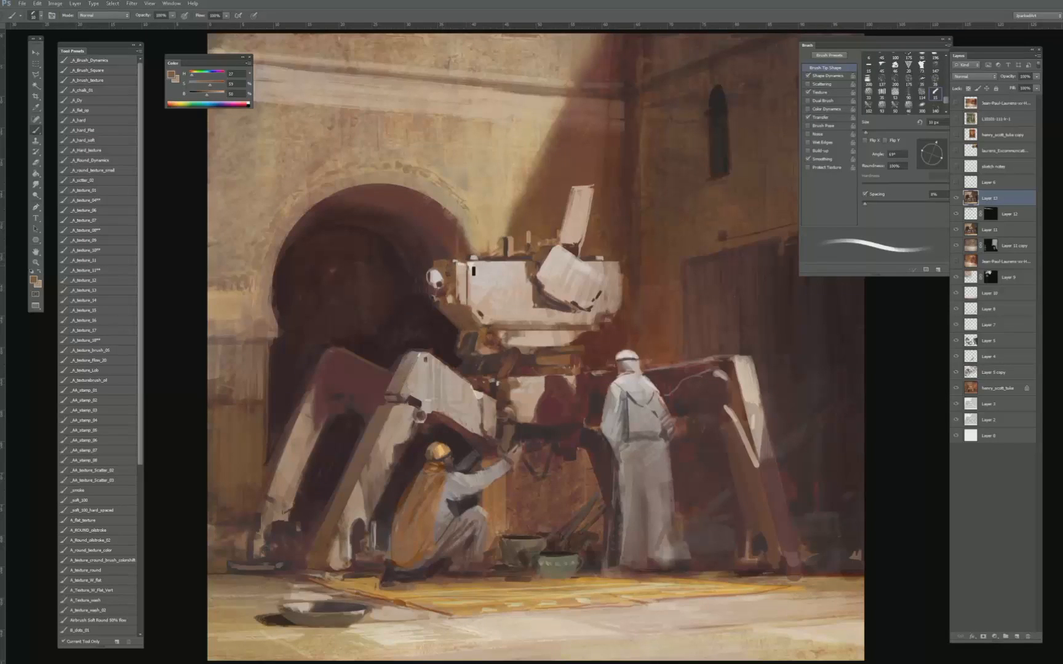
- Refine the small vertical posts on top of the robot's hull with sampled pale, tan and brown strokes
key("bracketleft")
key("bracketright")
key("bracketright")
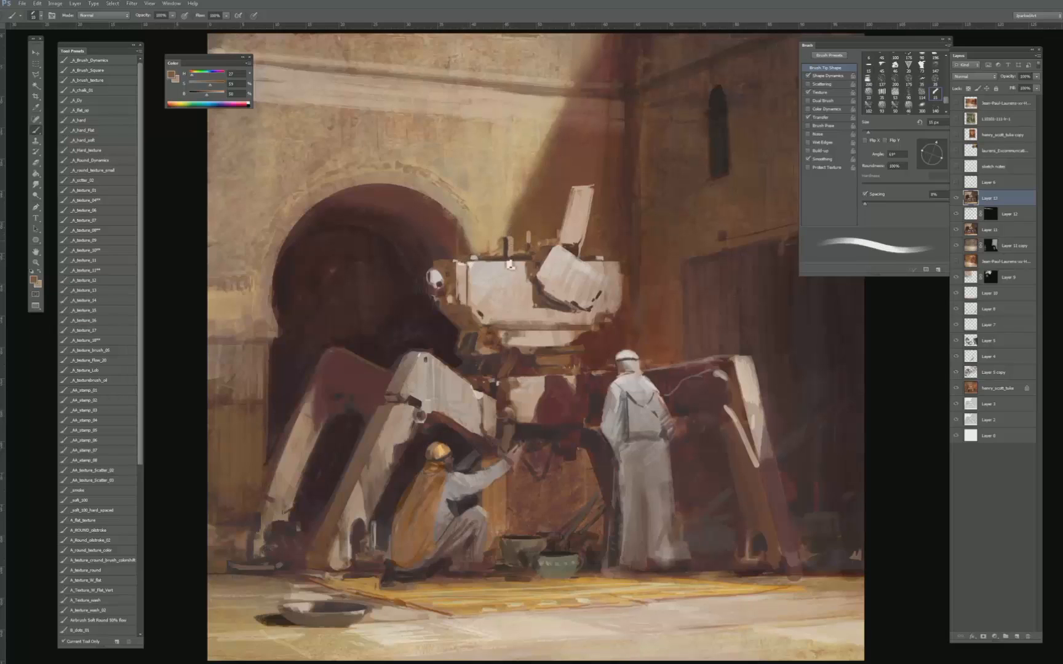
left_click(553, 256, "alt")
key("bracketright")
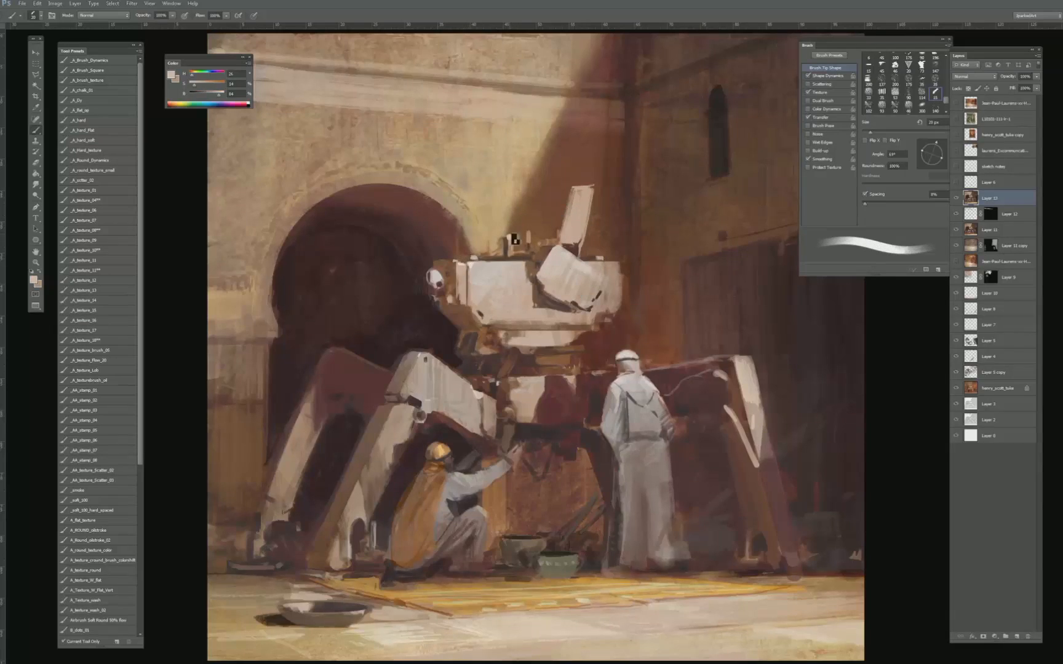
left_click(518, 238, "alt")
left_click(504, 239, "alt")
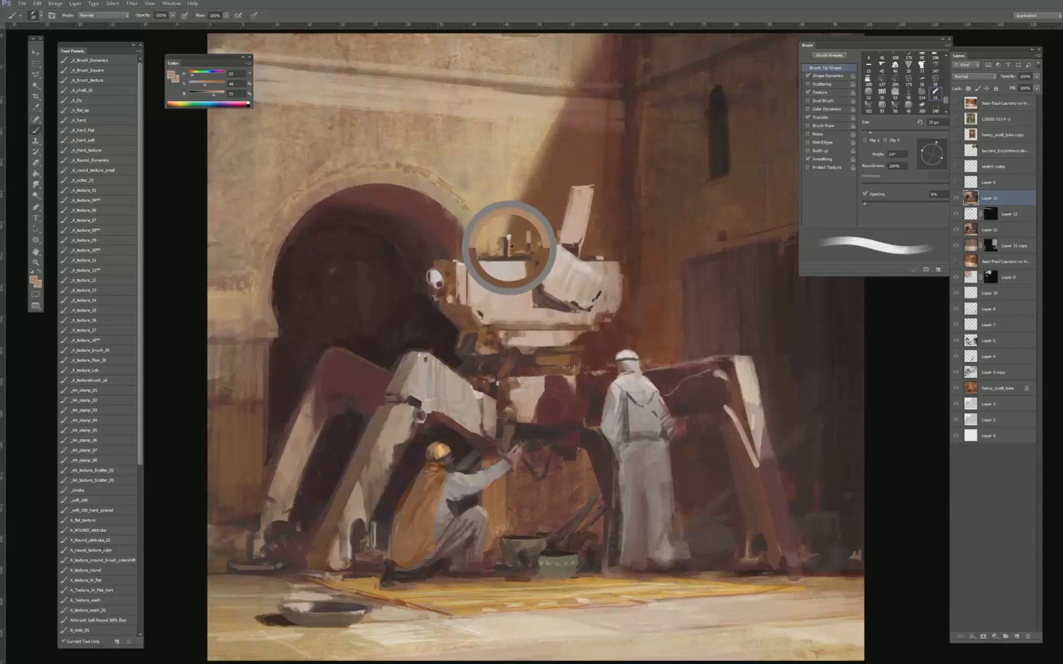
key("bracketleft")
left_click(506, 240, "alt")
key("bracketleft")
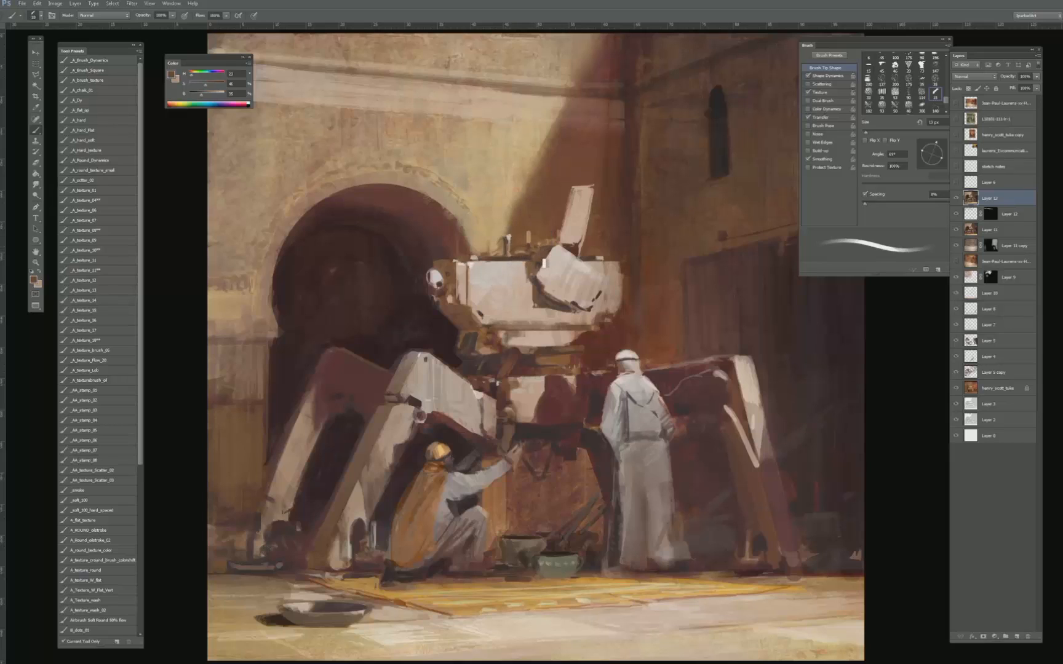
left_click(564, 258, "alt")
key("bracketleft")
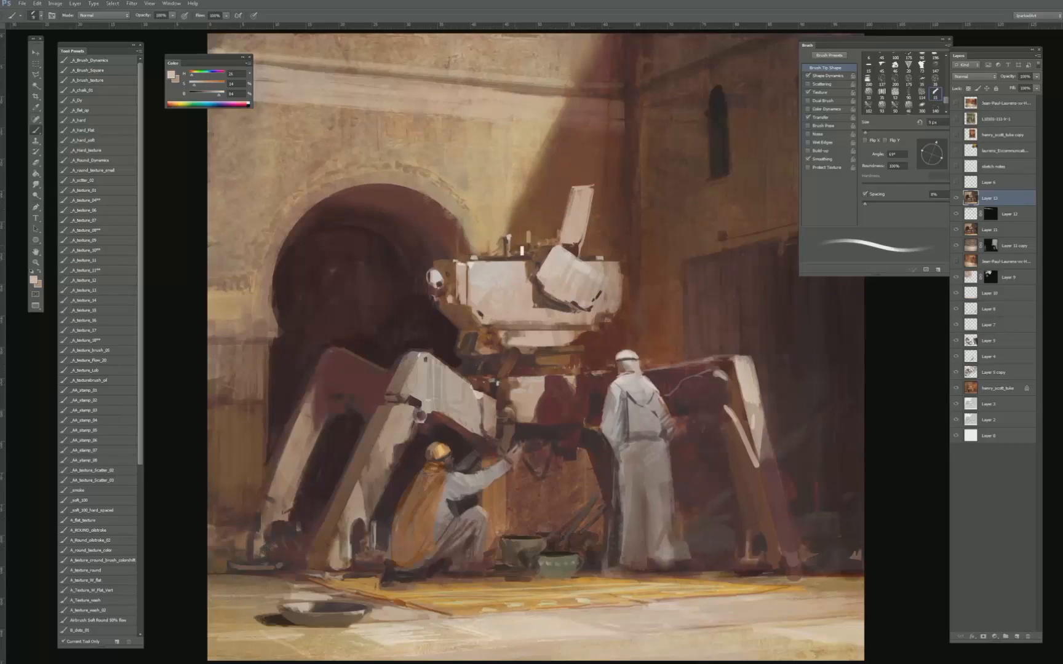
- Rework the right end and lower right corner of the robot's hull with sampled reddish-brown background colours
left_click(620, 264, "alt")
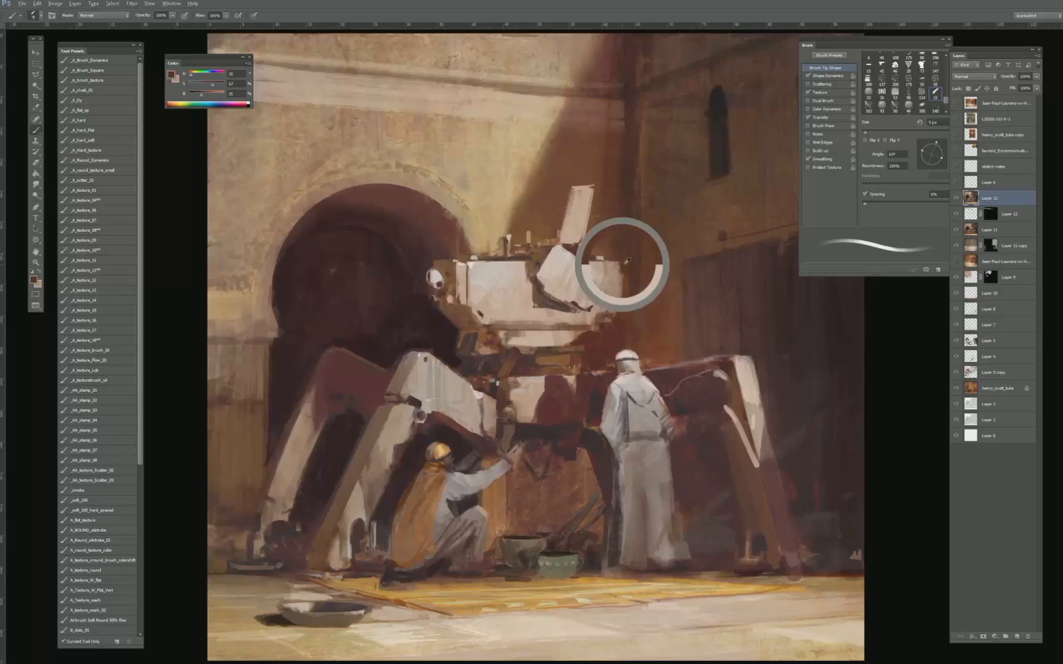
key("bracketright")
key("bracketright")
key("bracketright")
left_click(600, 316, "alt")
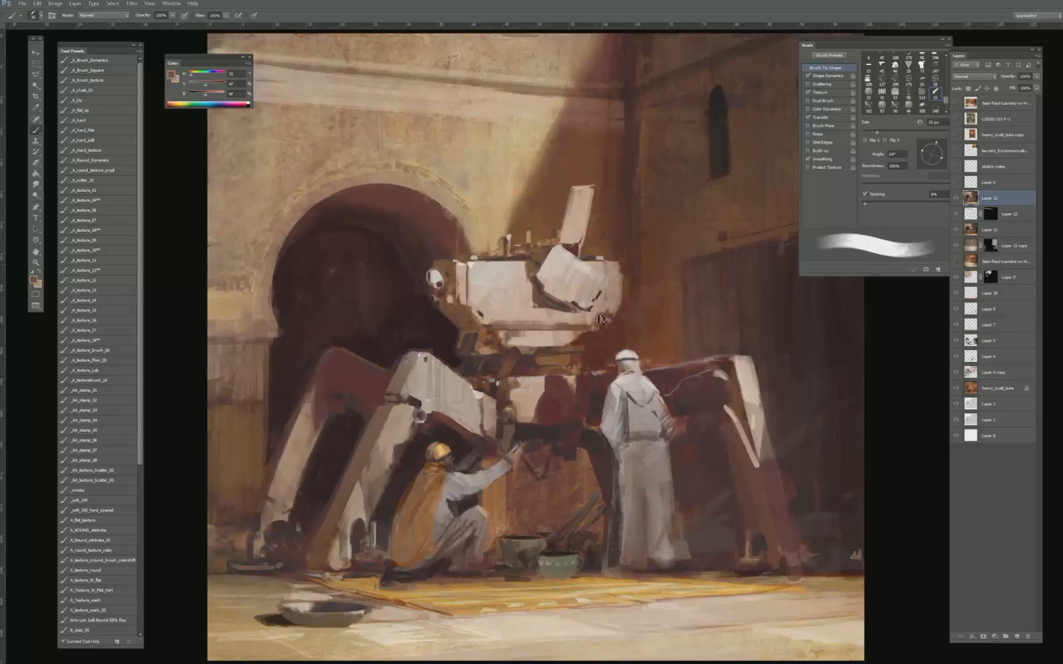
left_click(612, 294, "alt")
key("bracketleft")
- Refine the joint under the left side of the robot's hull with sampled brown and near-black tones
left_click(494, 330, "alt")
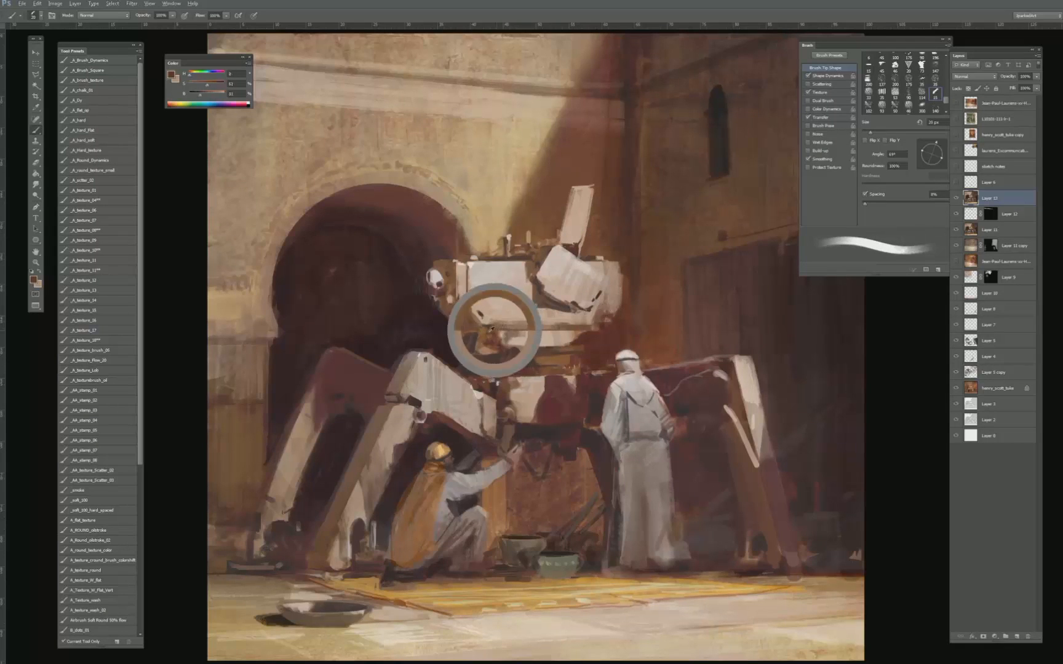
key("bracketleft")
key("bracketleft")
left_click(458, 355, "alt")
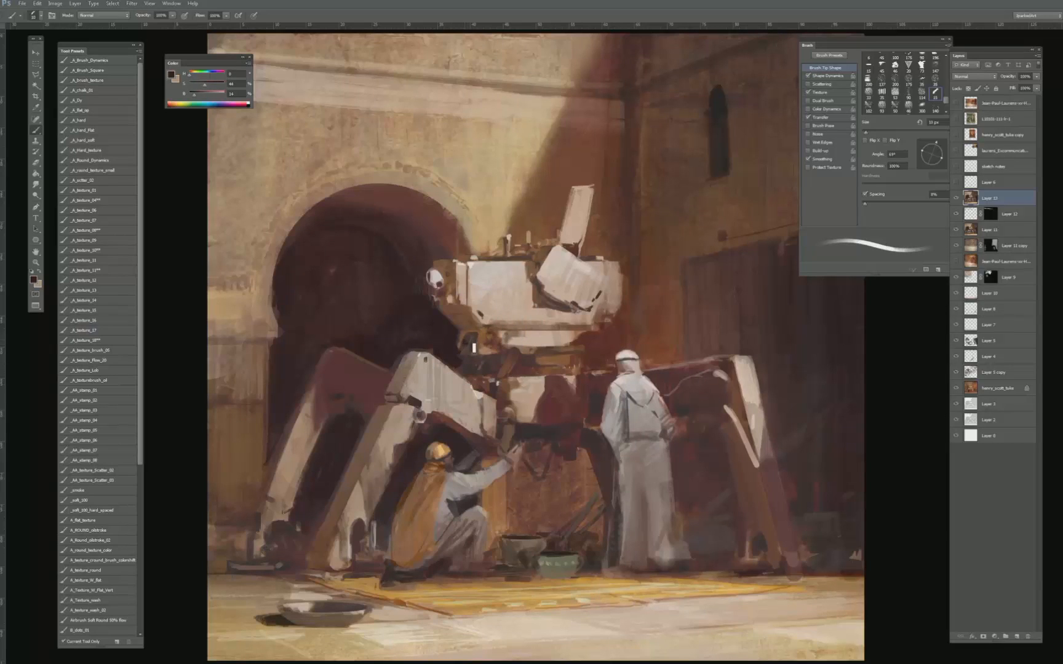
left_click(471, 339, "alt")
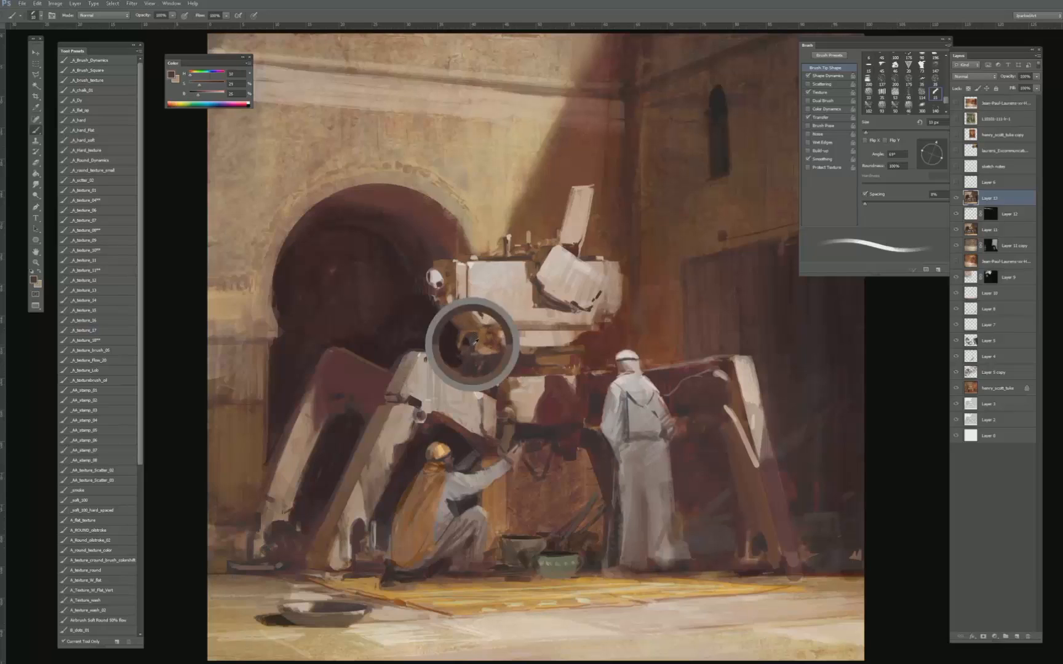
left_click(460, 358, "alt")
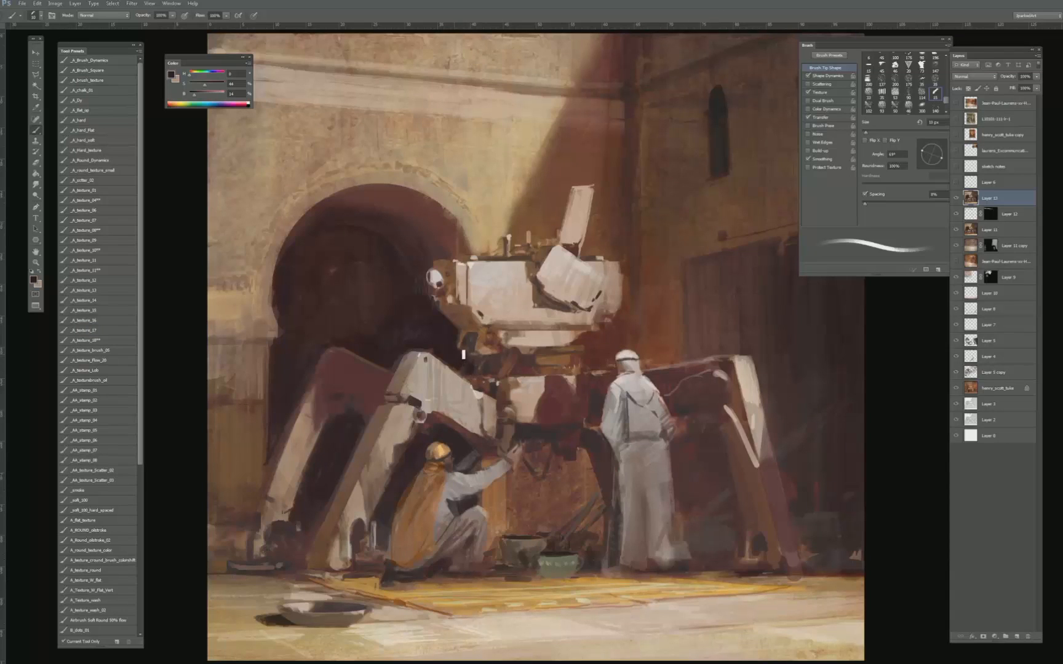
- Paint dark archway-shadow tones over the inner side of the robot's rear left leg
left_click(425, 345, "alt")
key("bracketright")
key("bracketright")
key("bracketright")
key("bracketright")
key("bracketright")
key("bracketright")
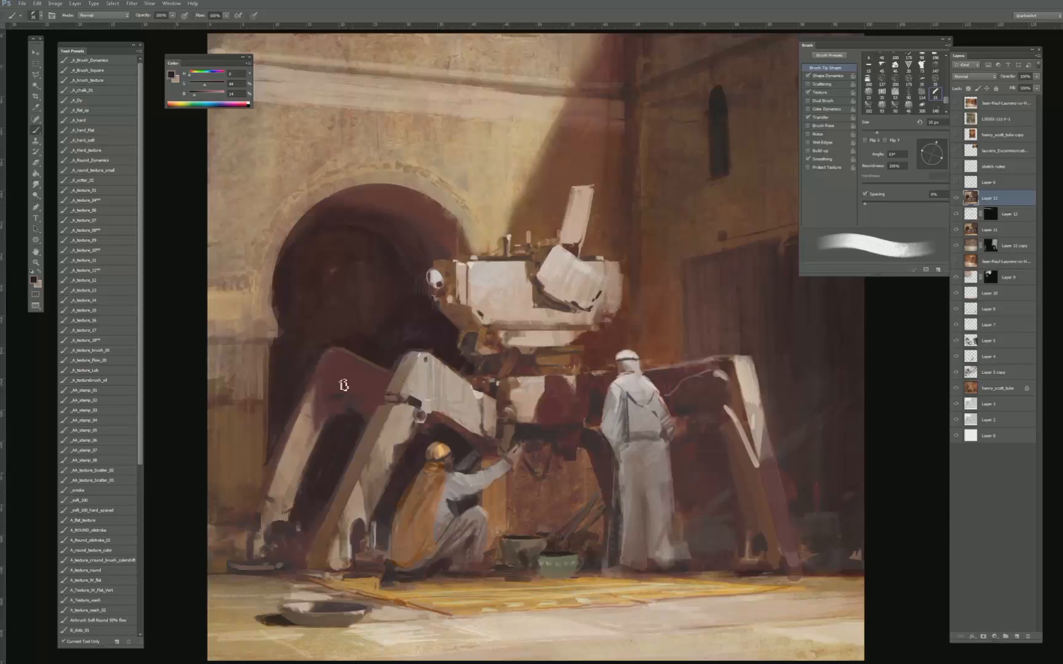
key("bracketleft")
left_click(332, 408, "alt")
left_click(335, 399, "alt")
left_click_drag(336, 421, 341, 425)
- Refine the knee and inner edge of the robot's front left leg with sampled pinkish-beige and brown tones, varying the brush size
key("bracketright")
left_click(402, 437, "alt")
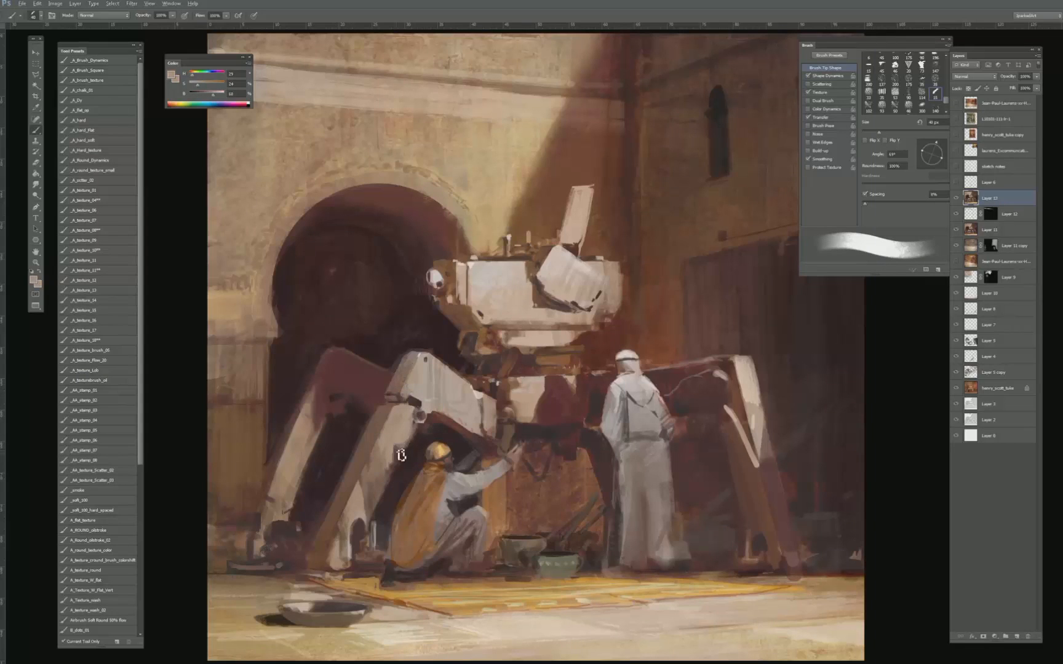
left_click(395, 458, "alt")
left_click(405, 451, "alt")
key("bracketleft")
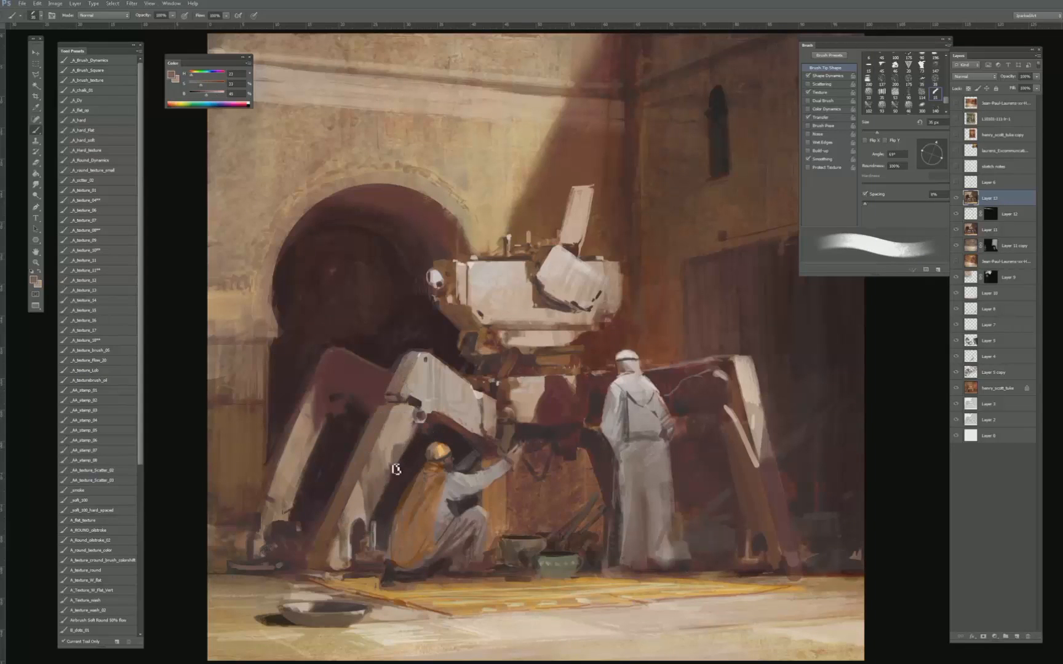
left_click(399, 441, "alt")
key("bracketleft")
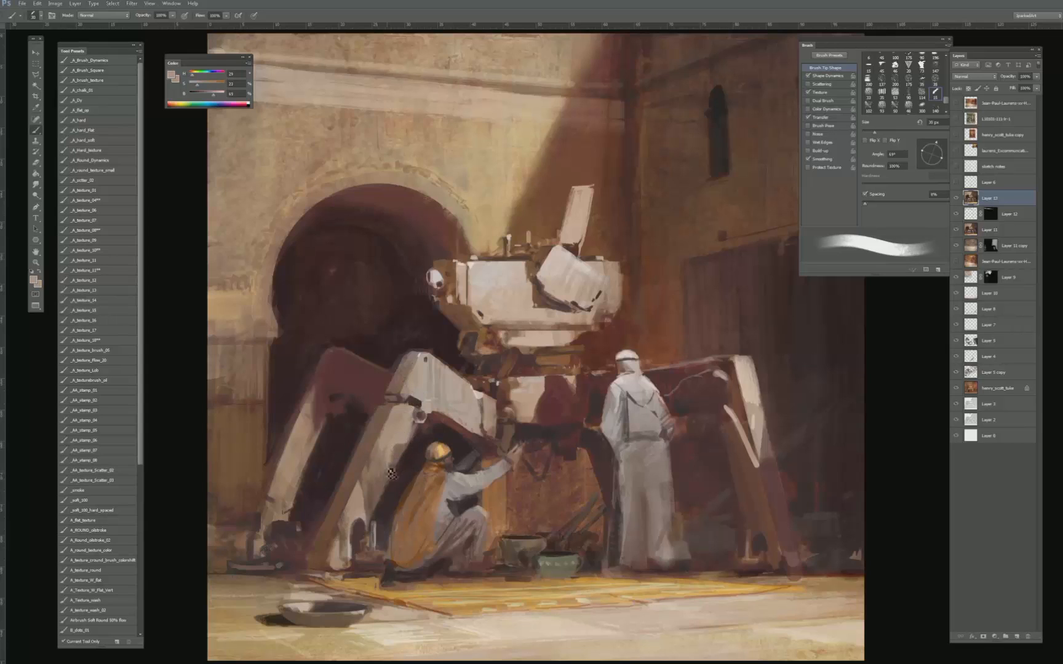
left_click(397, 438, "alt")
key("bracketright")
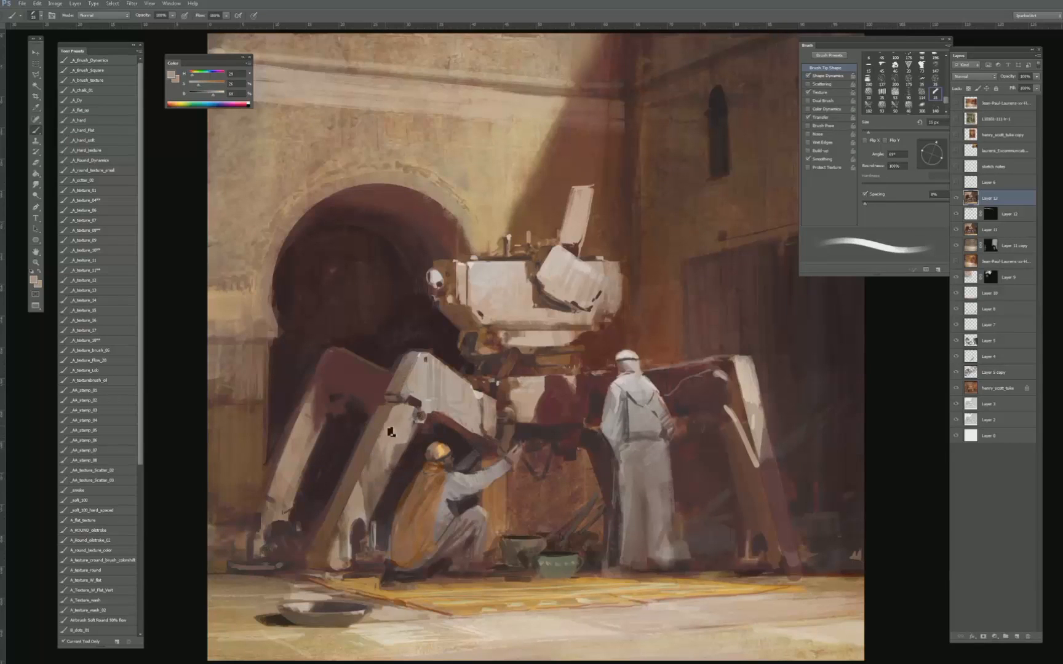
key("bracketleft")
left_click(416, 383, "alt")
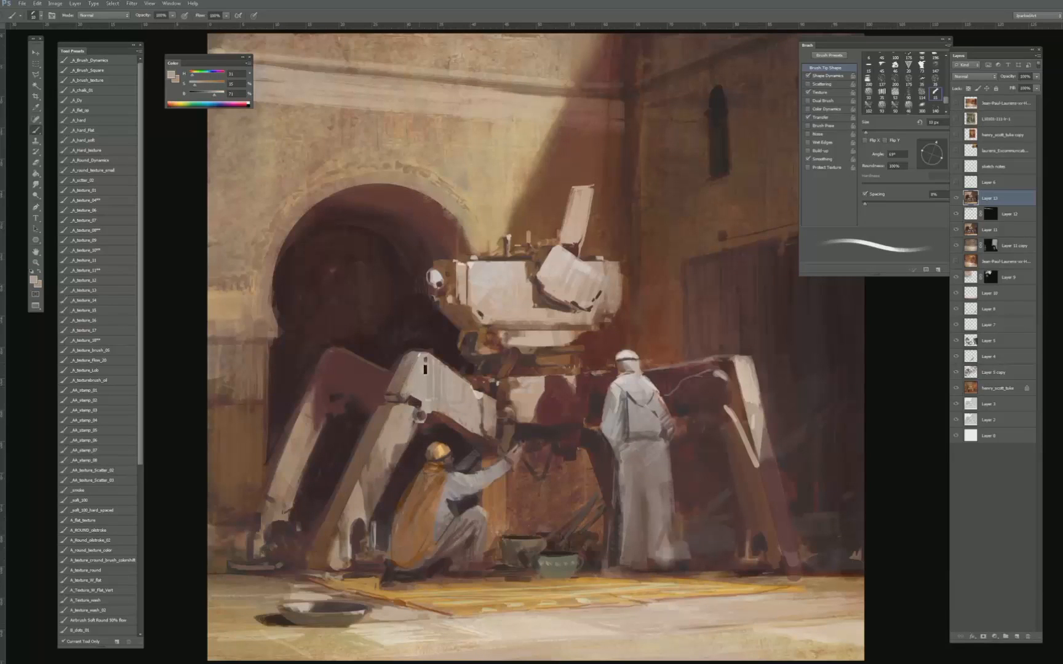
key("ctrl+minus")
key("ctrl+minus")
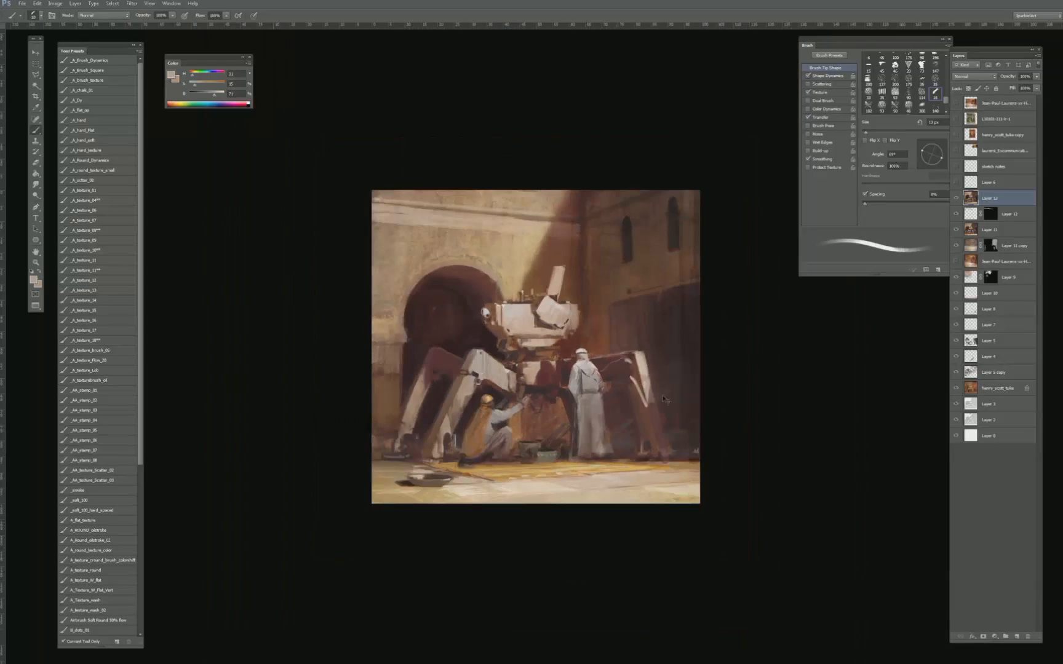
key("ctrl+a")
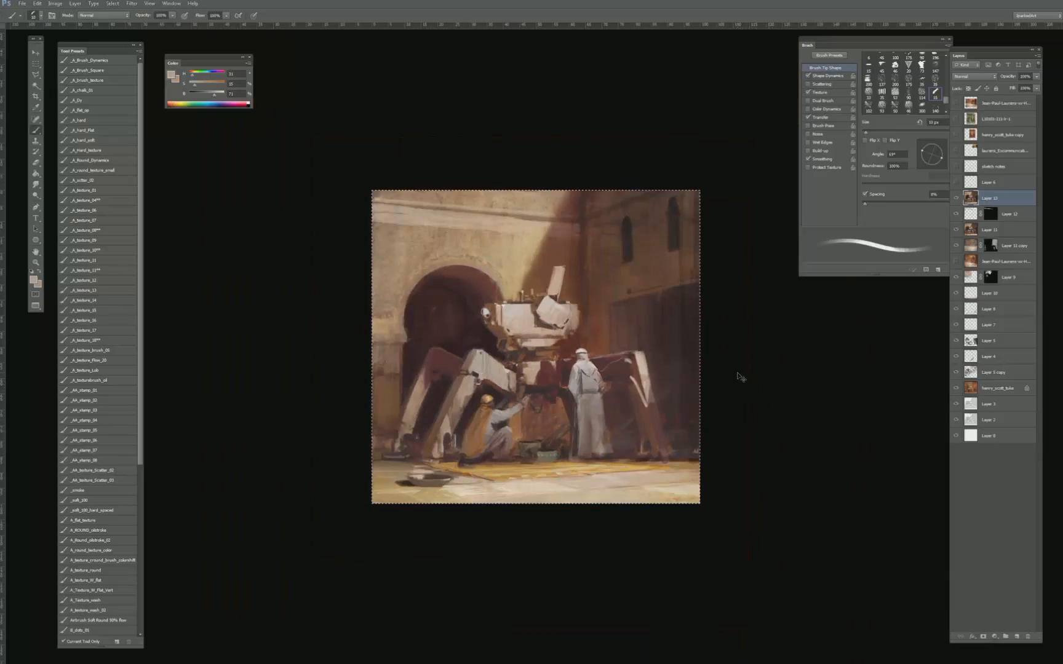
key("ctrl+d")
key("ctrl+plus")
key("ctrl+plus")
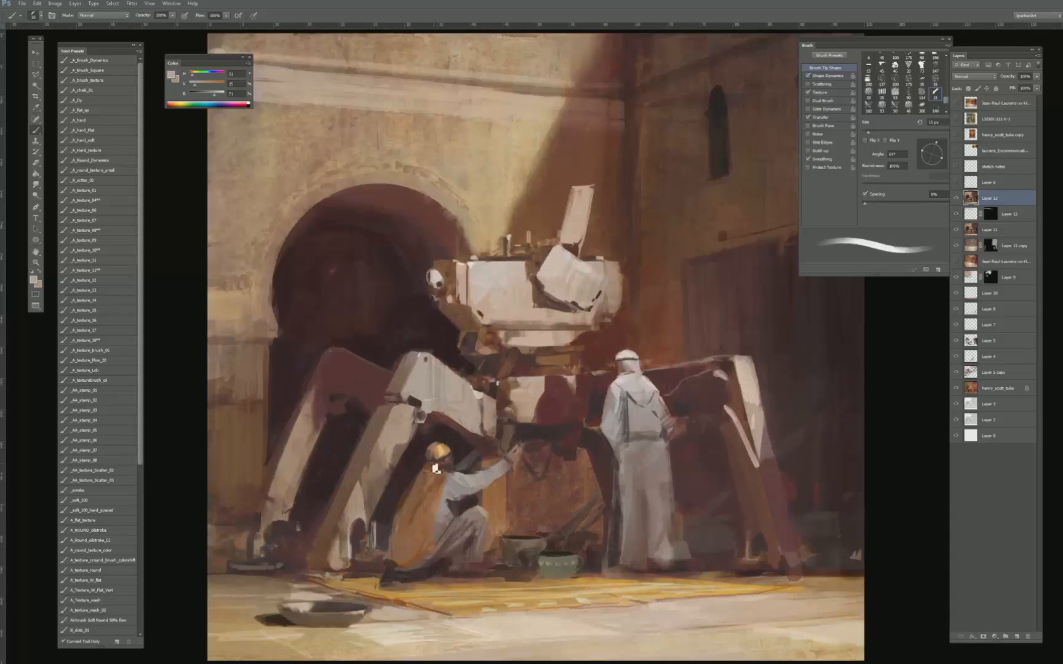
- Paint sampled golden-yellow highlights on the crouching figure's cloth below the head wrap, around the neck and upper shoulder
left_click(444, 463, "alt")
left_click(440, 454, "alt")
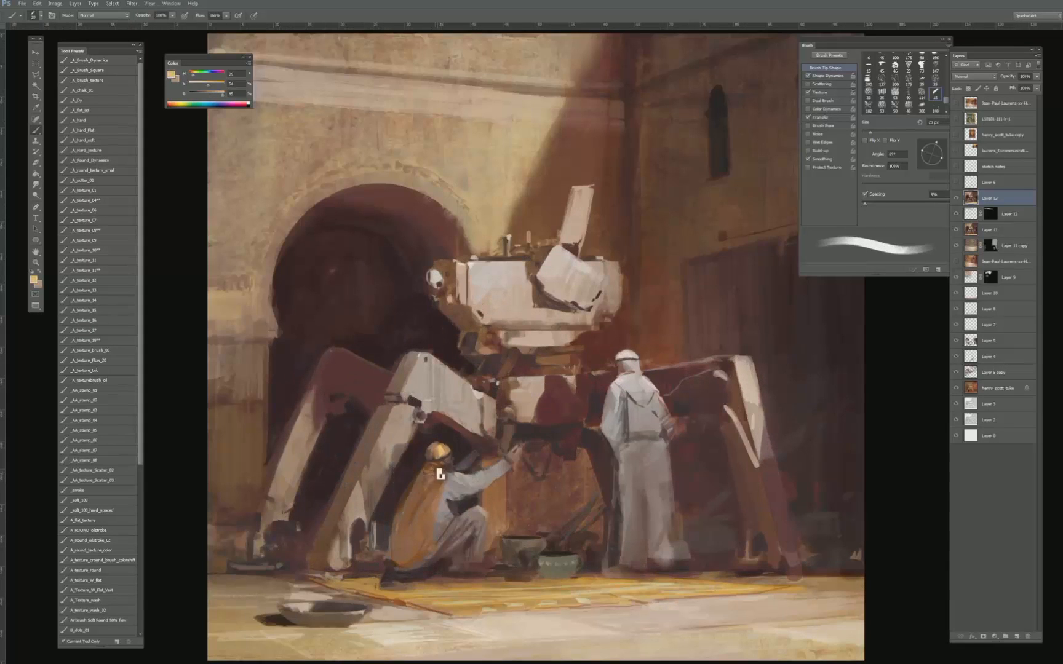
key("bracketleft")
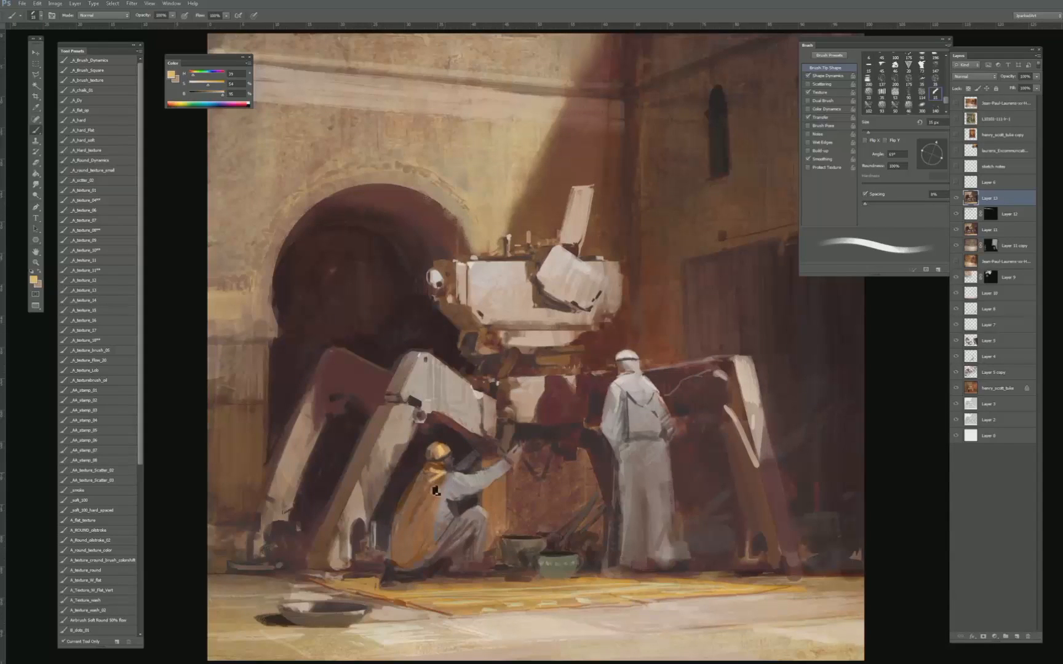
left_click(434, 490, "alt")
left_click(431, 479, "alt")
left_click(449, 463, "alt")
key("bracketleft")
key("bracketleft")
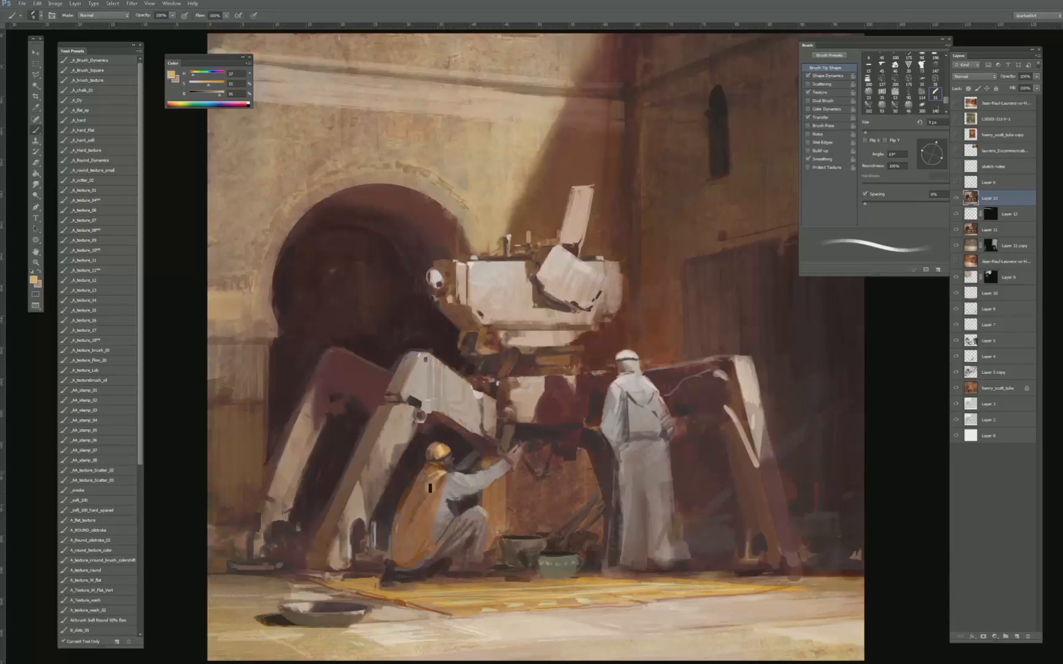
- Blend the folds at the crouching figure's neck and shoulder with sampled orange-brown and tan strokes
key("bracketright")
key("bracketright")
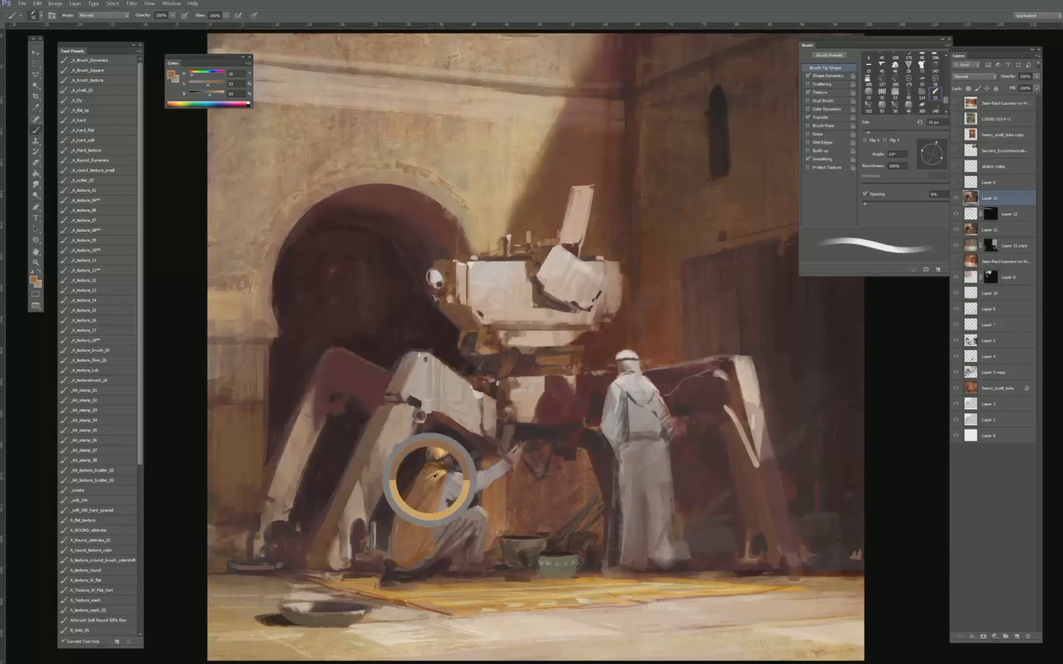
left_click(430, 480, "alt")
left_click(438, 466, "alt")
key("bracketright")
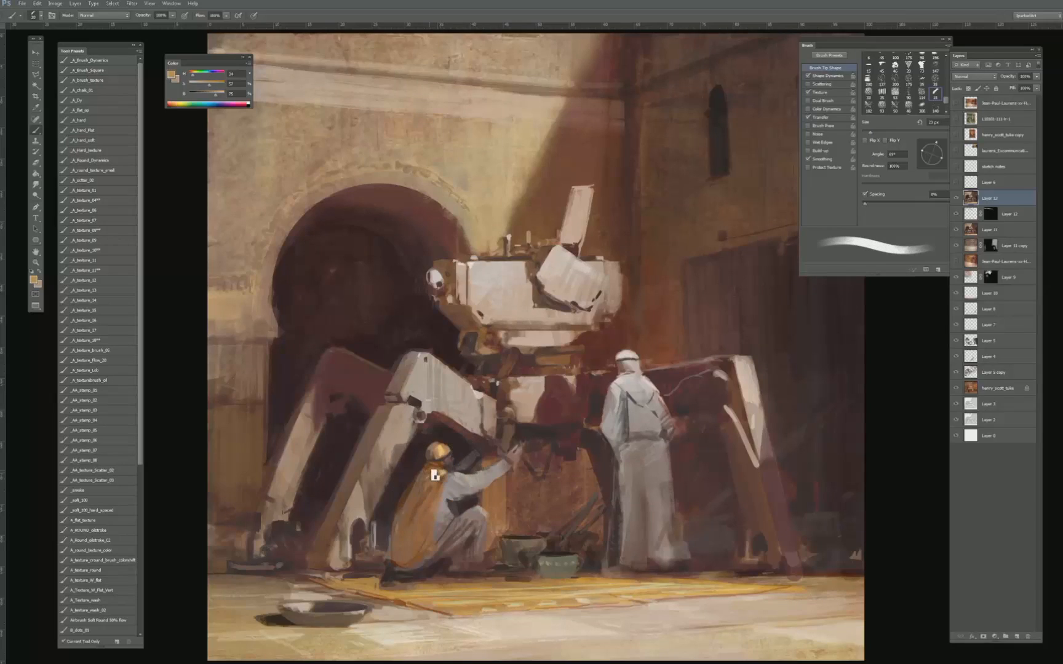
left_click(436, 475, "alt")
left_click(436, 471, "alt")
key("bracketleft")
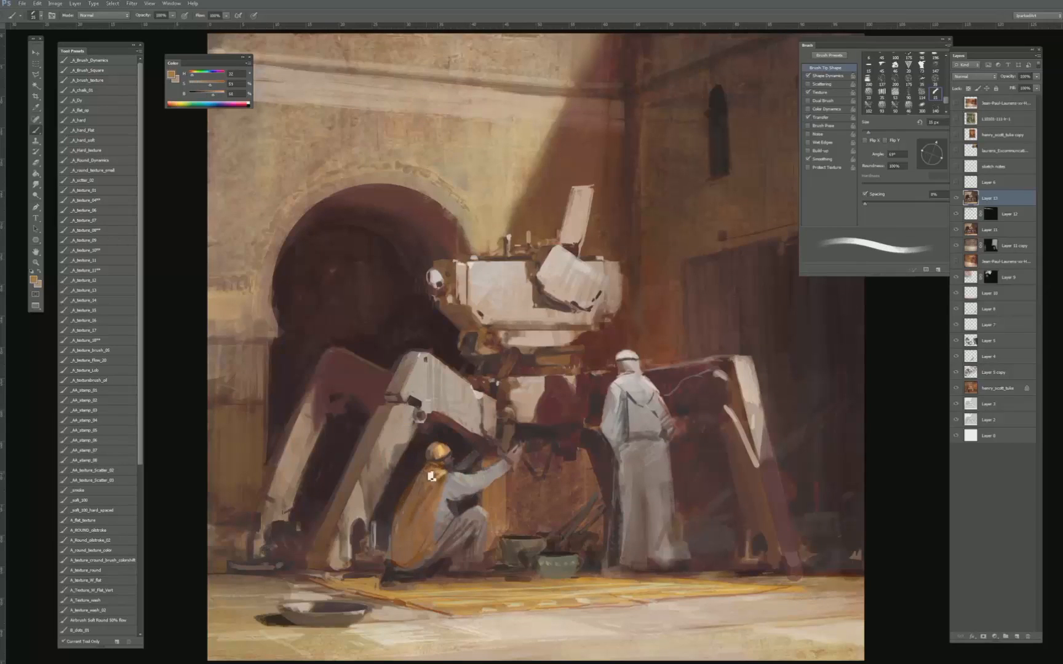
- Refine the back, front edge and lower folds of the crouching figure's yellow cloak with sampled orange and dark brown tones
left_click(422, 475, "alt")
left_click(410, 491, "alt")
key("bracketleft")
key("bracketleft")
key("bracketleft")
key("bracketleft")
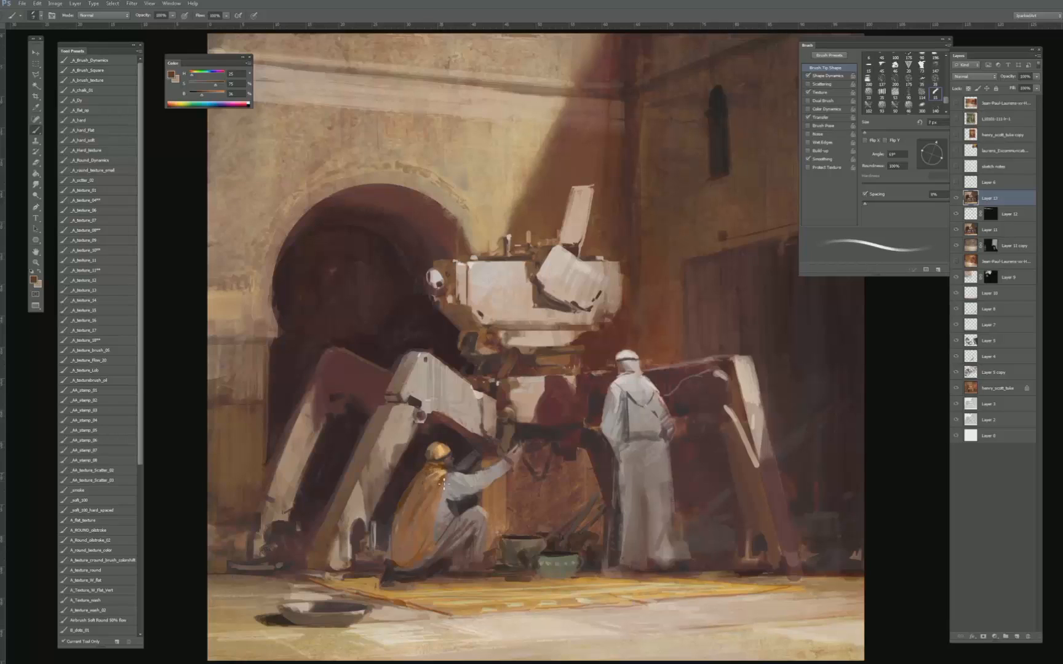
key("bracketright")
key("bracketright")
key("bracketright")
left_click(409, 519, "alt")
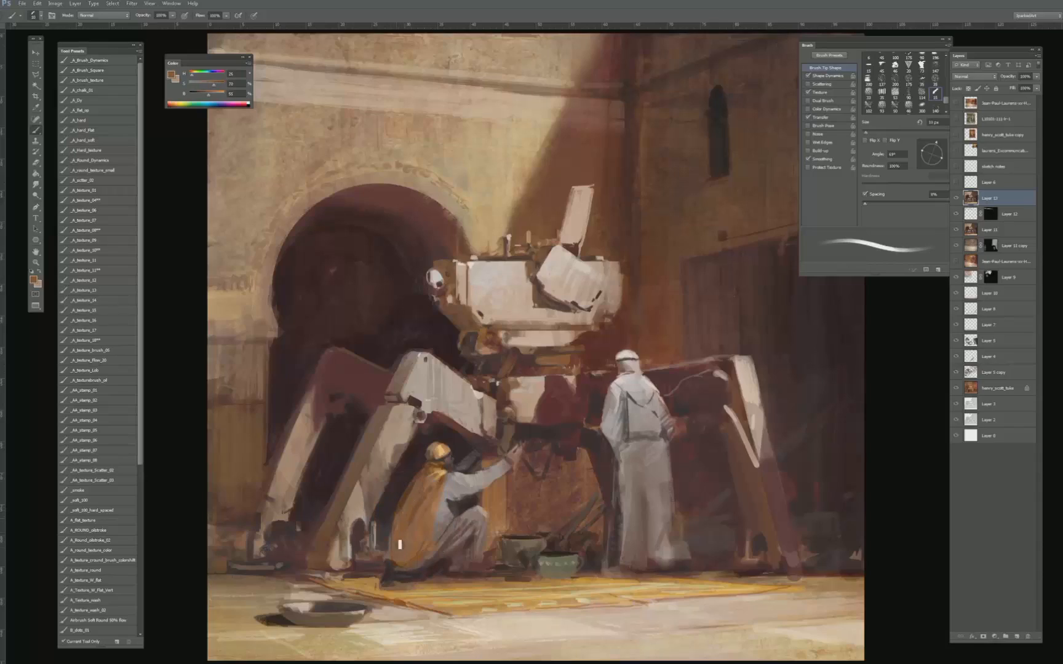